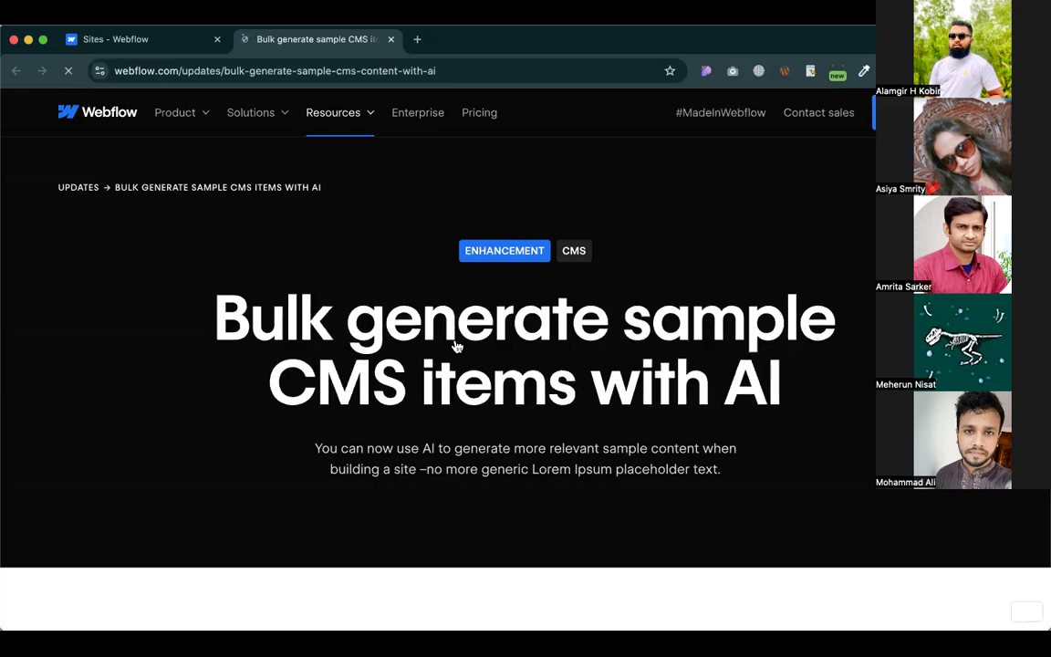
# Play the demo video in the update article on bulk generating sample CMS items with AI
pyautogui.scroll(-2, 470, 351)
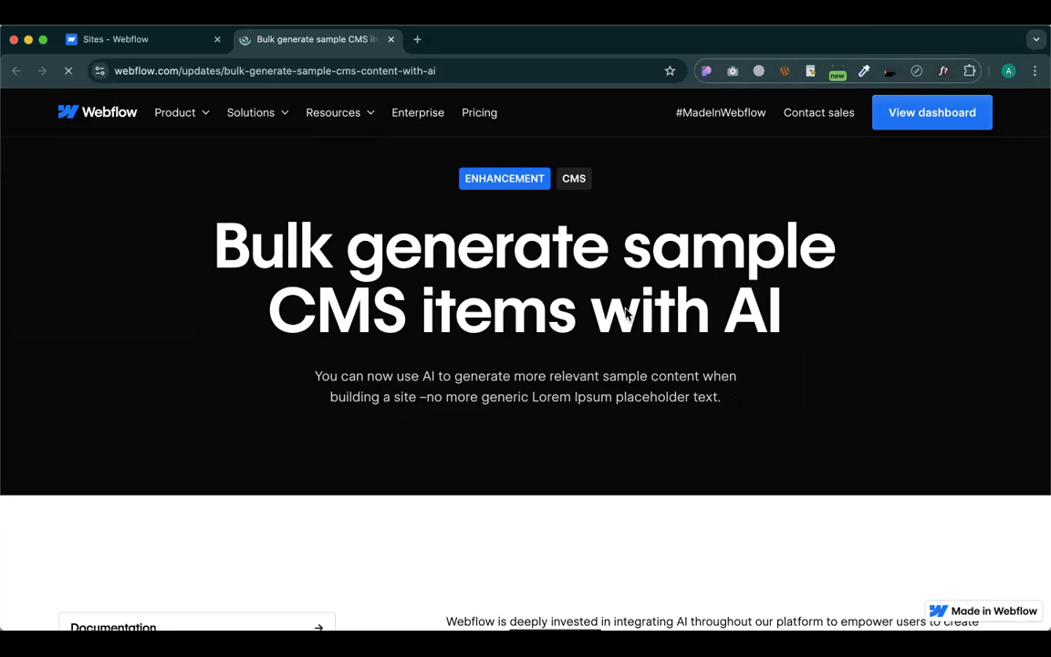
pyautogui.scroll(-2, 650, 312)
pyautogui.scroll(-5, 652, 313)
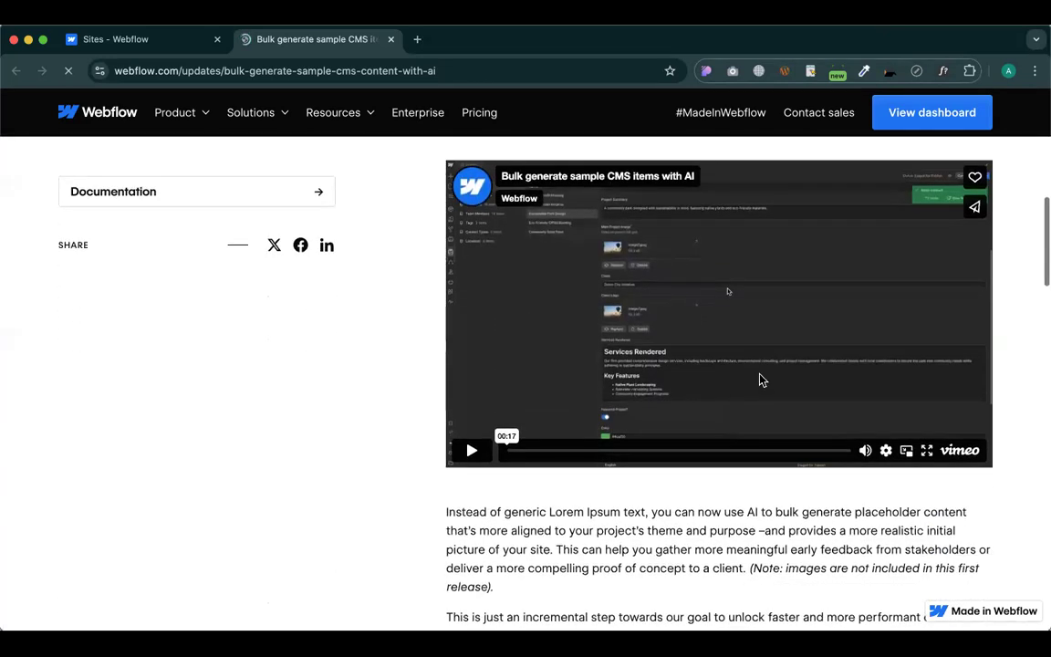
pyautogui.click(472, 453)
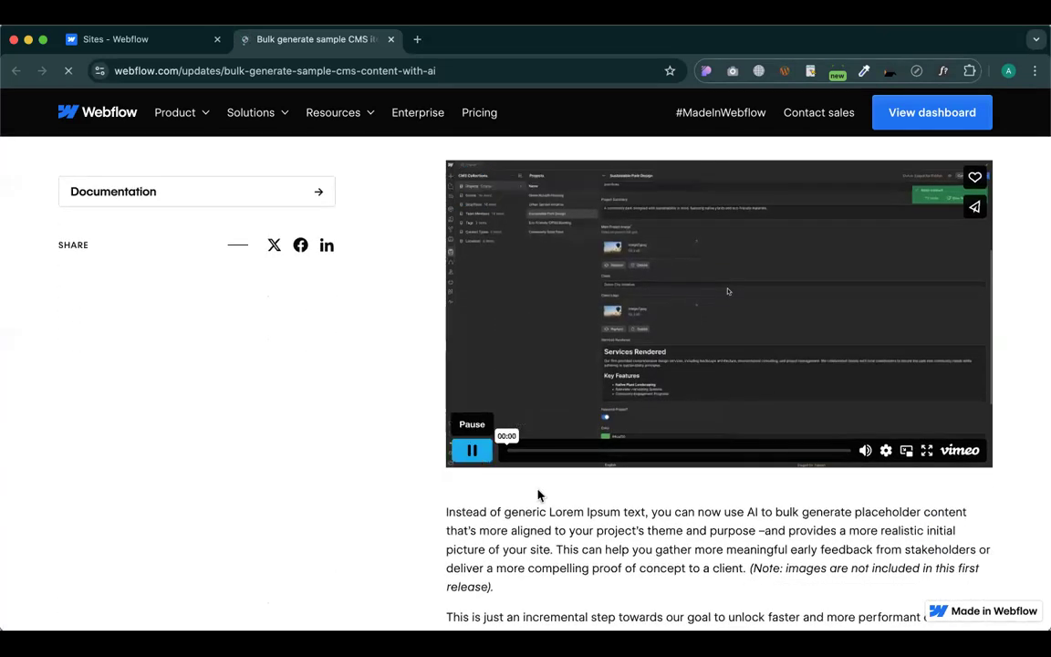
pyautogui.moveTo(866, 455)
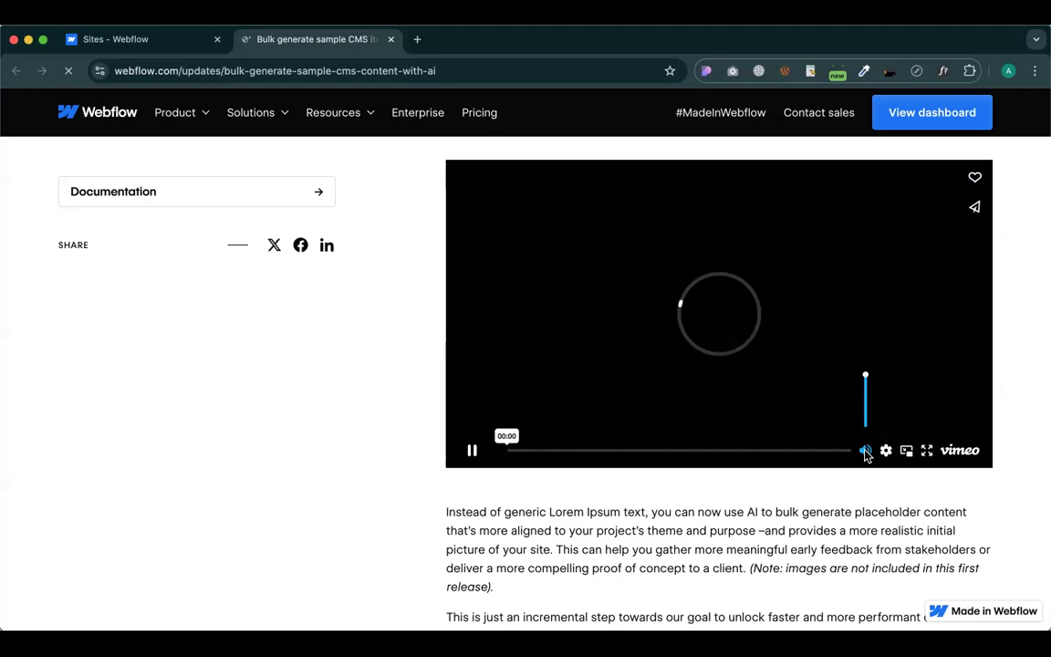
pyautogui.scroll(-3, 683, 457)
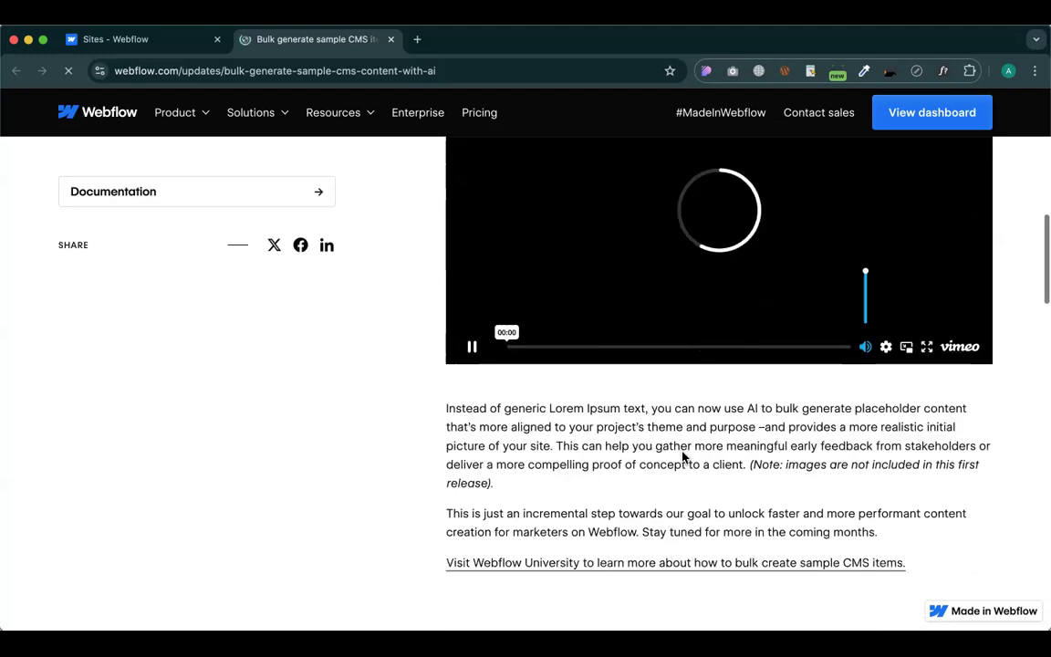
pyautogui.scroll(1, 591, 425)
pyautogui.scroll(2, 591, 424)
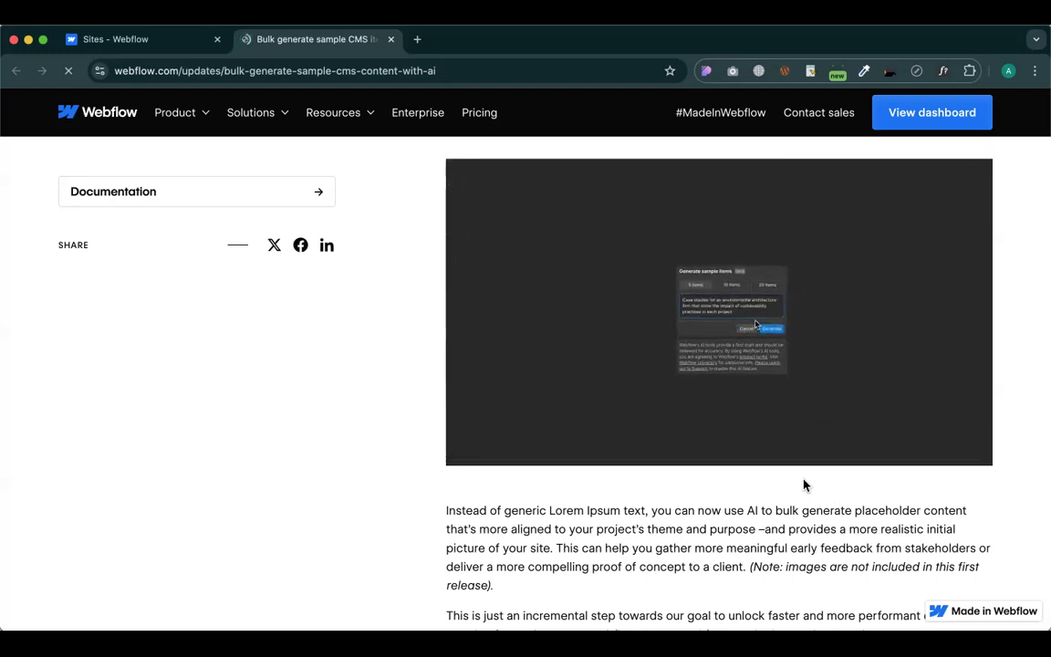
# Pause the demo video to examine the generated project items up close, and resume playback to the end
pyautogui.click(821, 338)
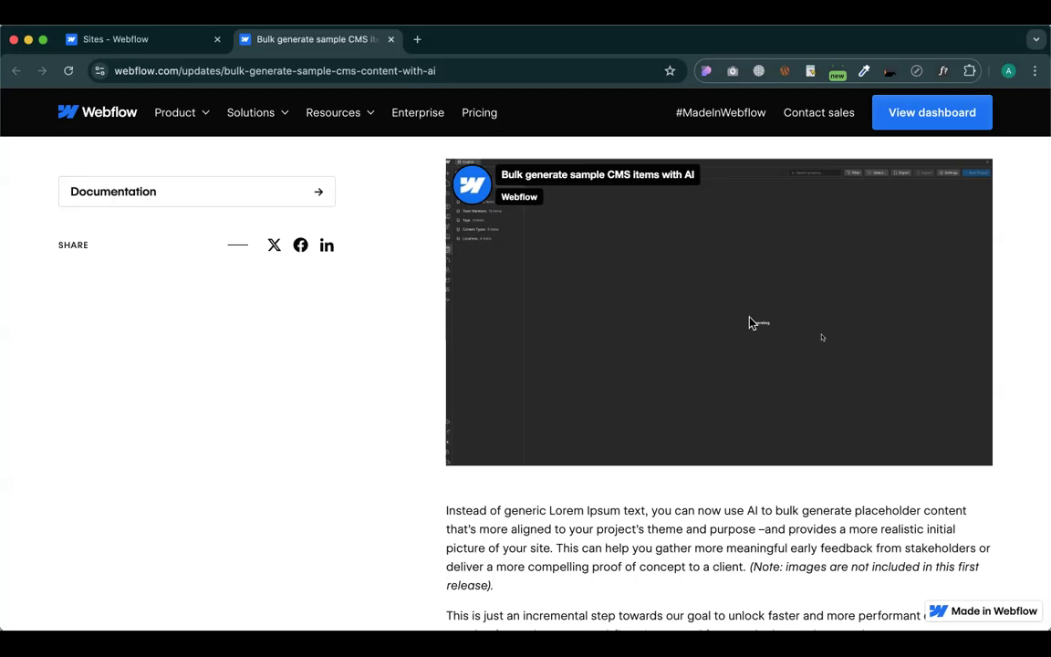
pyautogui.click(666, 313)
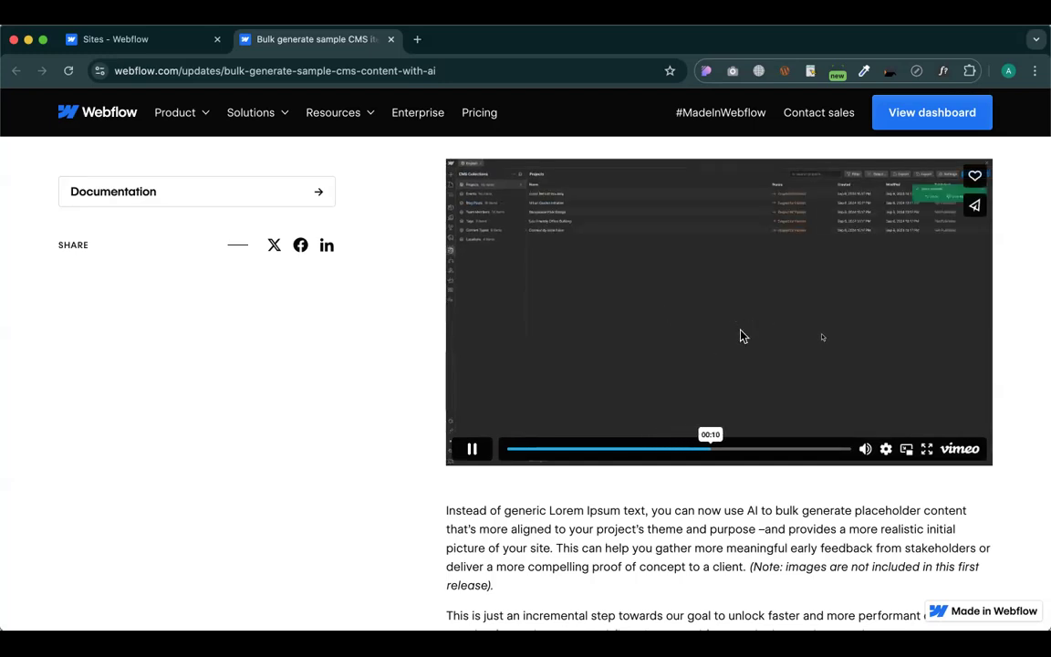
pyautogui.click(544, 209)
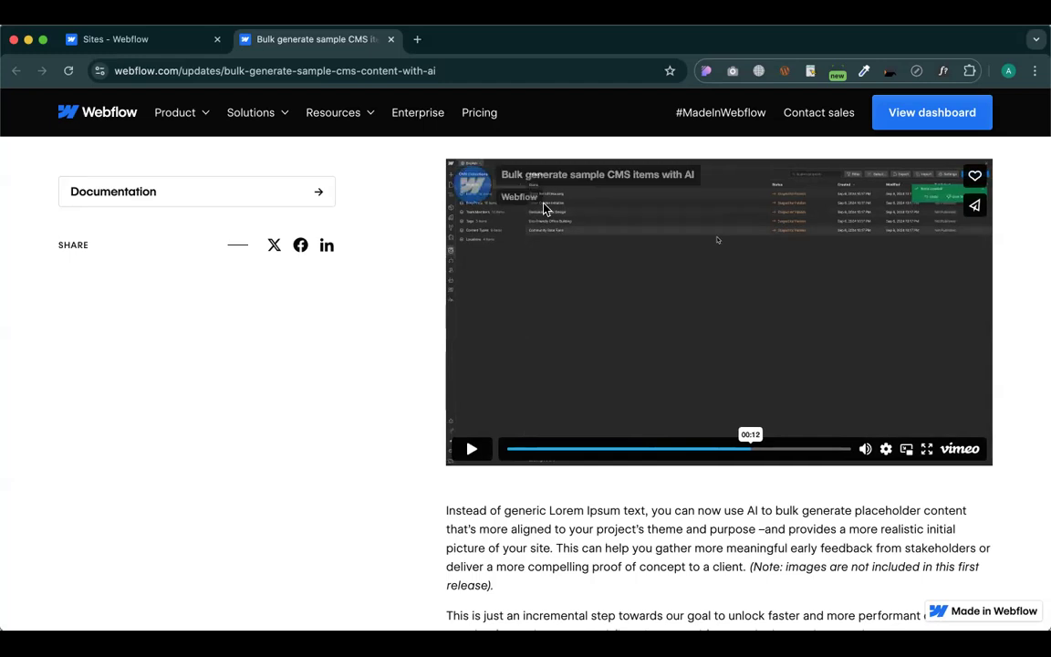
pyautogui.scroll(5, 544, 209)
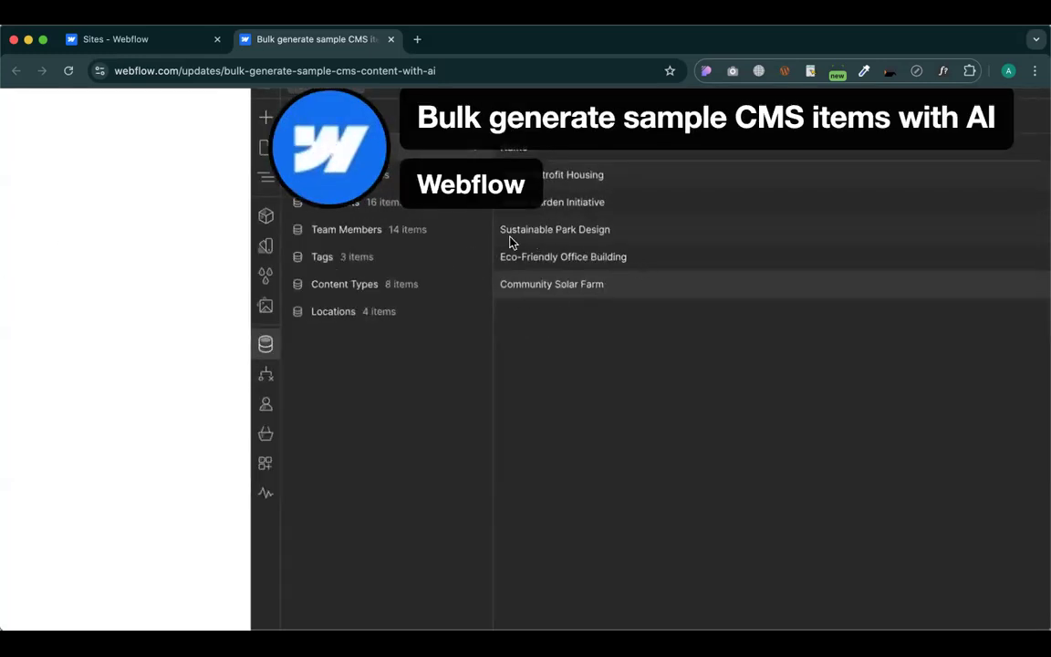
pyautogui.scroll(-5, 584, 286)
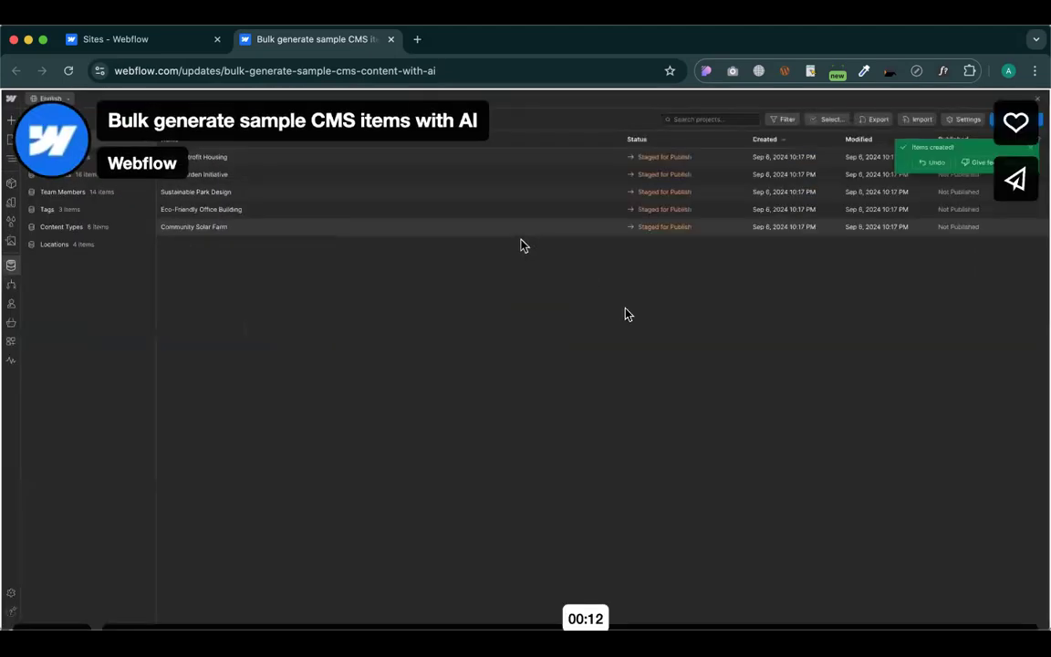
pyautogui.scroll(-5, 626, 313)
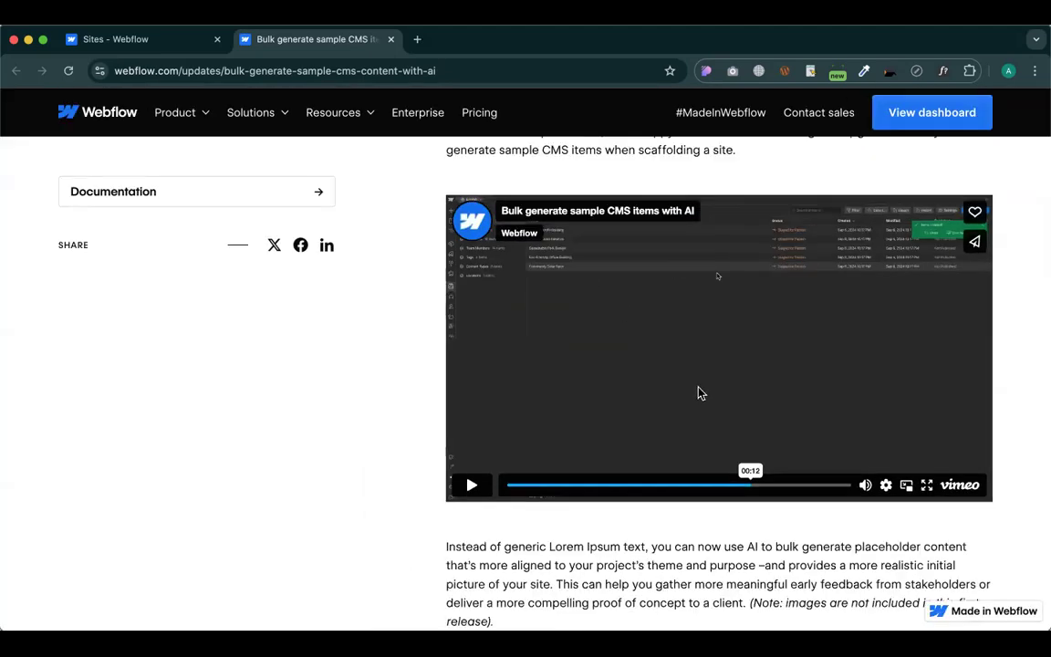
pyautogui.click(700, 393)
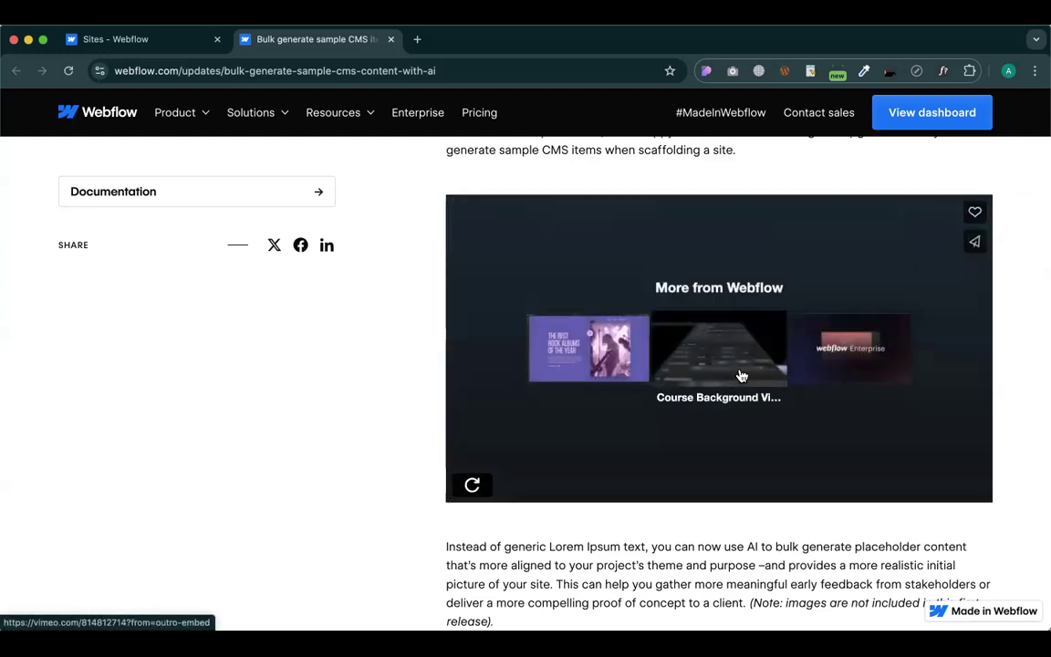
# Read the article text below the video, highlighting the note about images in this first release
pyautogui.scroll(-5, 739, 265)
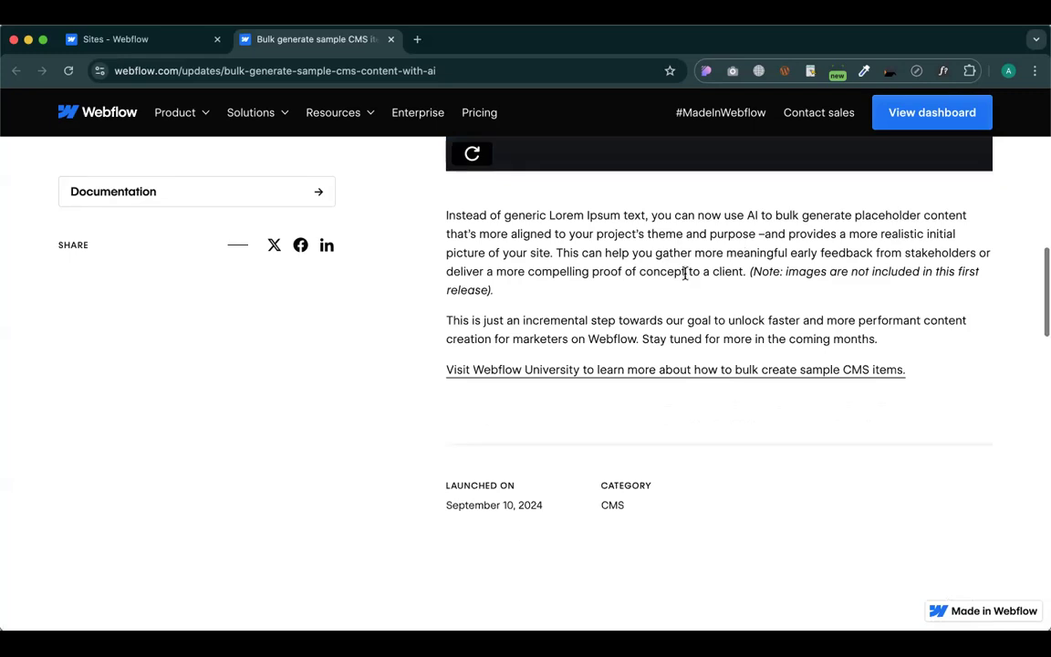
pyautogui.scroll(1, 685, 274)
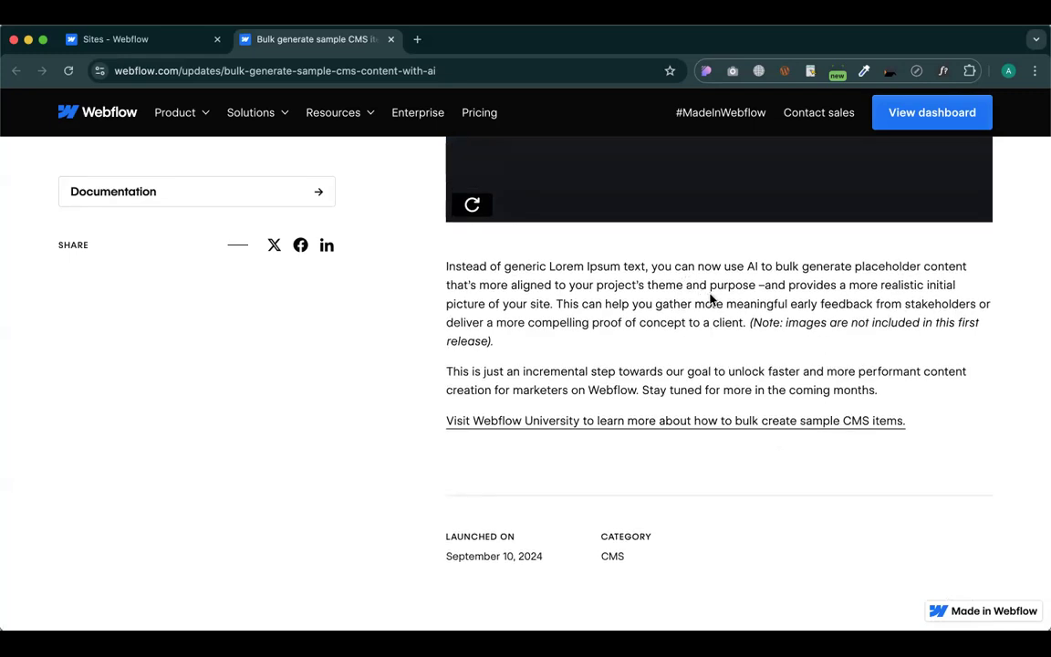
pyautogui.moveTo(786, 322); pyautogui.dragTo(497, 352)
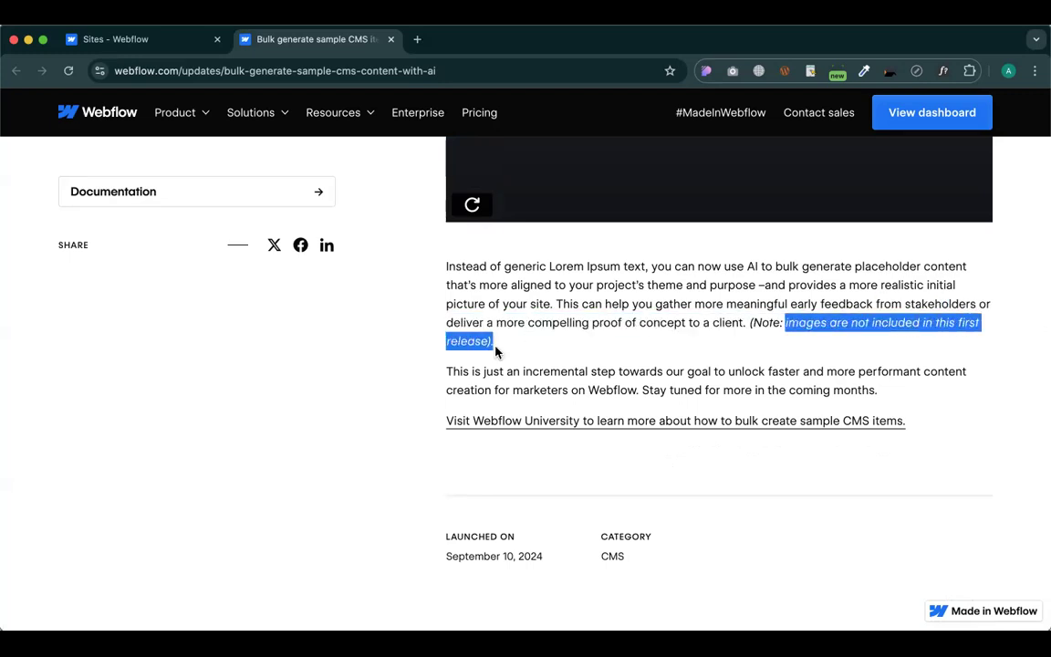
pyautogui.click(554, 339)
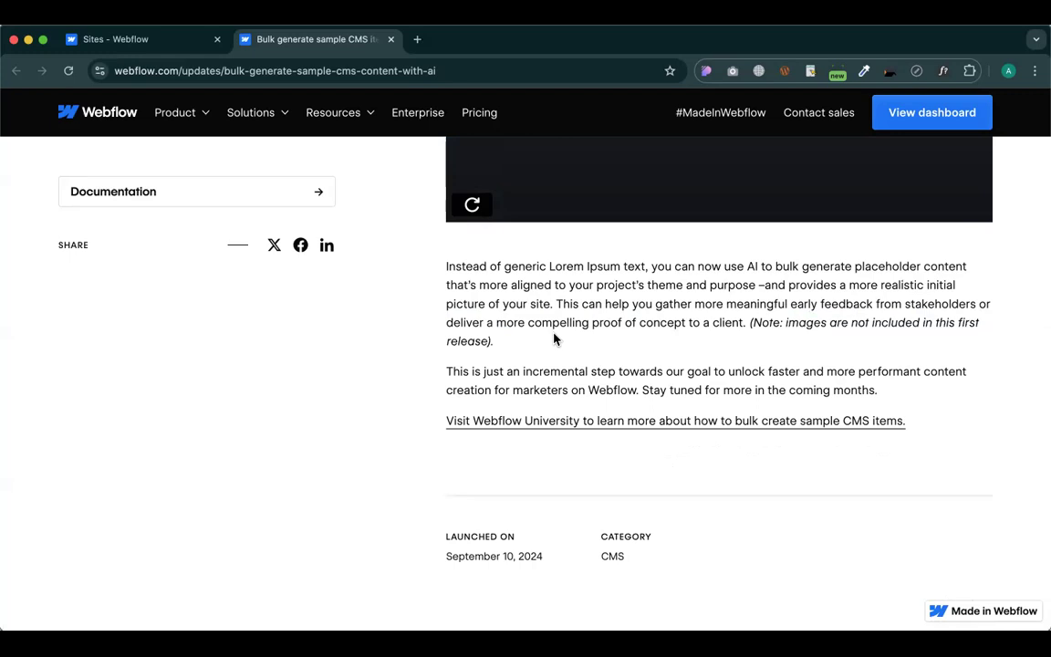
pyautogui.scroll(5, 554, 339)
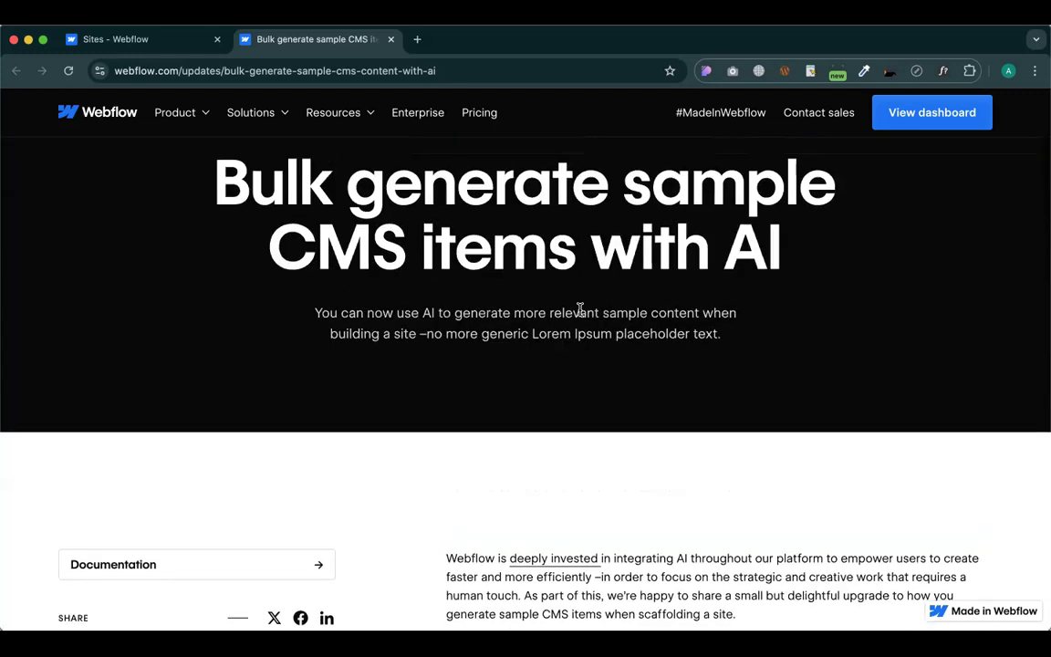
pyautogui.scroll(2, 579, 310)
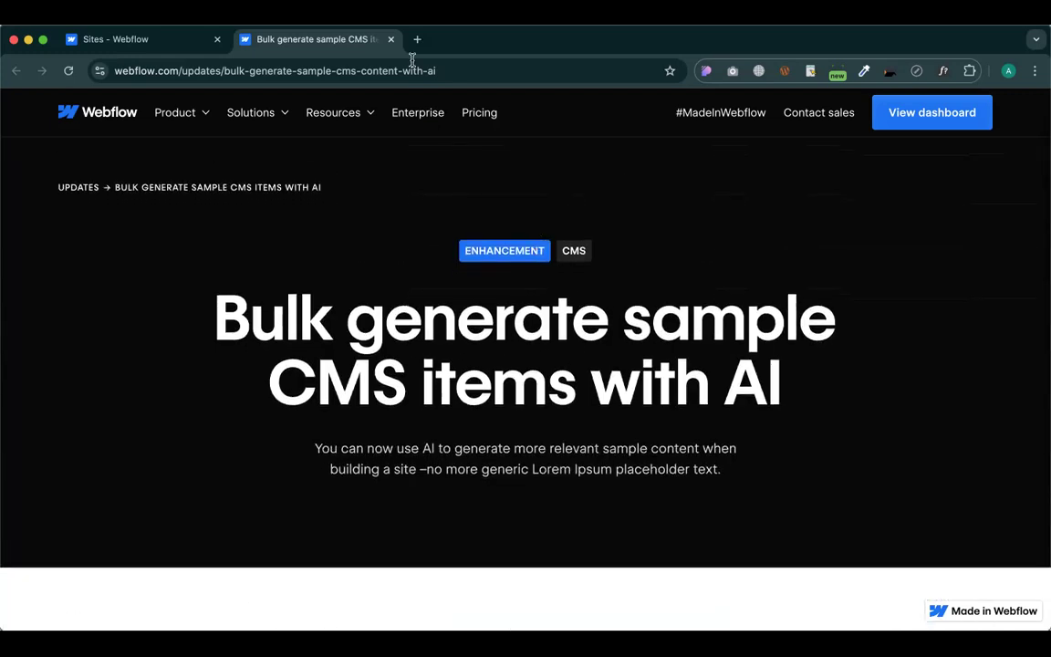
# Dismiss the What's new notice on the sites dashboard and open the Cmbd267 site for design
pyautogui.click(144, 42)
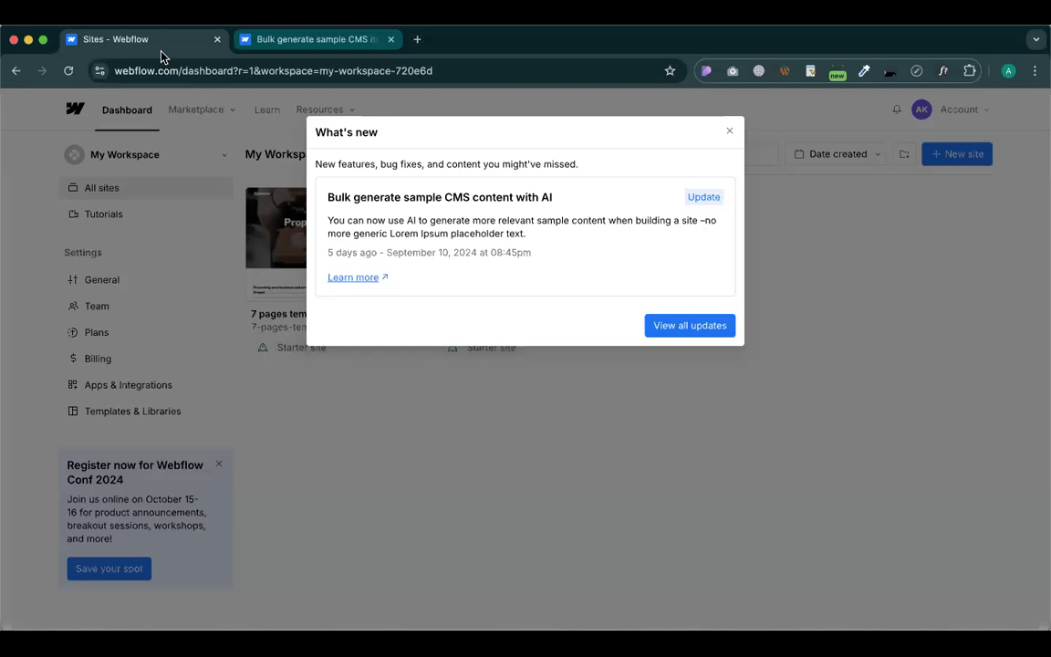
pyautogui.click(729, 133)
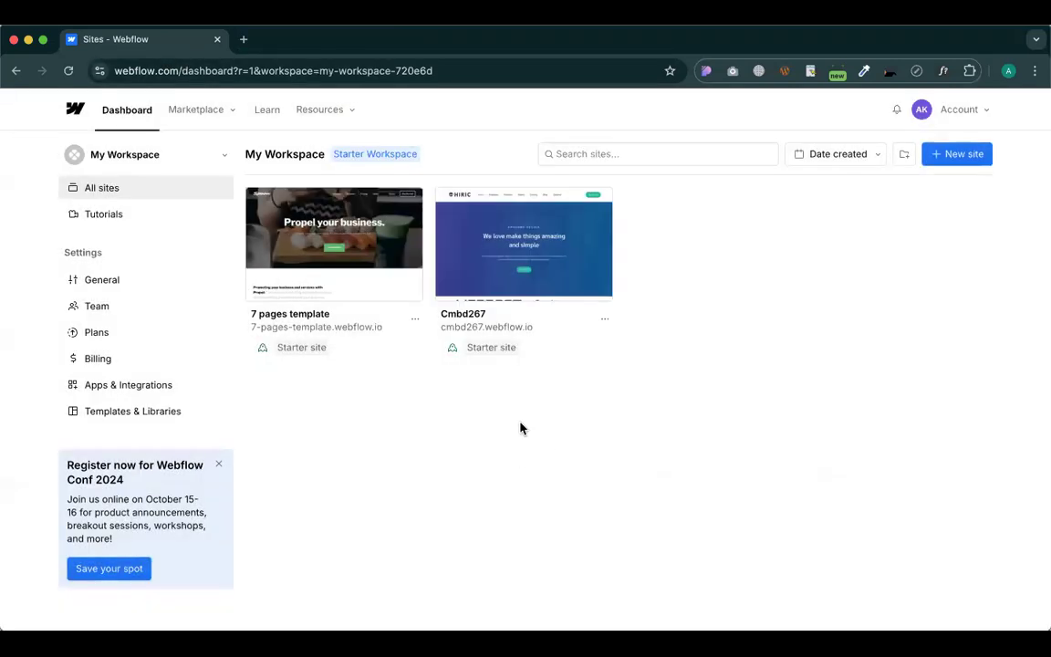
pyautogui.click(528, 248)
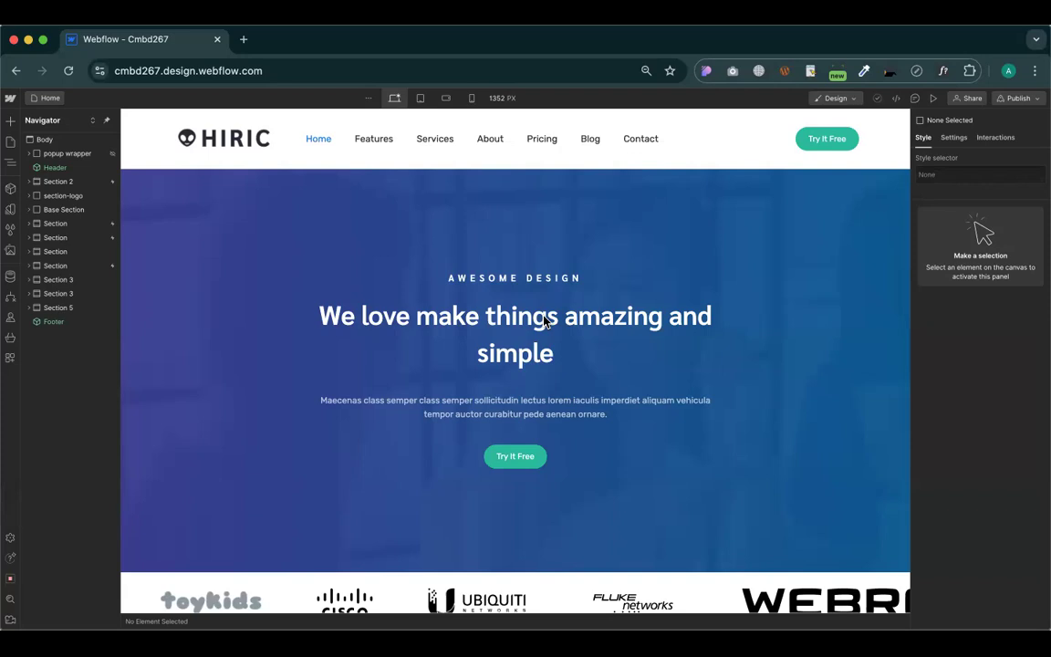
# Review the home page's hero, logo strip and Get Started with Us pricing section on the canvas
pyautogui.scroll(-5, 543, 320)
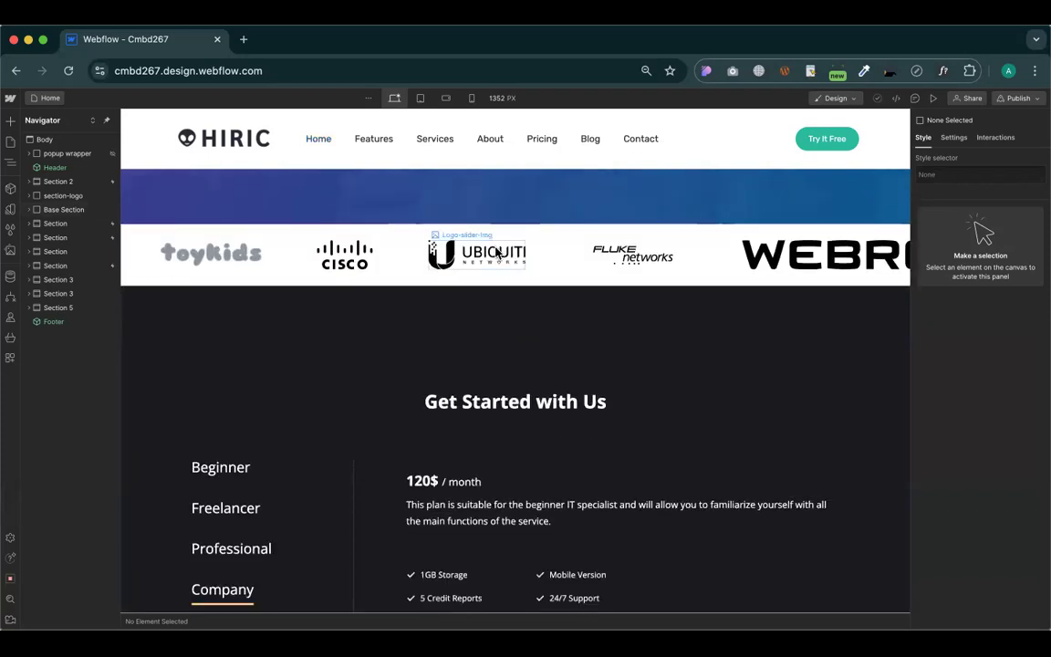
pyautogui.scroll(-3, 456, 420)
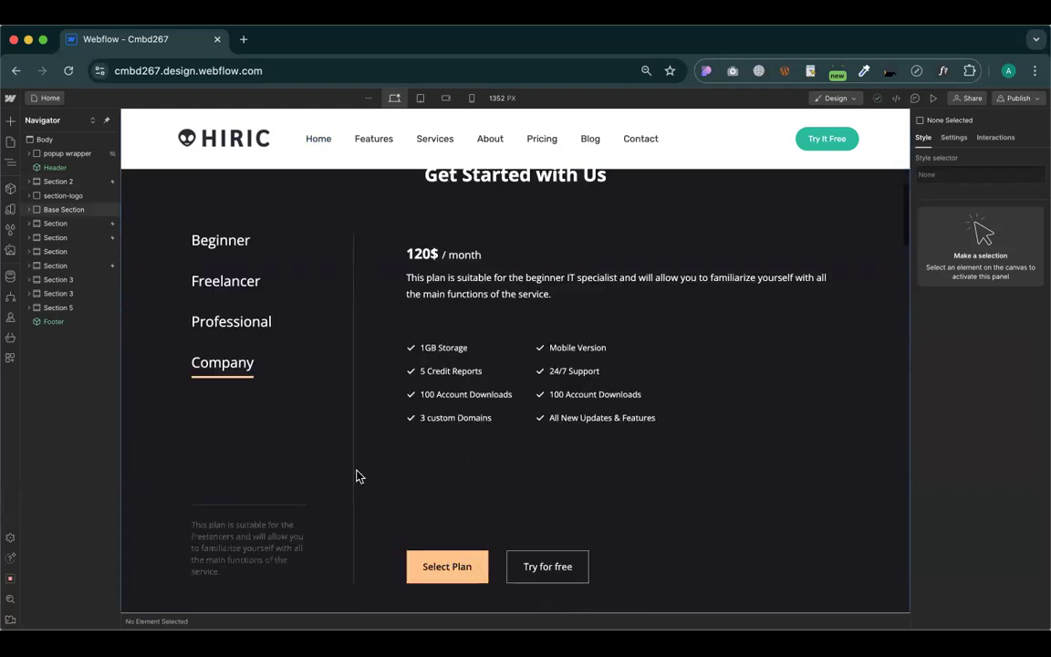
pyautogui.scroll(8, 481, 375)
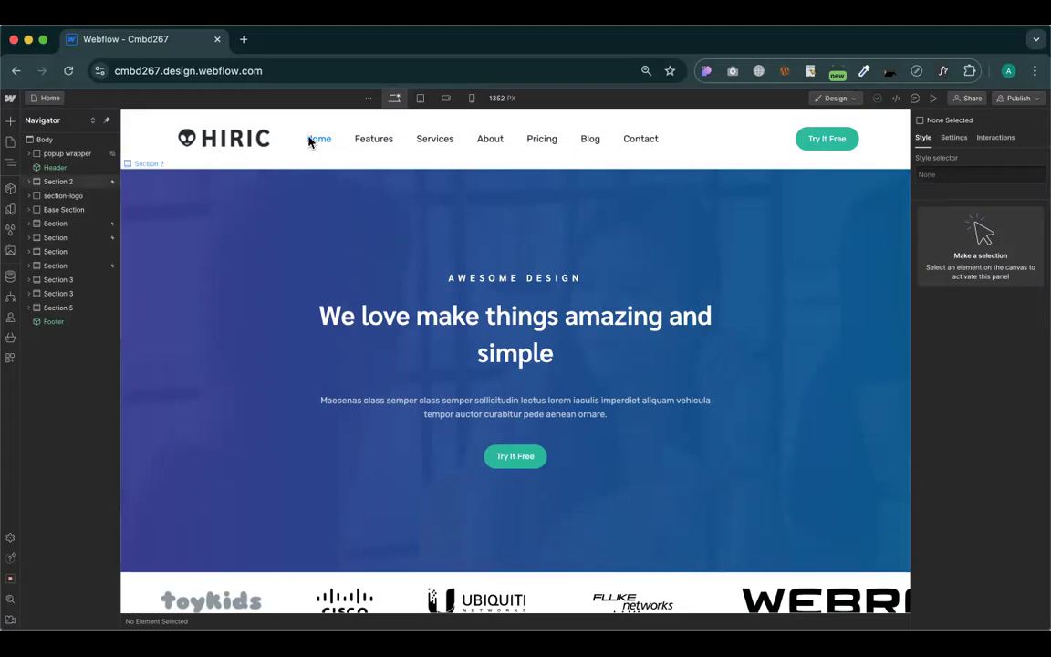
# Search for "news24 bd" in a new browser tab, open the News24 website and close its pop-up ad
pyautogui.press('super+t')
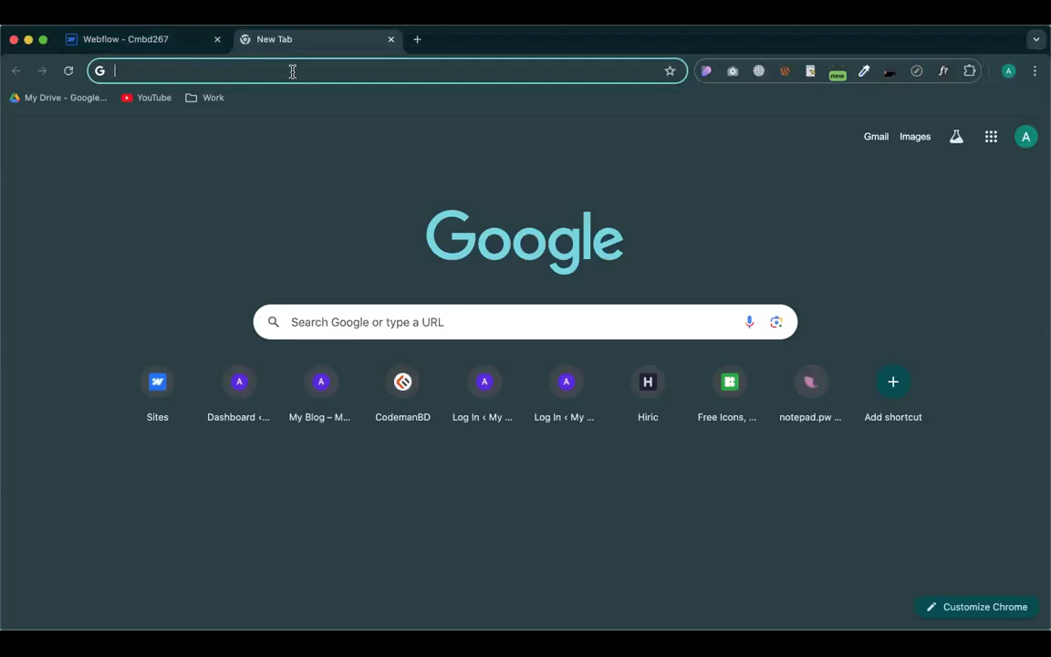
pyautogui.write('news24 bd')
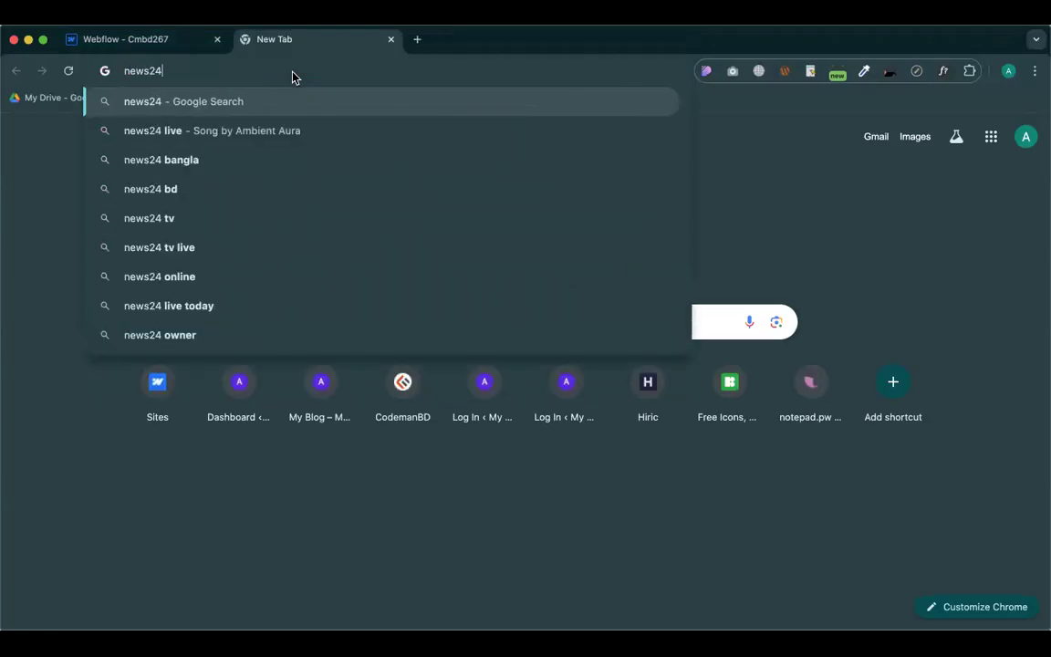
pyautogui.press('Return')
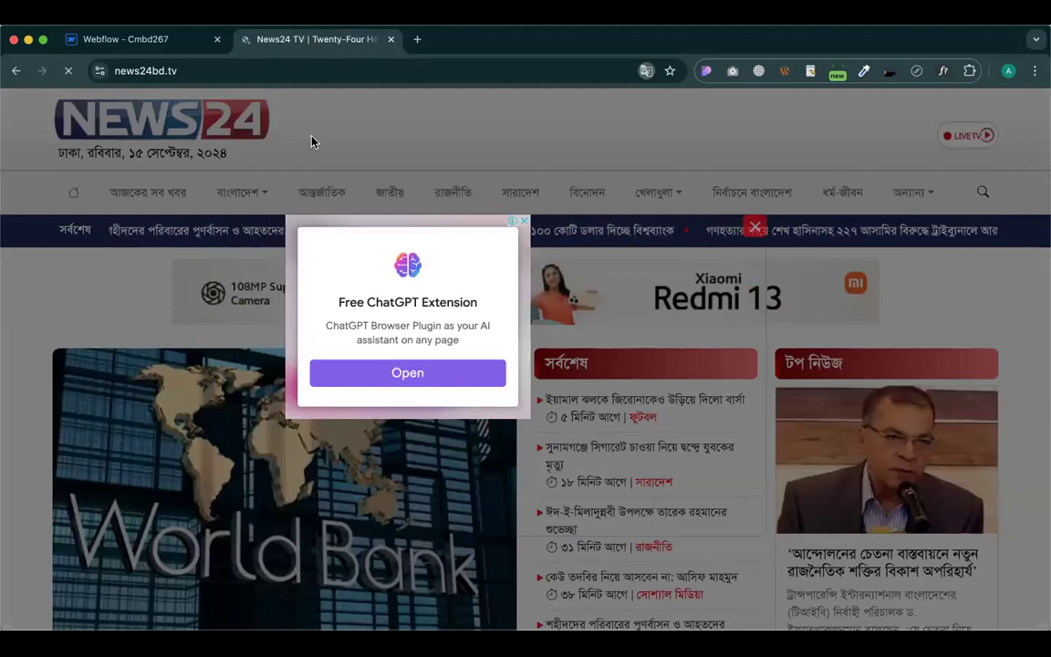
pyautogui.click(521, 221)
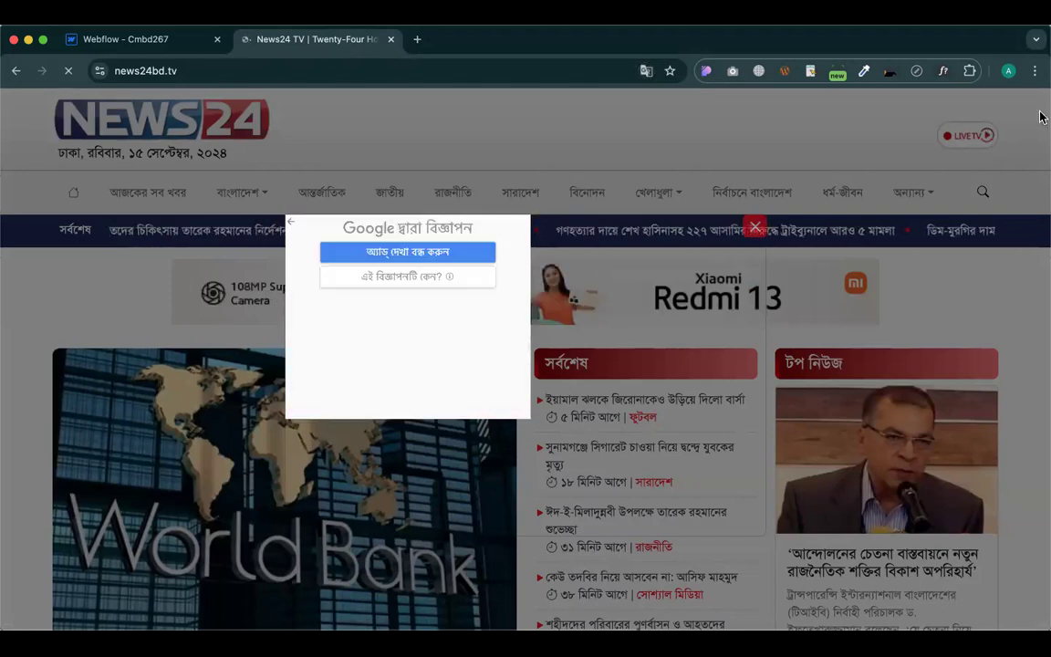
pyautogui.click(755, 228)
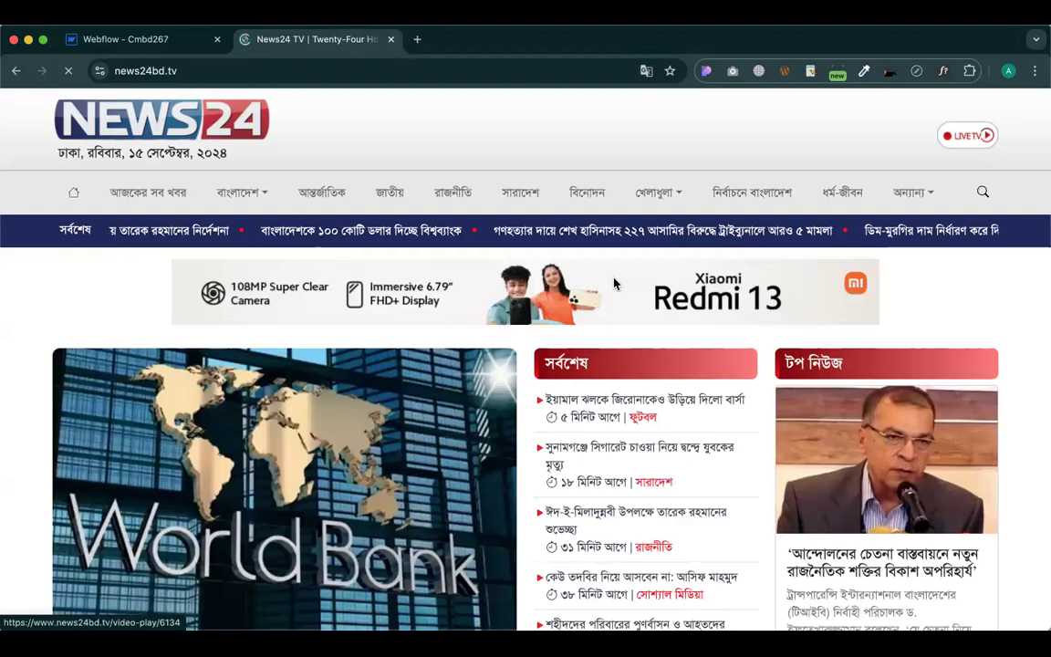
# Examine how the News24 home page lays out its lead story, latest news, highlights and category navigation
pyautogui.scroll(-5, 415, 346)
pyautogui.scroll(3, 415, 349)
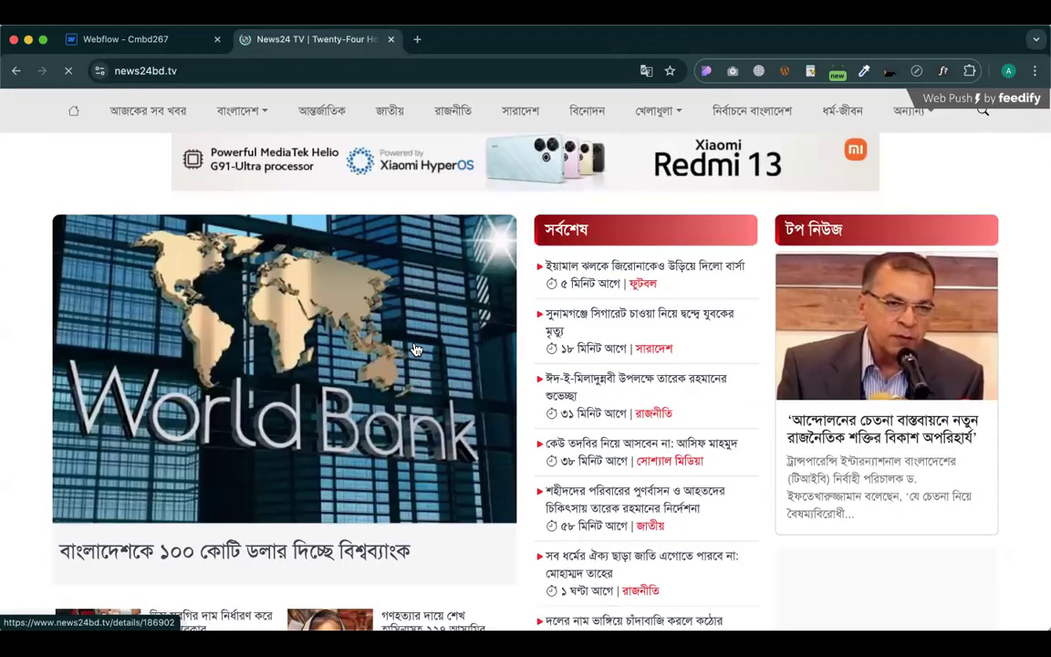
pyautogui.scroll(-2, 414, 349)
pyautogui.scroll(-7, 414, 350)
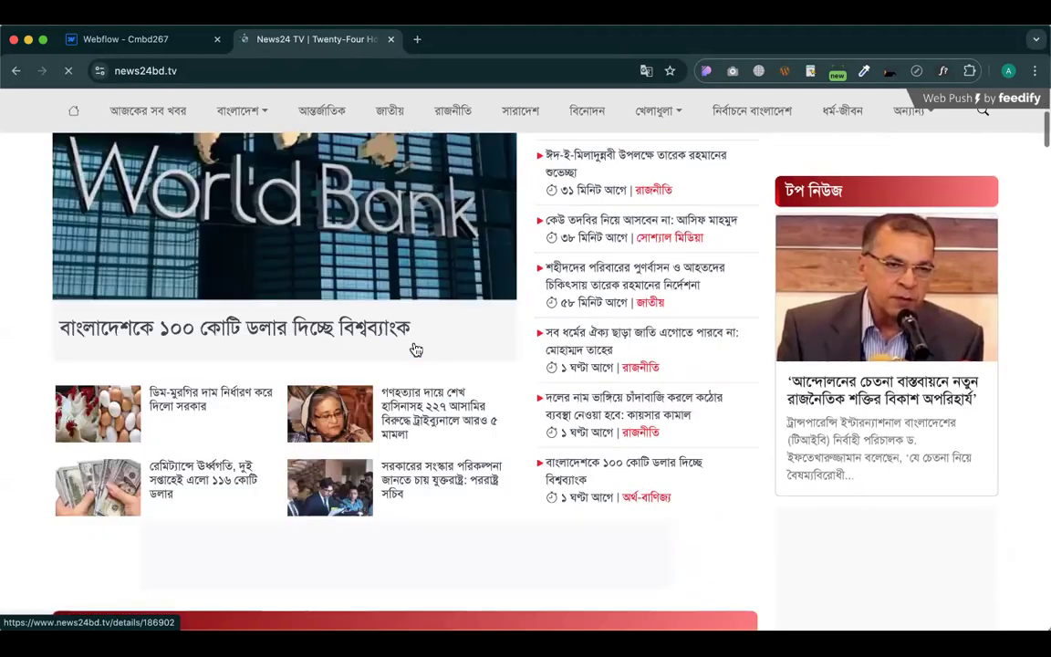
pyautogui.scroll(-1, 416, 349)
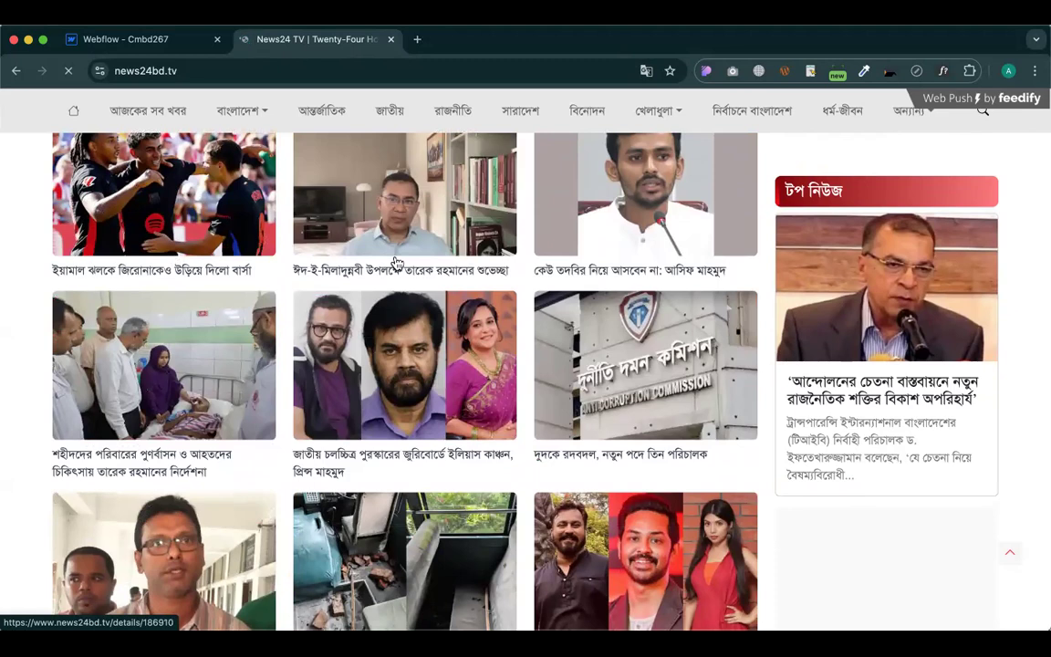
pyautogui.scroll(1, 340, 285)
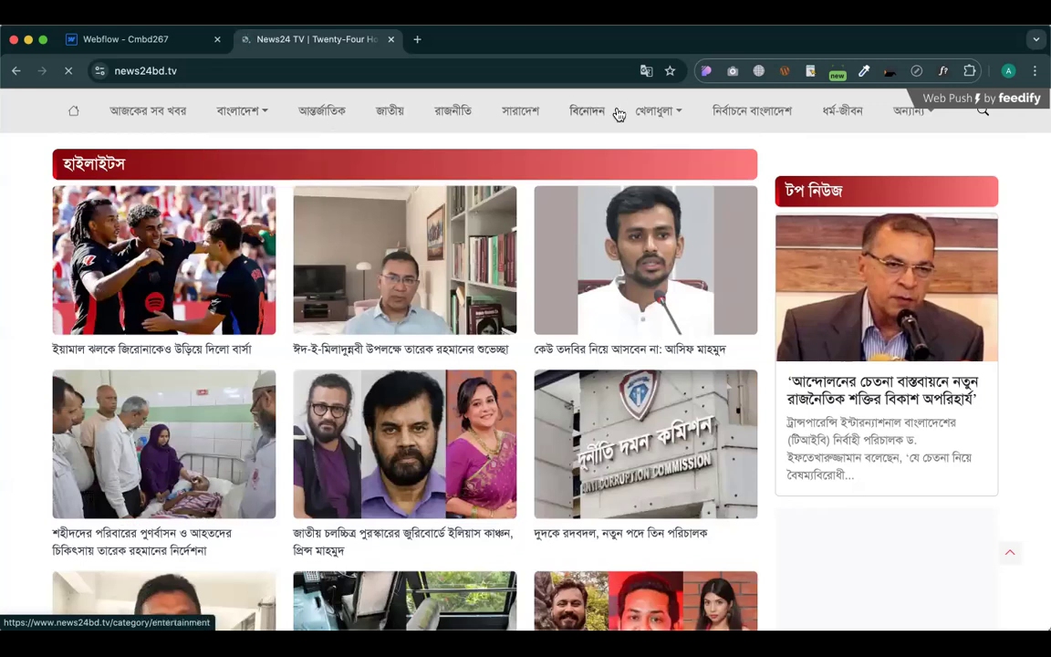
pyautogui.moveTo(653, 114)
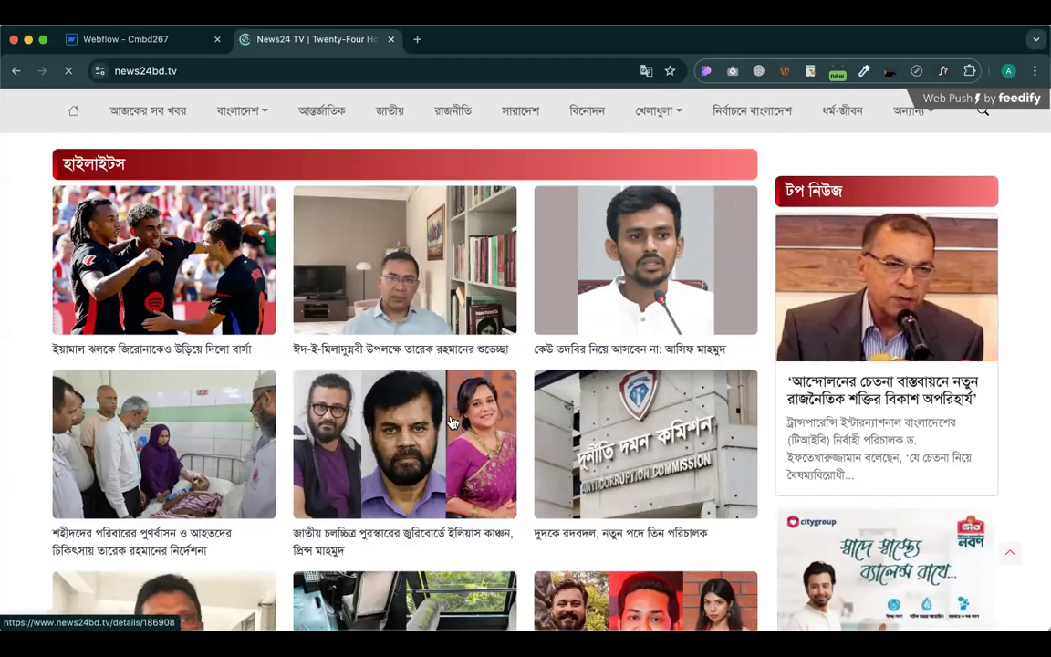
# Examine the repeating story cards in the News24 home page's highlights grid and the category section below the diagnostic centre ad
pyautogui.scroll(-9, 452, 421)
pyautogui.scroll(3, 587, 408)
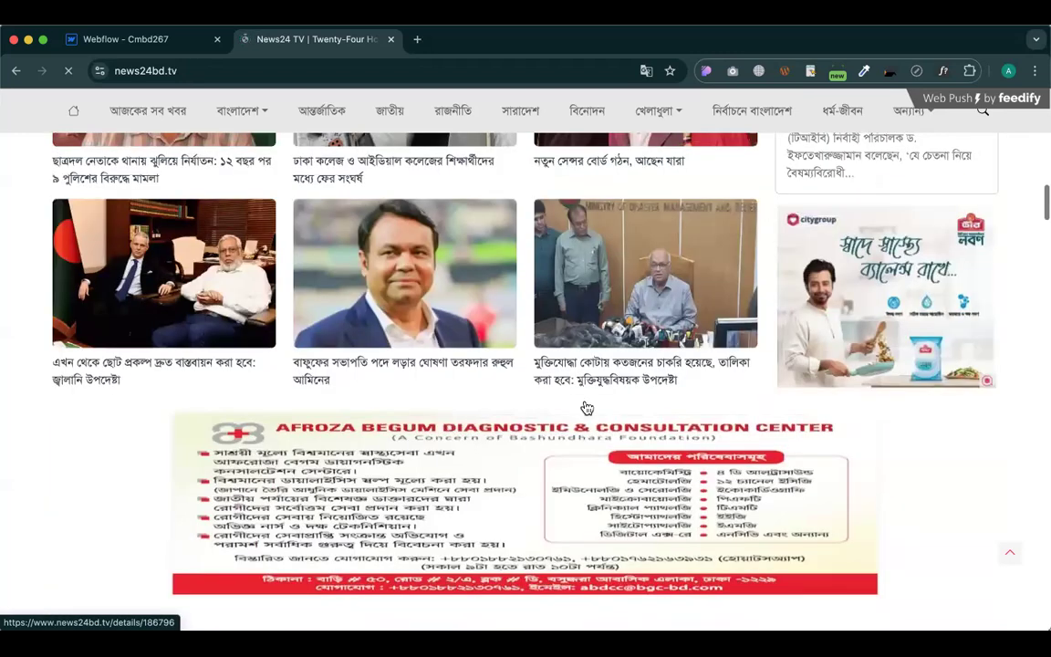
pyautogui.scroll(2, 586, 407)
pyautogui.scroll(5, 624, 382)
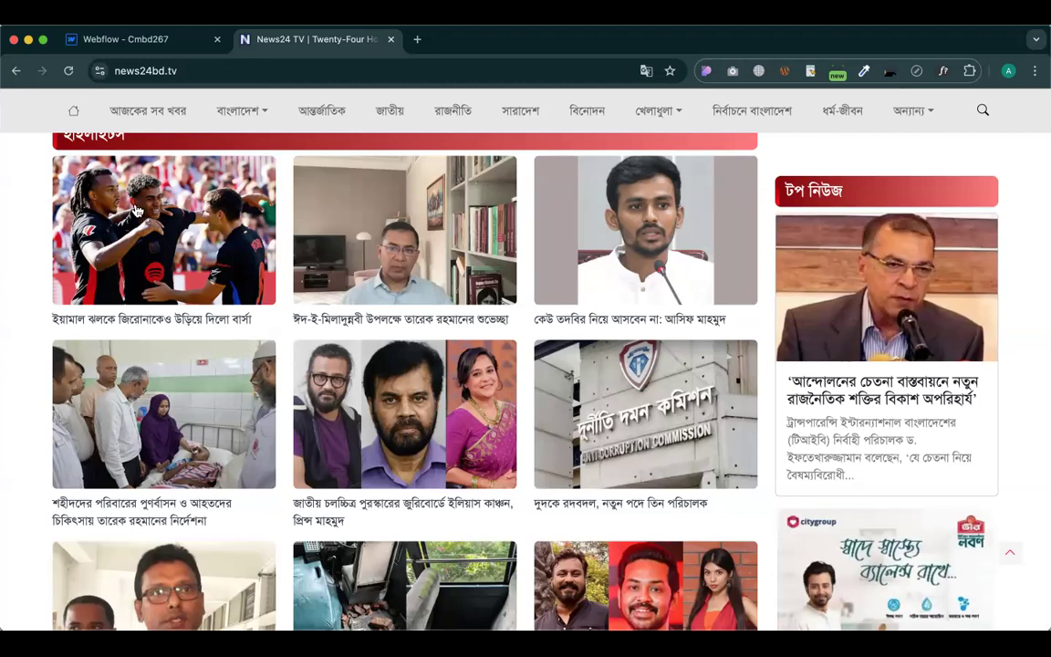
pyautogui.scroll(-5, 256, 384)
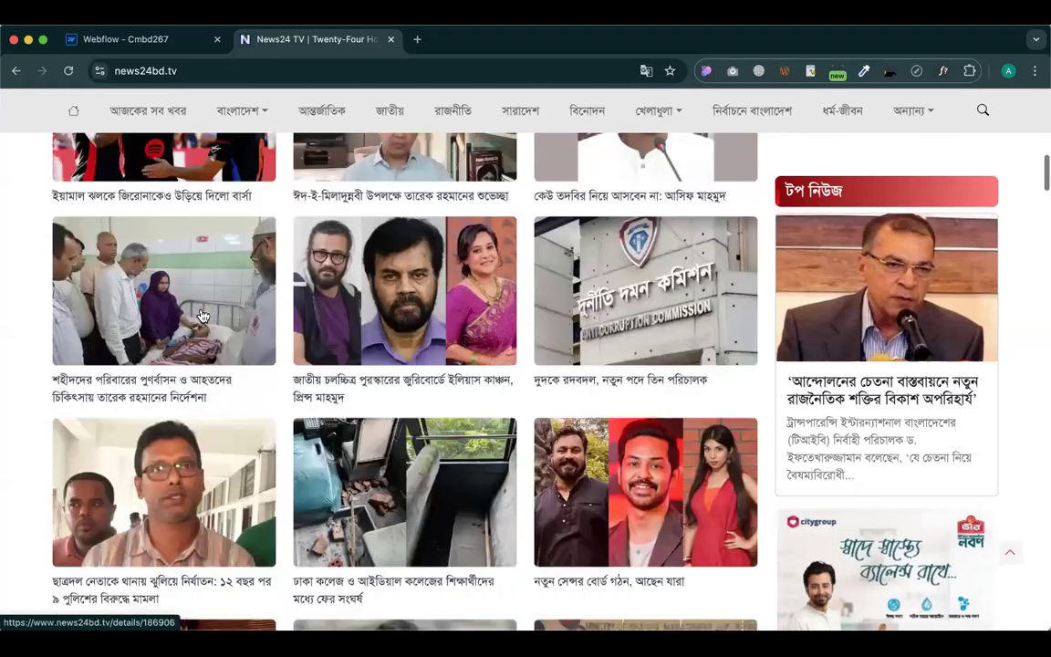
pyautogui.scroll(-3, 275, 424)
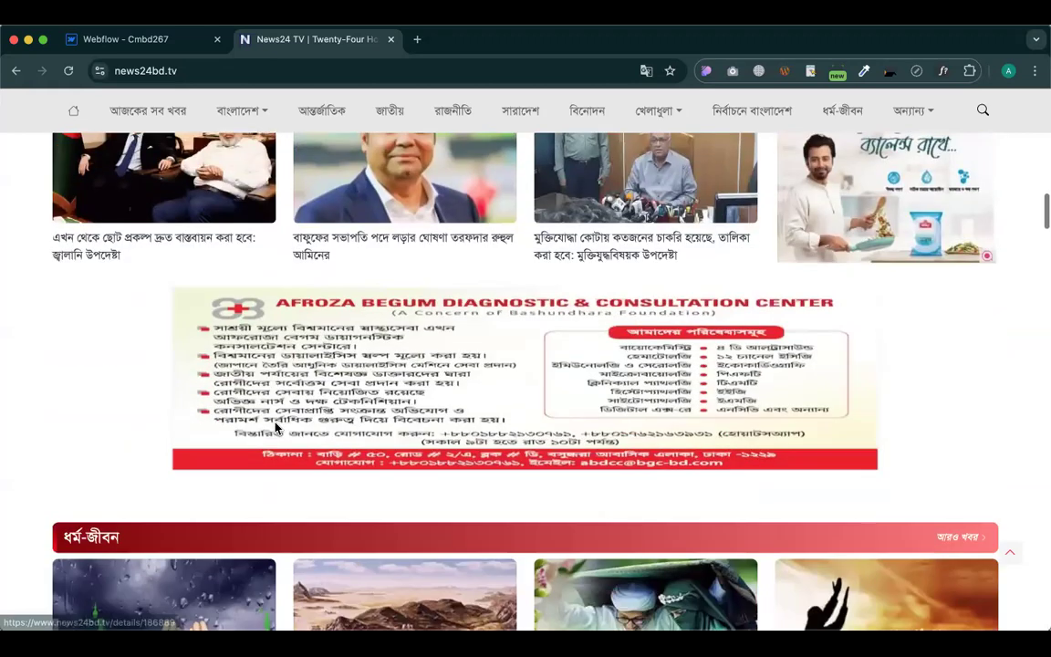
pyautogui.scroll(15, 274, 424)
pyautogui.scroll(3, 276, 429)
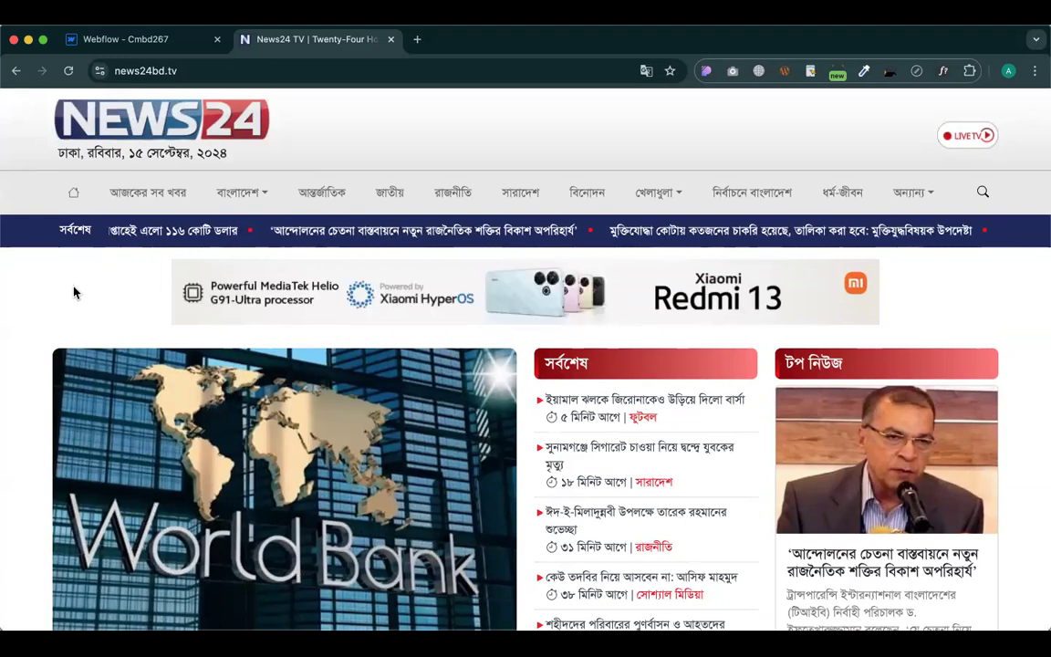
# Return to the Cmbd267 site in Webflow, open its CMS collections and dismiss the introductory video card
pyautogui.click(106, 43)
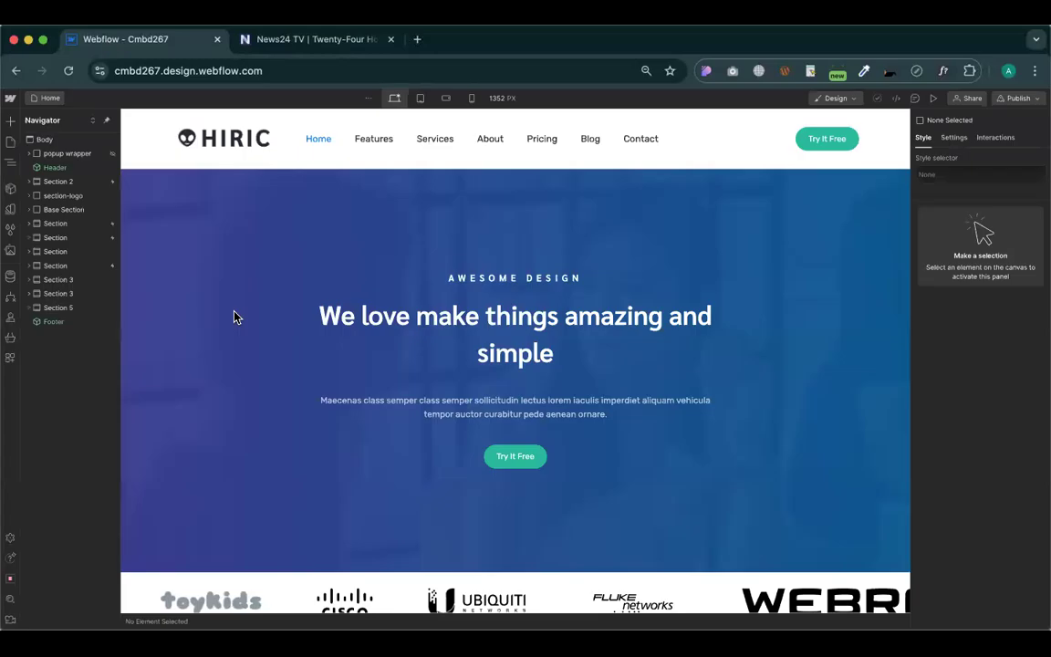
pyautogui.click(9, 279)
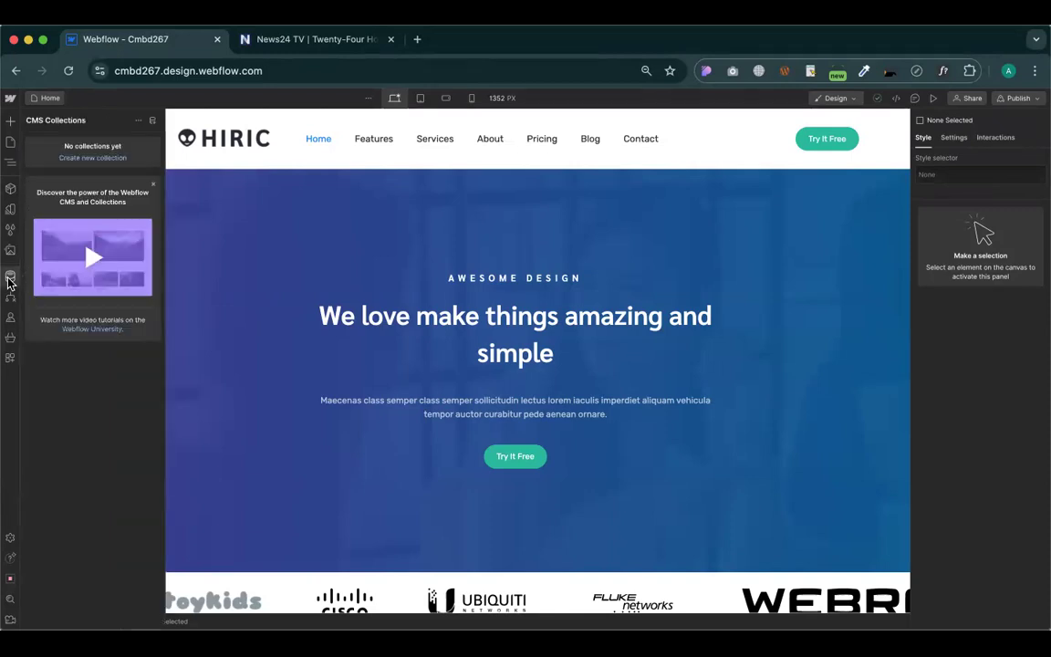
pyautogui.click(89, 262)
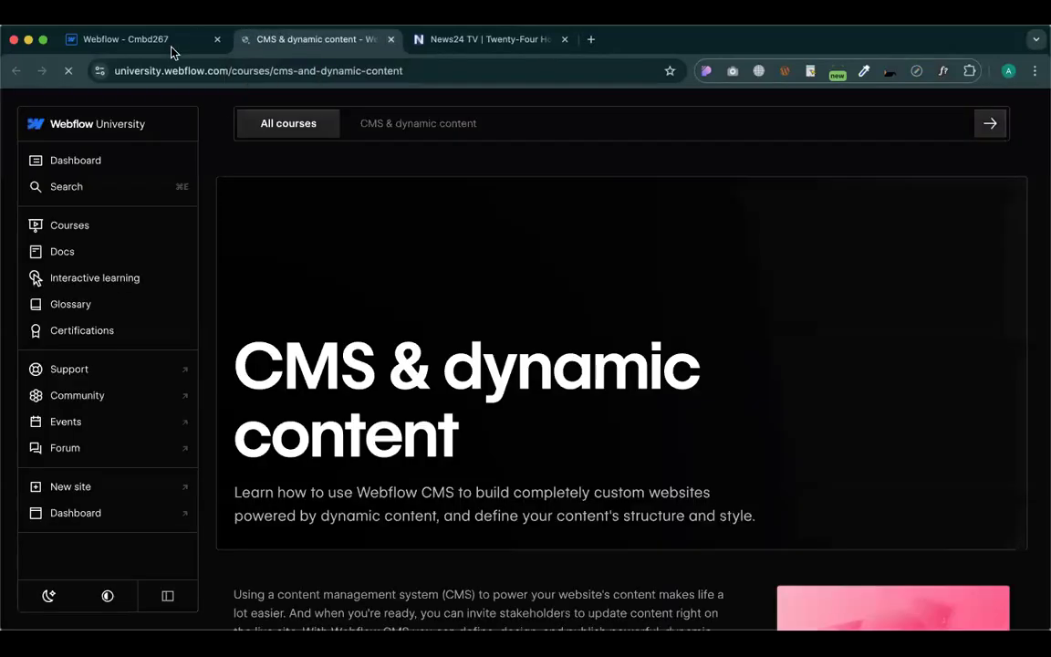
pyautogui.press('super+w')
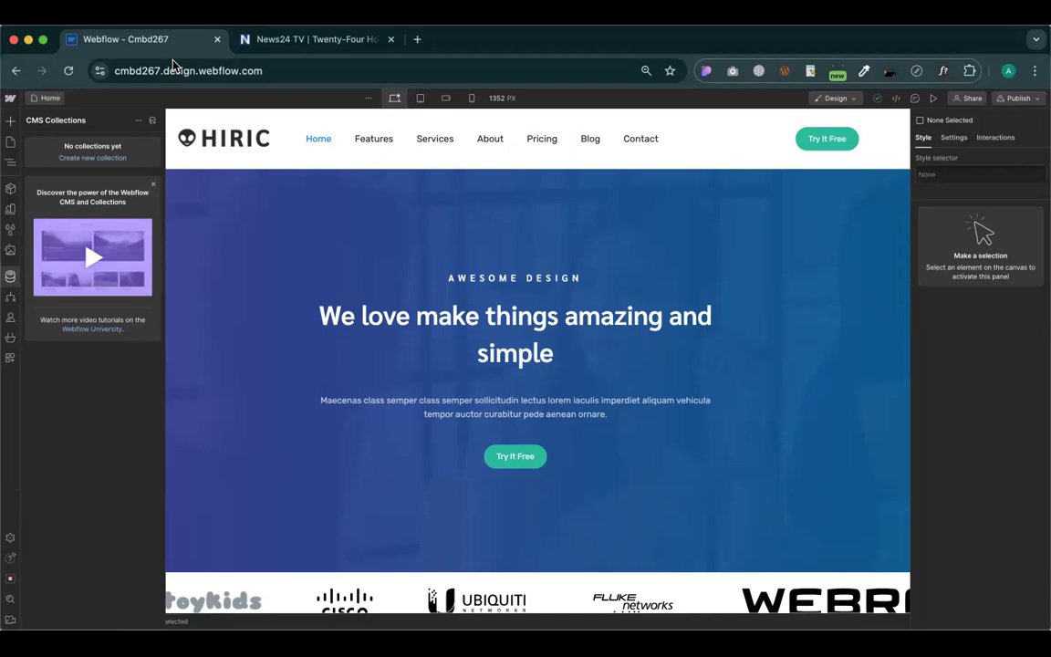
pyautogui.click(153, 184)
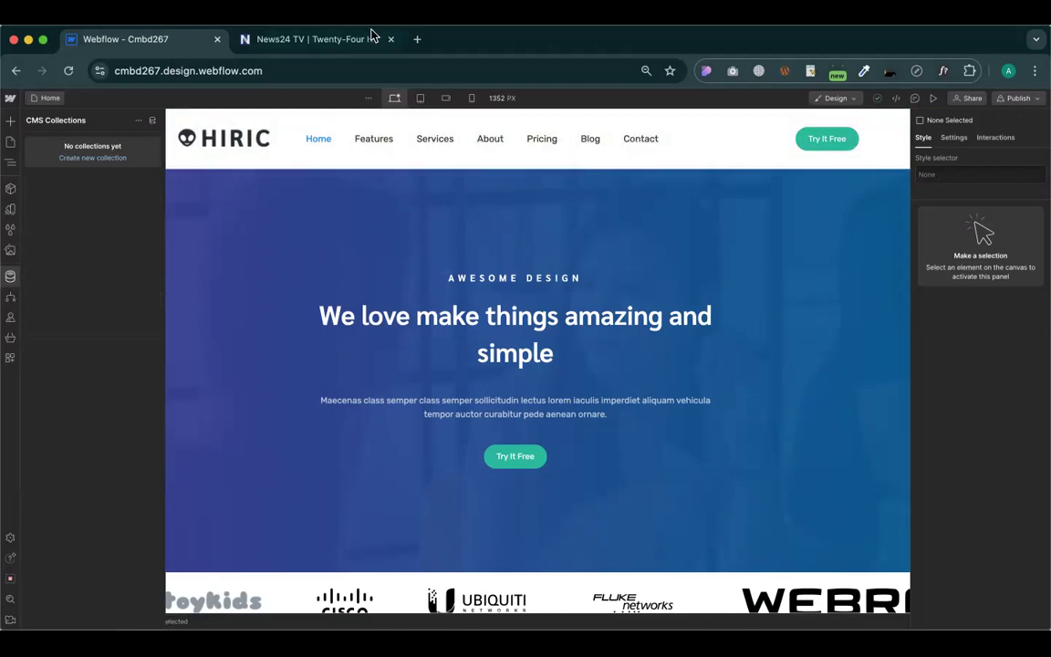
# Start a new CMS collection from the Blog Posts template and look through its settings and fields
pyautogui.click(324, 42)
pyautogui.click(161, 43)
pyautogui.click(91, 157)
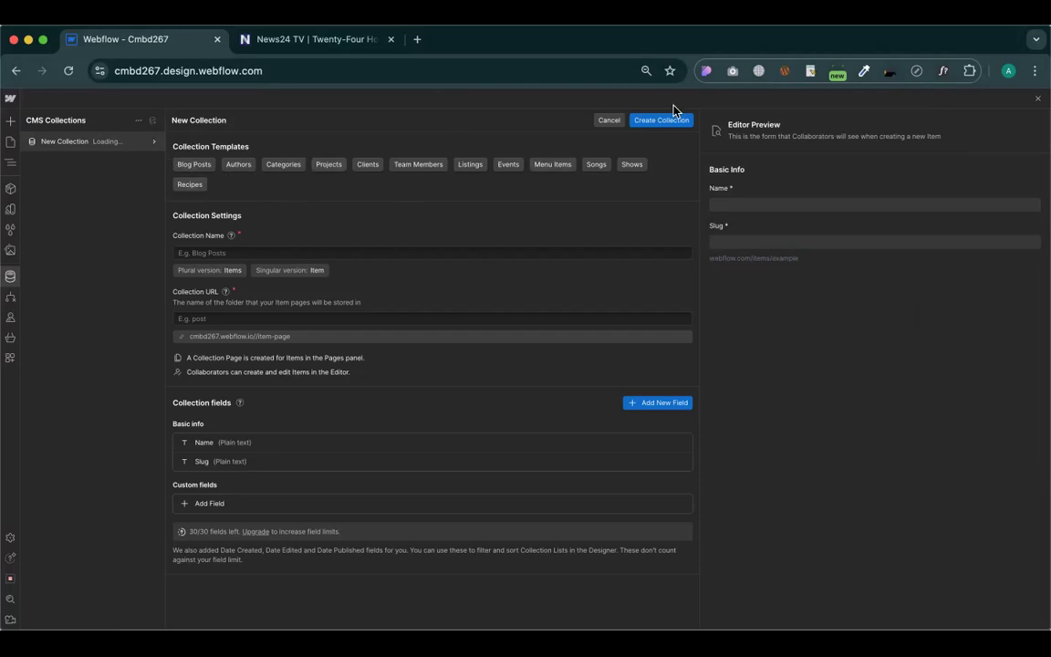
pyautogui.click(187, 166)
pyautogui.scroll(-2, 309, 158)
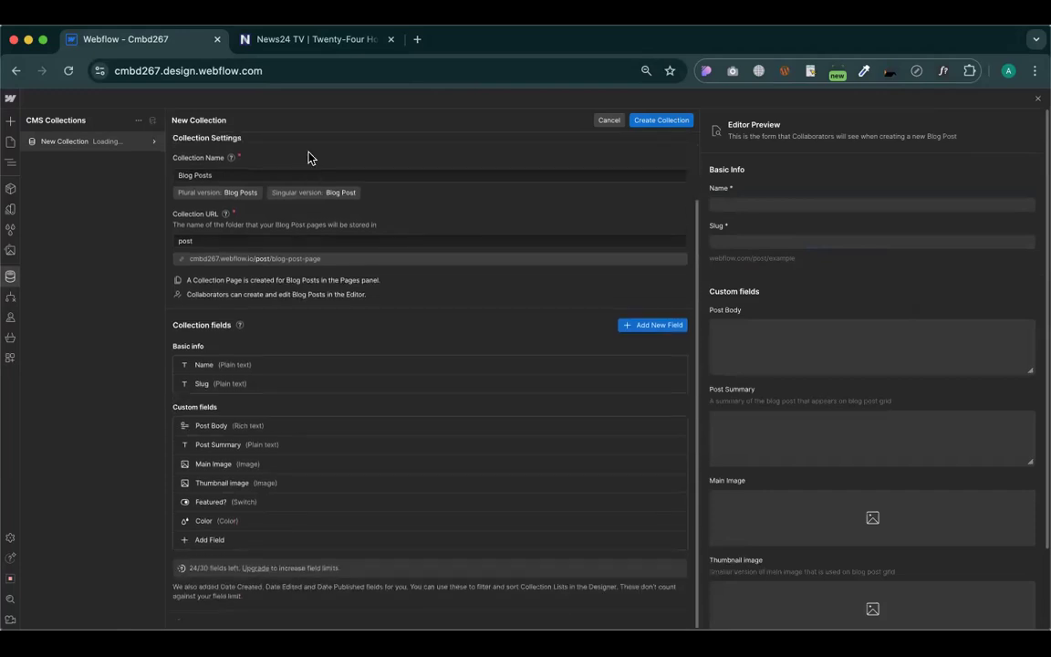
pyautogui.scroll(2, 224, 141)
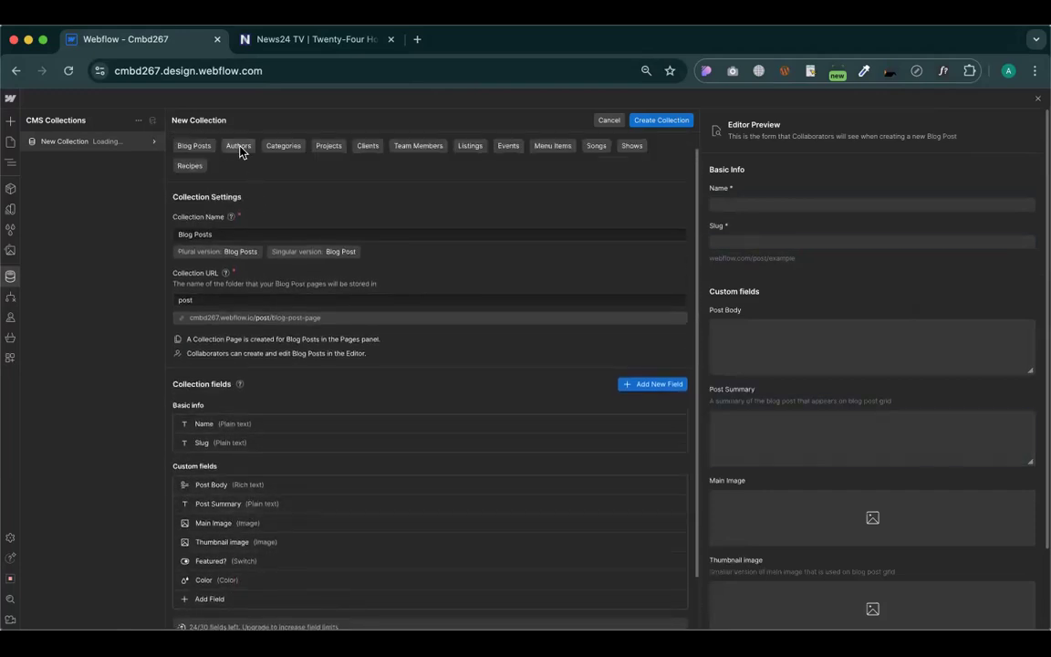
# Try the Authors and Categories collection templates for comparison and reapply the Blog Posts template
pyautogui.click(239, 147)
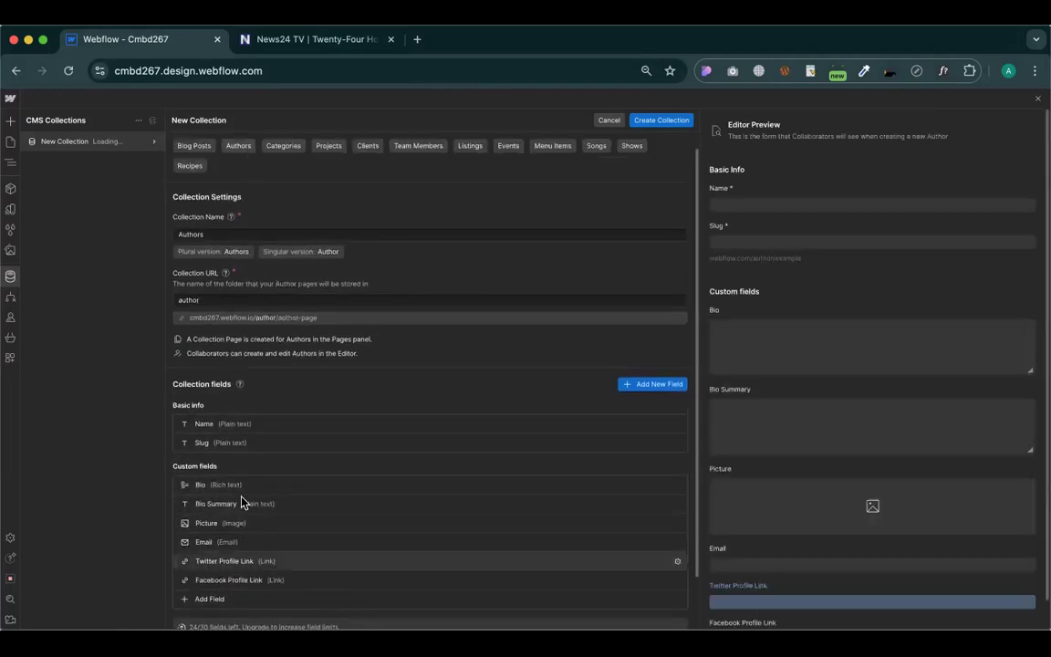
pyautogui.click(279, 151)
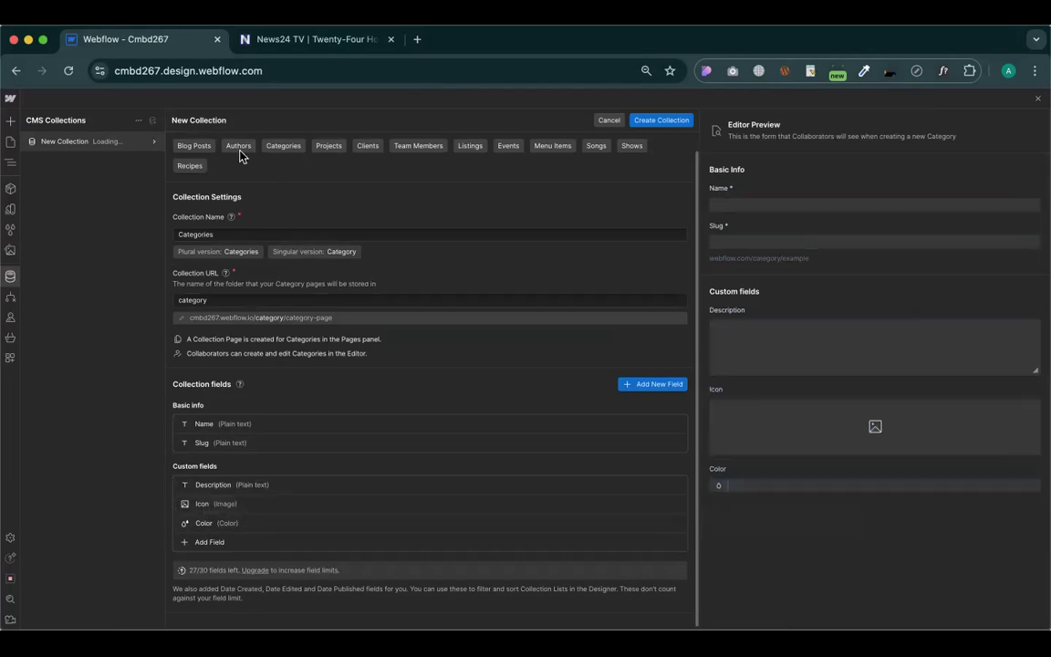
pyautogui.click(187, 147)
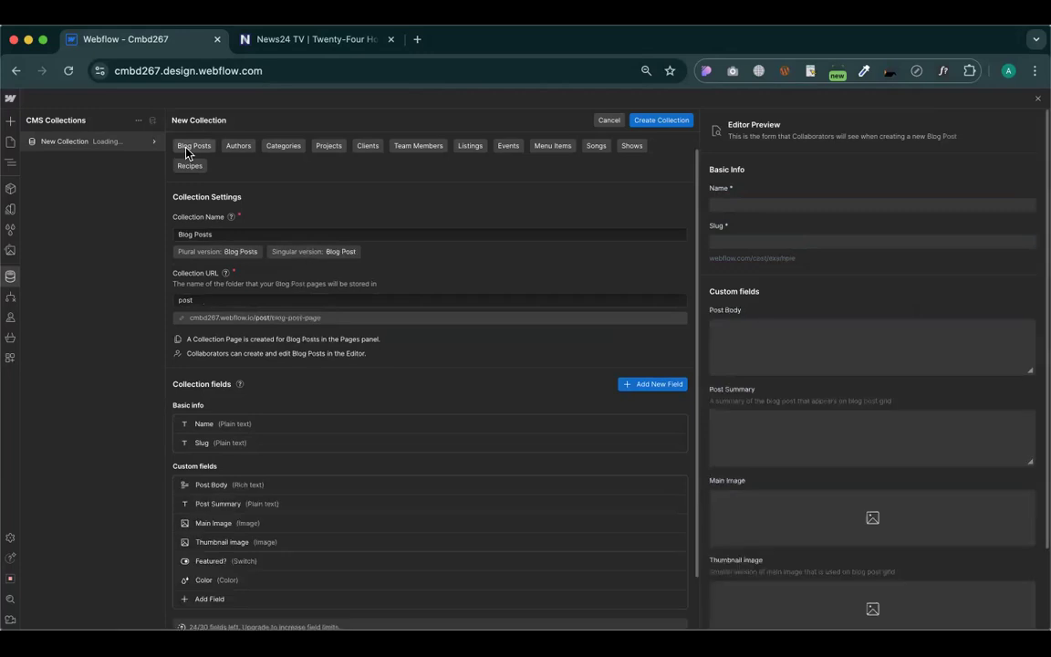
pyautogui.scroll(-2, 219, 374)
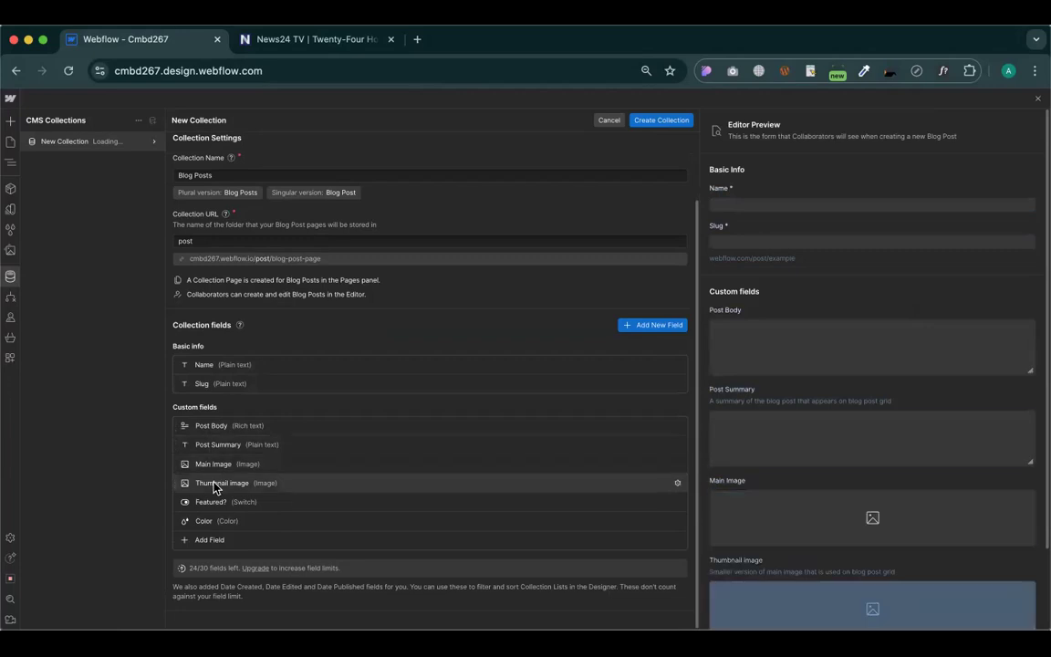
# Open a News24 story from the home page, examine its headline and main image layout, and return to the Webflow collection form
pyautogui.click(275, 37)
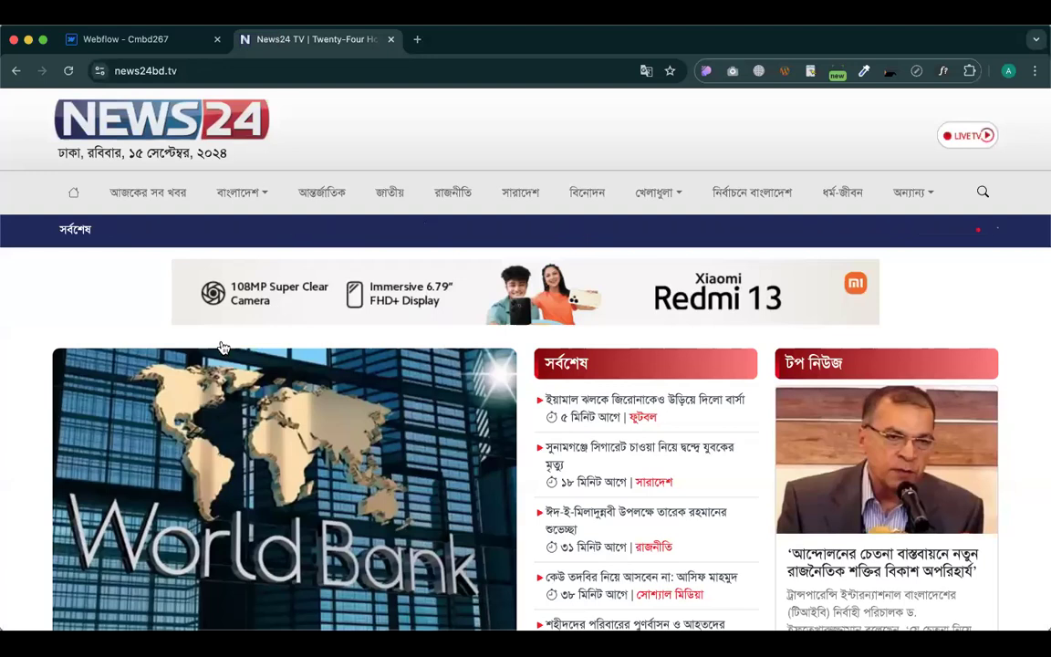
pyautogui.scroll(-5, 222, 347)
pyautogui.scroll(-3, 223, 348)
pyautogui.scroll(2, 223, 347)
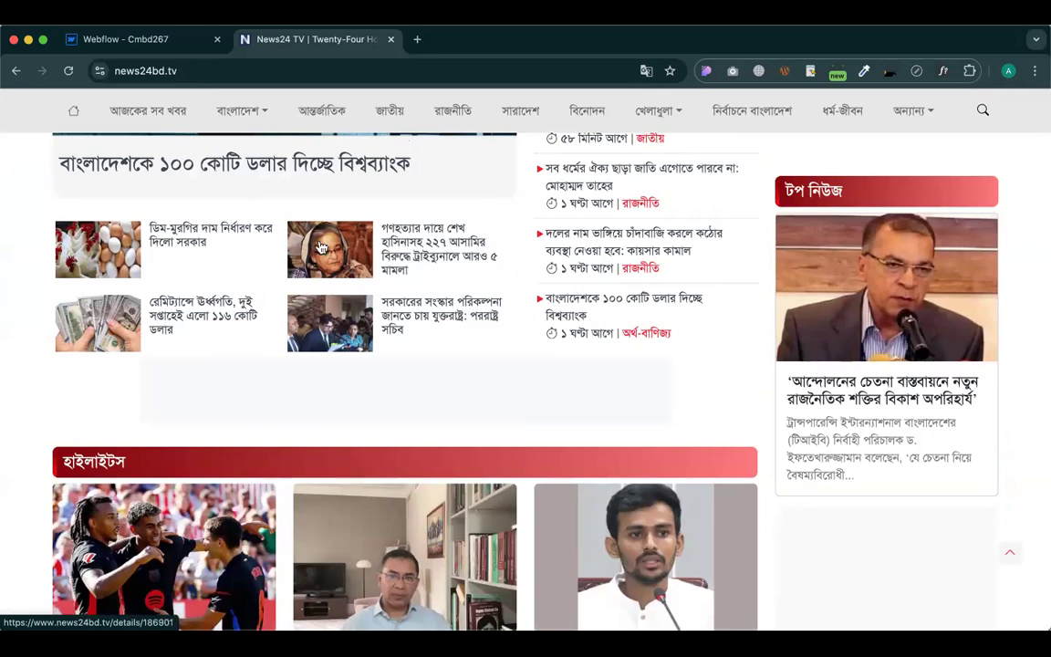
pyautogui.click(389, 252)
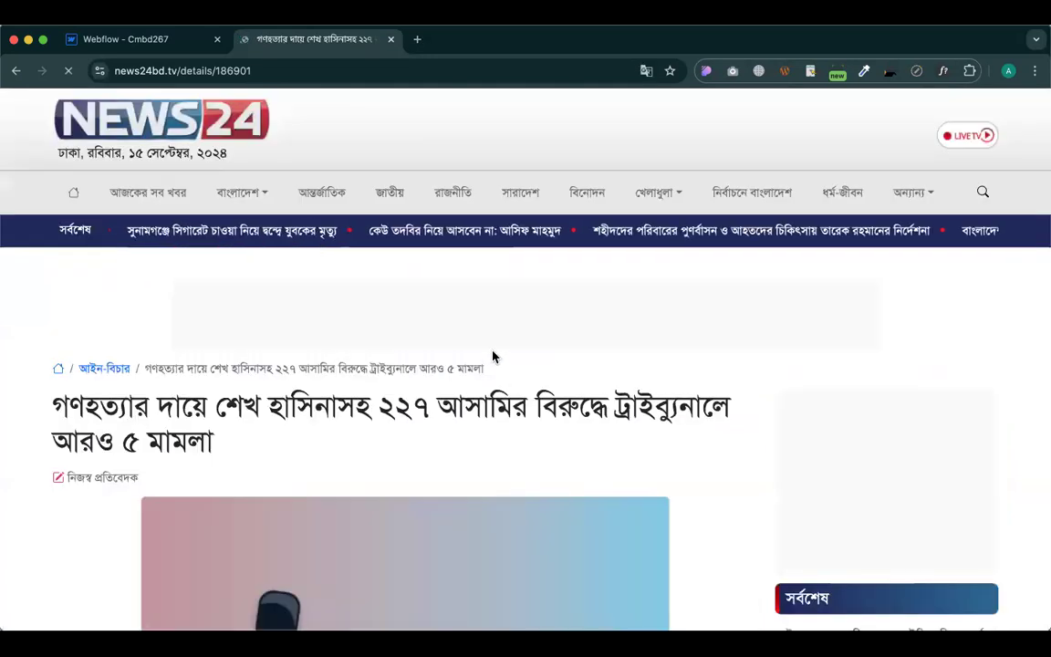
pyautogui.scroll(-5, 493, 356)
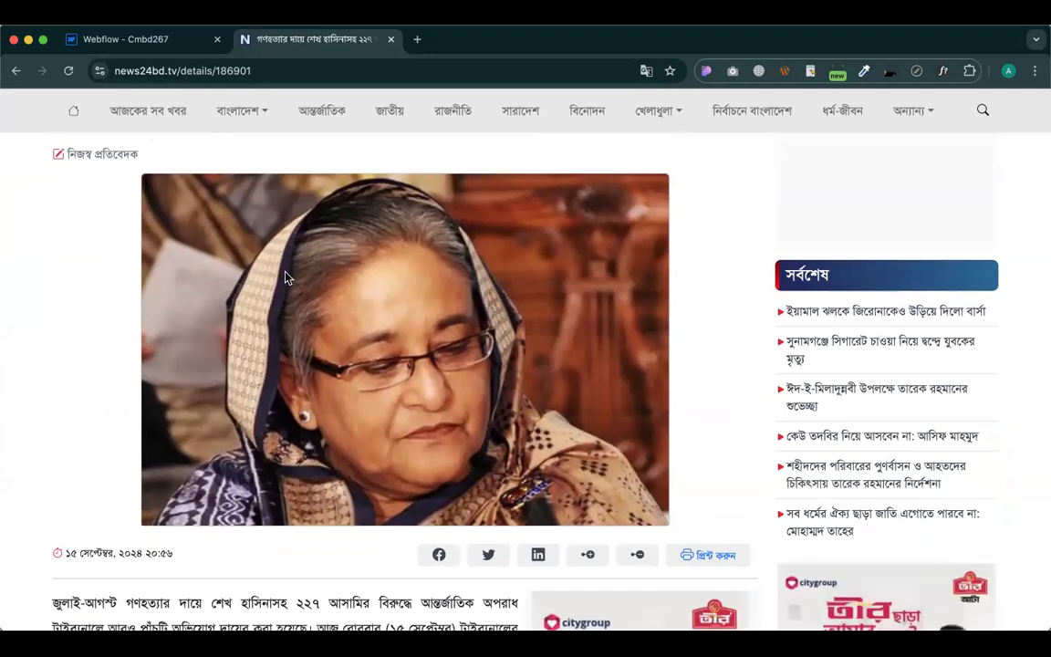
pyautogui.scroll(5, 285, 276)
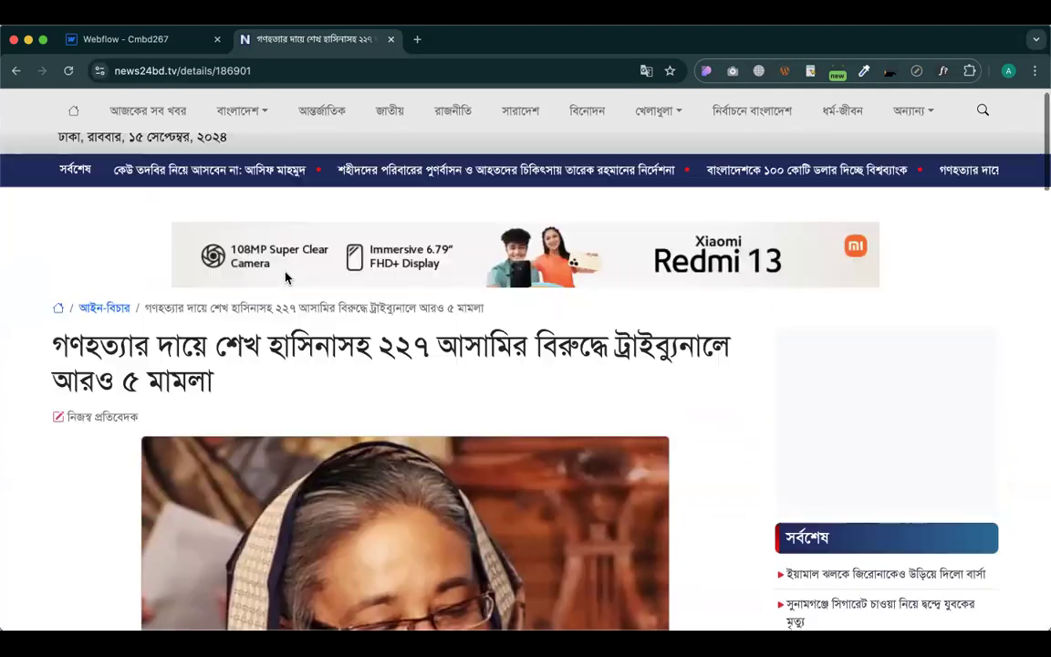
pyautogui.click(391, 40)
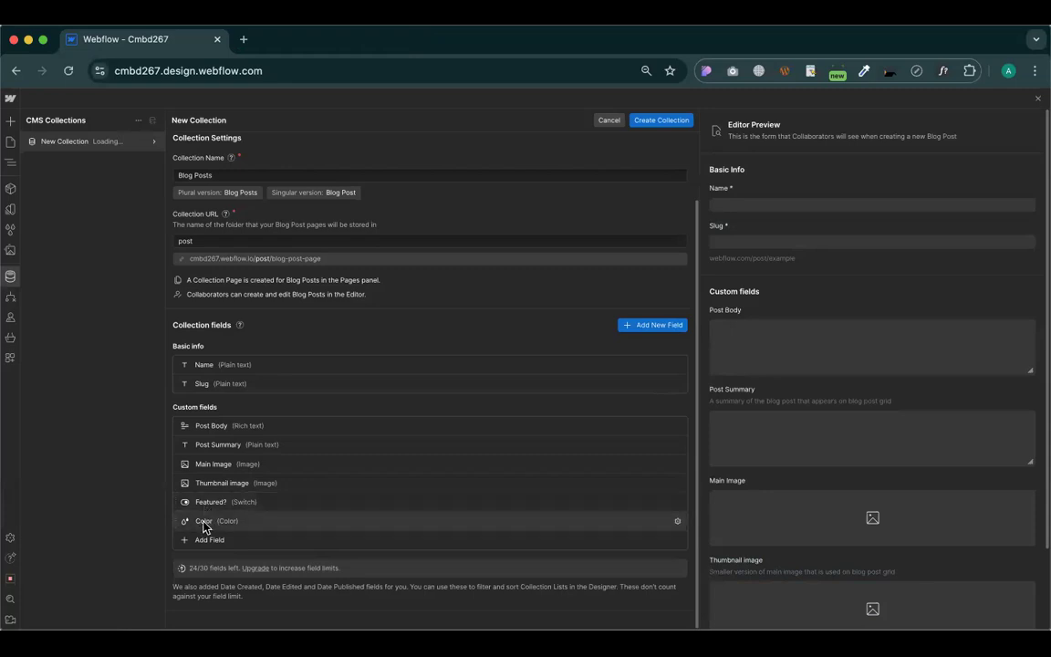
# Rename the Blog Posts collection's Name field label to Post Title and save the field
pyautogui.scroll(2, 205, 527)
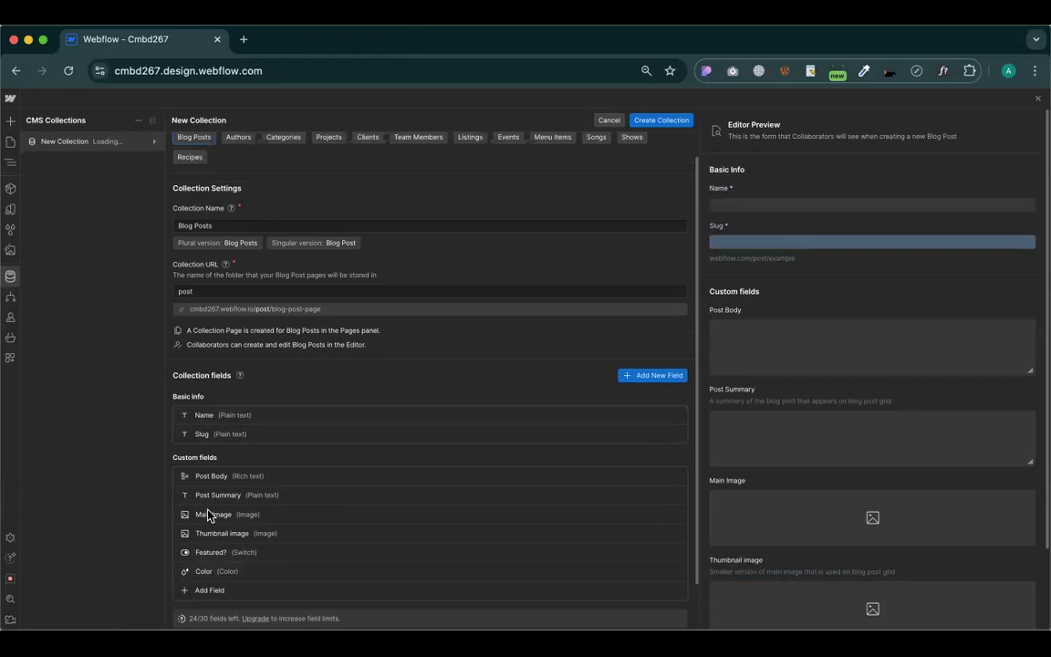
pyautogui.scroll(1, 255, 347)
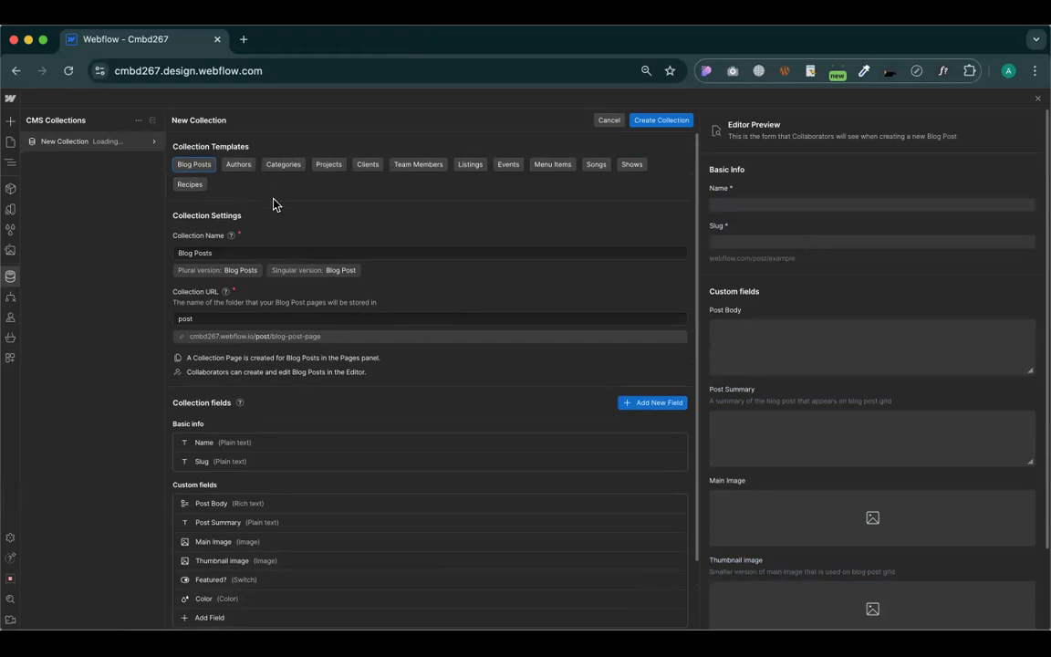
pyautogui.scroll(-1, 256, 353)
pyautogui.scroll(-2, 256, 353)
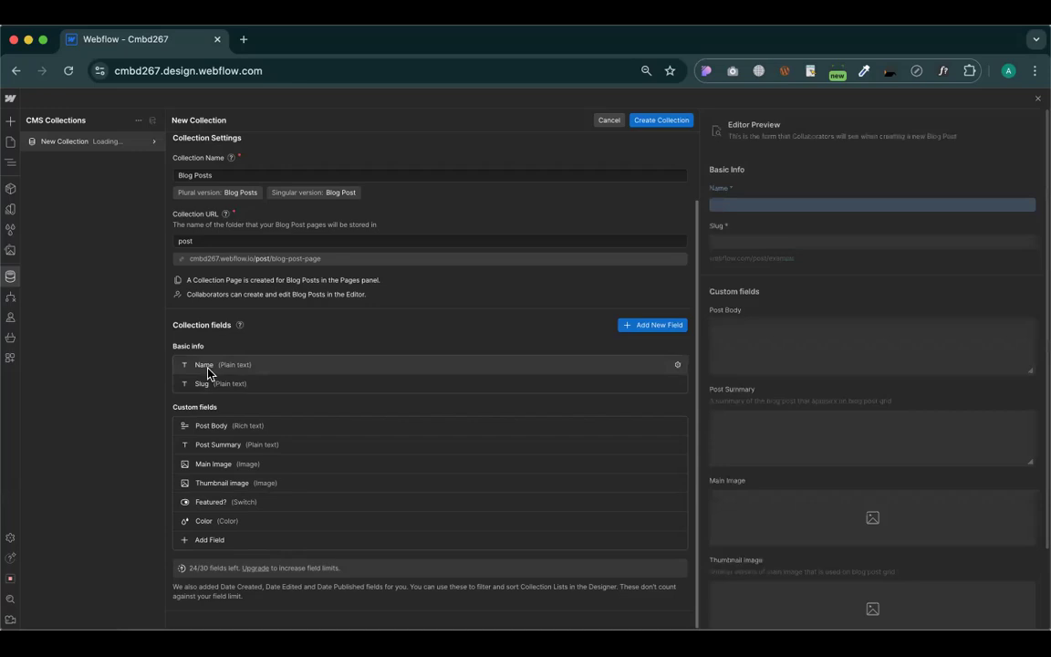
pyautogui.click(676, 364)
pyautogui.doubleClick(189, 314)
pyautogui.write('POst')
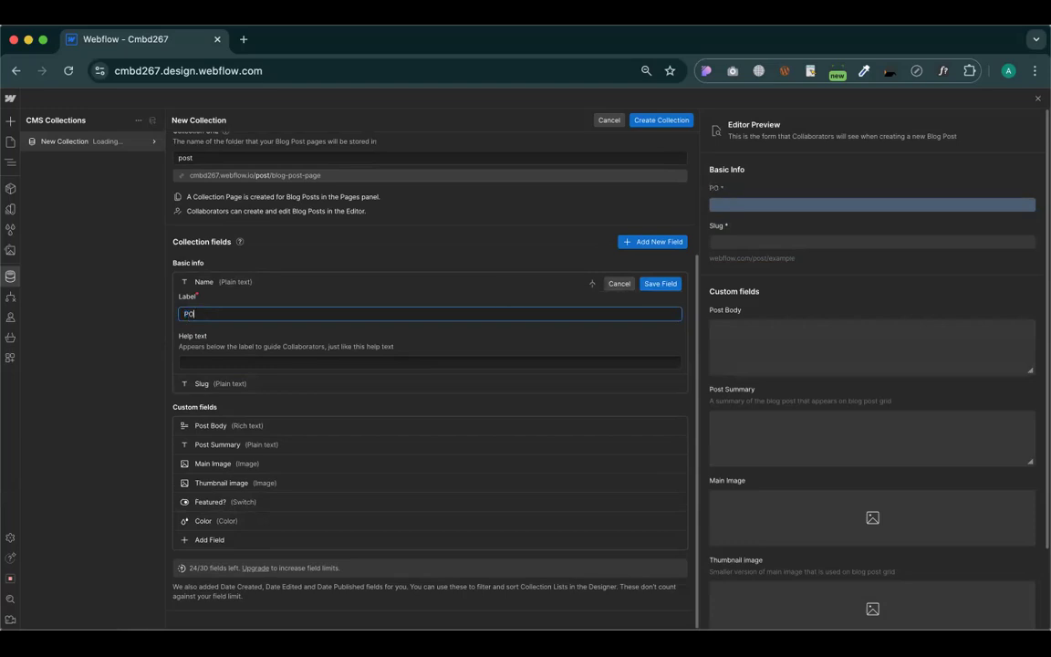
pyautogui.press('BackSpace')
pyautogui.press('BackSpace')
pyautogui.press('BackSpace')
pyautogui.write('ost Title')
pyautogui.click(659, 284)
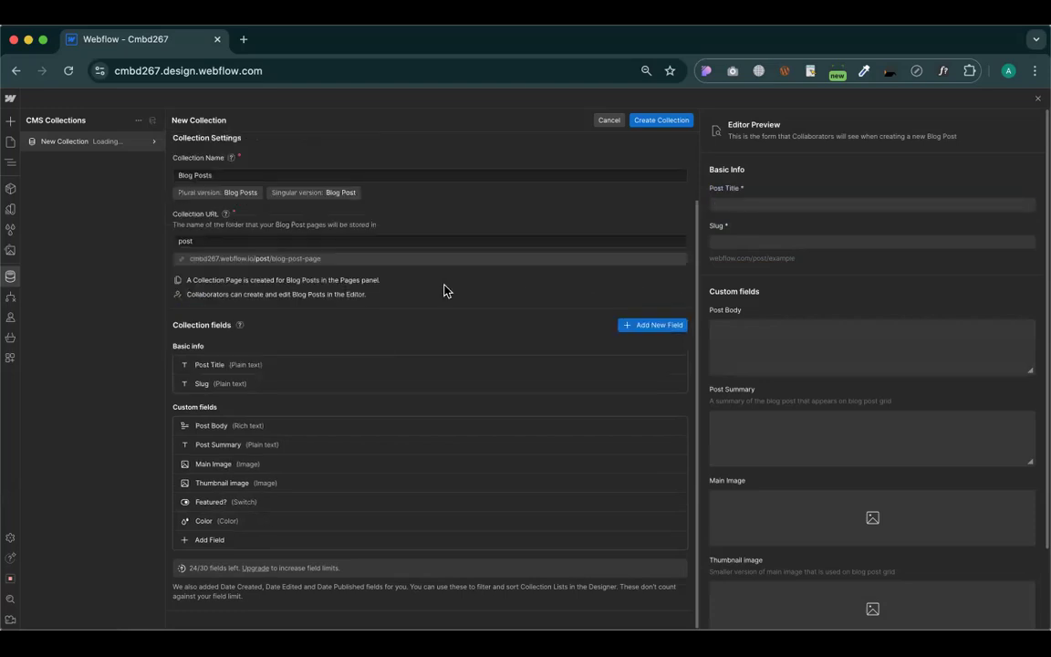
# Inspect the Post Title field's help text setting and close the field without saving
pyautogui.click(676, 366)
pyautogui.click(226, 362)
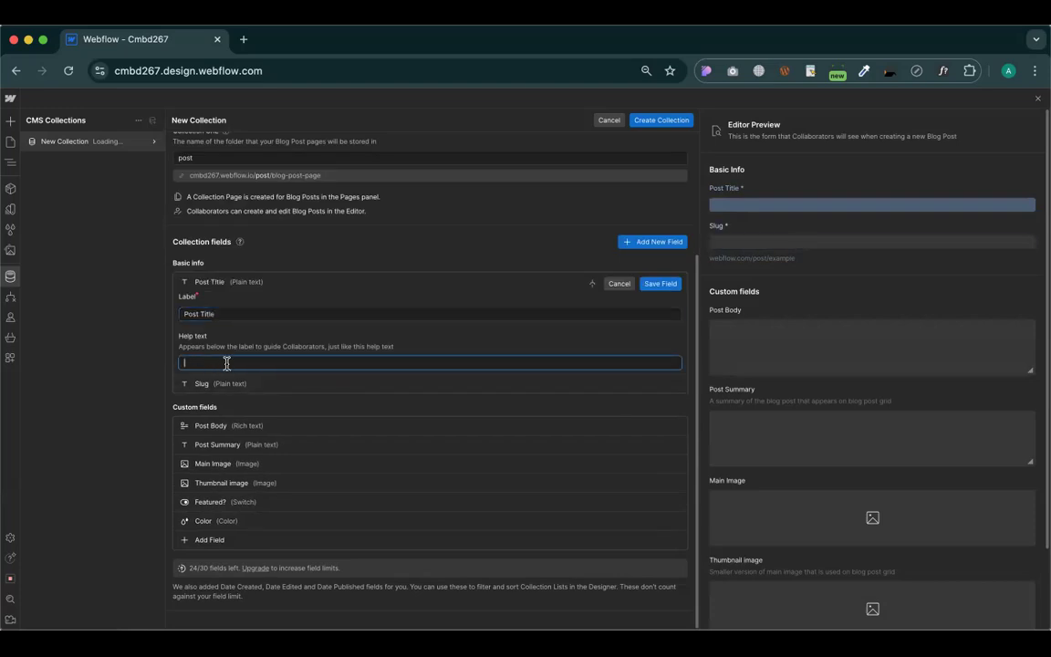
pyautogui.click(618, 283)
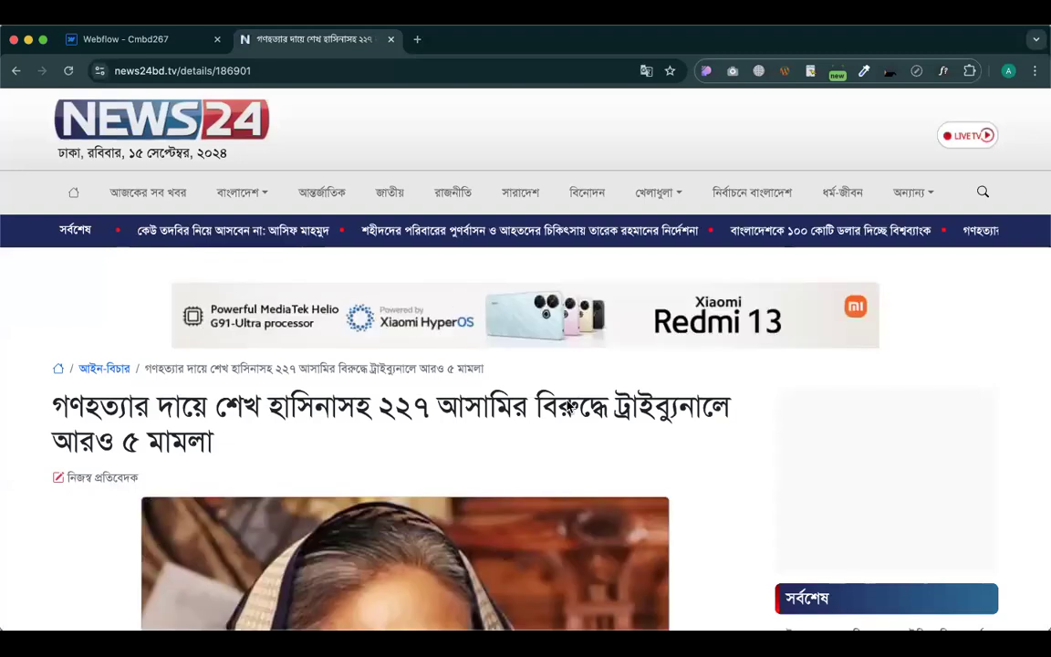
# Look through the News24 article's body text, return to the Webflow collection form and inspect the Post Body field's settings
pyautogui.scroll(-15, 568, 408)
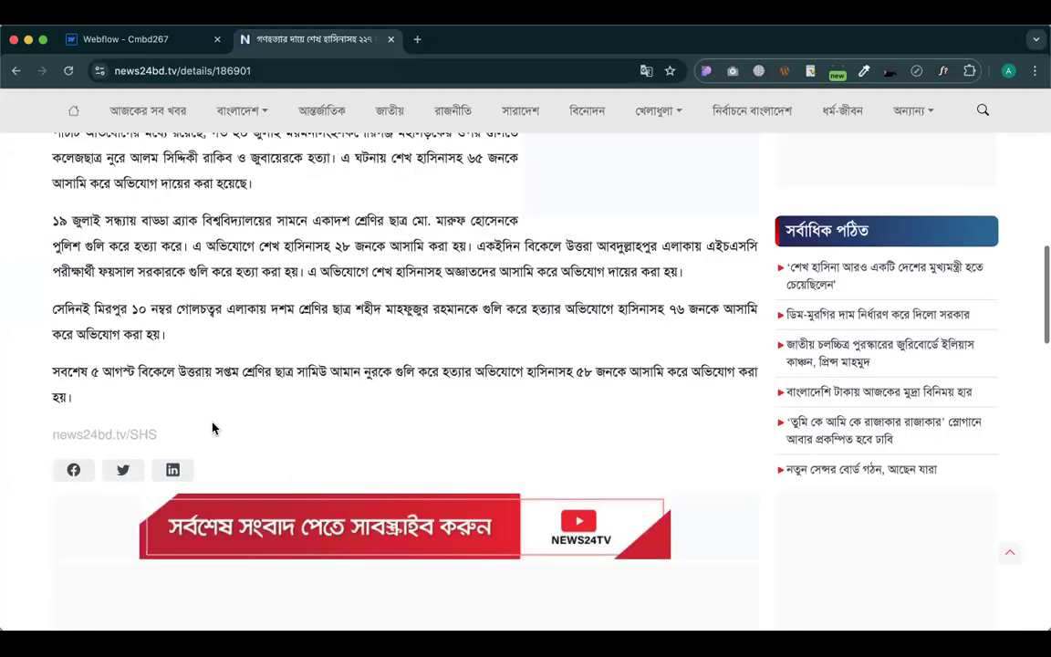
pyautogui.scroll(5, 218, 363)
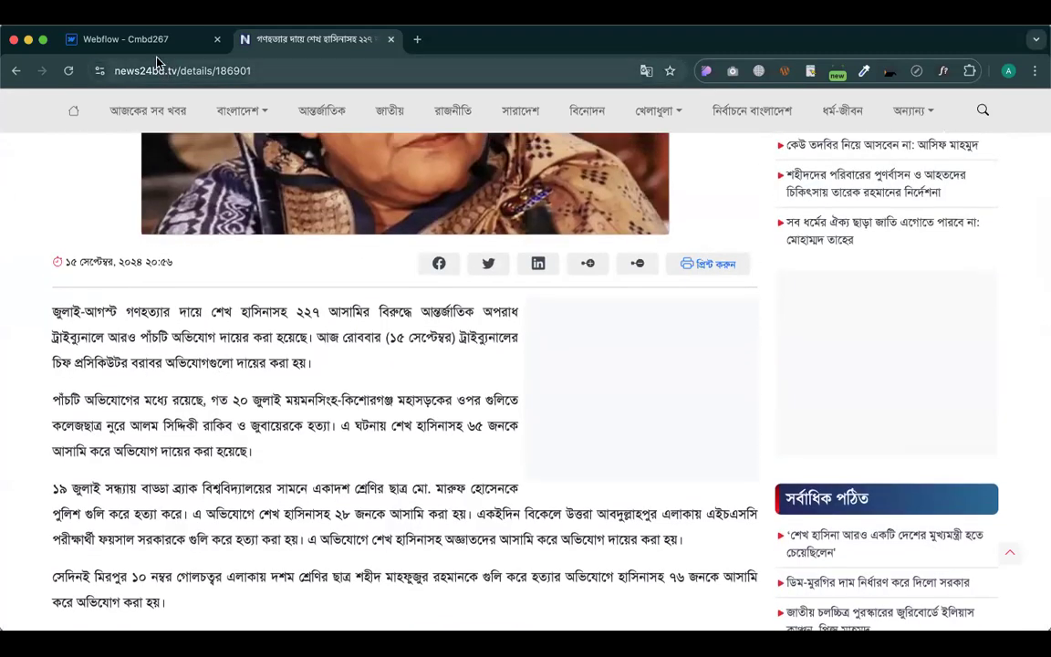
pyautogui.click(151, 41)
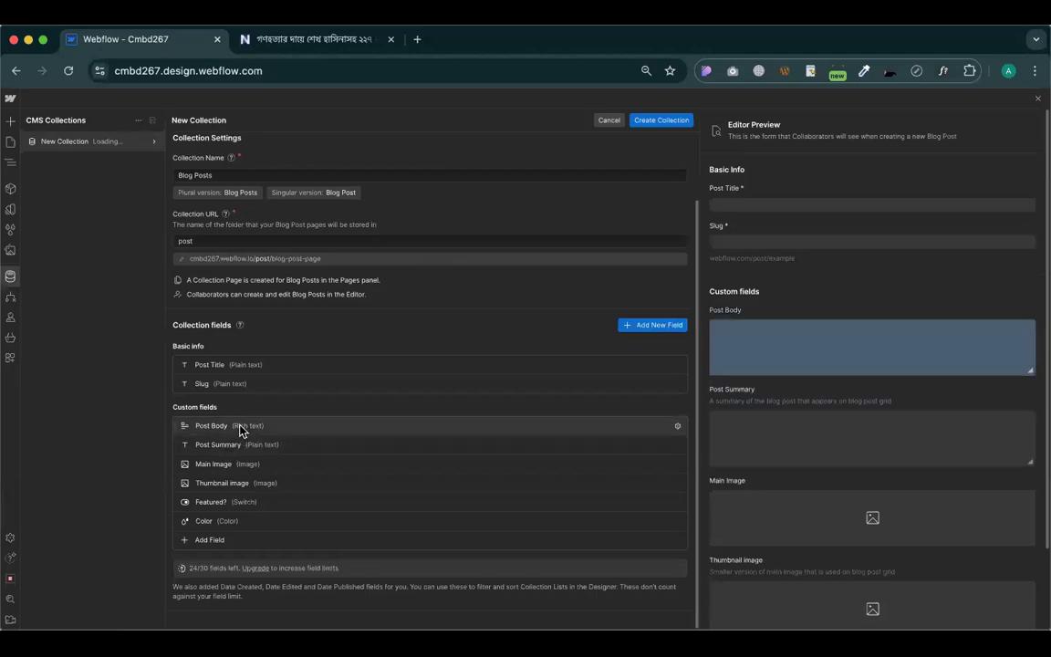
pyautogui.click(677, 425)
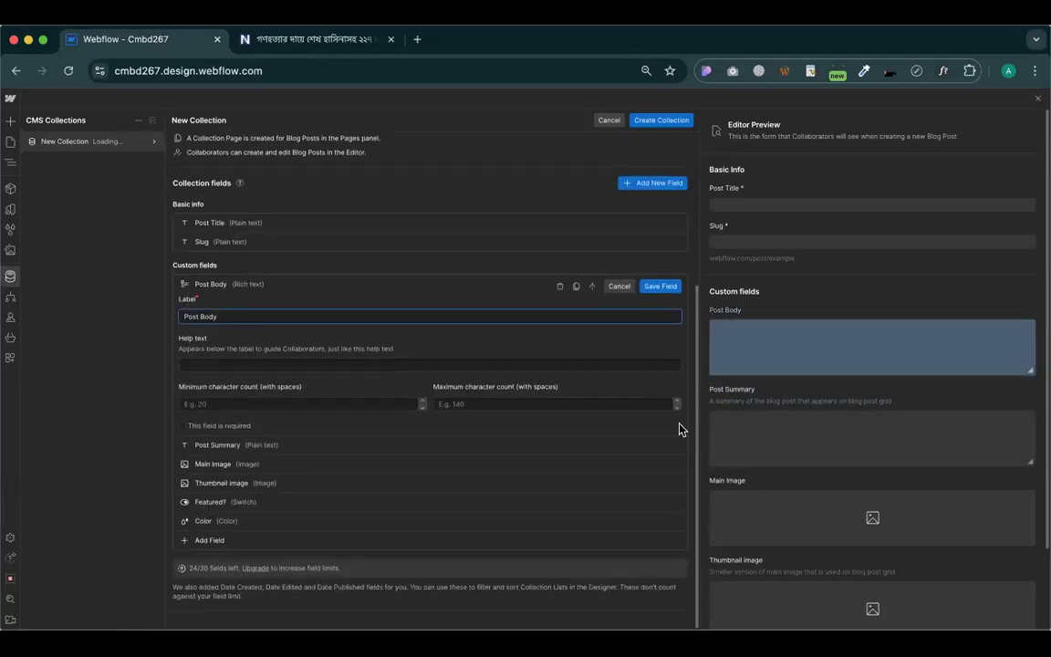
pyautogui.click(617, 289)
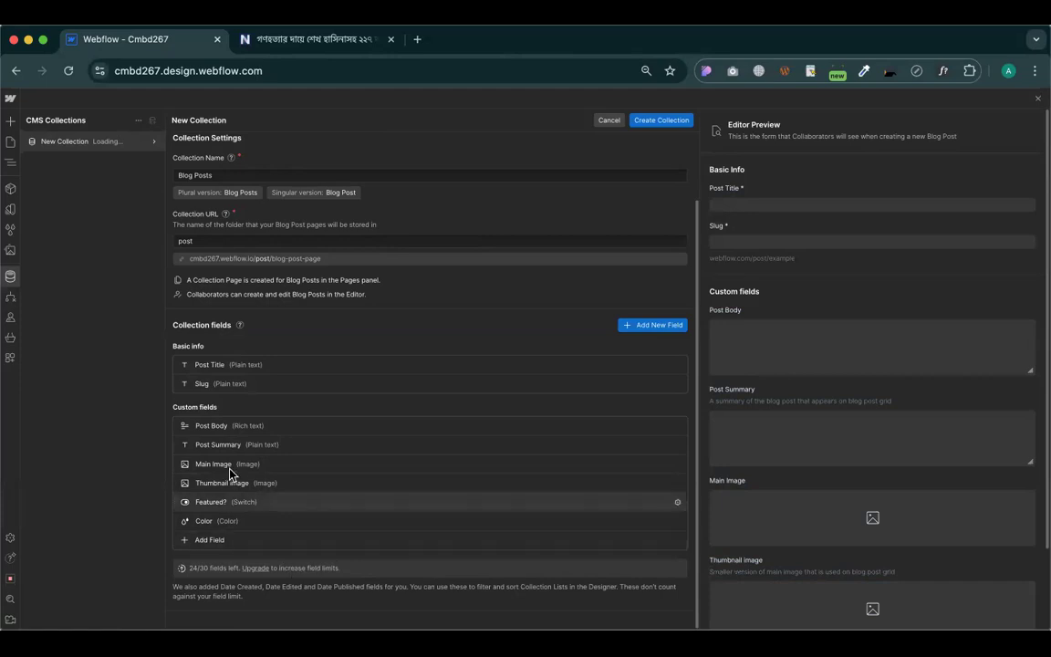
# Switch to the News24 article, highlight its opening sentence as a summary example, and return to the Webflow collection form
pyautogui.click(310, 39)
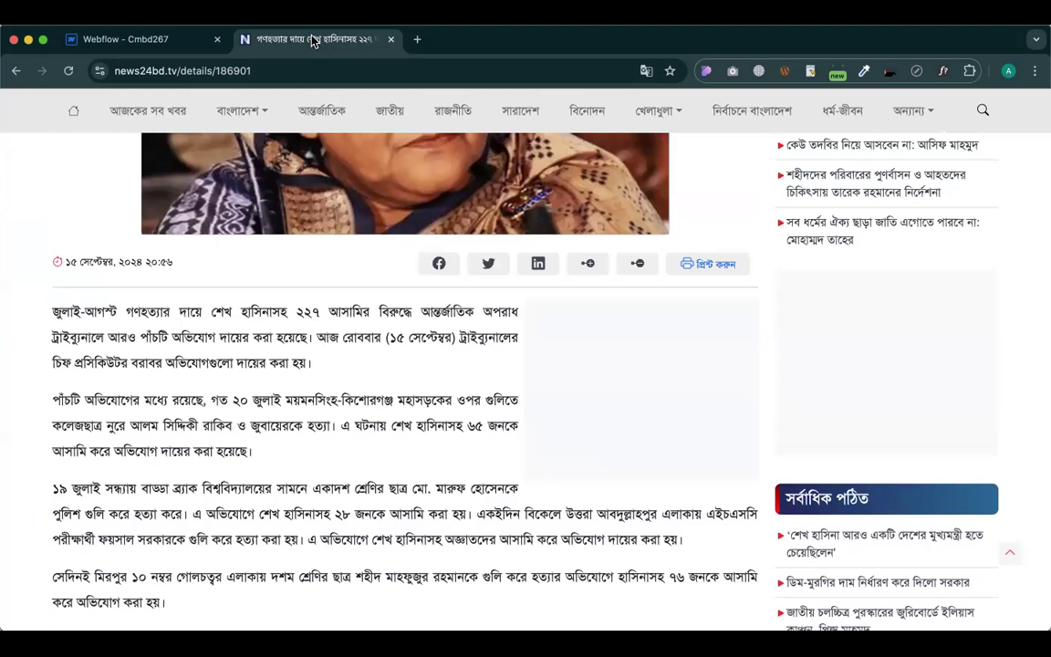
pyautogui.doubleClick(320, 343)
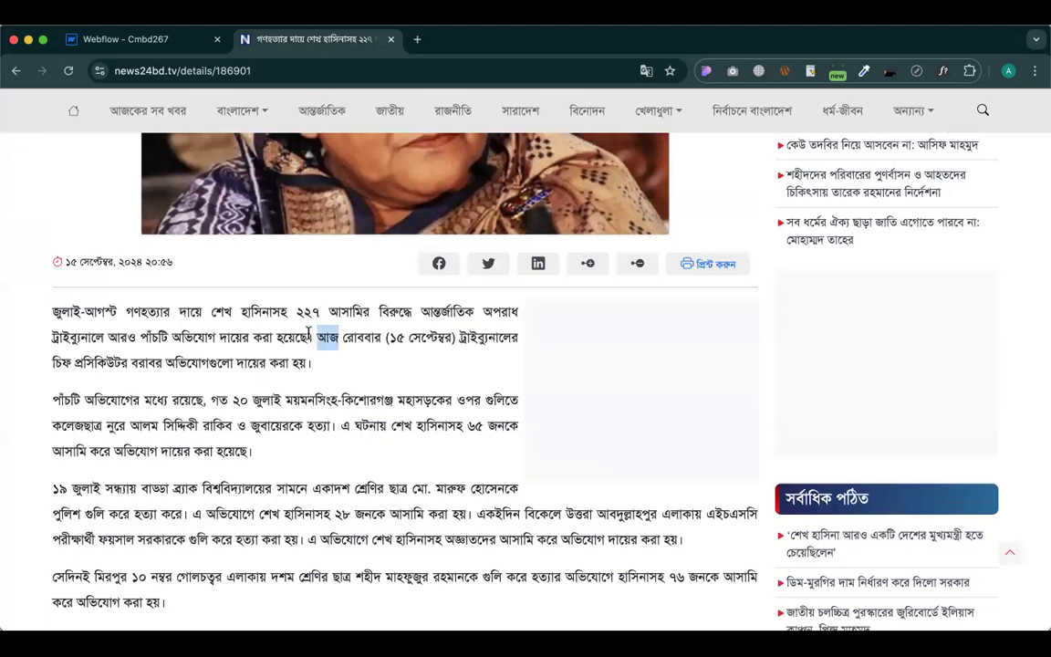
pyautogui.click(319, 353)
pyautogui.doubleClick(312, 339)
pyautogui.moveTo(312, 338); pyautogui.dragTo(40, 305)
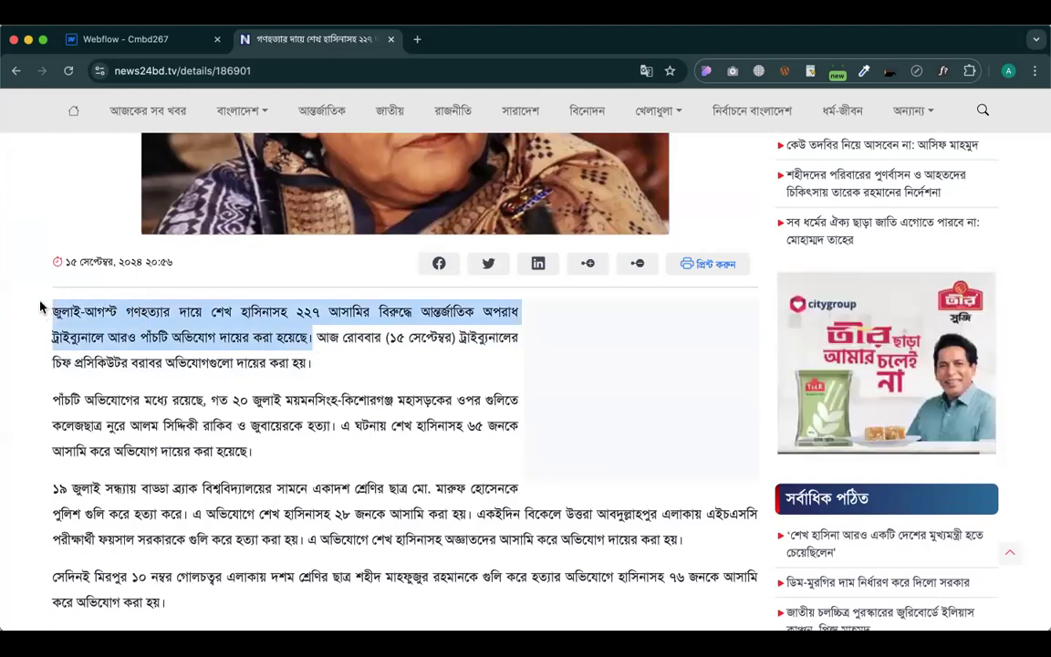
pyautogui.click(133, 40)
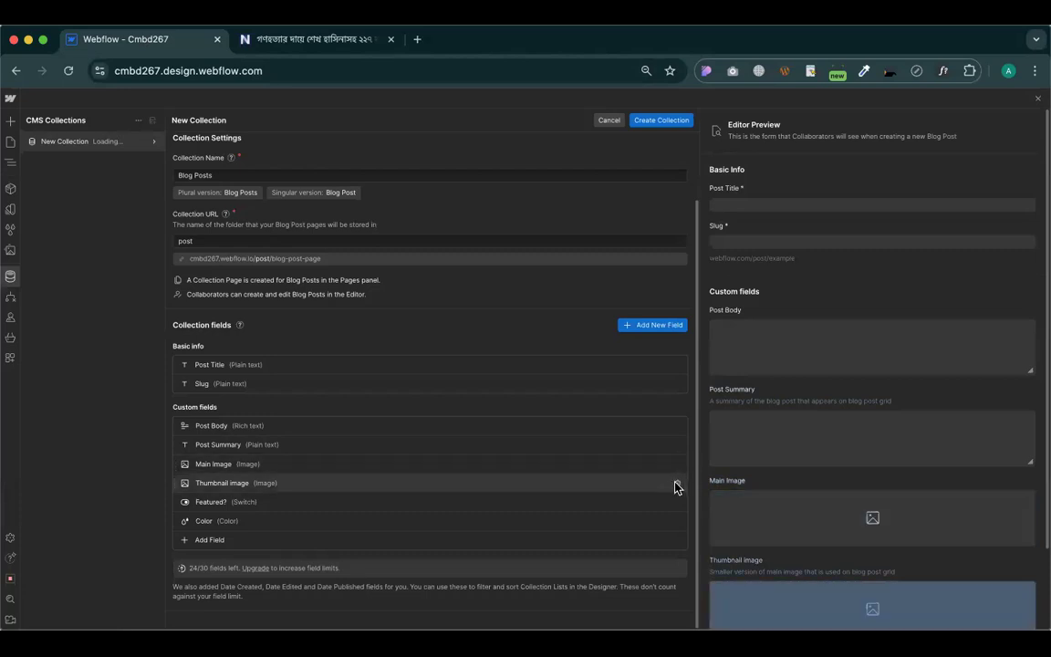
# Delete the Thumbnail image and Color fields from the Blog Posts collection's custom fields
pyautogui.click(676, 488)
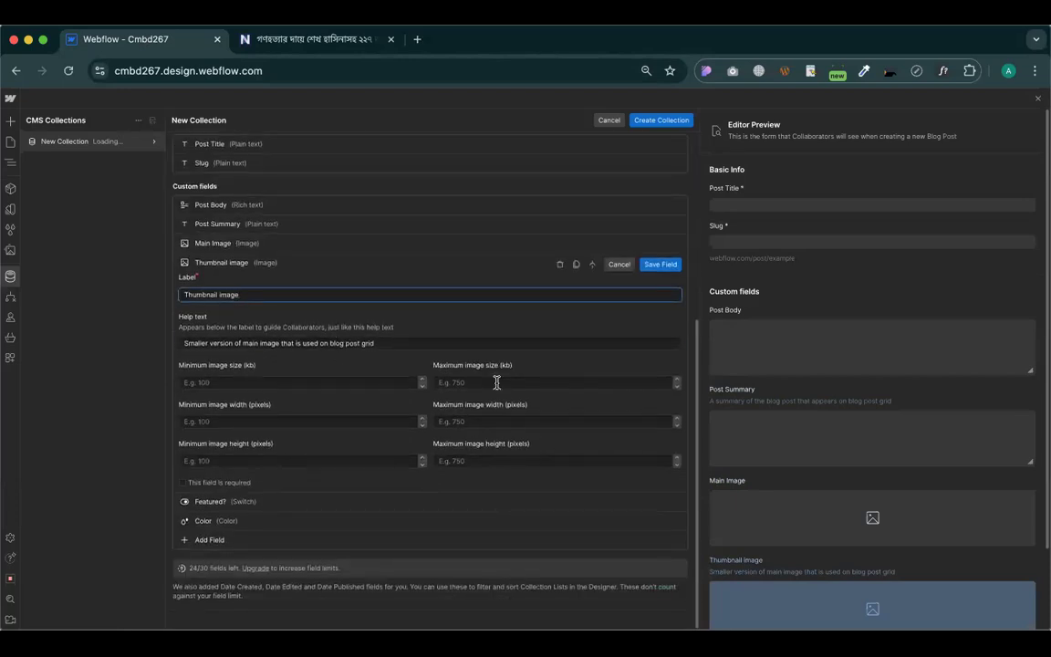
pyautogui.click(561, 265)
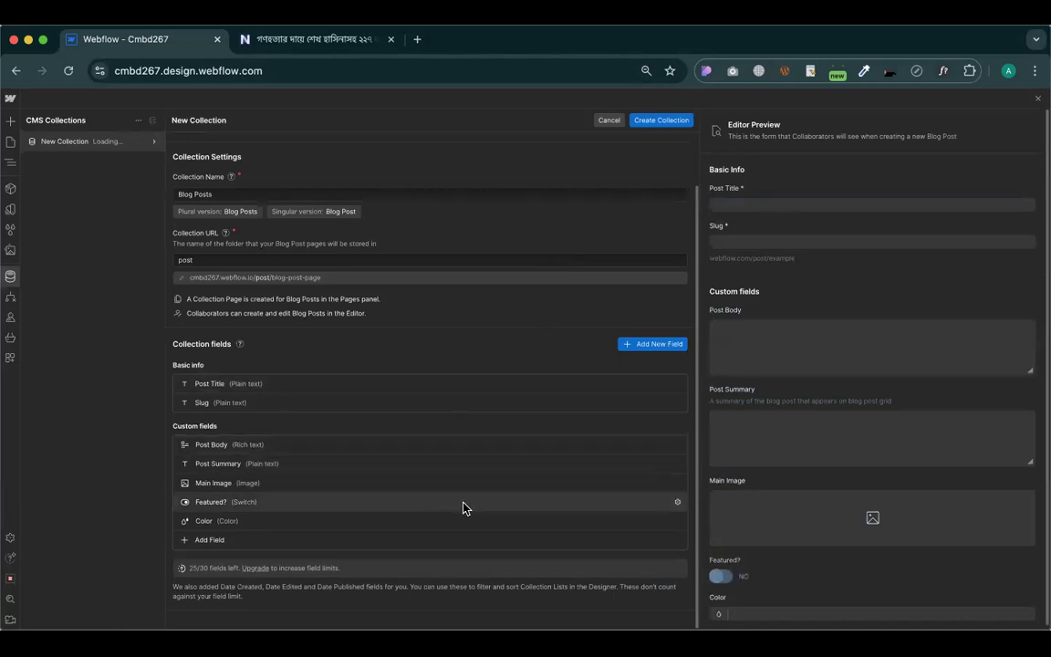
pyautogui.click(673, 522)
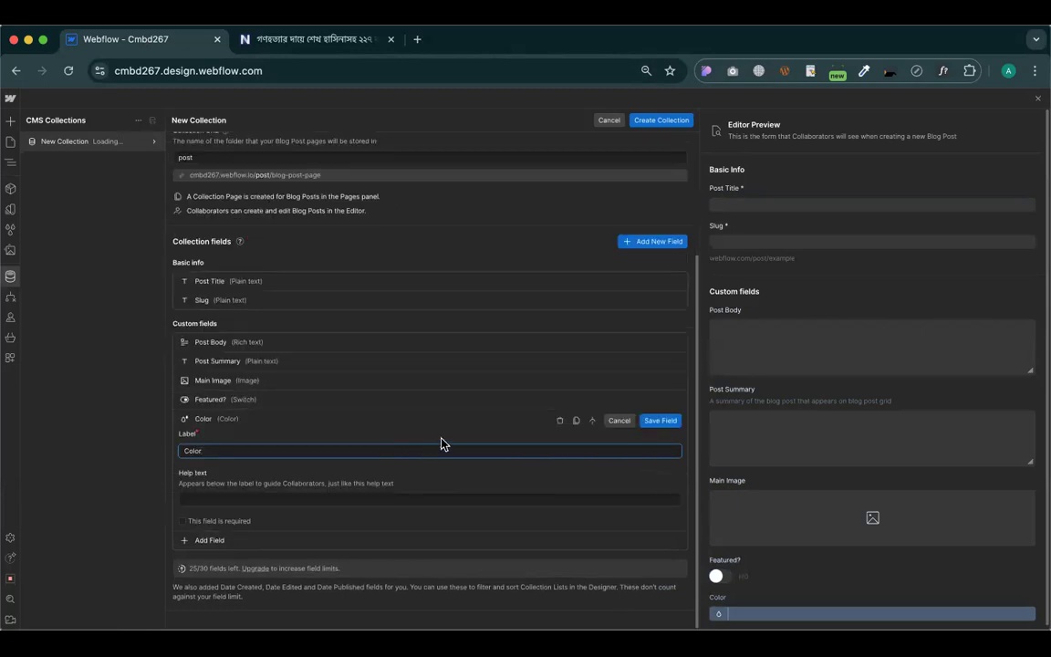
pyautogui.click(560, 420)
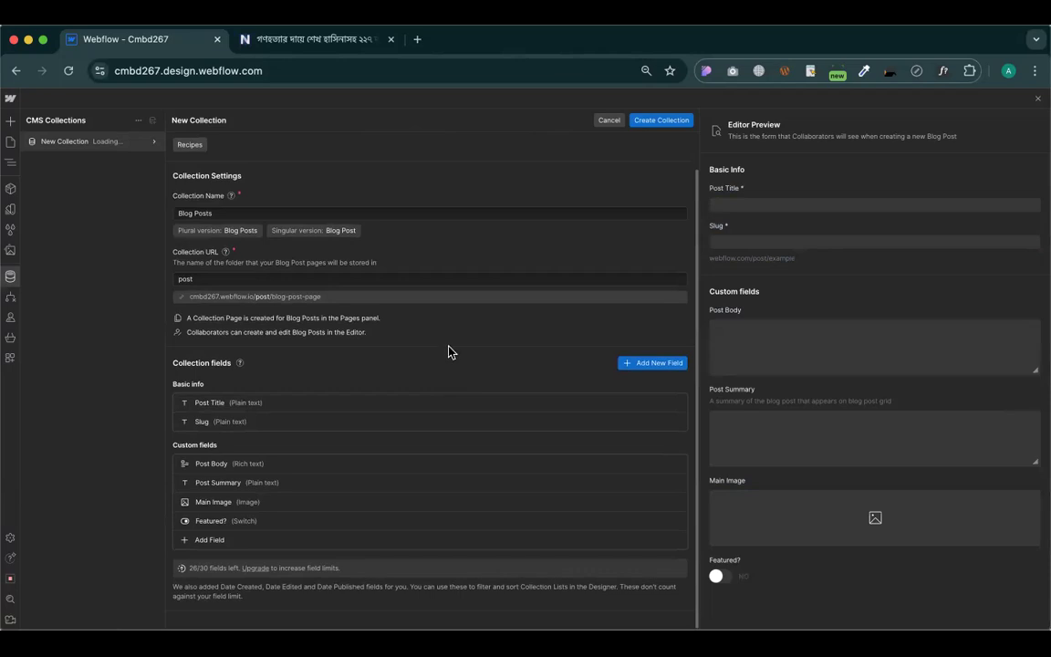
# Look over the available field types and add a new Option field labelled Post By to the collection
pyautogui.scroll(1, 398, 361)
pyautogui.scroll(-1, 398, 358)
pyautogui.click(651, 366)
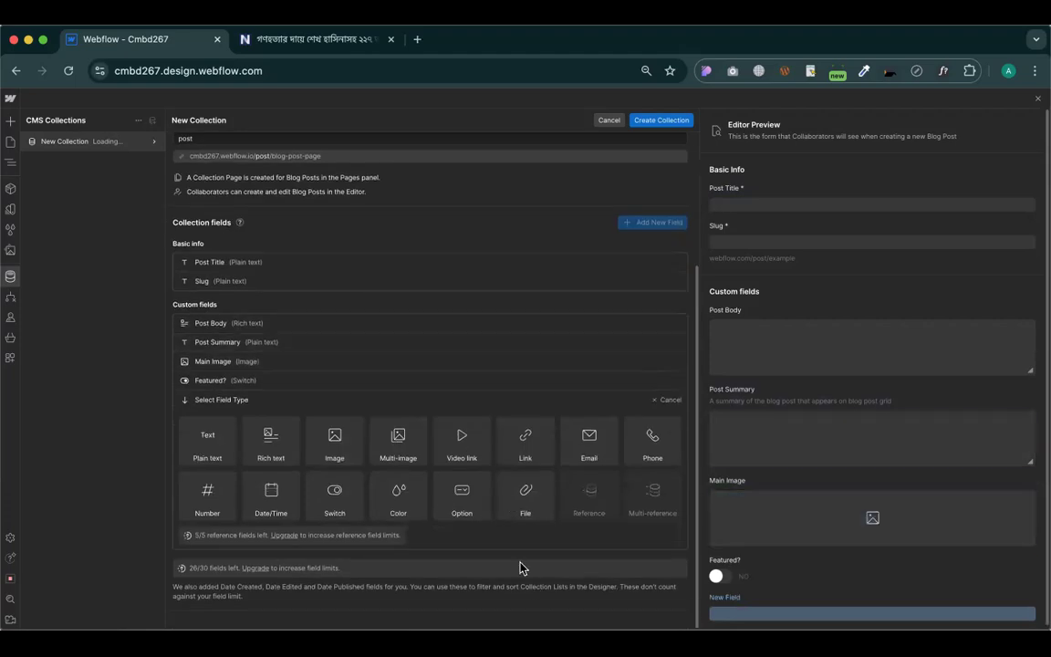
pyautogui.moveTo(271, 501)
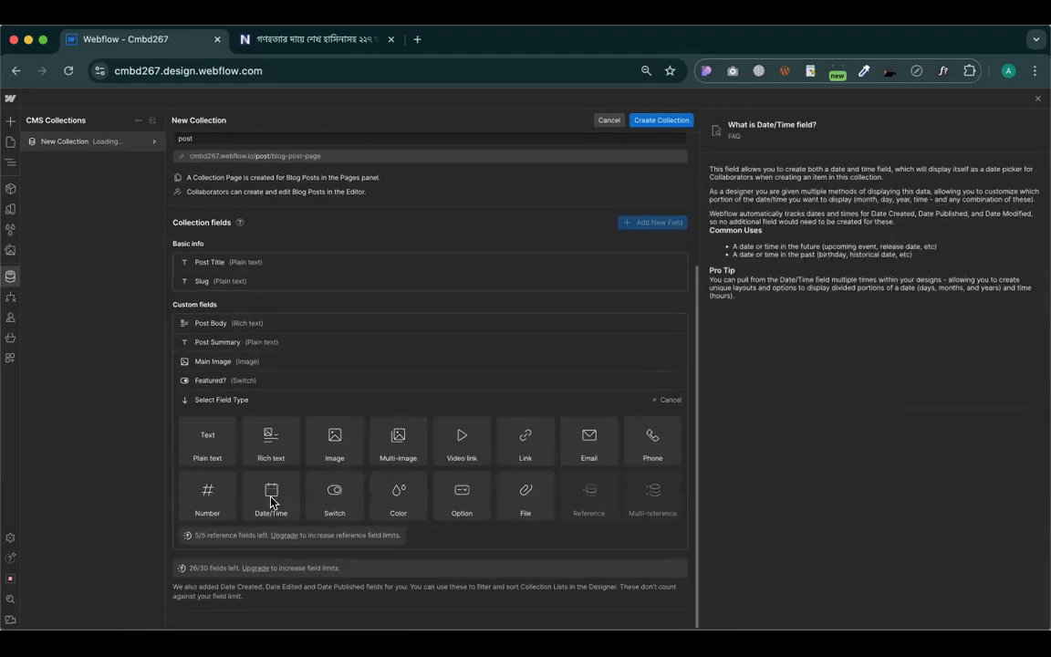
pyautogui.moveTo(564, 449)
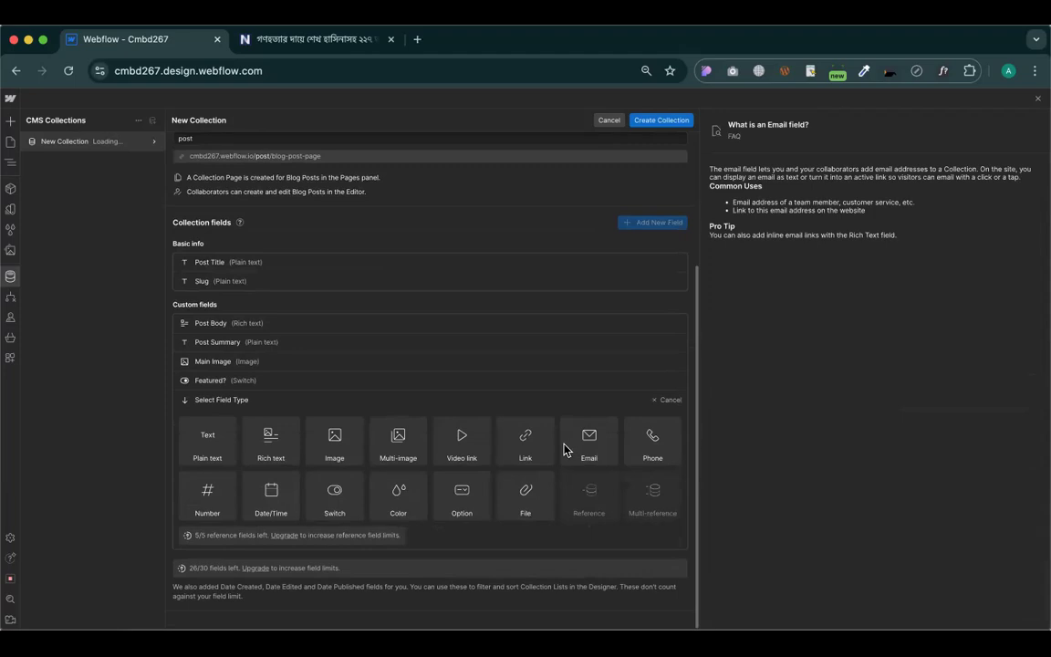
pyautogui.moveTo(667, 449)
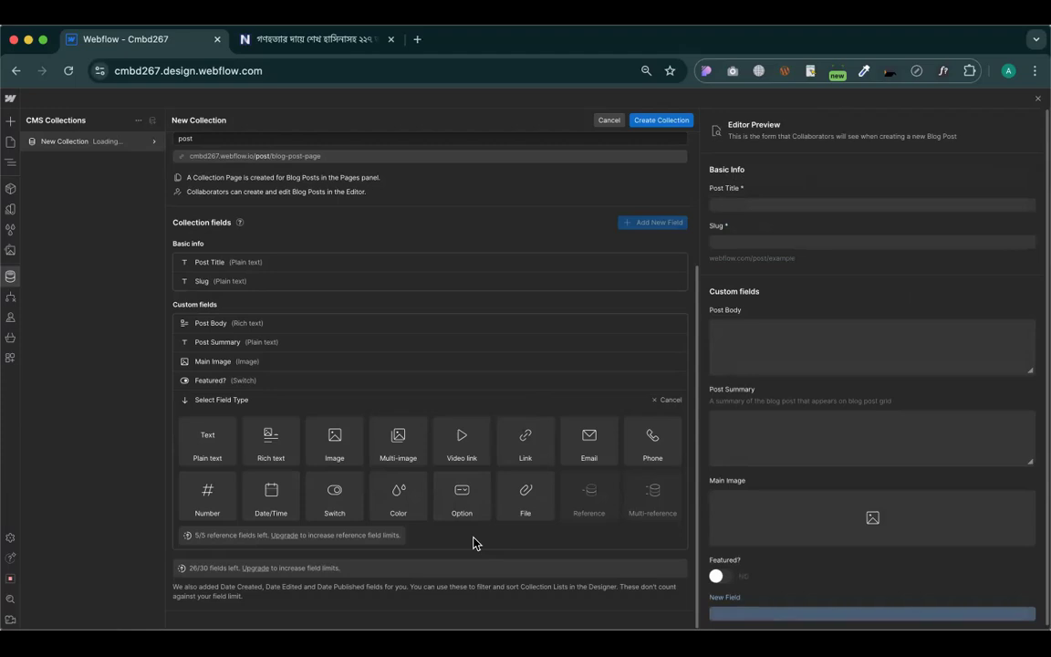
pyautogui.click(463, 501)
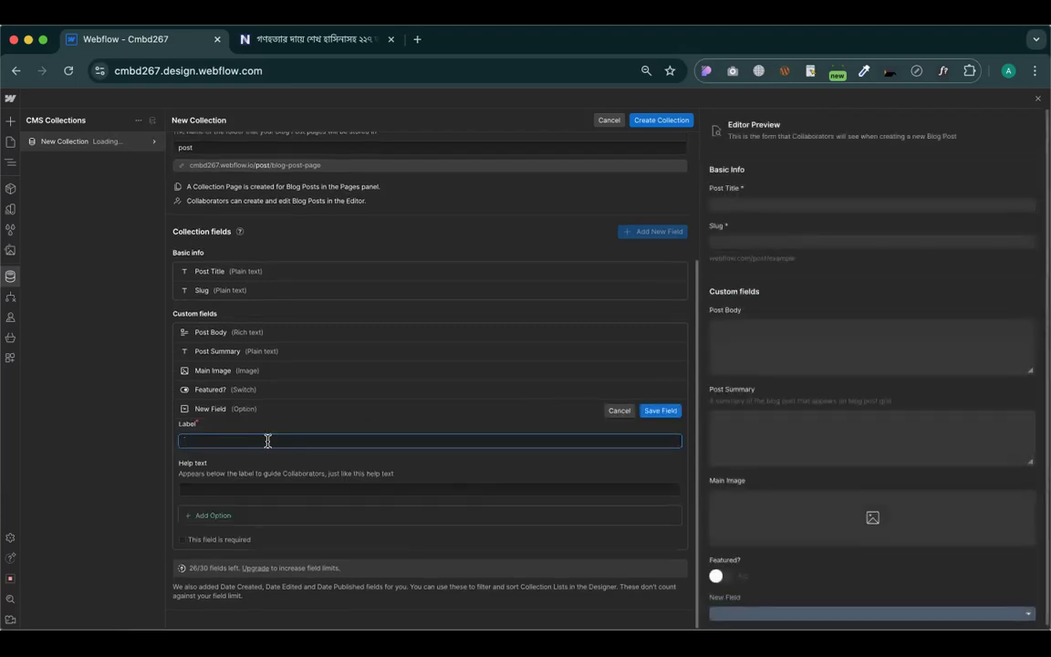
pyautogui.write('Post')
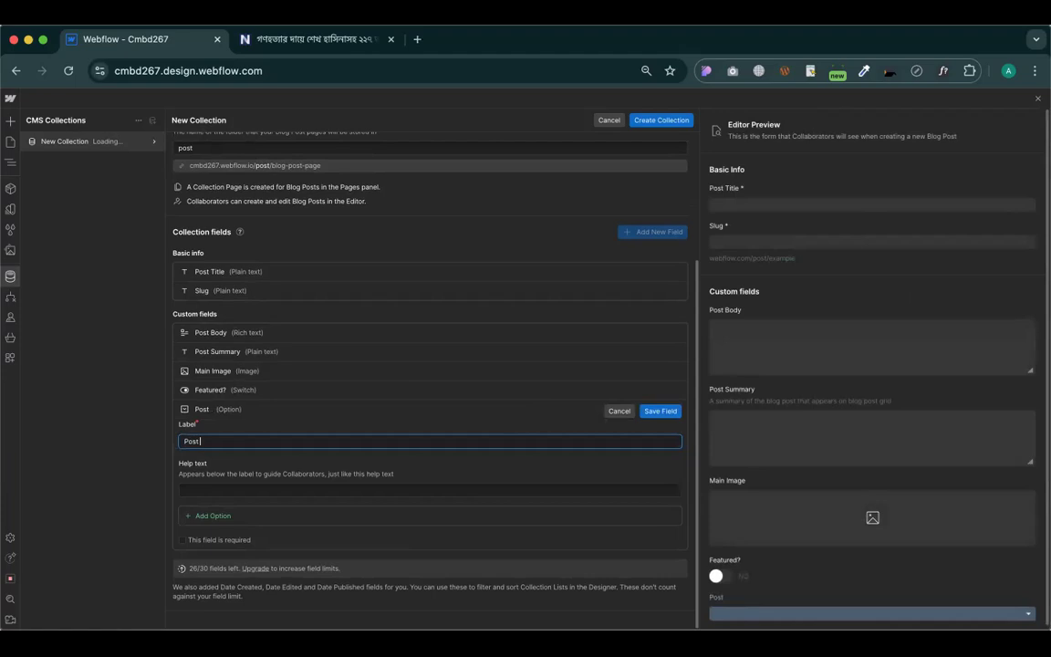
pyautogui.write(' By')
pyautogui.click(219, 494)
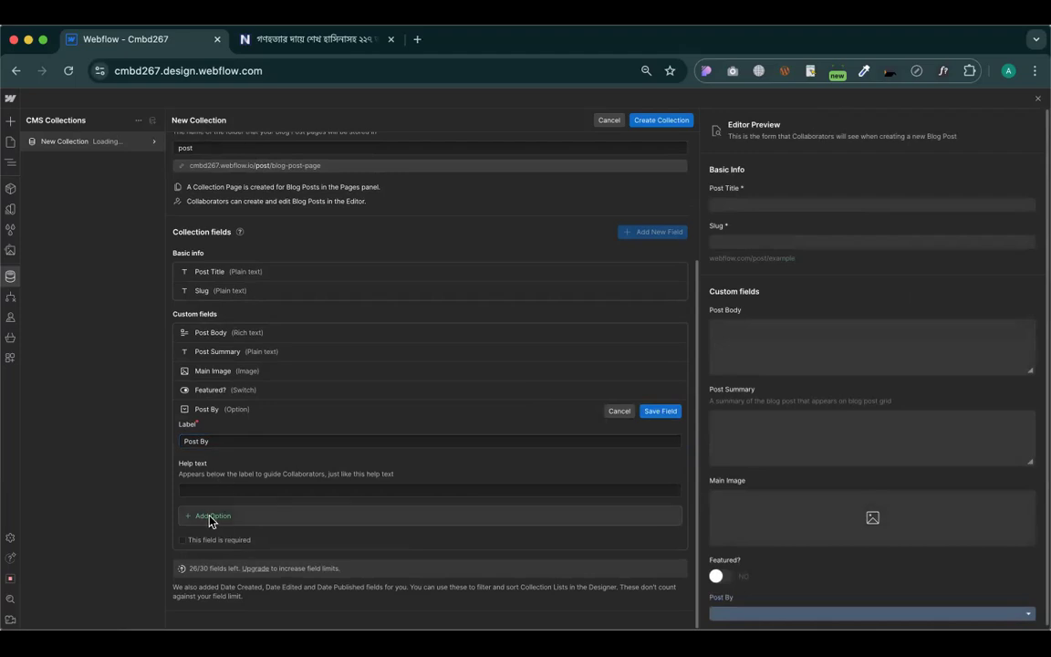
# Add three author first names as options of the Post By field and save the field
pyautogui.click(206, 516)
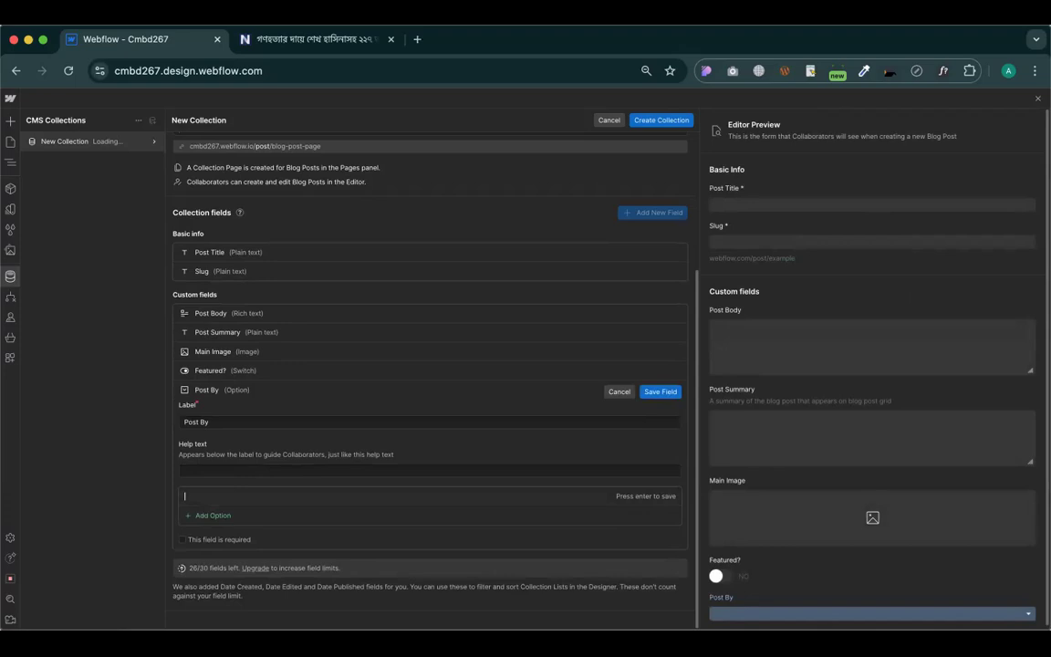
pyautogui.write('Alamgir')
pyautogui.press('BackSpace')
pyautogui.write('r')
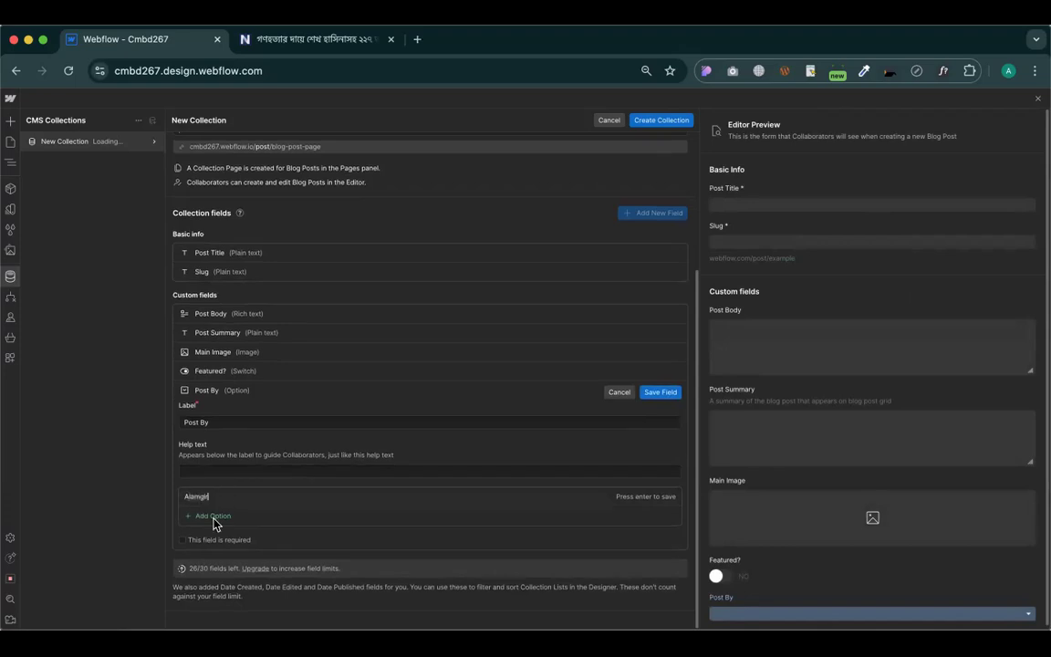
pyautogui.press('Return')
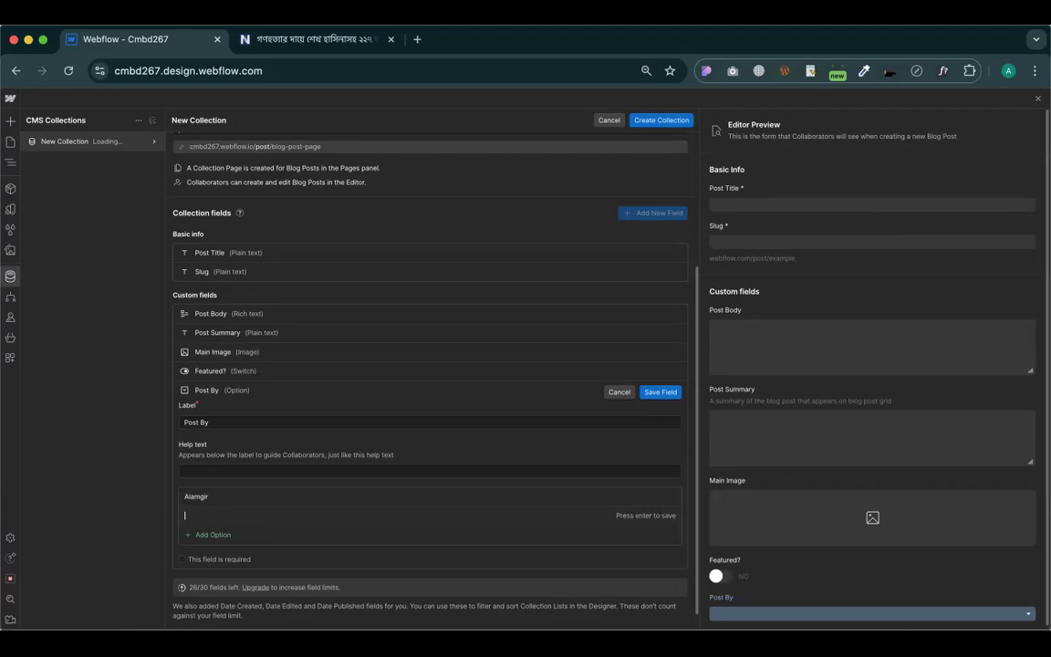
pyautogui.write('Kobir')
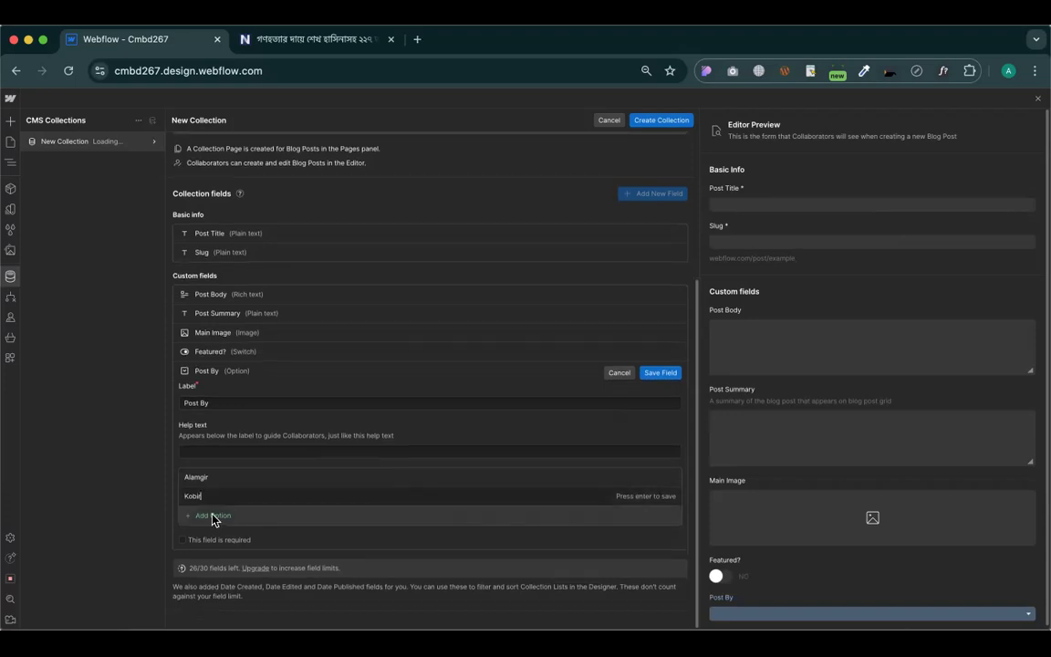
pyautogui.click(216, 518)
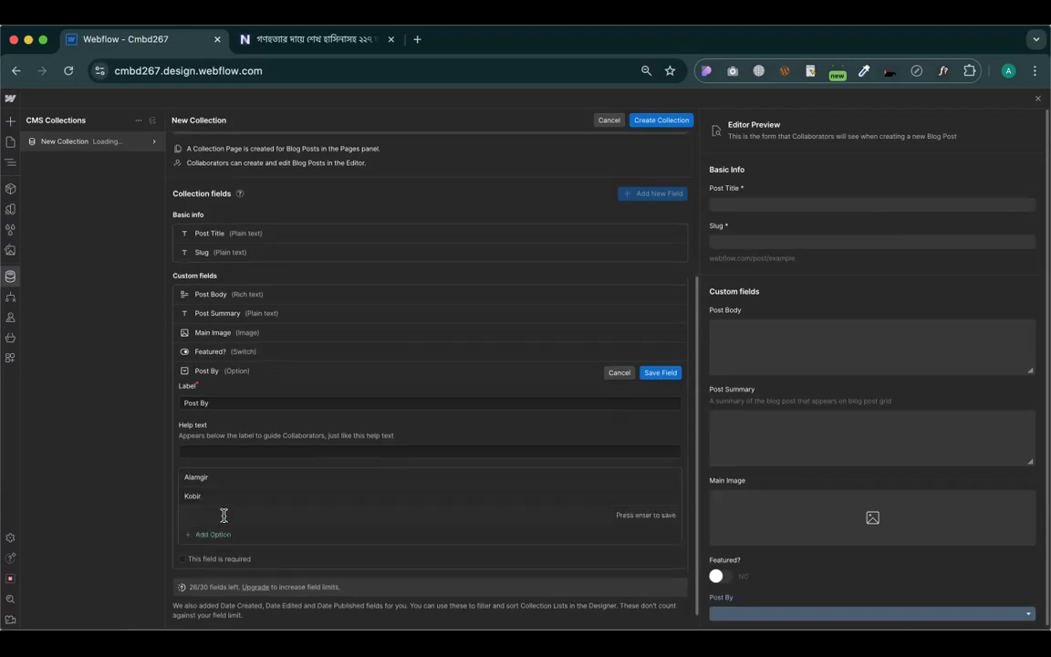
pyautogui.write('Akash')
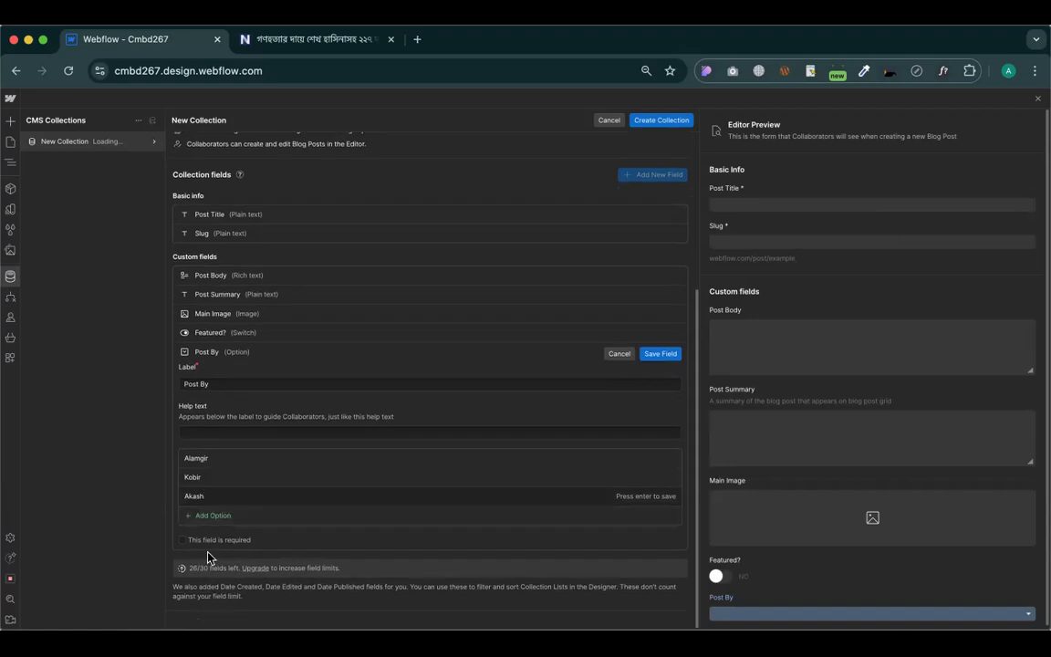
pyautogui.click(210, 515)
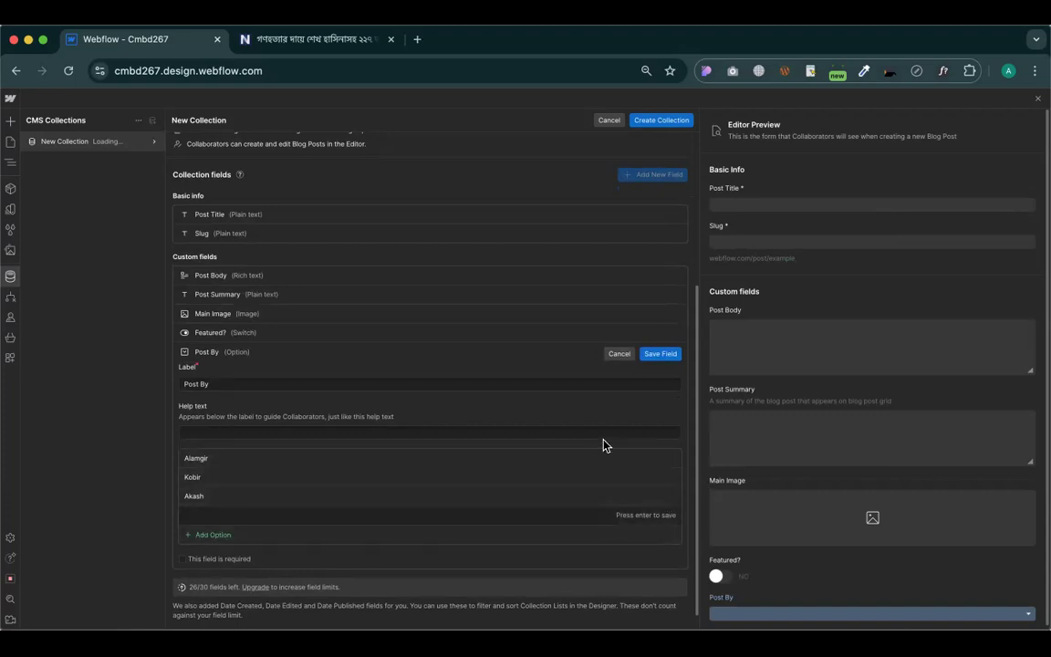
pyautogui.click(457, 447)
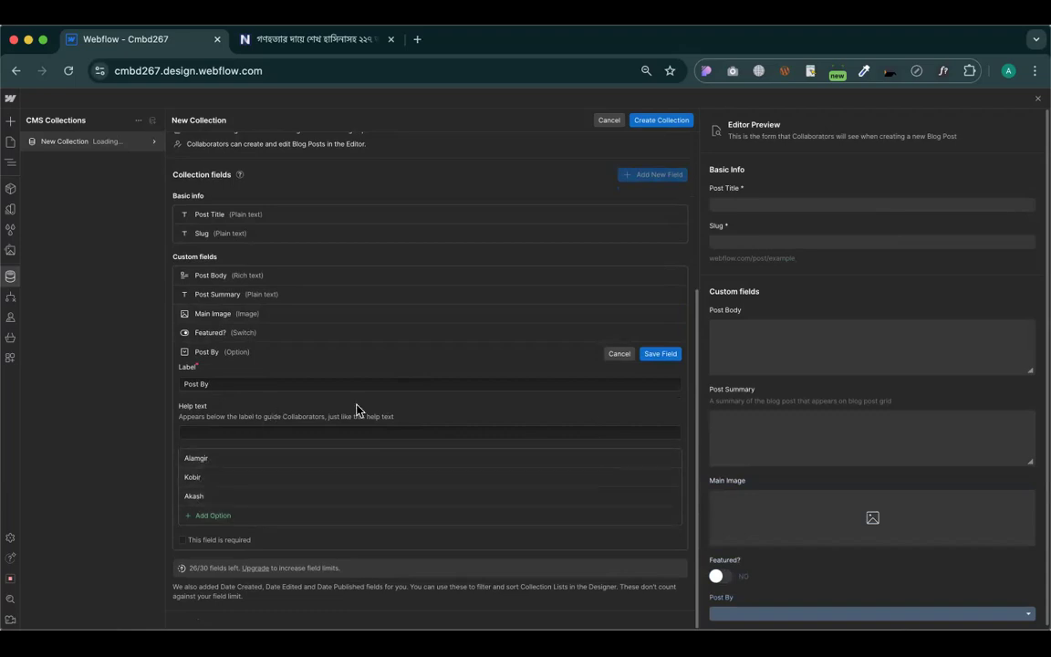
pyautogui.click(660, 354)
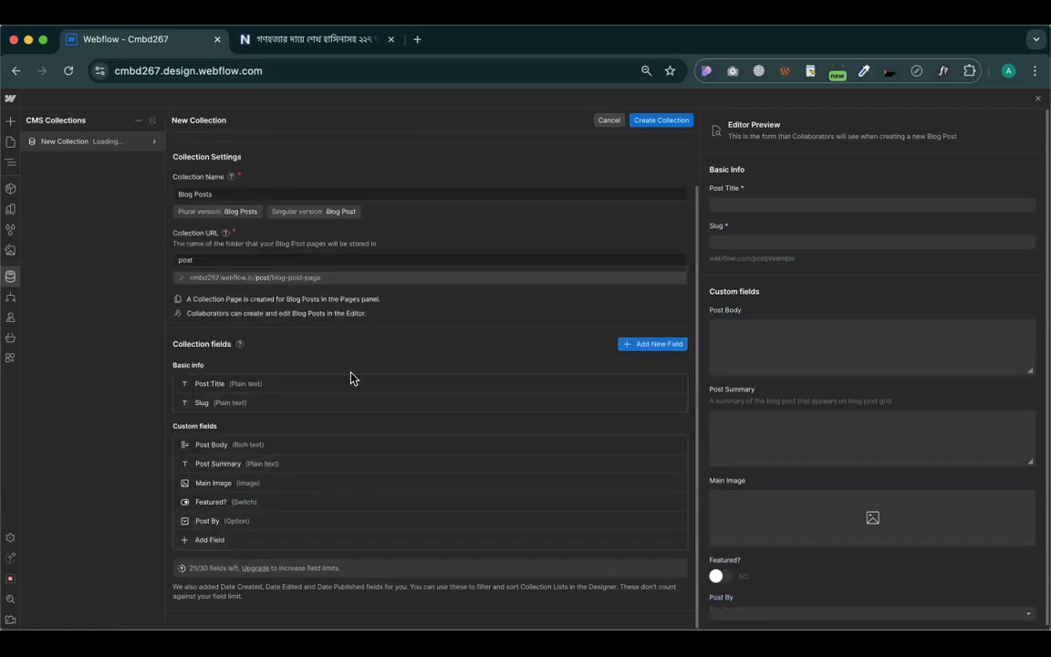
# Review the Blog Posts collection's settings and fields, and save the collection changes
pyautogui.scroll(2, 352, 376)
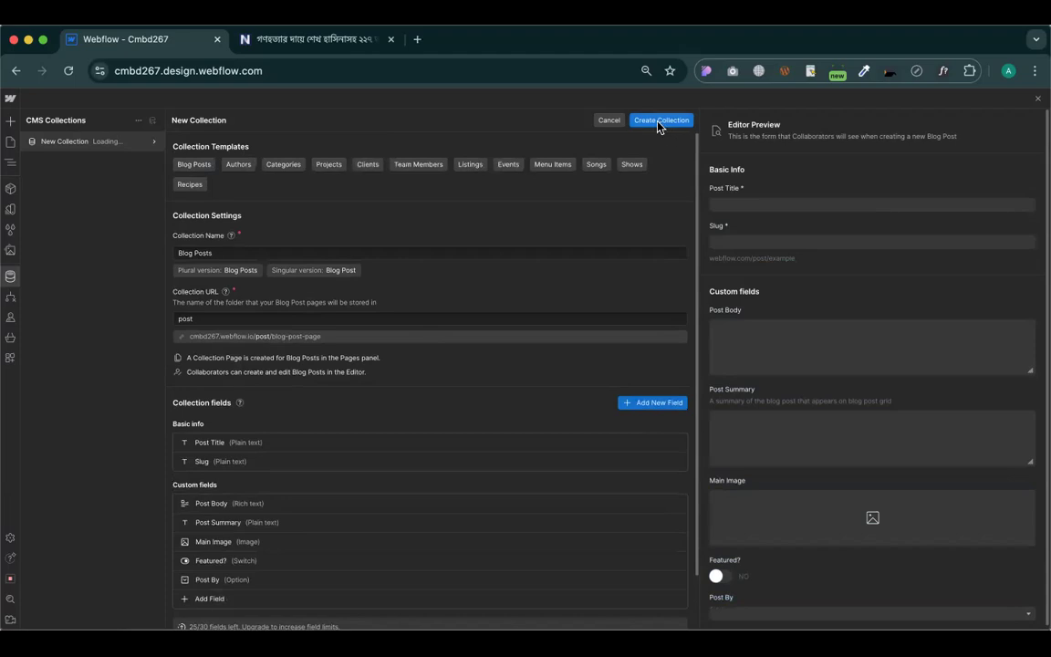
pyautogui.scroll(-2, 546, 283)
pyautogui.scroll(2, 545, 276)
pyautogui.scroll(-2, 548, 320)
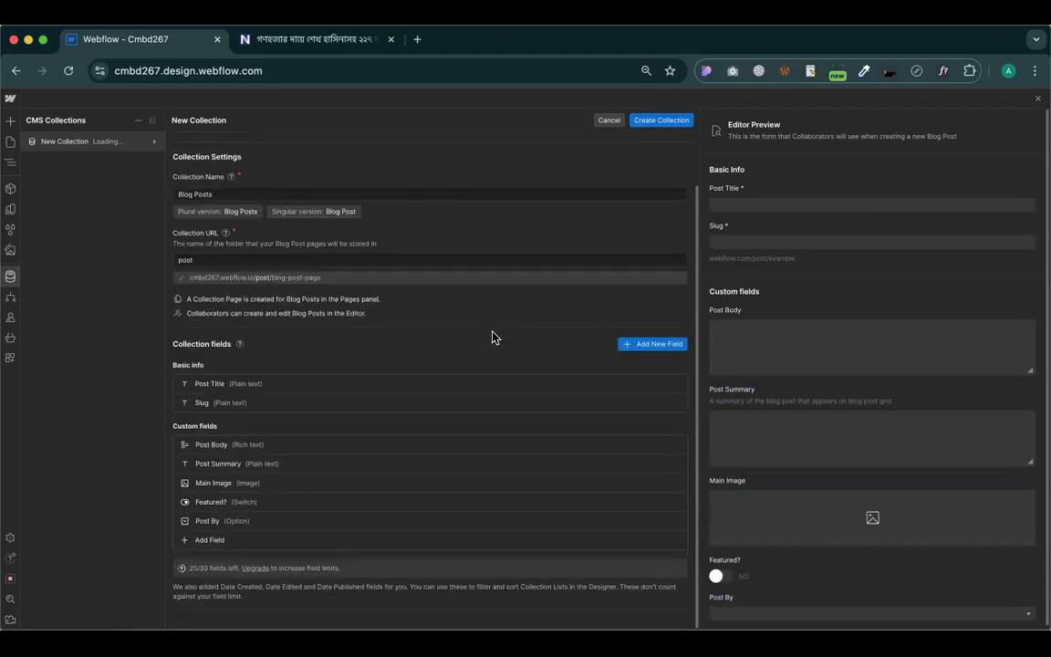
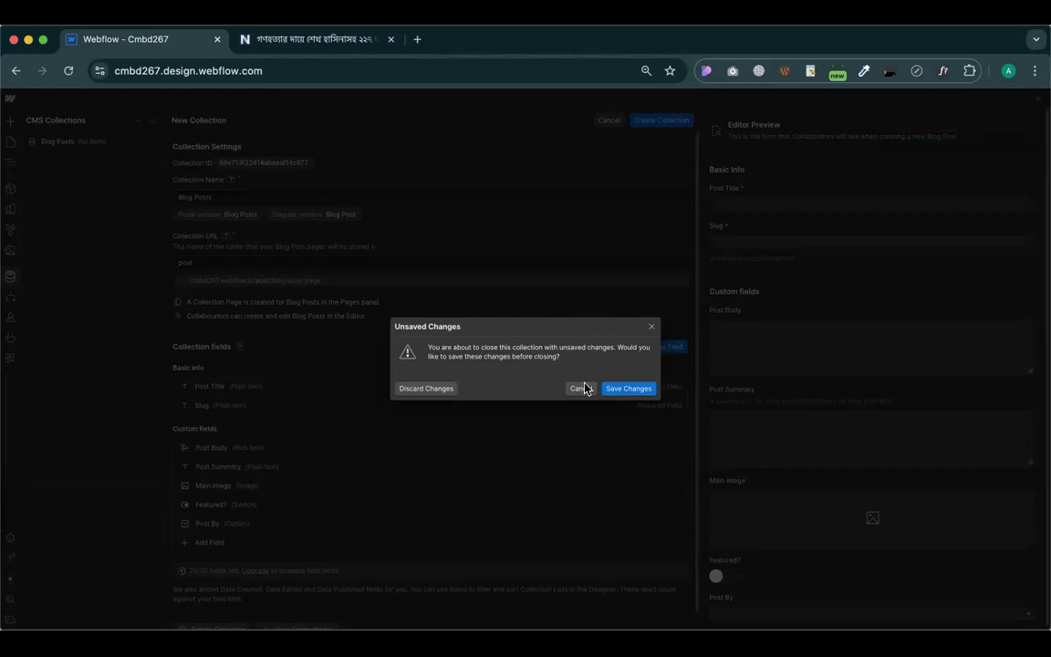
pyautogui.click(636, 390)
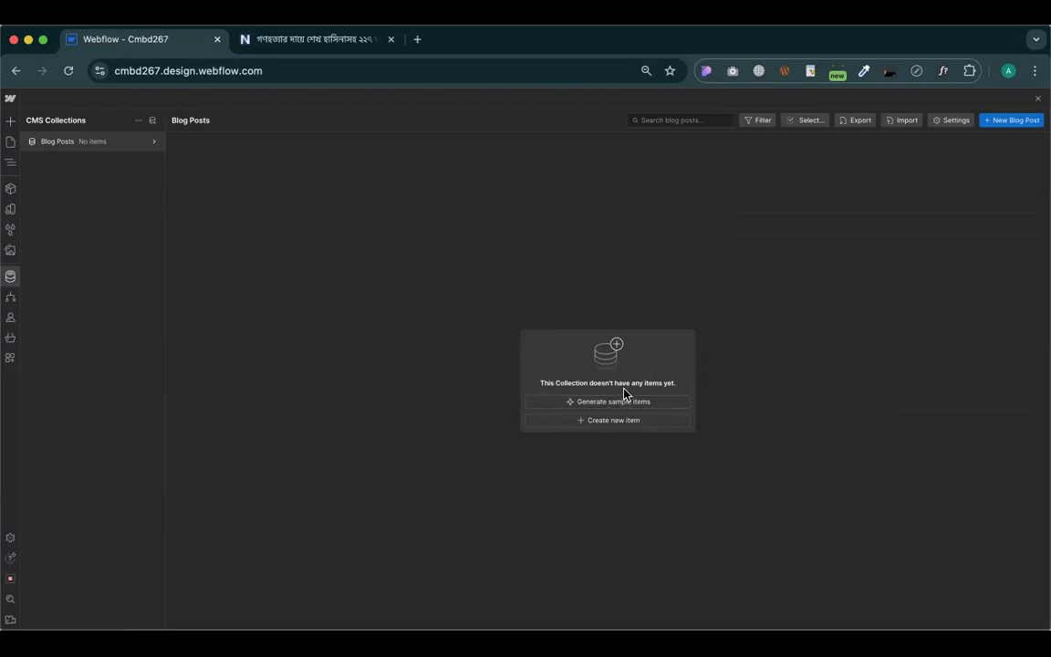
# Start a new blog post item and inspect its title, slug and body fields and the Post By choices
pyautogui.click(1004, 127)
pyautogui.click(476, 181)
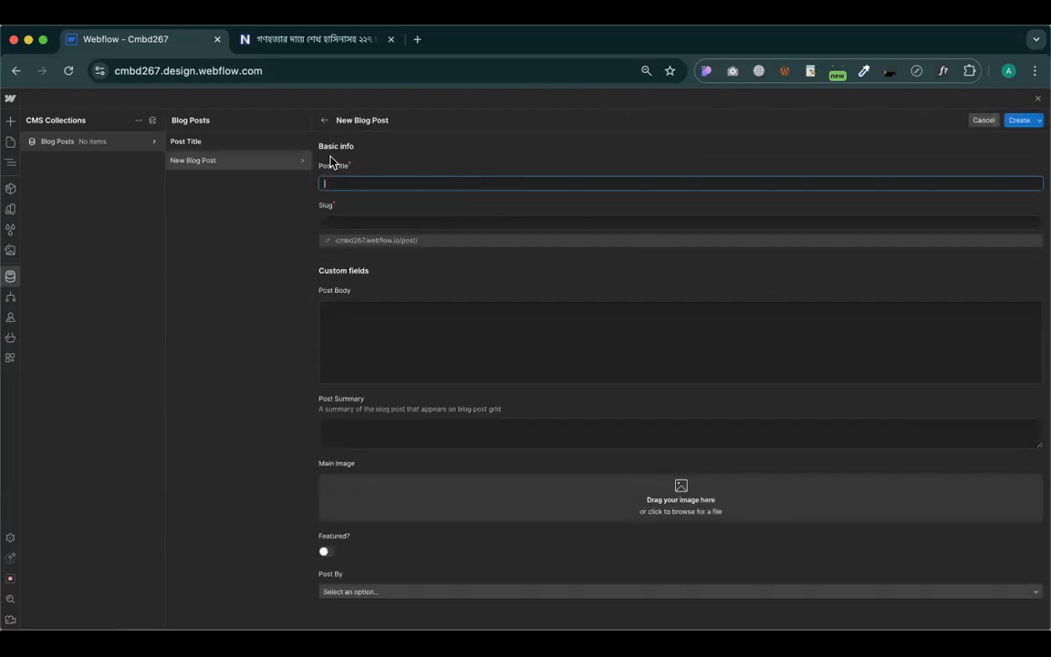
pyautogui.click(340, 222)
pyautogui.click(396, 330)
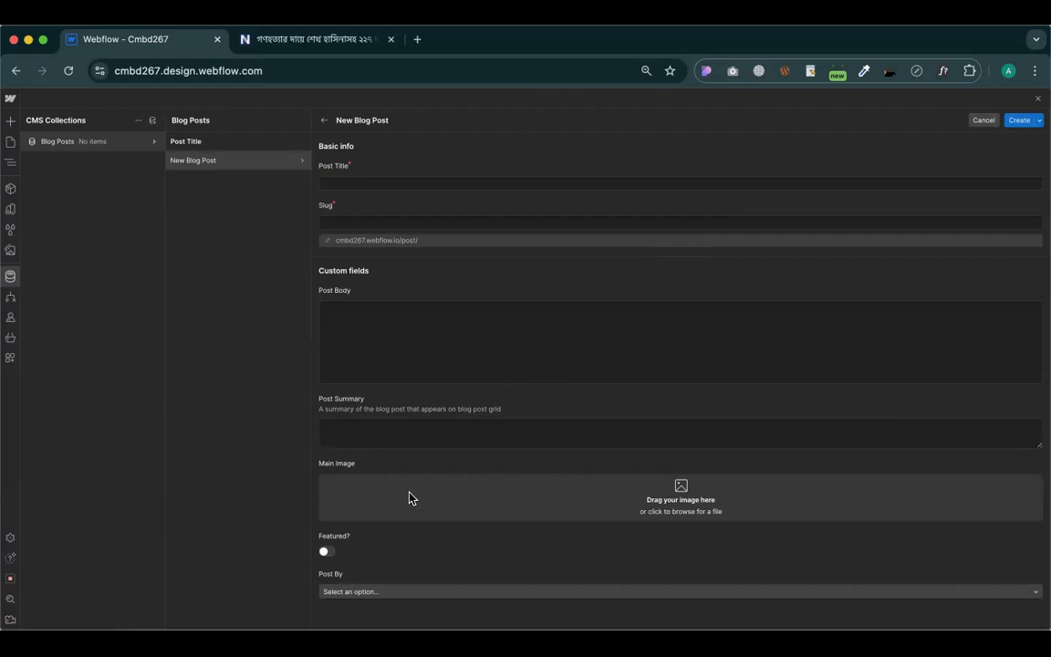
pyautogui.click(353, 592)
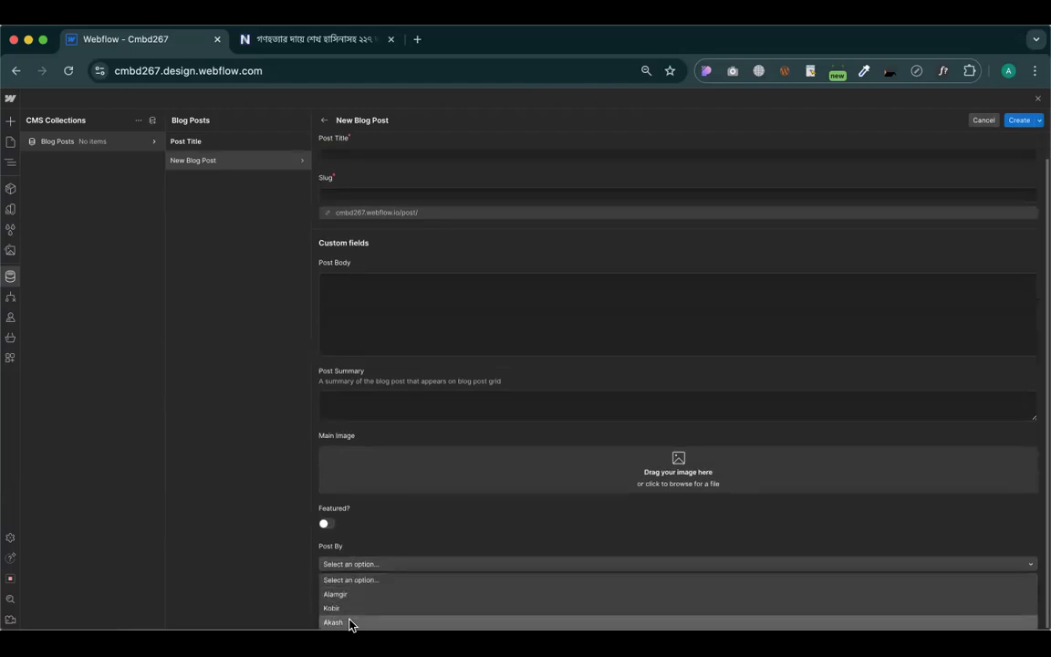
pyautogui.click(395, 542)
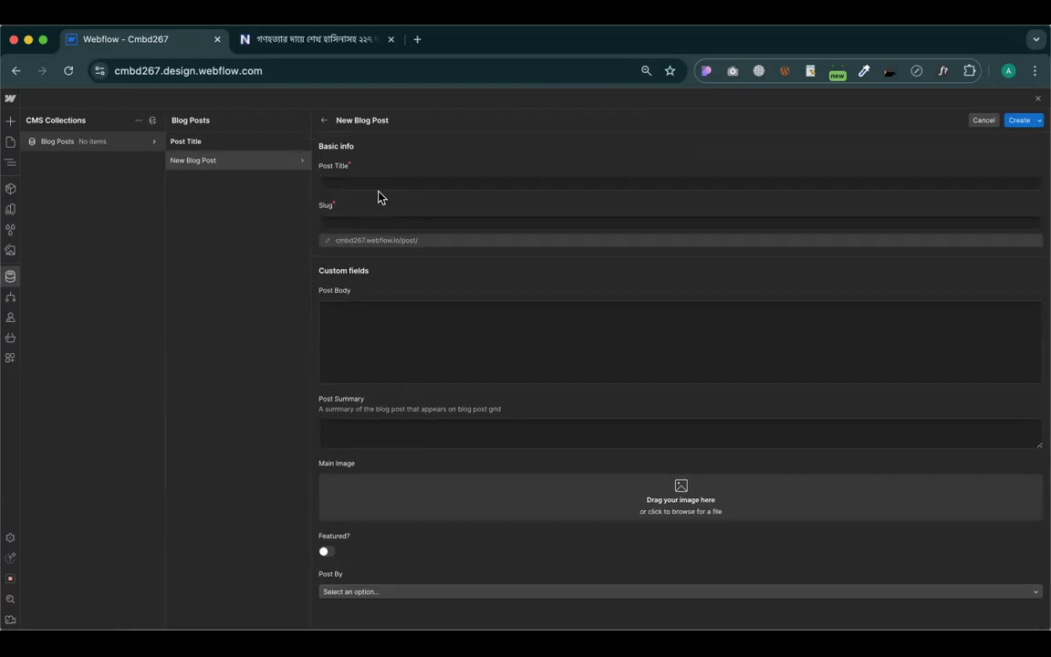
# Switch to the News24 website, look through the article's related stories and open the খেলাধুলা (sports) category page
pyautogui.click(311, 39)
pyautogui.scroll(4, 263, 392)
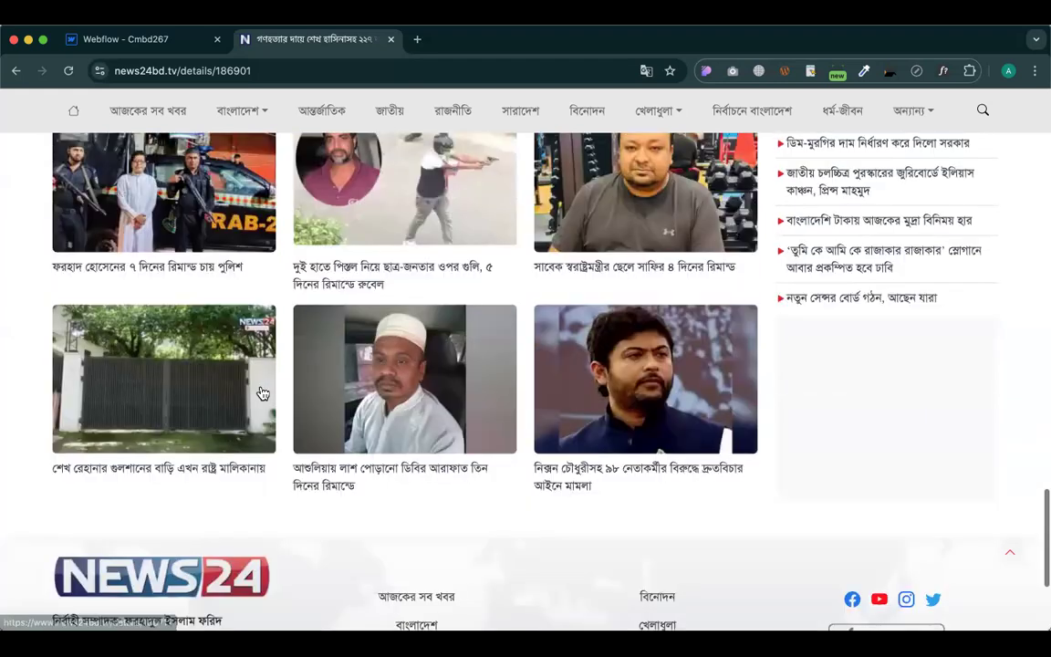
pyautogui.scroll(2, 262, 393)
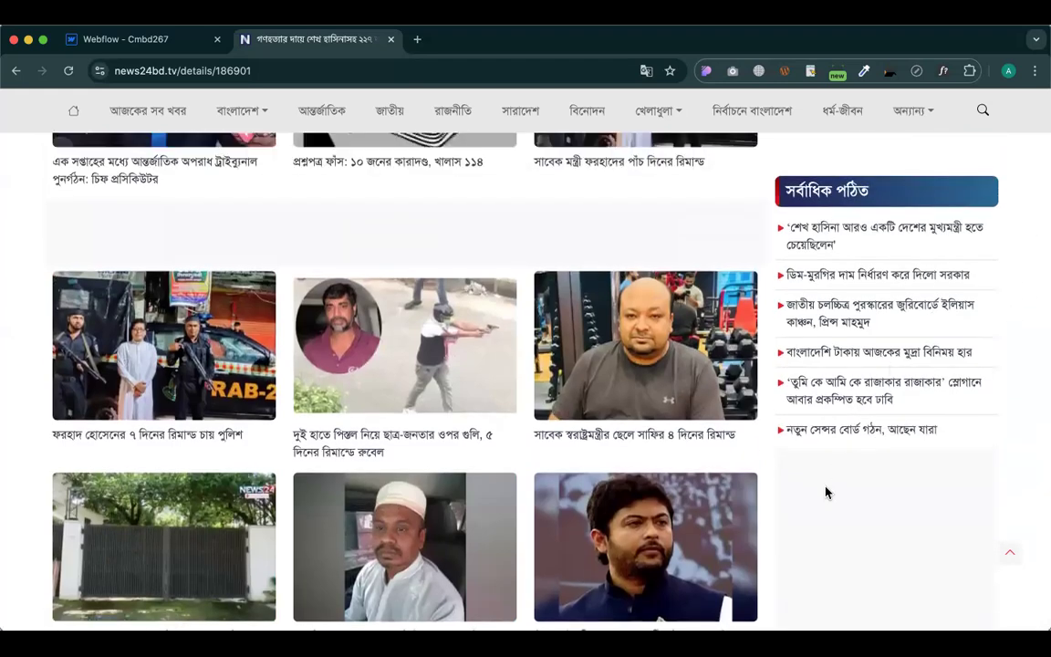
pyautogui.click(654, 110)
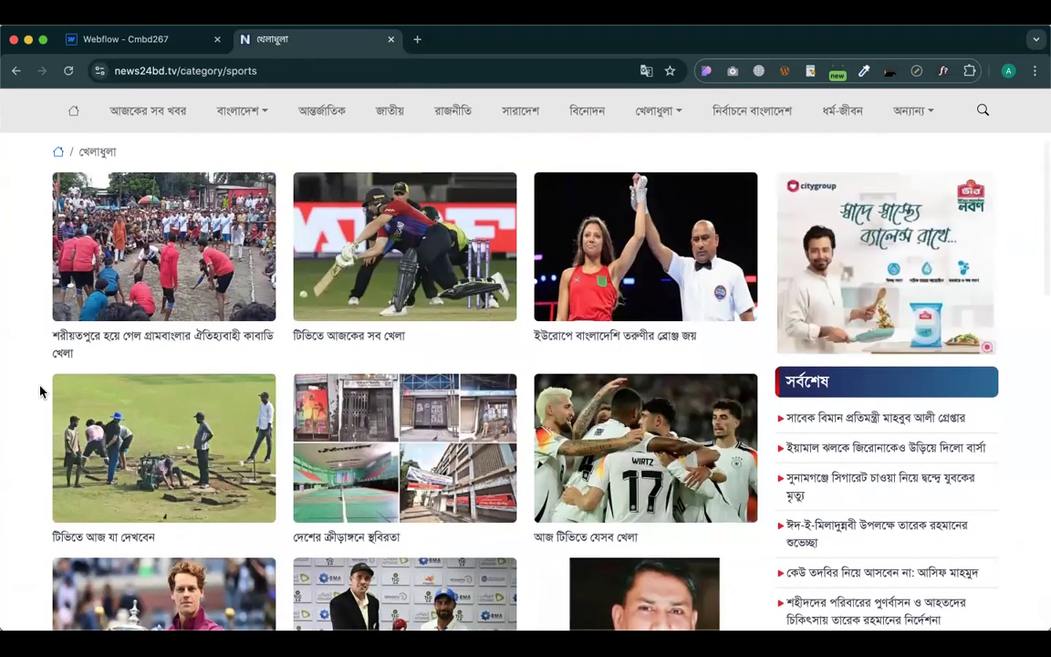
# Look through the sports category page and open the article টিভিতে আজ যেসব খেলা
pyautogui.scroll(-3, 39, 392)
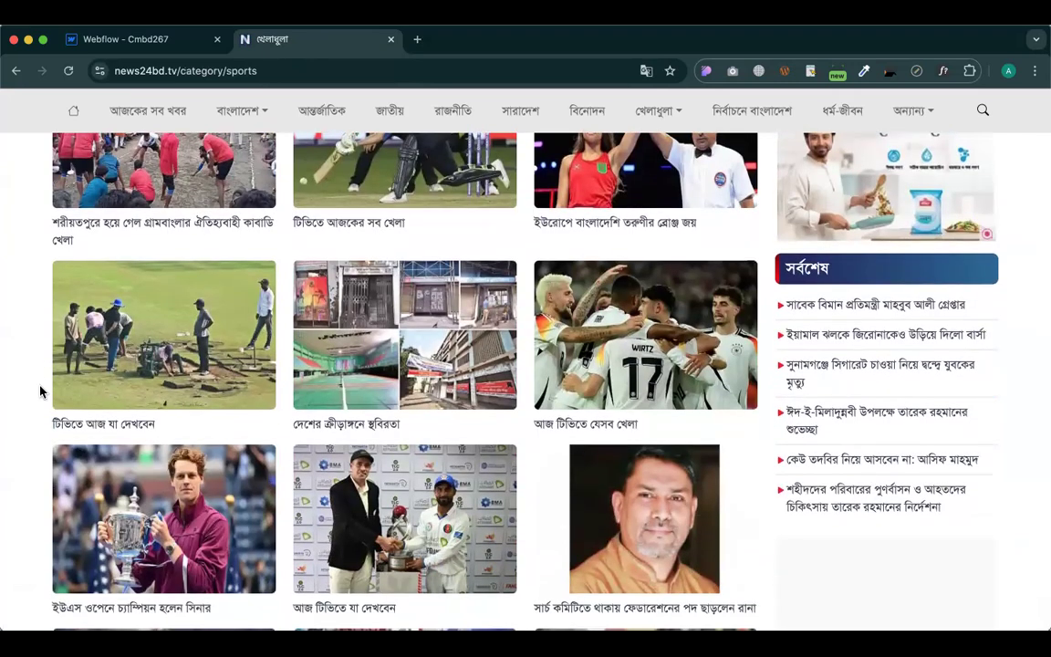
pyautogui.scroll(-5, 39, 391)
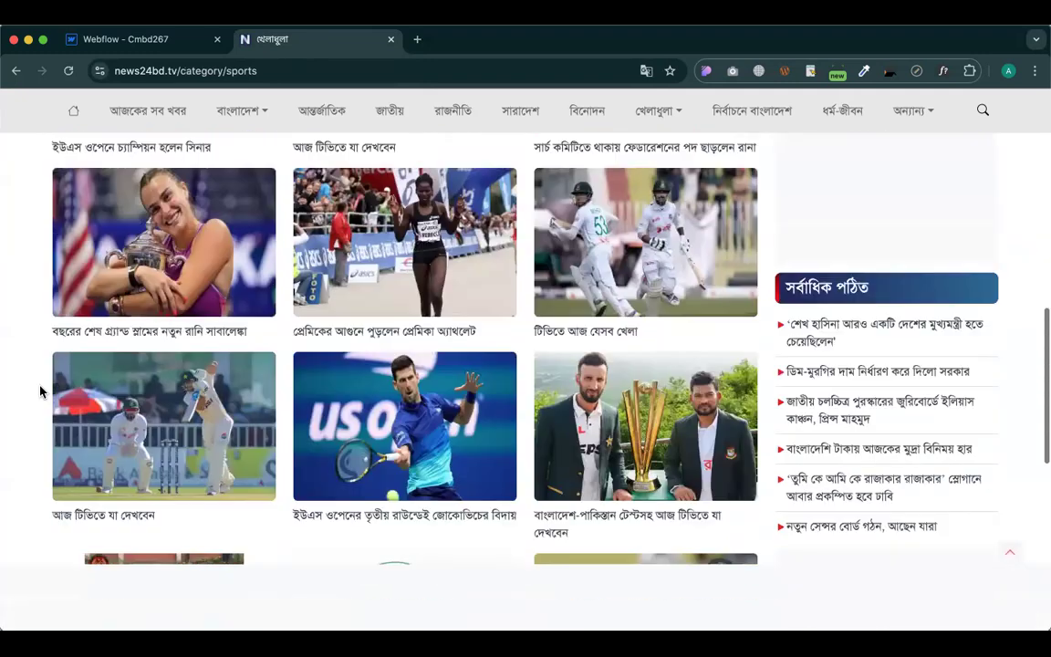
pyautogui.scroll(-2, 14, 338)
pyautogui.scroll(1, 13, 339)
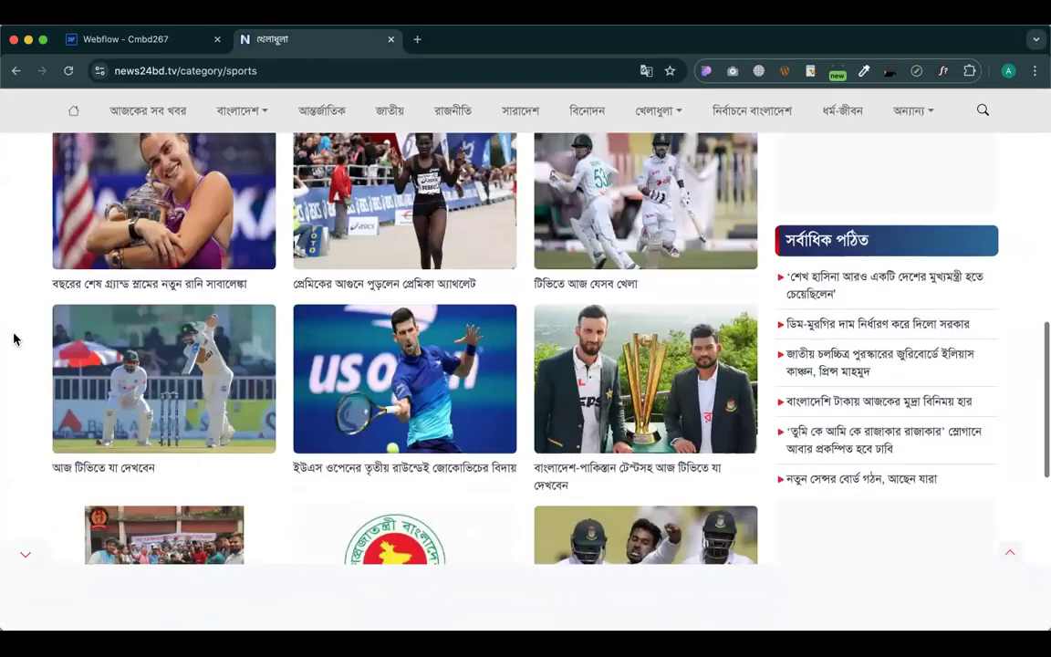
pyautogui.click(512, 250)
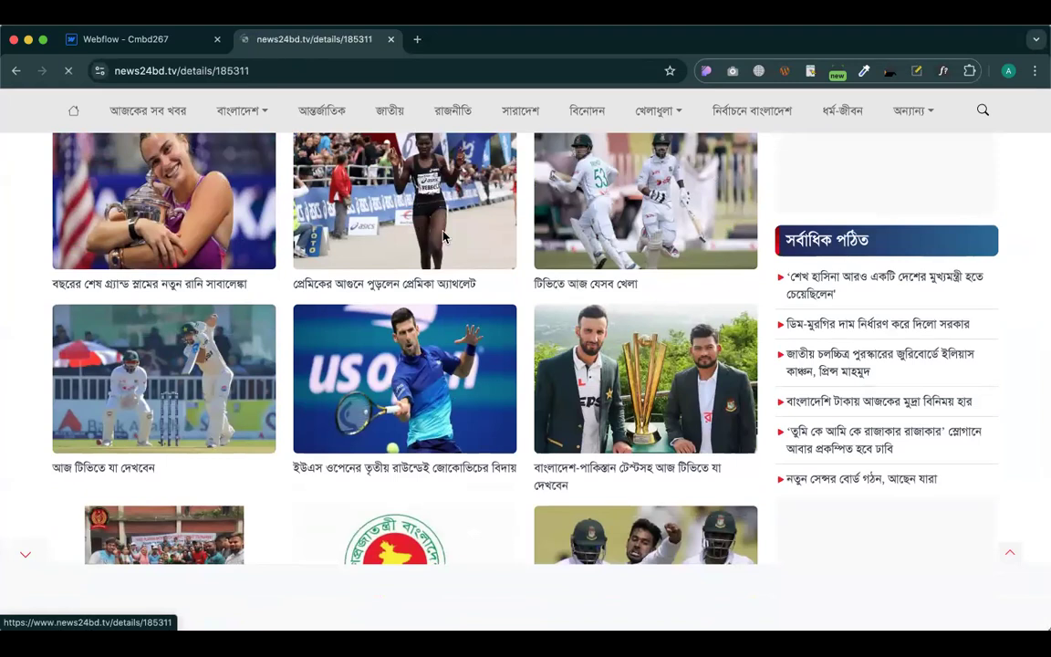
pyautogui.scroll(-3, 305, 343)
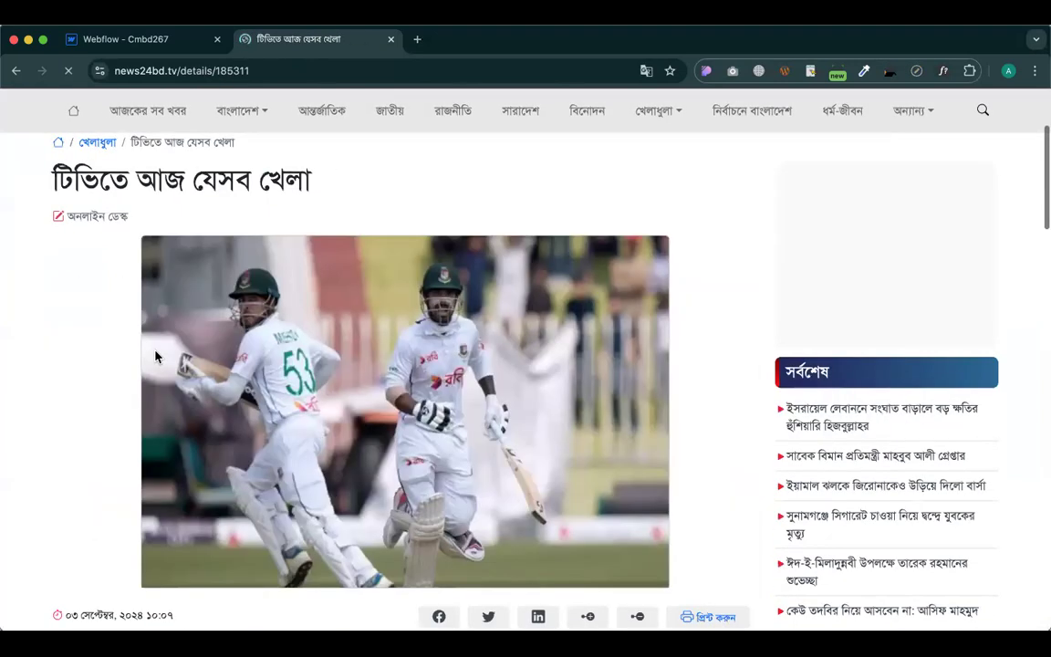
# Copy the first sentence of the article's text and paste it as the new blog post's Post Title in Webflow
pyautogui.scroll(-5, 116, 286)
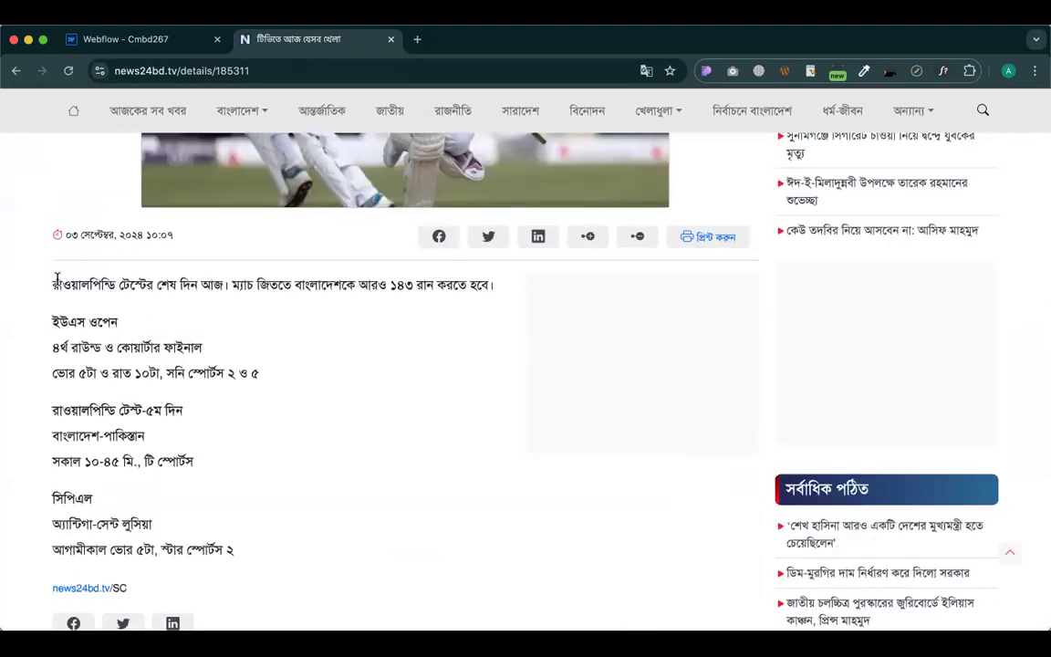
pyautogui.moveTo(52, 284); pyautogui.dragTo(514, 289)
pyautogui.press('super+c')
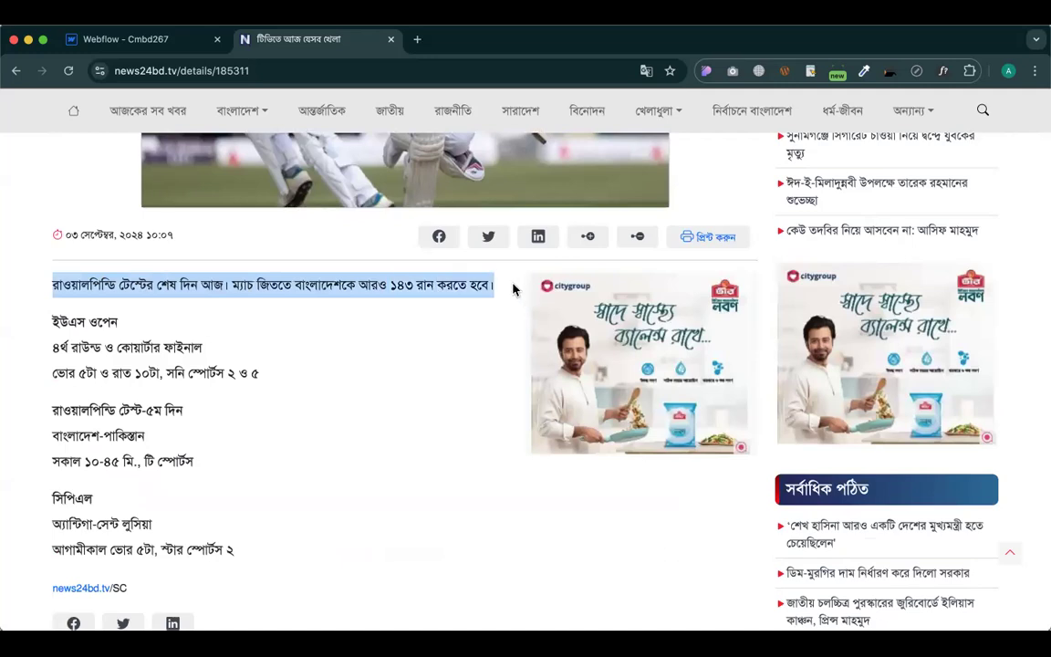
pyautogui.click(174, 44)
pyautogui.click(358, 182)
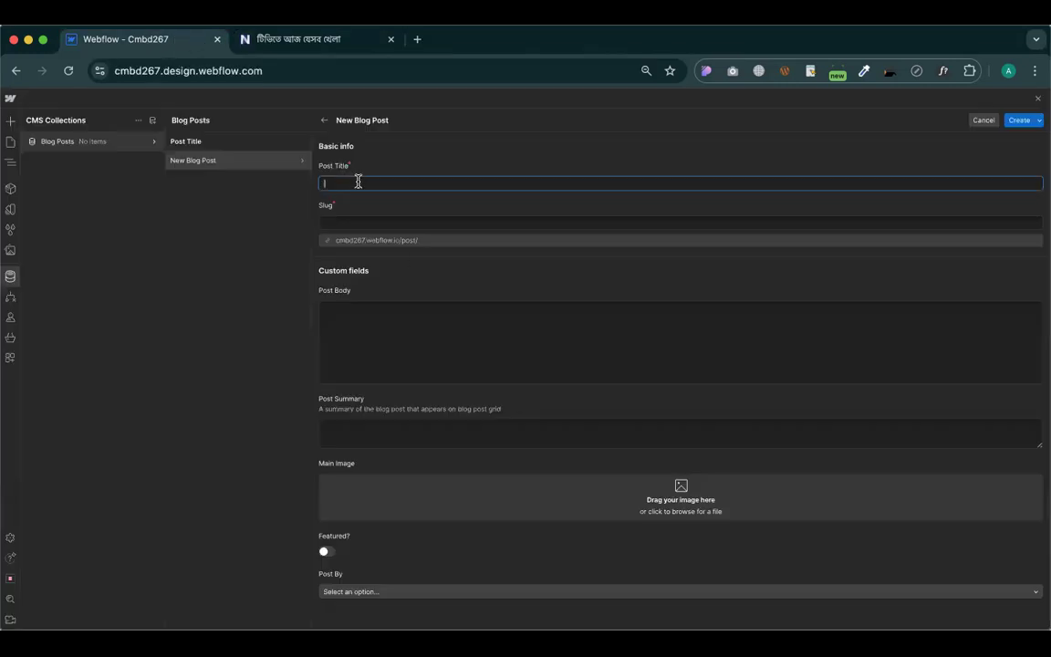
pyautogui.press('super+v')
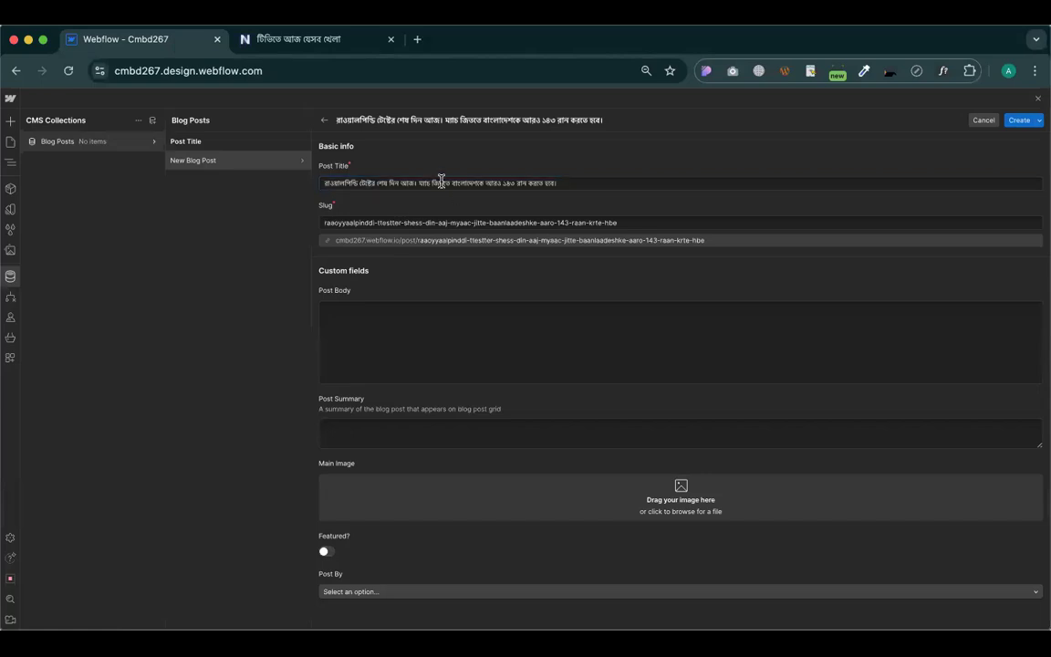
# Copy the full text of the News24 article, from its opening sentence to the সিপিএল section, into the Post Body in Webflow
pyautogui.click(245, 39)
pyautogui.scroll(5, 204, 278)
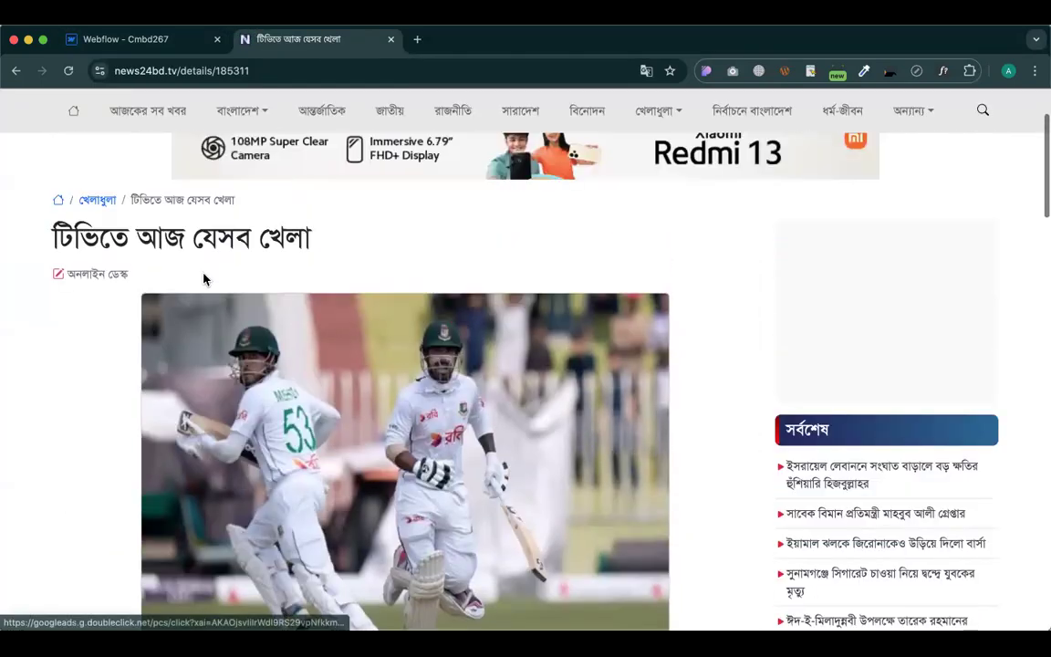
pyautogui.scroll(-5, 219, 245)
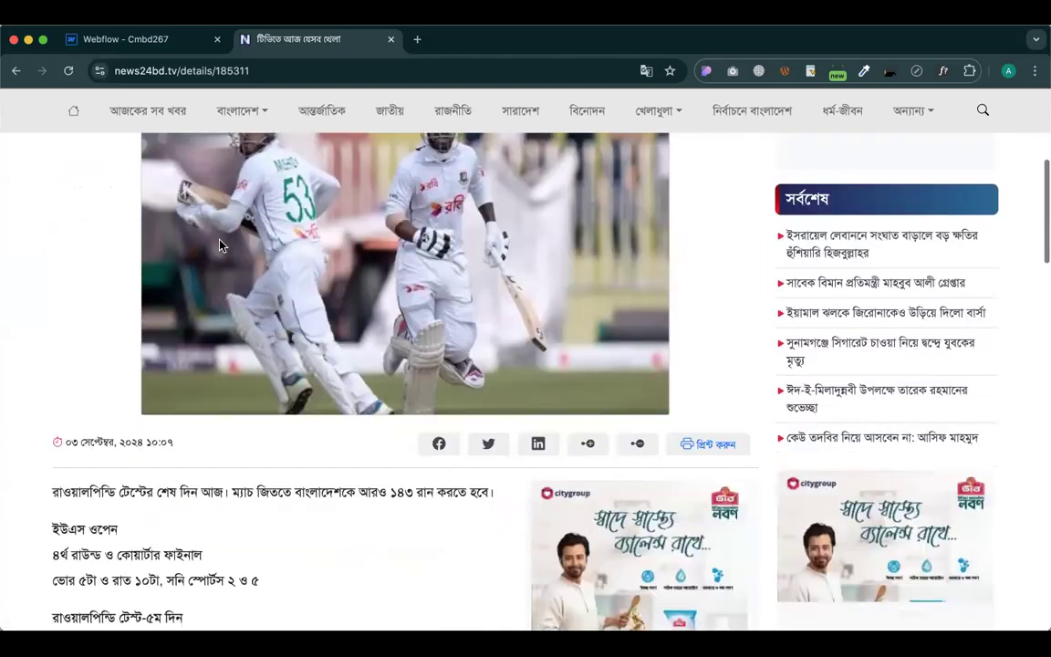
pyautogui.scroll(-5, 219, 244)
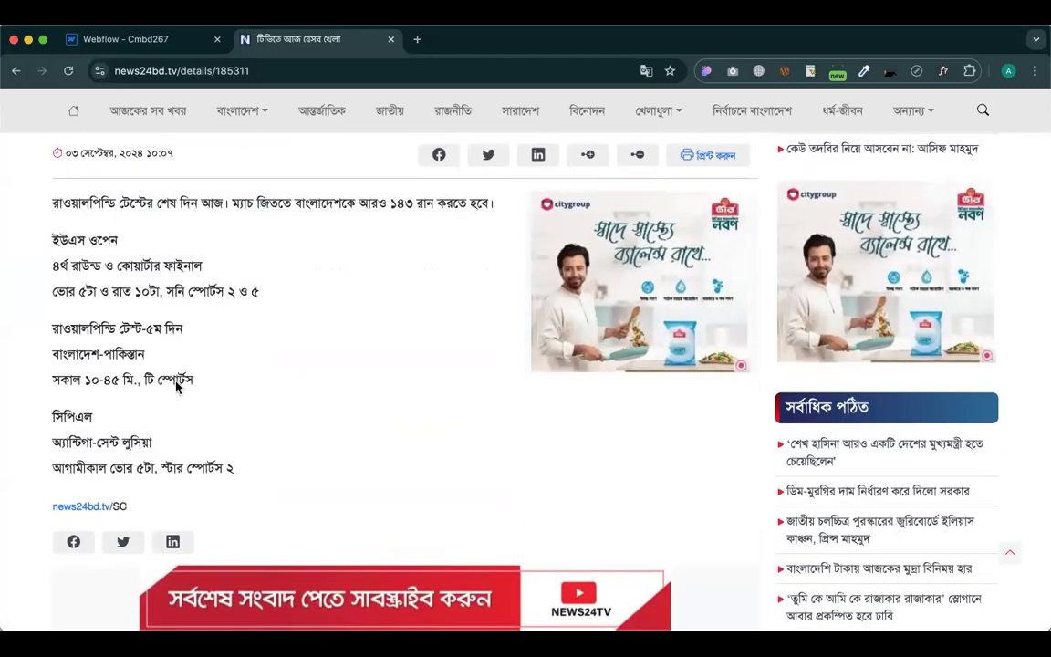
pyautogui.moveTo(52, 202); pyautogui.dragTo(244, 471)
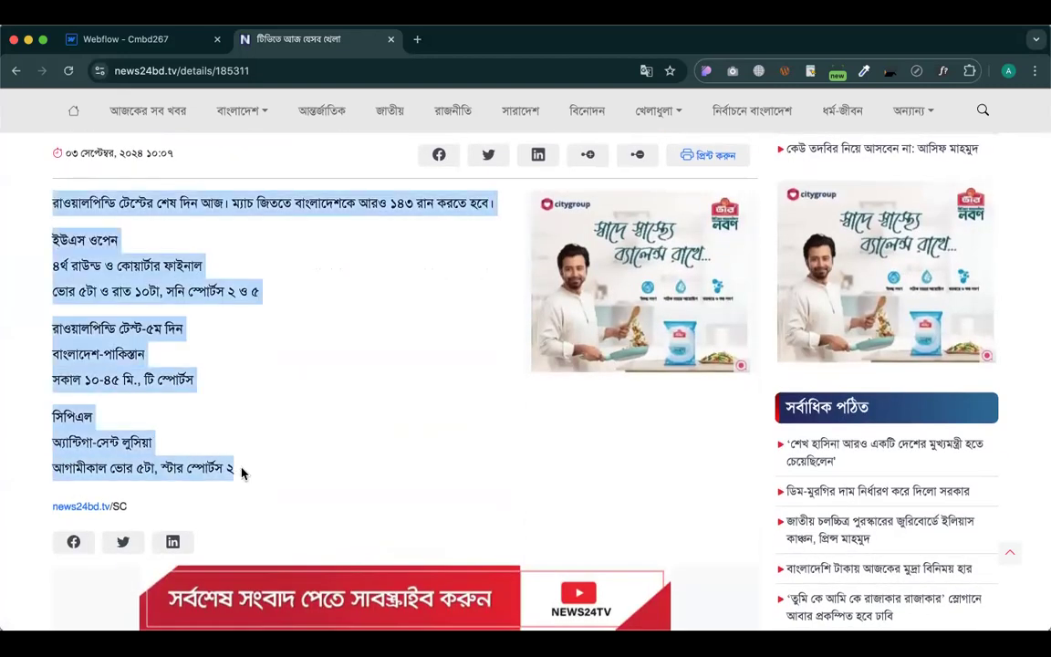
pyautogui.click(100, 47)
pyautogui.click(375, 335)
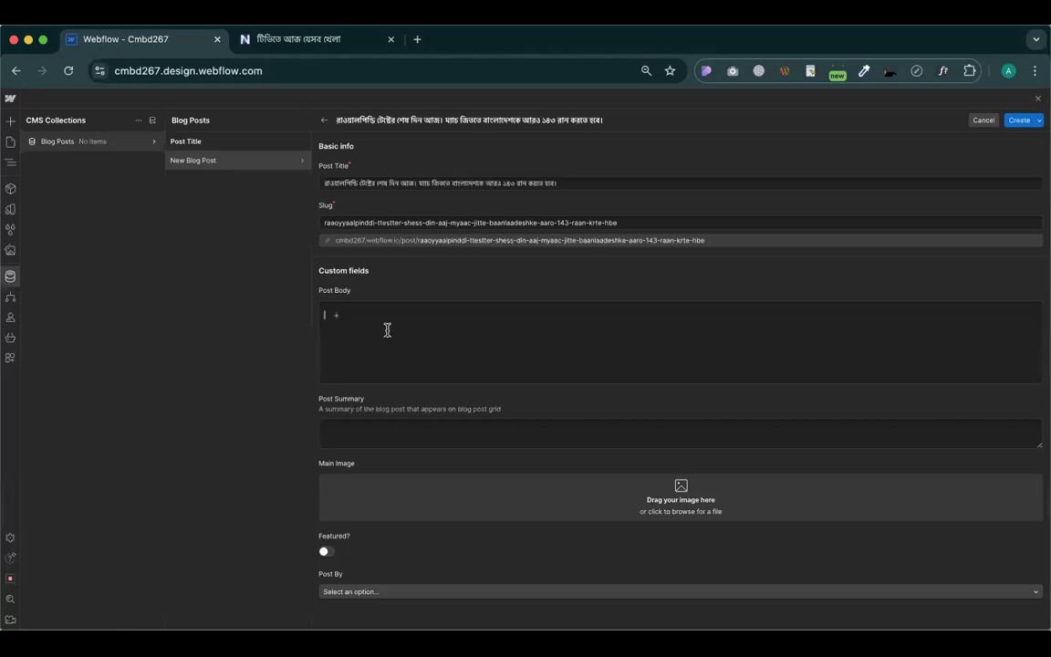
pyautogui.press('super+v')
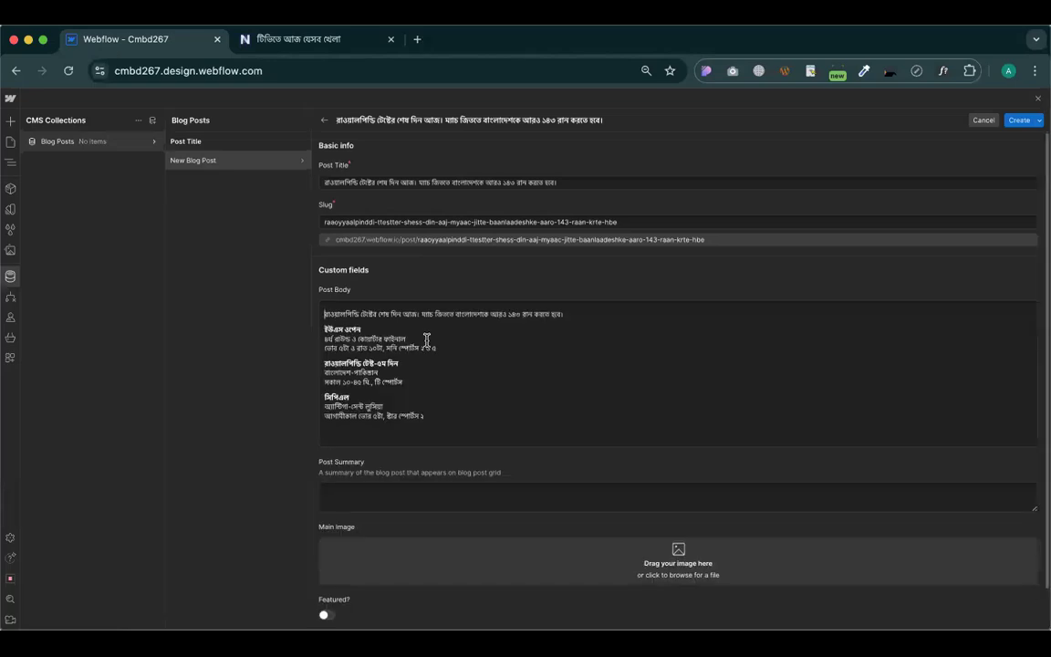
# Paste the article text into the Post Summary, trim it to end after the ইউএস ওপেন section, and enlarge the summary field
pyautogui.scroll(-1, 425, 339)
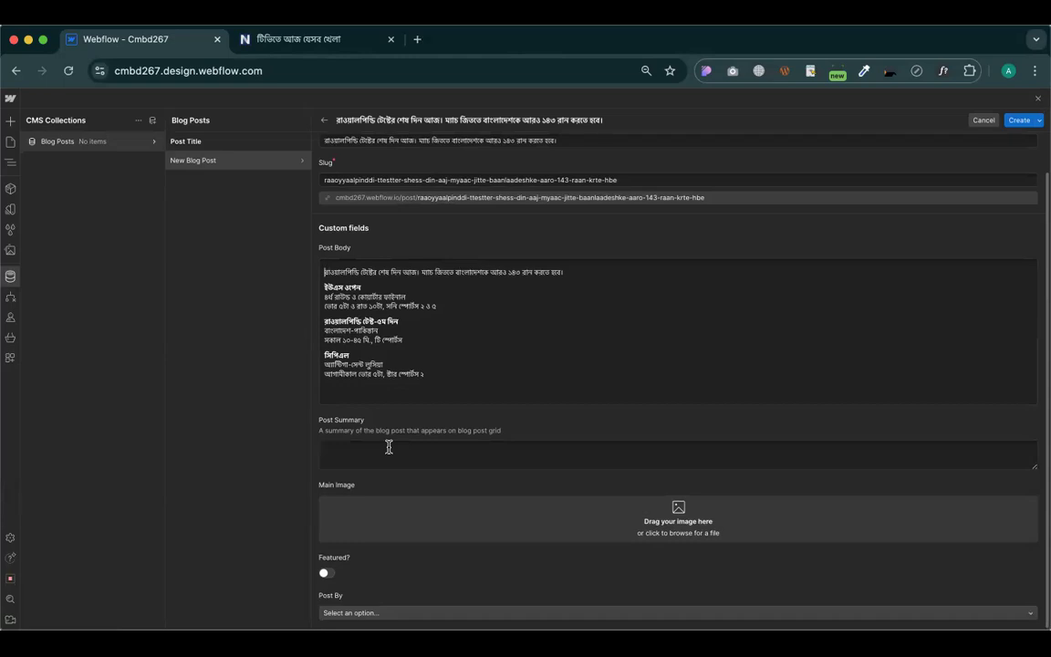
pyautogui.scroll(1, 389, 446)
pyautogui.click(383, 495)
pyautogui.press('super+v')
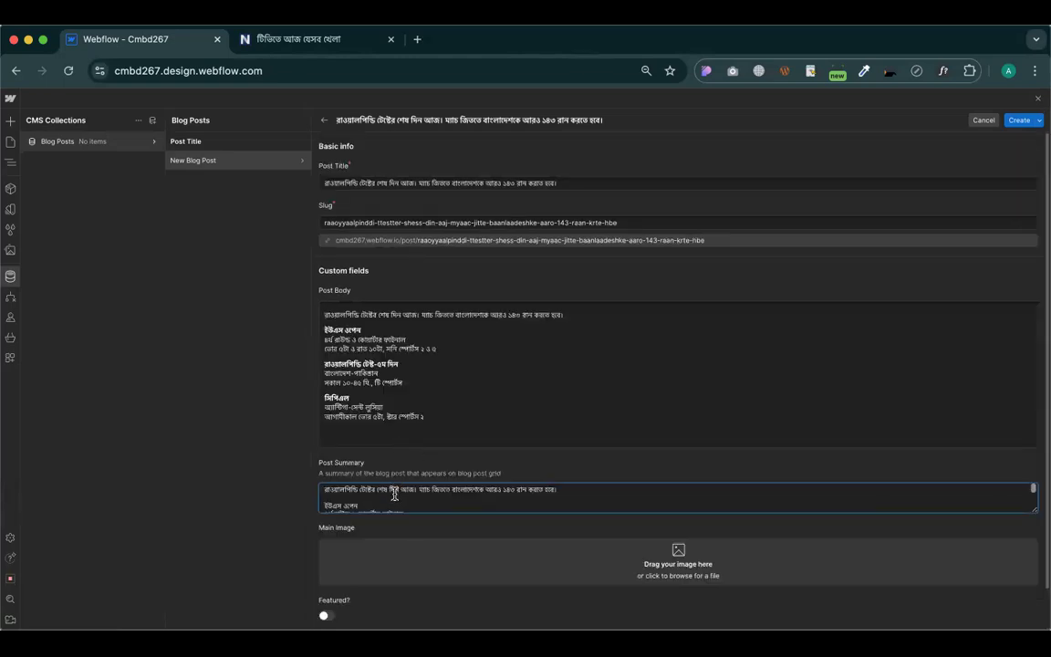
pyautogui.scroll(-3, 364, 498)
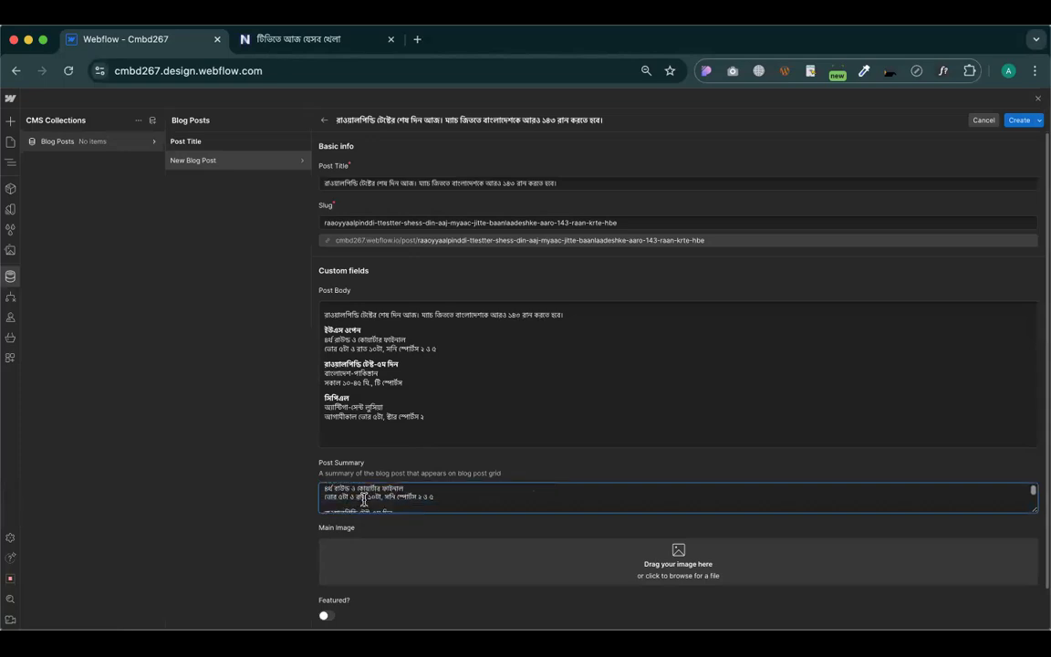
pyautogui.moveTo(436, 498); pyautogui.dragTo(446, 541)
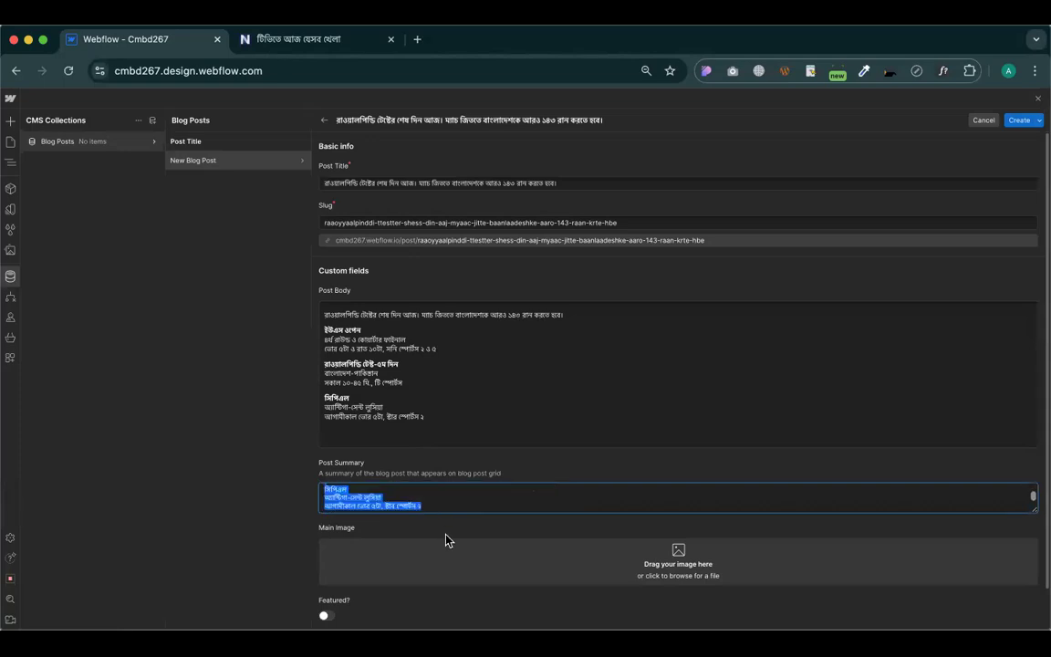
pyautogui.press('BackSpace')
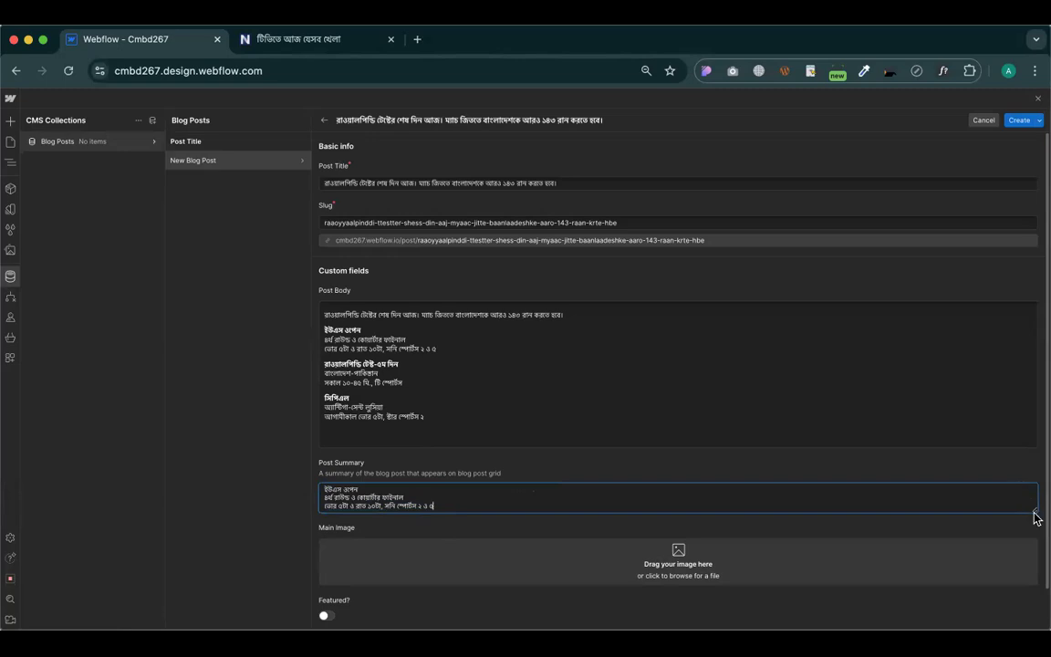
pyautogui.moveTo(1034, 512); pyautogui.dragTo(1024, 596)
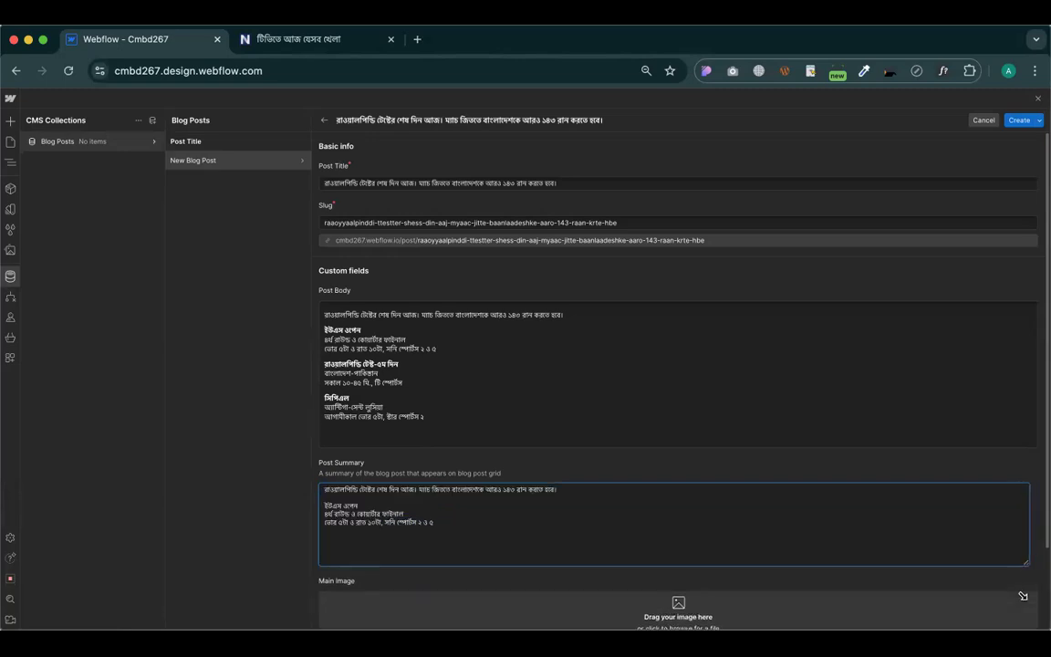
pyautogui.scroll(-3, 491, 383)
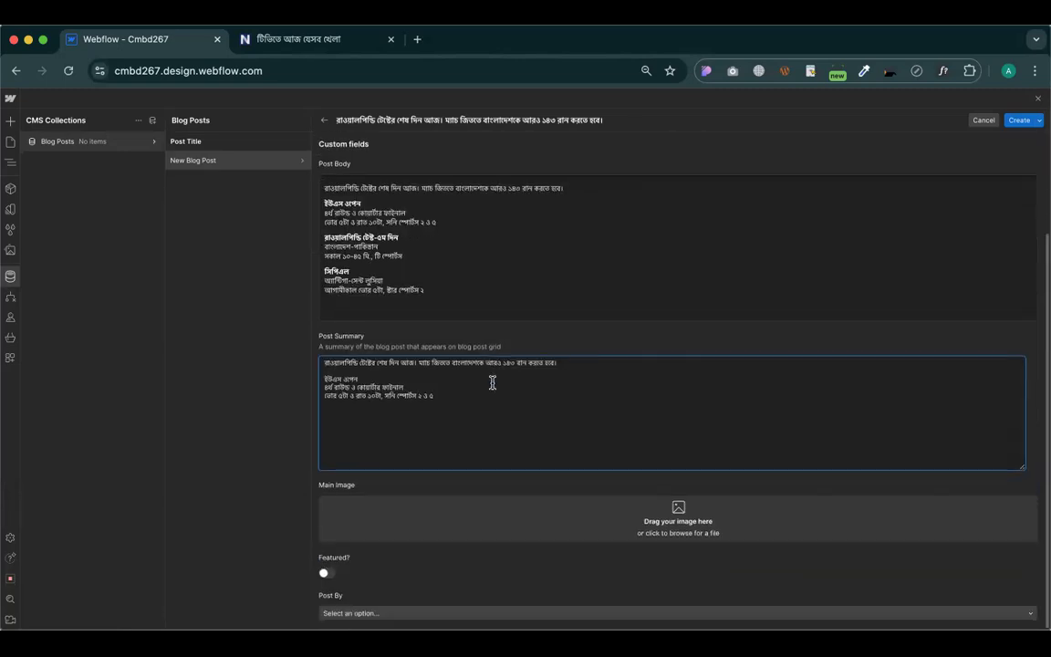
pyautogui.click(53, 146)
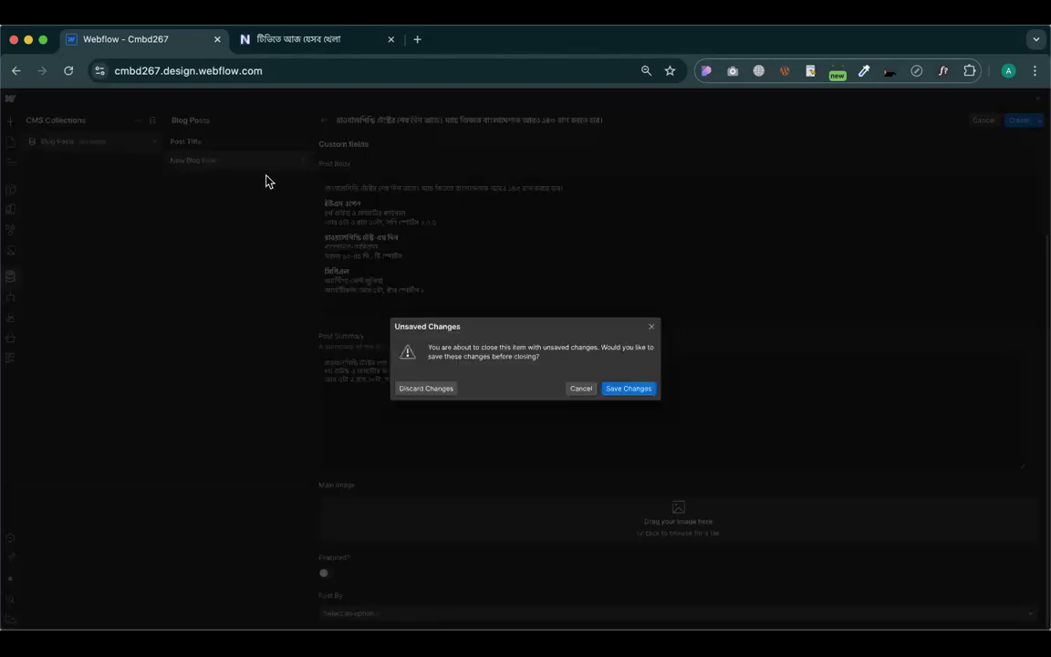
pyautogui.click(652, 328)
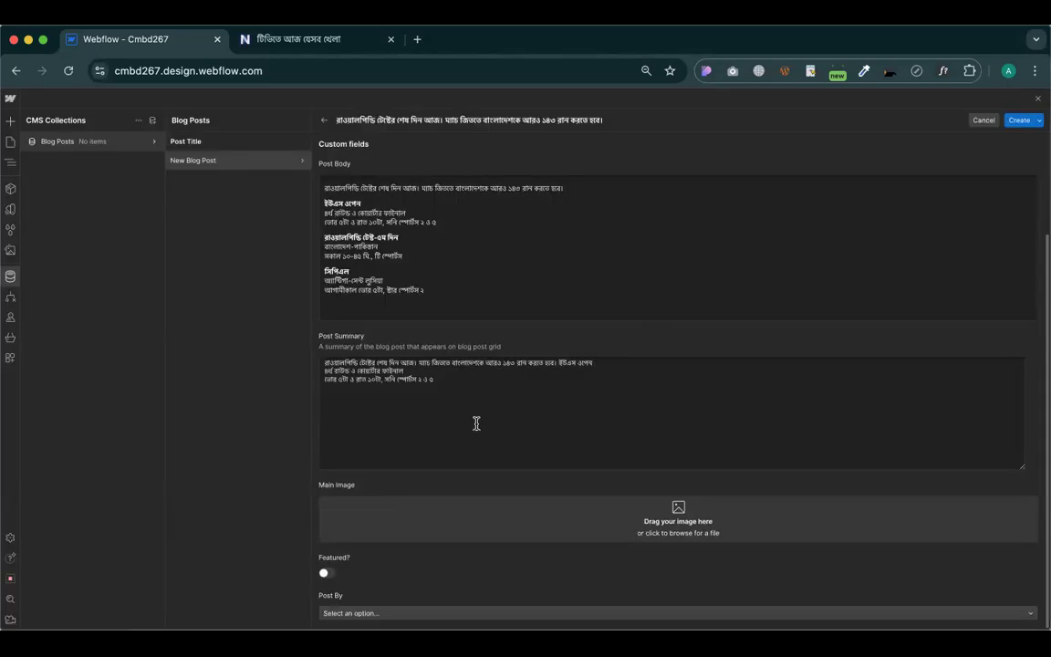
# Save the article's cricket photo from the News24 page and add it as the blog post's Main Image in Webflow
pyautogui.click(331, 42)
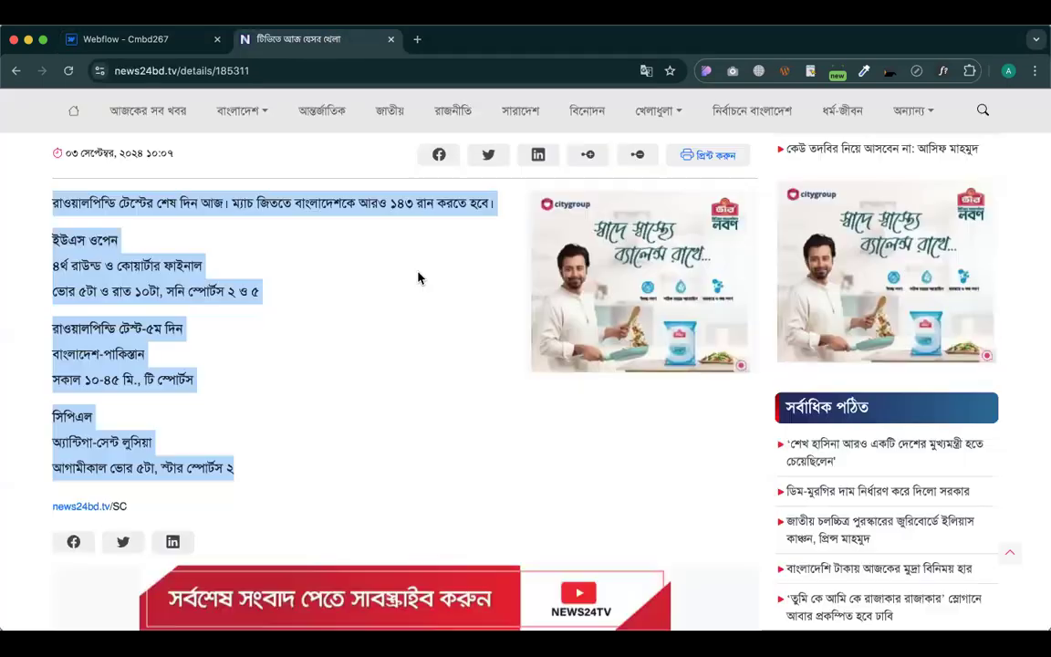
pyautogui.scroll(-5, 369, 429)
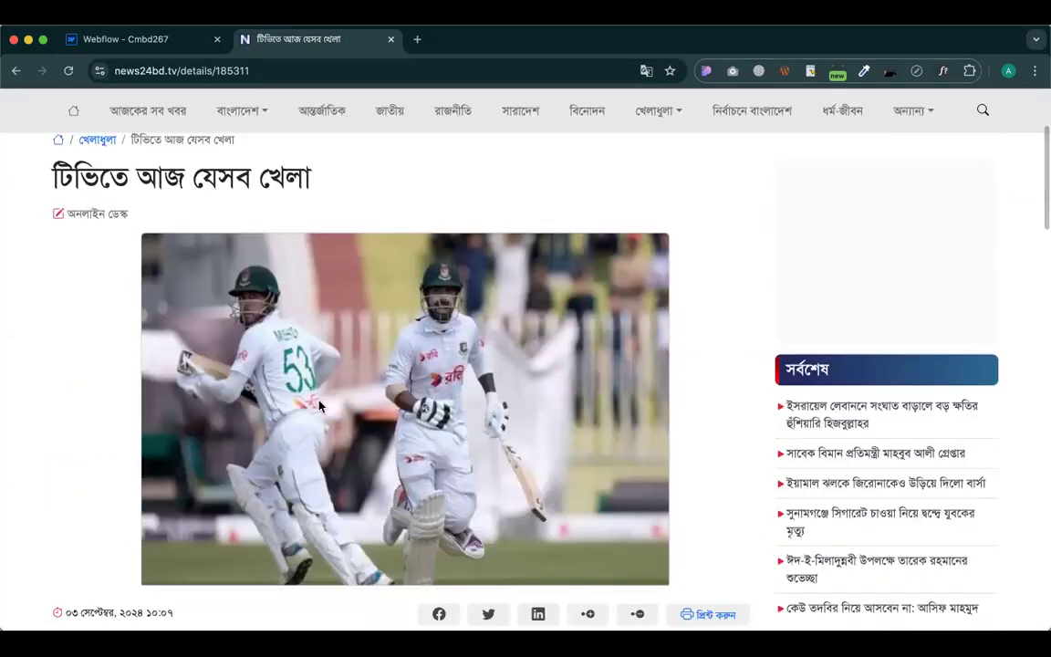
pyautogui.rightClick(320, 405)
pyautogui.click(344, 420)
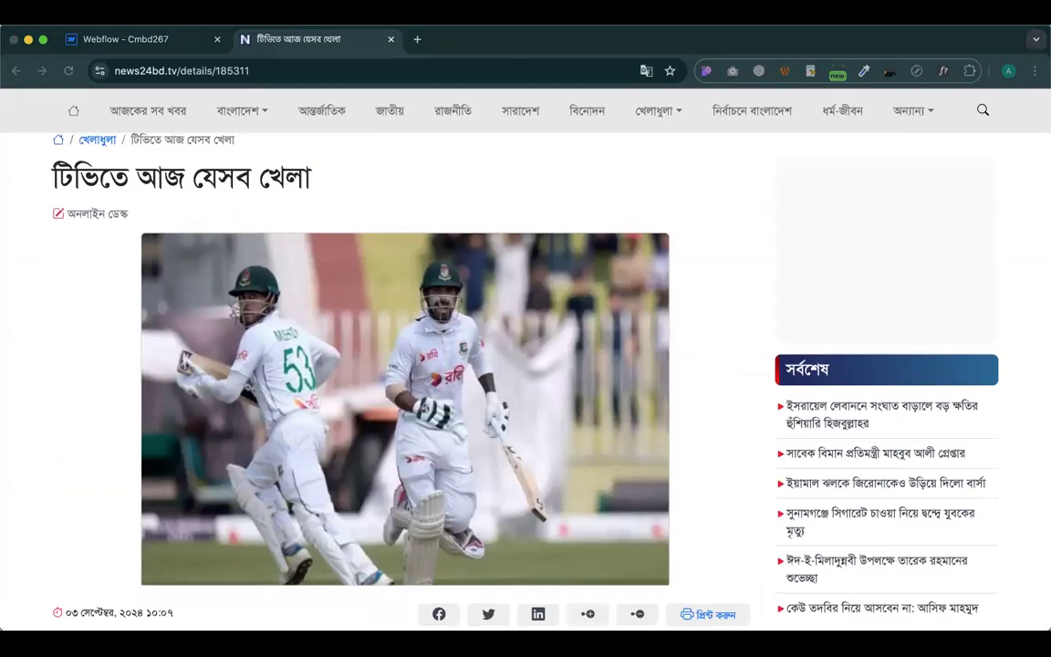
pyautogui.click(115, 38)
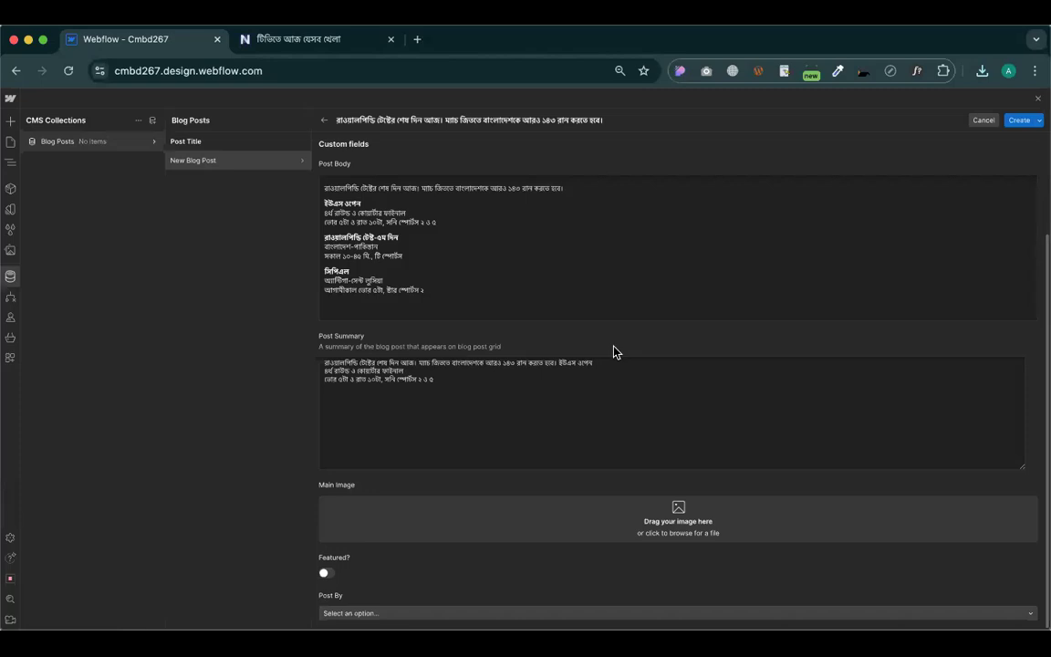
pyautogui.moveTo(982, 70); pyautogui.dragTo(678, 513)
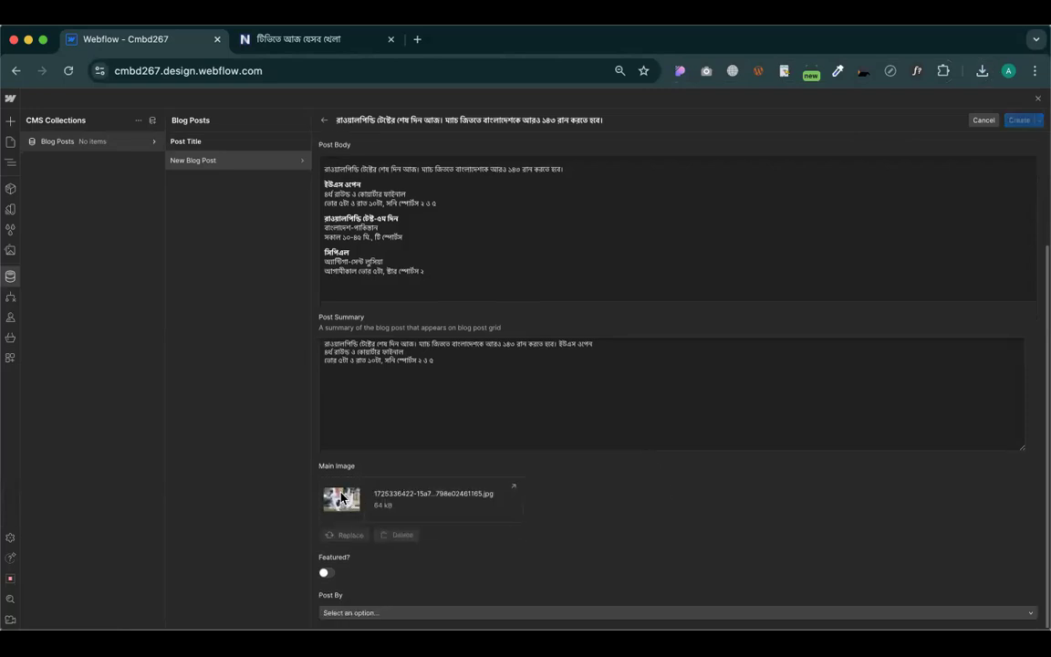
pyautogui.moveTo(343, 513)
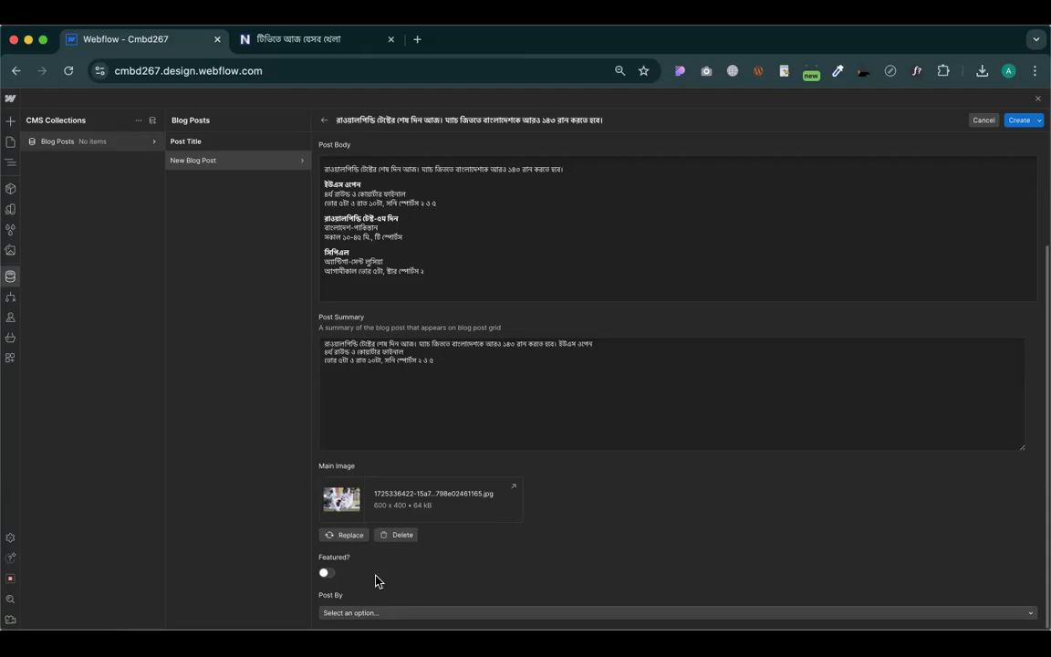
# Set Post By to the first author in the list and create the blog post
pyautogui.click(347, 612)
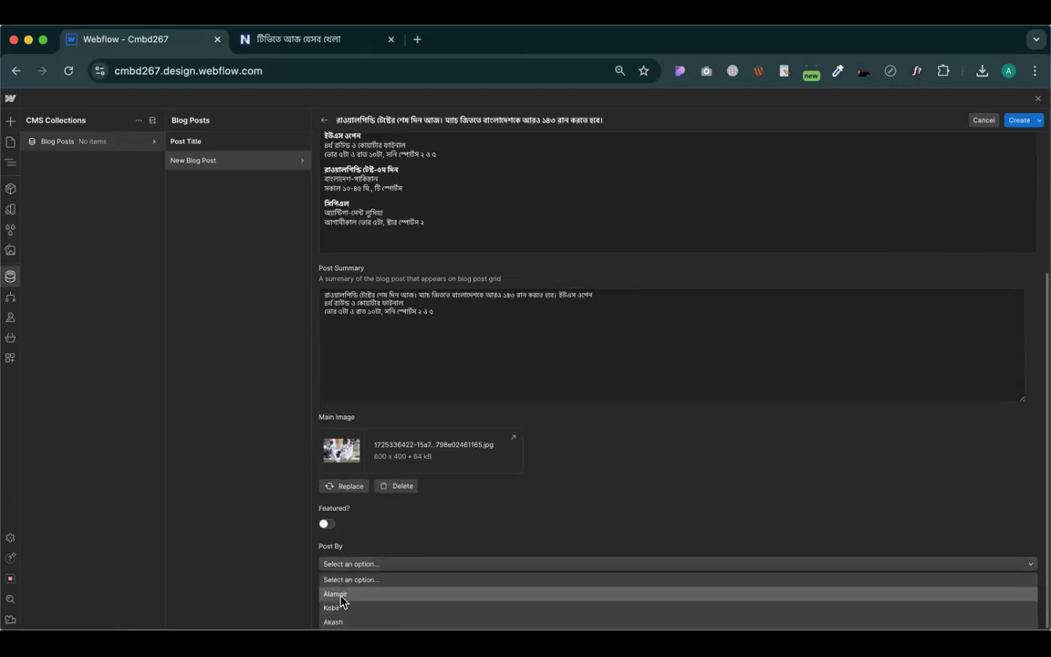
pyautogui.click(340, 595)
pyautogui.scroll(5, 747, 476)
pyautogui.click(1016, 123)
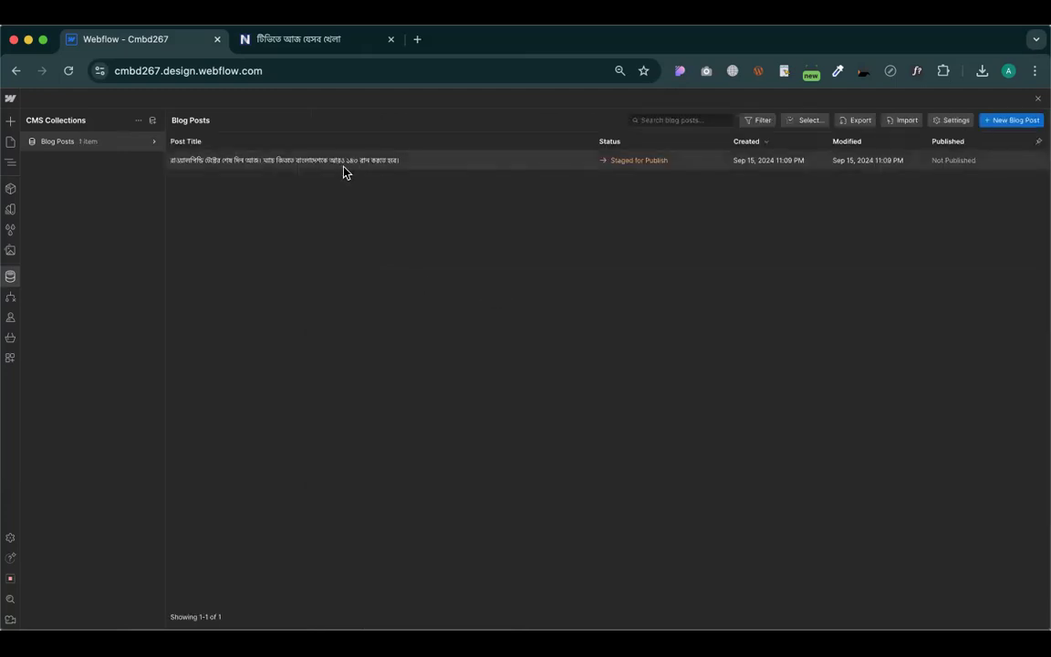
# Open the newly created blog post and examine its slug
pyautogui.click(343, 165)
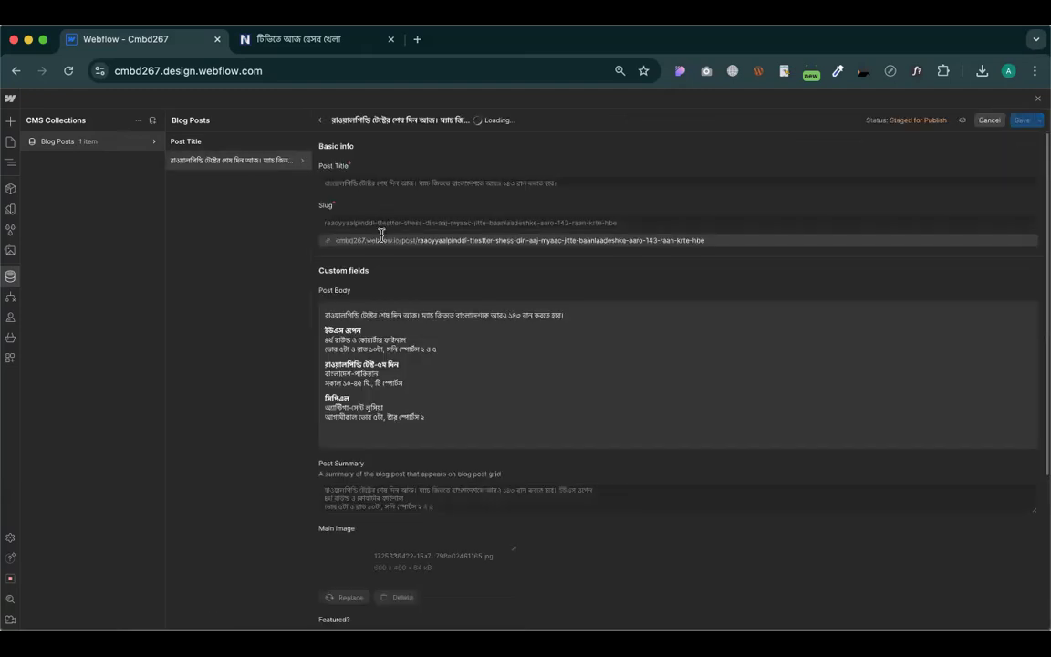
pyautogui.tripleClick(429, 223)
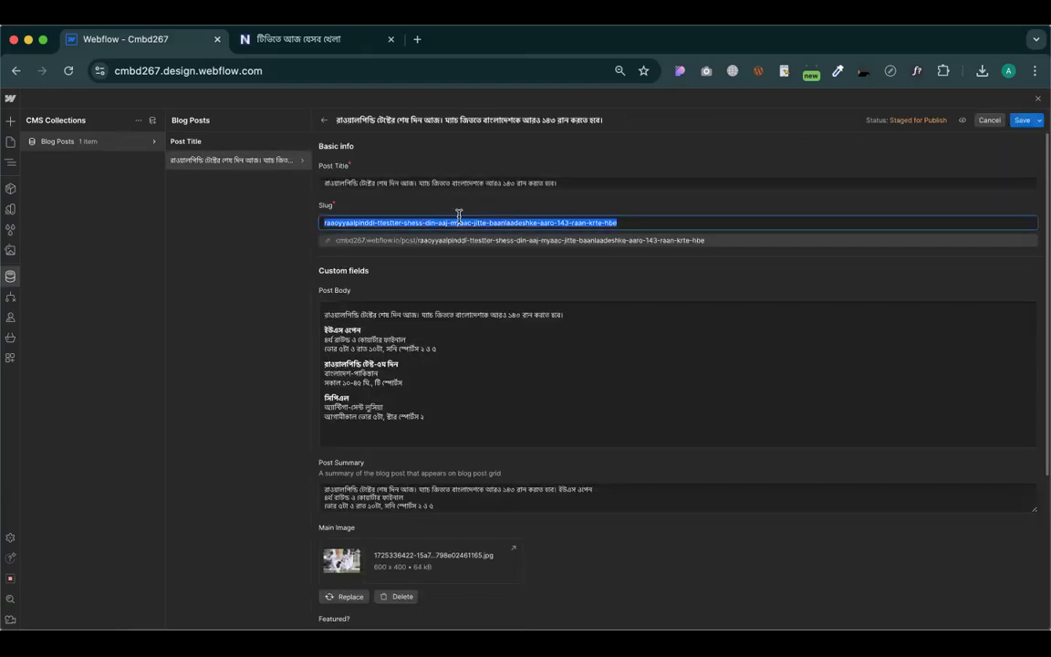
pyautogui.click(511, 220)
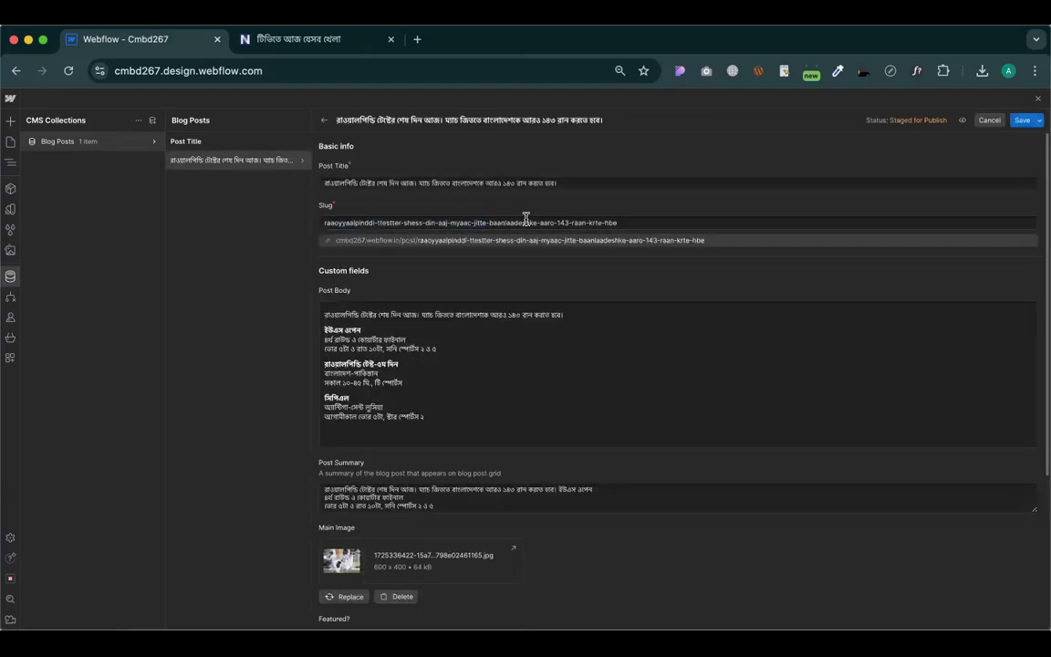
# Review the blog post's slug, then save the post and the Blog Posts collection's pending changes
pyautogui.tripleClick(525, 220)
pyautogui.click(564, 215)
pyautogui.tripleClick(518, 222)
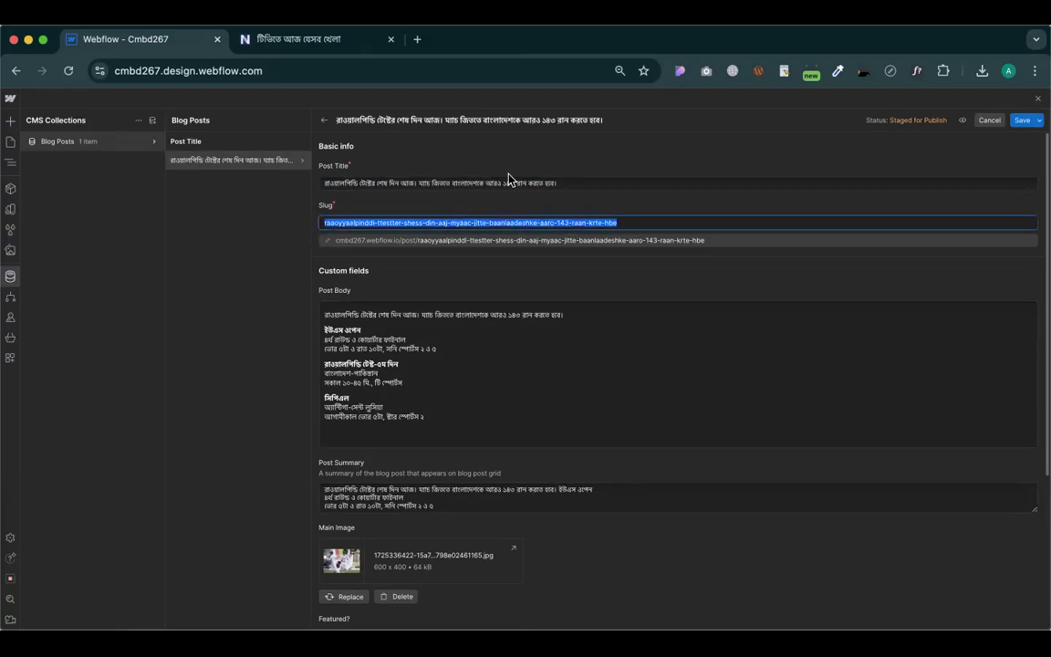
pyautogui.click(1021, 120)
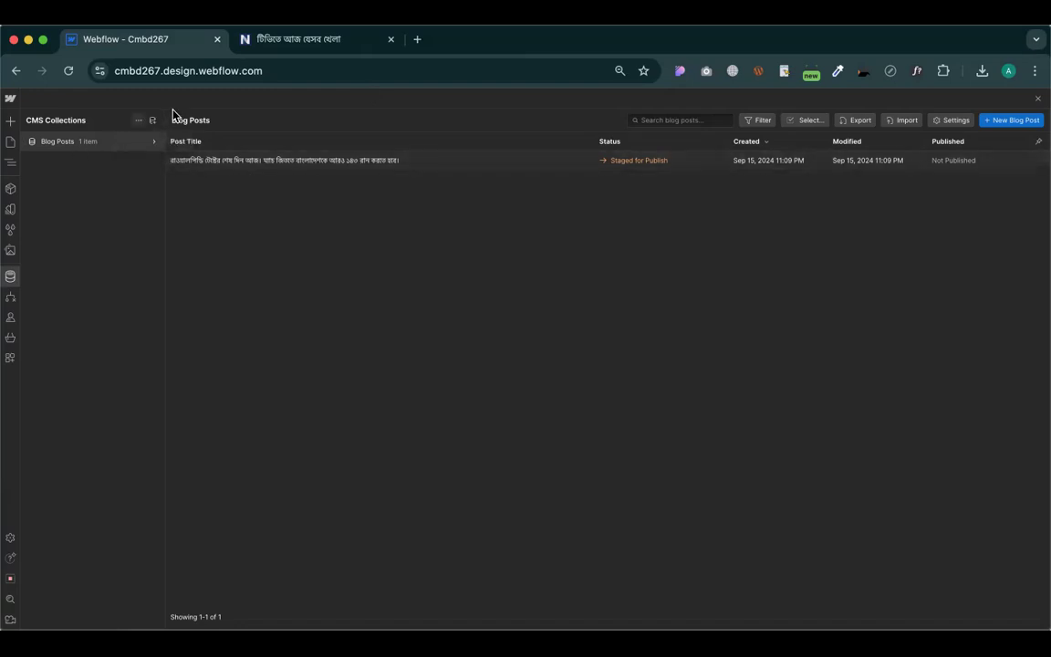
pyautogui.click(164, 184)
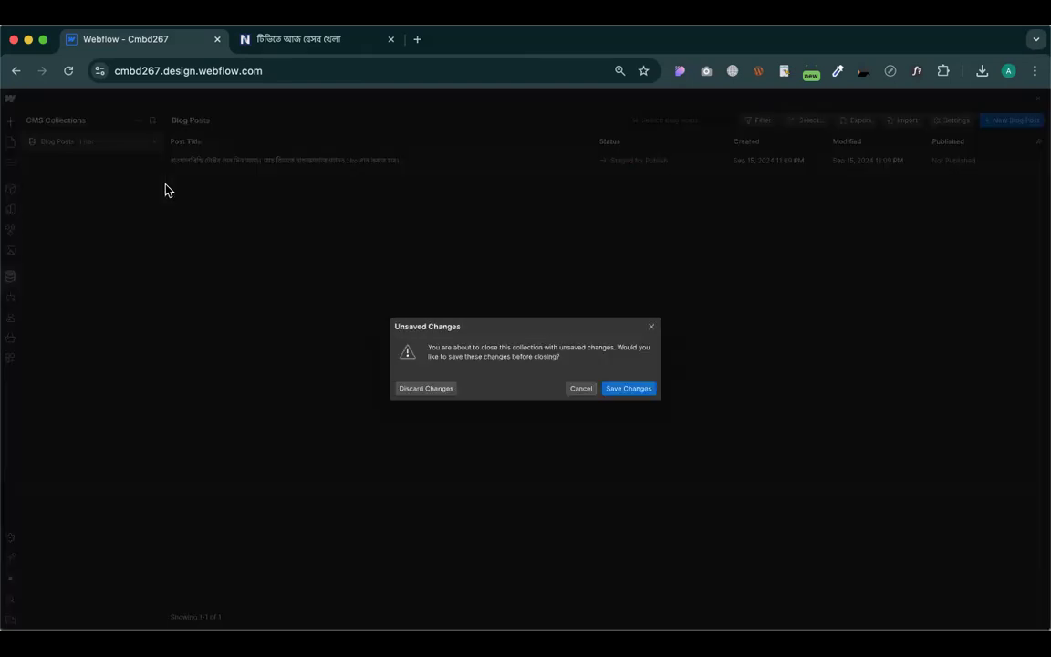
pyautogui.click(622, 391)
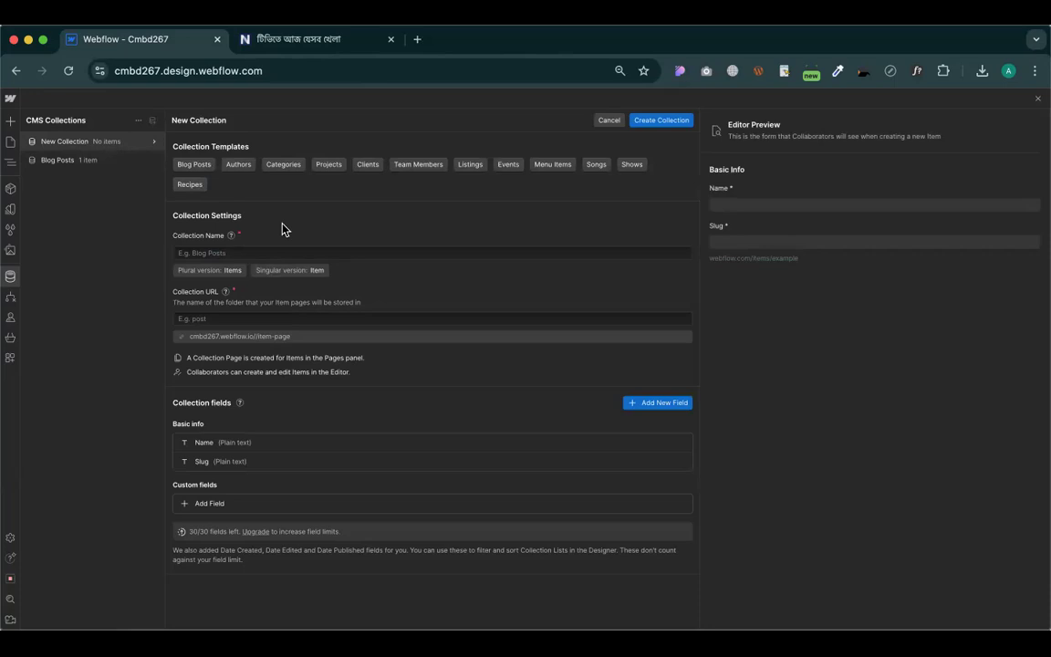
# Create a Categories collection from the Categories template, with Main Image as its only custom field
pyautogui.click(285, 166)
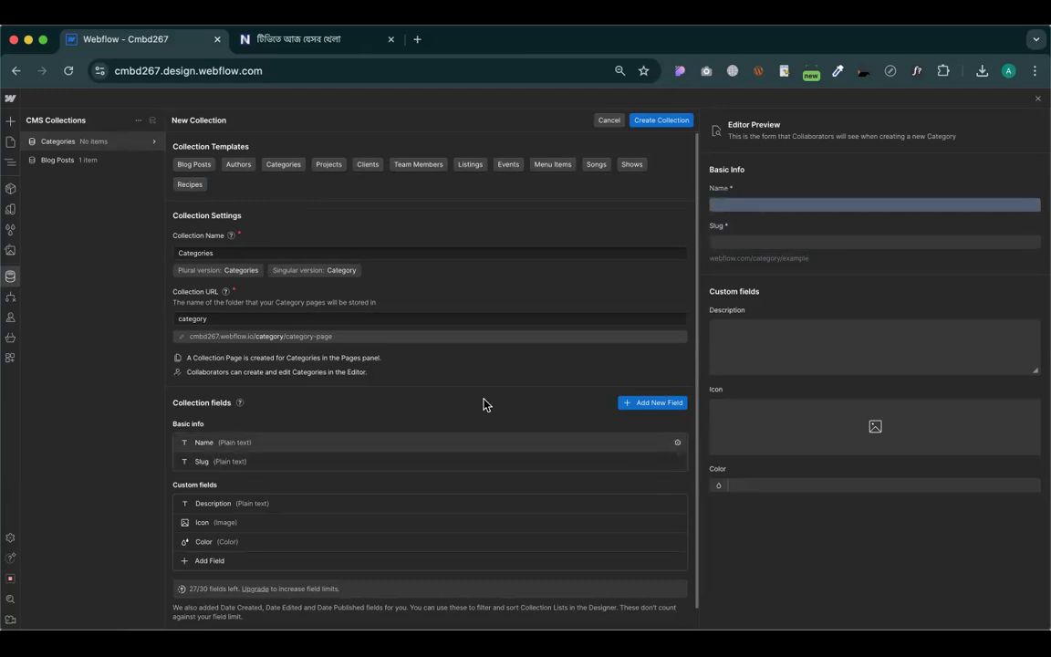
pyautogui.scroll(-1, 301, 401)
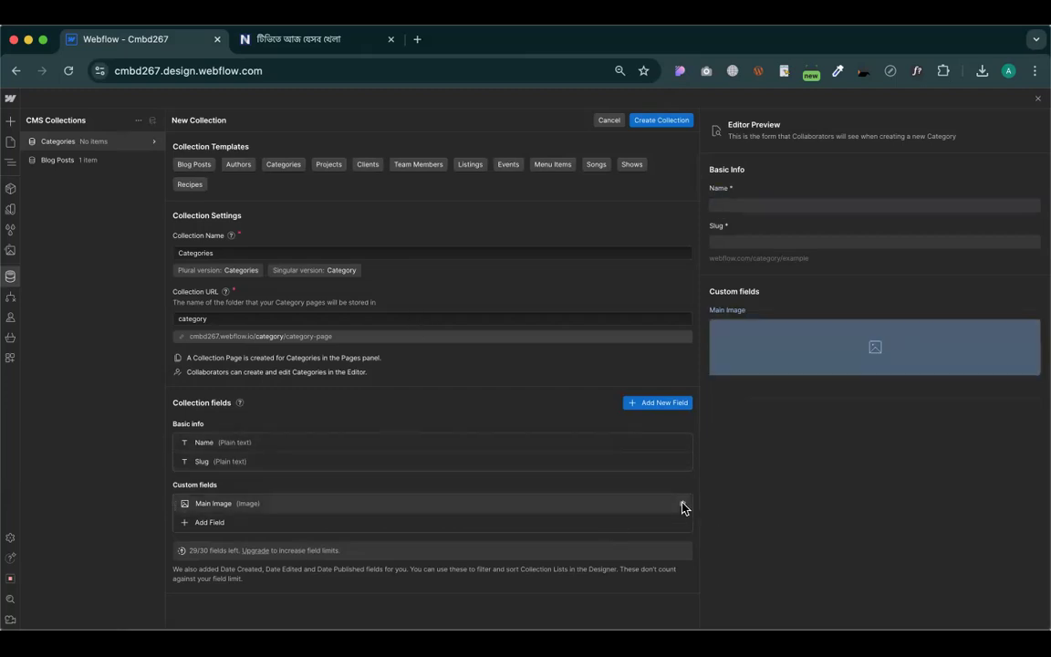
pyautogui.click(498, 490)
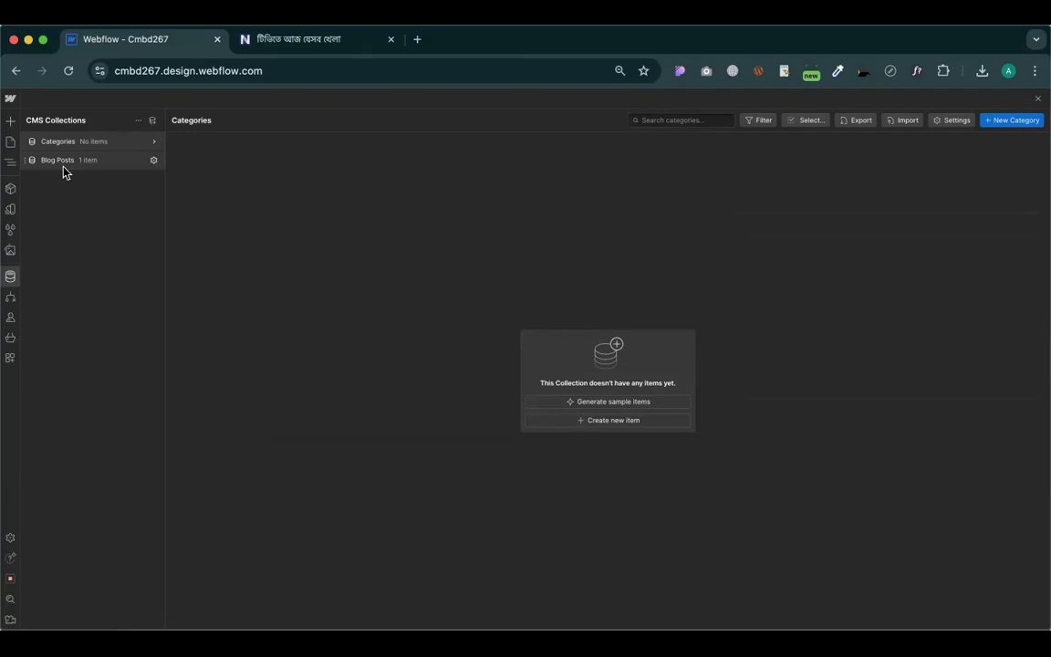
# Add a multi-reference field labelled Posts that references Blog Posts to the Categories collection, and save the collection
pyautogui.click(124, 146)
pyautogui.click(119, 146)
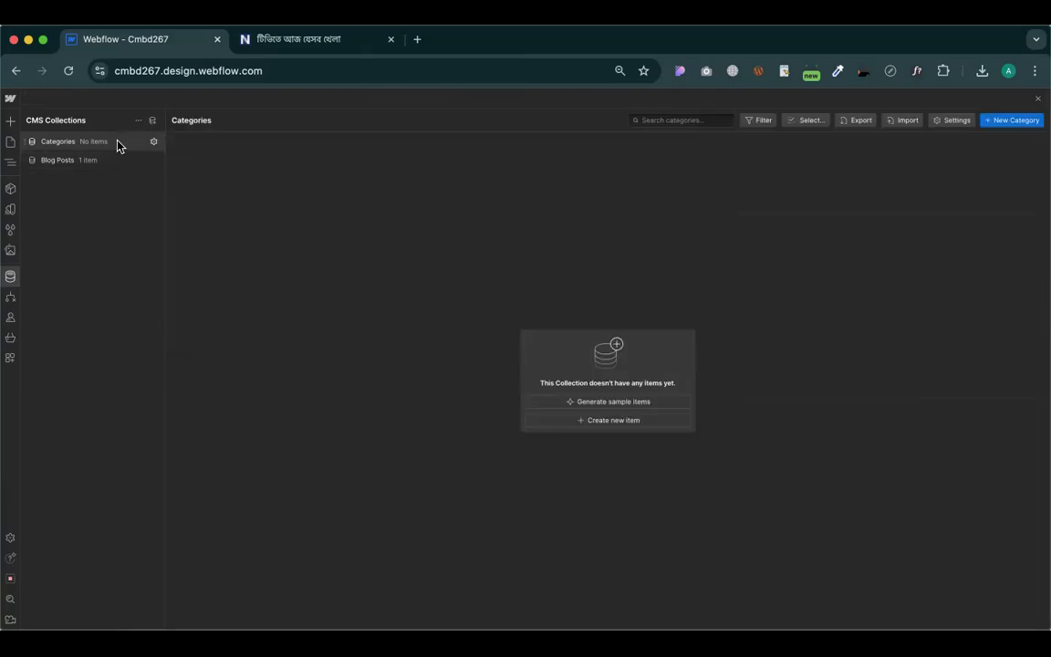
pyautogui.click(153, 146)
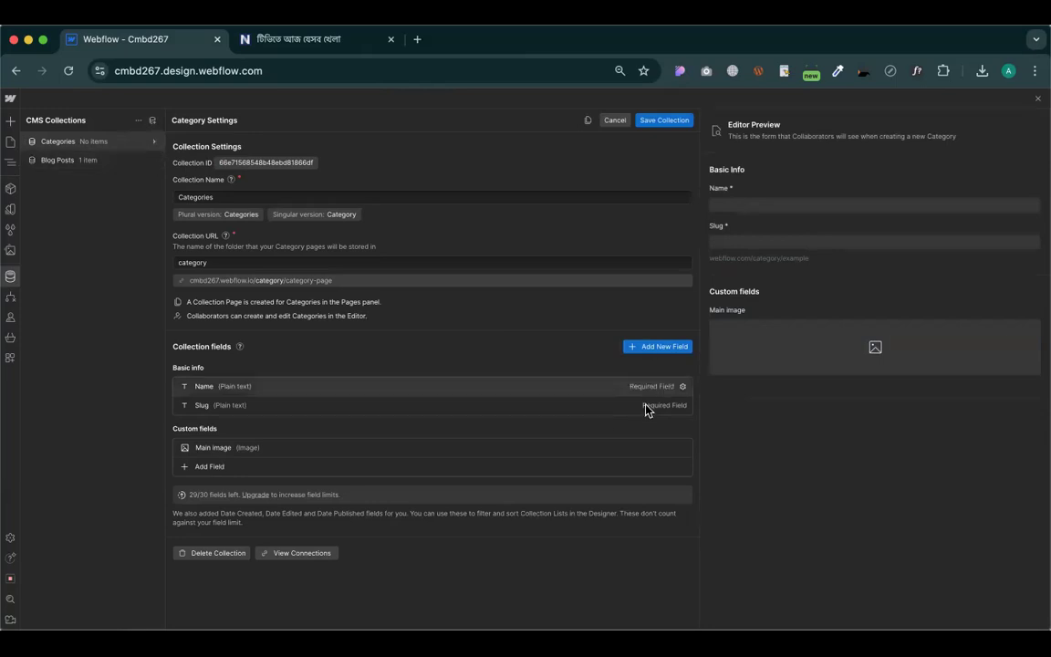
pyautogui.click(667, 346)
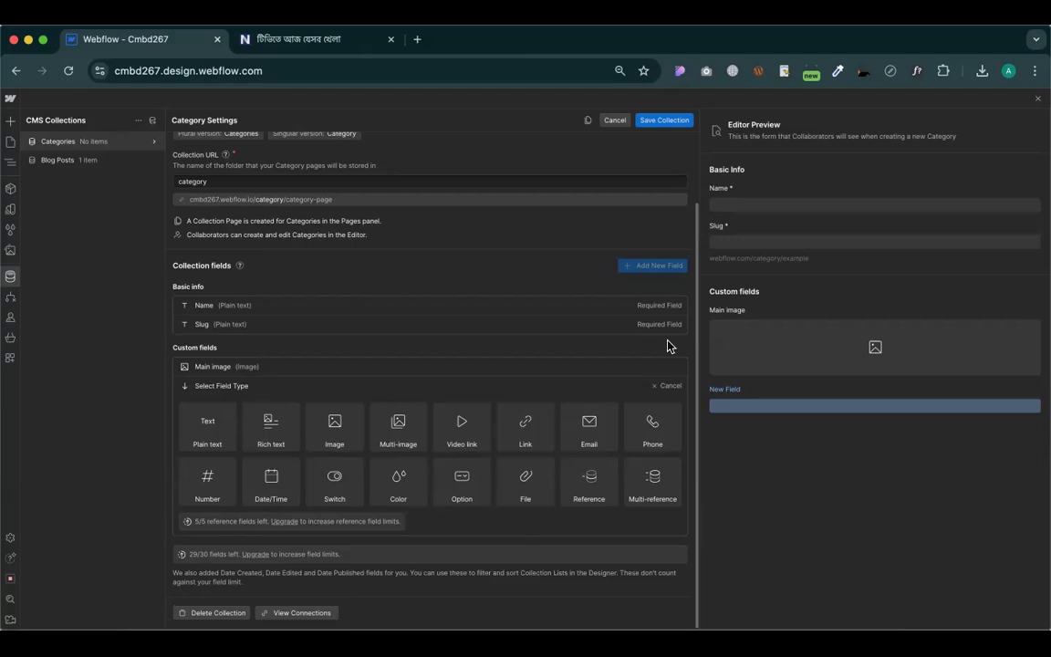
pyautogui.moveTo(680, 511)
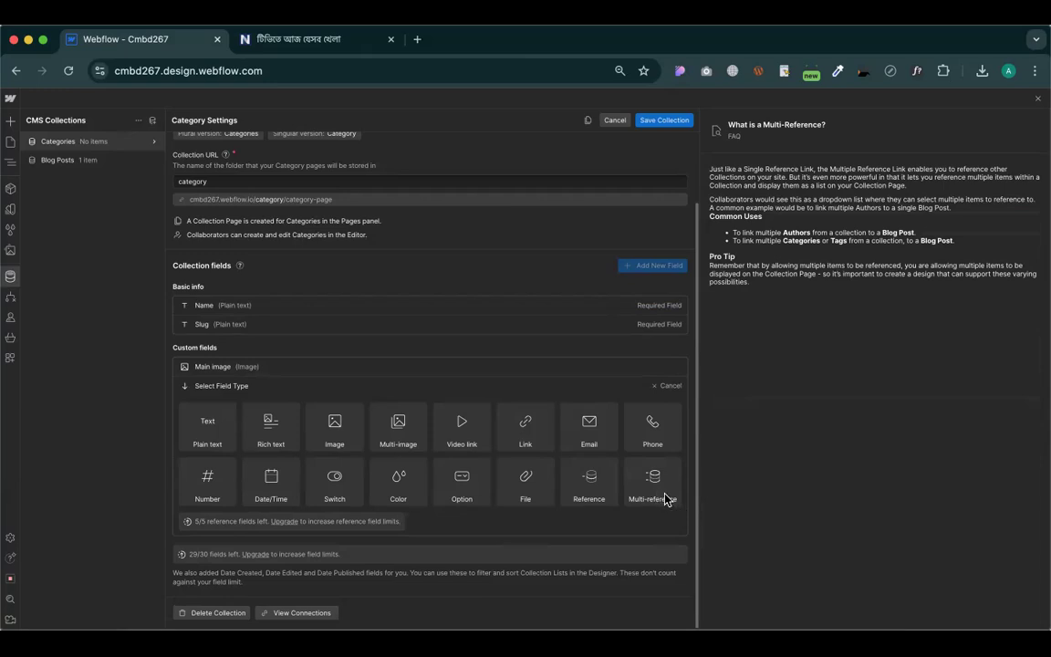
pyautogui.click(654, 493)
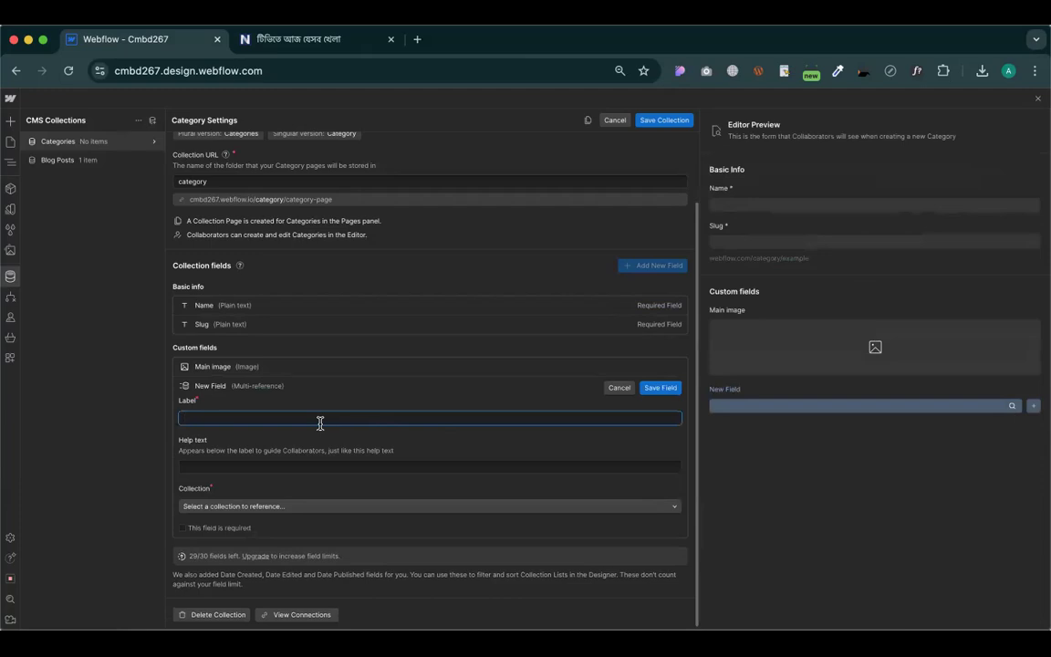
pyautogui.write('Posts')
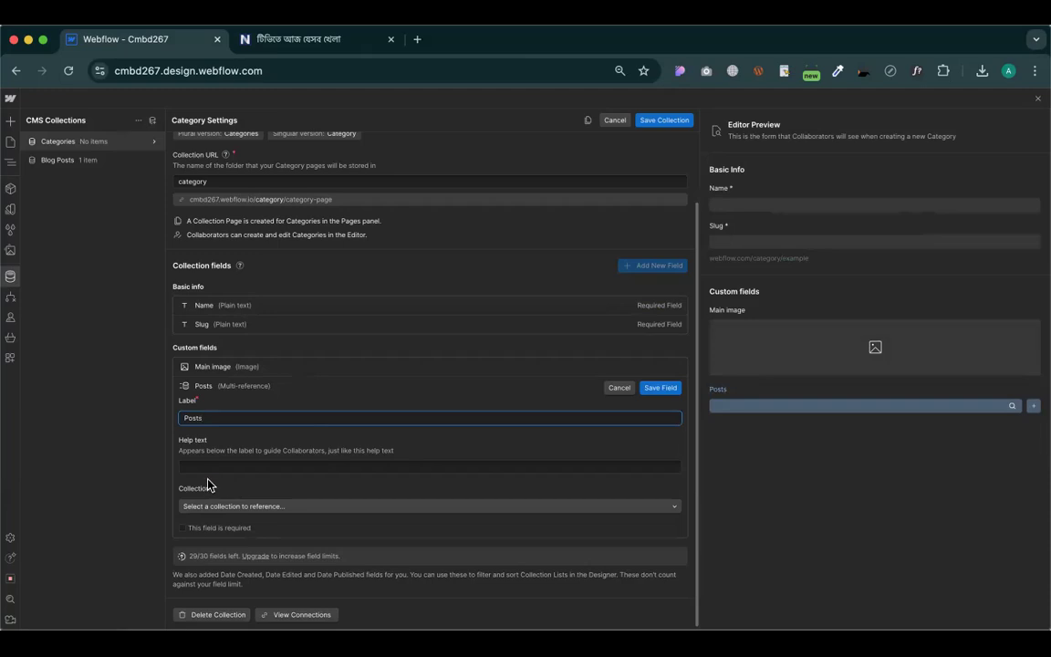
pyautogui.click(209, 506)
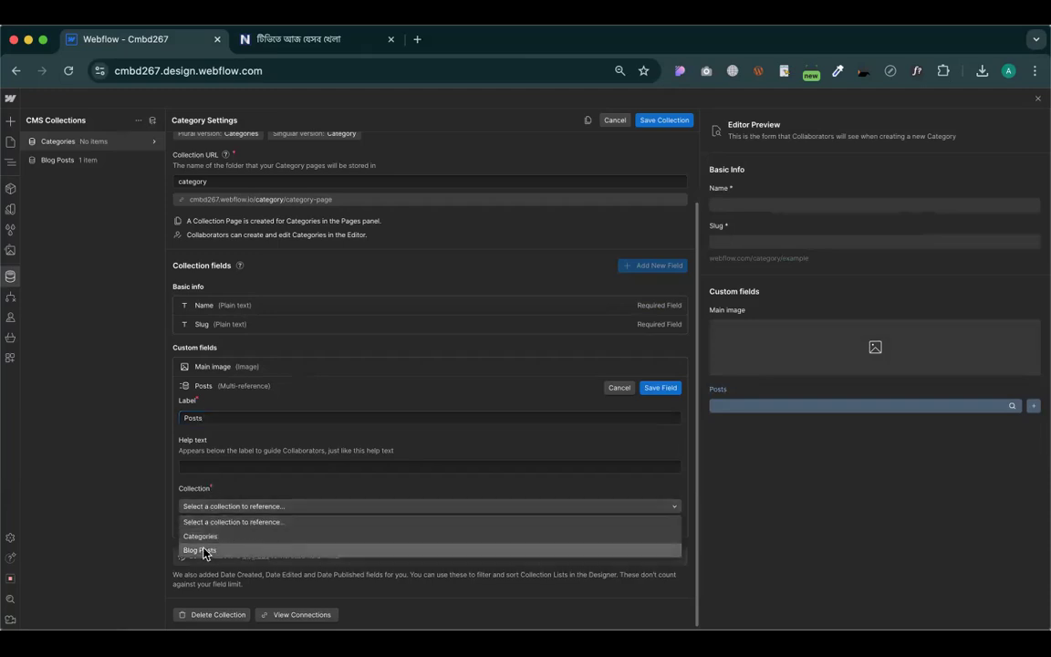
pyautogui.click(202, 551)
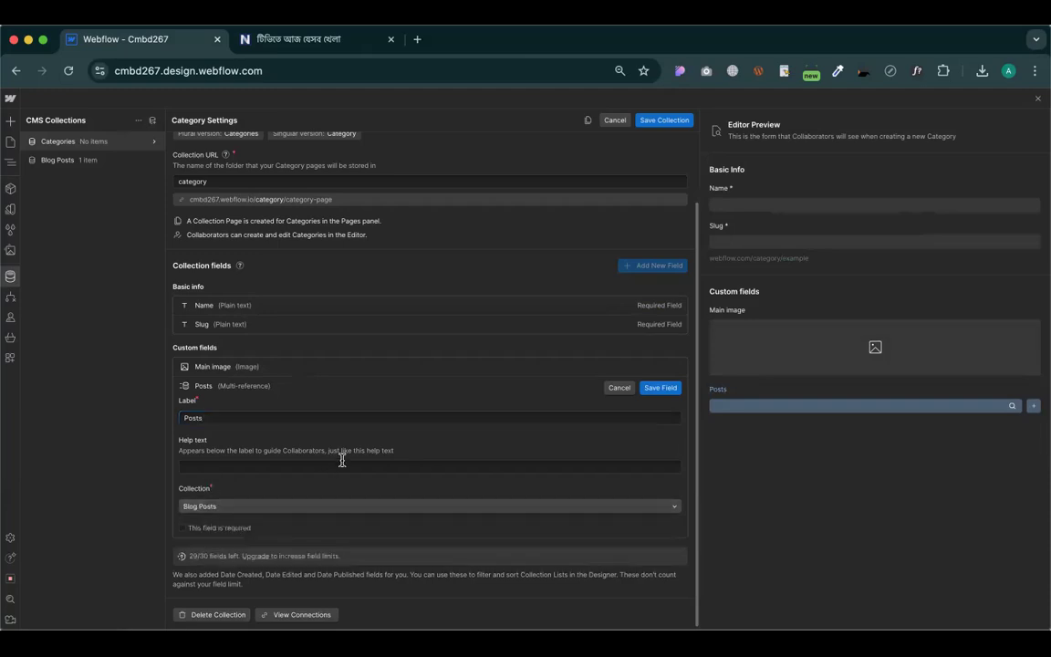
pyautogui.click(660, 387)
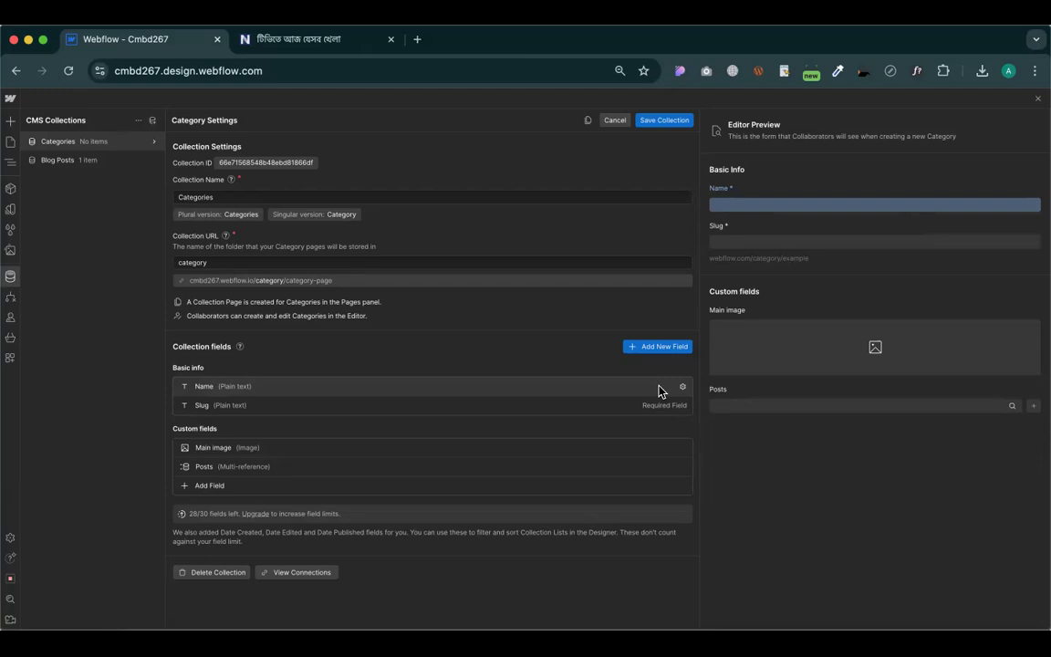
pyautogui.click(654, 123)
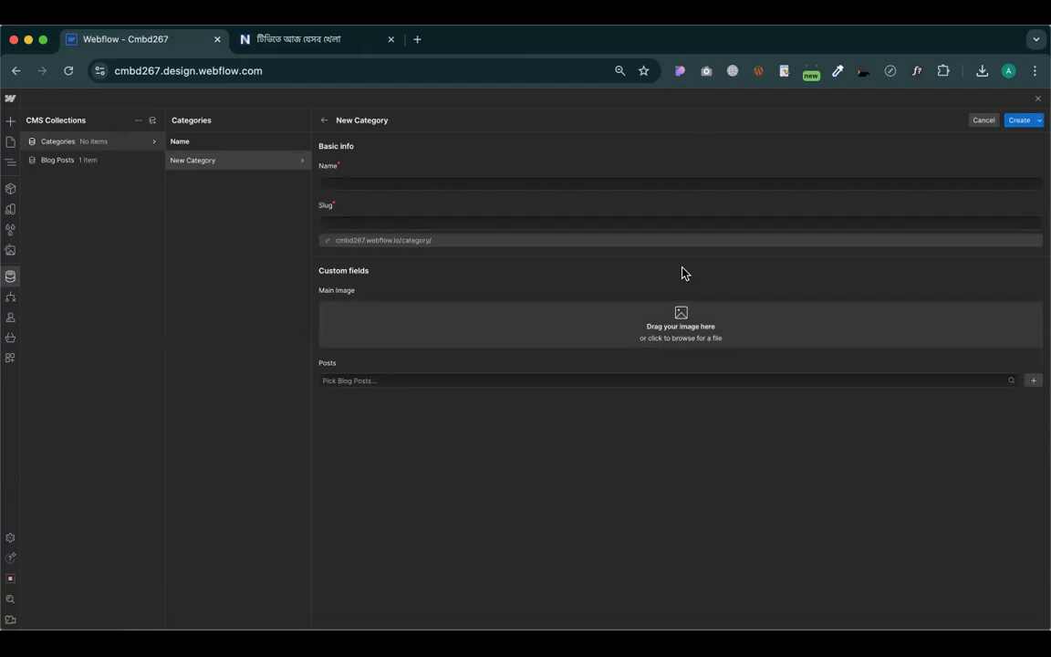
# Name the new category Sports and upload an Unsplash photo as its Main Image
pyautogui.click(459, 185)
pyautogui.write('Sports')
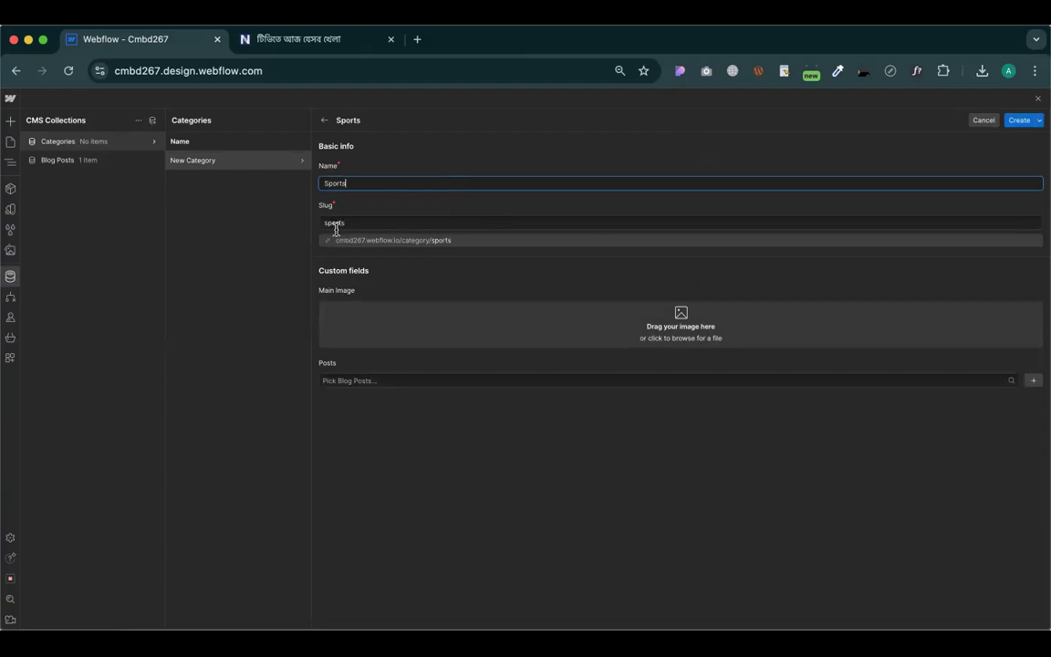
pyautogui.click(429, 288)
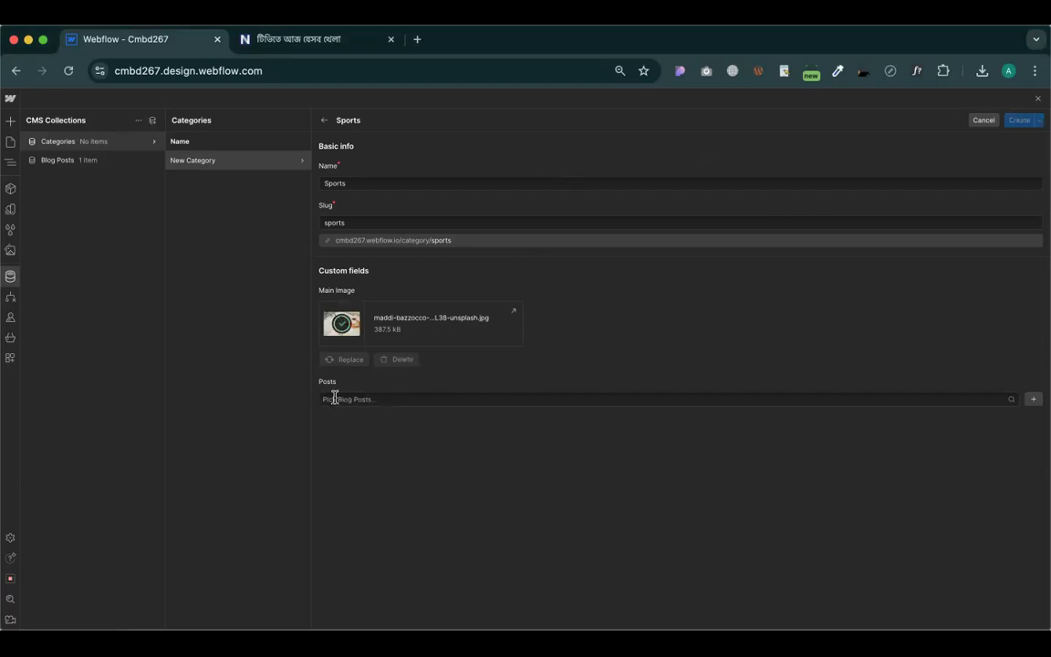
# Add the existing blog post to the Sports category's Posts field and create the category
pyautogui.click(421, 400)
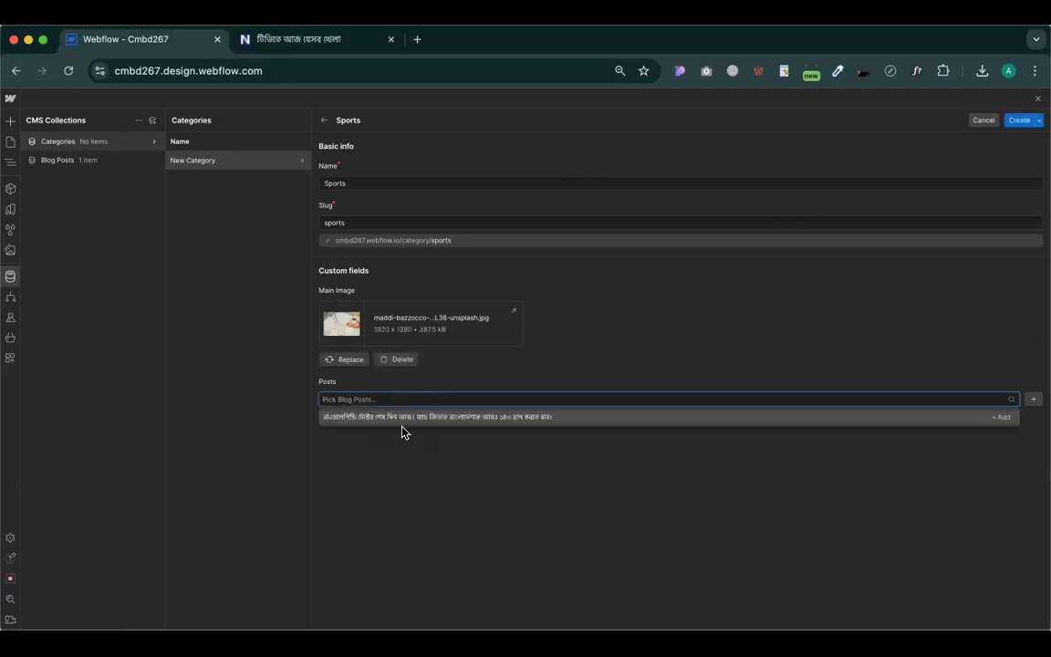
pyautogui.write('sport')
pyautogui.press('super+a')
pyautogui.press('BackSpace')
pyautogui.click(467, 419)
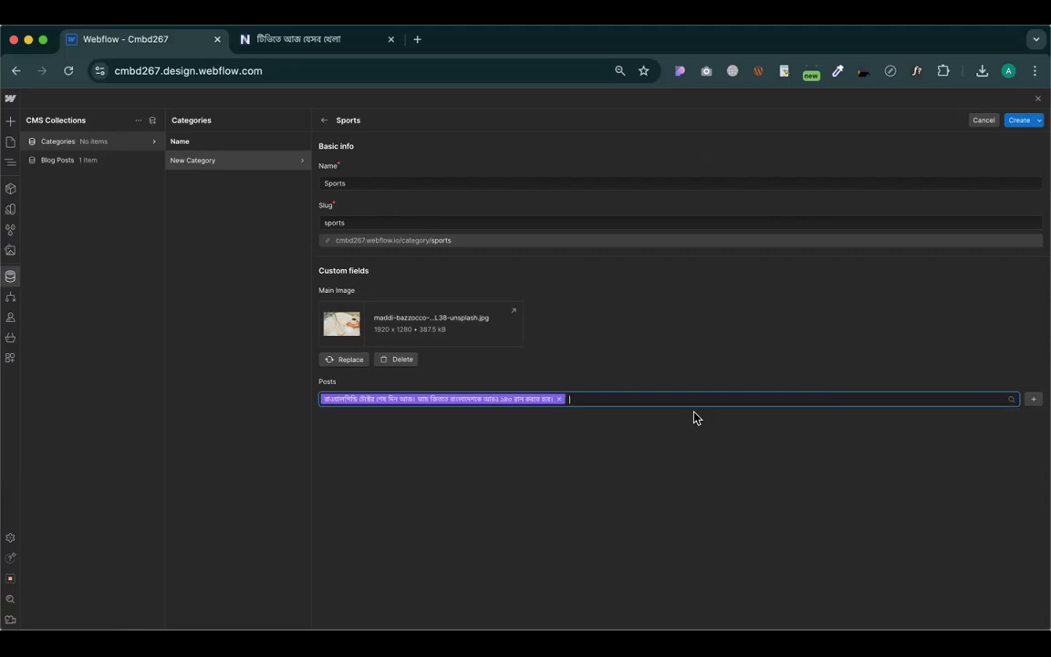
pyautogui.click(1019, 124)
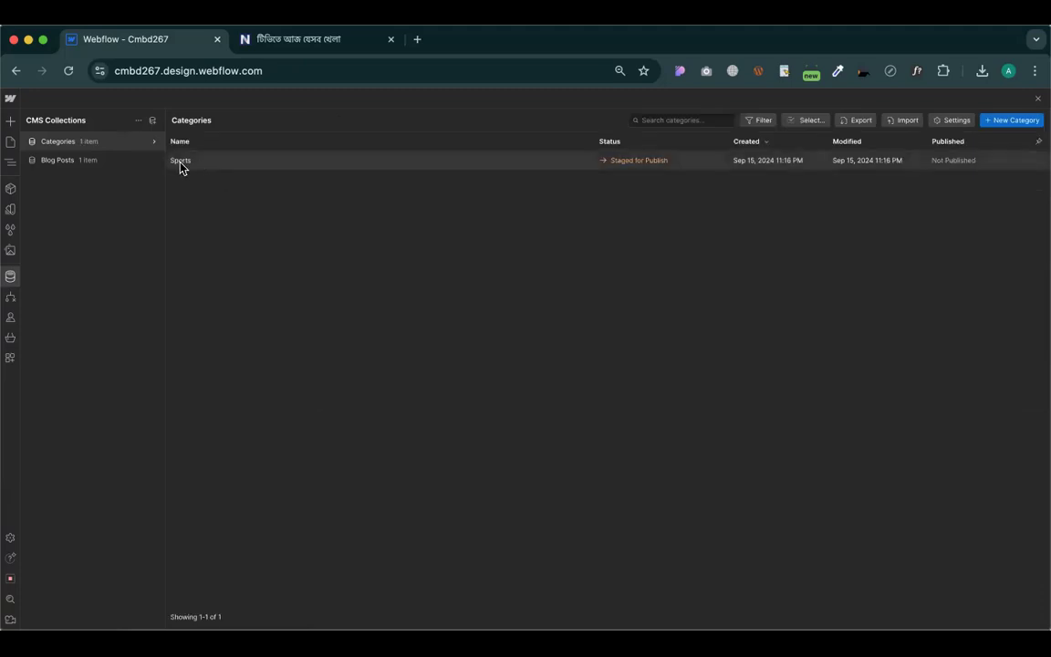
# Add a reference field labelled Categori that references Categories to the Blog Posts collection, and save it
pyautogui.click(64, 160)
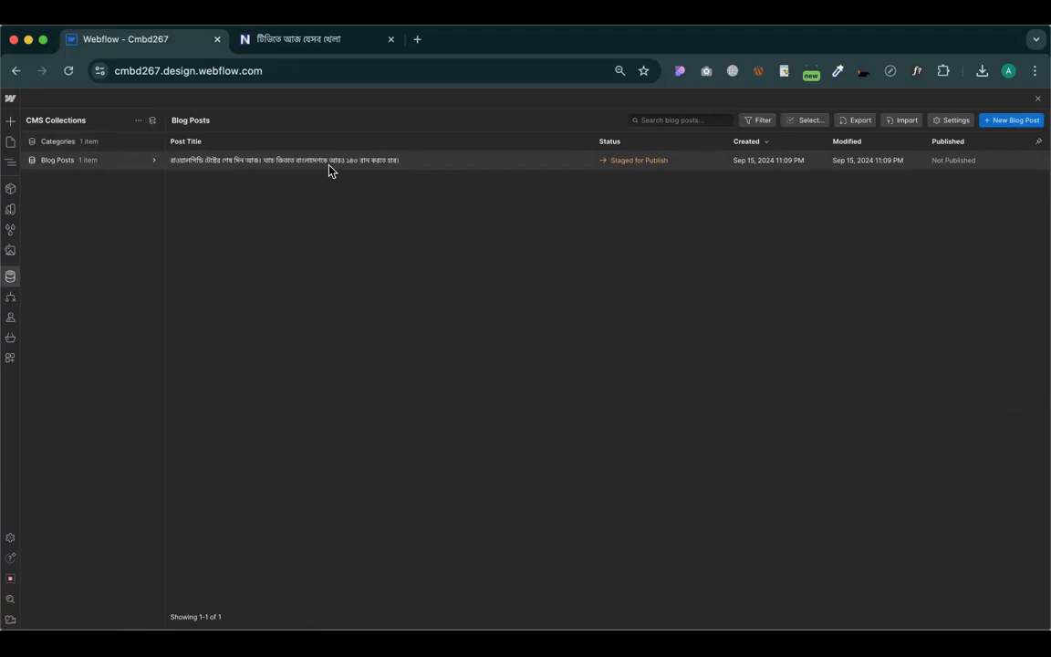
pyautogui.click(154, 161)
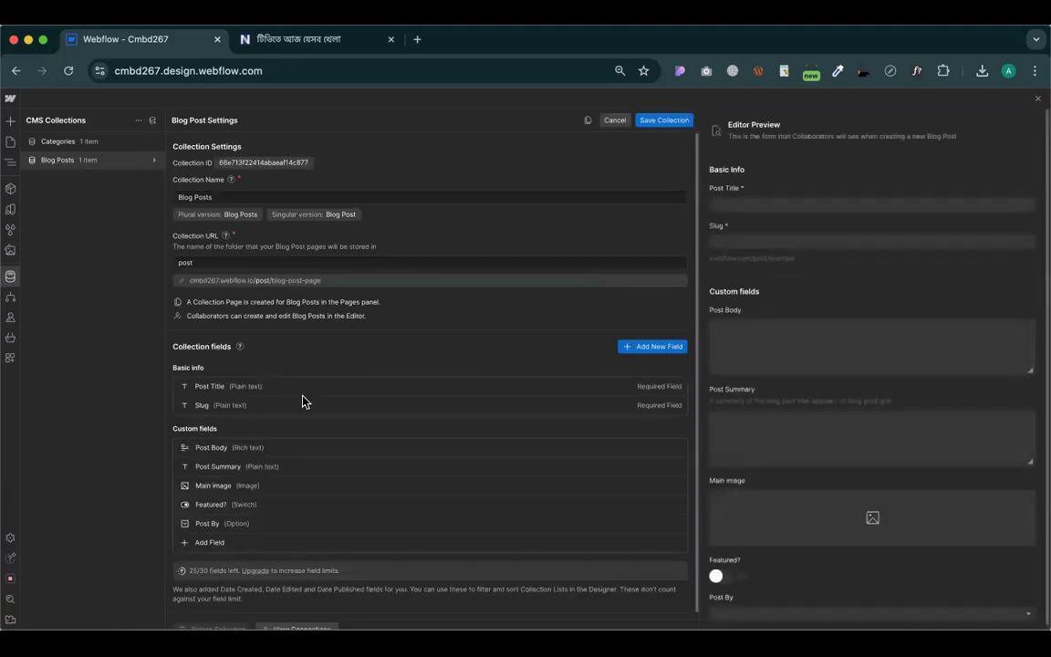
pyautogui.scroll(-1, 272, 356)
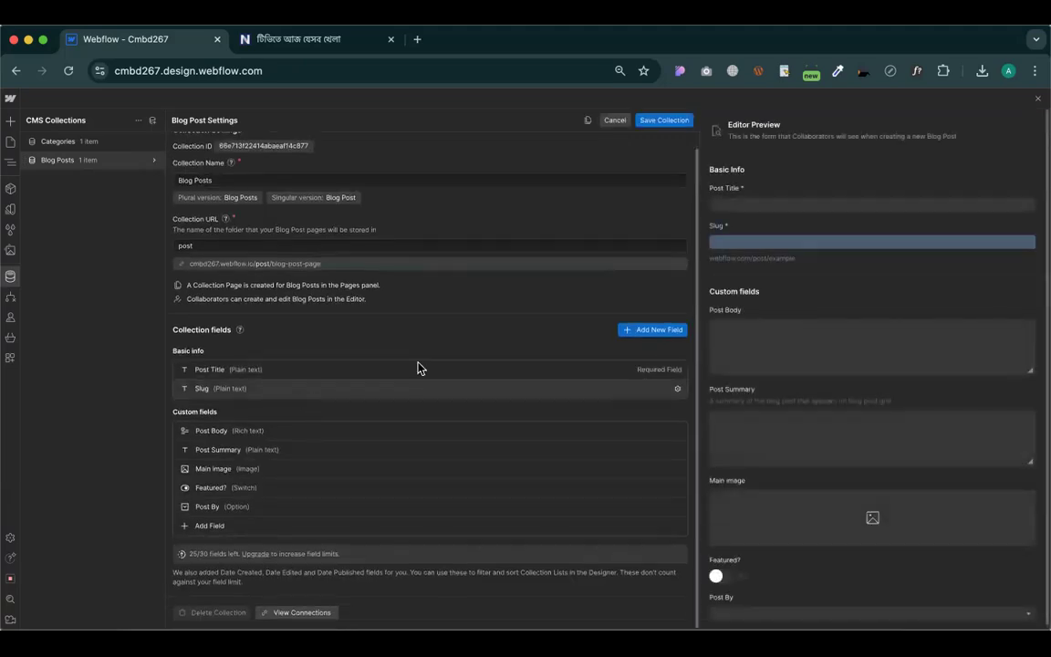
pyautogui.click(643, 332)
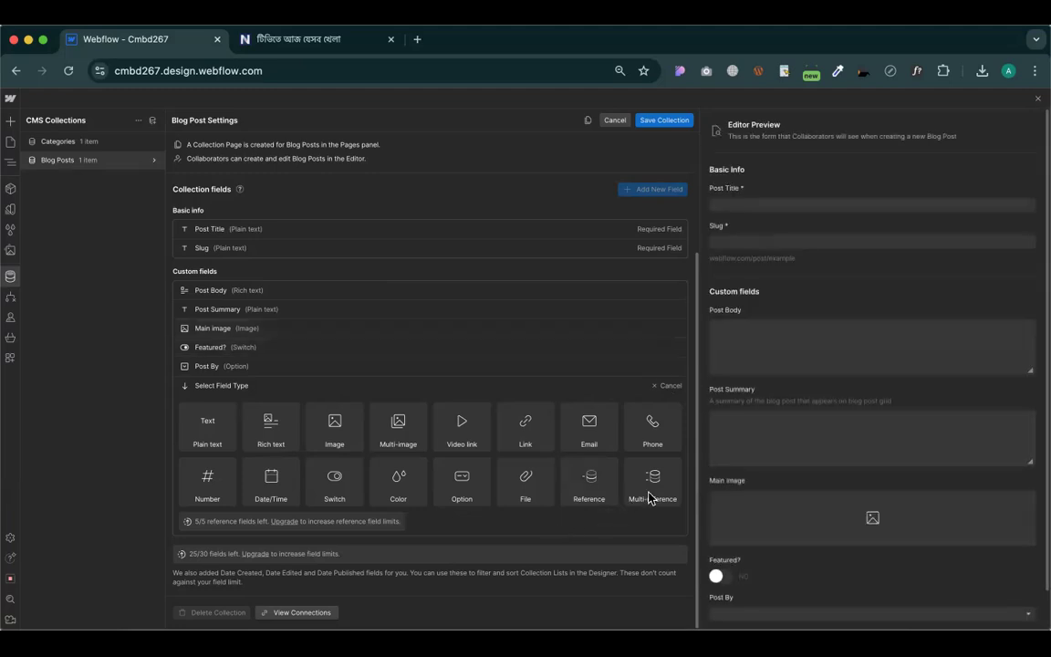
pyautogui.moveTo(659, 500)
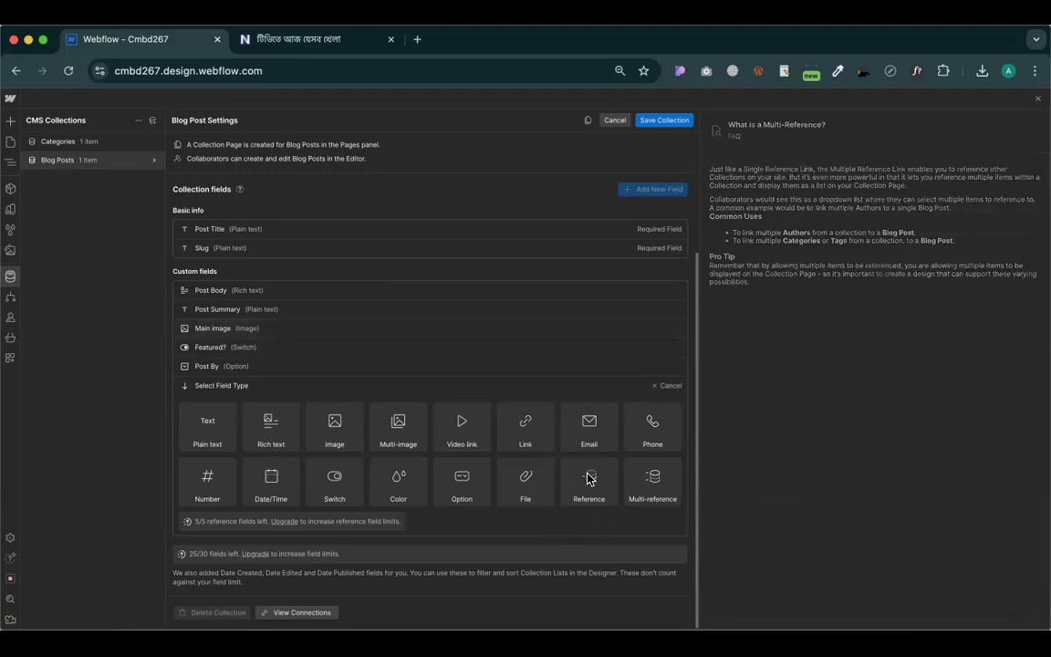
pyautogui.moveTo(589, 486)
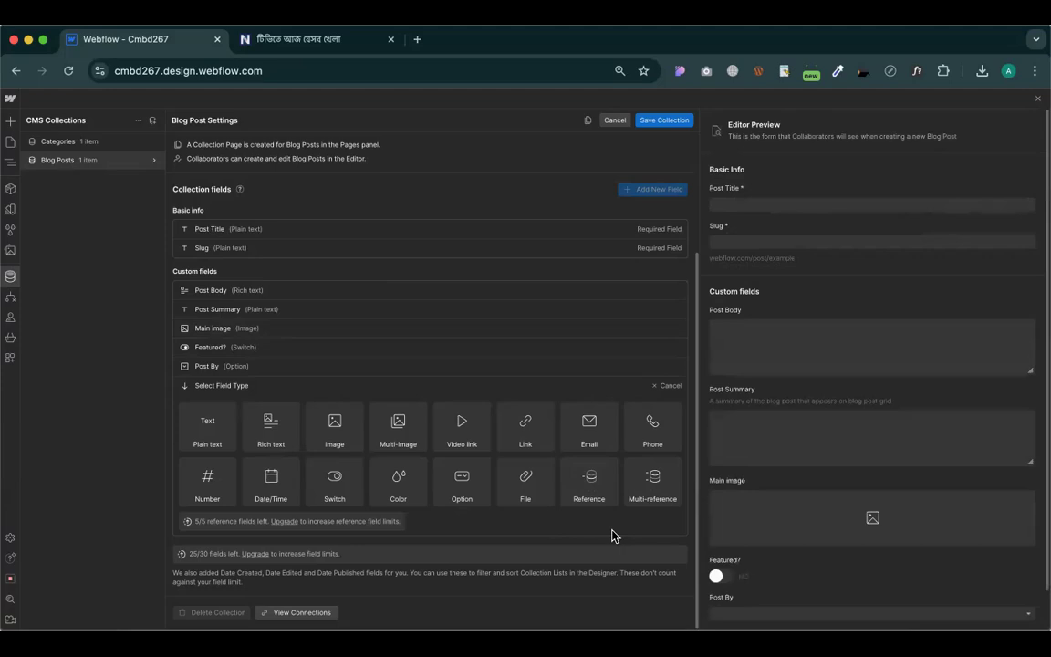
pyautogui.click(588, 483)
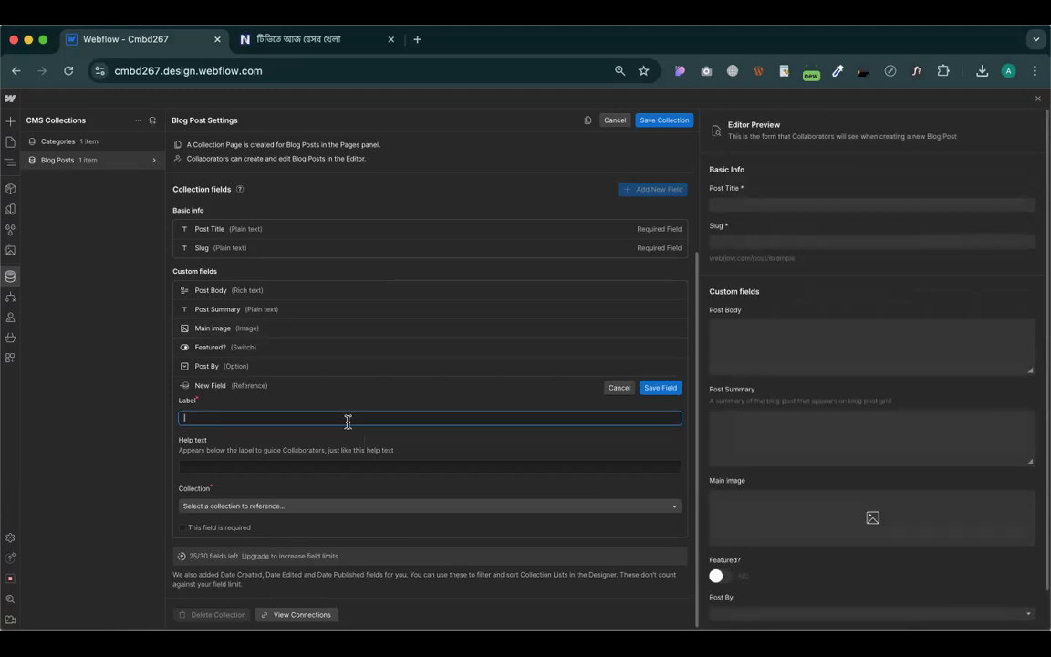
pyautogui.write('Categori')
pyautogui.click(260, 507)
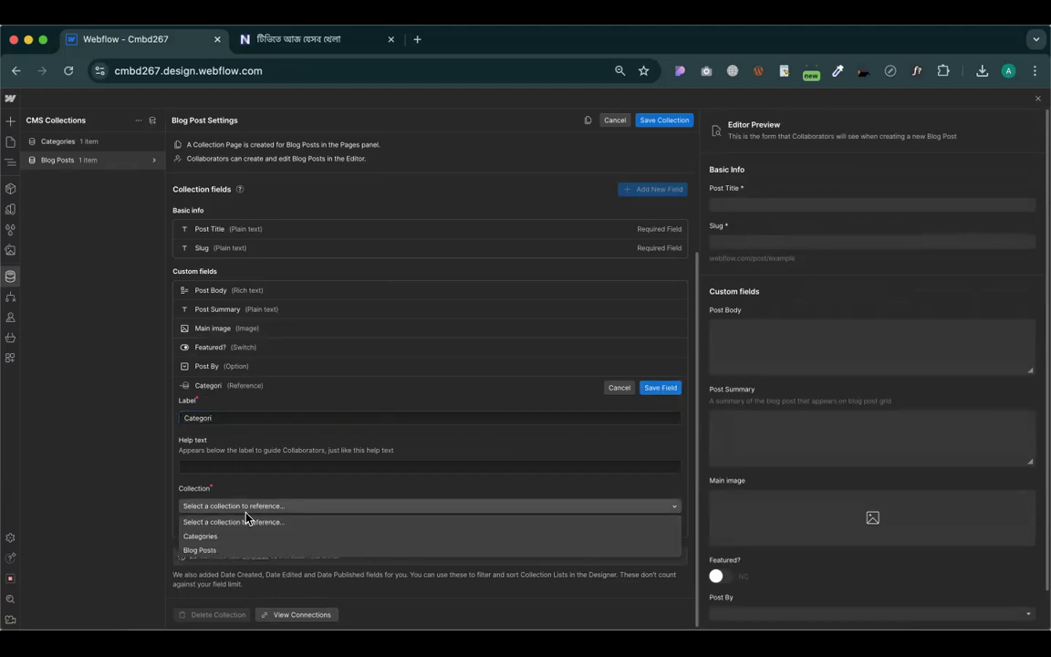
pyautogui.click(202, 538)
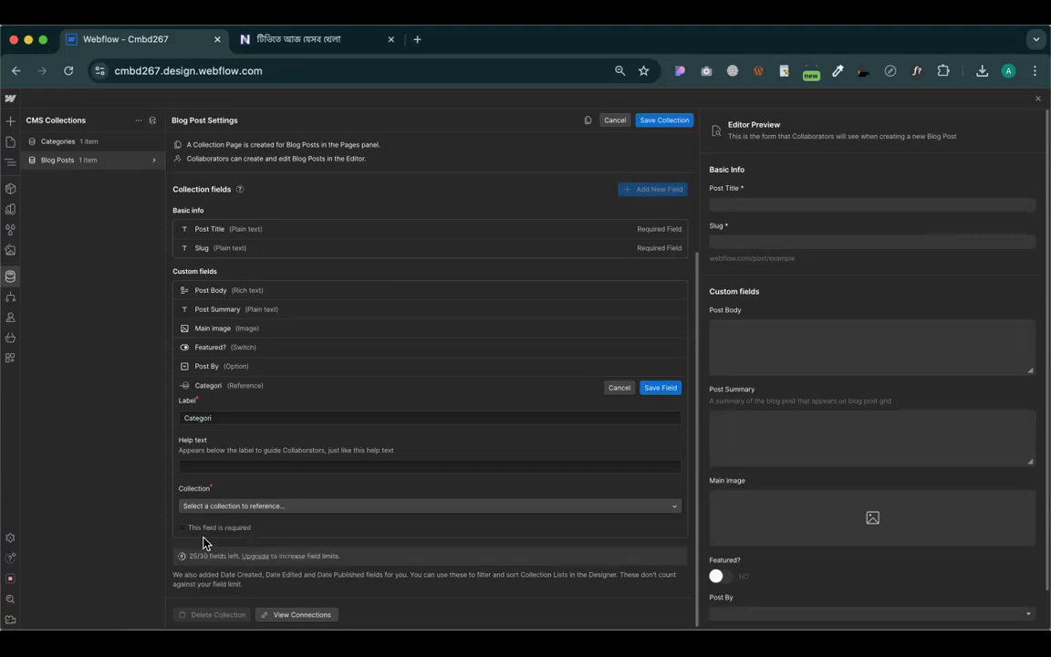
pyautogui.click(661, 387)
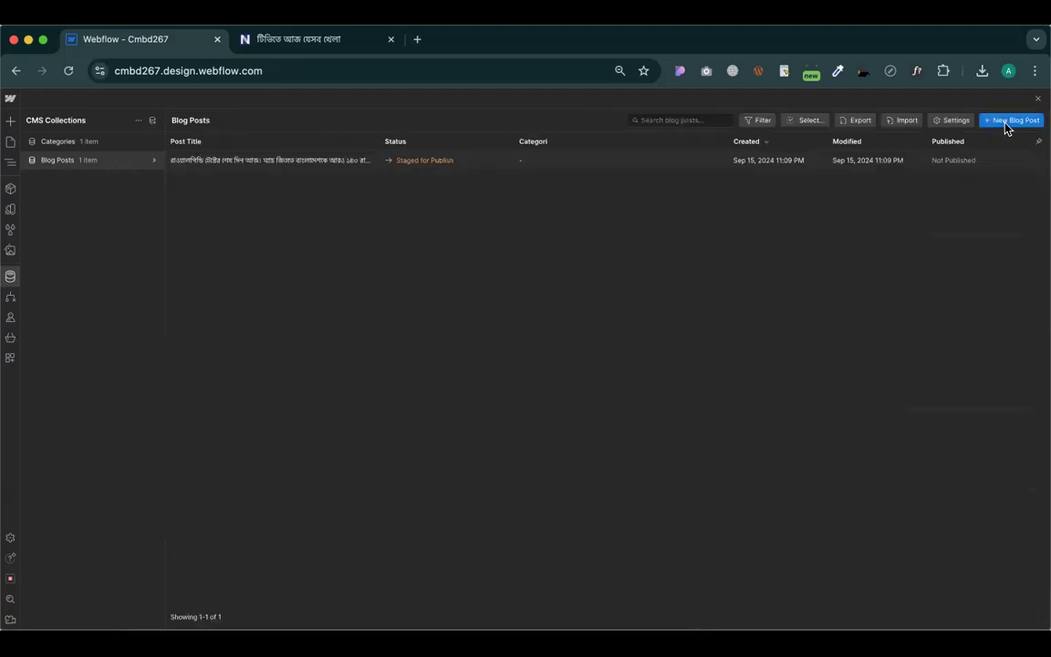
# Start a new blog post and set its Categori field to Sports
pyautogui.click(1009, 120)
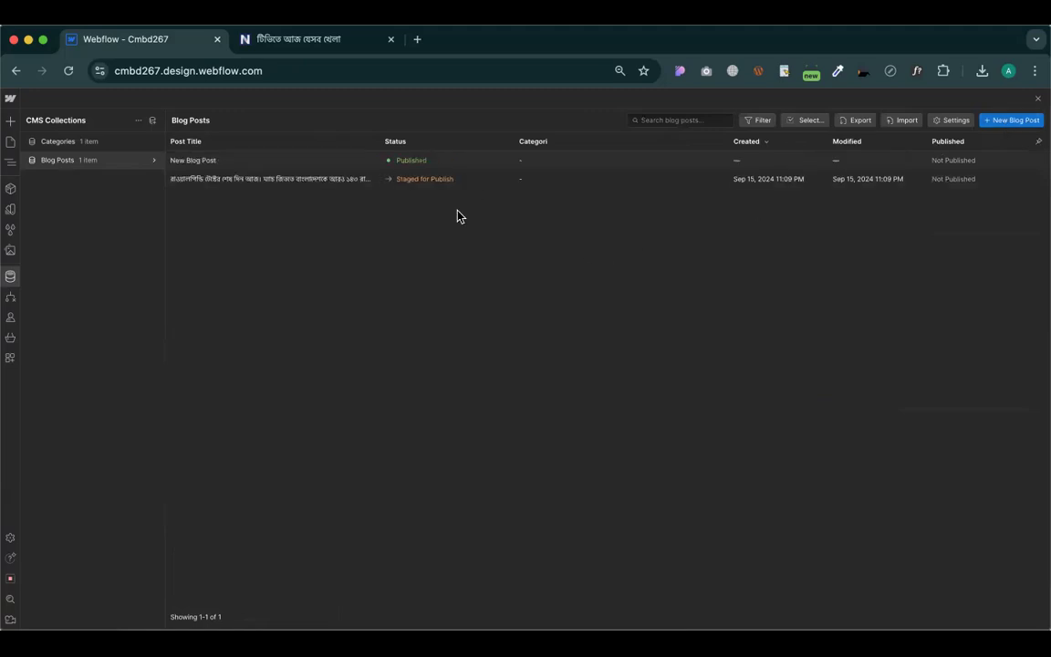
pyautogui.scroll(-1, 454, 402)
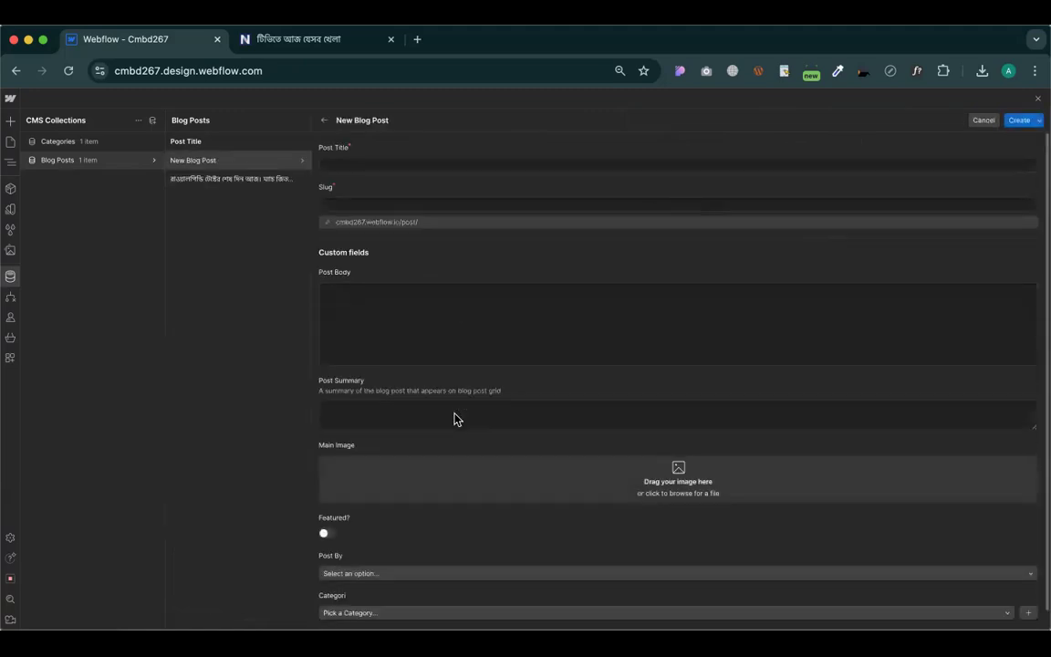
pyautogui.click(347, 615)
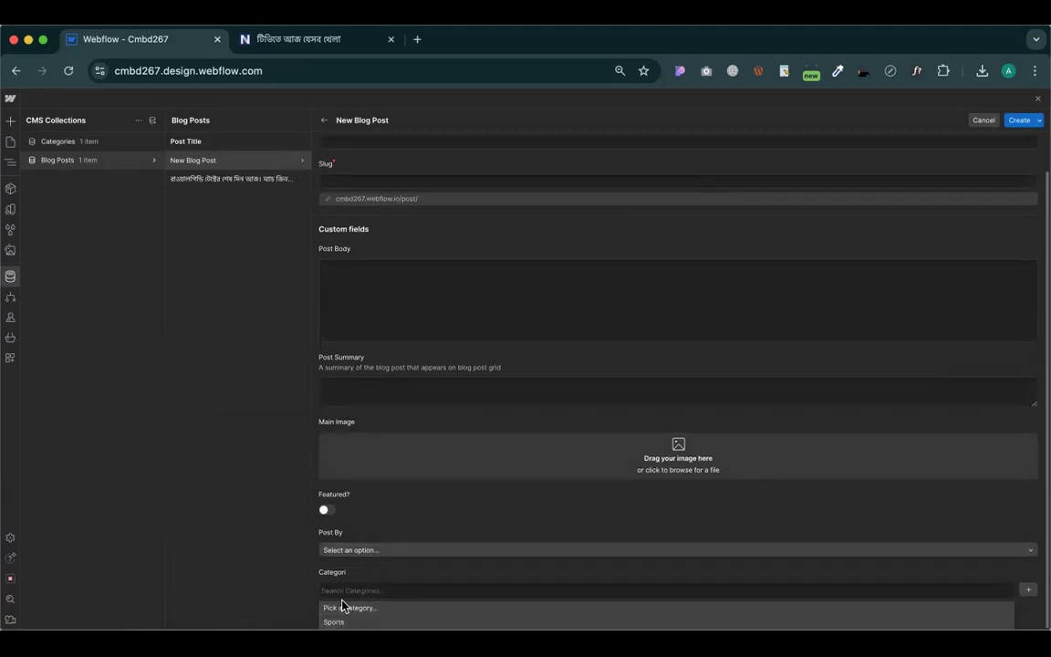
pyautogui.click(335, 621)
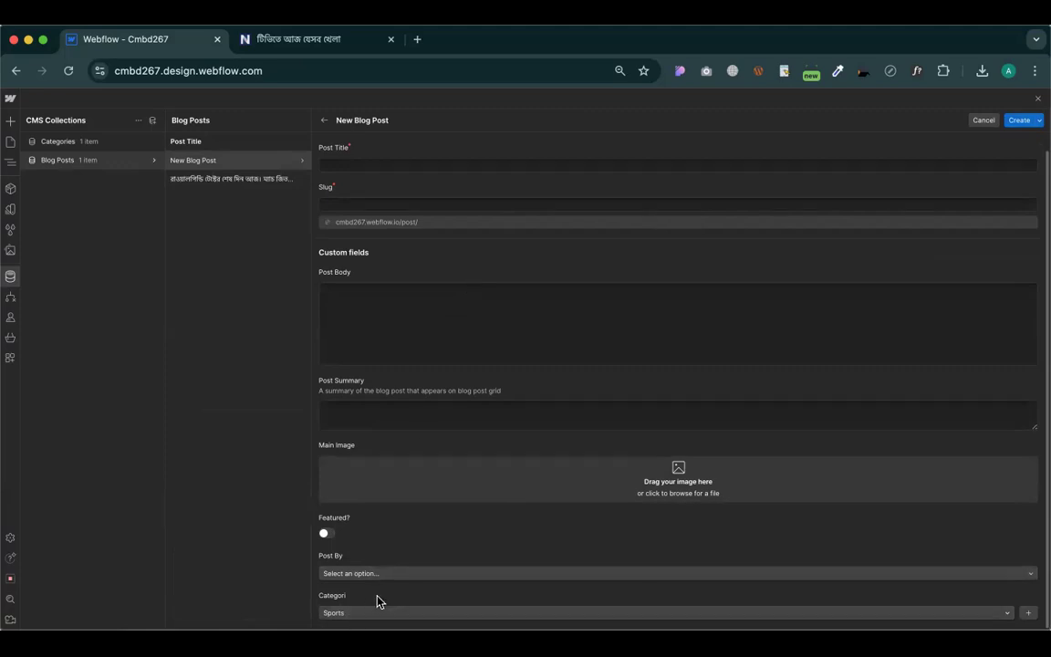
# Create a new category named Bangladesh directly from the new post's Categori field
pyautogui.click(1030, 614)
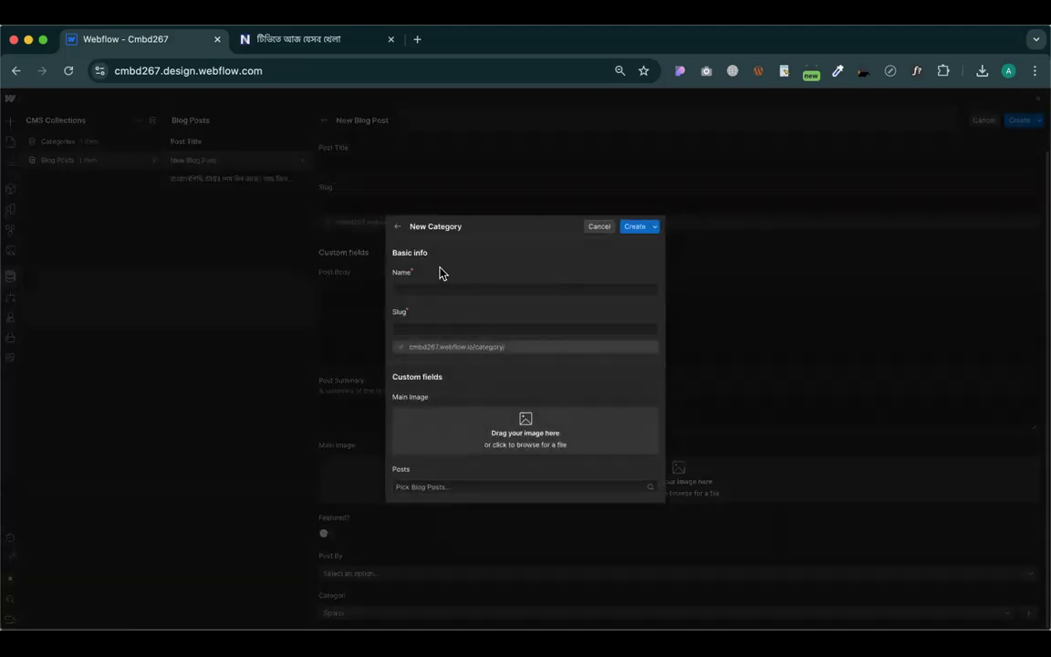
pyautogui.click(396, 289)
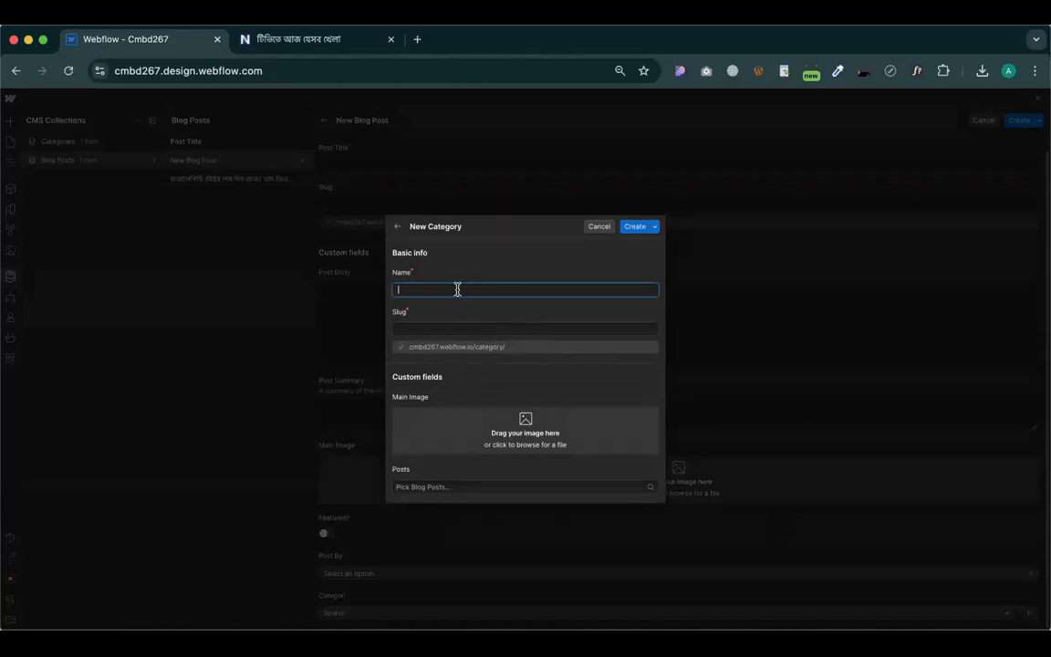
pyautogui.write('Bangladesh')
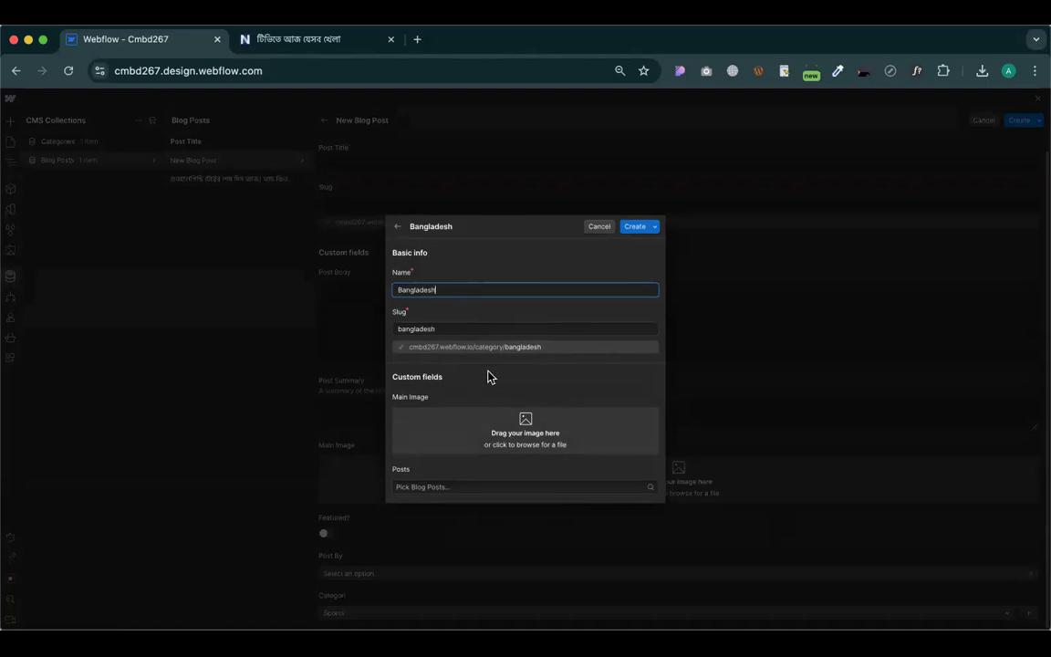
pyautogui.click(508, 438)
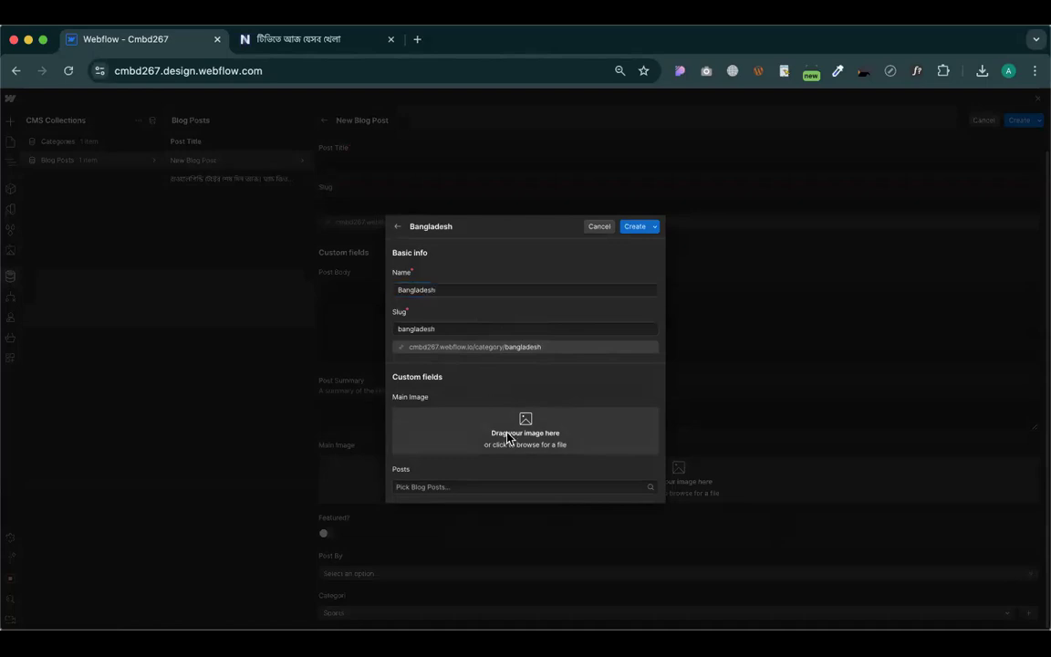
pyautogui.click(642, 228)
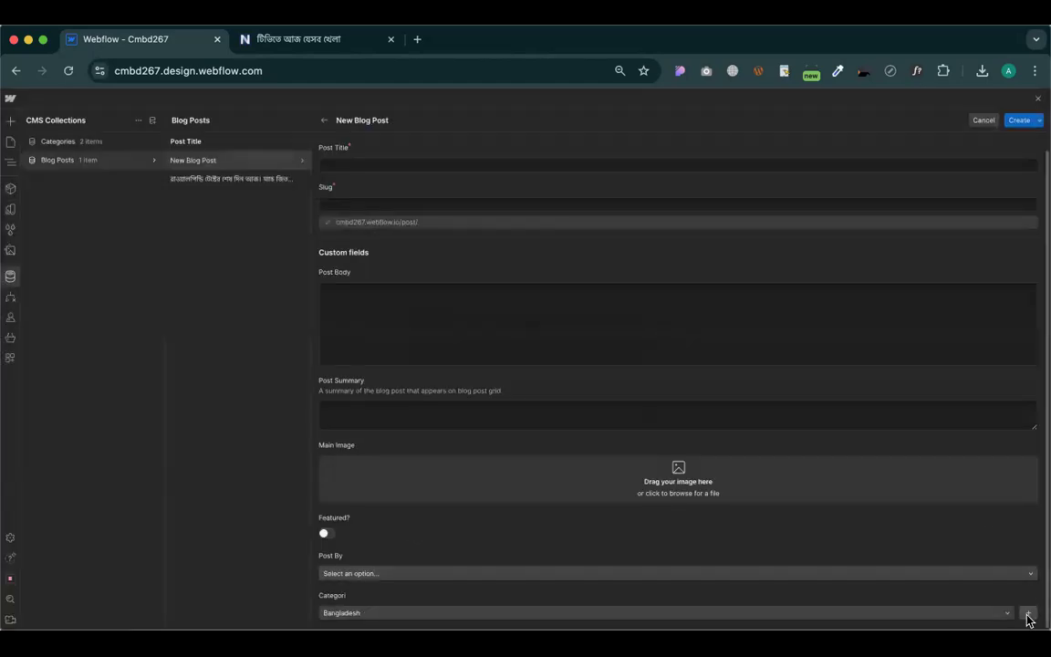
# Try to create the blog post without a title and slug, and exit it without saving
pyautogui.click(1019, 122)
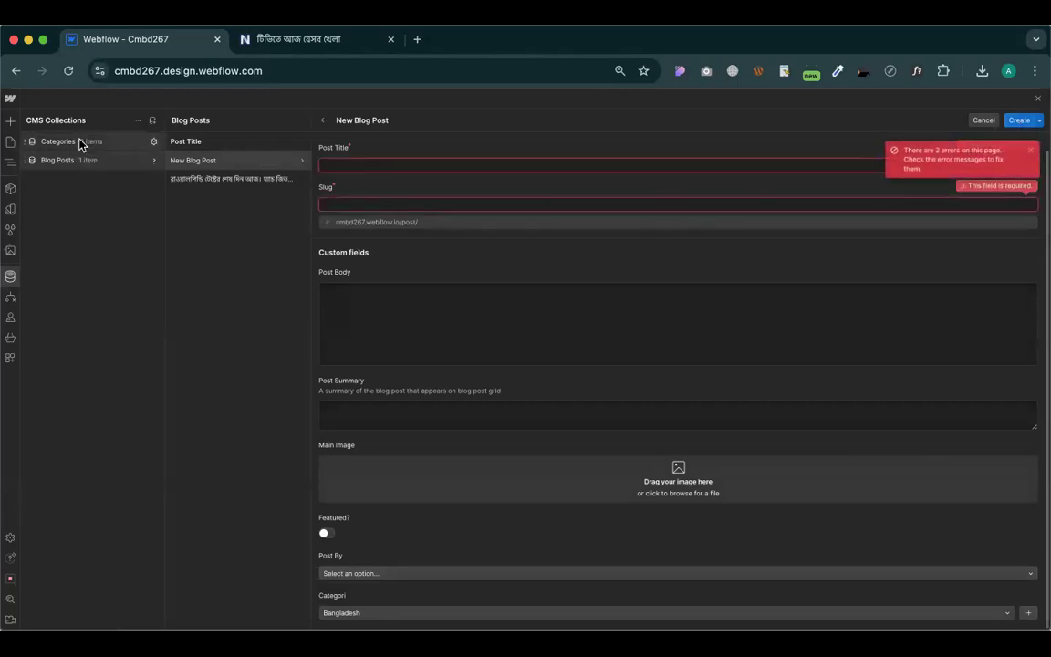
pyautogui.scroll(5, 81, 144)
pyautogui.scroll(1, 81, 149)
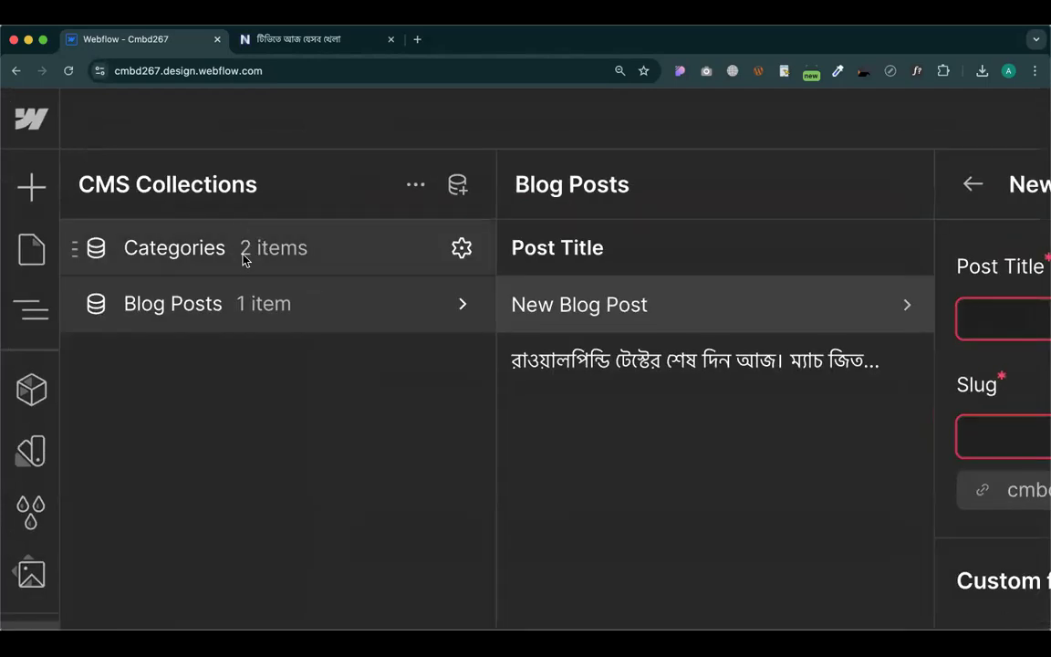
pyautogui.scroll(-6, 242, 260)
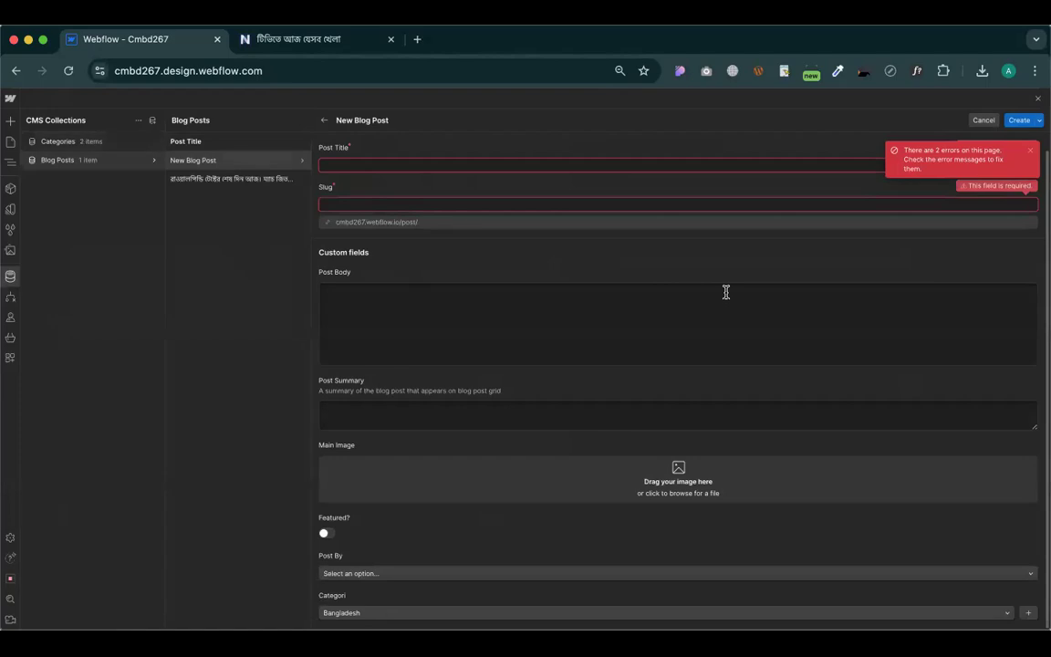
pyautogui.click(985, 121)
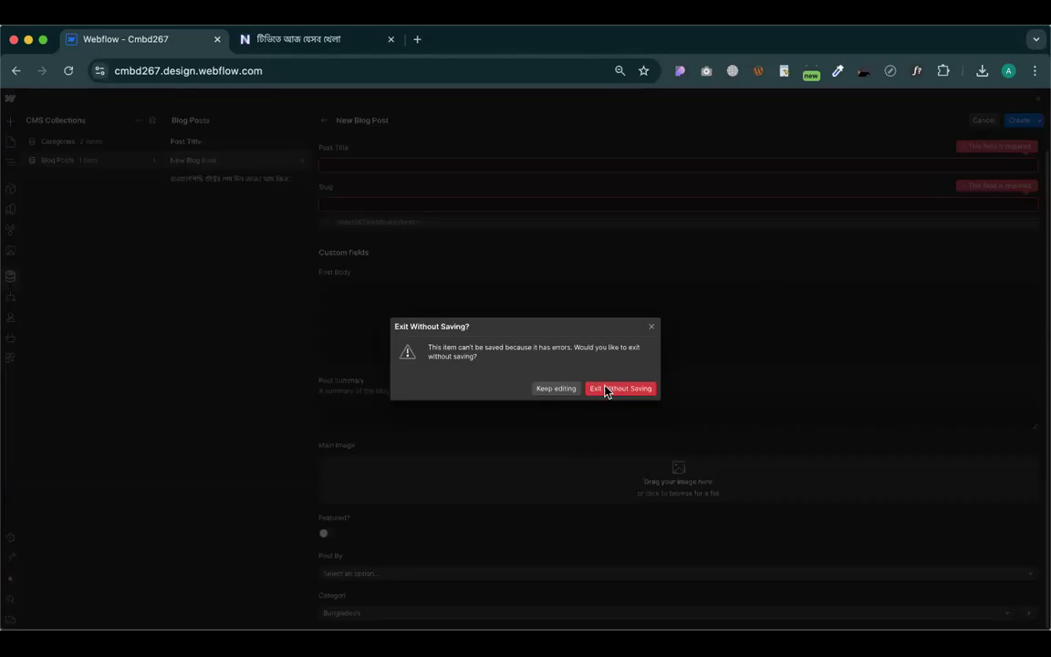
pyautogui.click(614, 390)
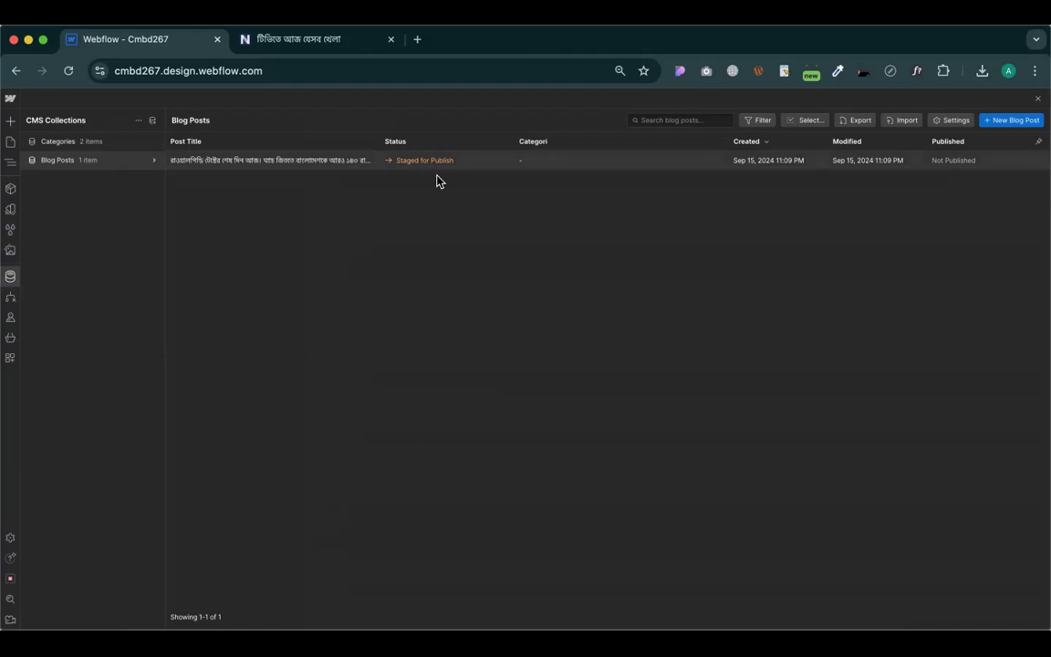
# Try to delete the existing Rawalpindi Test blog post from the Blog Posts collection
pyautogui.click(512, 161)
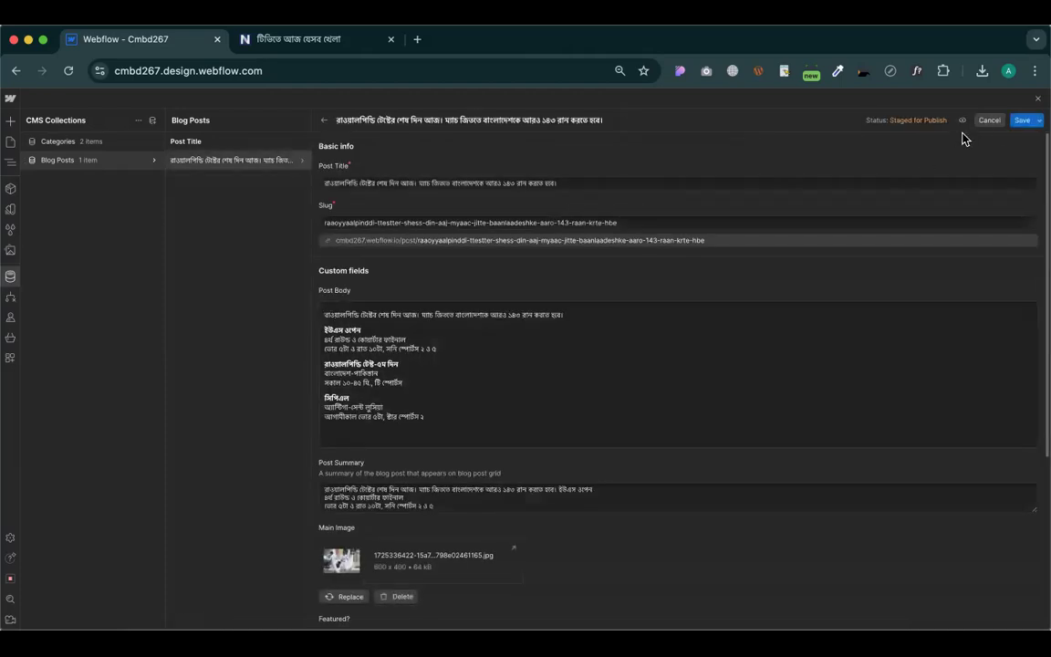
pyautogui.scroll(-5, 538, 306)
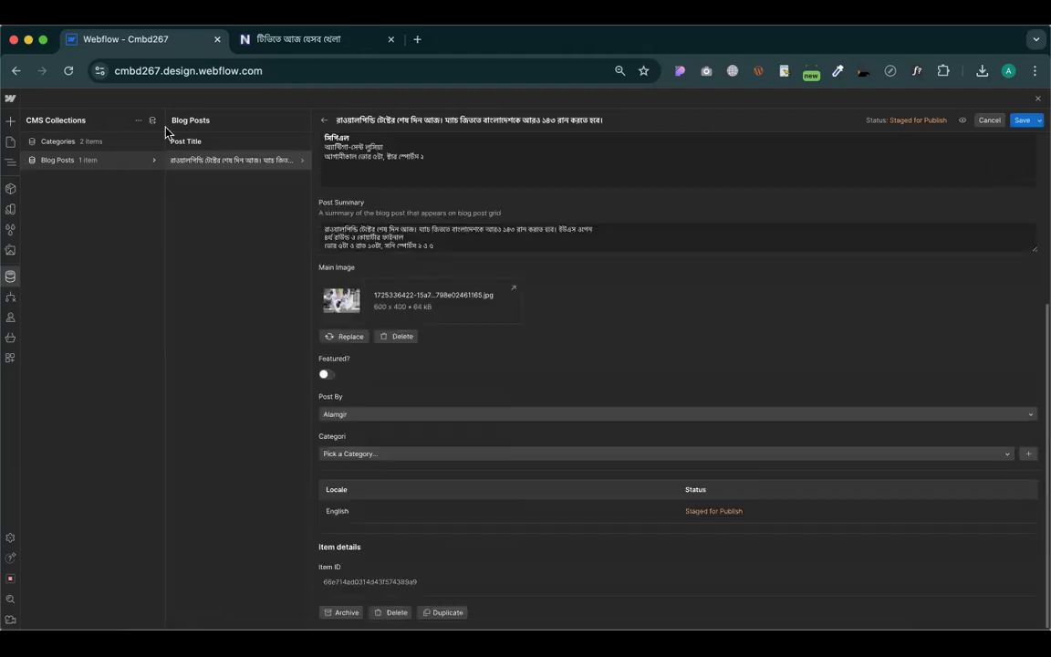
pyautogui.click(395, 612)
pyautogui.click(644, 390)
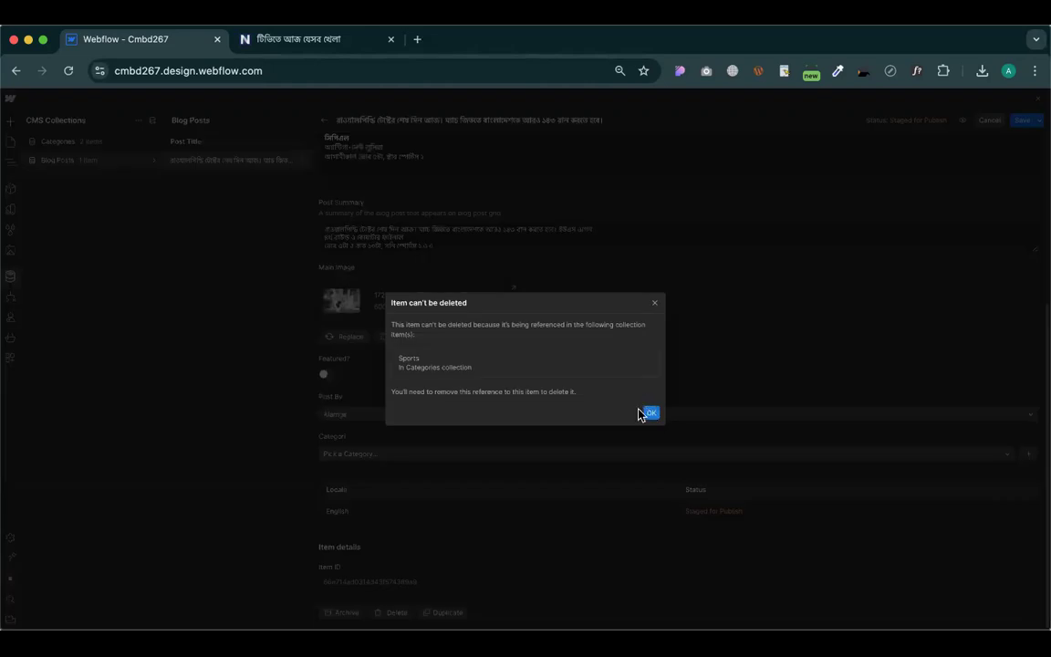
pyautogui.click(647, 412)
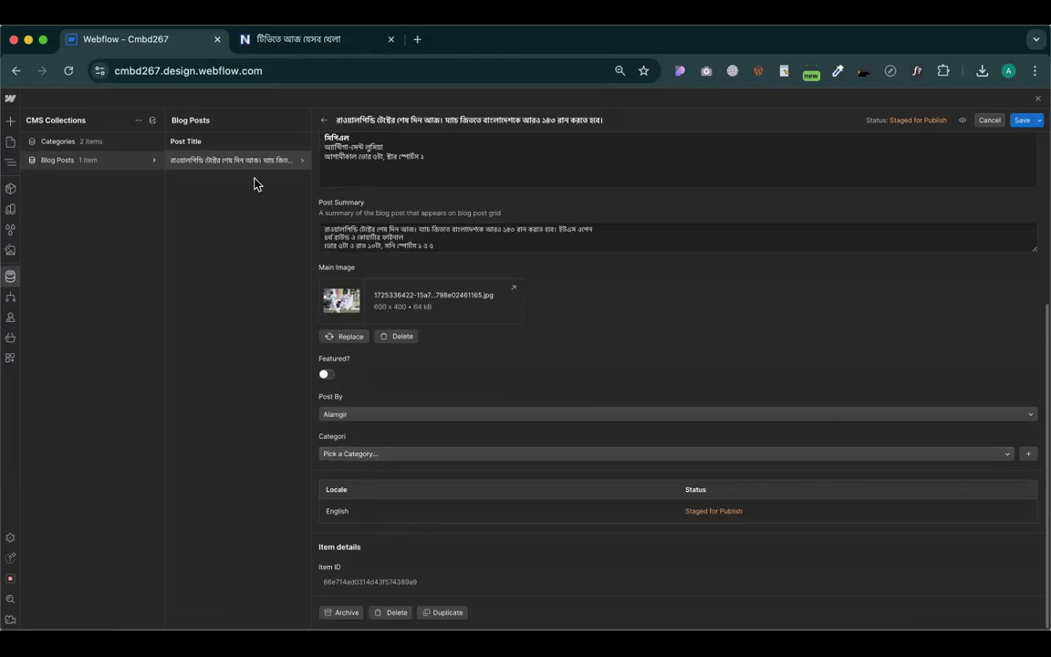
# Remove the referenced blog post from the Sports category's Posts field and save the category
pyautogui.click(94, 144)
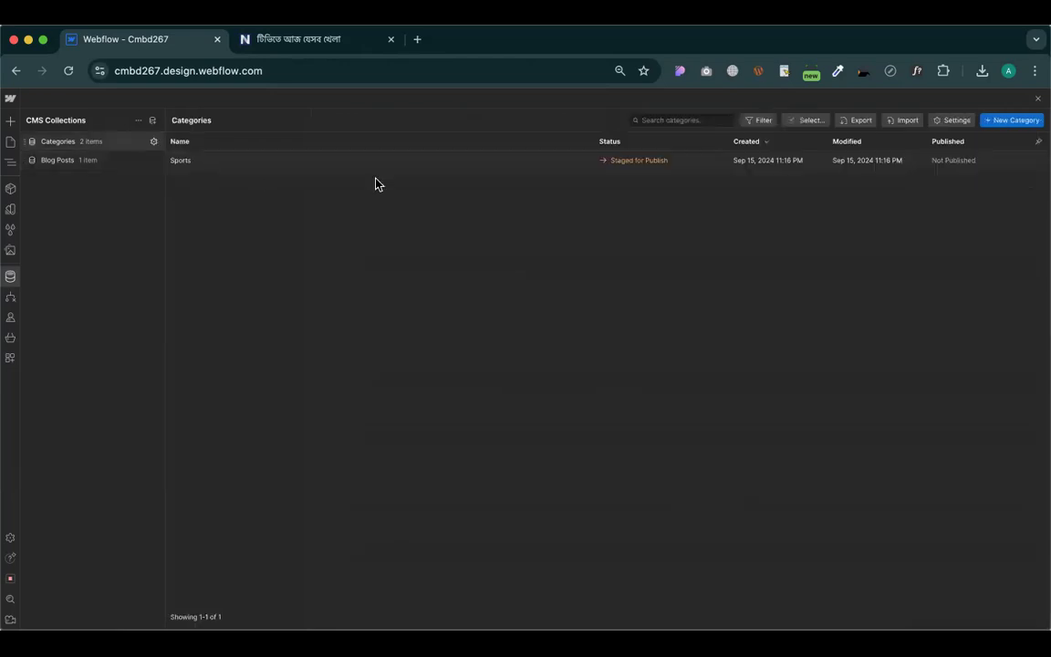
pyautogui.click(354, 161)
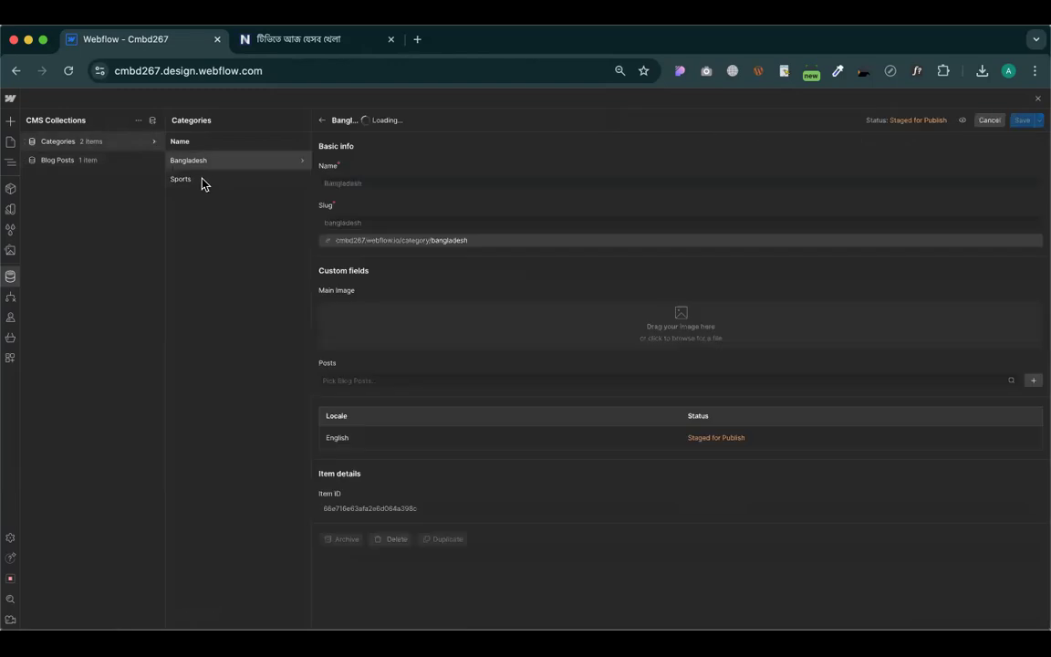
pyautogui.click(203, 181)
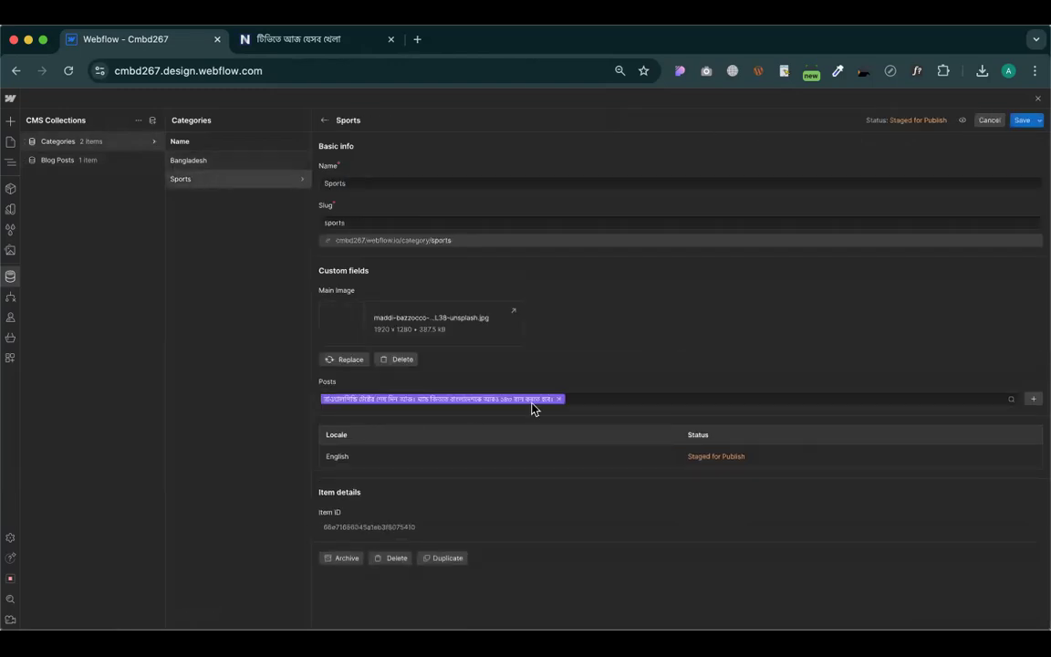
pyautogui.click(560, 400)
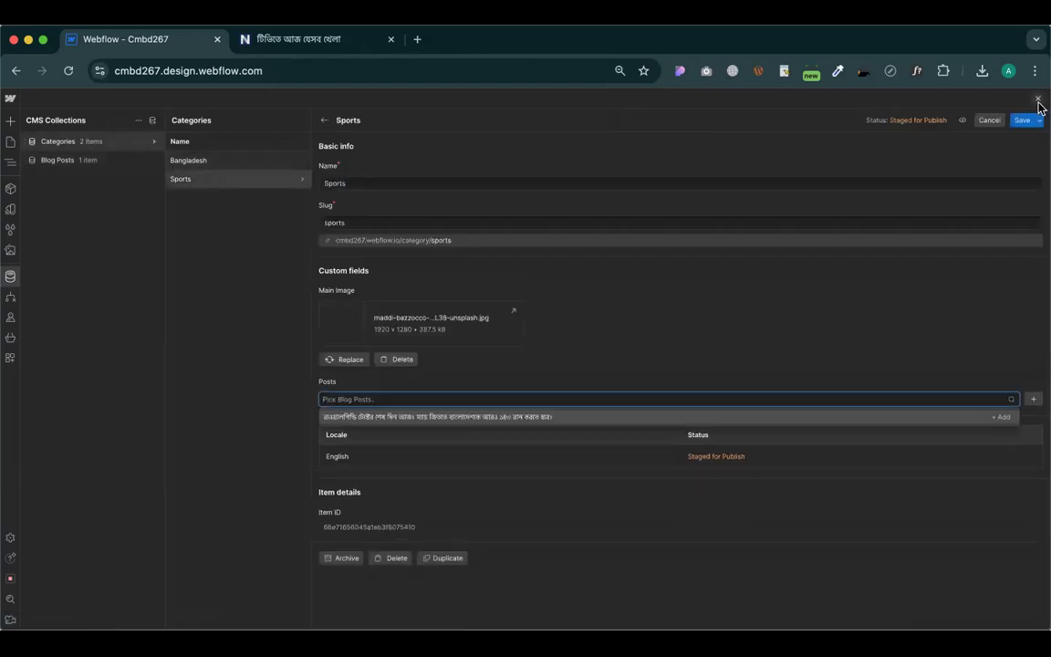
pyautogui.click(1022, 121)
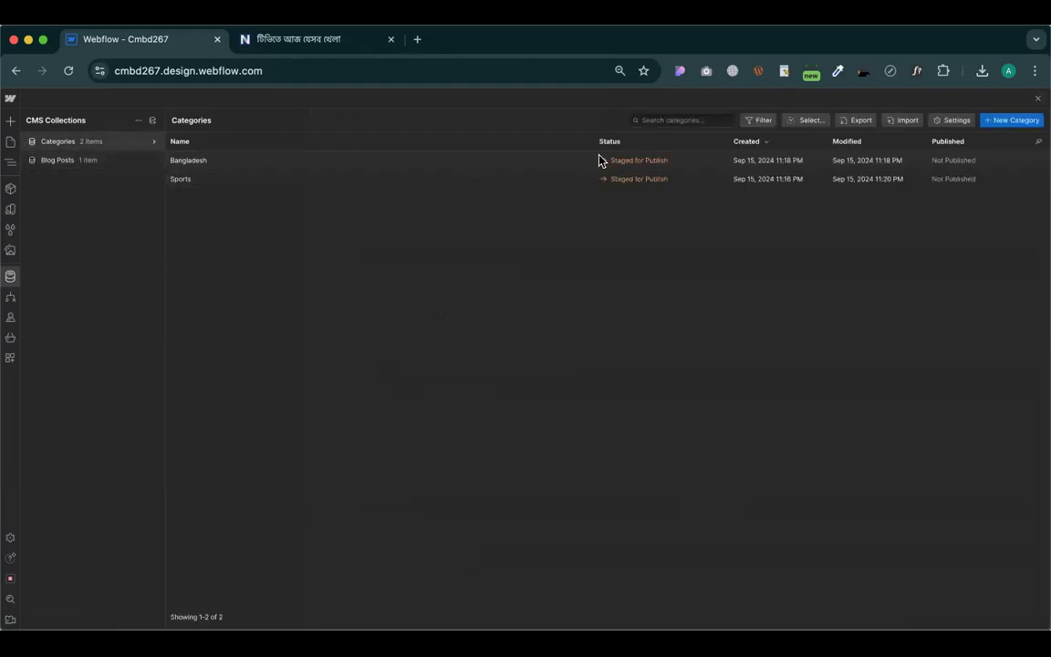
# Delete the Rawalpindi Test post from the Blog Posts collection and confirm the deletion
pyautogui.click(30, 160)
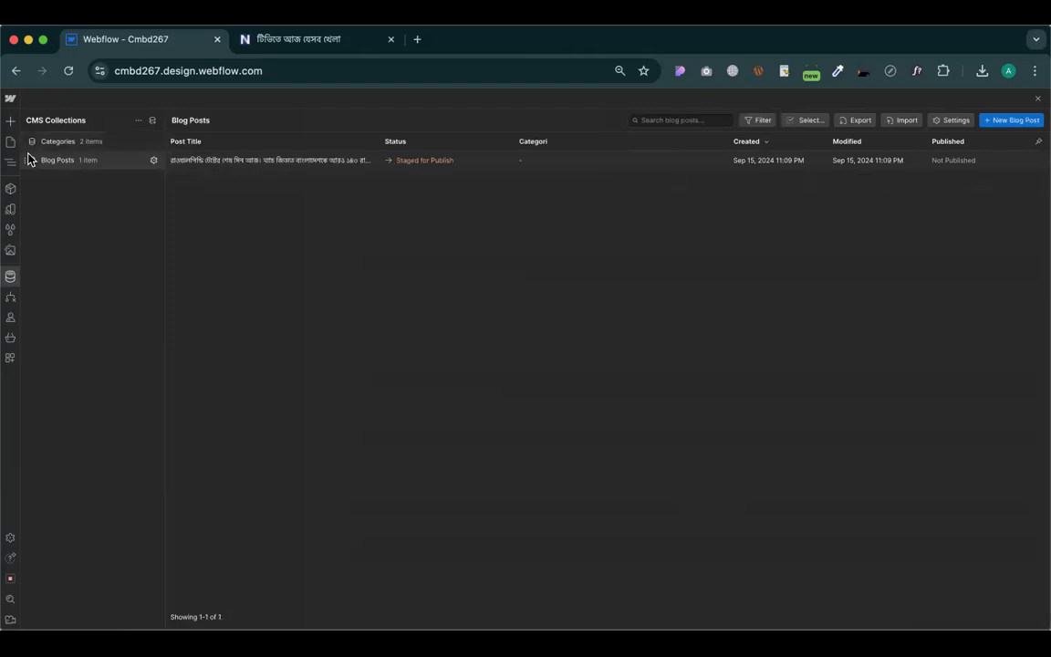
pyautogui.click(372, 168)
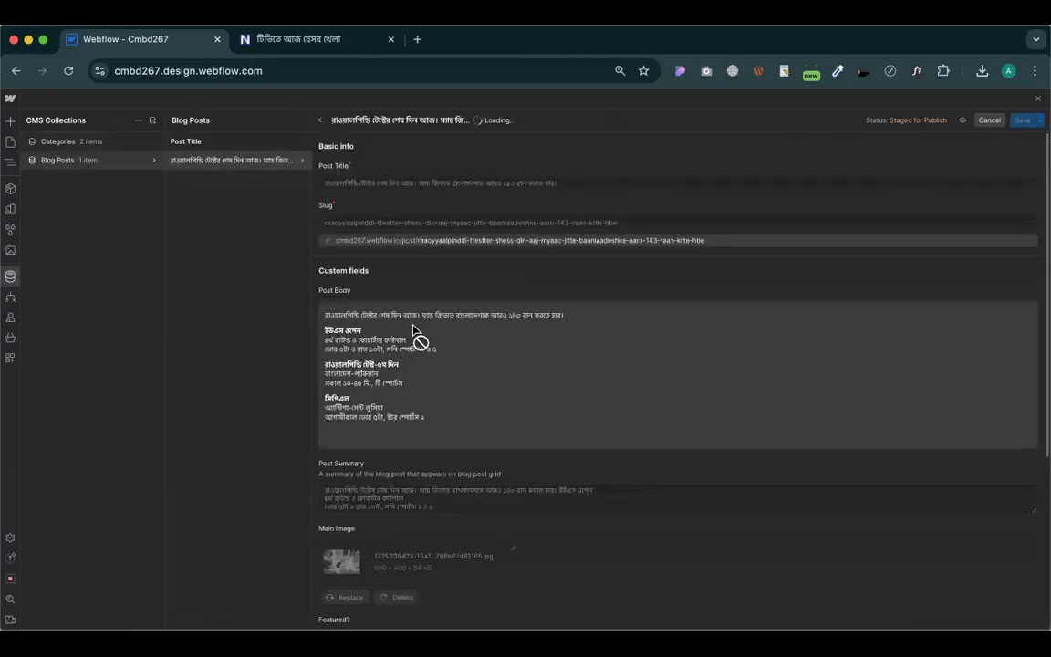
pyautogui.scroll(-5, 418, 336)
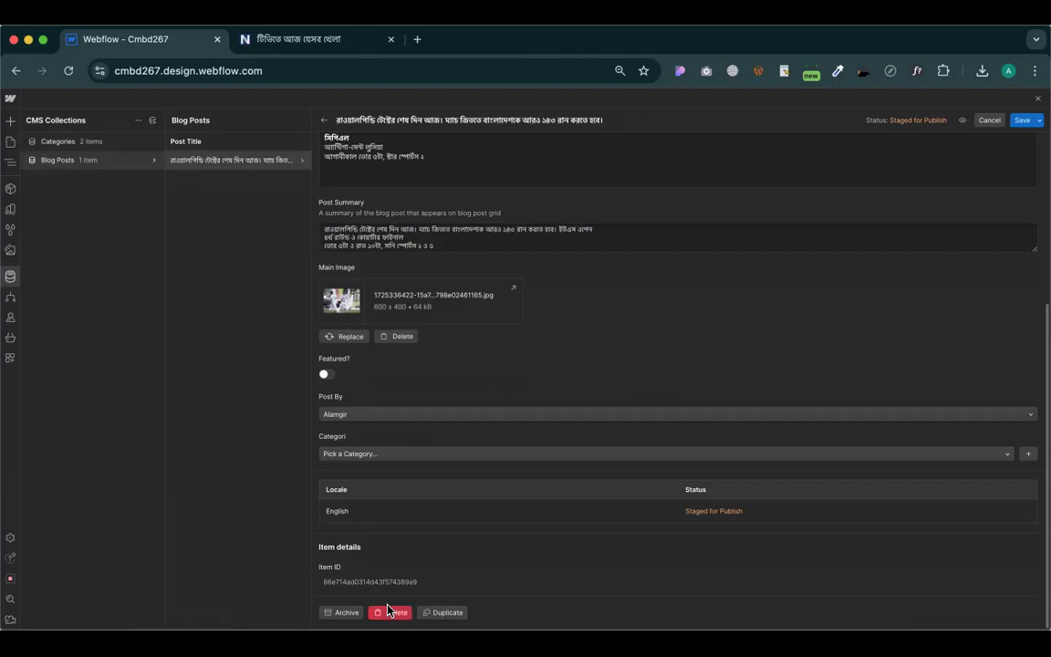
pyautogui.click(388, 610)
pyautogui.click(642, 388)
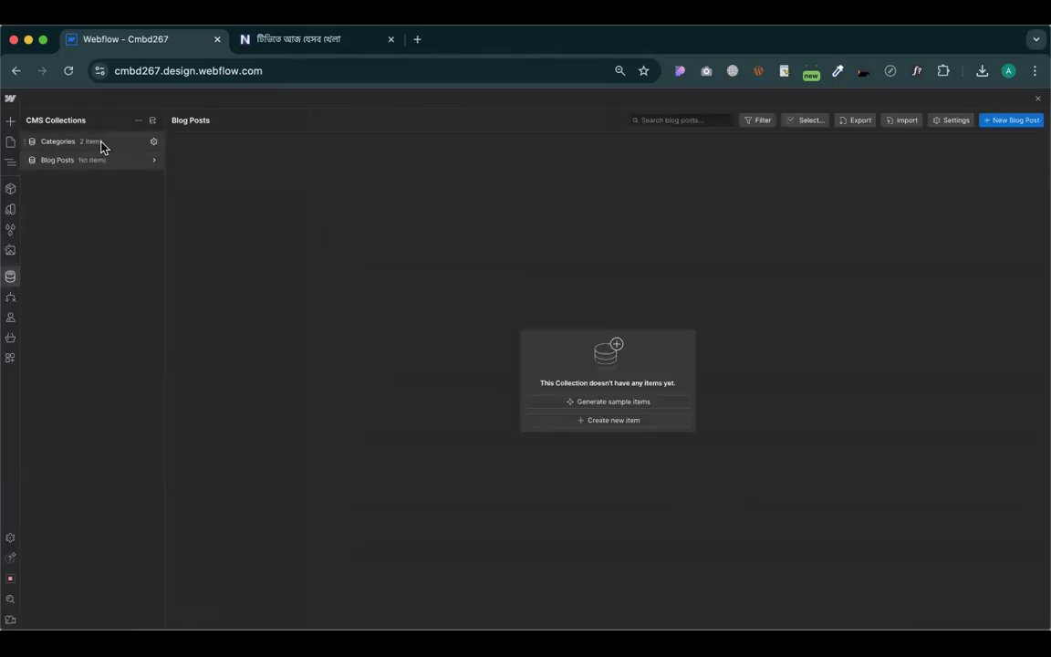
# Create a new category named World in the Categories collection
pyautogui.click(101, 146)
pyautogui.click(1011, 121)
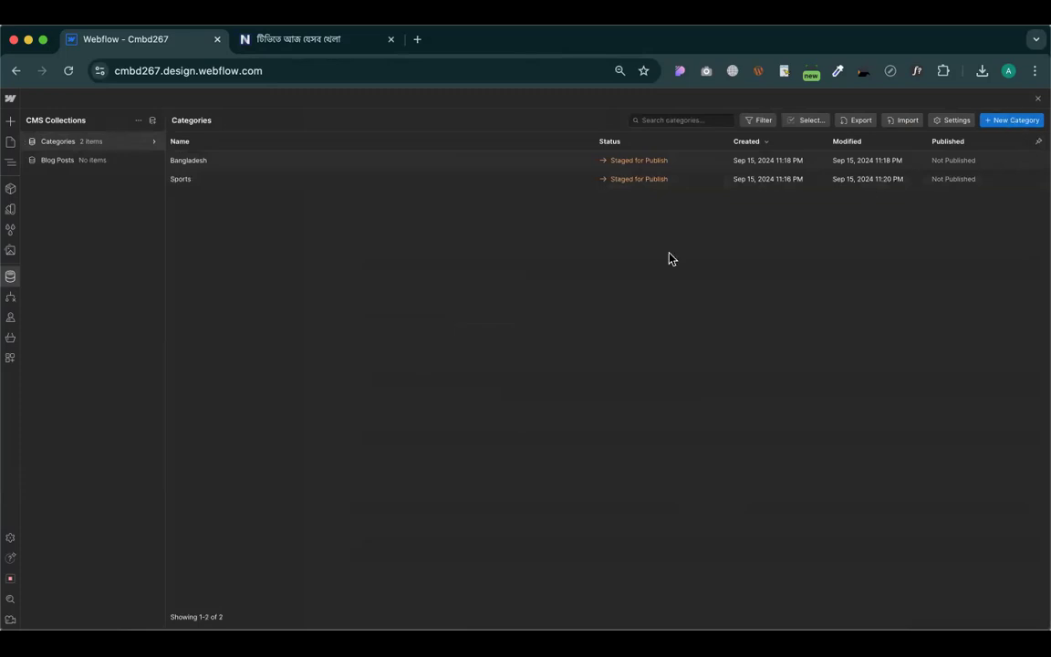
pyautogui.click(349, 182)
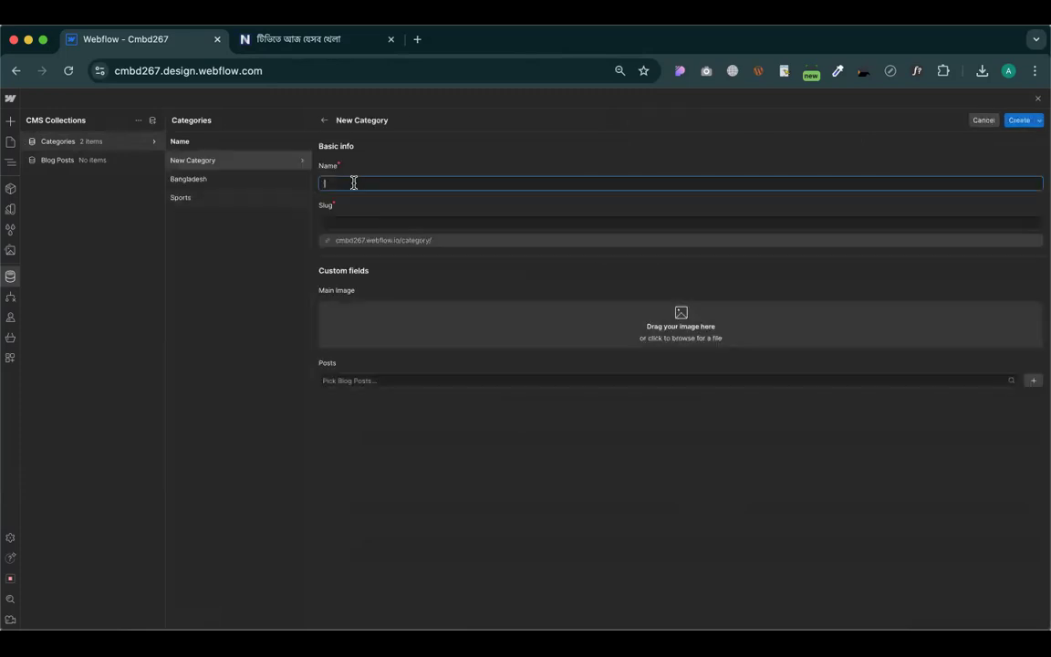
pyautogui.write('World')
pyautogui.click(1022, 122)
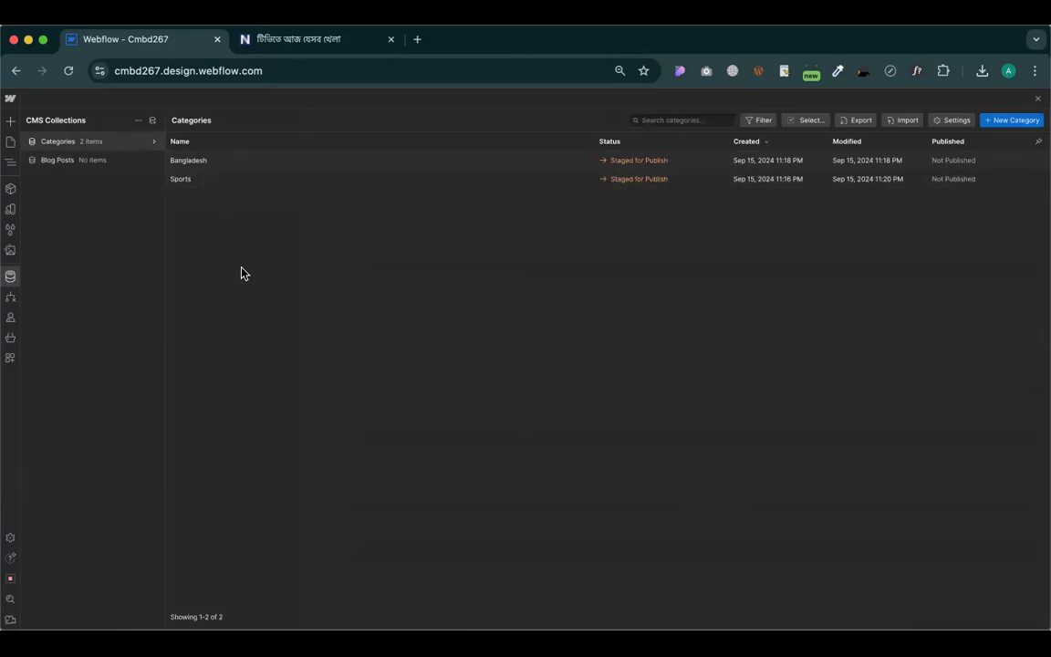
# Create a new category named National in the Categories collection
pyautogui.click(1007, 122)
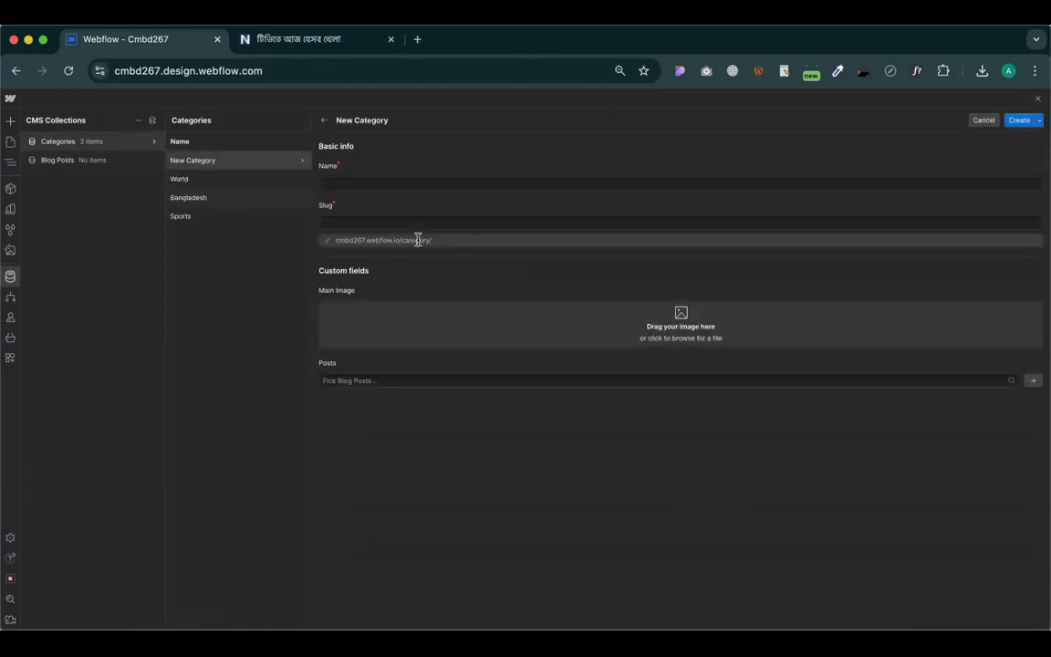
pyautogui.click(282, 50)
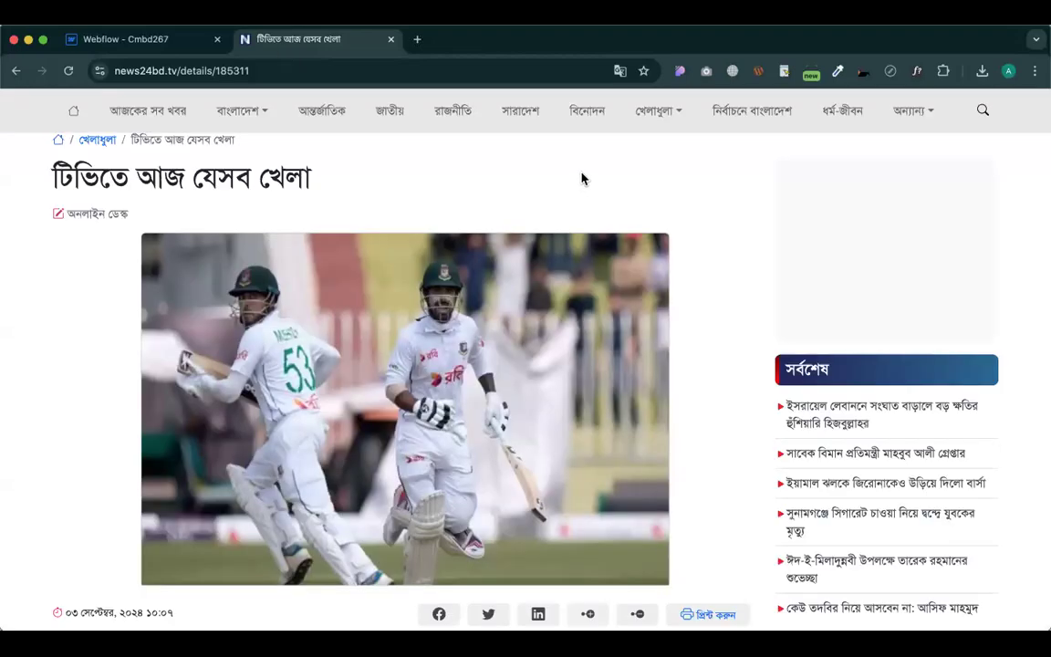
pyautogui.click(122, 39)
pyautogui.click(384, 181)
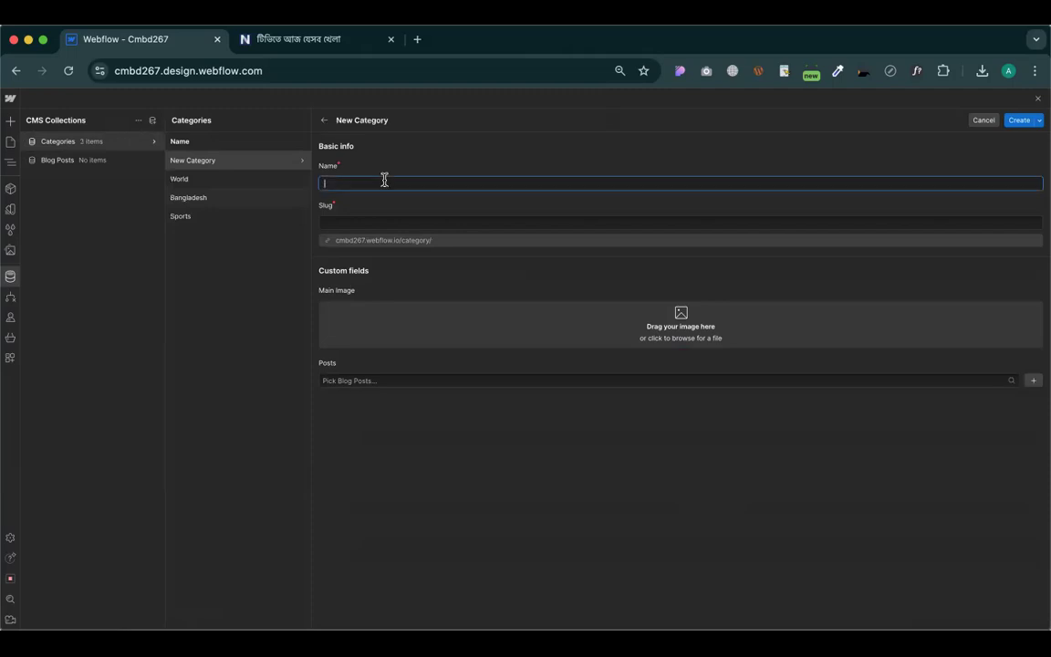
pyautogui.write('nTIONl')
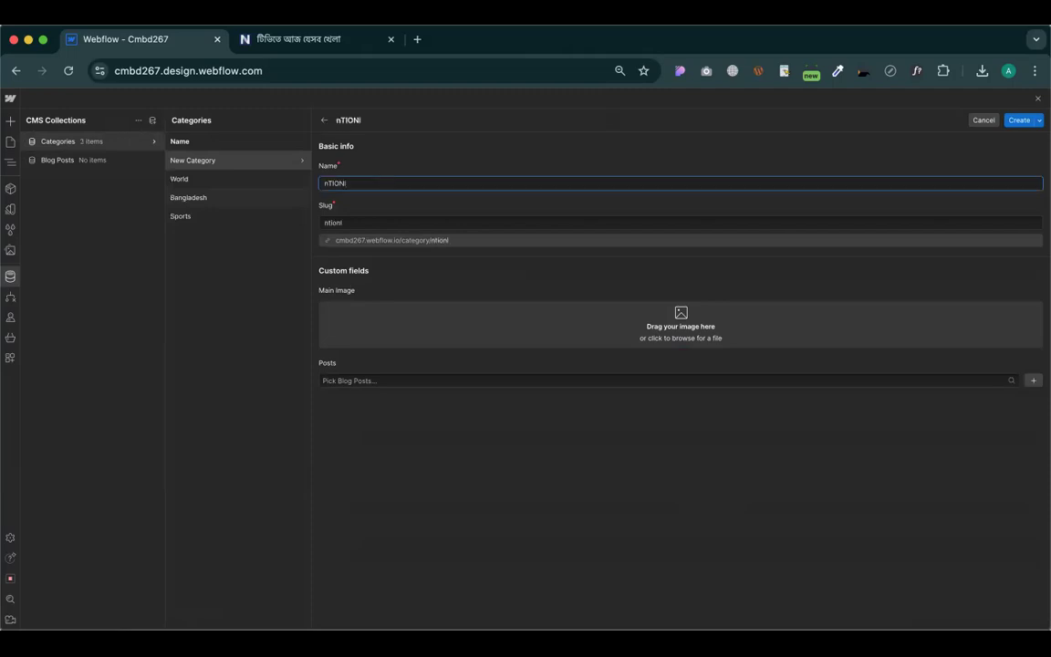
pyautogui.press('super+a')
pyautogui.press('BackSpace')
pyautogui.write('National')
pyautogui.click(1019, 121)
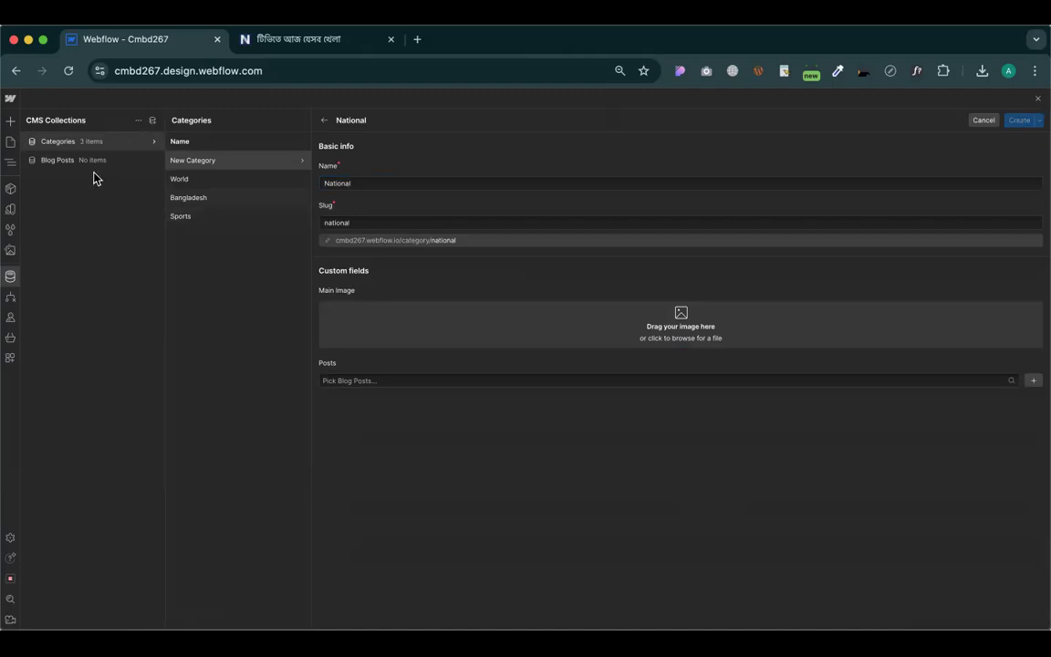
# Generate 20 sample items in the Blog Posts collection from the description "News for Bangladesh, world, Cricket, Football"
pyautogui.click(79, 163)
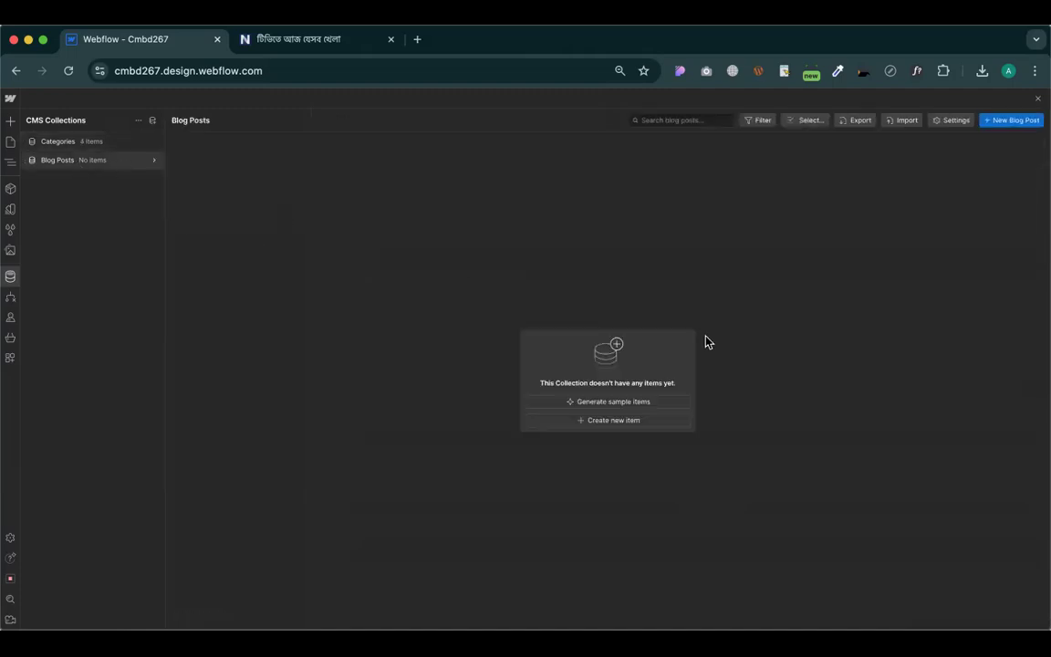
pyautogui.click(600, 404)
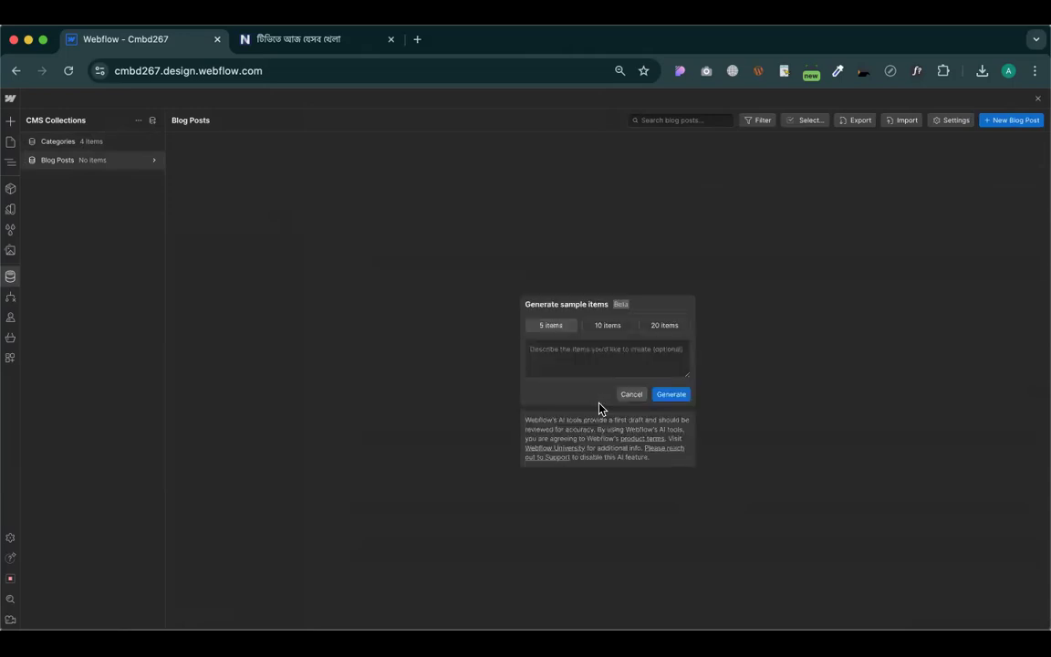
pyautogui.click(665, 327)
pyautogui.click(630, 348)
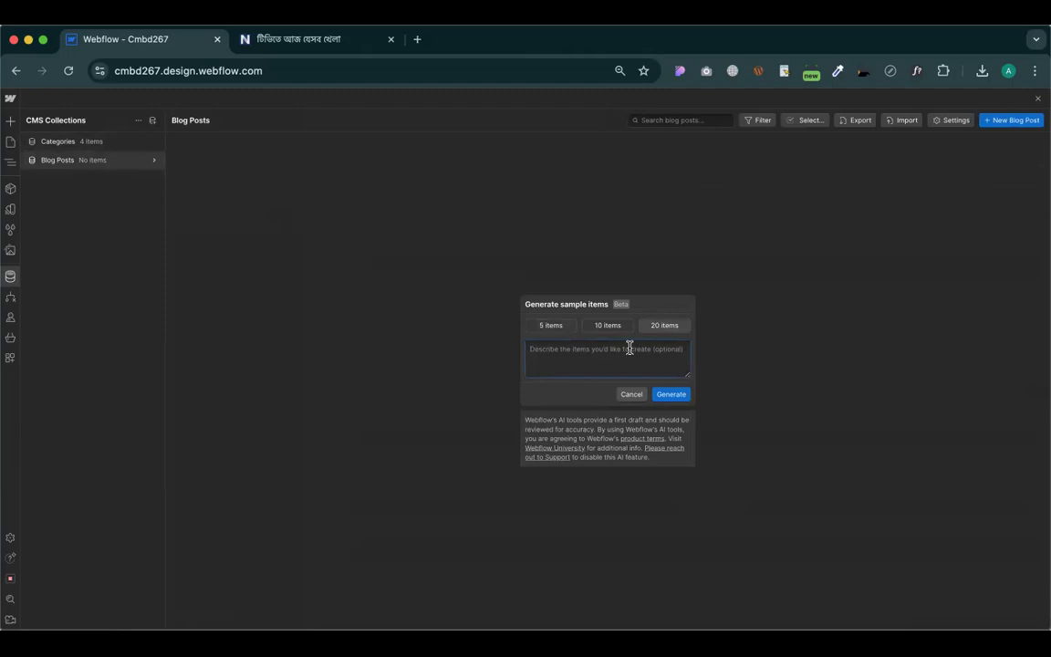
pyautogui.write('News for Bangladesh, world, Clicket,')
pyautogui.press('BackSpace')
pyautogui.press('BackSpace')
pyautogui.press('BackSpace')
pyautogui.press('BackSpace')
pyautogui.press('BackSpace')
pyautogui.press('BackSpace')
pyautogui.press('BackSpace')
pyautogui.write('ricket, Football')
pyautogui.click(680, 398)
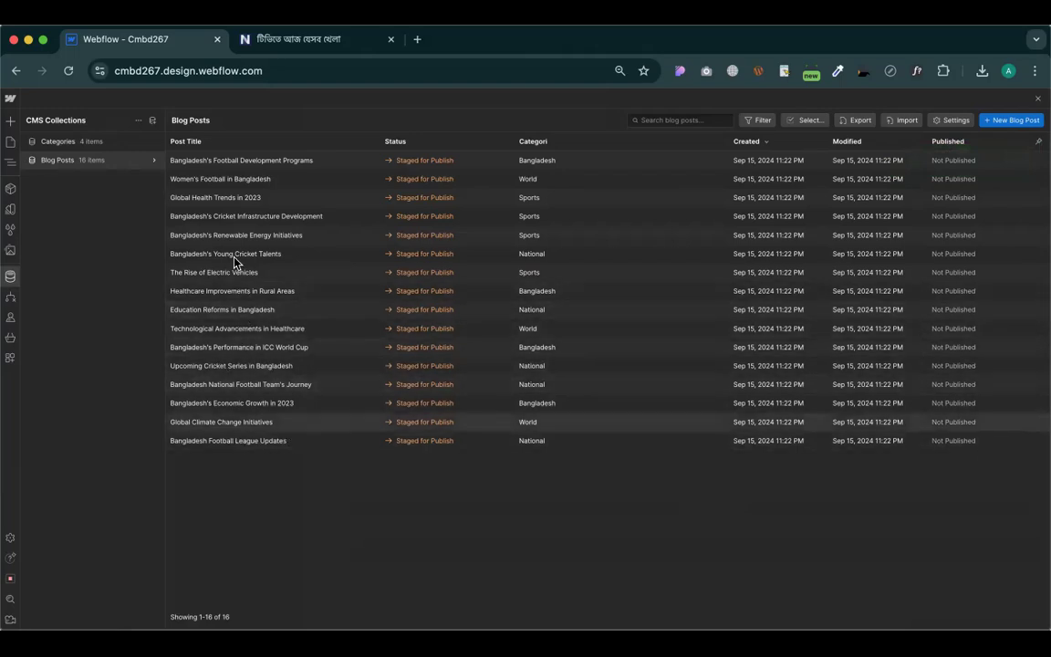
# Review the generated fields of the Bangladesh's Football Development Programs and The Rise of Electric Vehicles posts
pyautogui.click(255, 162)
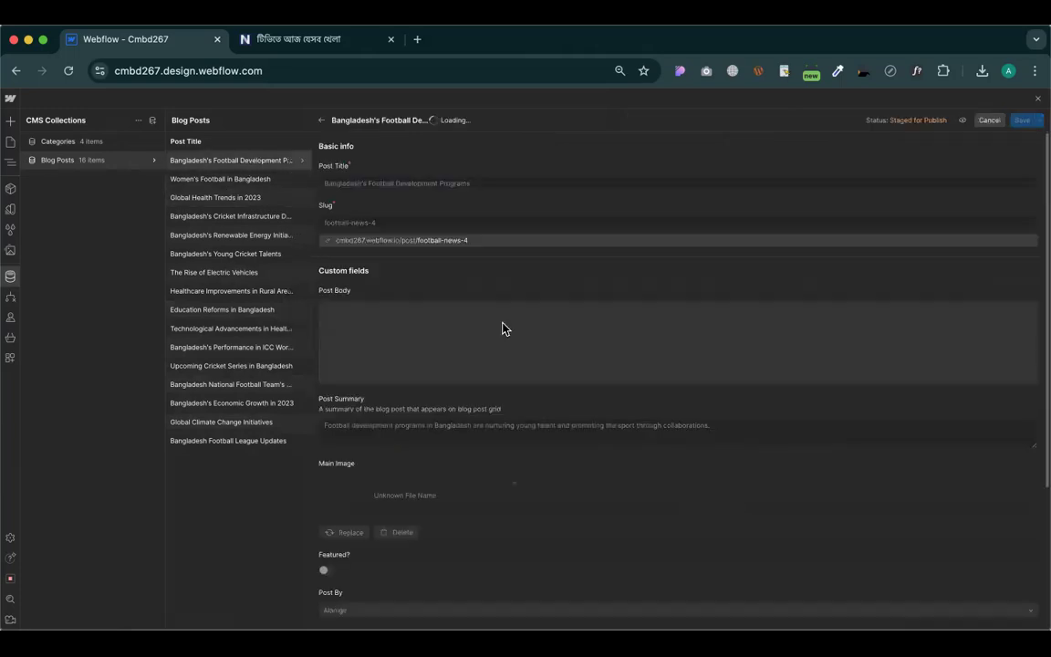
pyautogui.scroll(-3, 575, 365)
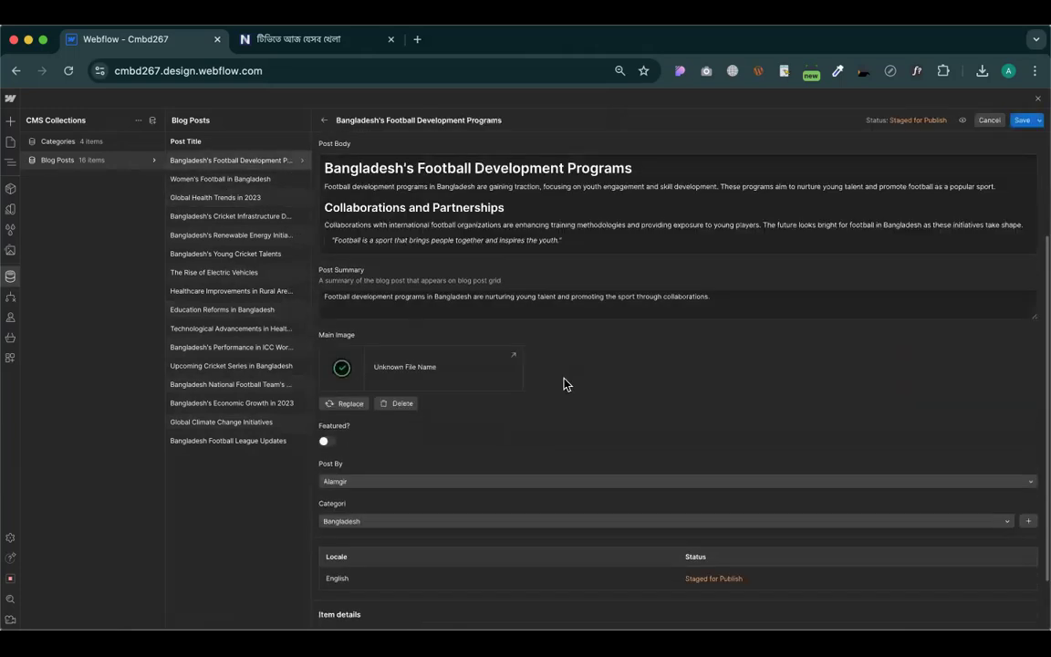
pyautogui.scroll(-2, 564, 384)
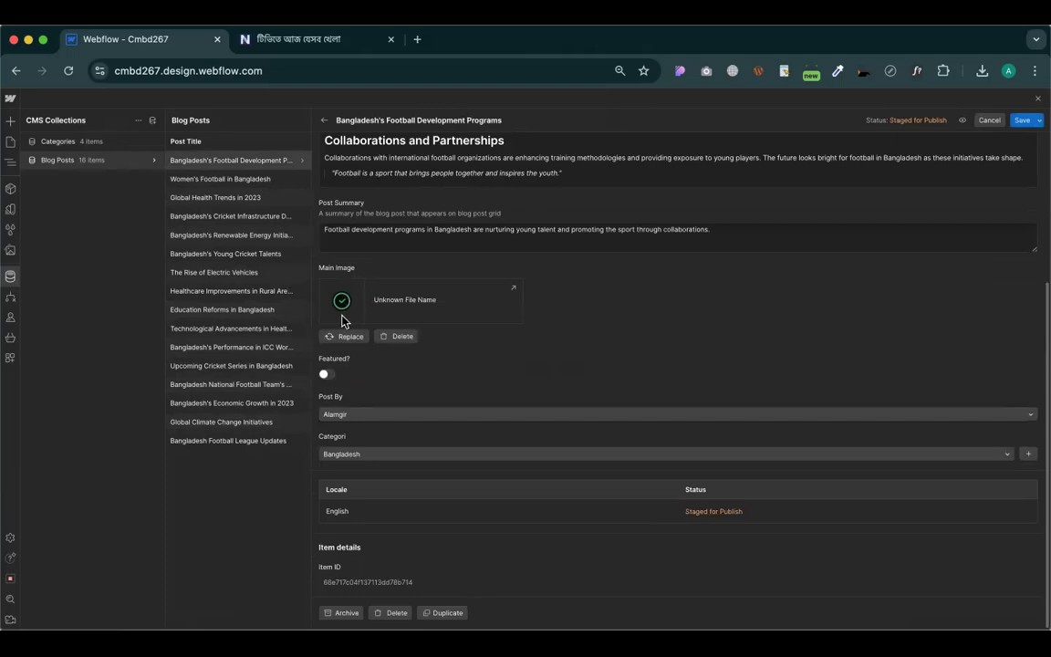
pyautogui.click(249, 278)
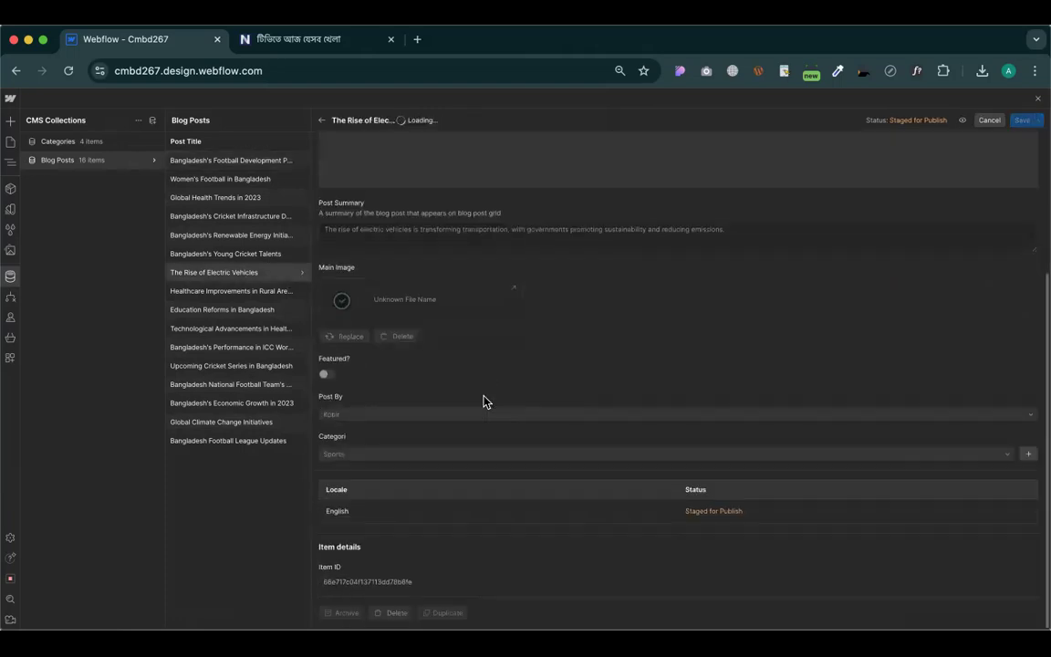
# Review the body, image and category fields of the Bangladesh's Young Cricket Talents post and save it
pyautogui.click(258, 255)
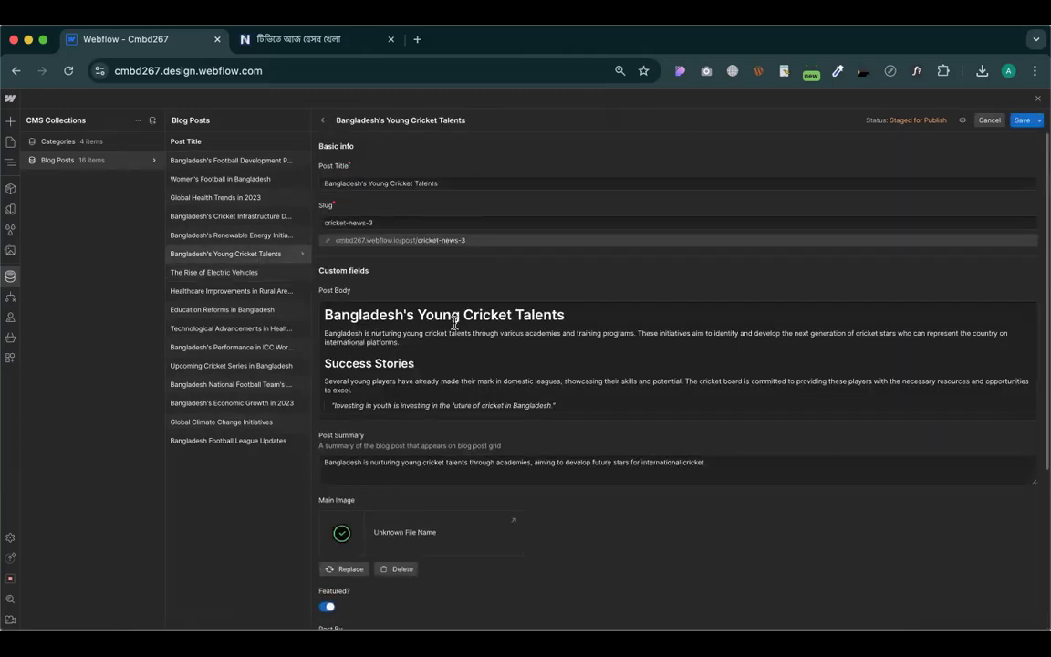
pyautogui.scroll(-5, 455, 324)
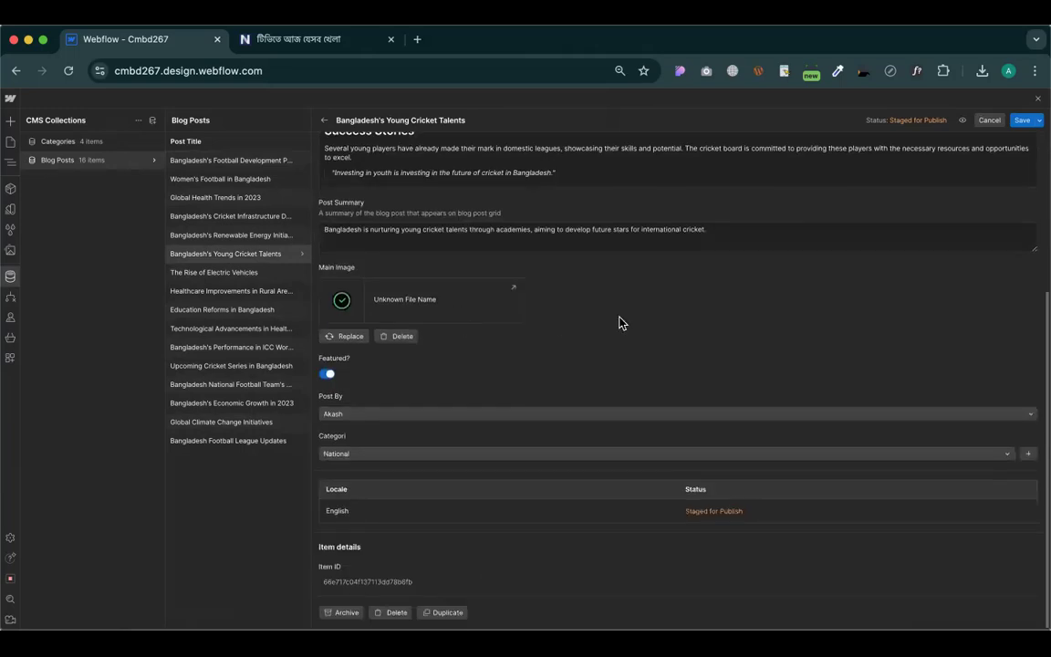
pyautogui.scroll(5, 620, 322)
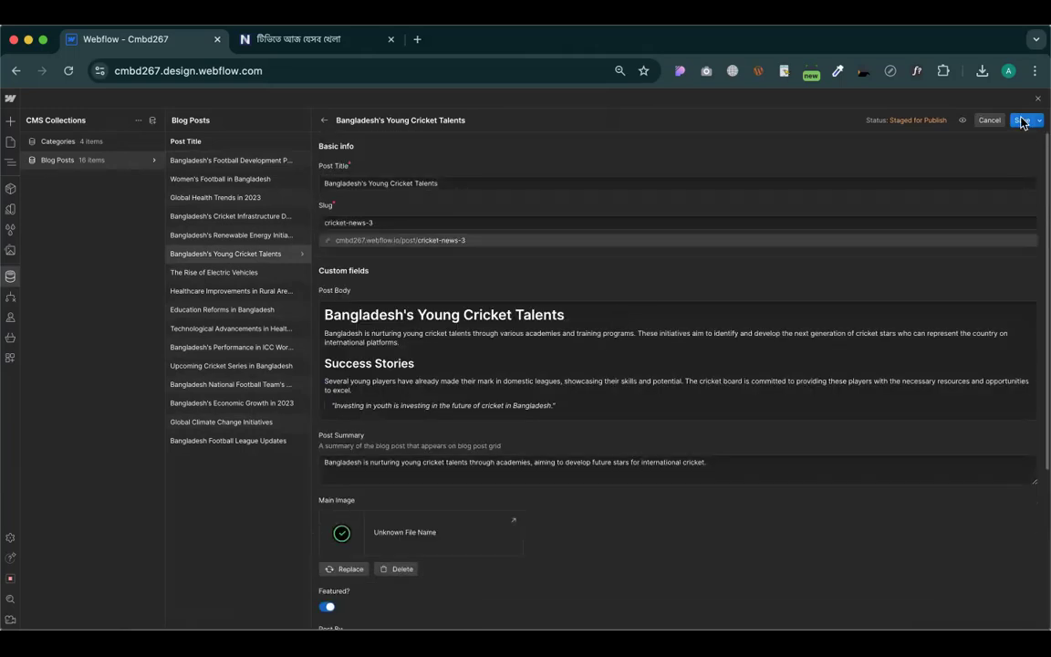
pyautogui.scroll(-1, 448, 363)
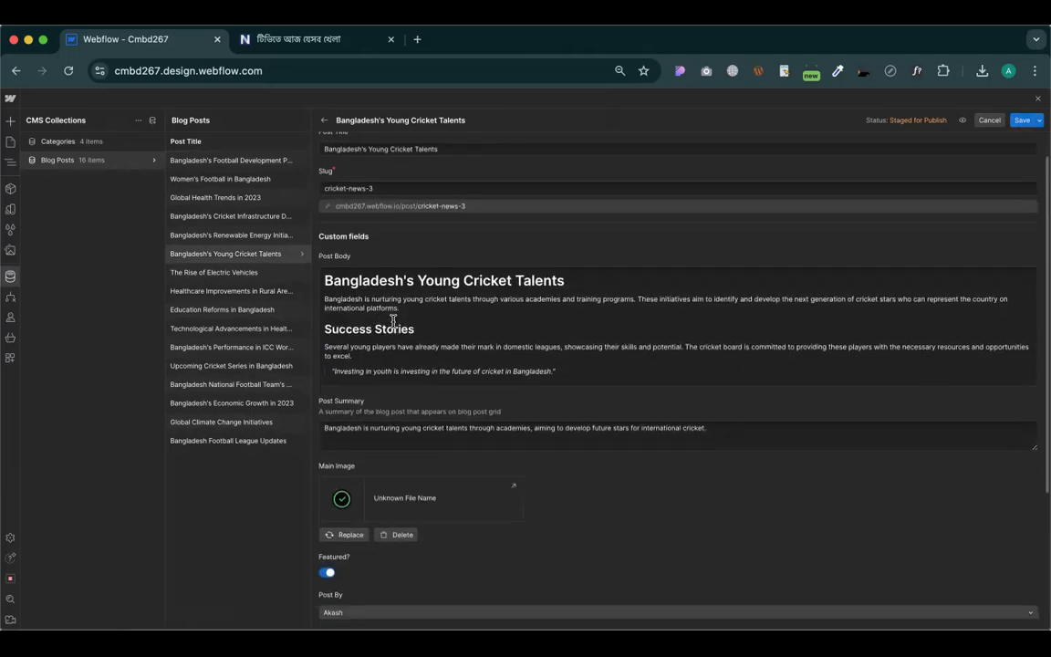
pyautogui.scroll(-1, 448, 363)
pyautogui.click(567, 354)
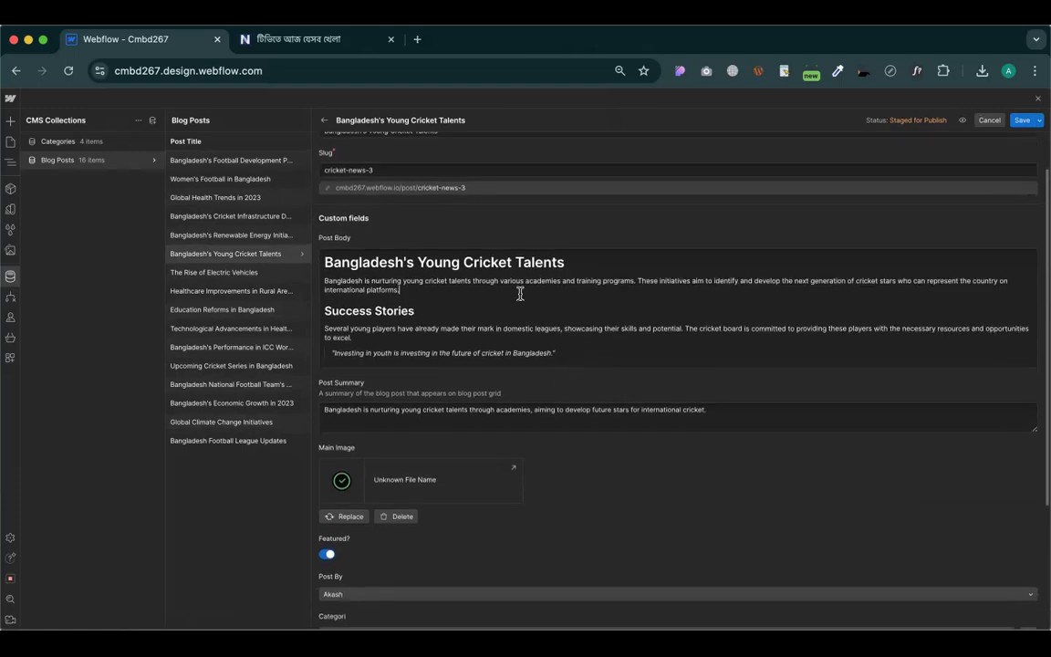
pyautogui.scroll(1, 622, 287)
pyautogui.click(1022, 119)
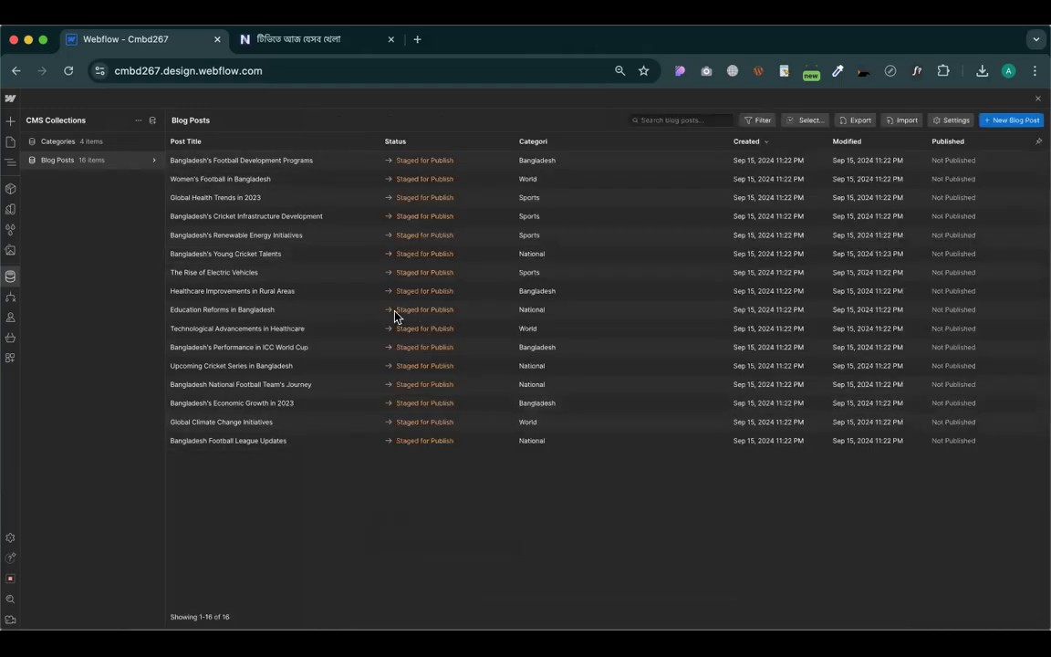
# Check the Bangladesh's Football Development Programs post, open Bangladesh's Economic Growth in 2023, and save that post
pyautogui.click(397, 311)
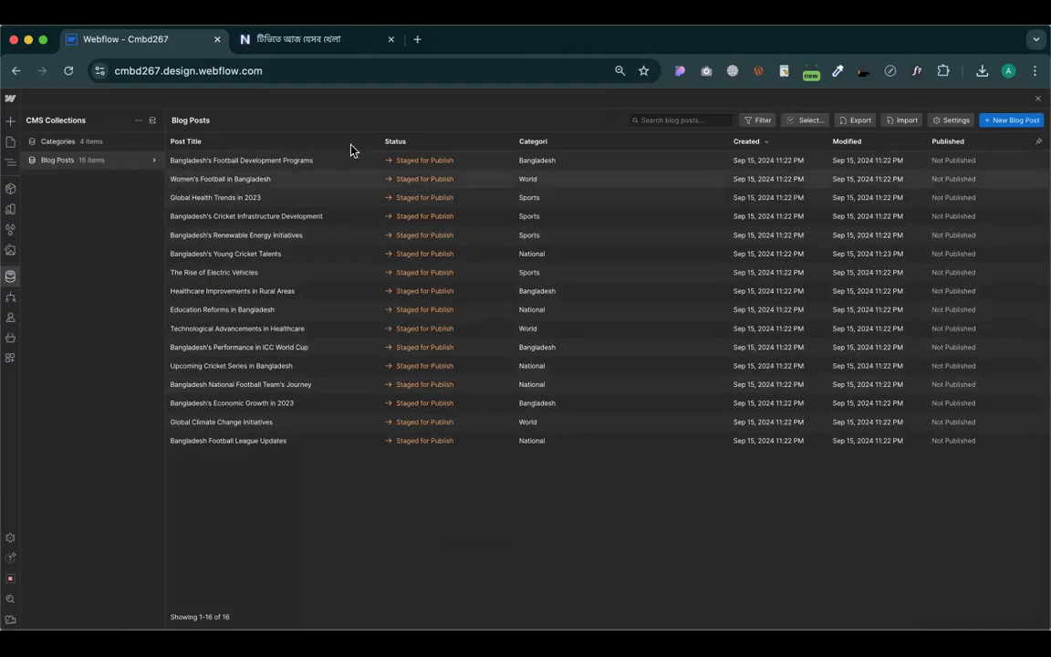
pyautogui.click(333, 167)
pyautogui.scroll(-10, 365, 319)
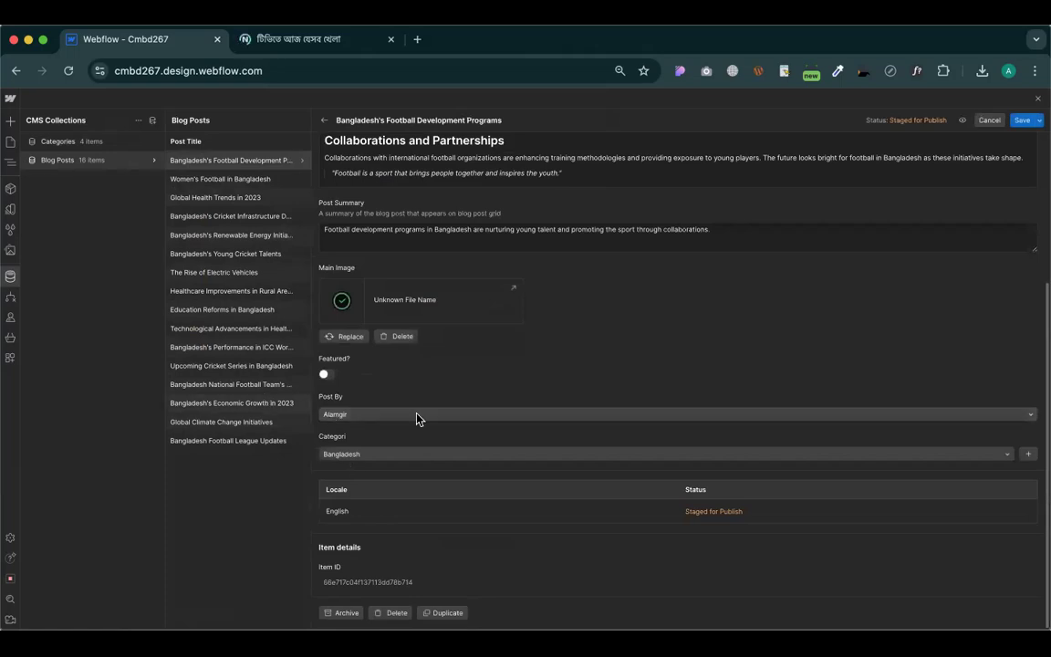
pyautogui.scroll(-5, 419, 418)
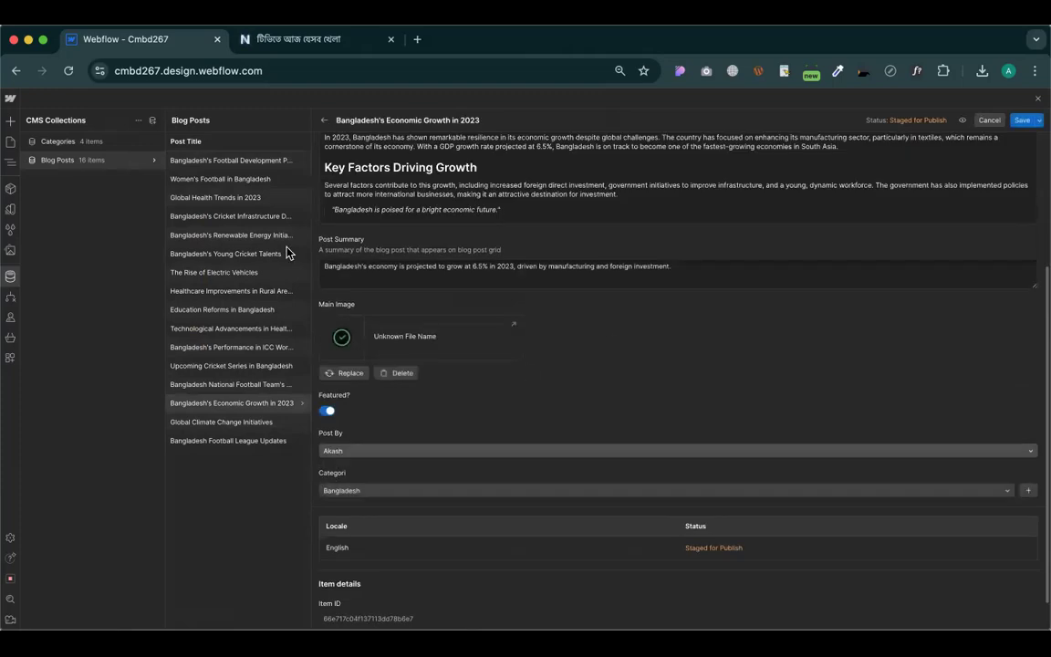
pyautogui.click(1022, 120)
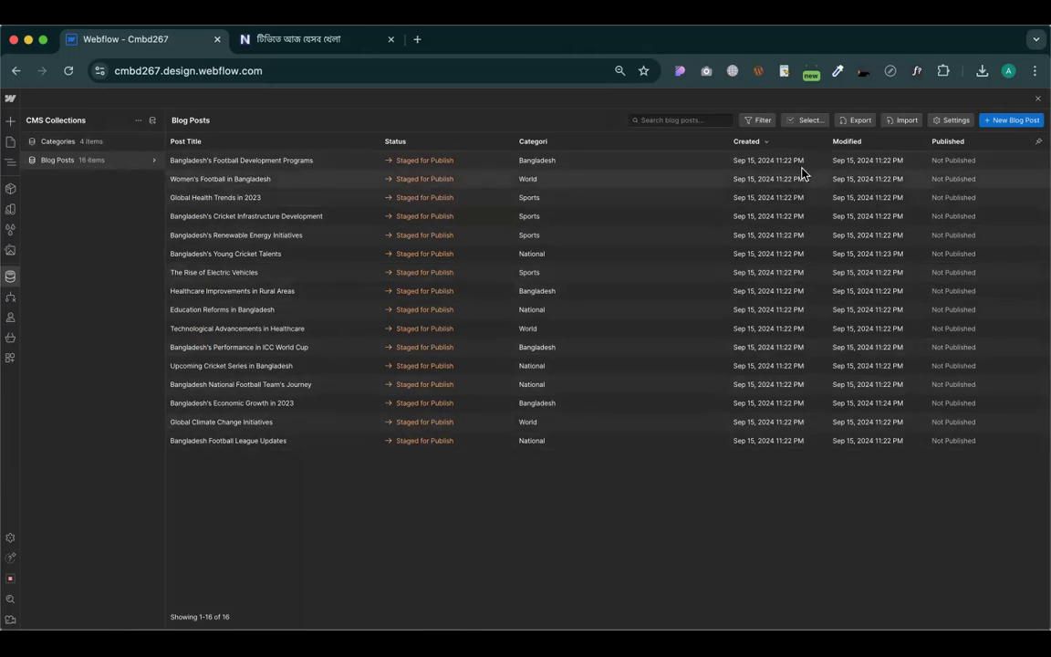
# Leave the CMS collections and change the About US page's name and slug to Blog, saving the page settings
pyautogui.click(1040, 102)
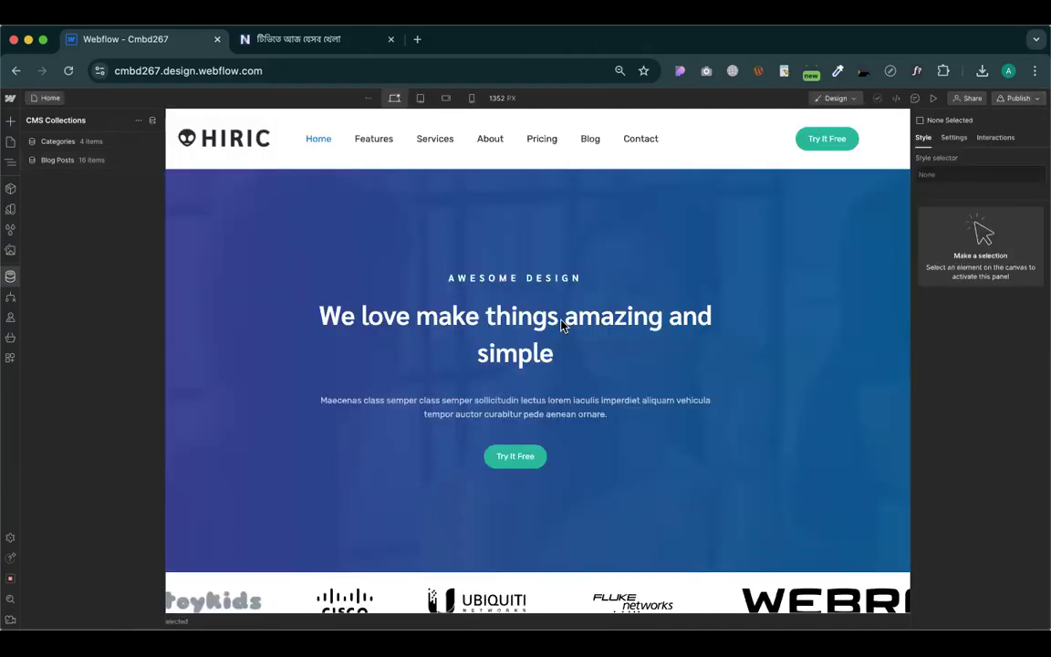
pyautogui.scroll(-15, 559, 325)
pyautogui.scroll(-5, 560, 326)
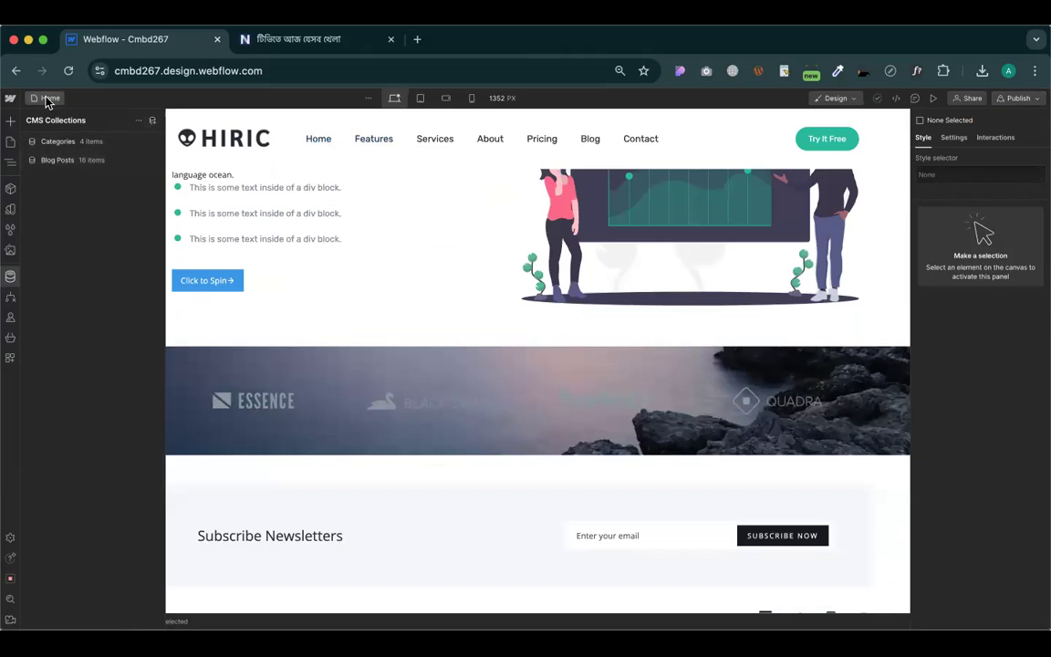
pyautogui.click(46, 99)
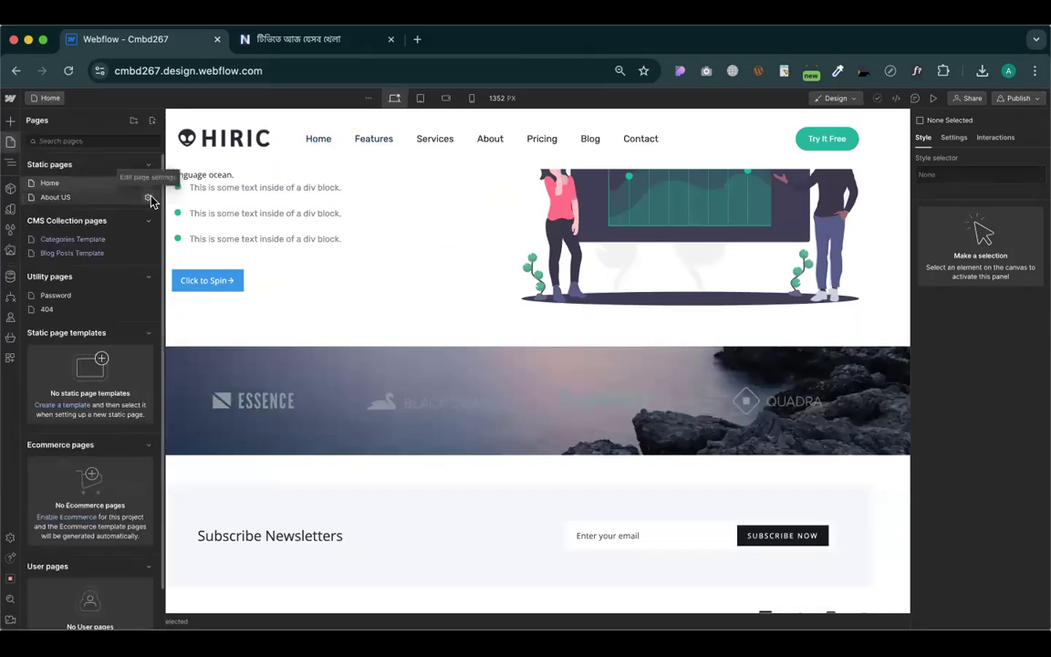
pyautogui.click(149, 197)
pyautogui.tripleClick(234, 182)
pyautogui.write('Blog')
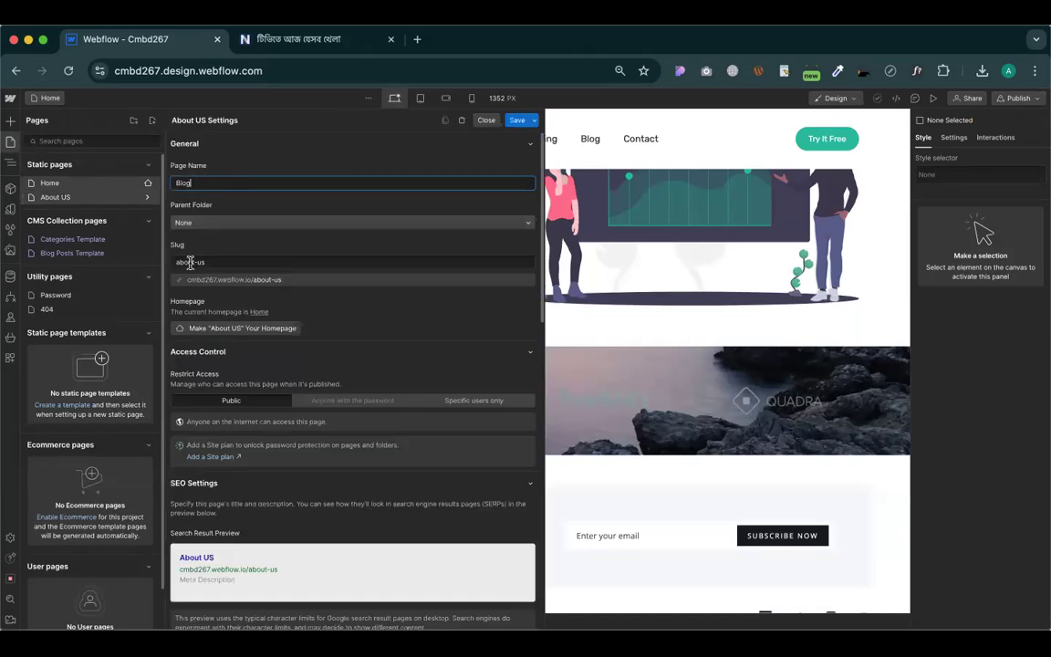
pyautogui.tripleClick(189, 263)
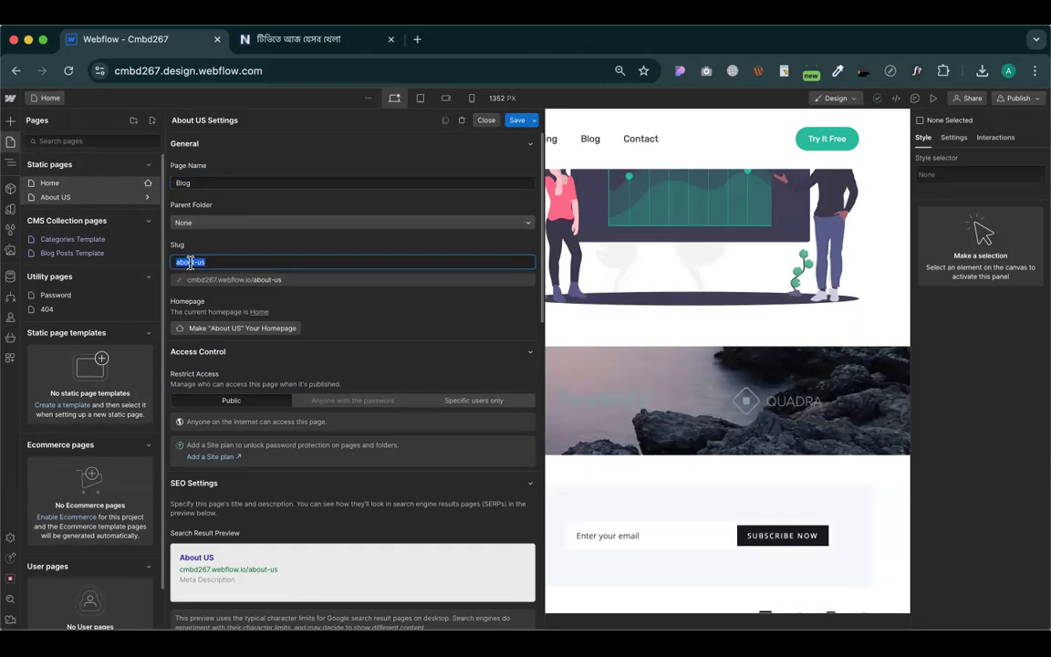
pyautogui.write('Blog')
pyautogui.click(516, 119)
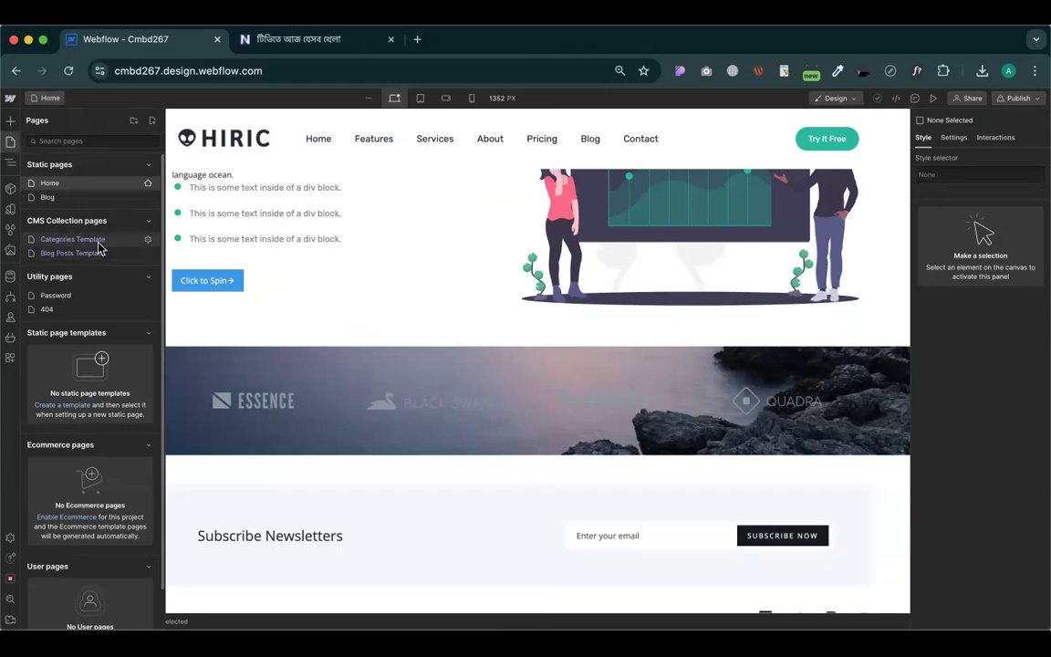
# Open the Blog page and delete the hero and logo sections between its header and footer
pyautogui.click(50, 198)
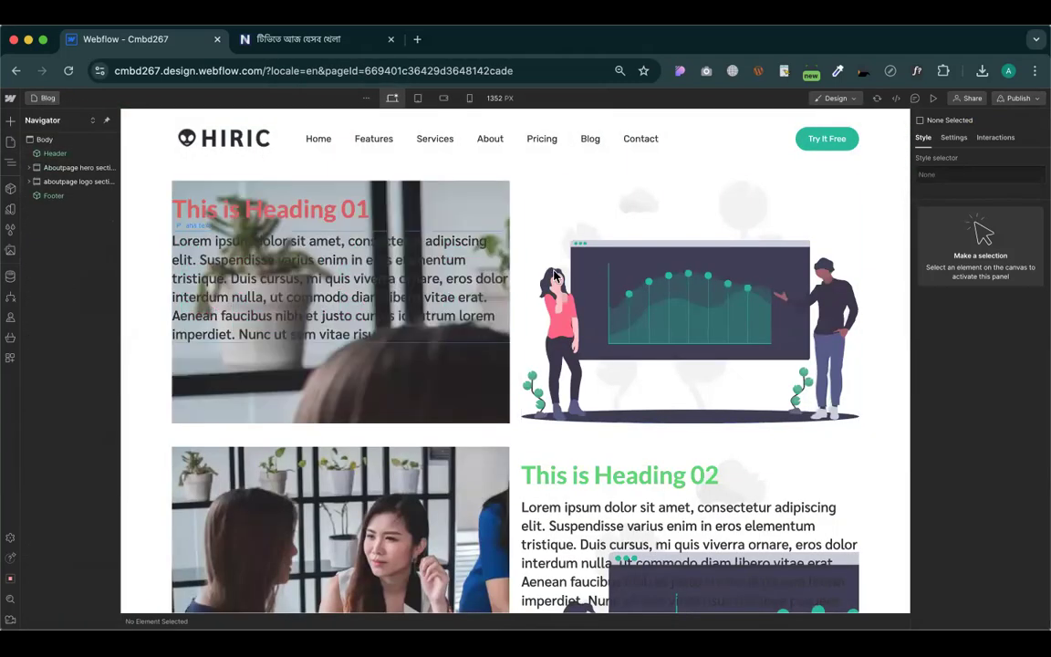
pyautogui.click(137, 220)
pyautogui.press('Delete')
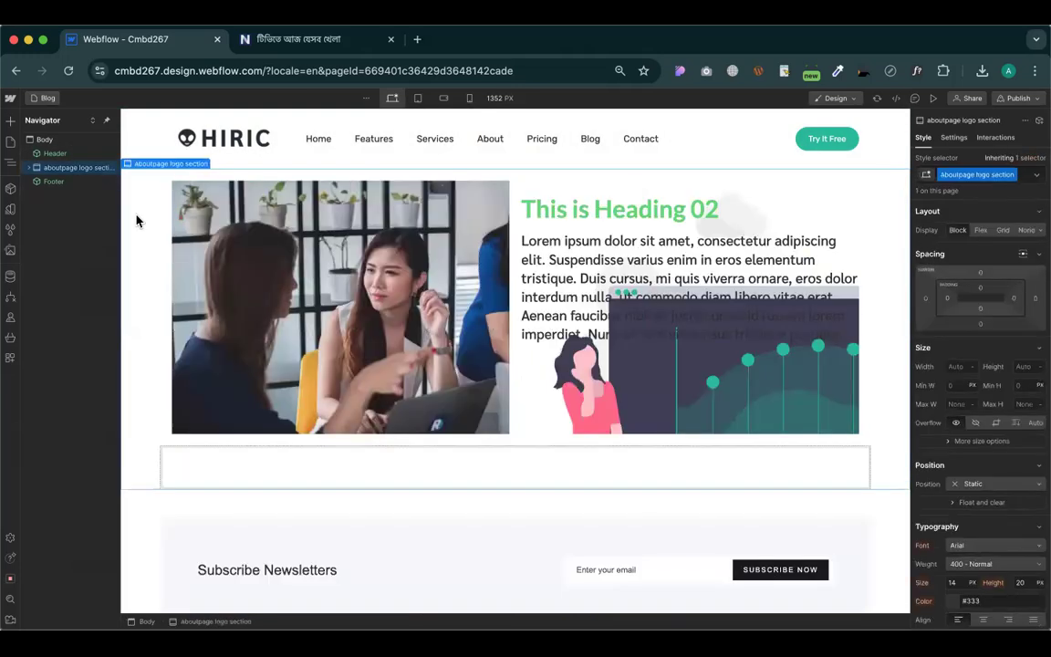
pyautogui.press('Delete')
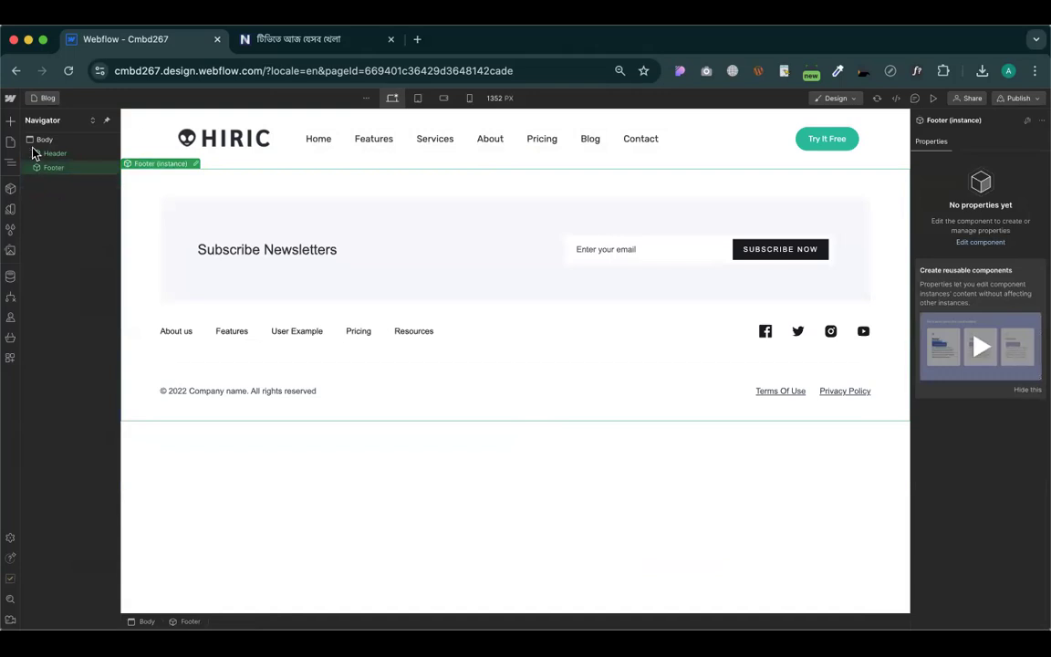
# Add a section between the header and footer of the Blog page and insert a container inside it
pyautogui.click(10, 120)
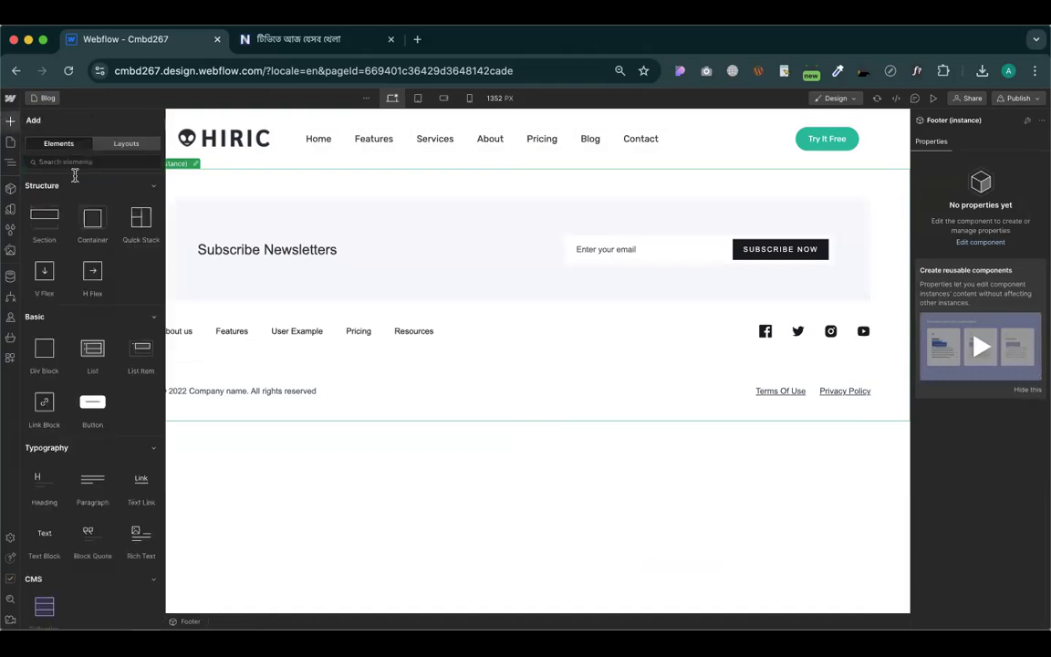
pyautogui.moveTo(45, 217); pyautogui.dragTo(260, 192)
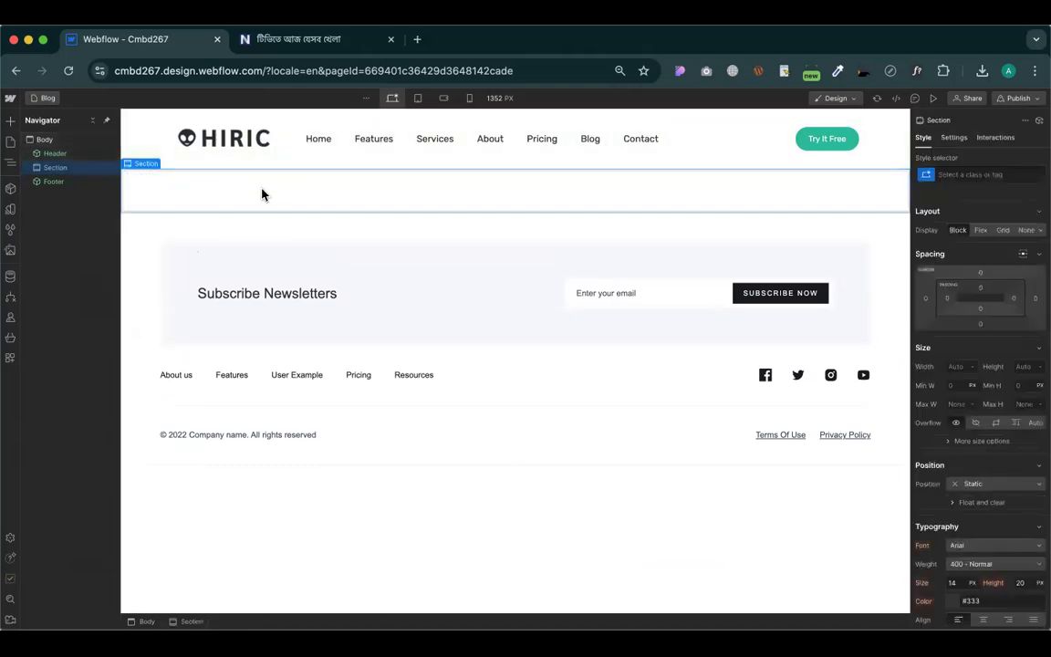
pyautogui.press('super+e')
pyautogui.write('con')
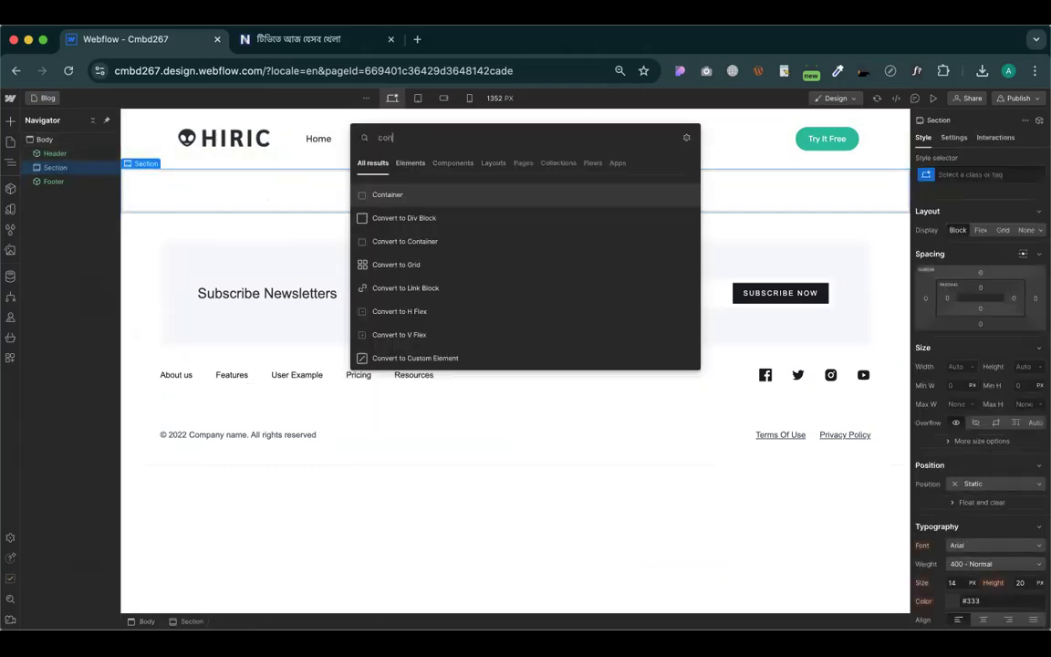
pyautogui.press('Return')
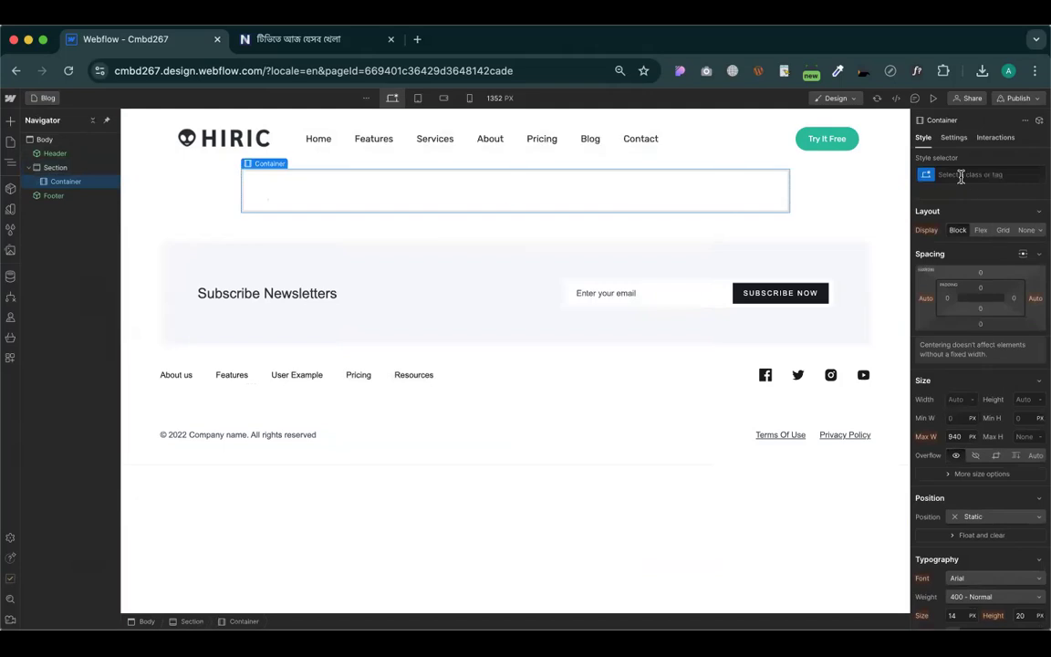
# Apply the existing "main container" class to the new container
pyautogui.click(961, 177)
pyautogui.write('main')
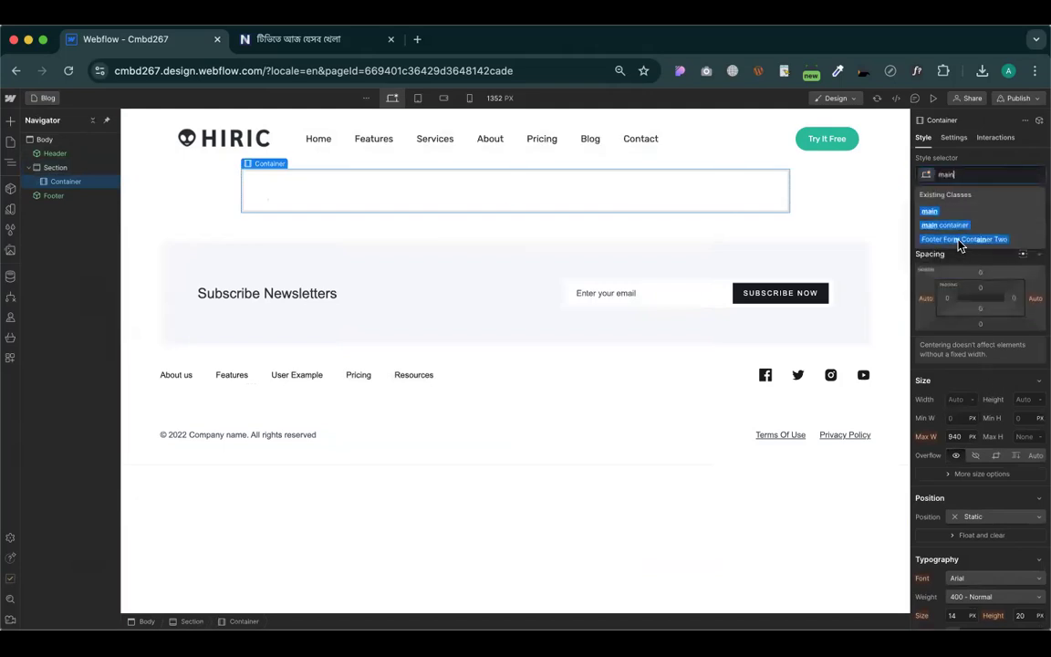
pyautogui.press('Return')
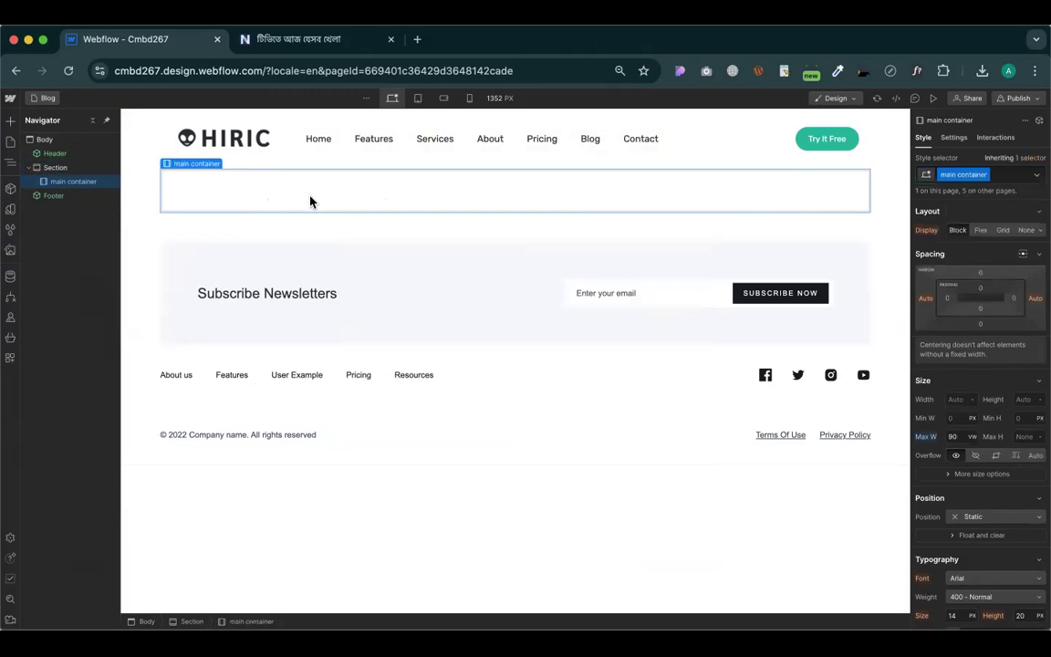
# Add an H1 heading inside the main container of the Blog page
pyautogui.press('super+k')
pyautogui.write('H')
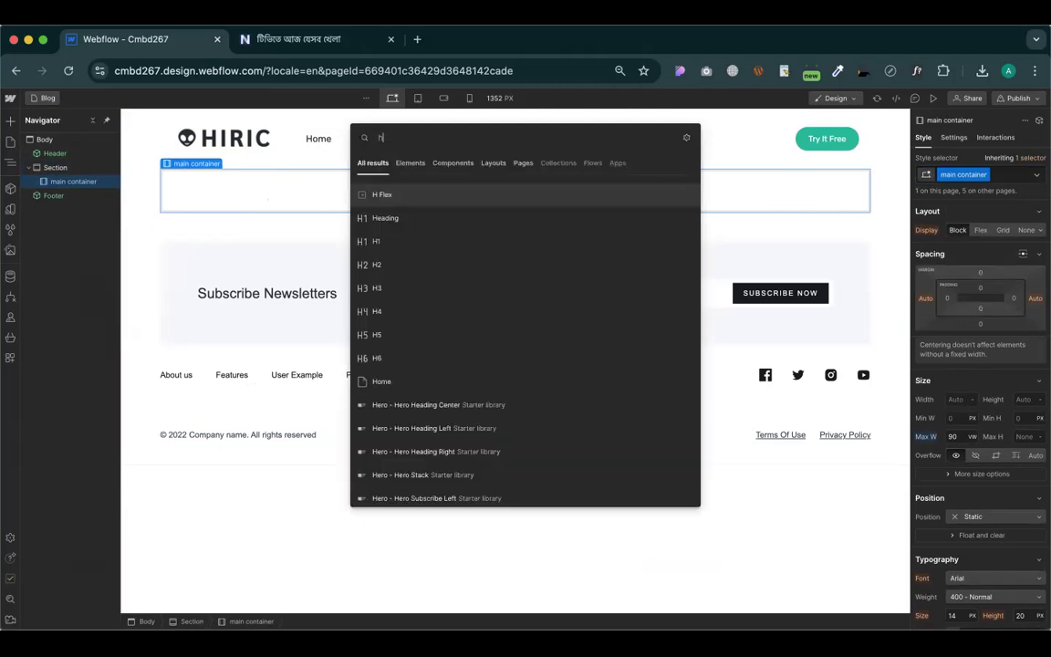
pyautogui.press('Down')
pyautogui.press('Down')
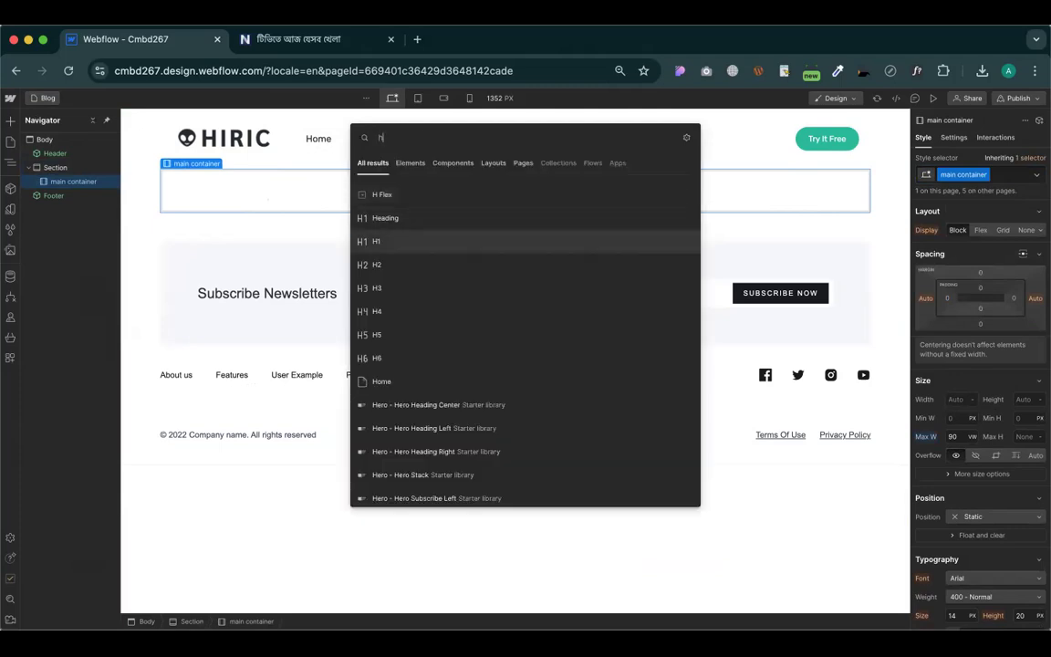
pyautogui.press('Return')
# Replace the new heading's placeholder text with "Our Blog Posts"
pyautogui.doubleClick(214, 193)
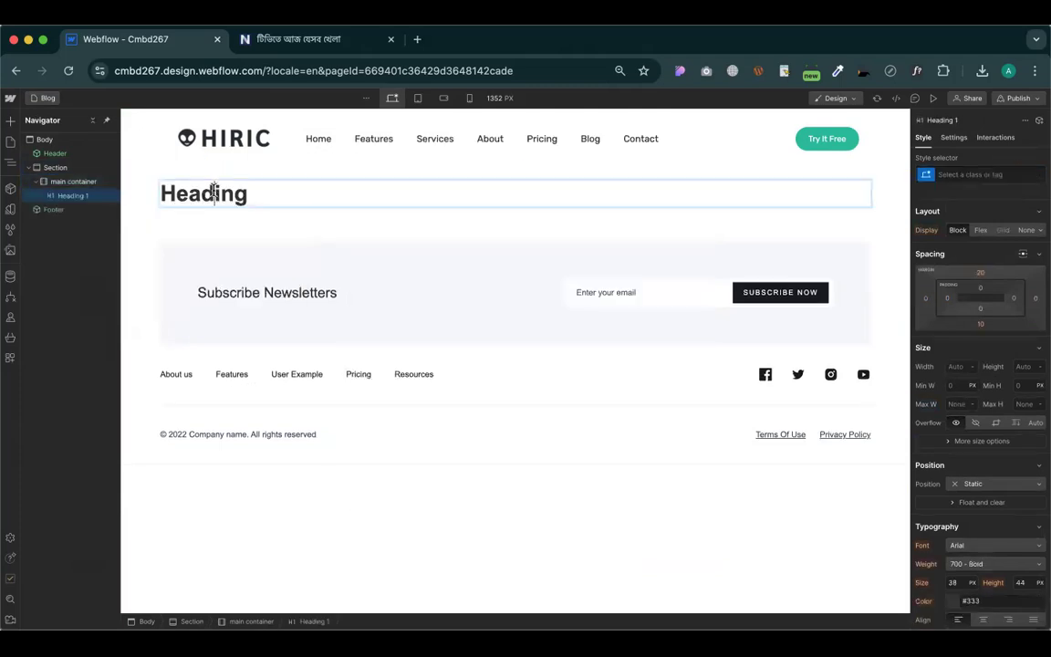
pyautogui.press('super+a')
pyautogui.write('Our ')
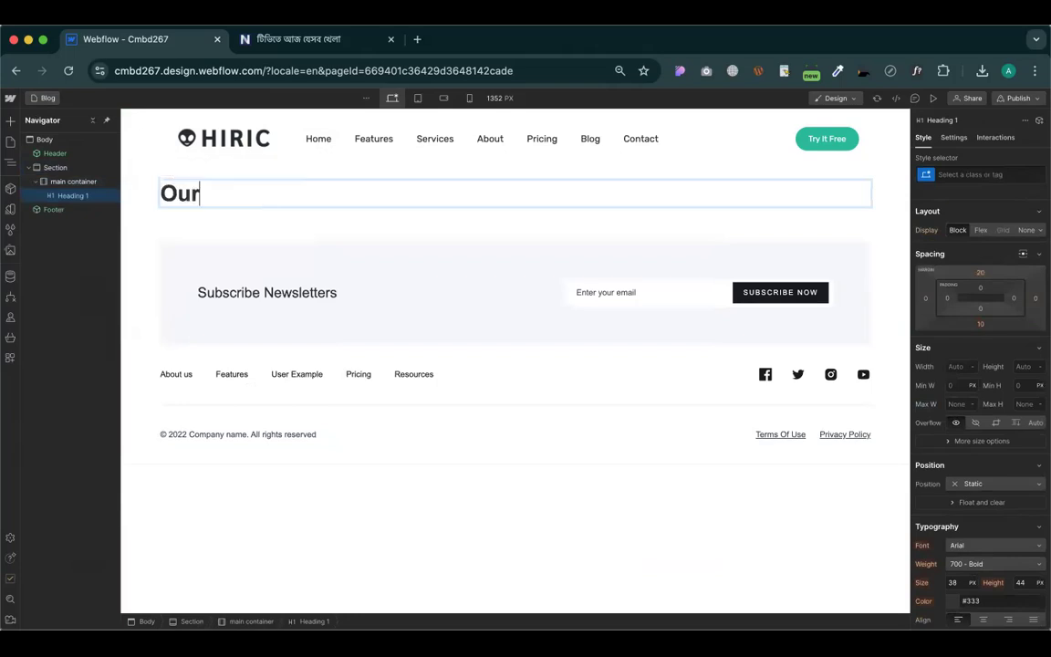
pyautogui.write('Blog')
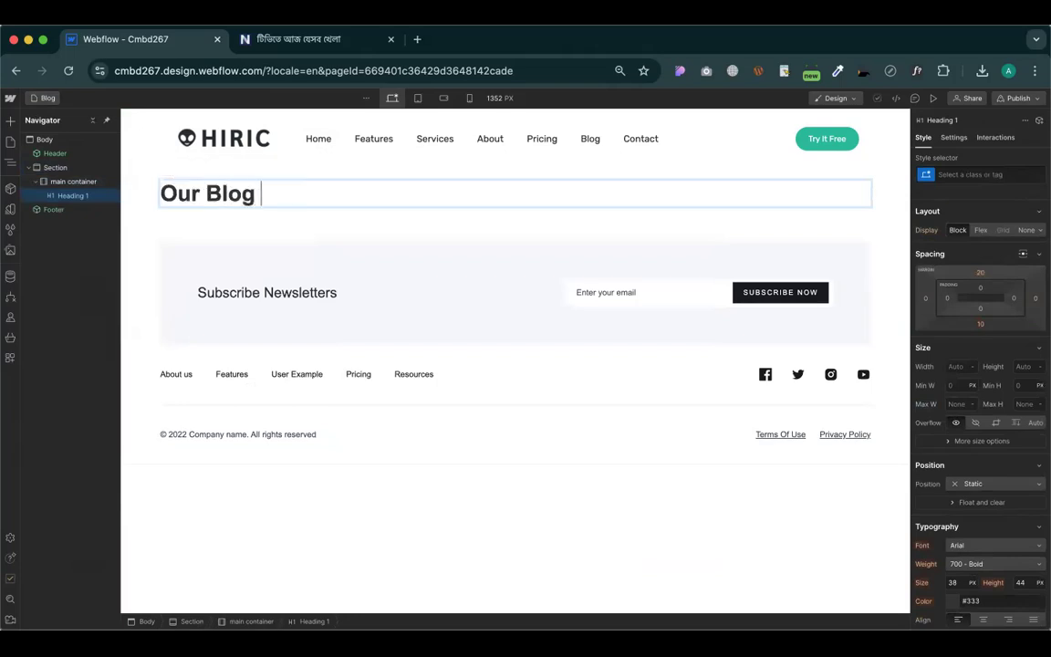
pyautogui.write(' Posts')
pyautogui.press('Escape')
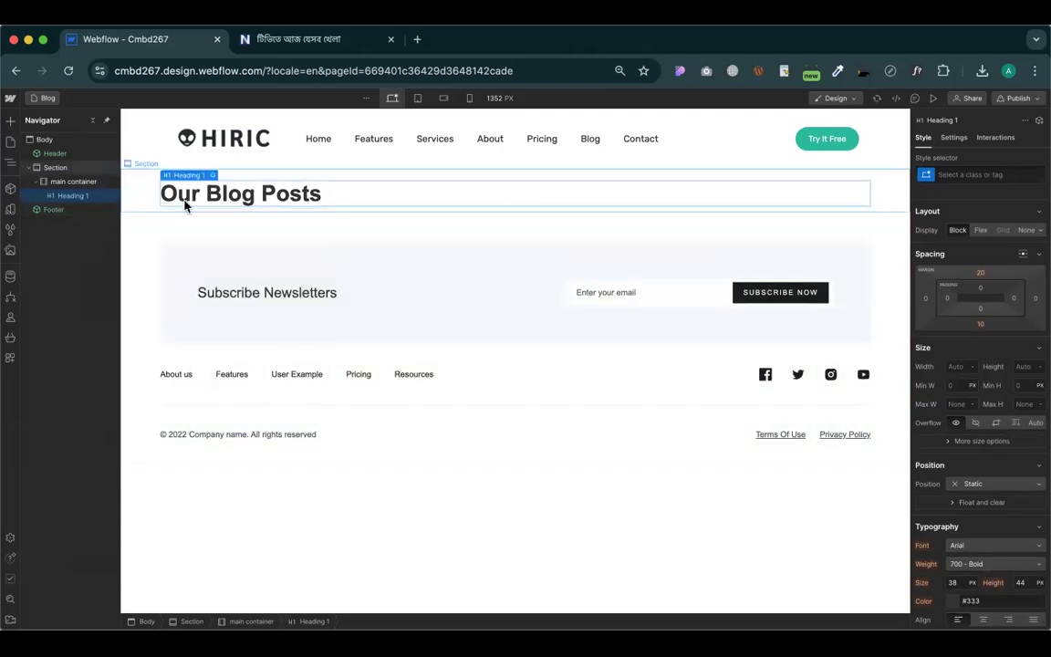
# Insert a CMS Collection List below the "Our Blog Posts" heading inside the main container
pyautogui.press('a')
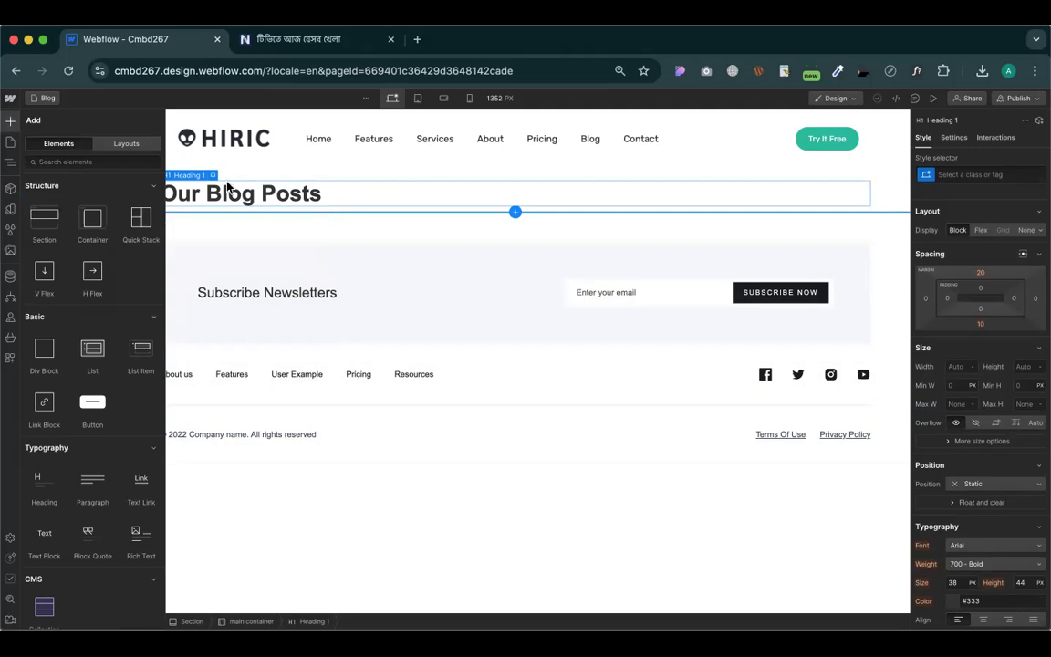
pyautogui.scroll(-3, 98, 466)
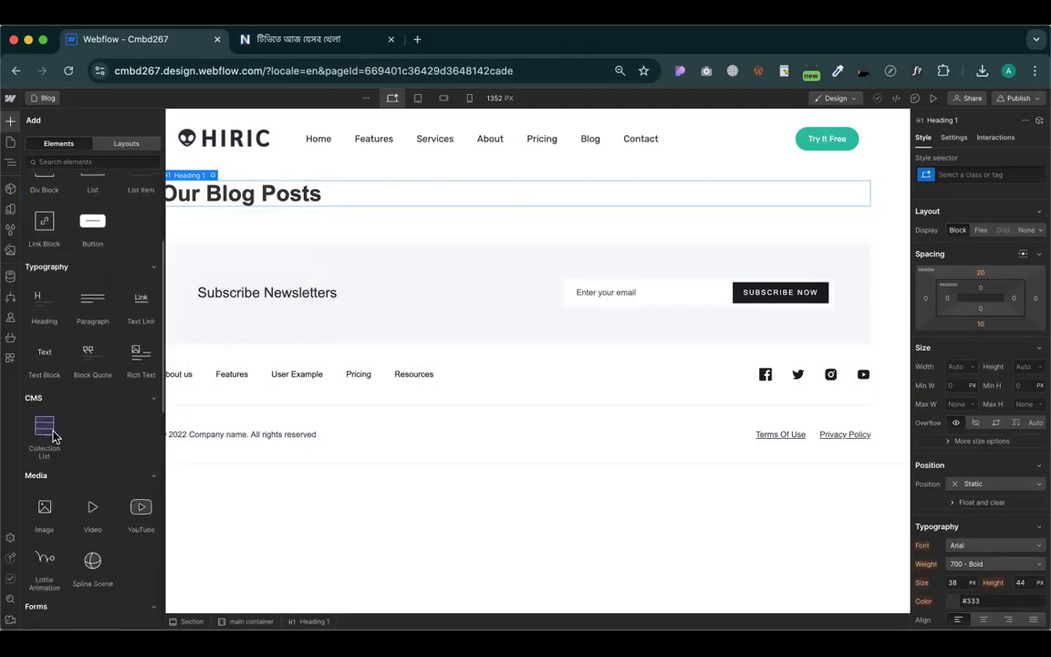
pyautogui.moveTo(314, 440); pyautogui.dragTo(275, 206)
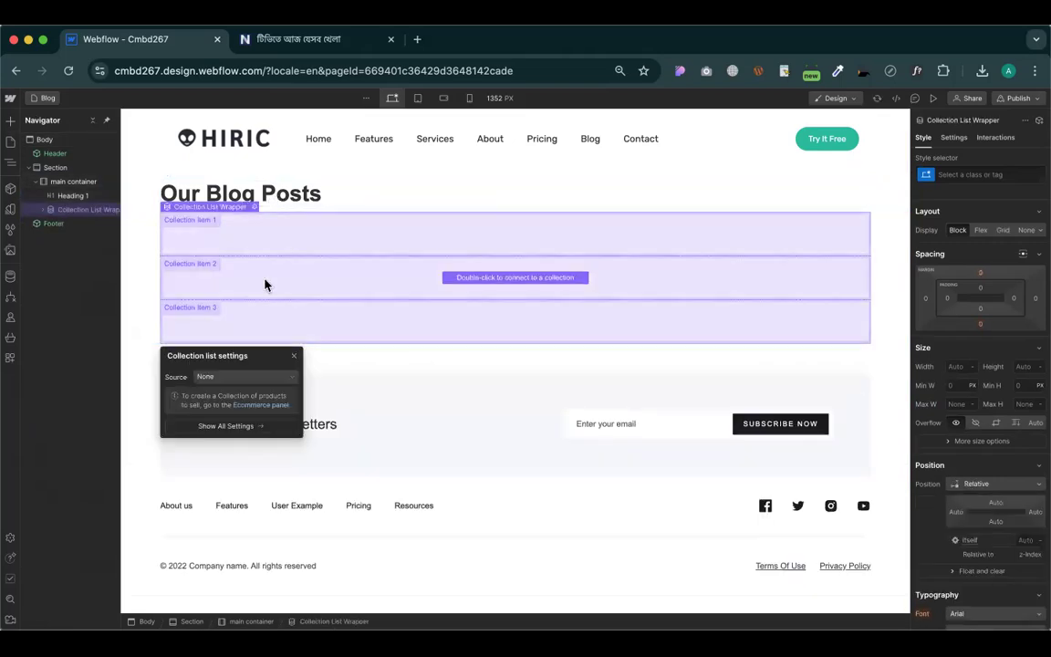
pyautogui.click(11, 122)
pyautogui.scroll(-1, 65, 491)
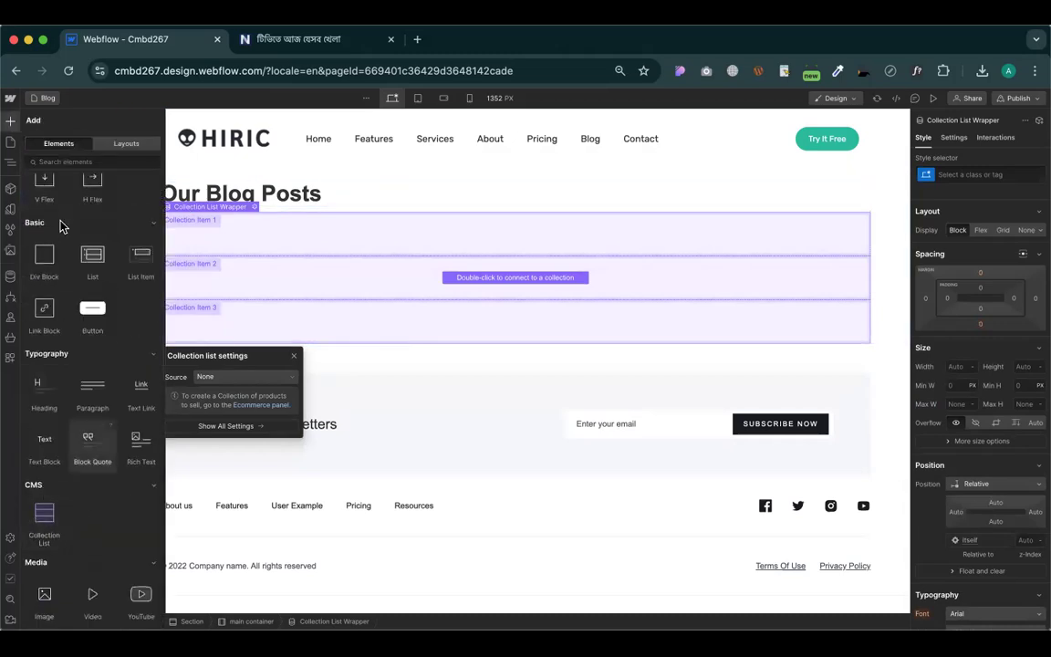
pyautogui.click(11, 123)
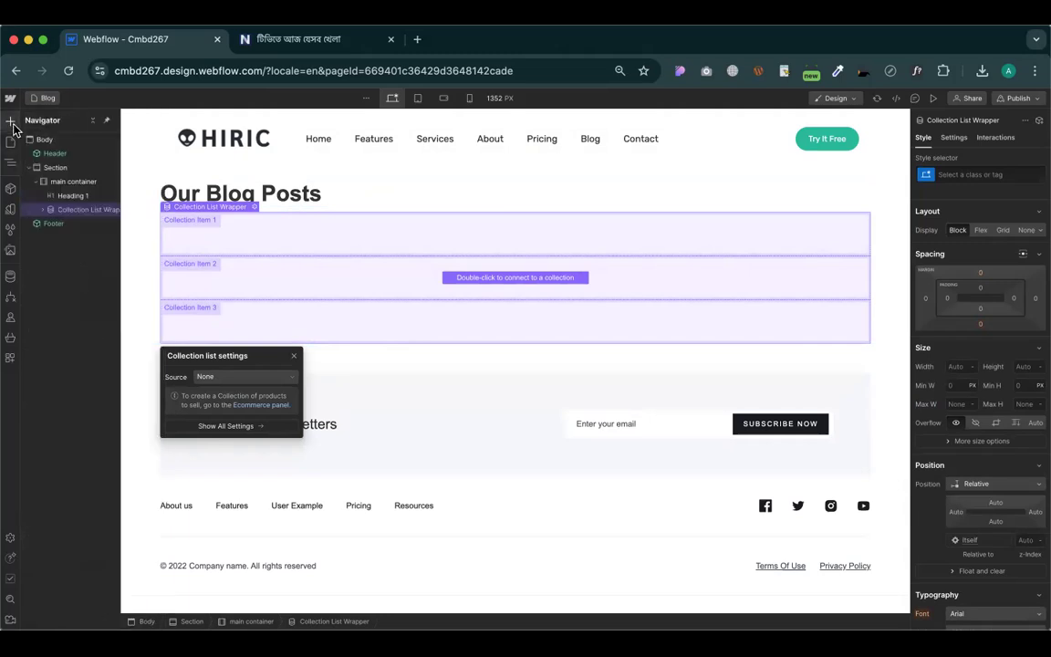
# Connect the collection list to the Blog Posts collection and lay its items out in three columns
pyautogui.moveTo(249, 356); pyautogui.dragTo(473, 306)
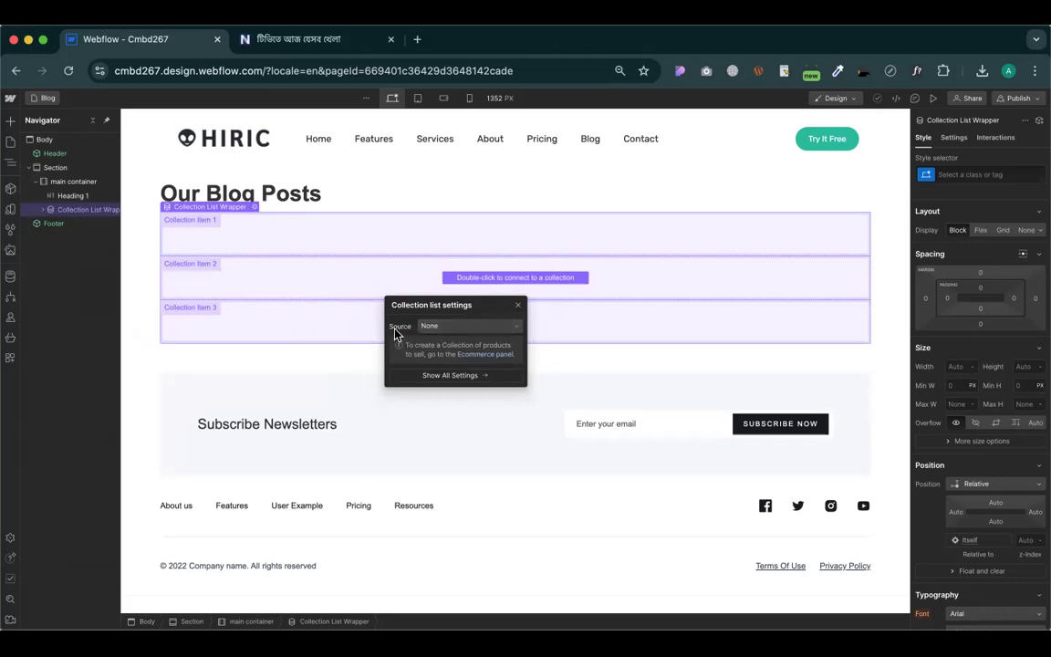
pyautogui.click(445, 328)
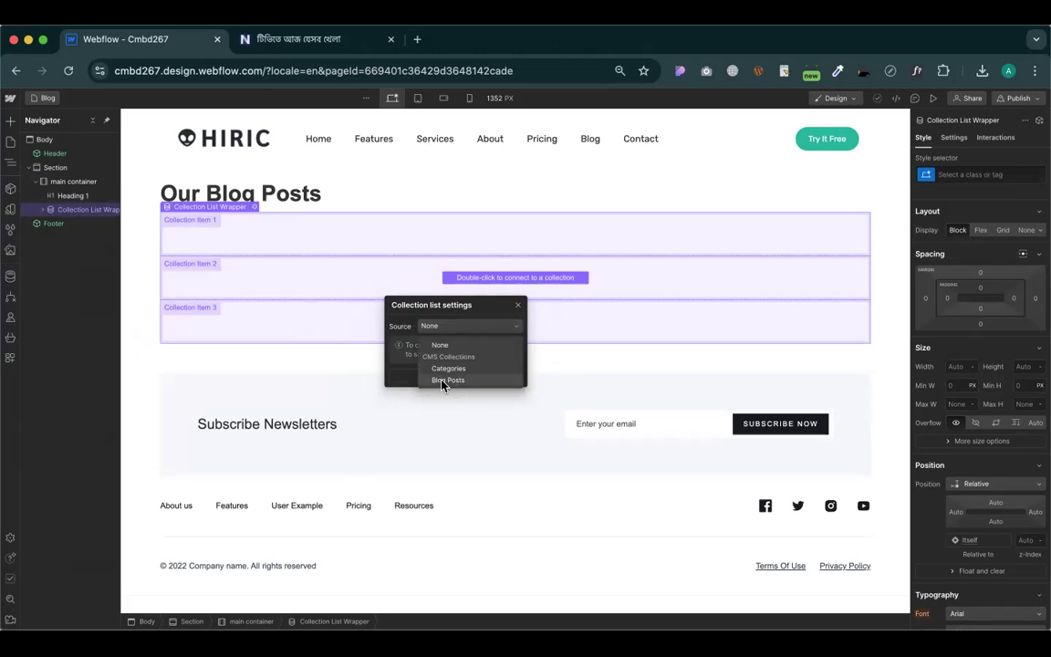
pyautogui.click(443, 382)
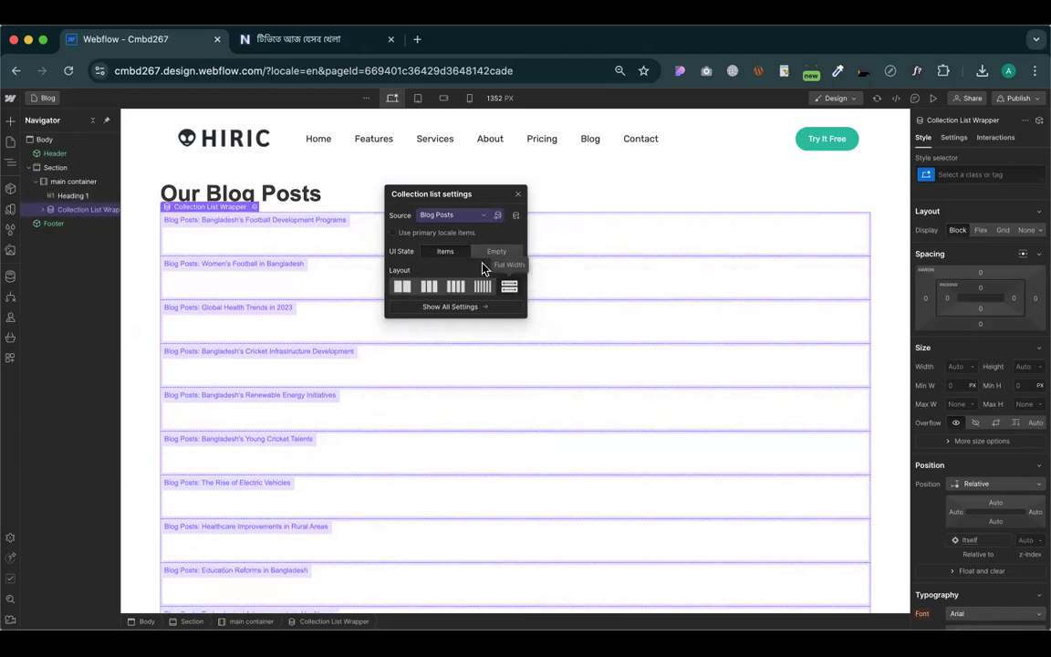
pyautogui.click(402, 289)
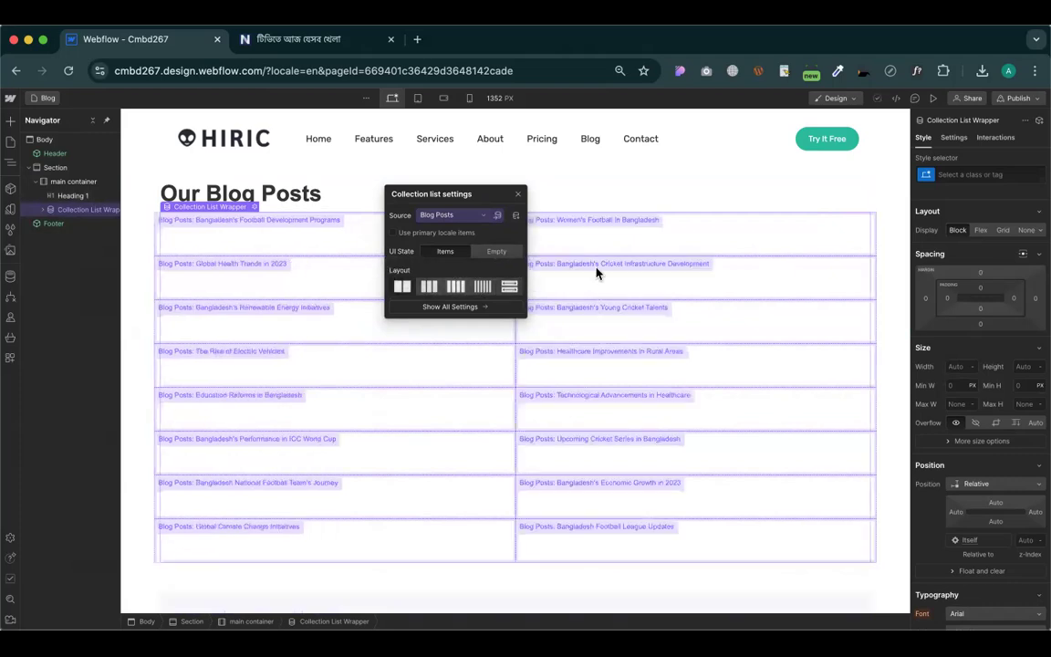
pyautogui.click(430, 289)
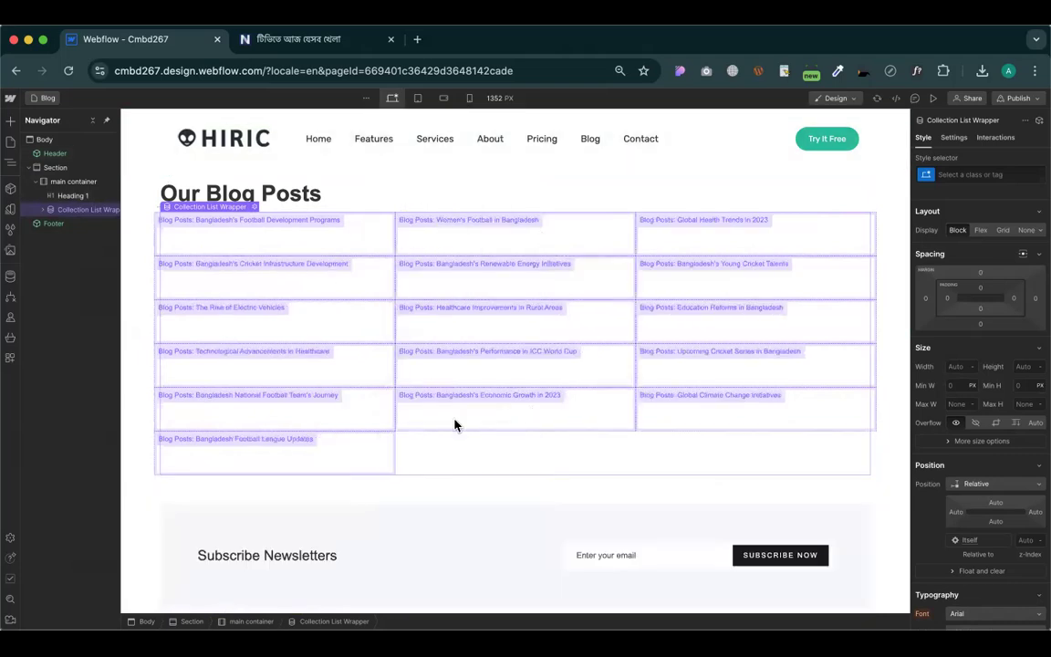
# Switch to the News24 site, examine how its homepage lays out the highlights news cards, and return to the Webflow Blog page
pyautogui.click(264, 231)
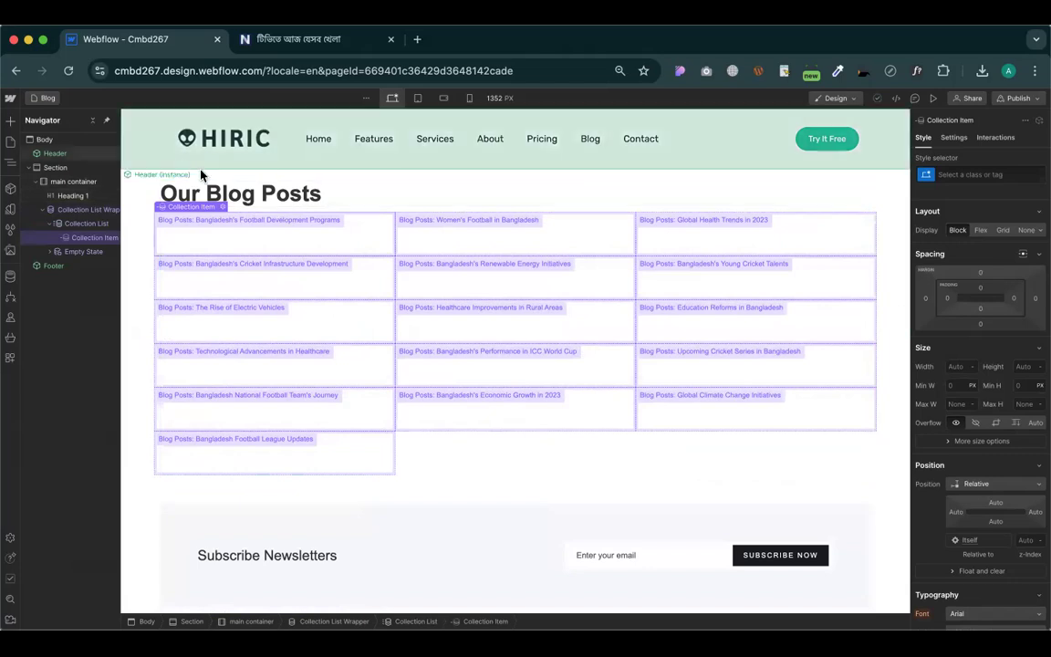
pyautogui.click(287, 47)
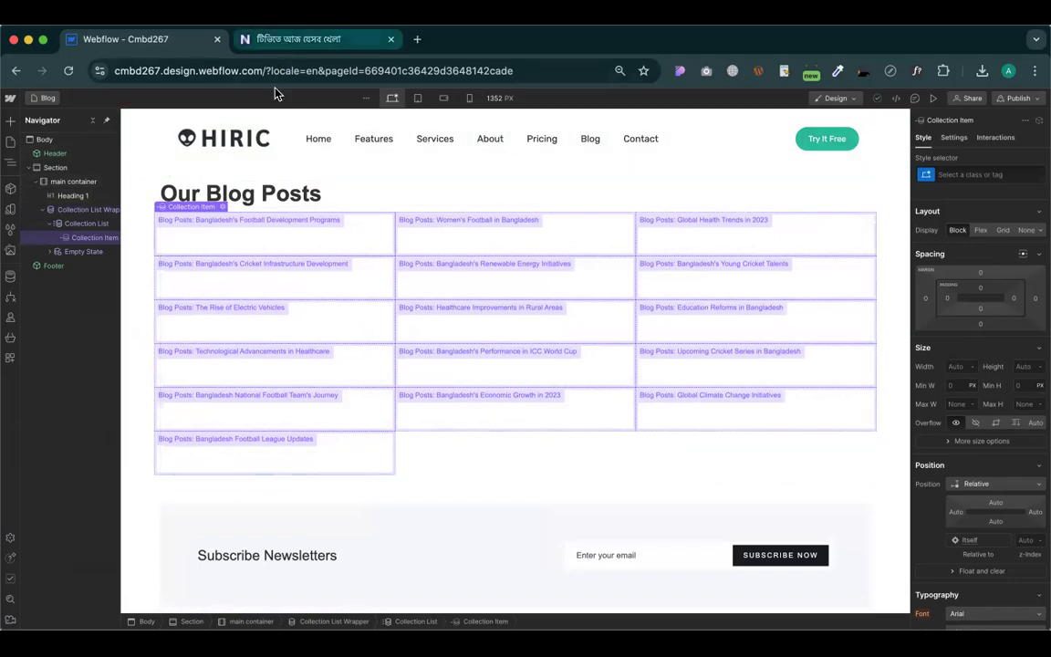
pyautogui.click(71, 112)
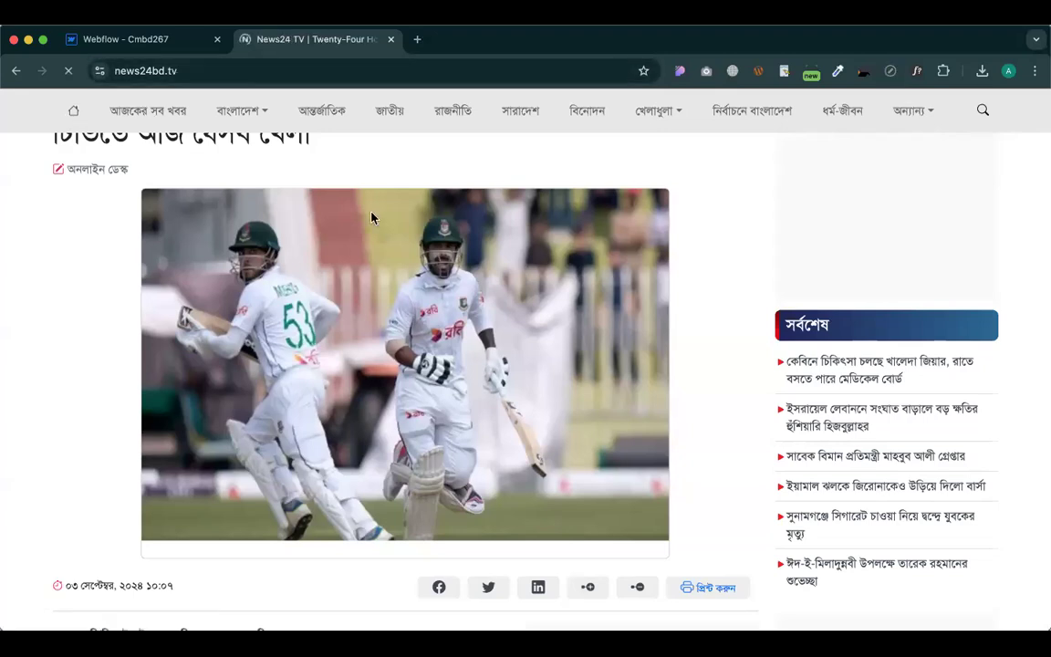
pyautogui.scroll(-2, 427, 287)
pyautogui.scroll(-10, 427, 286)
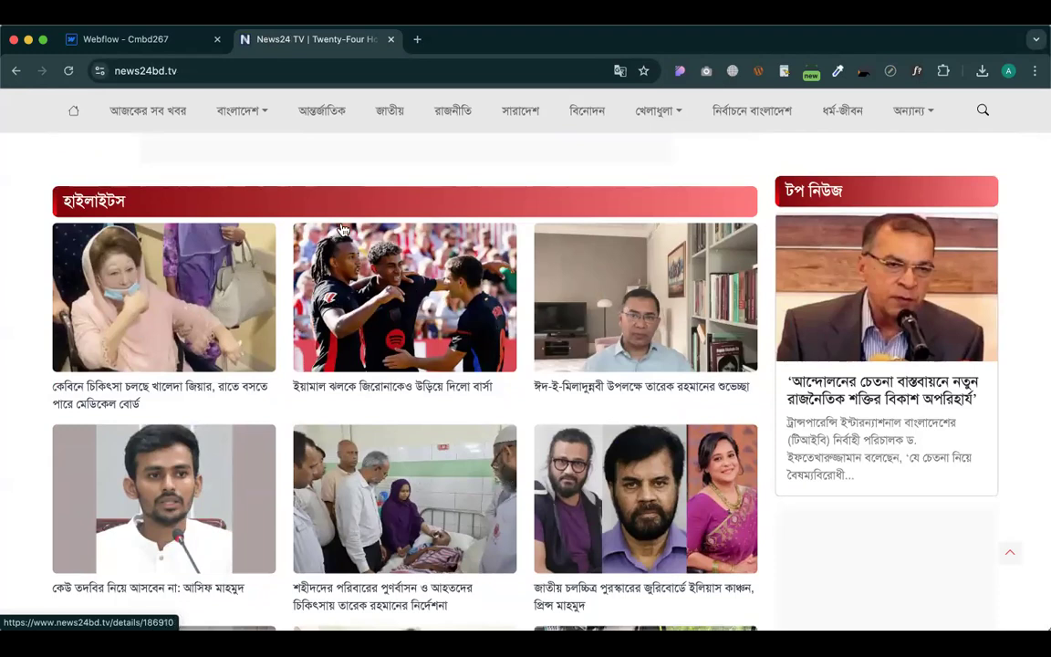
pyautogui.click(151, 40)
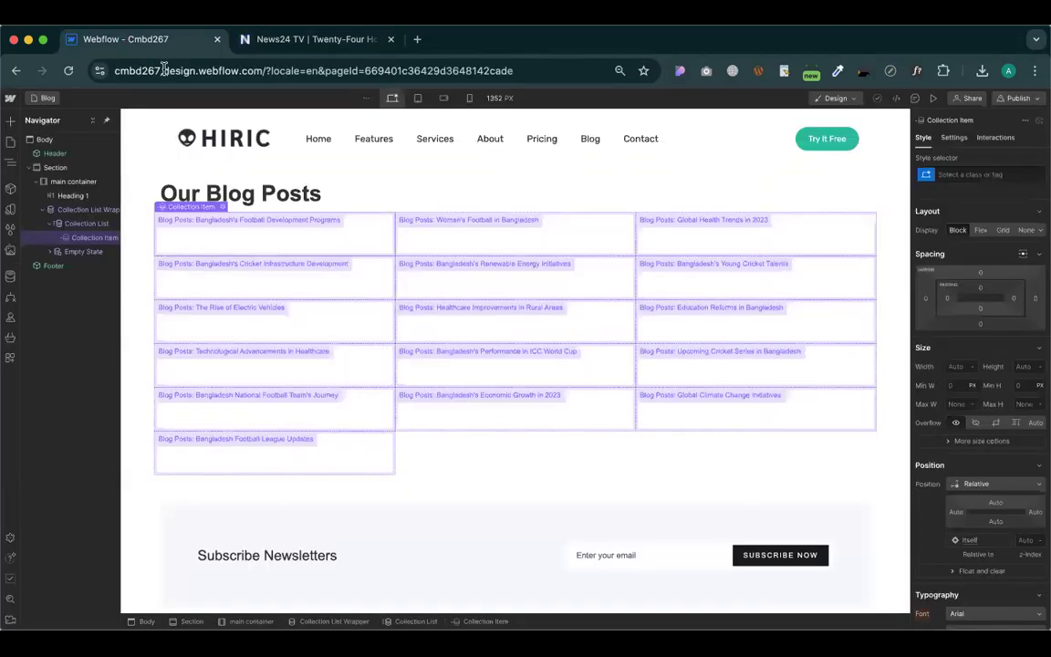
# Insert an Image element into the first collection item of the blog posts list
pyautogui.click(10, 122)
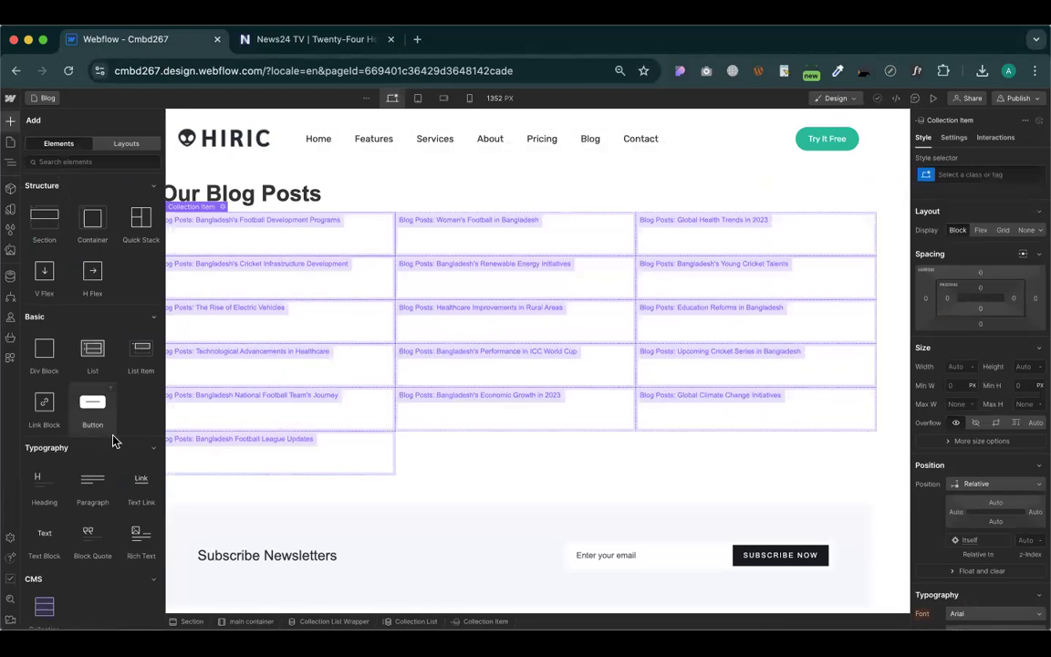
pyautogui.scroll(-2, 108, 411)
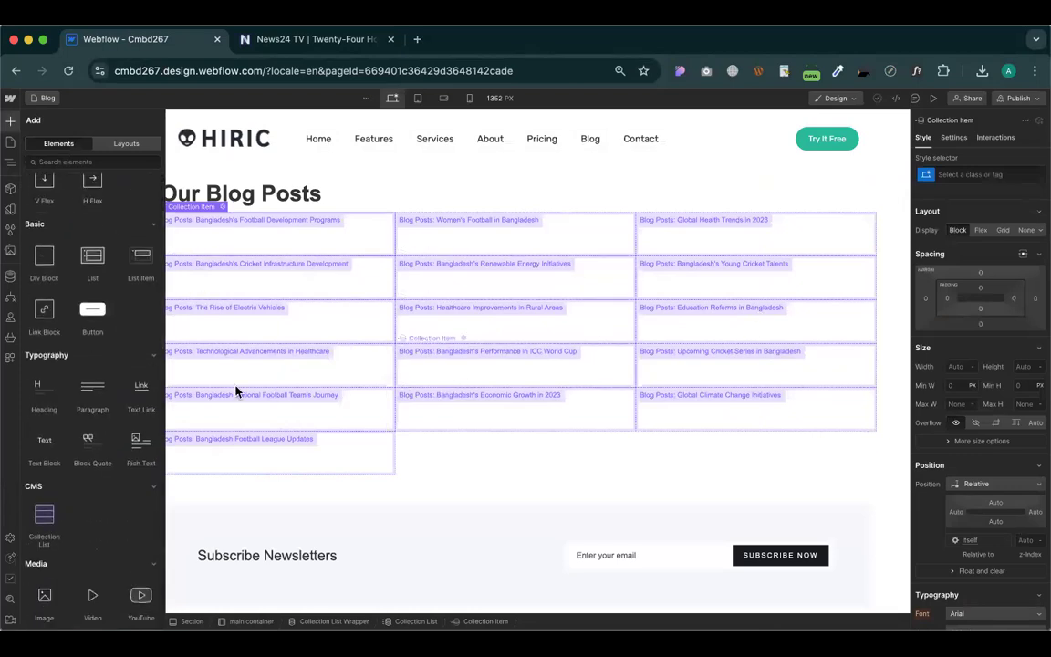
pyautogui.scroll(1, 96, 374)
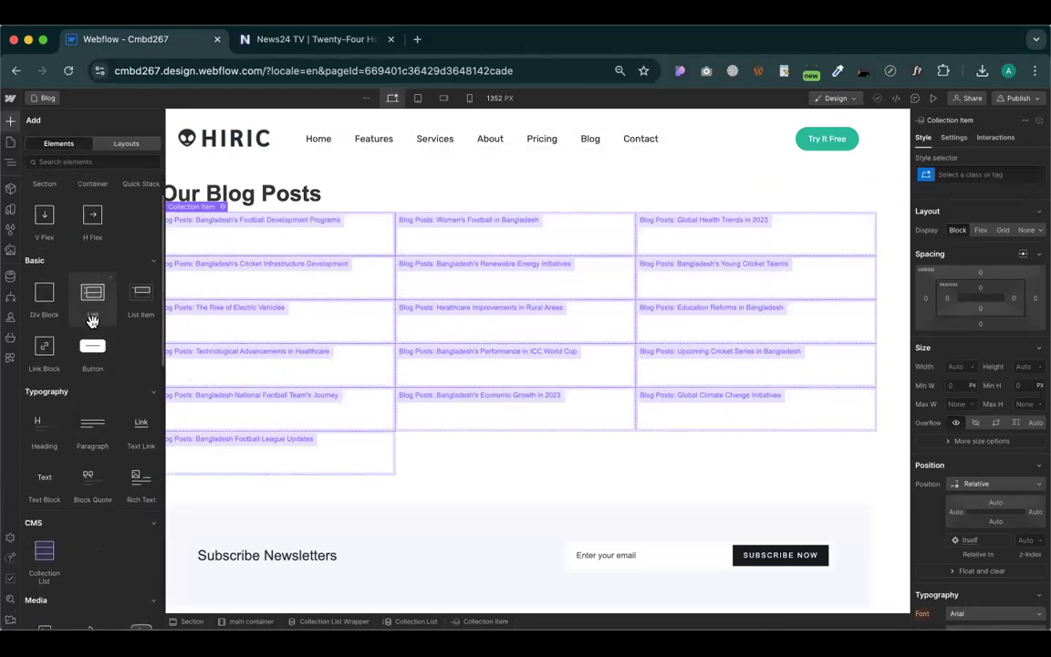
pyautogui.scroll(2, 92, 320)
pyautogui.scroll(-5, 92, 321)
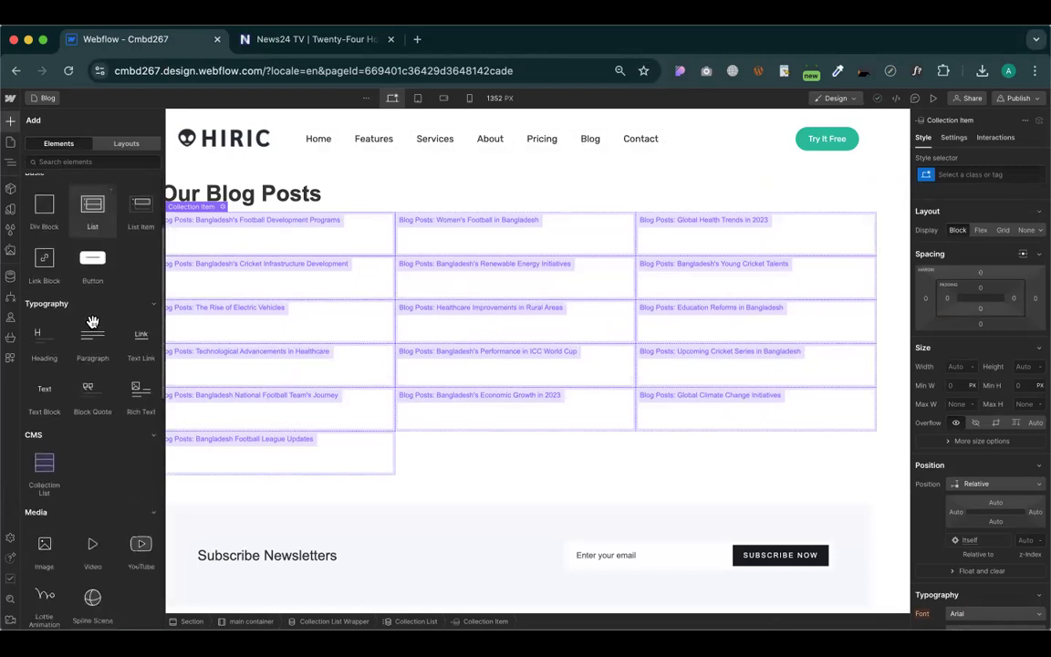
pyautogui.moveTo(41, 490); pyautogui.dragTo(280, 241)
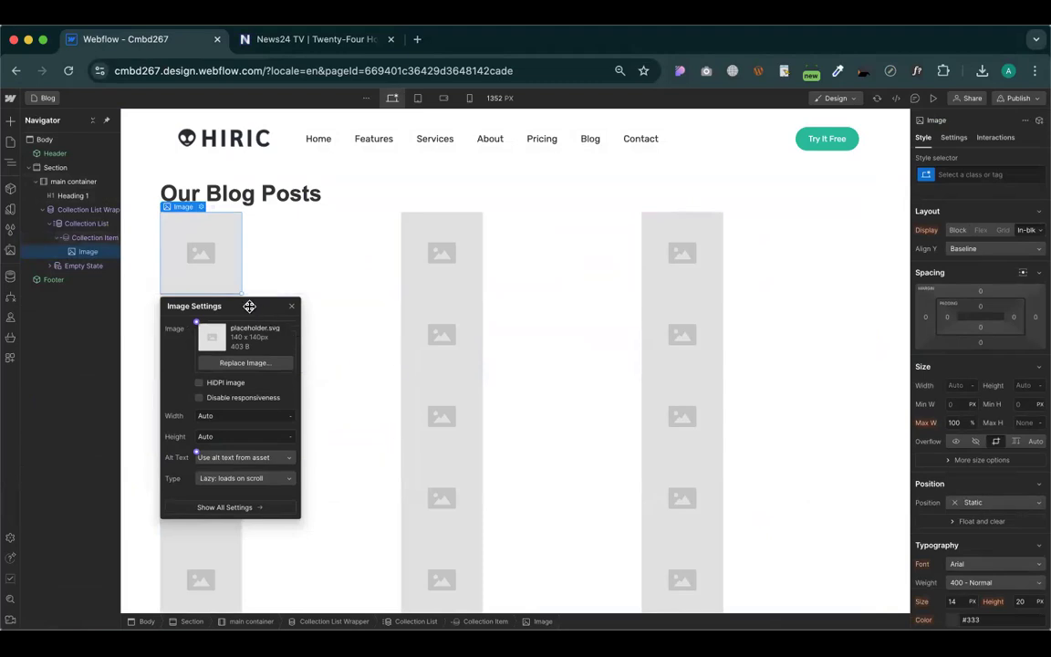
# Bind the collection item's image to the Main Image field of Blog Posts and check the resulting grid
pyautogui.moveTo(249, 305); pyautogui.dragTo(393, 256)
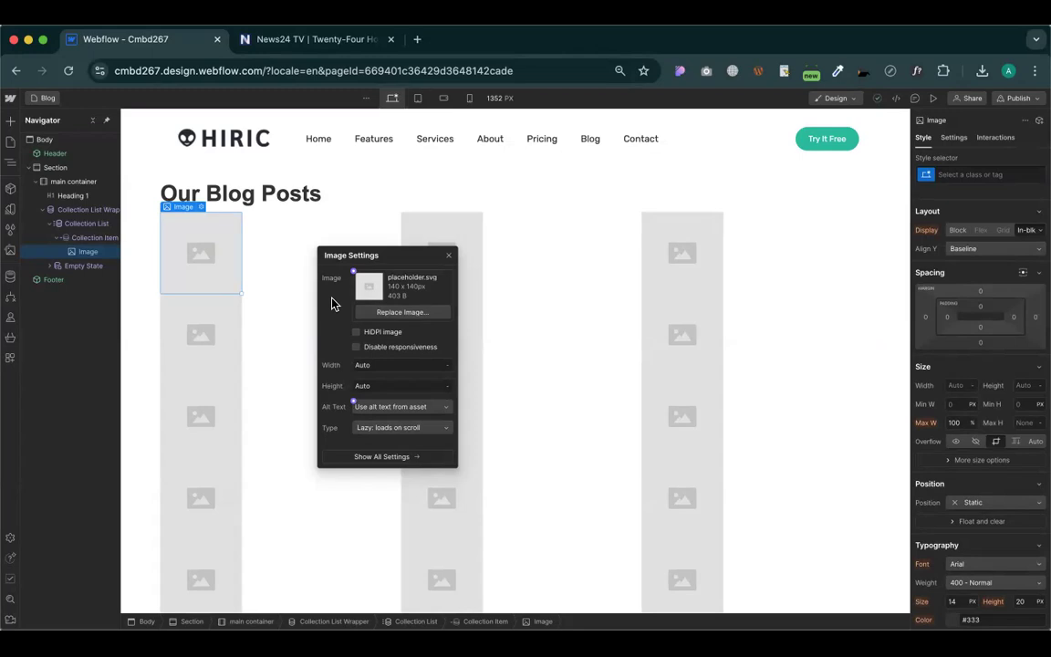
pyautogui.click(353, 273)
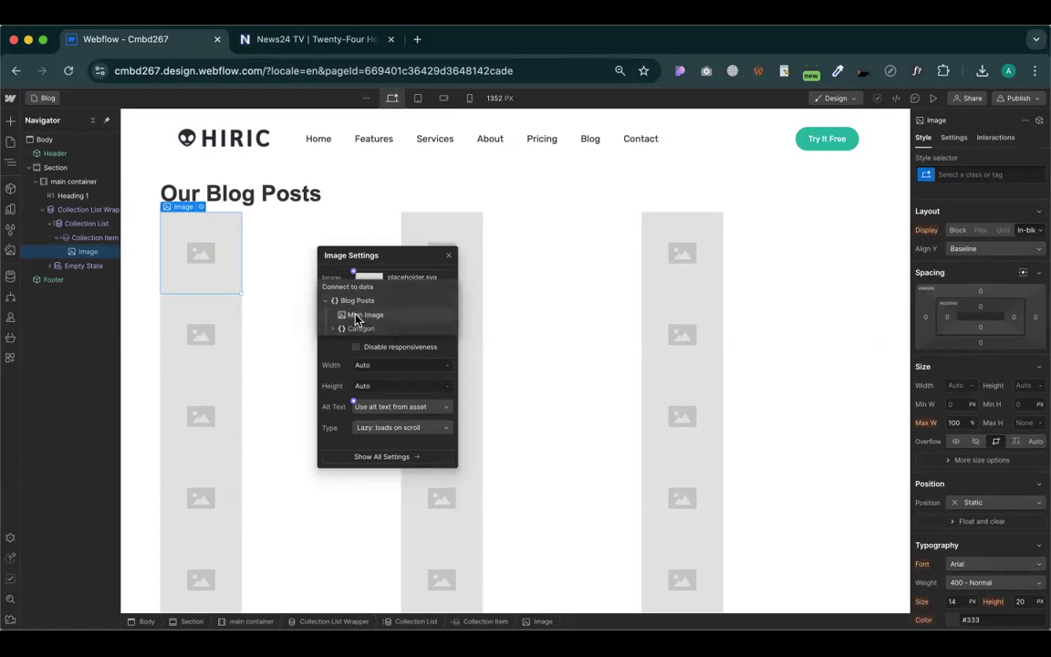
pyautogui.click(355, 315)
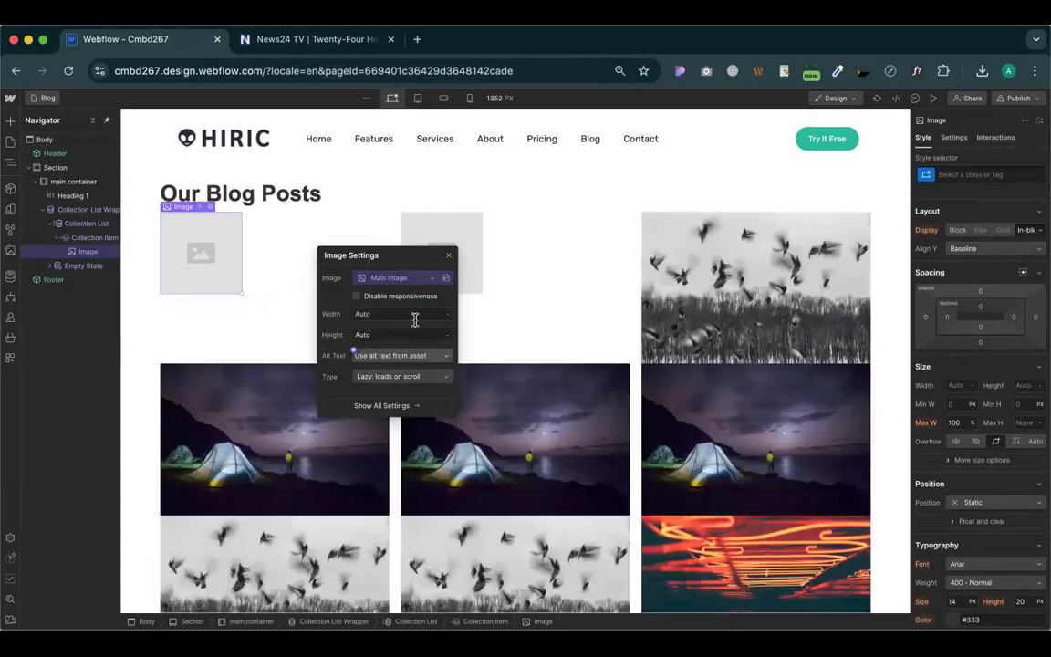
pyautogui.moveTo(429, 255); pyautogui.dragTo(649, 145)
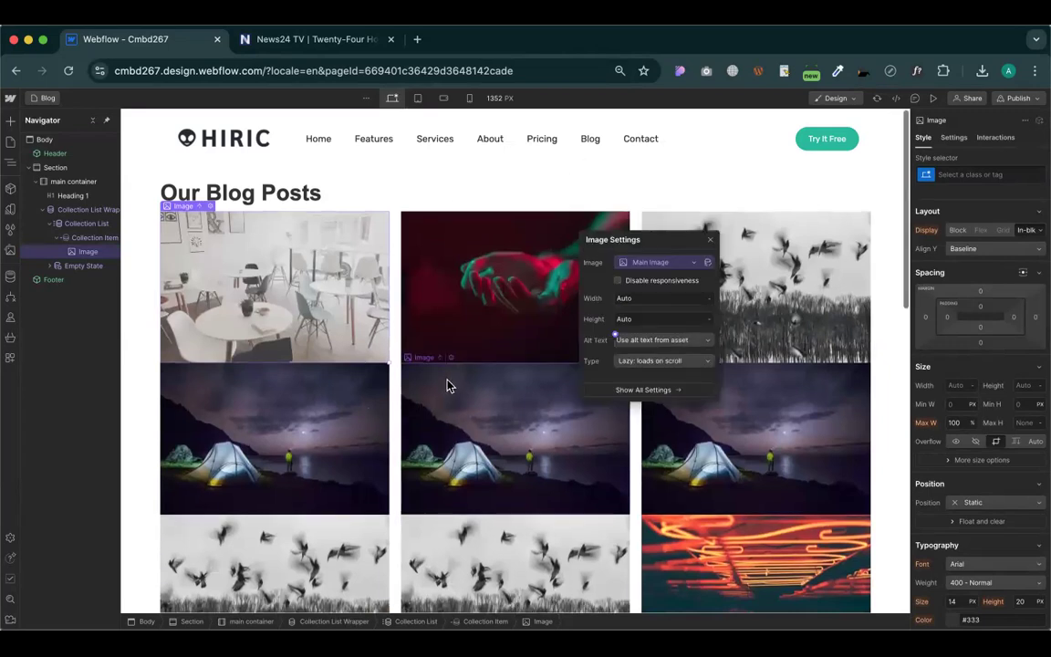
pyautogui.scroll(-1, 447, 385)
pyautogui.scroll(-3, 447, 385)
pyautogui.scroll(3, 447, 385)
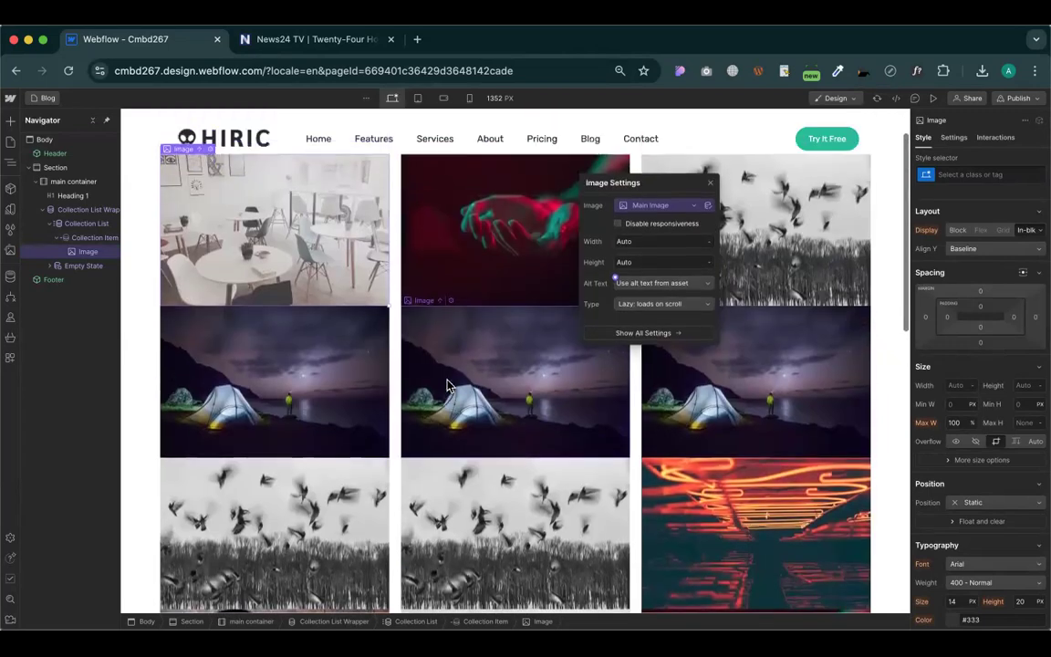
pyautogui.scroll(2, 447, 386)
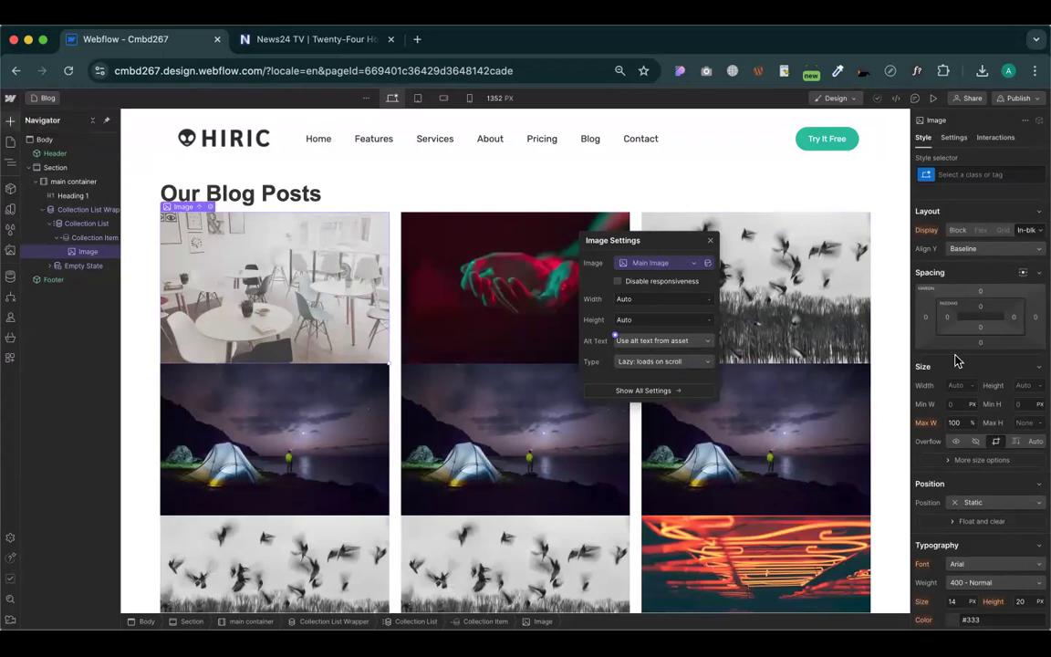
# Set the width of the collection item's image to 100%
pyautogui.press('a')
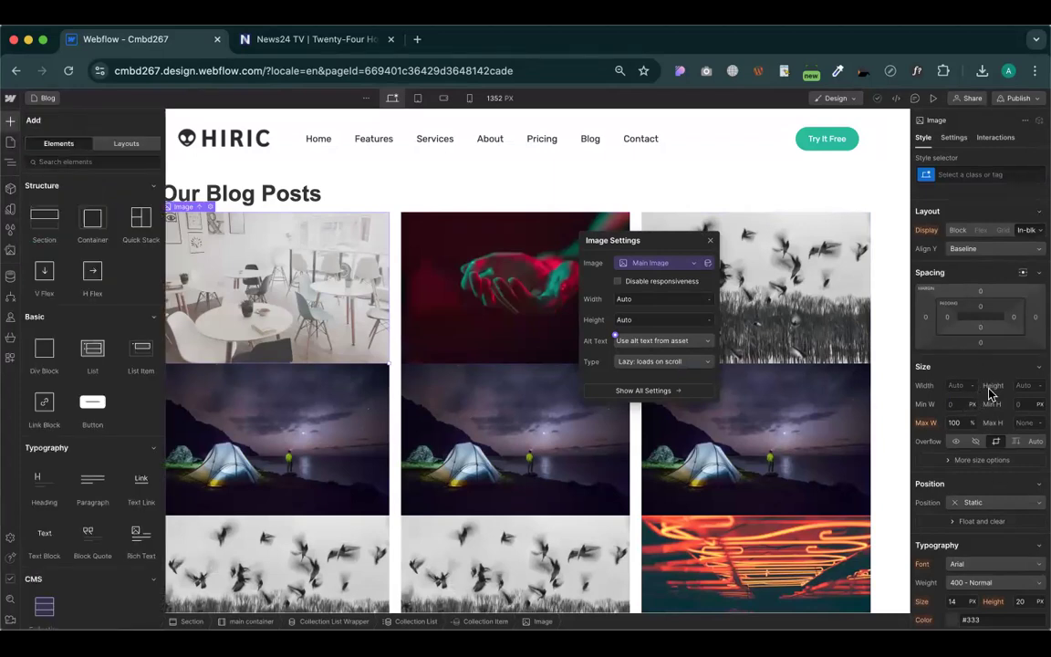
pyautogui.click(962, 384)
pyautogui.write('100')
pyautogui.press('Return')
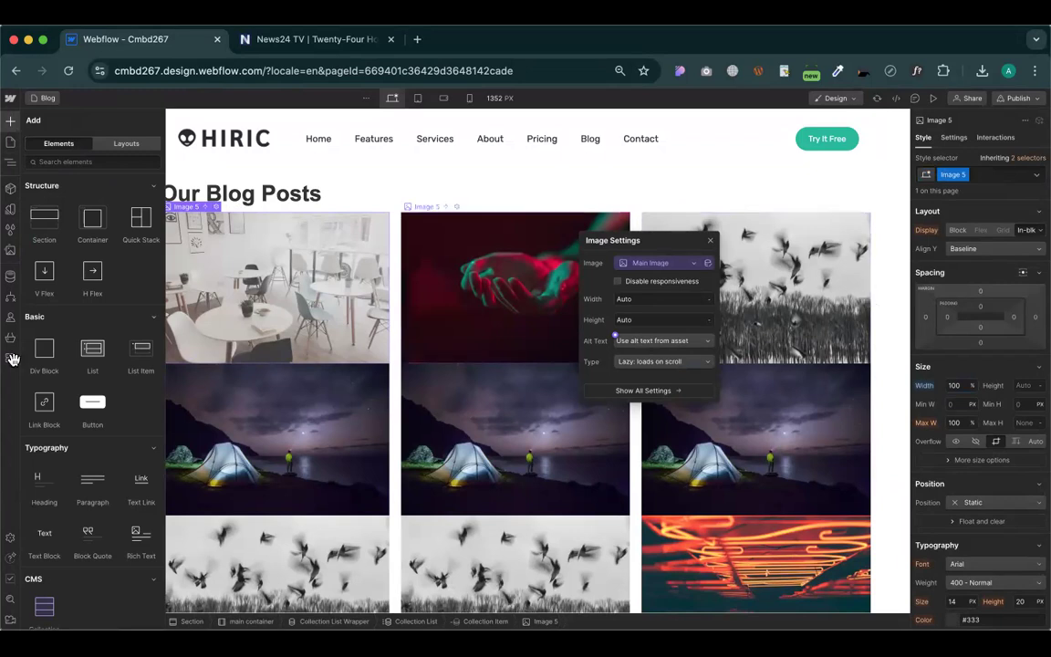
# Open the list of the site's CMS collections
pyautogui.click(9, 275)
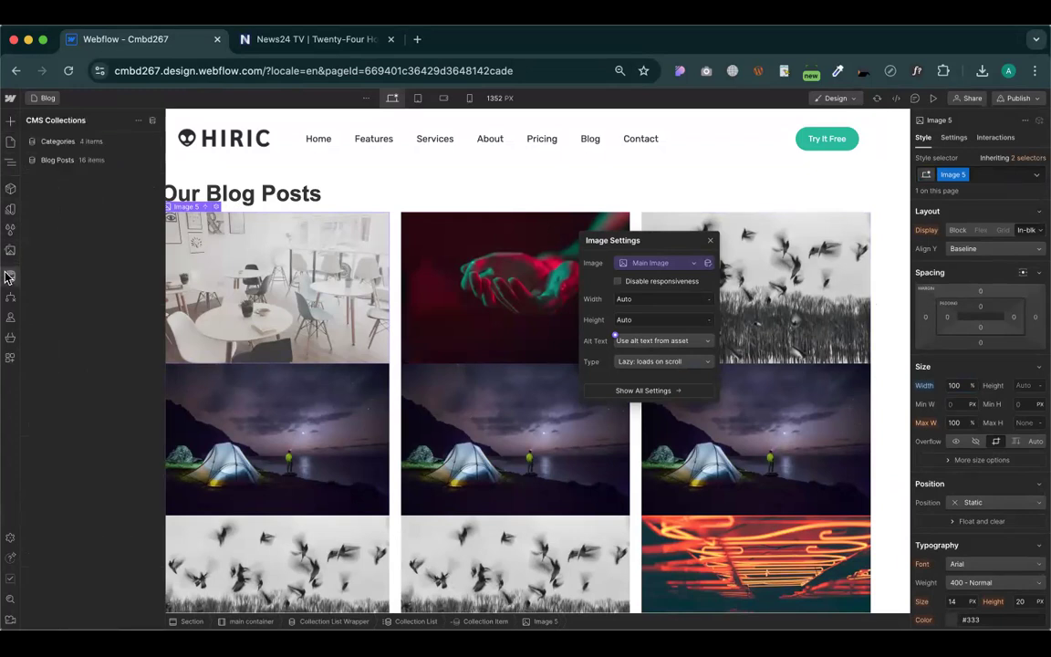
# Replace the main image of the blog post "Bangladesh's Football Development Programs" with Group 5796.png and save the post
pyautogui.click(71, 161)
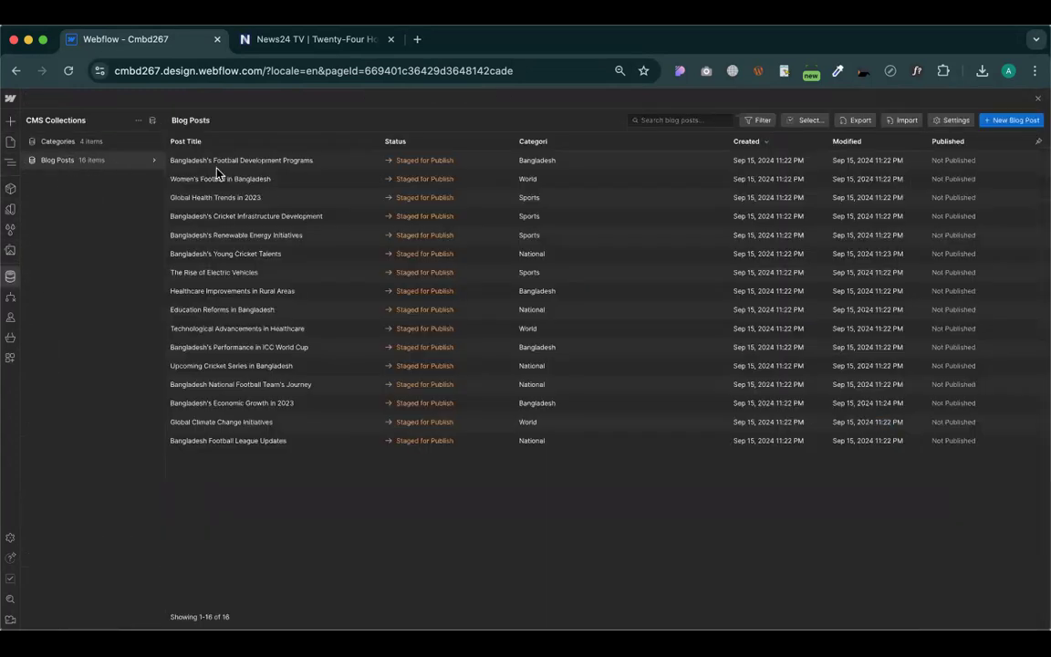
pyautogui.click(301, 166)
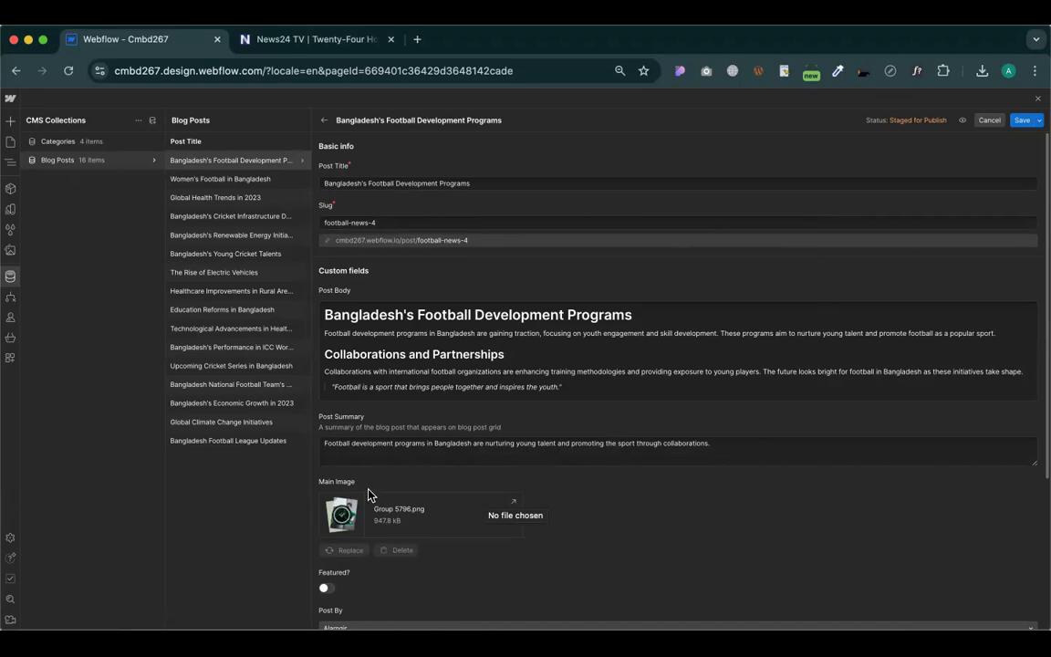
pyautogui.click(1023, 121)
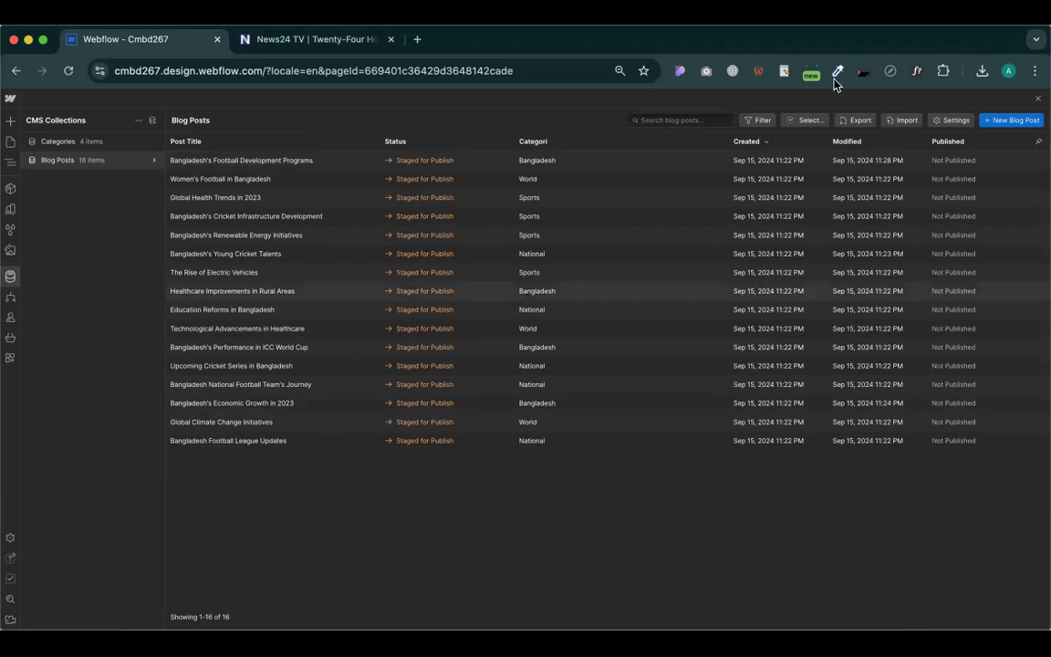
# Replace the main image of "Bangladesh's Cricket Infrastructure Development" with the florian-klauer Unsplash JPG, save the post, and return to the page
pyautogui.click(522, 222)
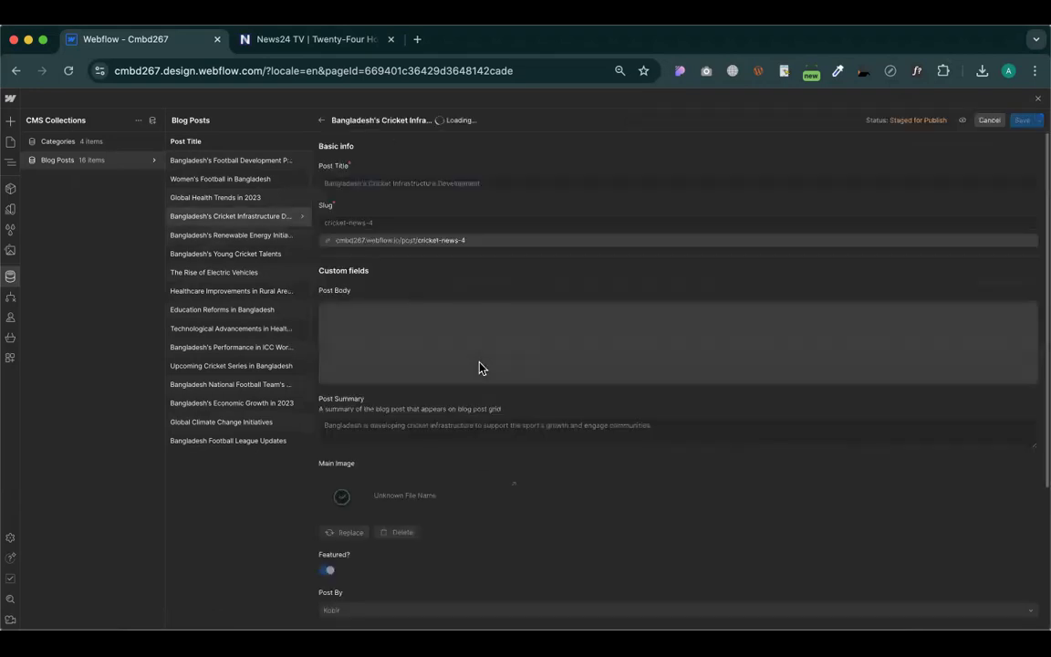
pyautogui.scroll(-5, 481, 366)
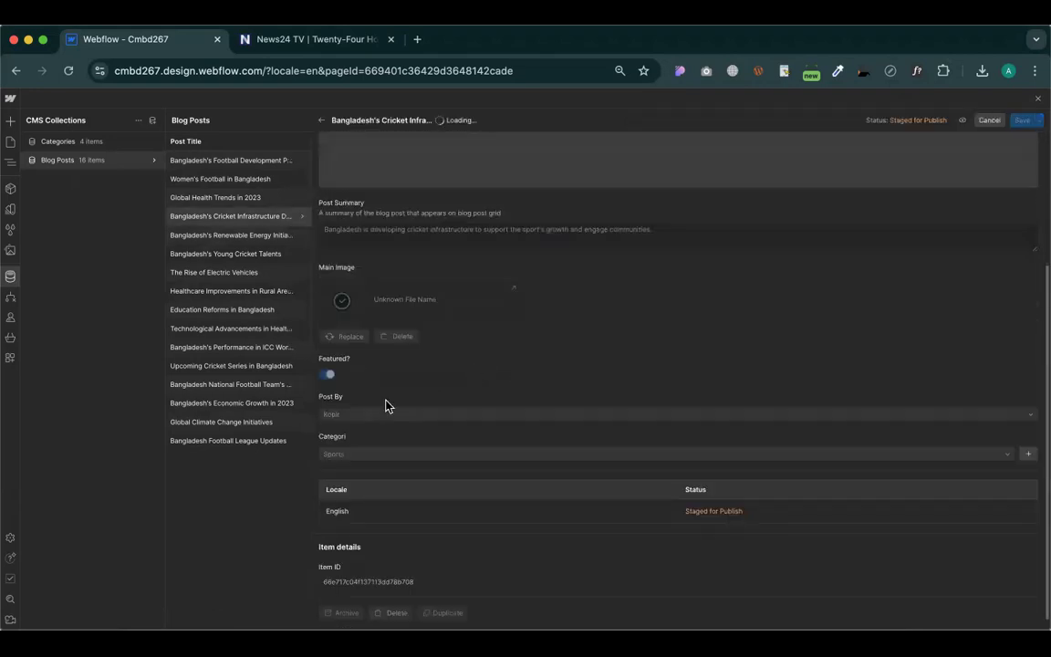
pyautogui.click(353, 357)
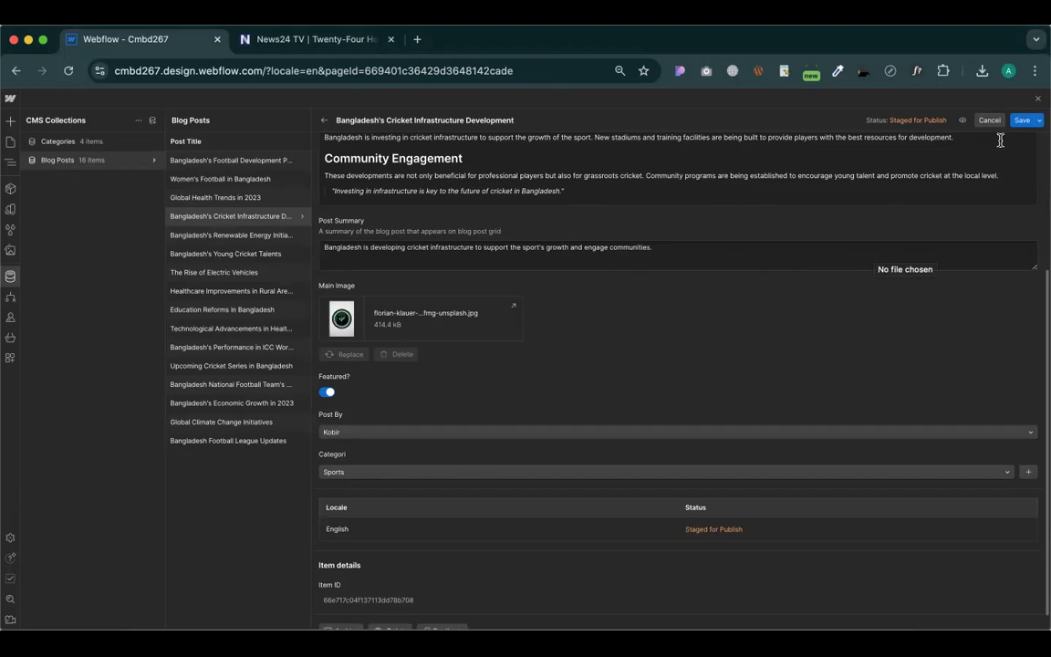
pyautogui.click(1023, 120)
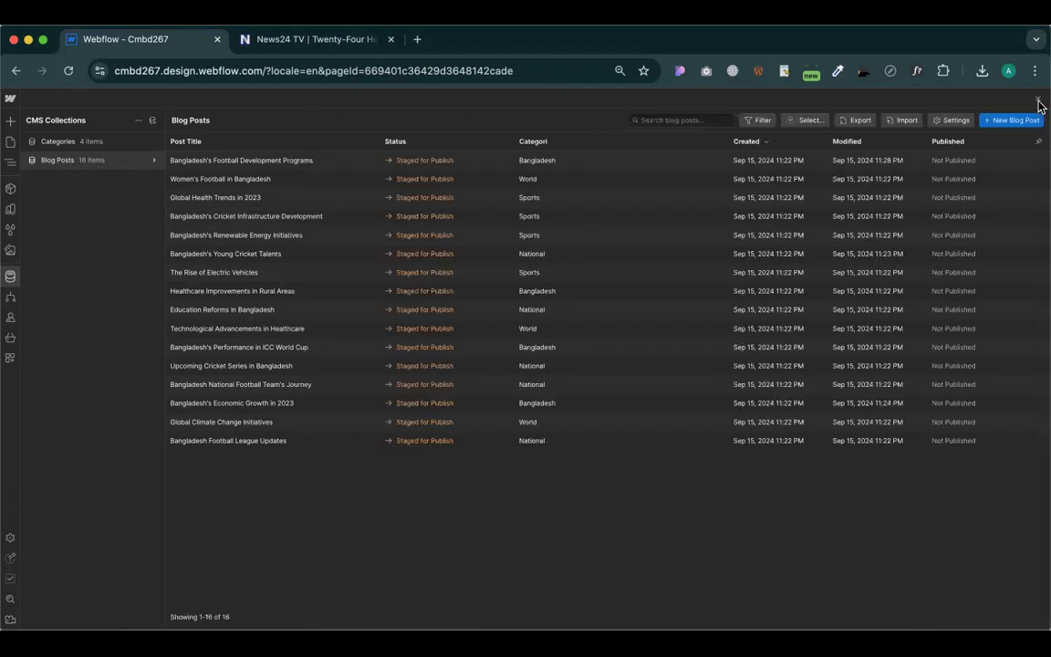
pyautogui.click(1039, 101)
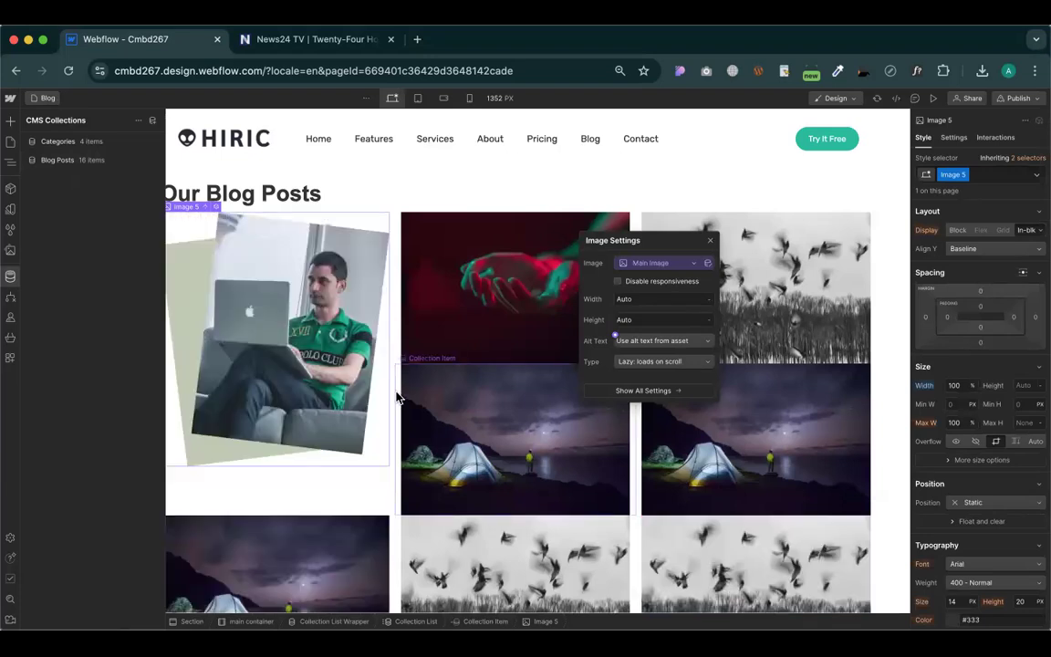
# Examine how the differently proportioned images affect the blog post grid layout, and close the image settings
pyautogui.scroll(-2, 331, 357)
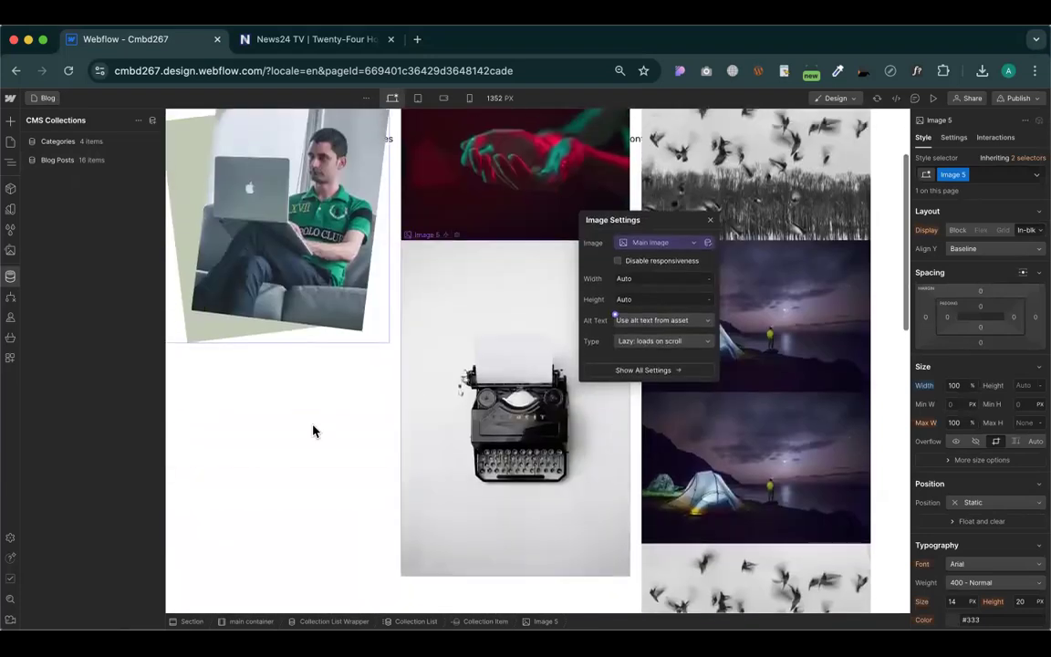
pyautogui.scroll(-3, 538, 452)
pyautogui.scroll(-5, 537, 453)
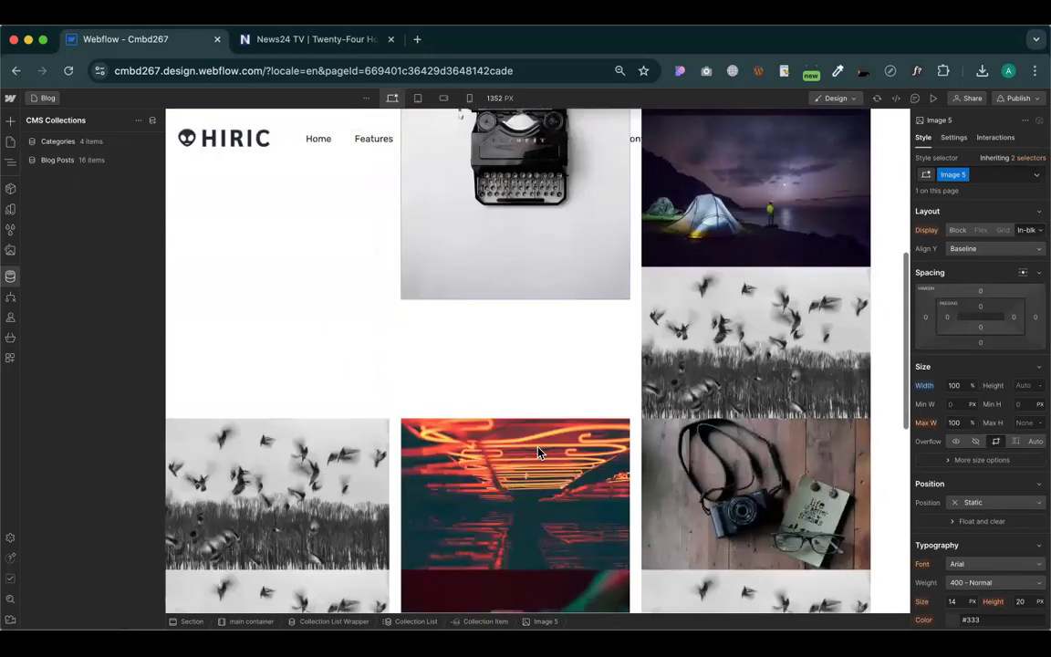
pyautogui.scroll(6, 537, 452)
pyautogui.scroll(2, 538, 452)
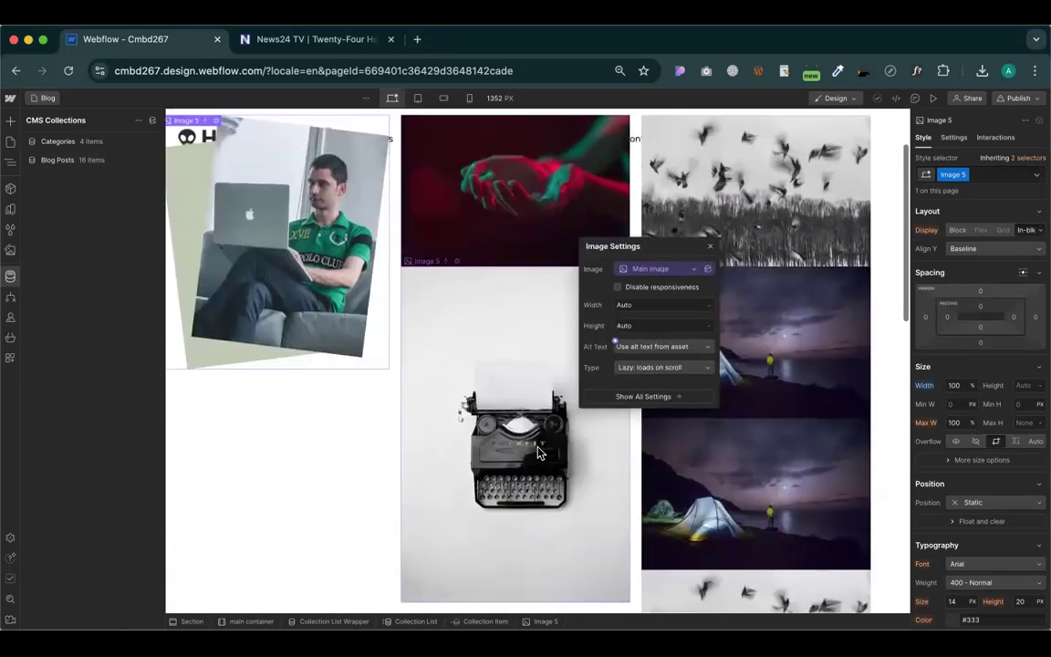
pyautogui.scroll(2, 330, 511)
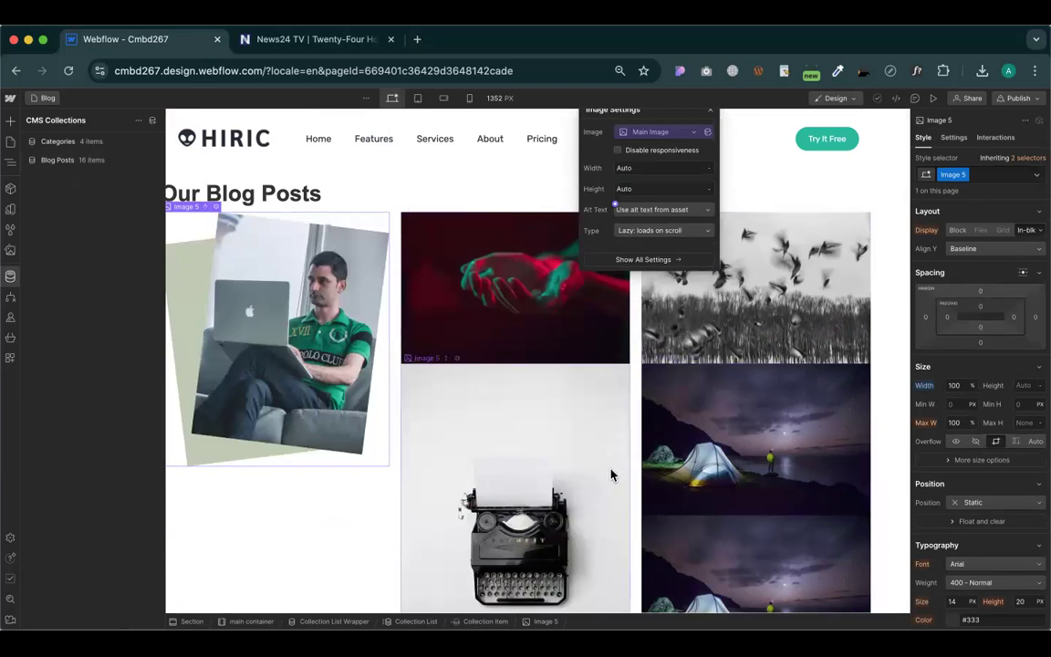
pyautogui.scroll(-2, 420, 401)
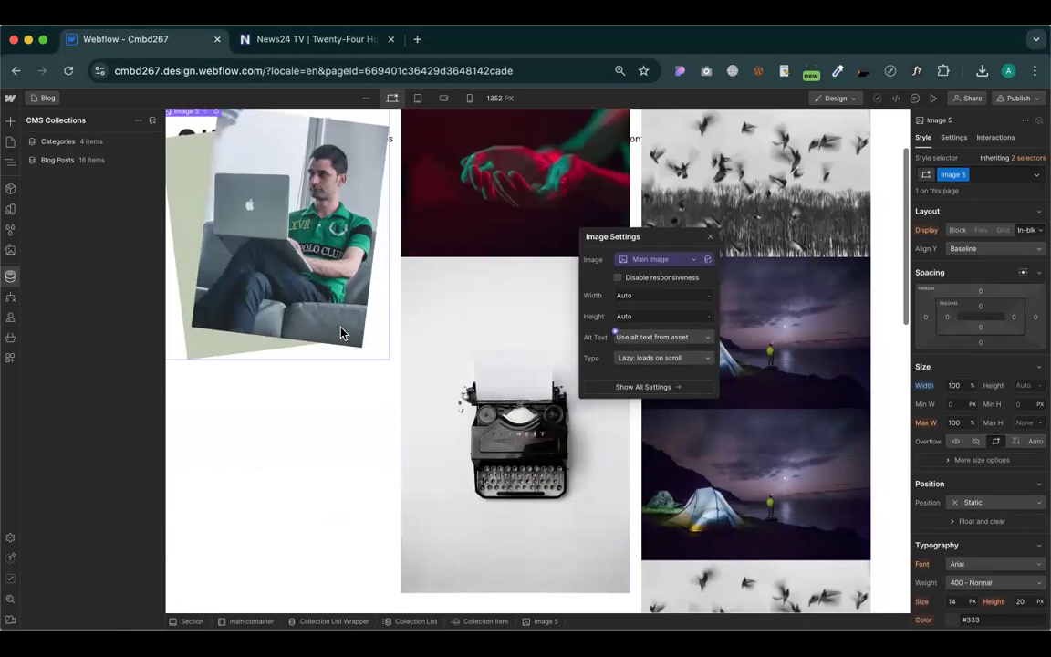
pyautogui.scroll(2, 340, 334)
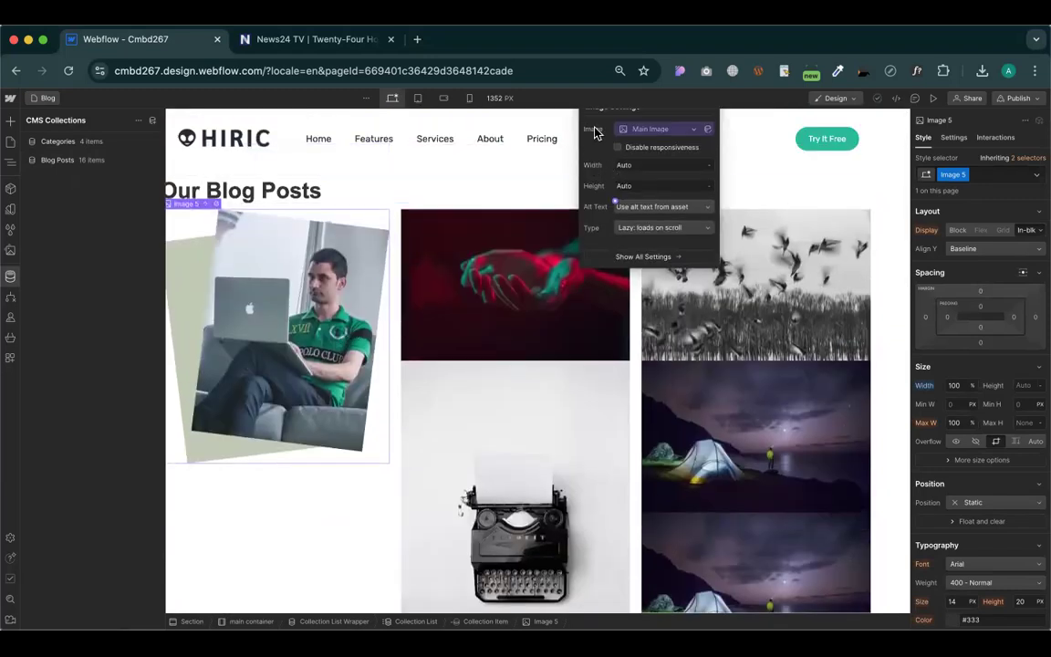
pyautogui.moveTo(582, 111); pyautogui.dragTo(570, 188)
pyautogui.click(695, 183)
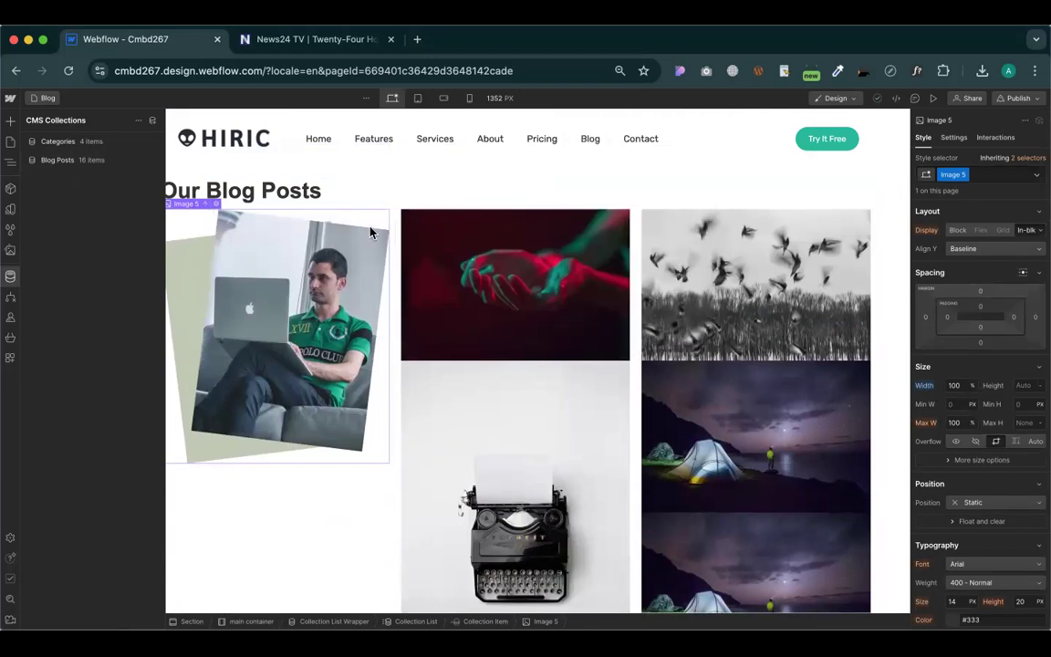
# Try out the help text "size: 400*300" on the Main image field in the Blog Posts collection settings
pyautogui.click(154, 162)
pyautogui.scroll(-1, 284, 365)
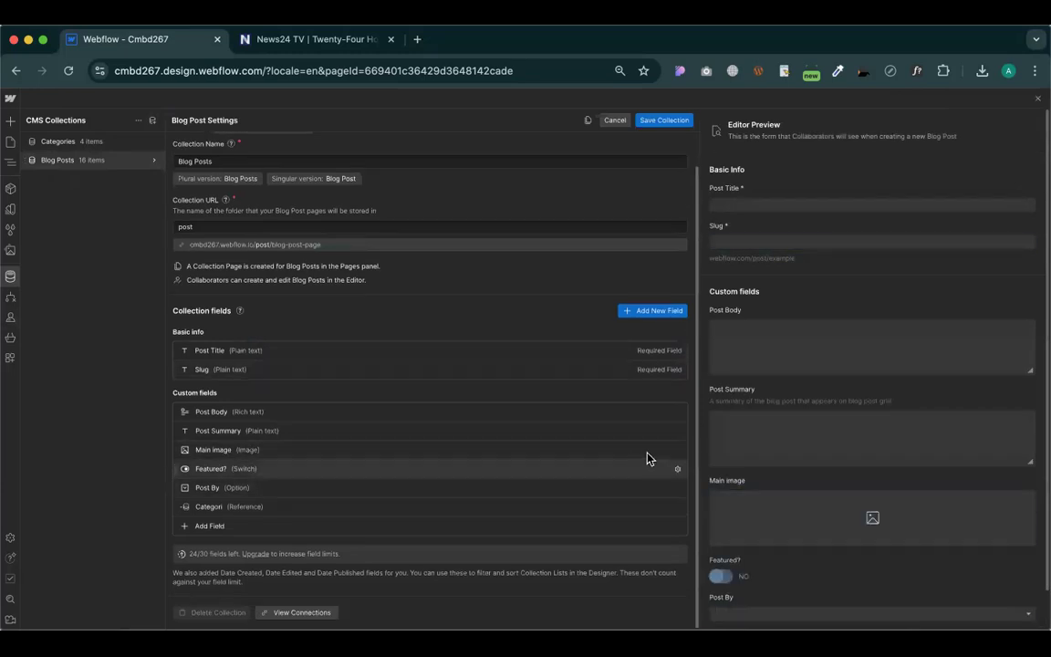
pyautogui.click(677, 451)
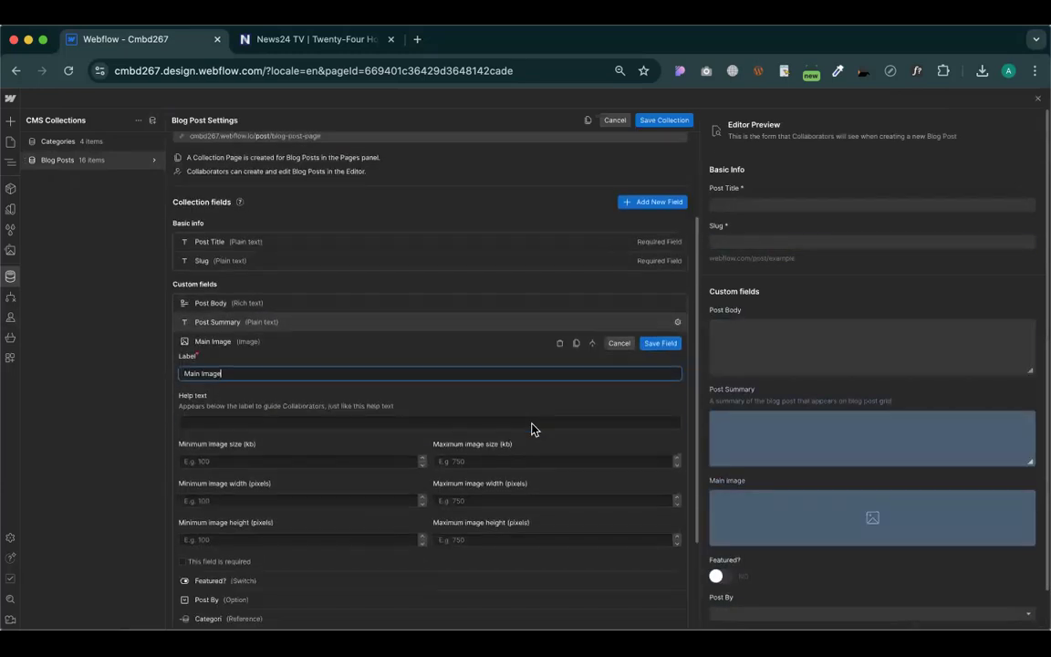
pyautogui.click(212, 354)
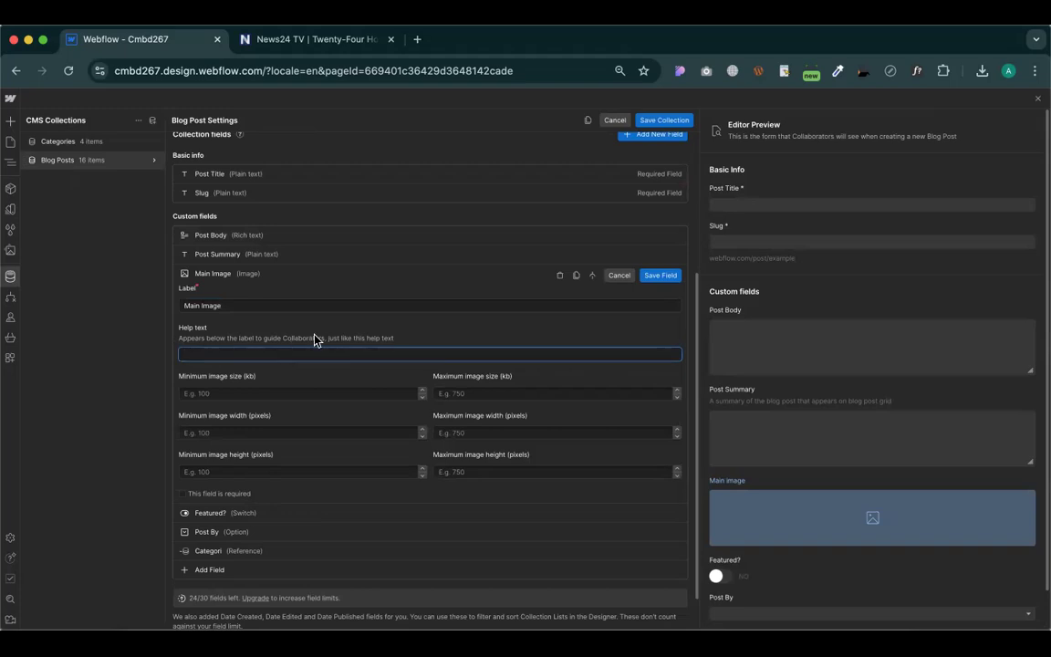
pyautogui.write('I')
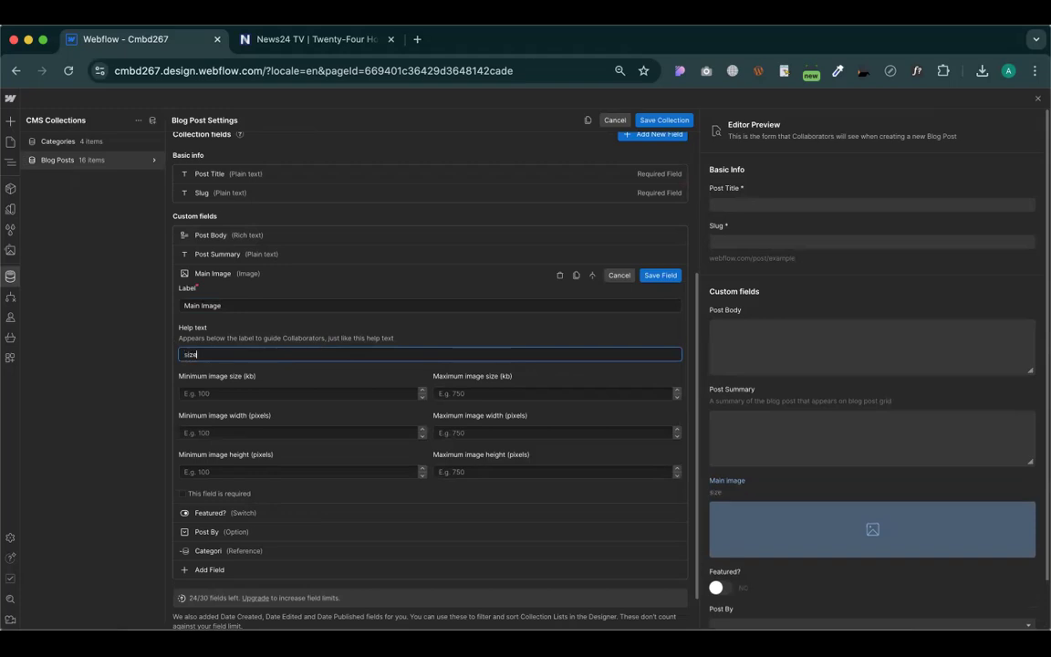
pyautogui.write('ize: 400*300')
pyautogui.tripleClick(261, 357)
pyautogui.press('BackSpace')
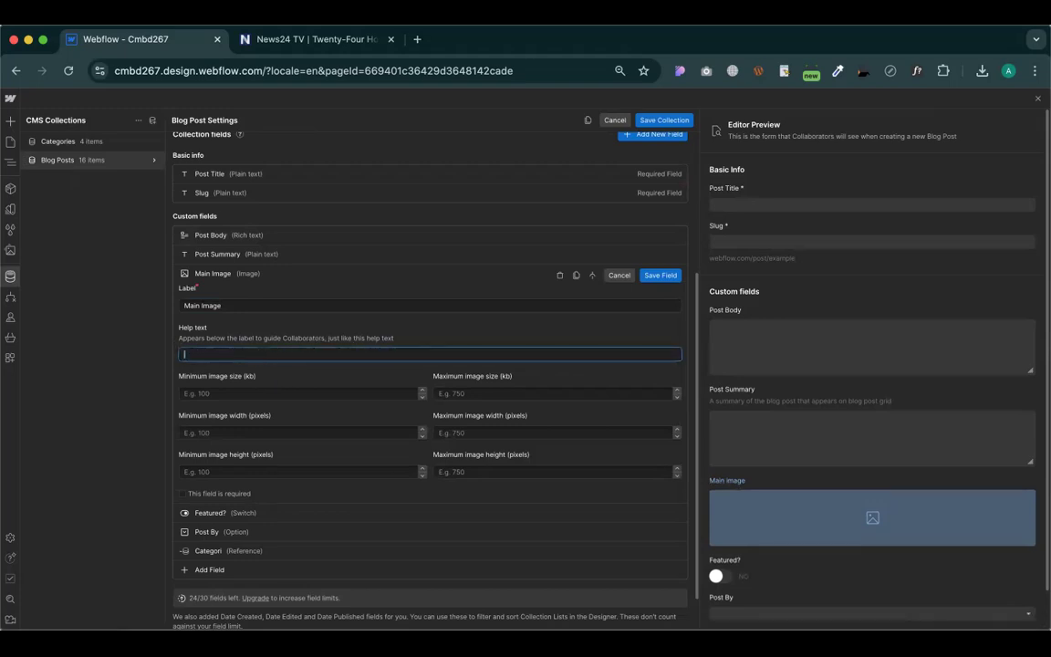
pyautogui.click(649, 122)
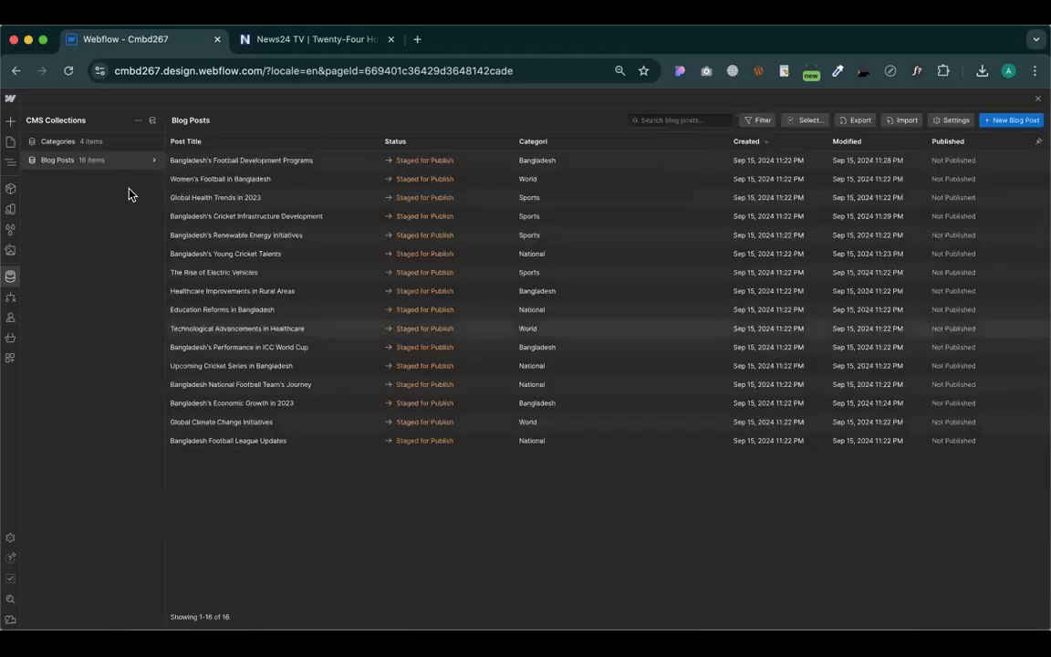
pyautogui.click(1037, 99)
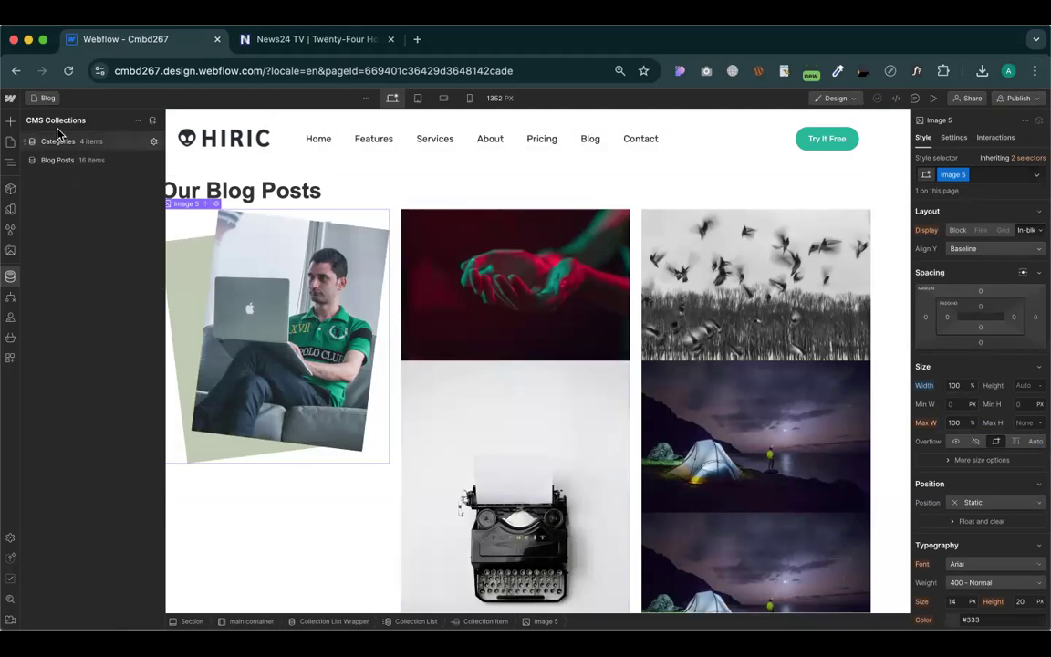
# Add an H1 heading to the blog collection item and connect its text to the Post Title field
pyautogui.click(12, 121)
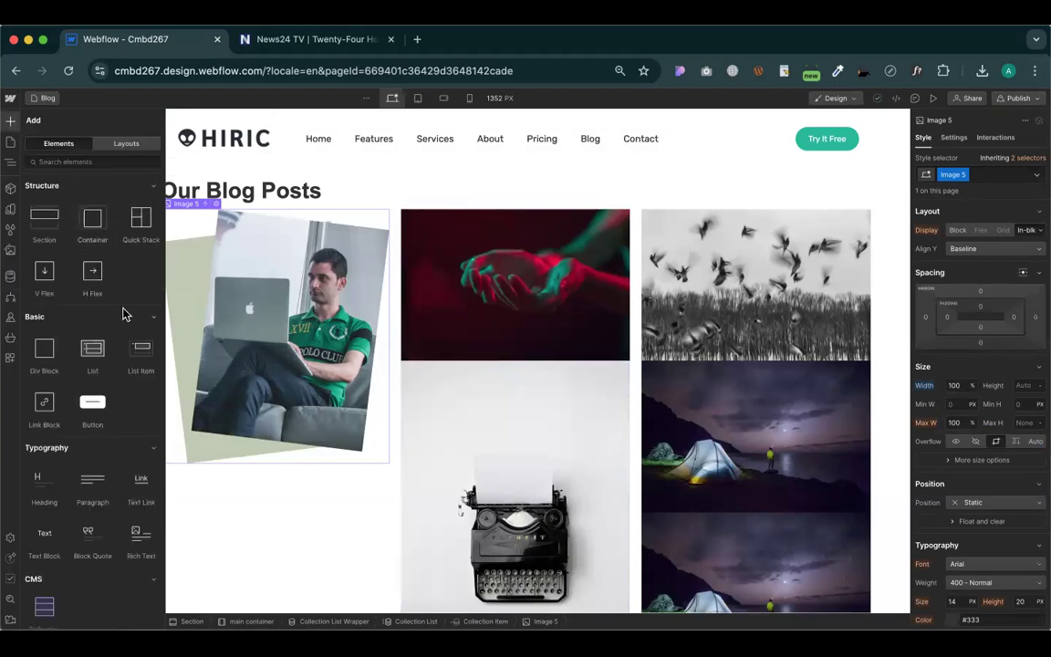
pyautogui.scroll(-2, 40, 456)
pyautogui.moveTo(34, 450); pyautogui.dragTo(493, 352)
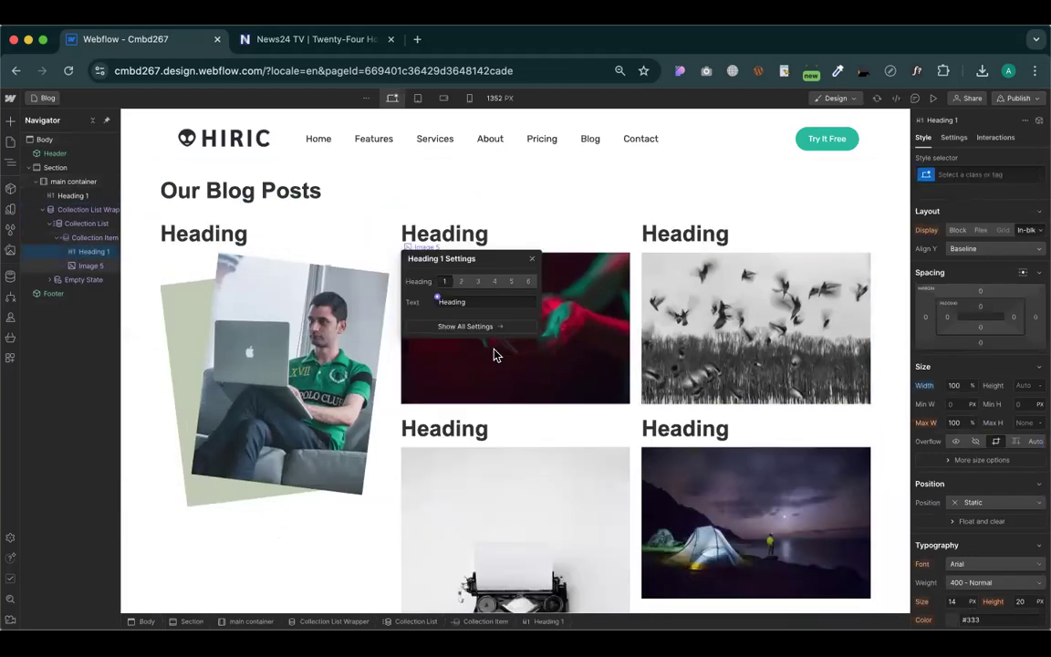
pyautogui.click(437, 301)
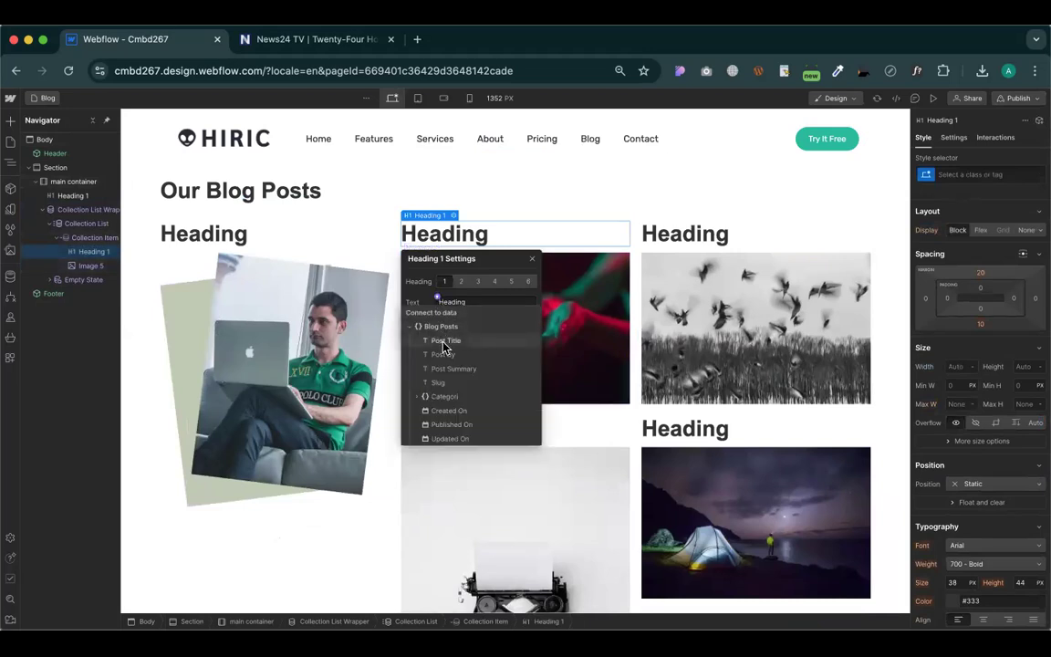
pyautogui.click(445, 342)
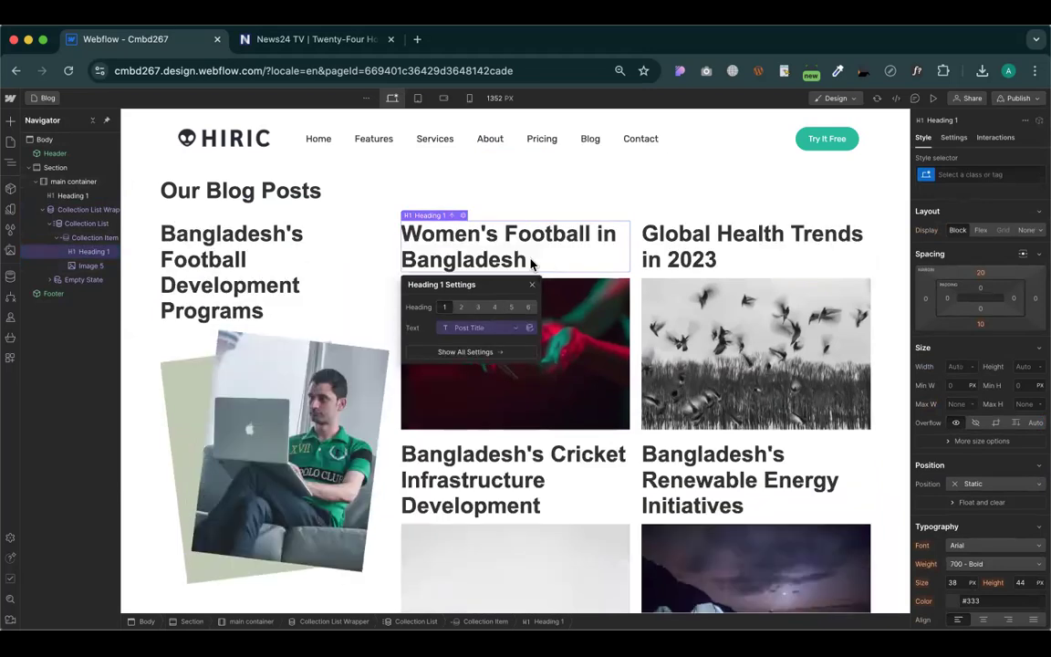
pyautogui.click(532, 289)
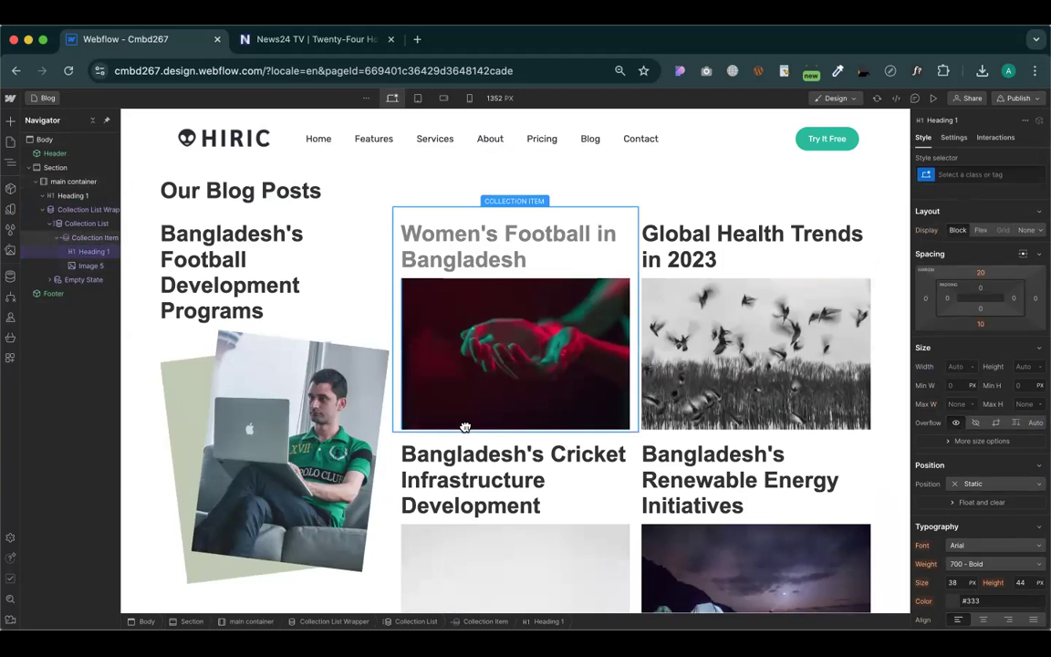
# Move the post image above the title heading within the collection item
pyautogui.moveTo(424, 290); pyautogui.dragTo(471, 223)
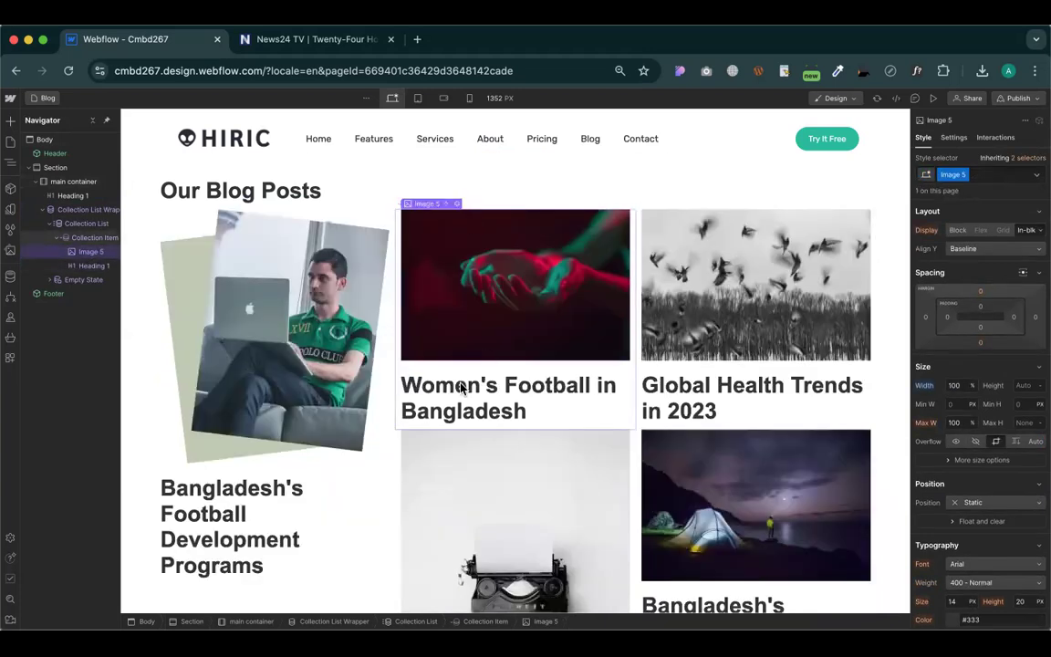
pyautogui.scroll(-3, 586, 394)
pyautogui.scroll(3, 587, 395)
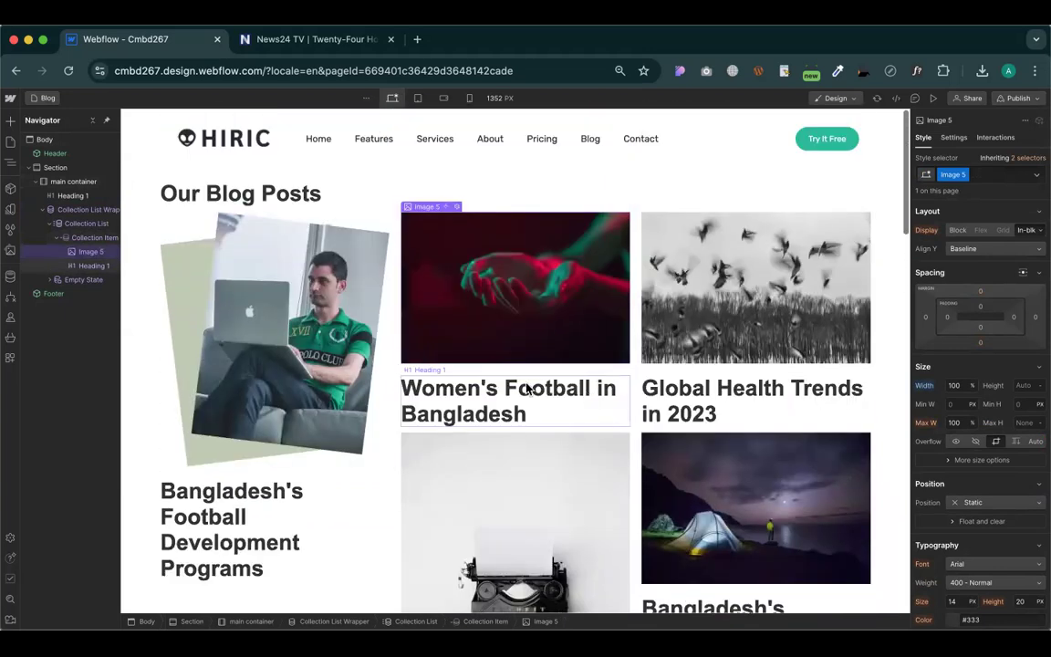
# Set the post title heading's font size to 24 px and line height to 30 px
pyautogui.click(587, 402)
pyautogui.scroll(-2, 958, 452)
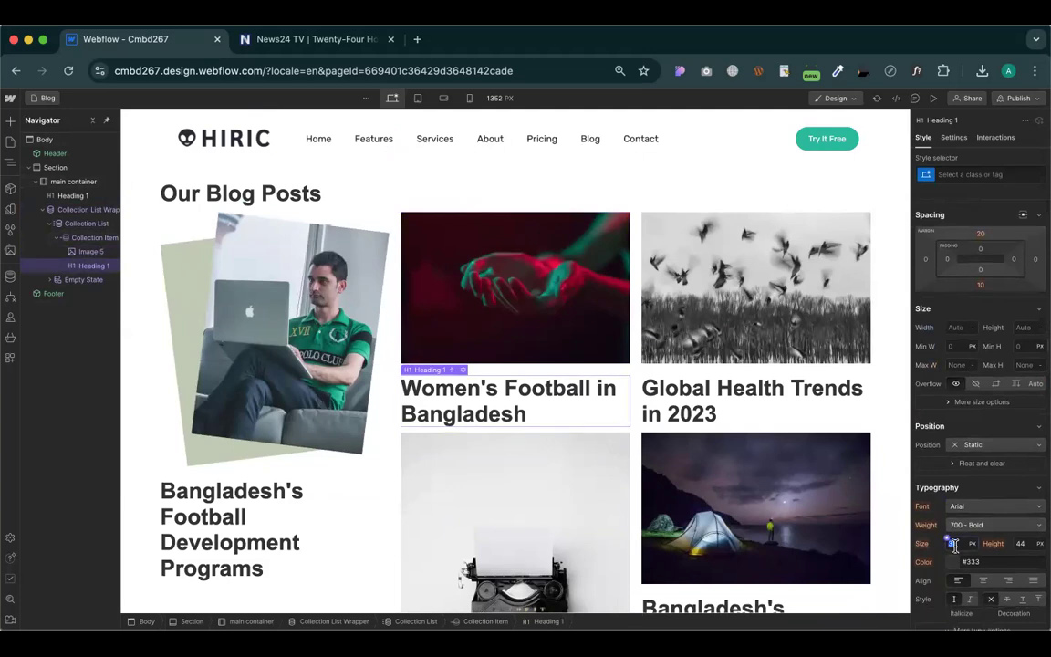
pyautogui.write('24')
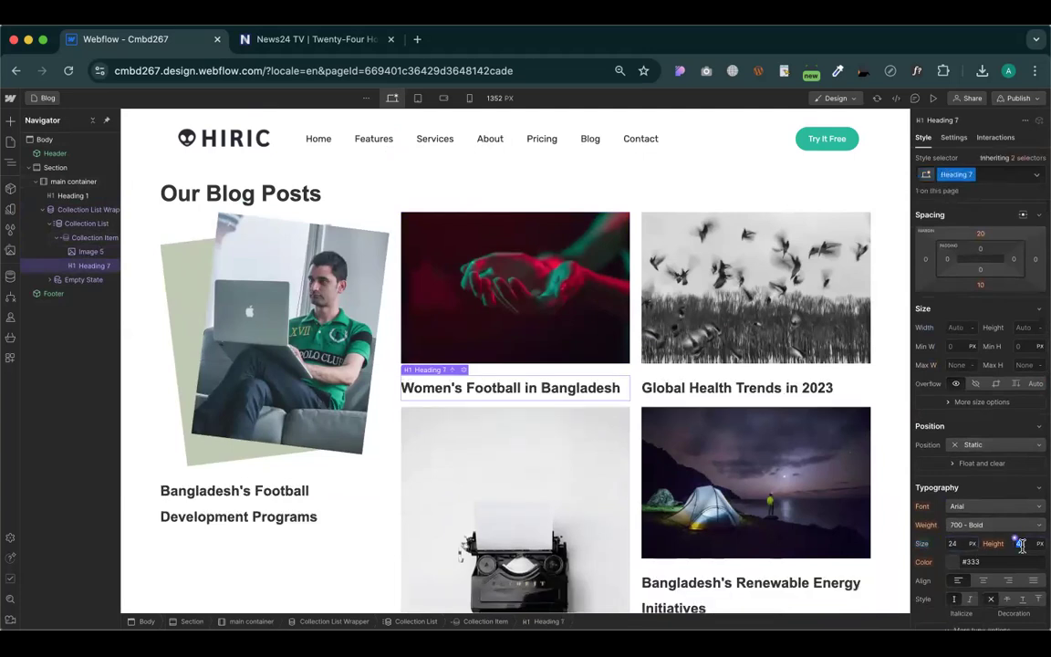
pyautogui.click(1021, 545)
pyautogui.write('30')
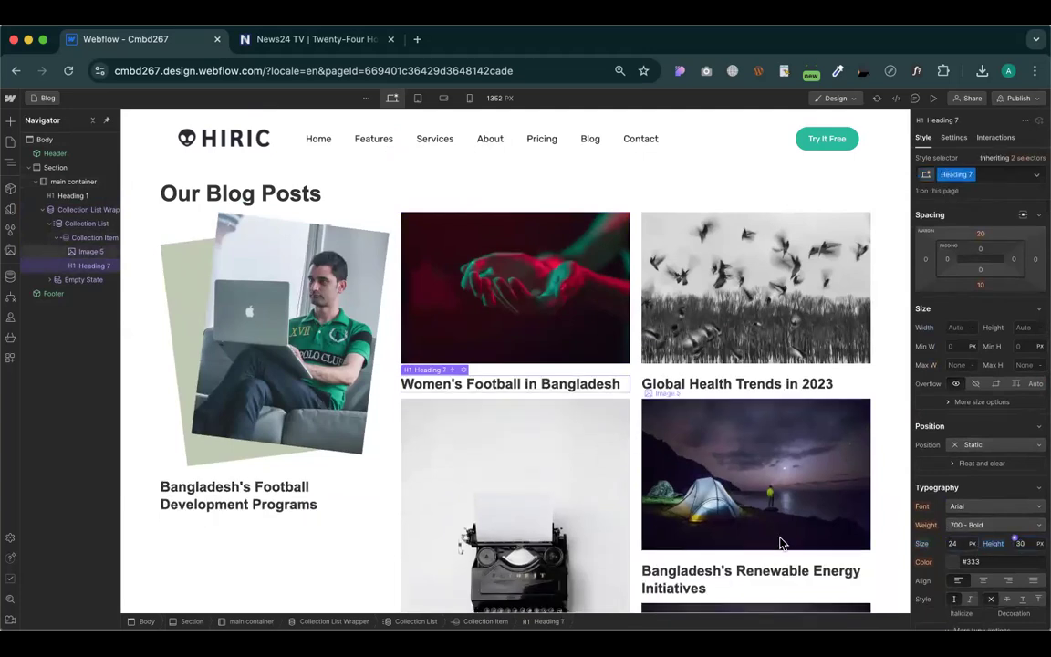
# Add a div block between the post image and the title heading in the blog collection item
pyautogui.scroll(-1, 518, 378)
pyautogui.scroll(-1, 518, 378)
pyautogui.scroll(1, 518, 378)
pyautogui.scroll(-10, 479, 387)
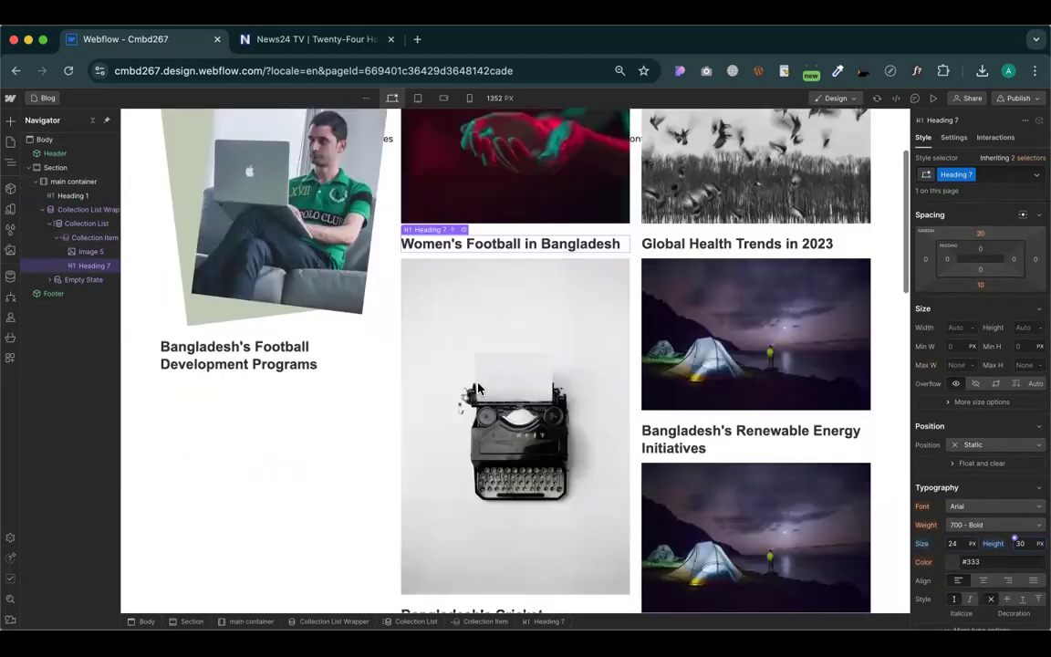
pyautogui.scroll(15, 478, 387)
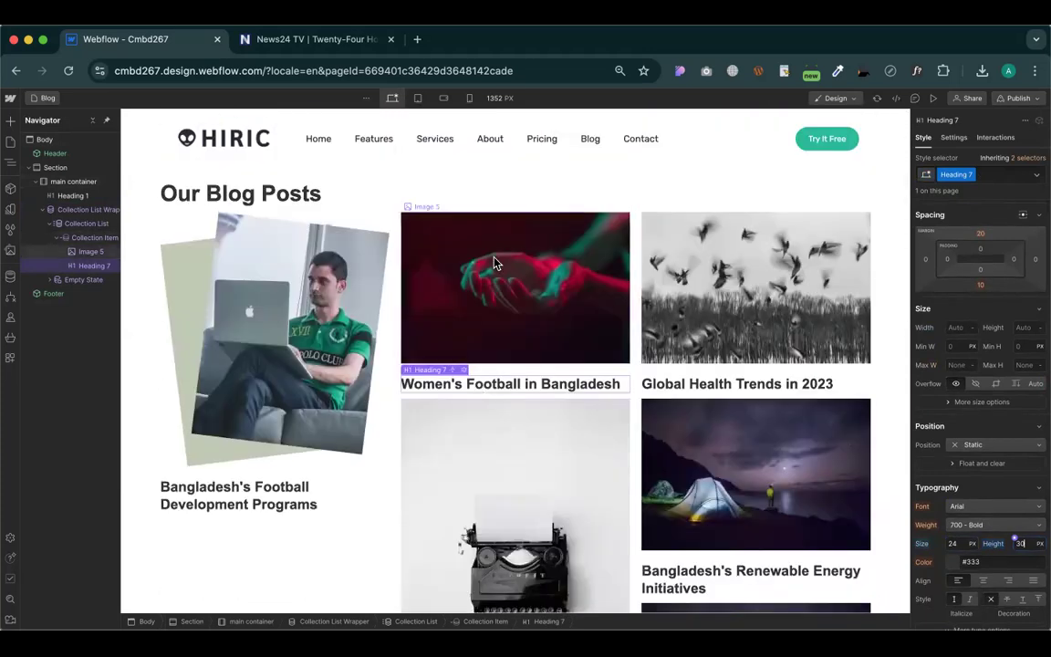
pyautogui.click(296, 295)
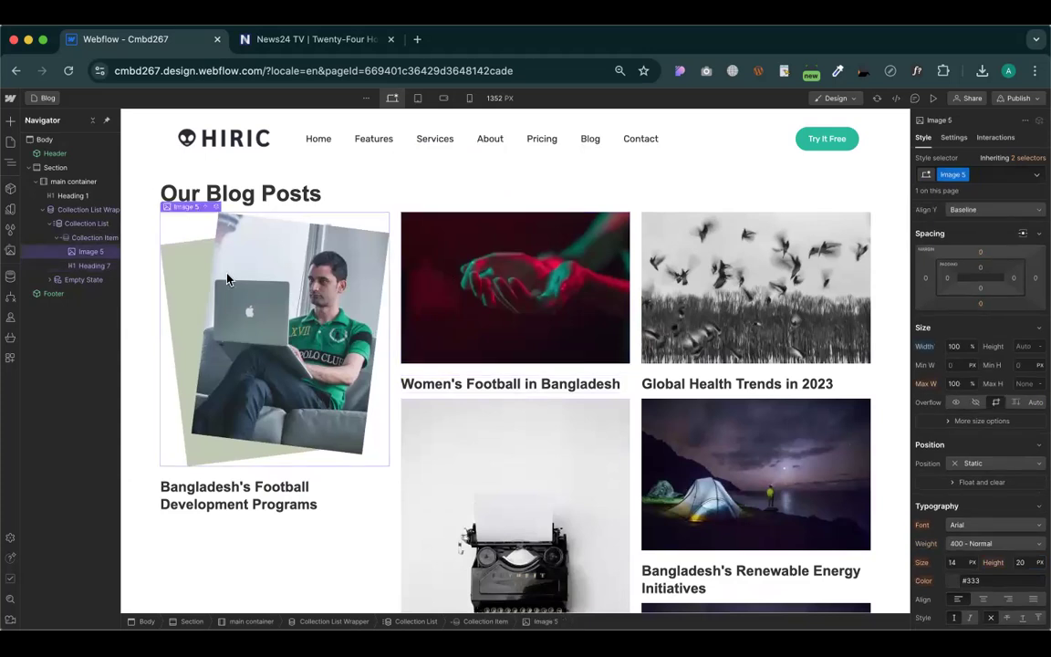
pyautogui.click(9, 121)
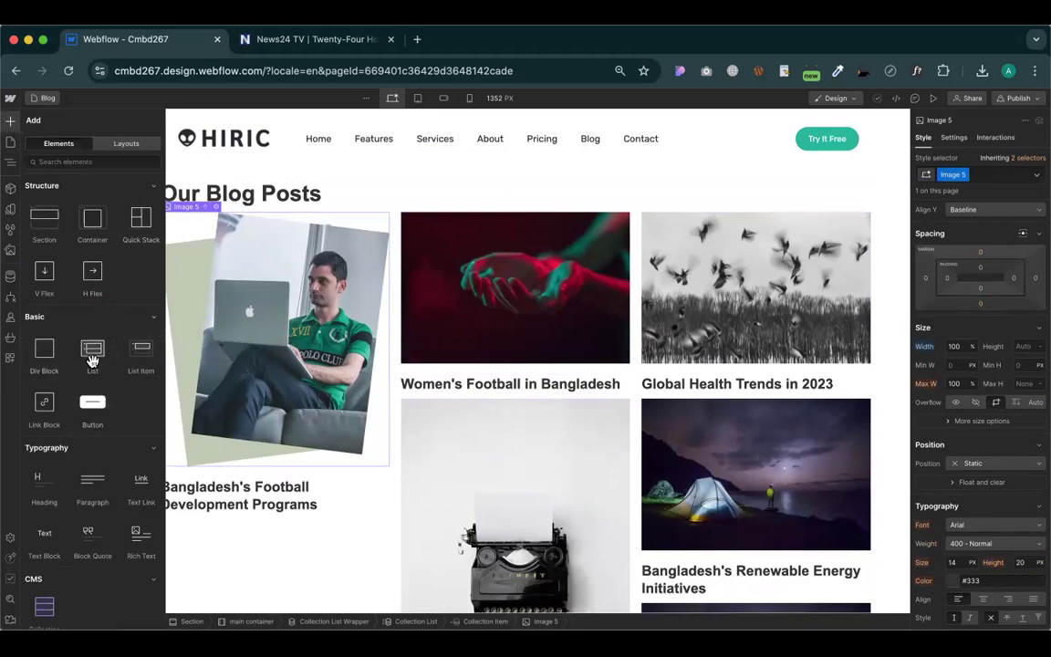
pyautogui.moveTo(50, 351); pyautogui.dragTo(237, 213)
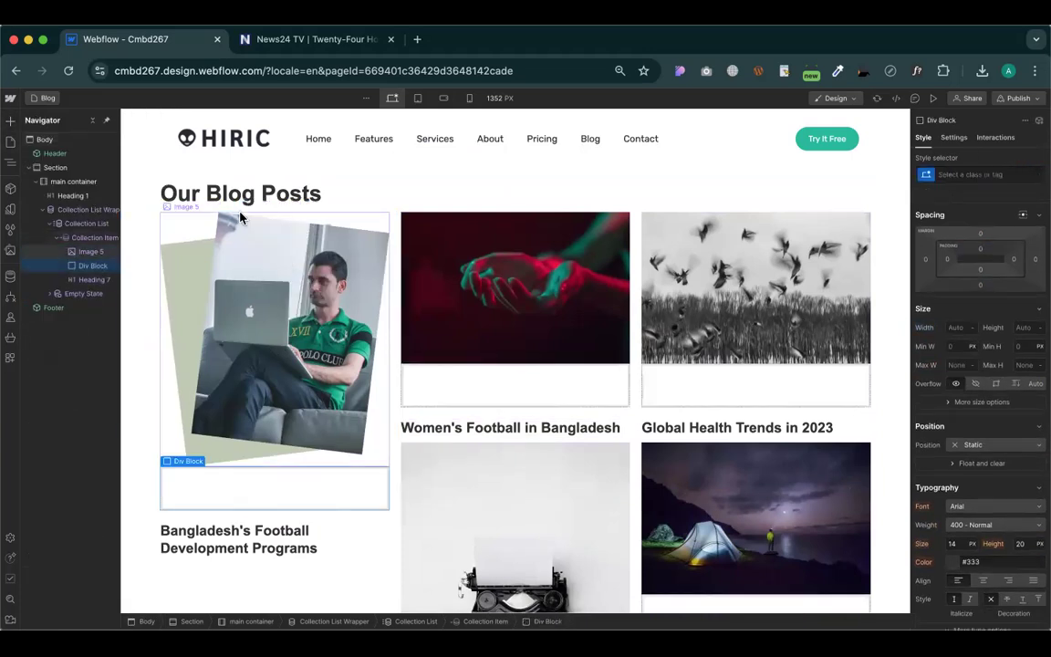
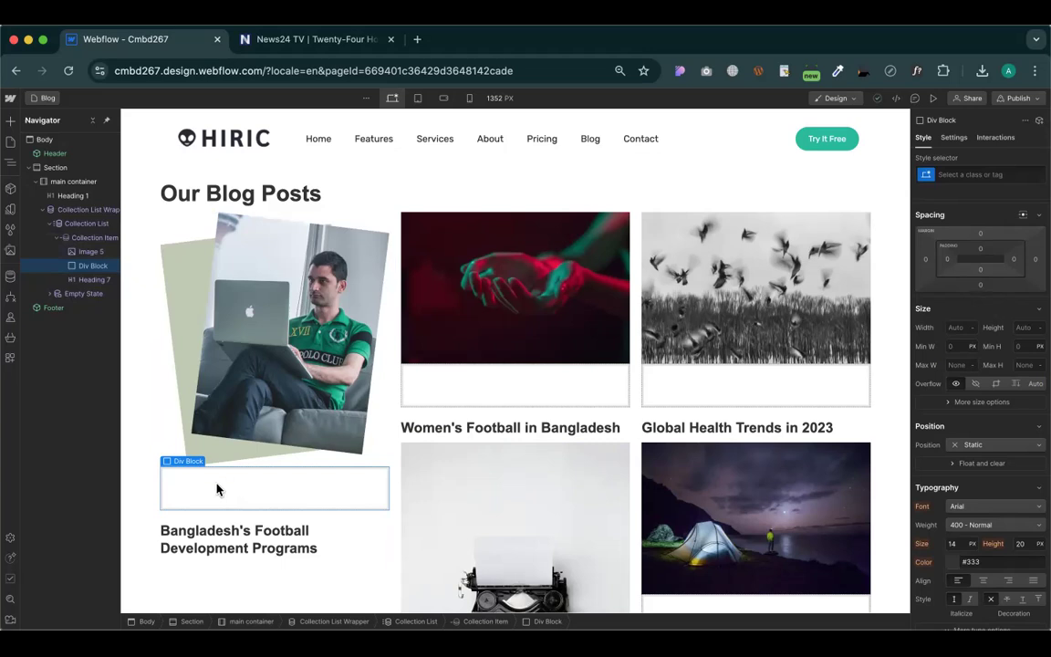
# Set the new div block's width to 100% and its height to 350 px
pyautogui.scroll(-2, 958, 511)
pyautogui.scroll(-3, 960, 511)
pyautogui.scroll(3, 960, 511)
pyautogui.scroll(1, 985, 320)
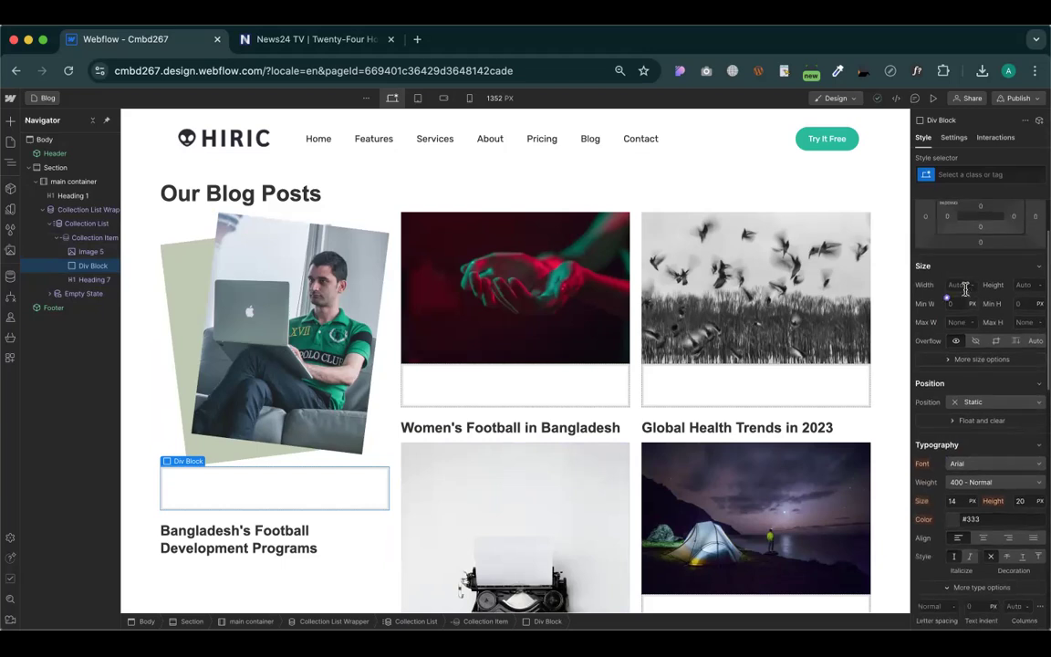
pyautogui.click(966, 286)
pyautogui.write('100')
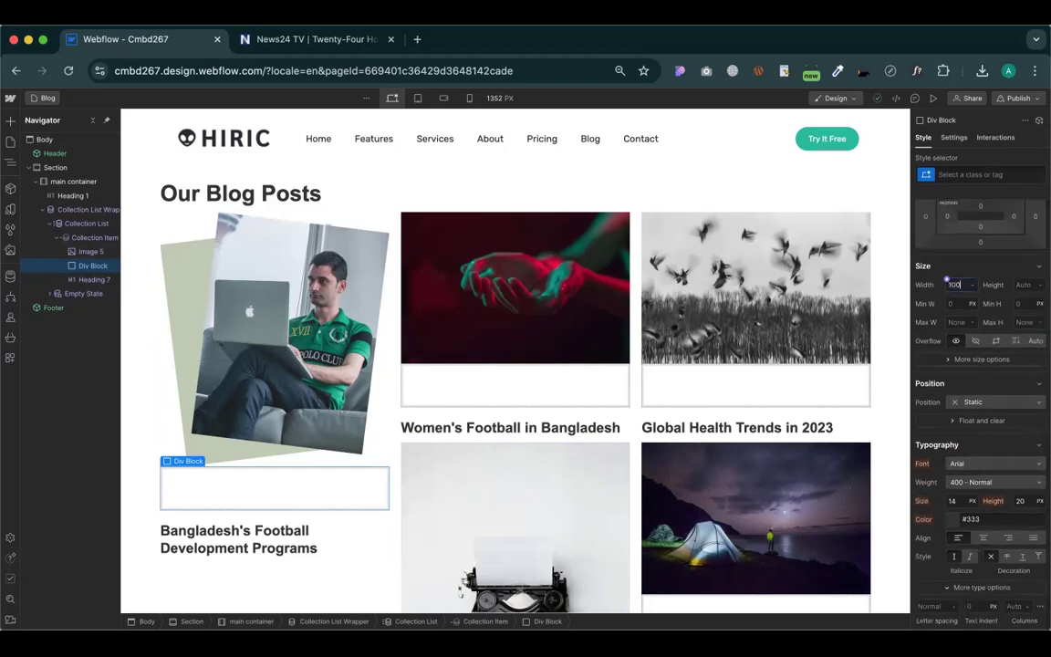
pyautogui.write('%')
pyautogui.press('Return')
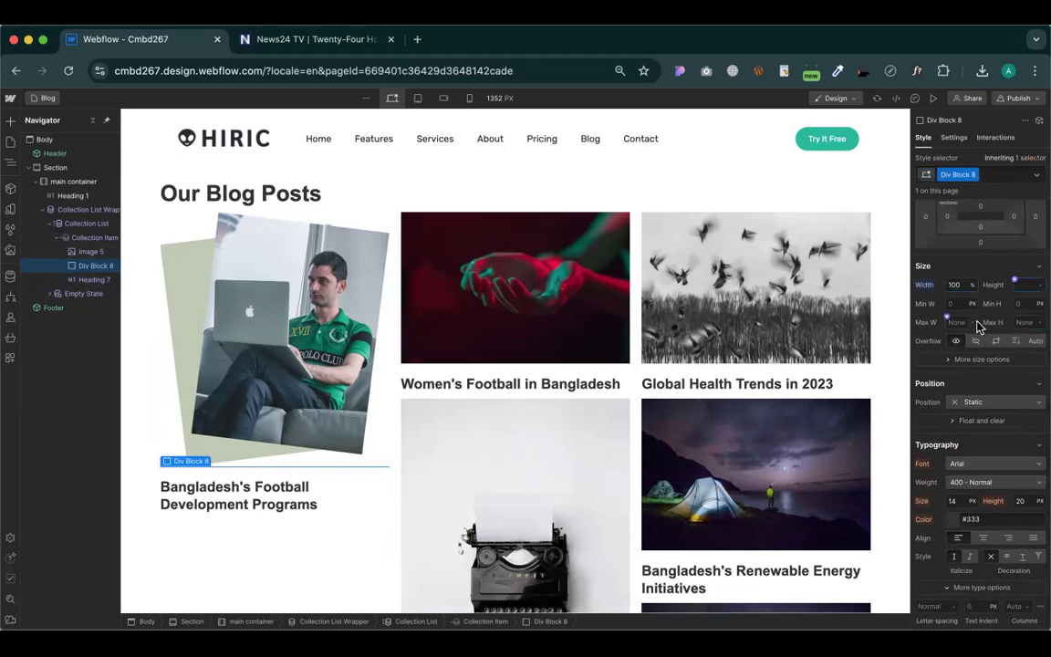
pyautogui.write('350')
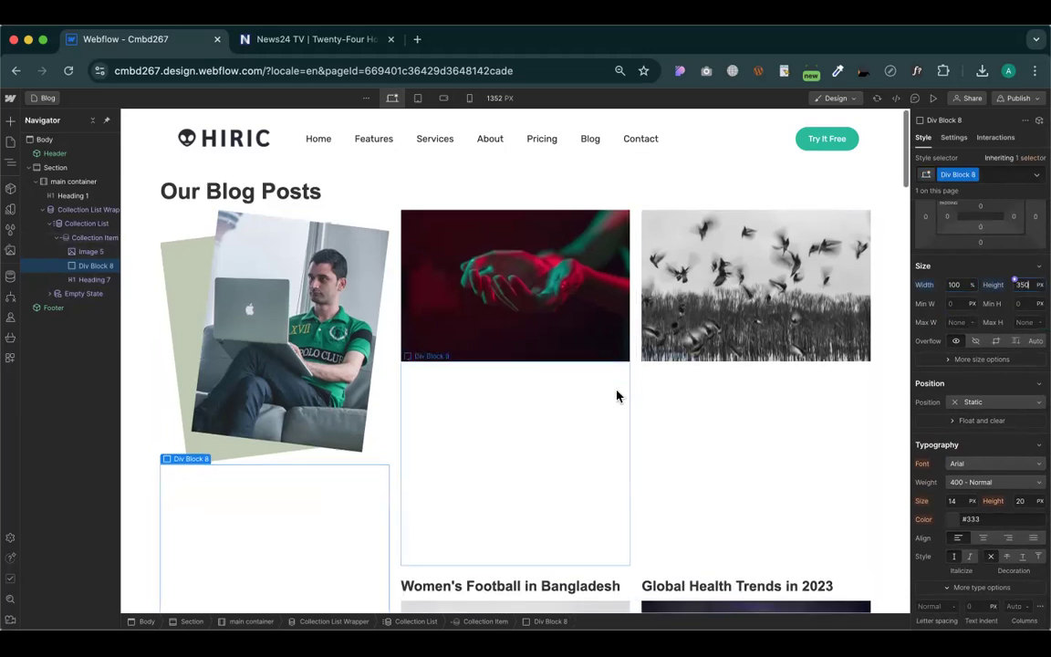
# Delete the post image element above the div block from the collection item
pyautogui.scroll(-3, 457, 410)
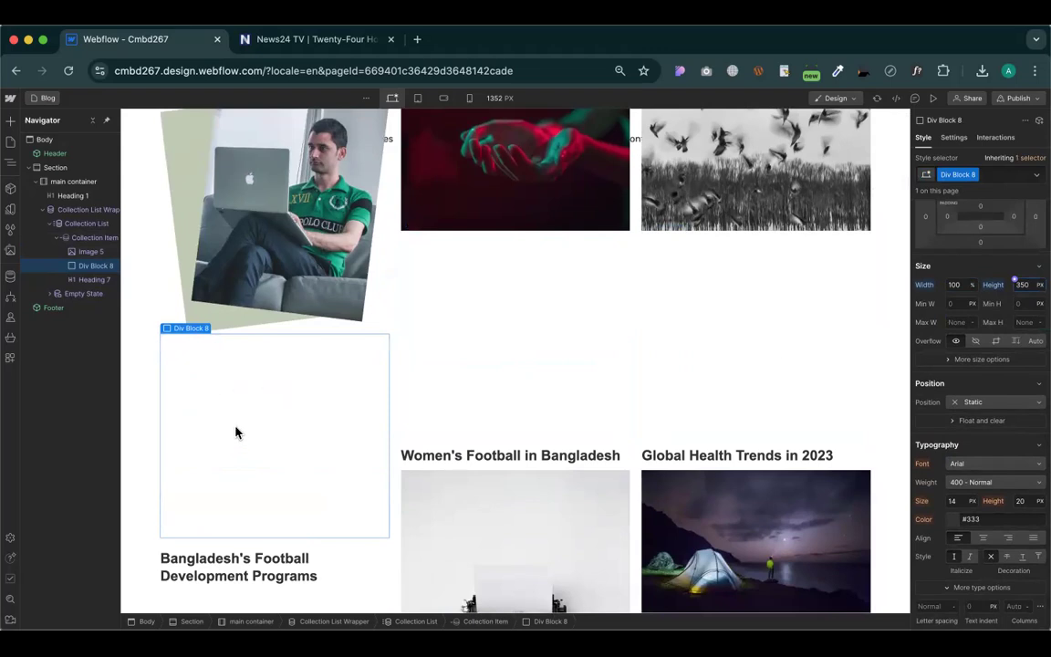
pyautogui.scroll(1, 241, 274)
pyautogui.click(257, 256)
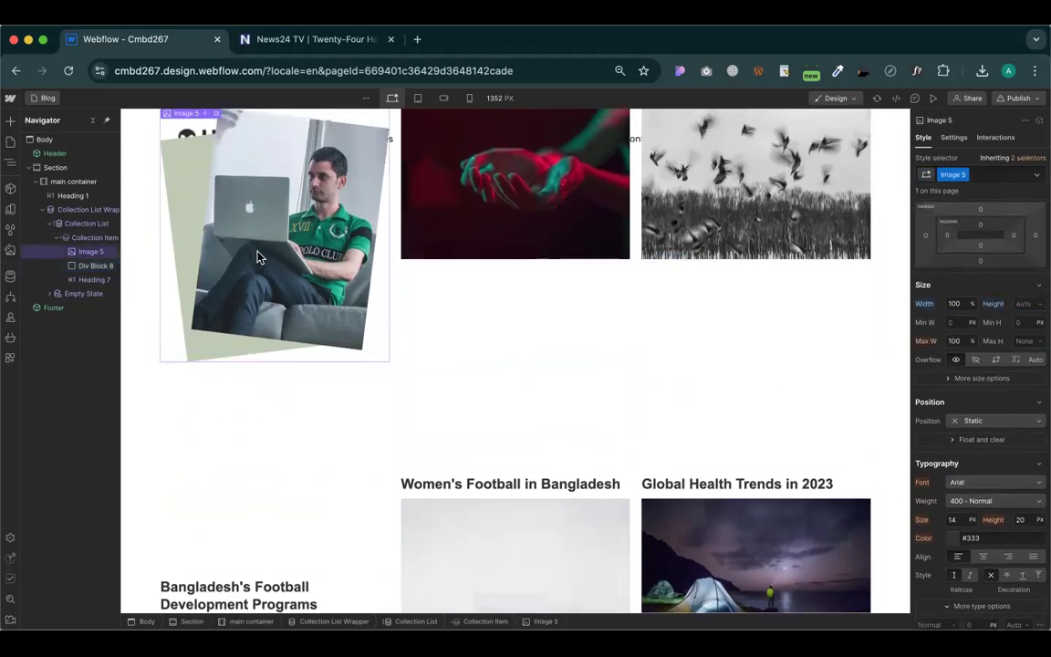
pyautogui.press('Delete')
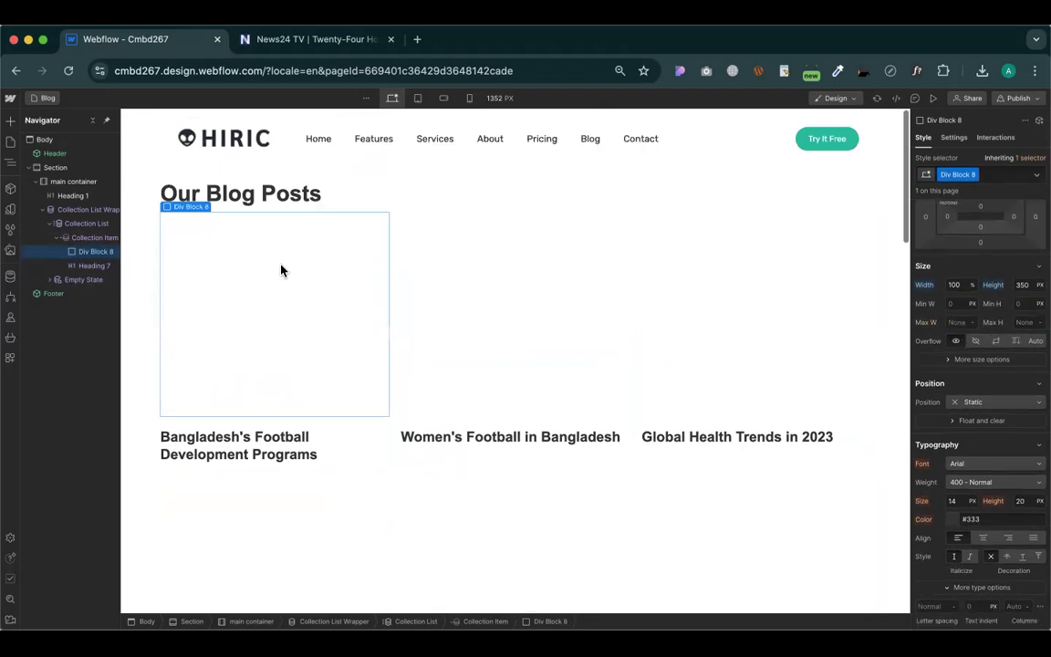
# Name the class of the div block above the post title "Blog post main image"
pyautogui.click(483, 293)
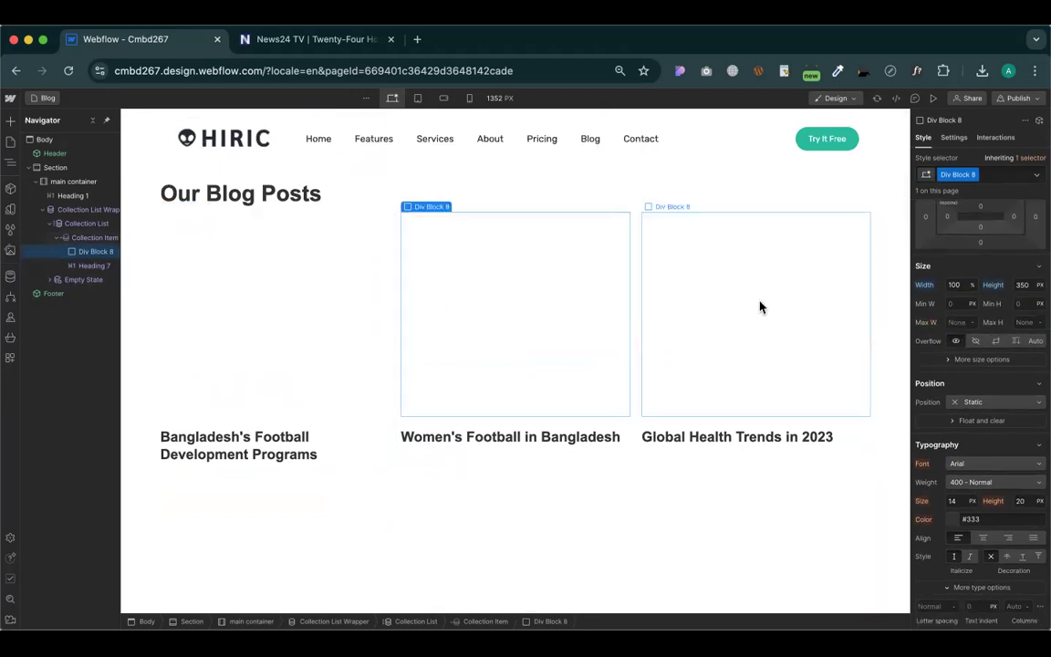
pyautogui.click(294, 324)
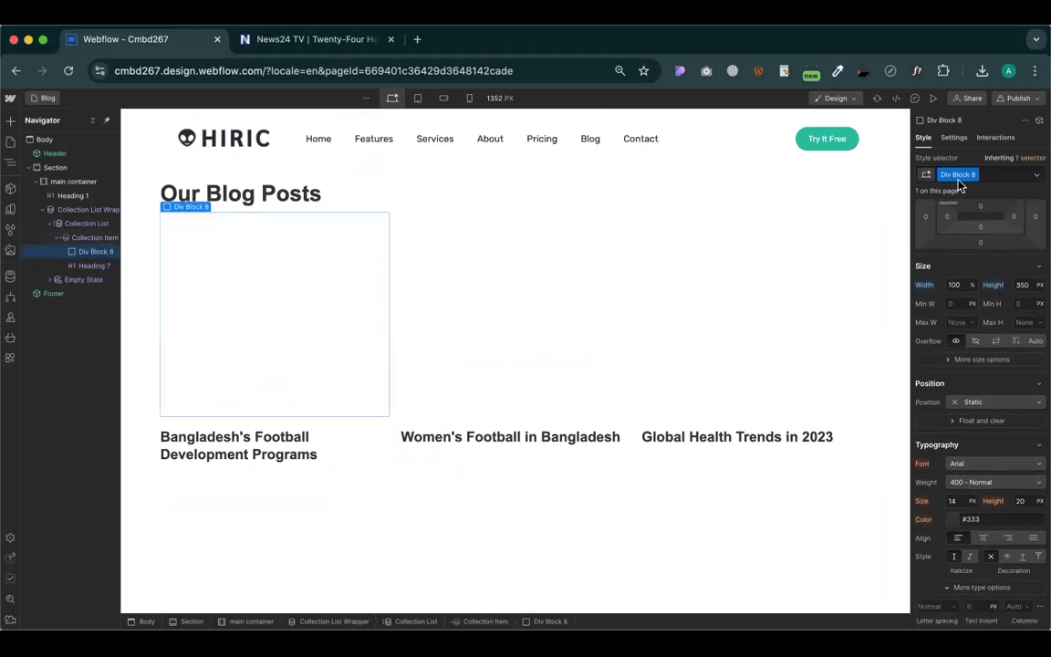
pyautogui.write('Blog post main image')
pyautogui.press('Return')
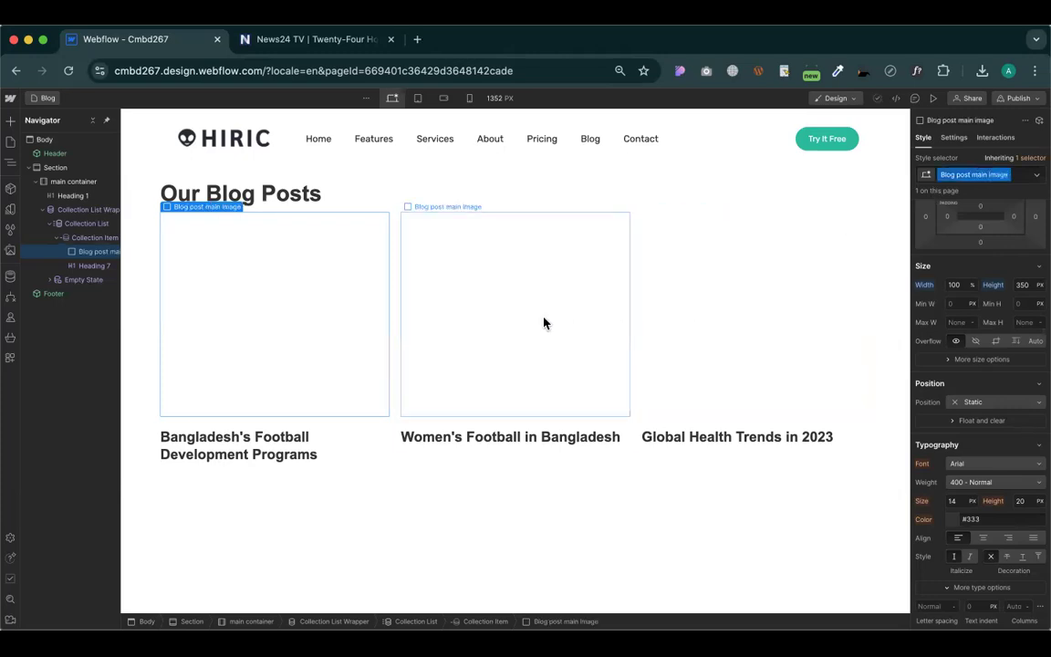
# Have the Blog post main image div get its background image from the Category's Main Image field of Blog Posts
pyautogui.click(741, 307)
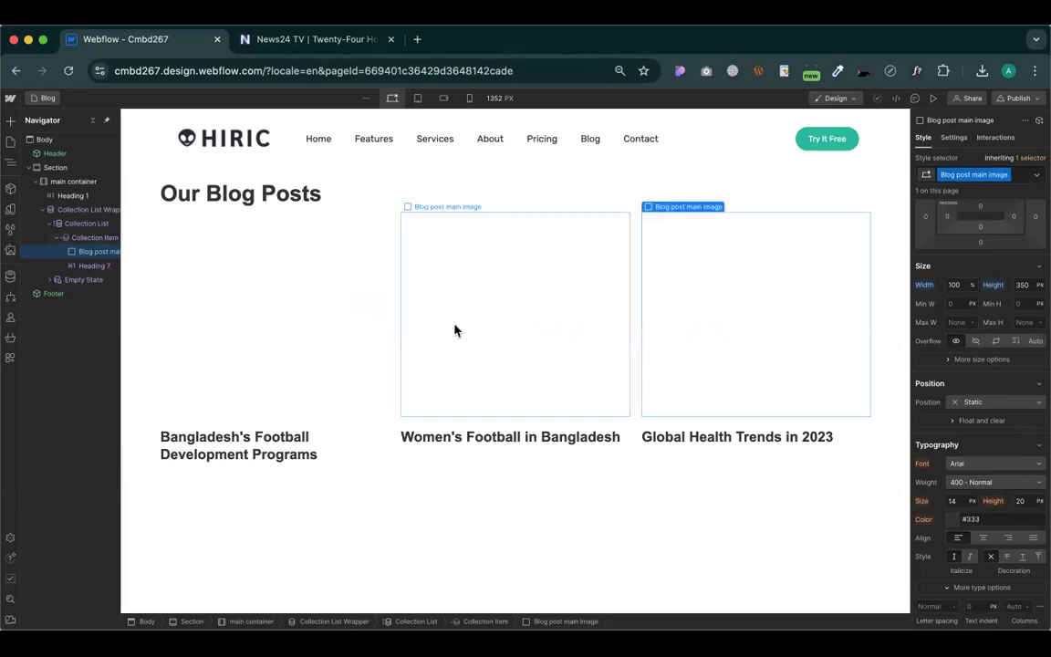
pyautogui.click(442, 330)
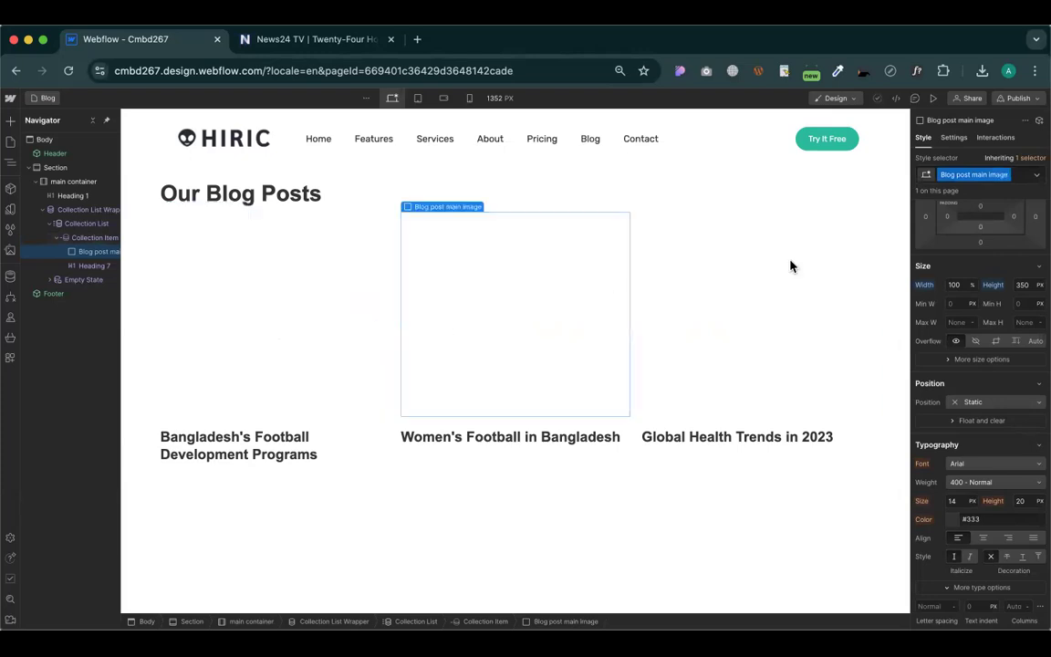
pyautogui.click(953, 139)
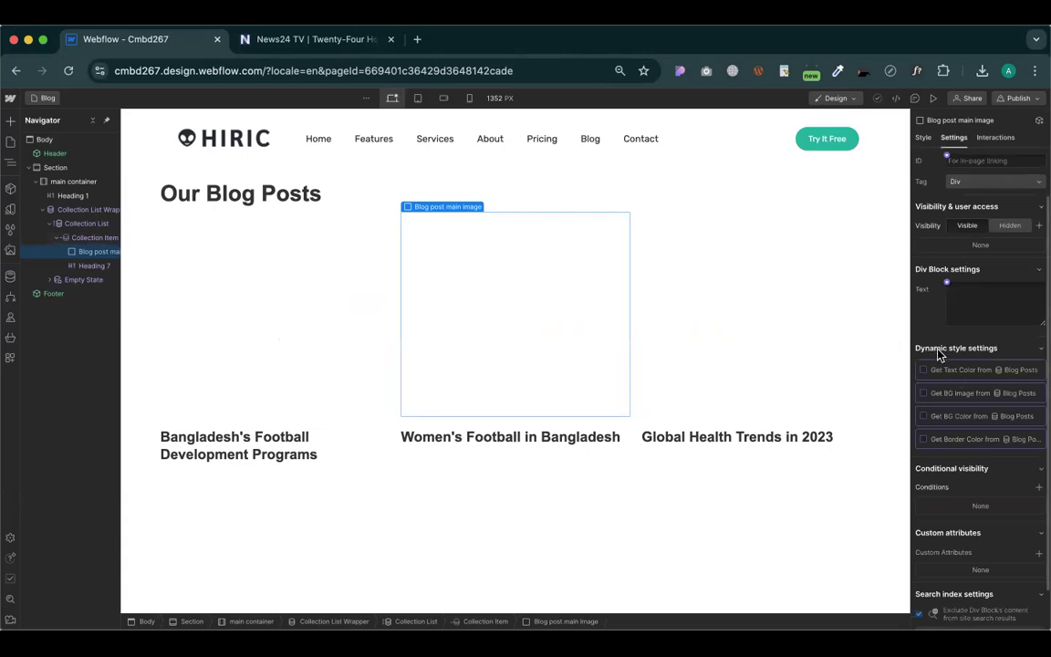
pyautogui.click(923, 393)
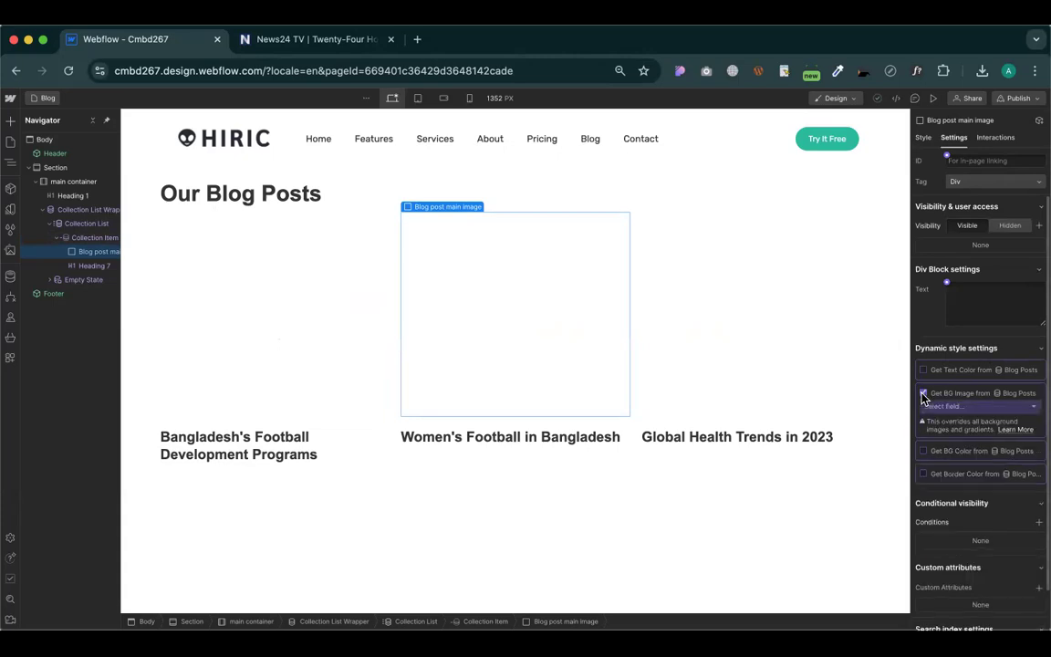
pyautogui.click(953, 407)
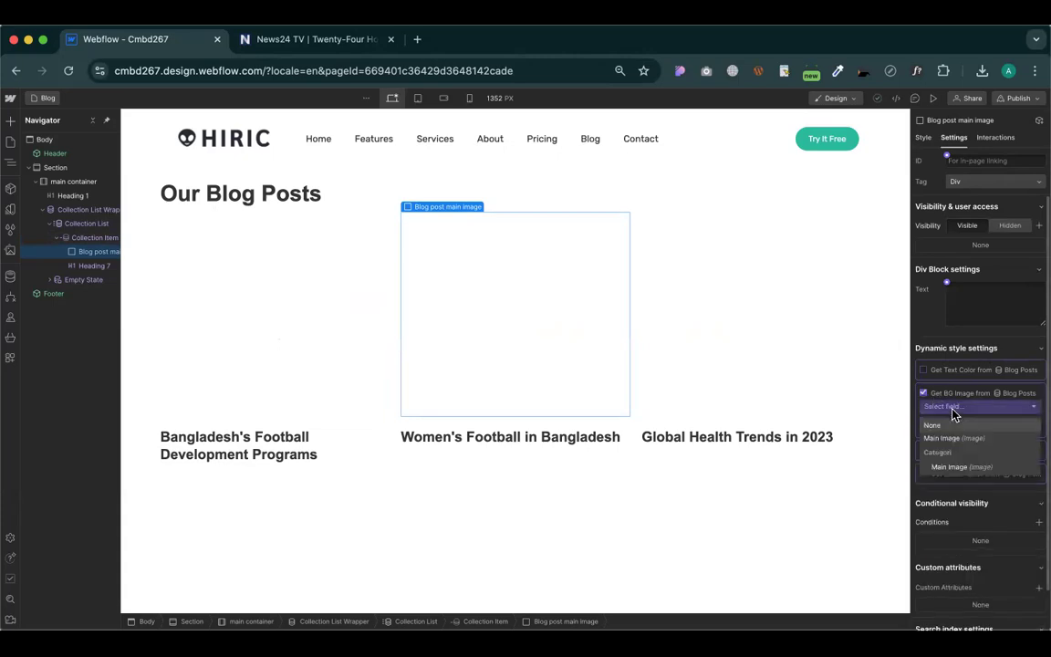
pyautogui.click(953, 468)
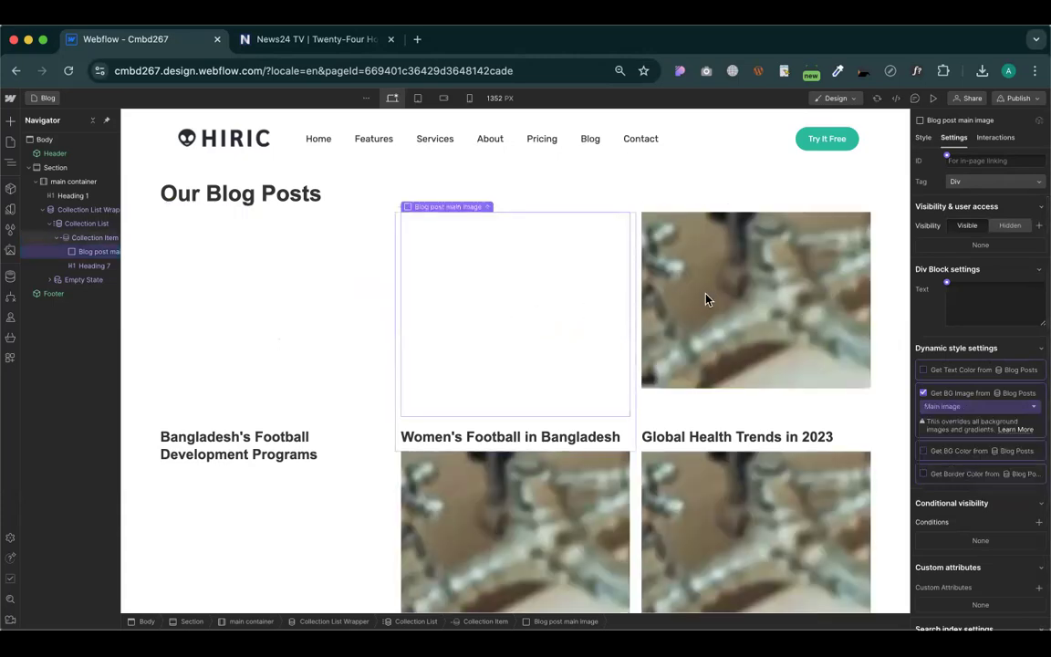
# Examine how the background images fill the div blocks throughout the blog post grid
pyautogui.scroll(-2, 310, 415)
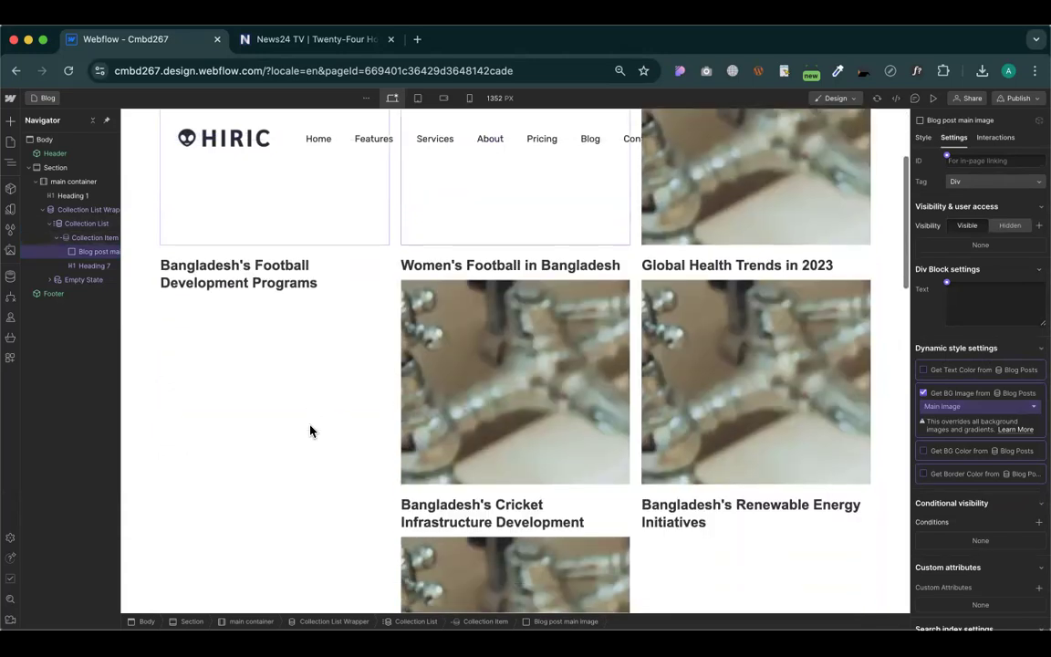
pyautogui.scroll(-3, 369, 457)
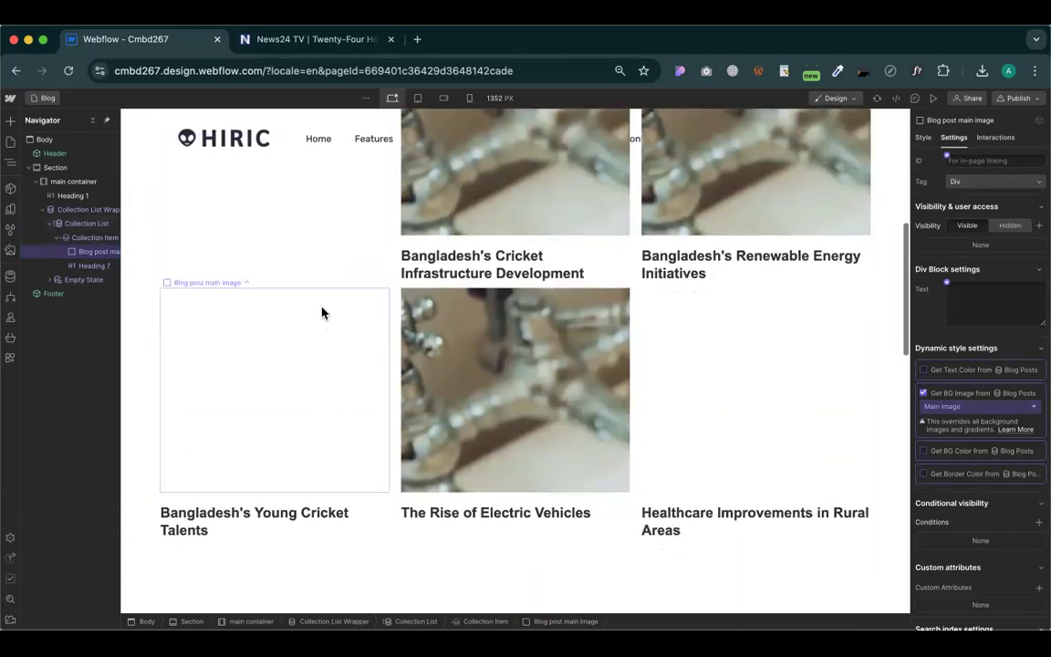
pyautogui.scroll(3, 310, 301)
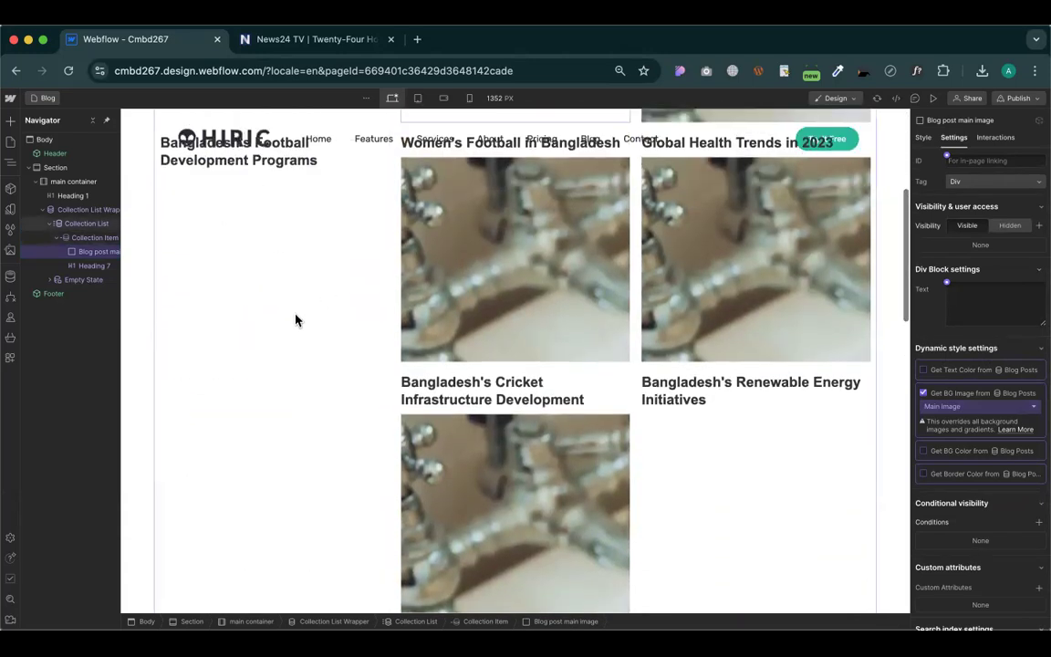
pyautogui.scroll(-2, 295, 432)
pyautogui.scroll(8, 293, 432)
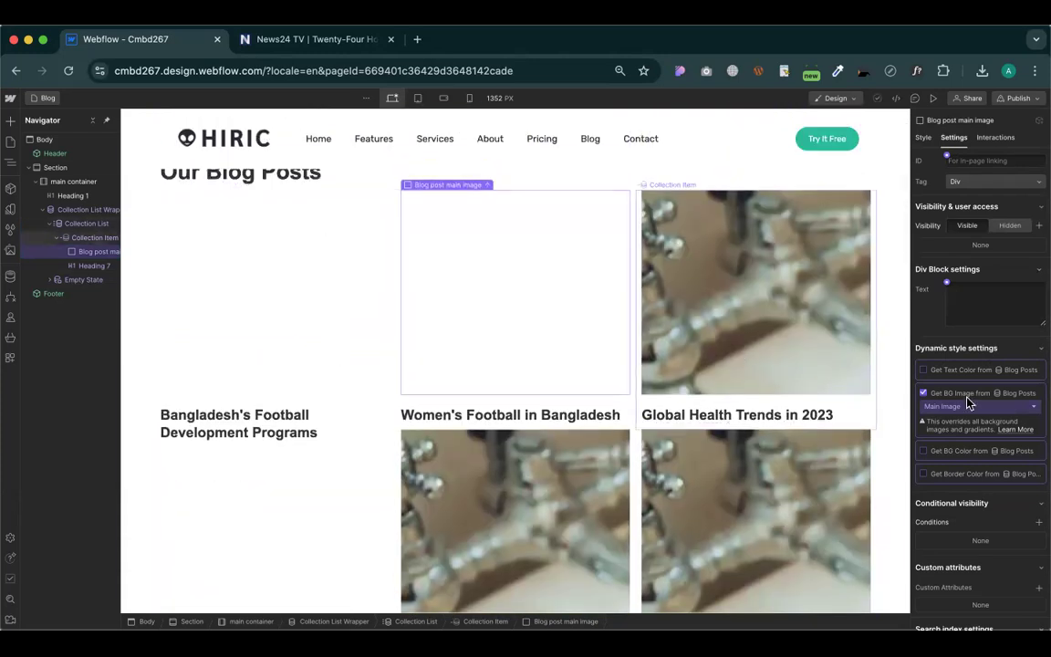
pyautogui.click(923, 139)
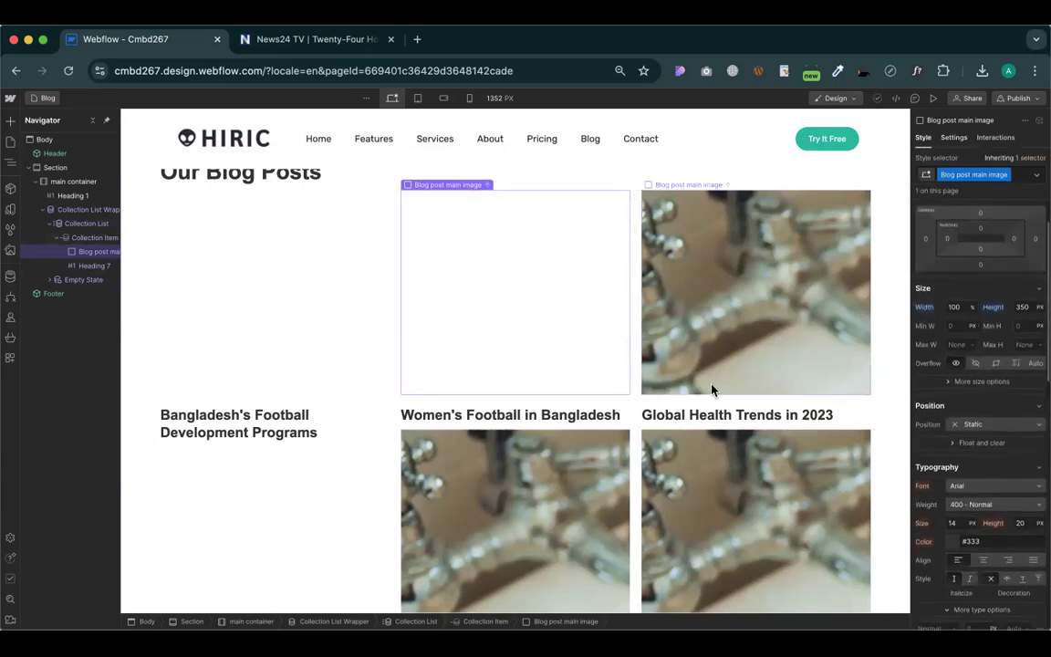
pyautogui.scroll(-5, 713, 391)
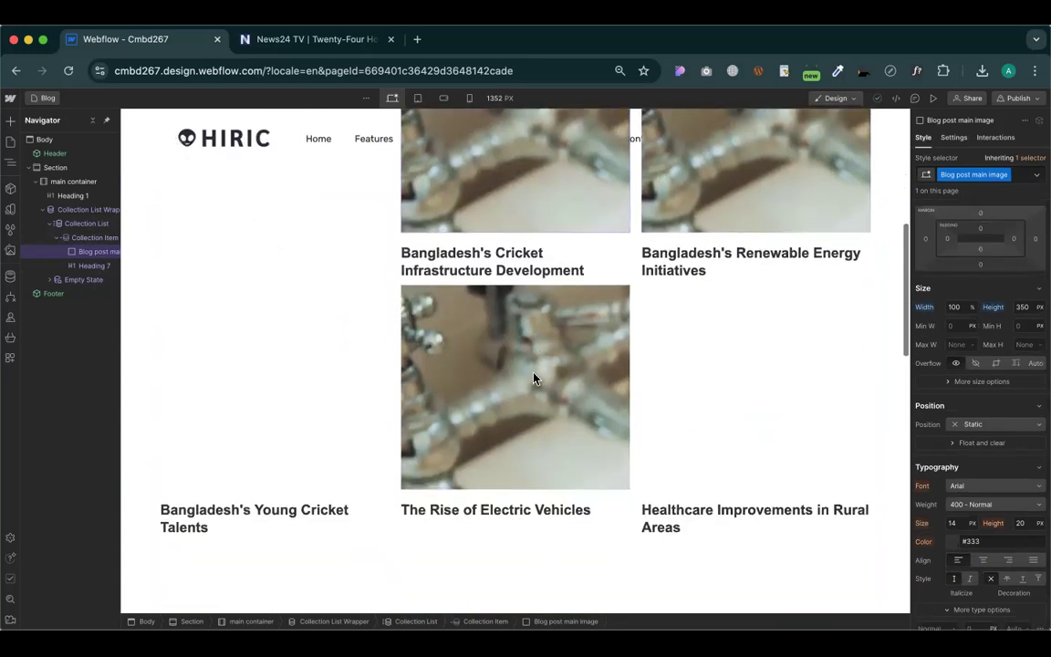
pyautogui.scroll(-4, 511, 387)
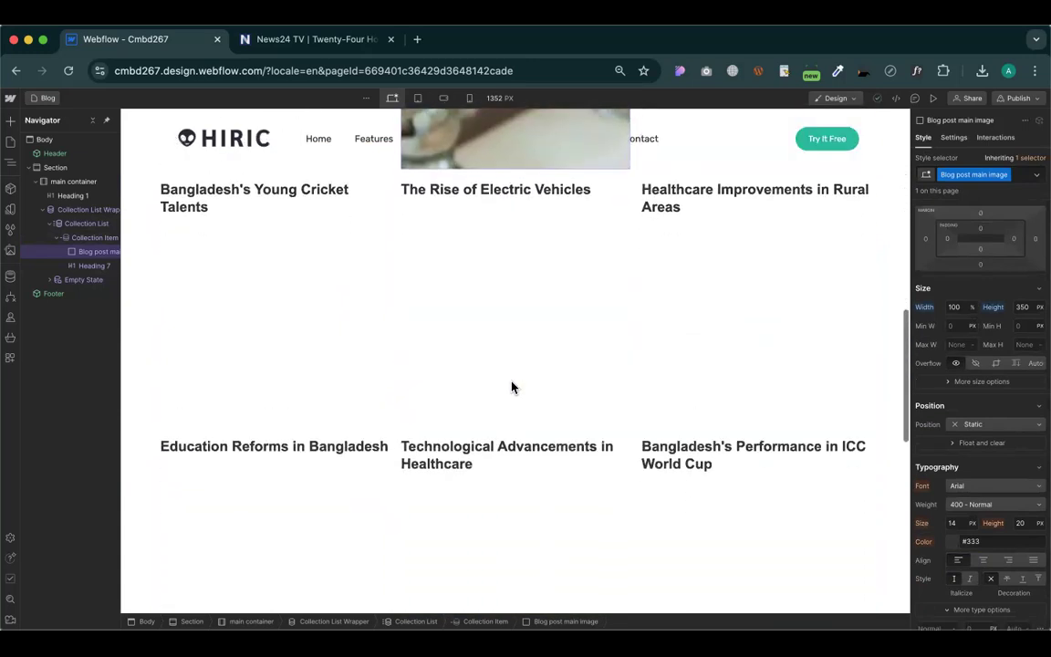
pyautogui.scroll(-7, 511, 386)
pyautogui.scroll(8, 511, 387)
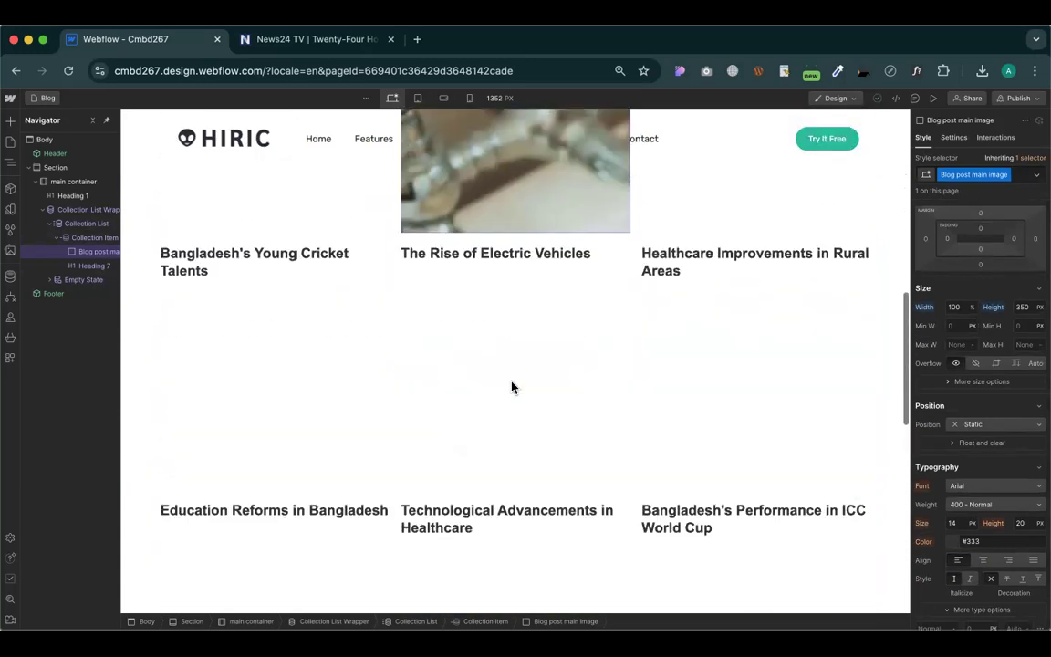
pyautogui.scroll(8, 511, 387)
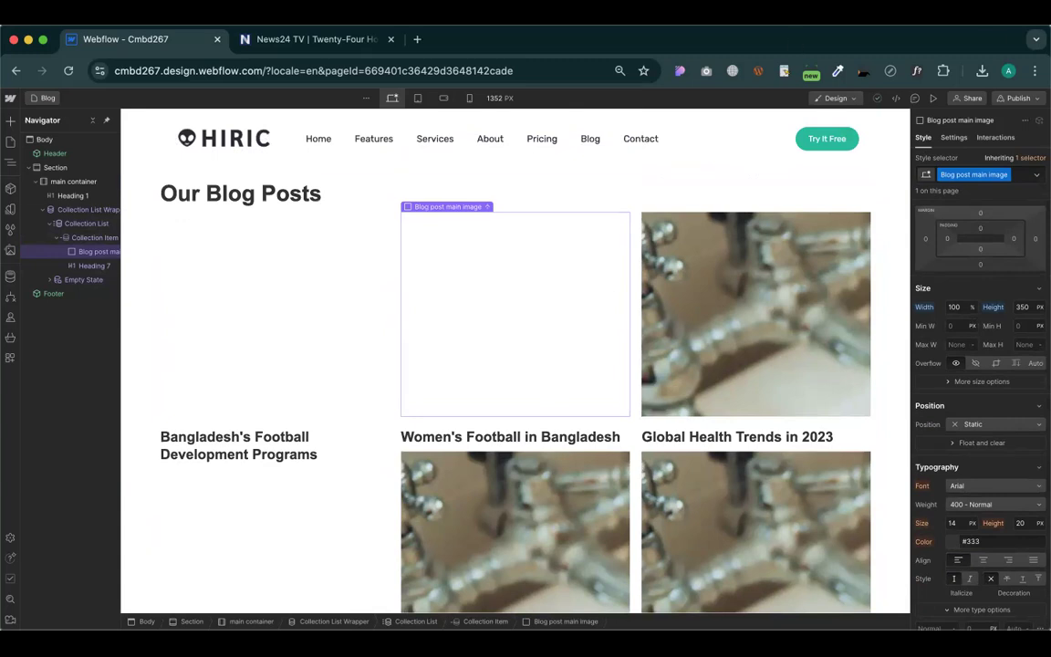
# Add a background image to the Blog post main image class with Cover size, a centred 50% / 50% position and no tiling
pyautogui.click(954, 138)
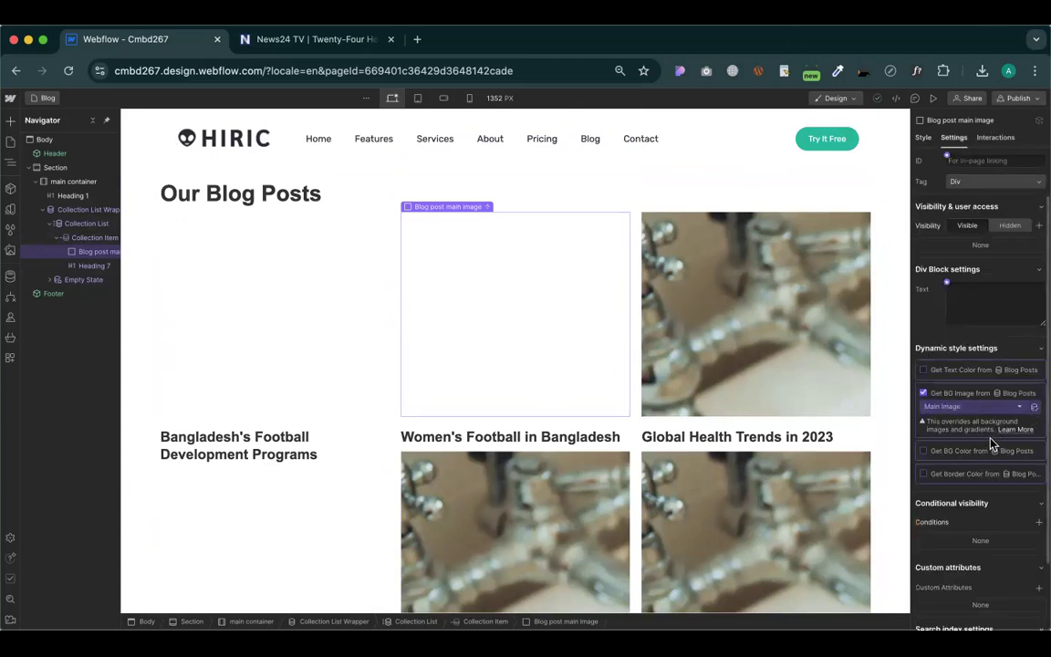
pyautogui.click(924, 137)
pyautogui.scroll(-10, 974, 336)
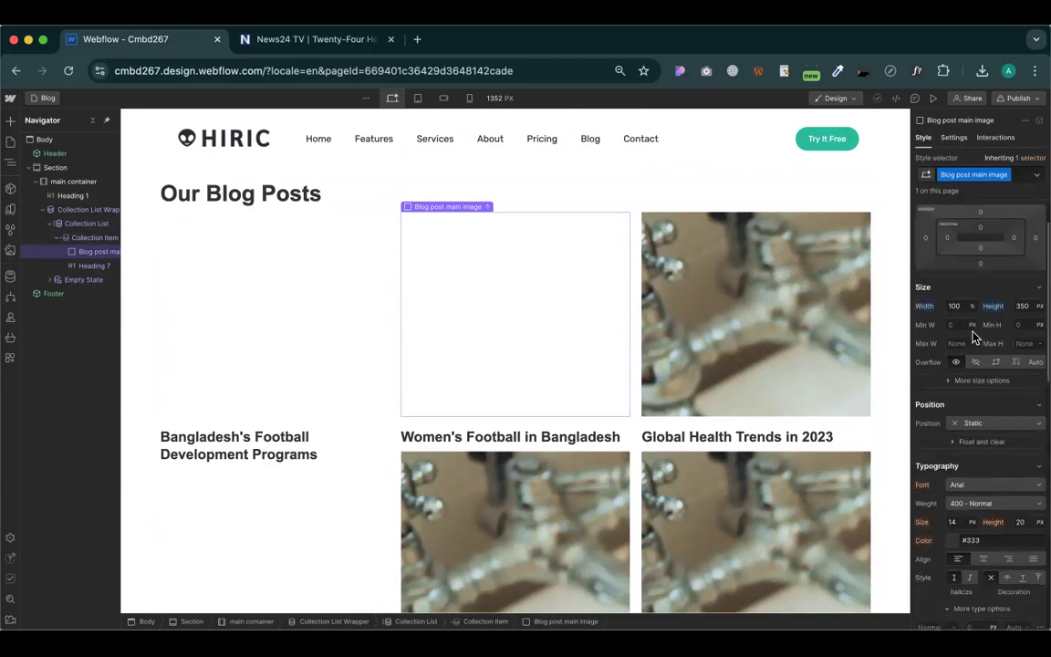
pyautogui.scroll(-5, 995, 410)
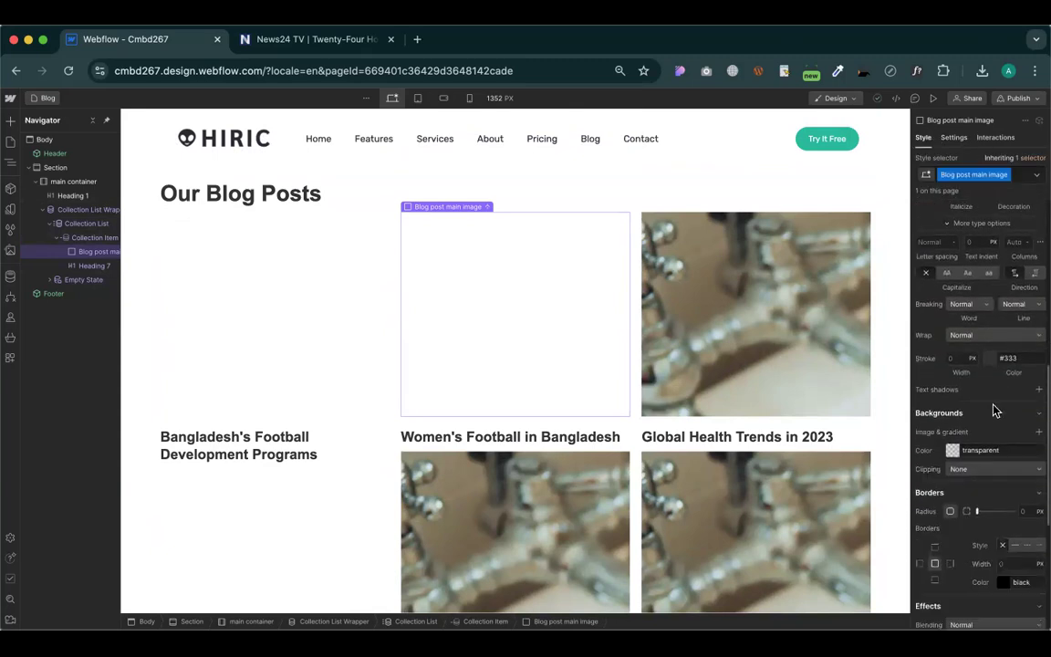
pyautogui.click(1040, 435)
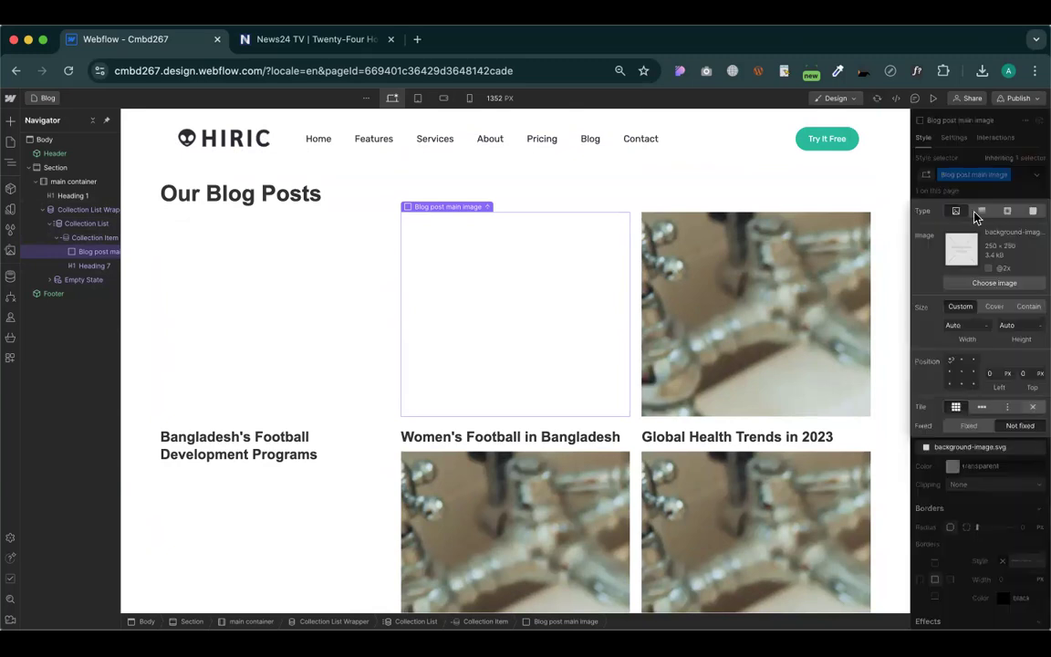
pyautogui.click(996, 308)
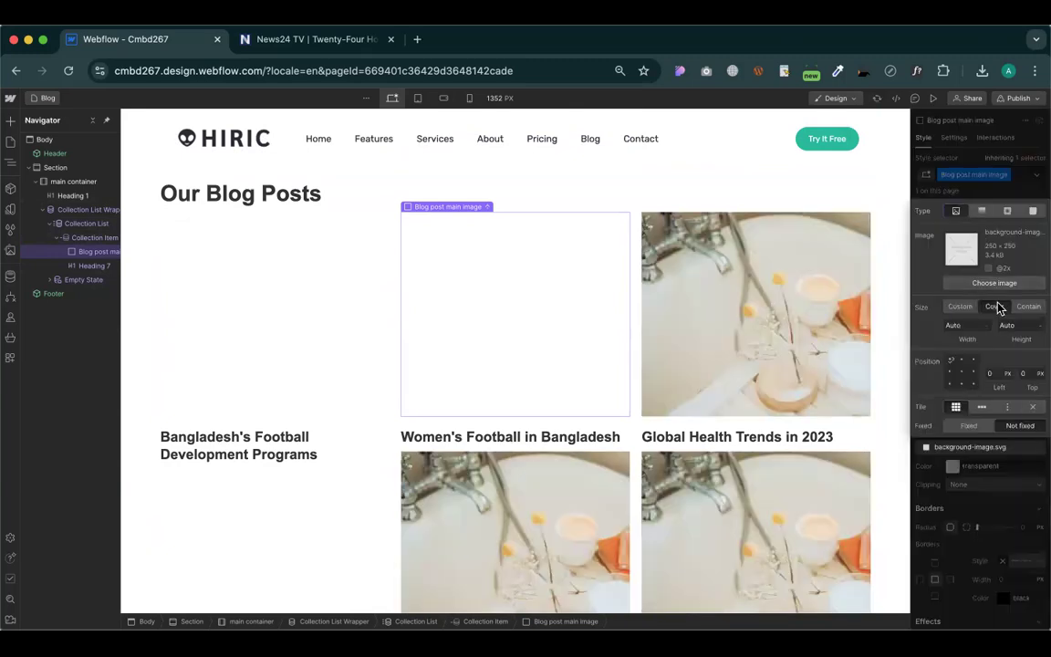
pyautogui.click(962, 371)
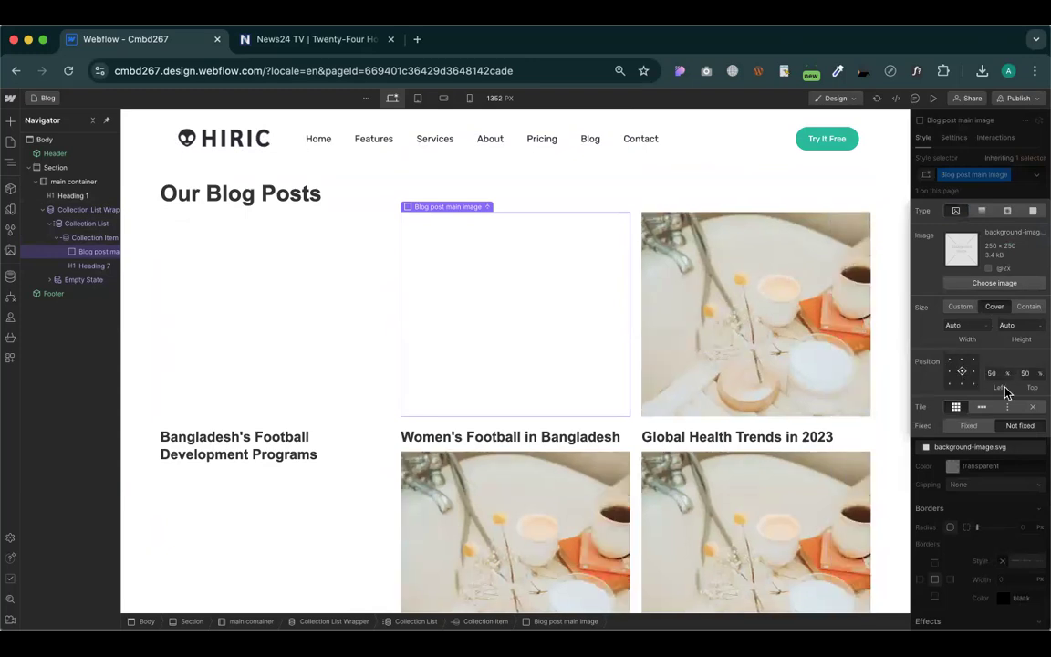
pyautogui.click(1033, 408)
pyautogui.click(1010, 464)
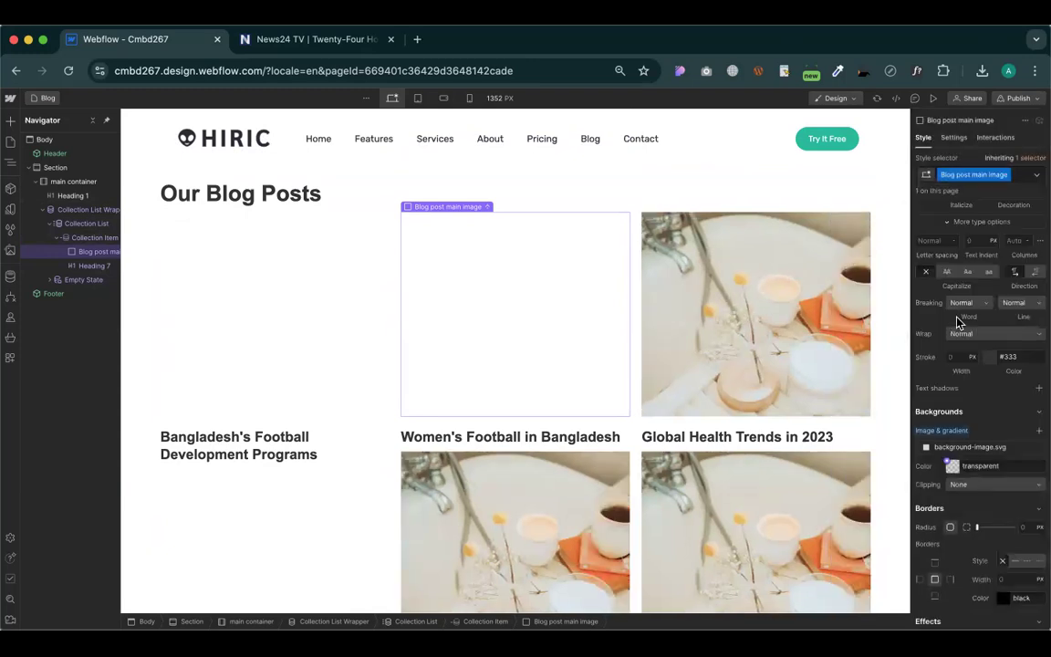
# Publish the site to the cmbd267.webflow.io staging domain and check the live blog page
pyautogui.scroll(-5, 613, 400)
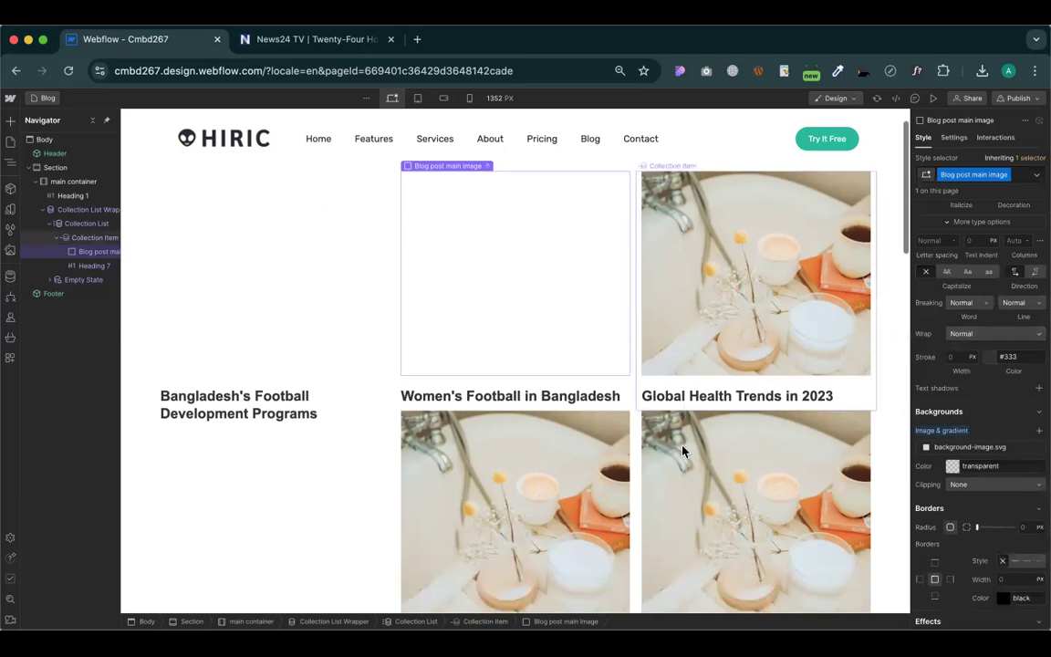
pyautogui.scroll(-5, 560, 501)
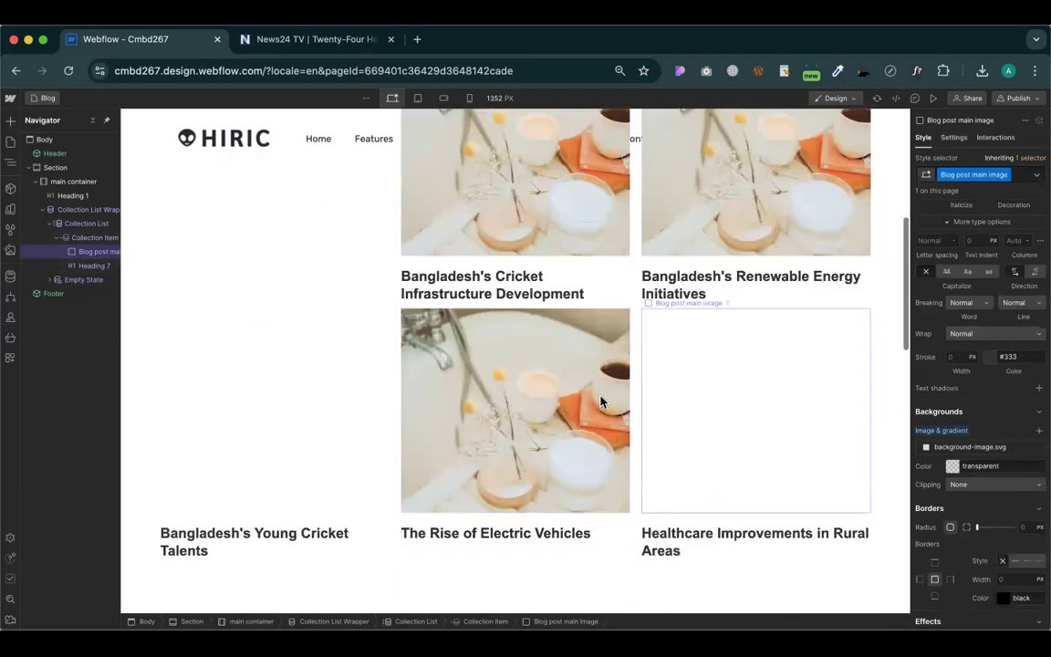
pyautogui.scroll(10, 601, 401)
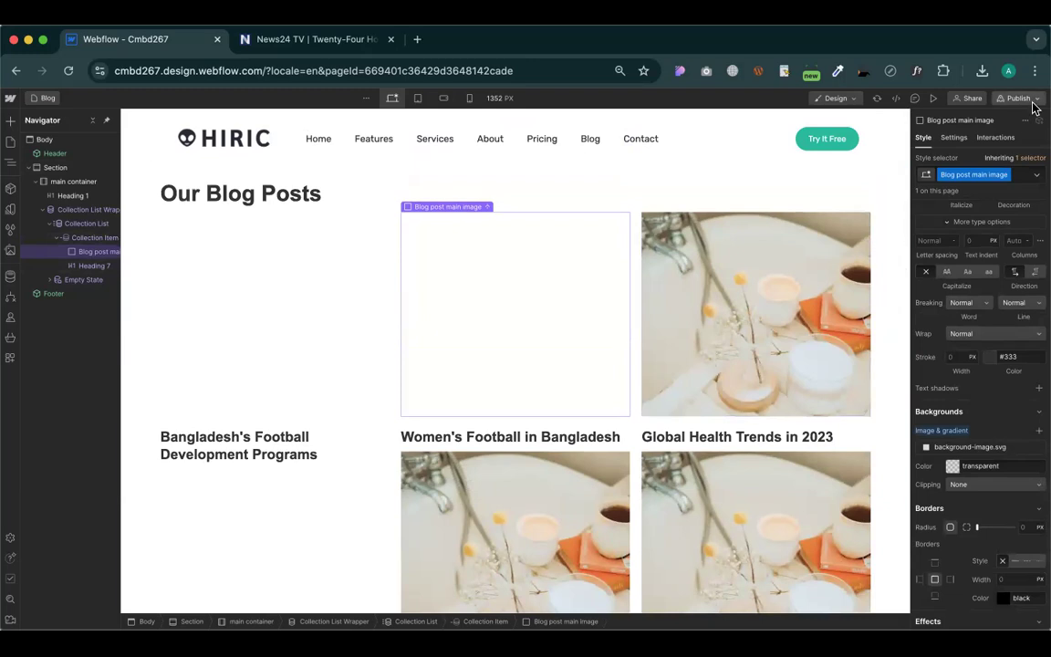
pyautogui.hotkey('shift', 'p')
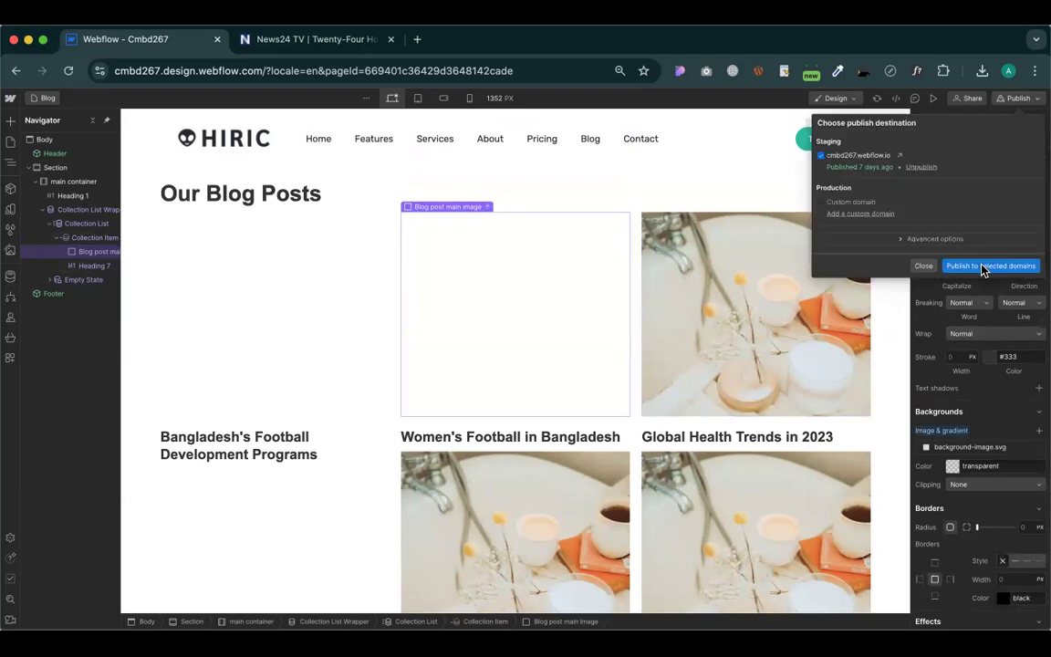
pyautogui.click(981, 266)
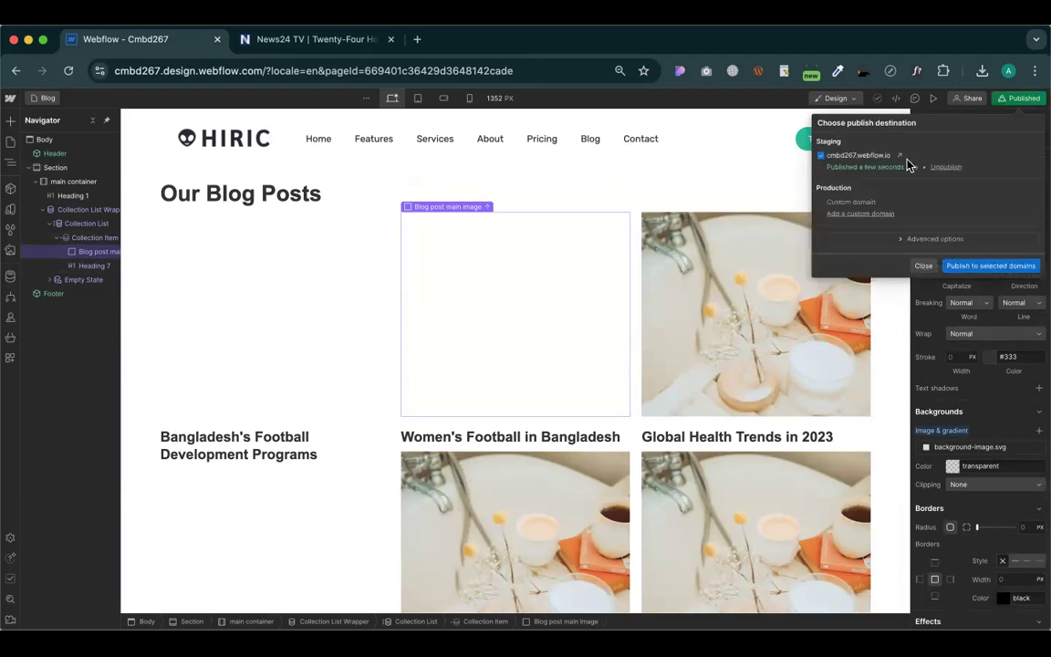
pyautogui.click(901, 157)
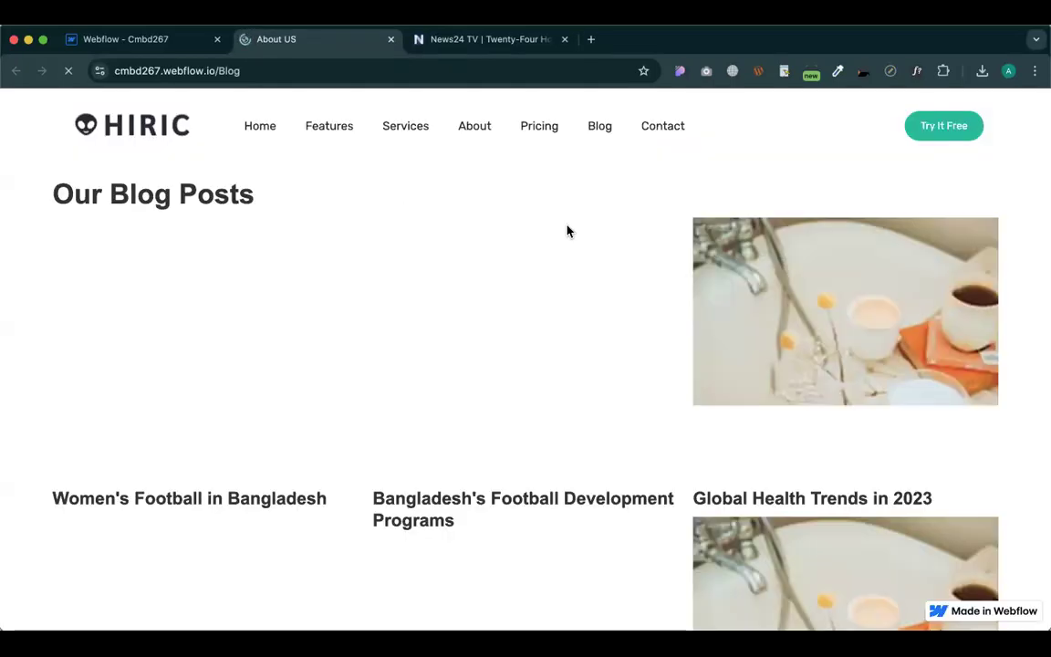
pyautogui.scroll(-3, 547, 321)
pyautogui.scroll(-15, 548, 322)
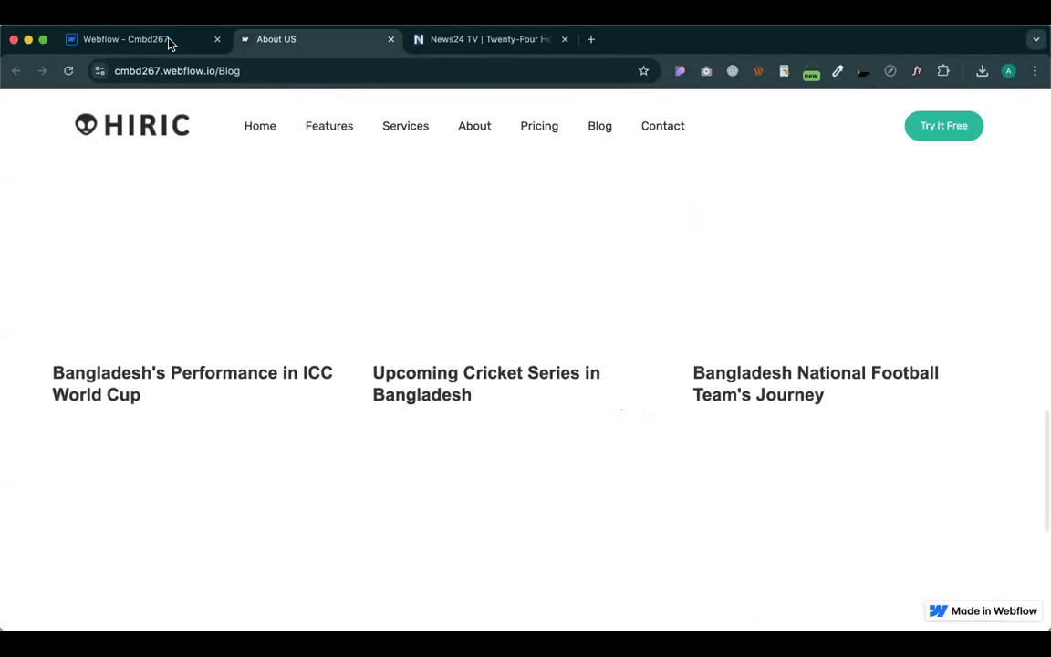
# In the Webflow designer, bind the Blog post main image div's background to the blog post's own Main Image field instead of the Category's
pyautogui.click(166, 40)
pyautogui.click(523, 306)
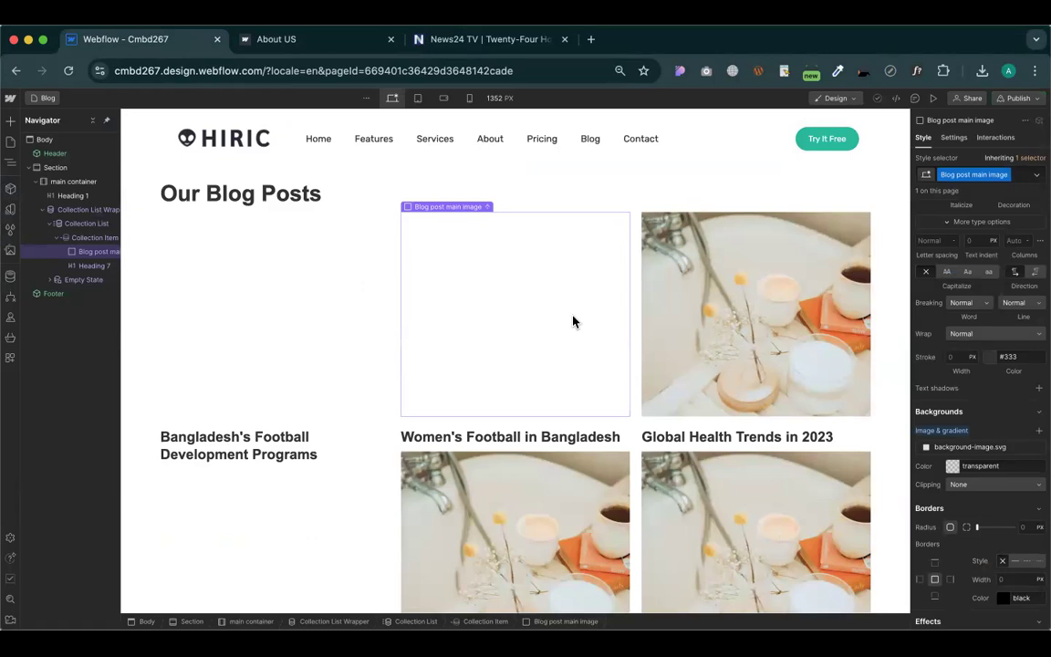
pyautogui.click(952, 138)
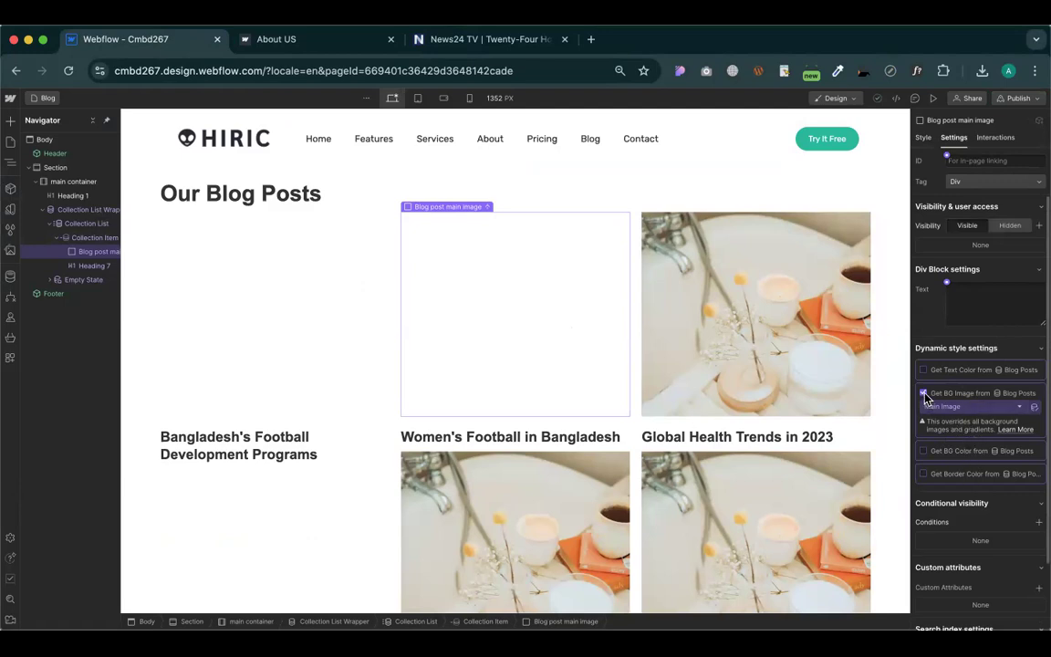
pyautogui.click(1020, 408)
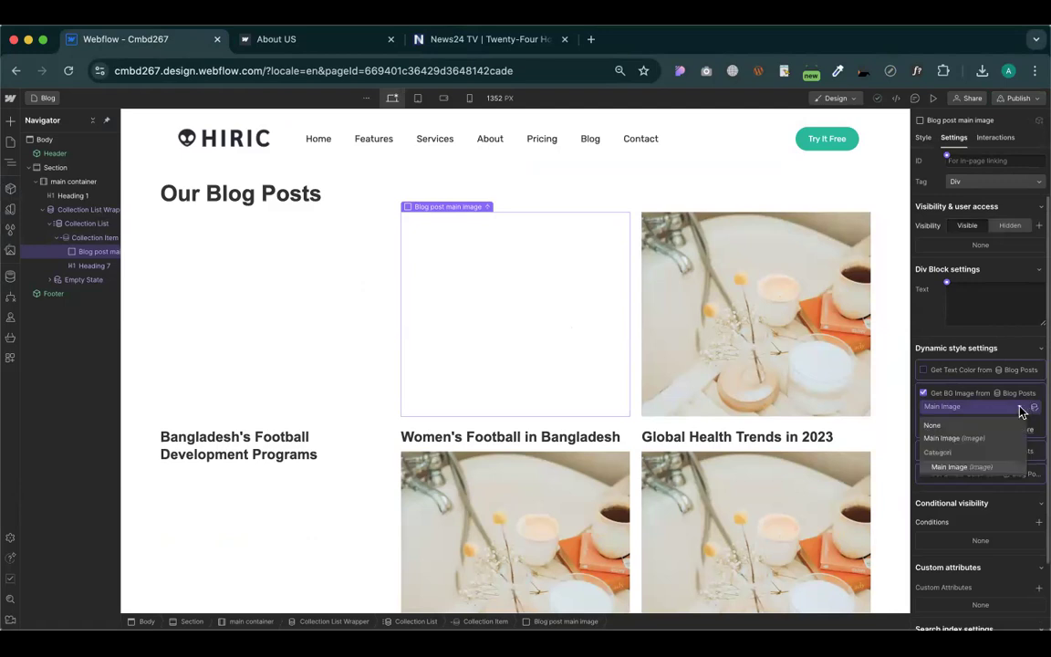
pyautogui.click(942, 440)
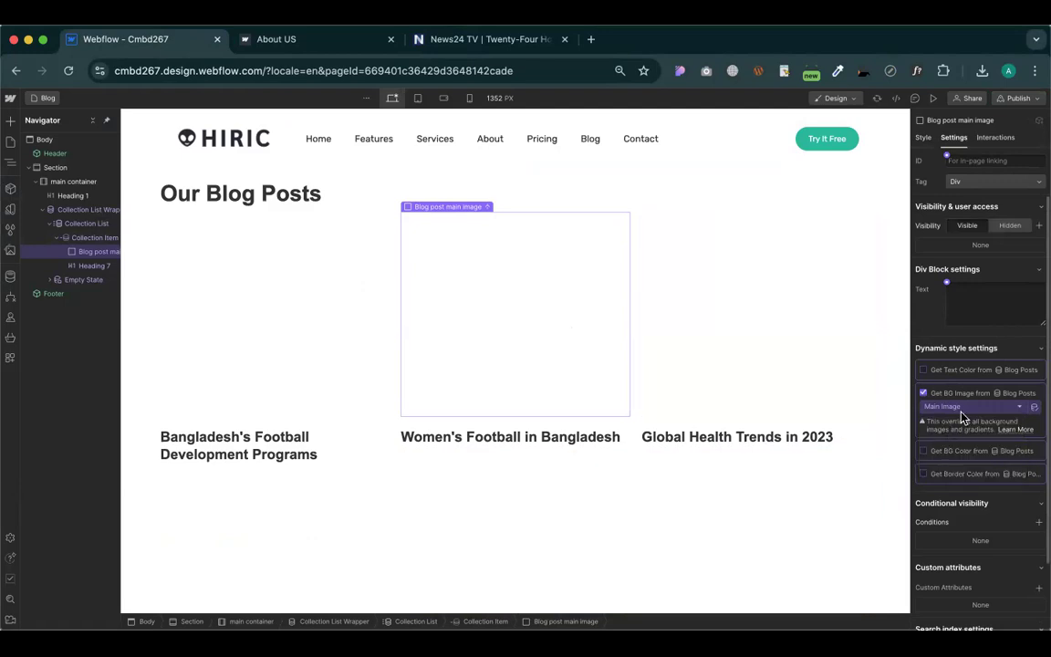
pyautogui.click(963, 406)
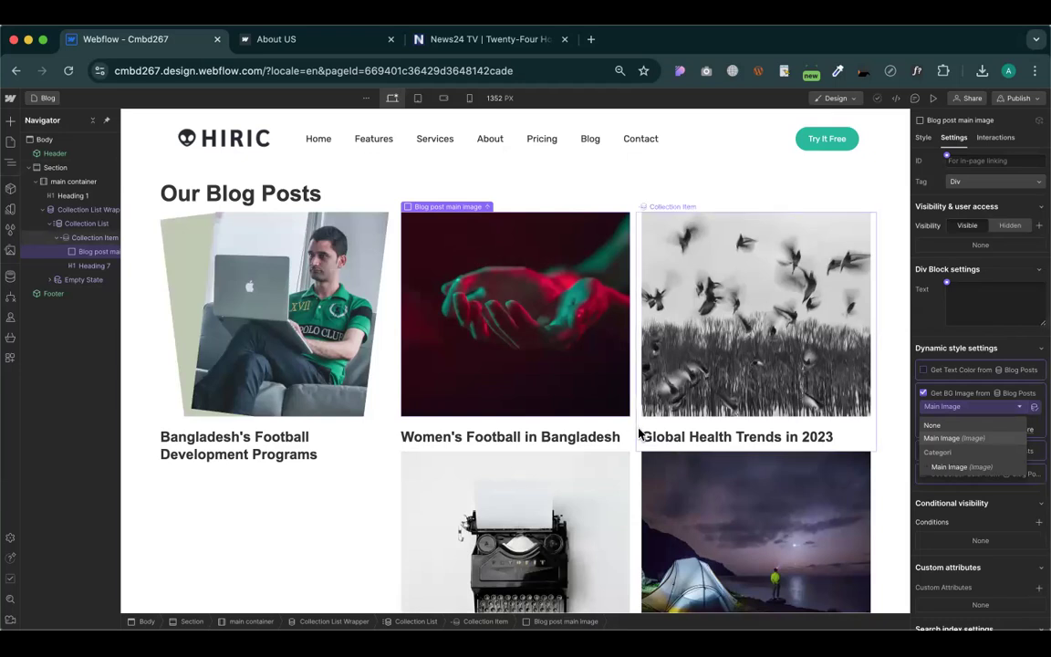
pyautogui.click(941, 441)
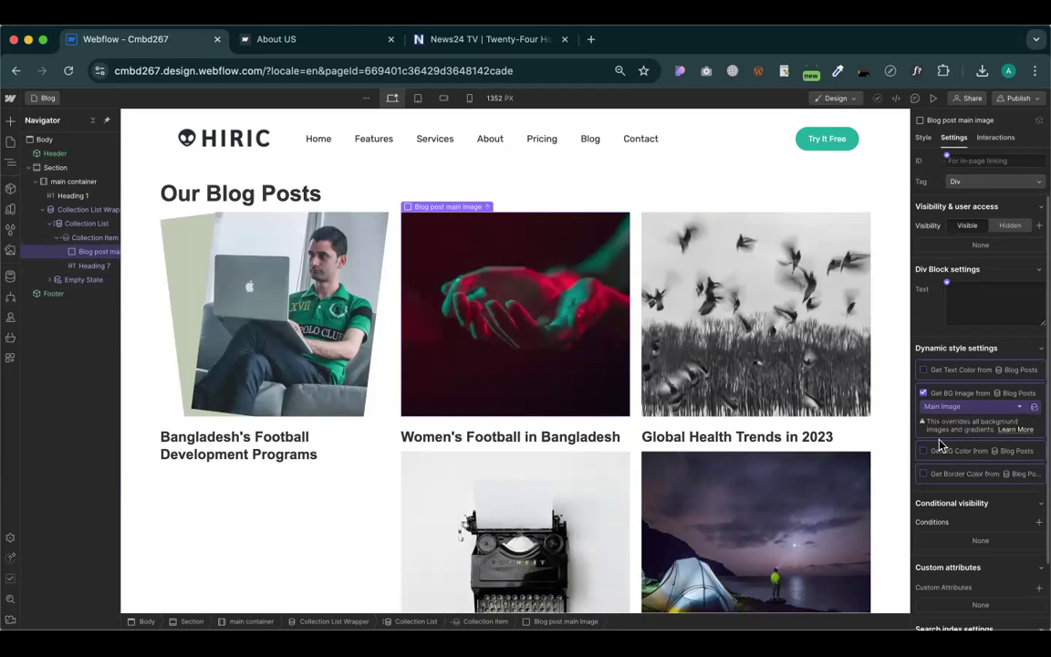
# Republish the site to cmbd267.webflow.io and reload the live blog page
pyautogui.click(922, 137)
pyautogui.scroll(-10, 951, 370)
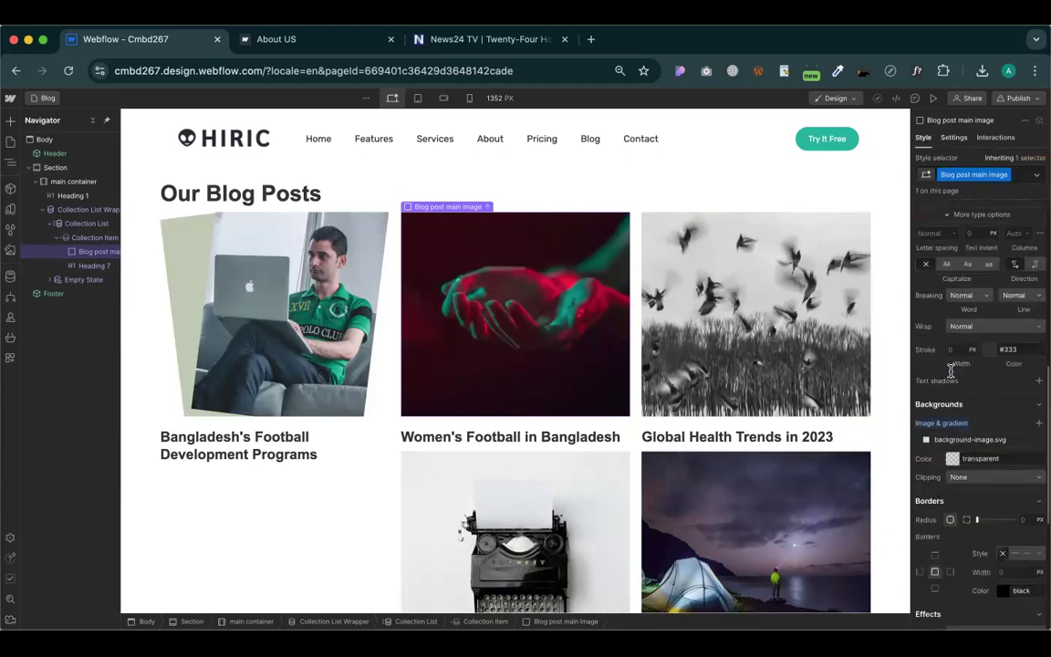
pyautogui.scroll(-1, 951, 370)
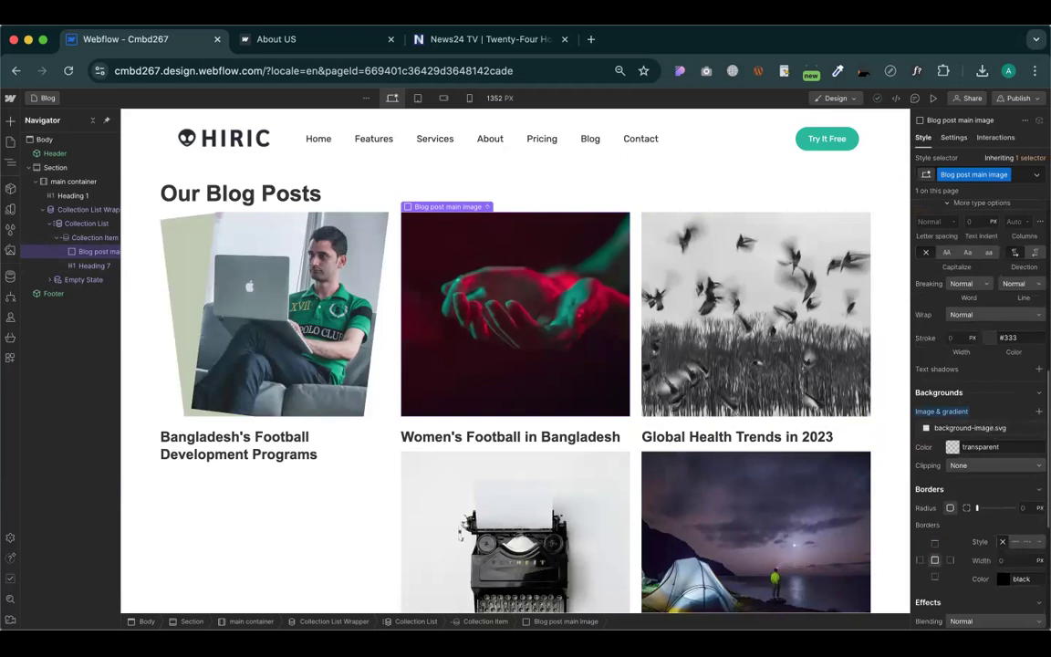
pyautogui.click(1030, 100)
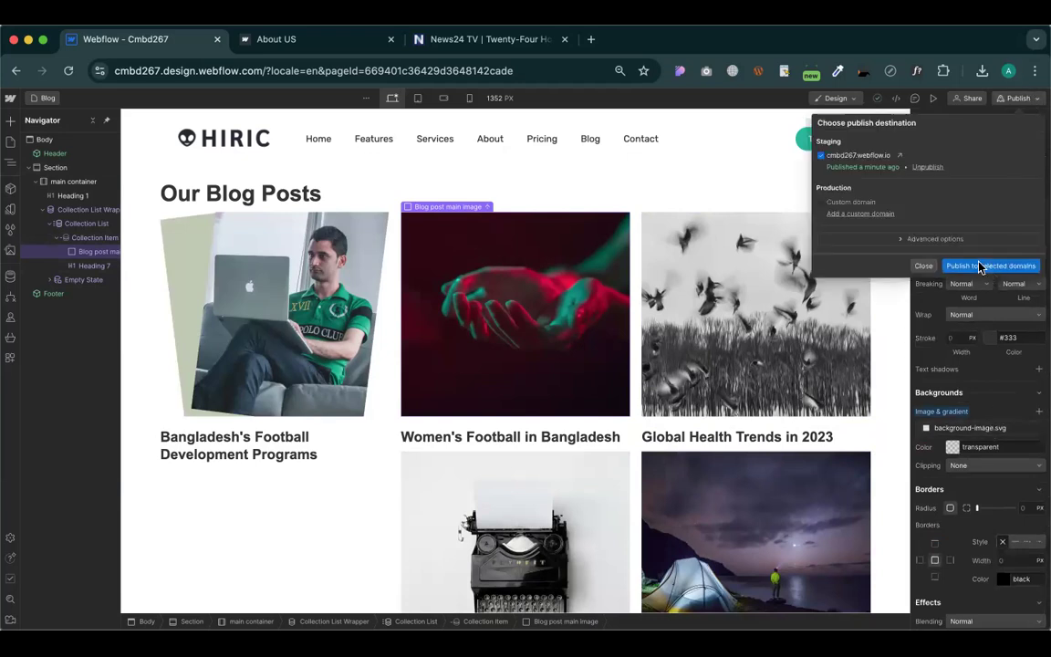
pyautogui.click(980, 266)
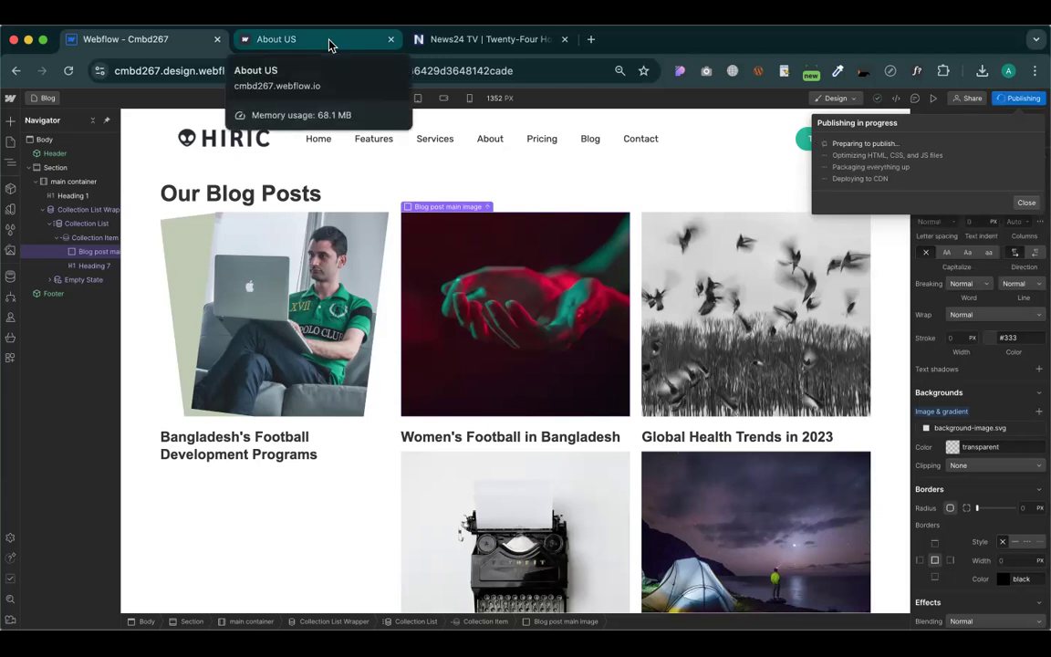
pyautogui.click(277, 42)
pyautogui.click(69, 71)
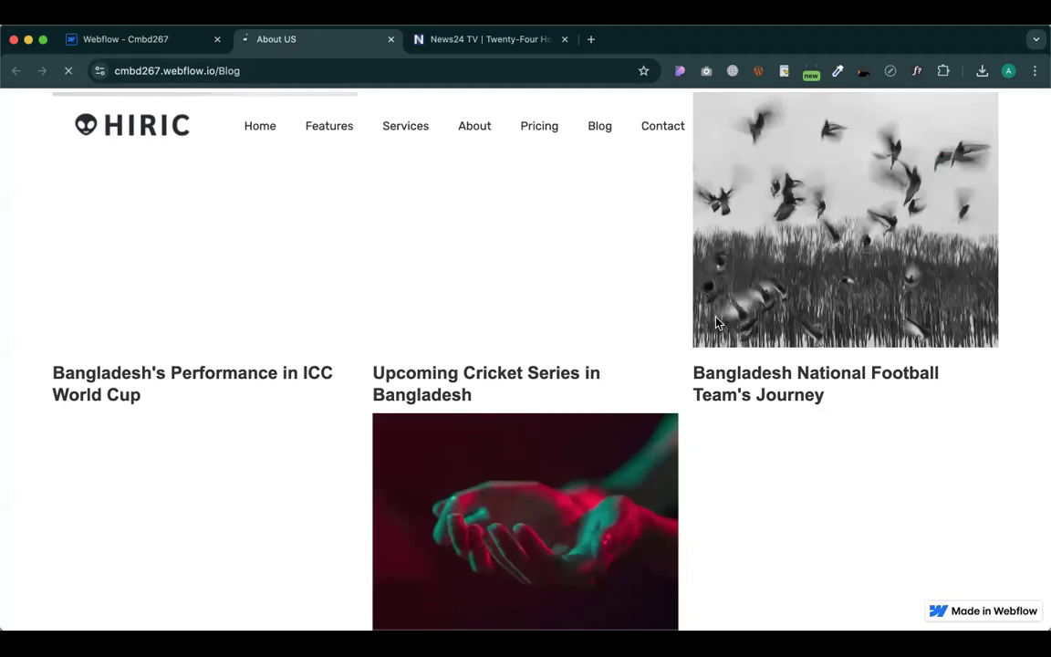
# Examine the post images and the layout of the three-column grid throughout the live blog page
pyautogui.scroll(-10, 717, 319)
pyautogui.scroll(5, 643, 379)
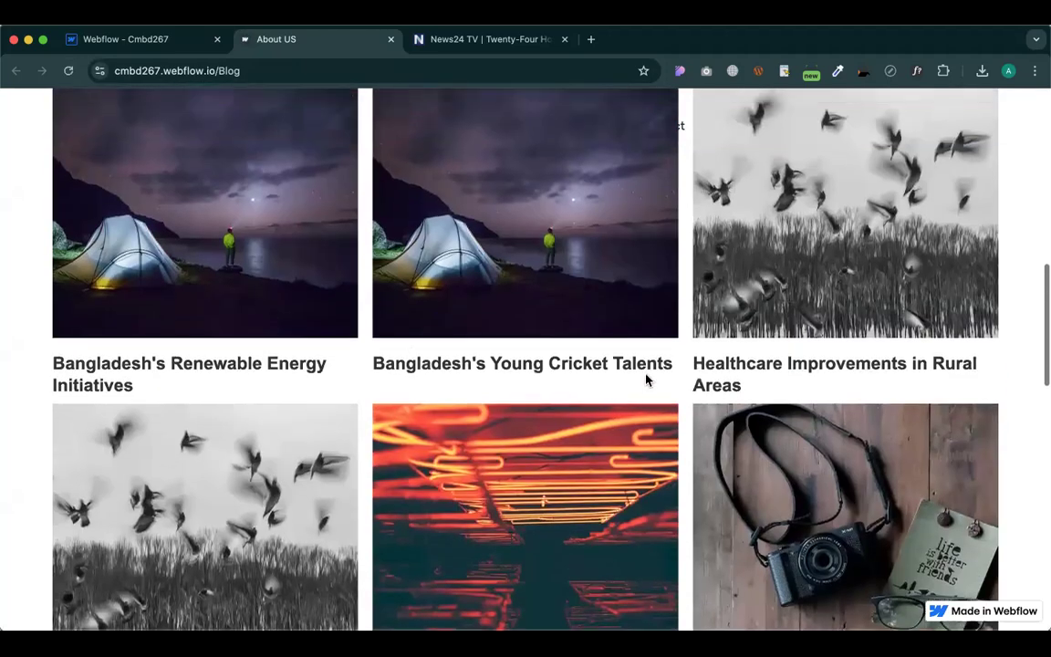
pyautogui.scroll(-10, 646, 379)
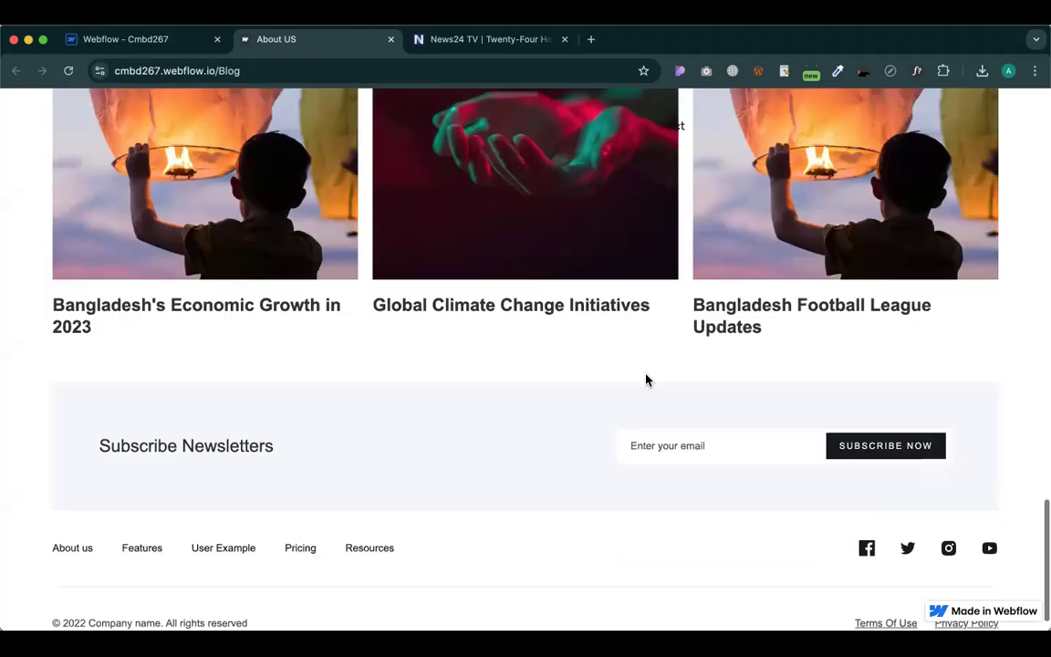
pyautogui.scroll(10, 646, 379)
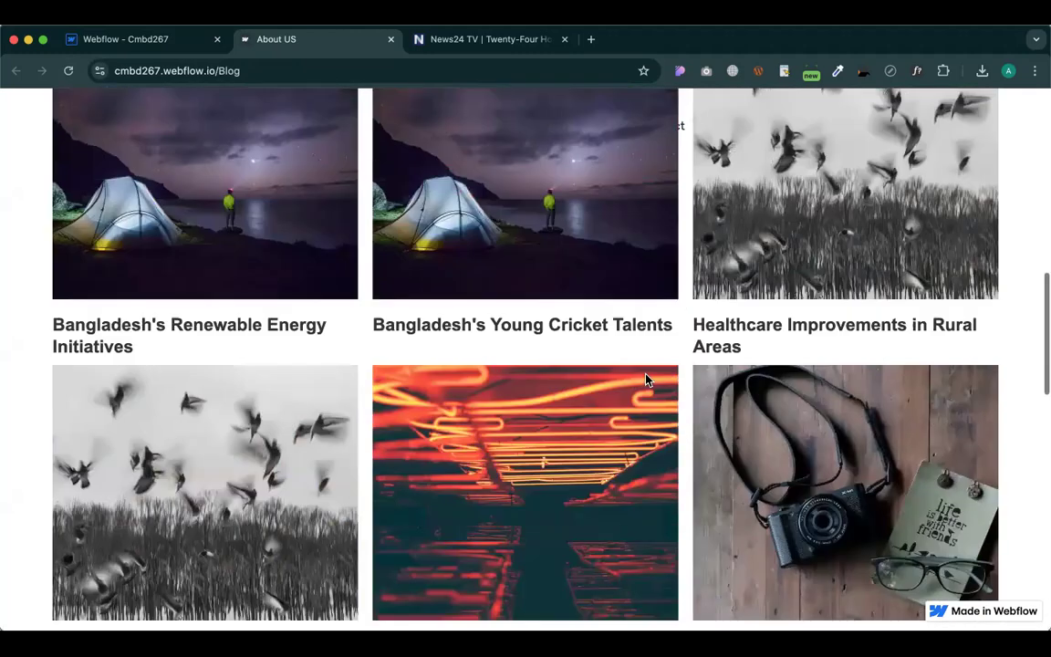
pyautogui.scroll(5, 647, 379)
pyautogui.scroll(-5, 647, 379)
pyautogui.scroll(2, 753, 301)
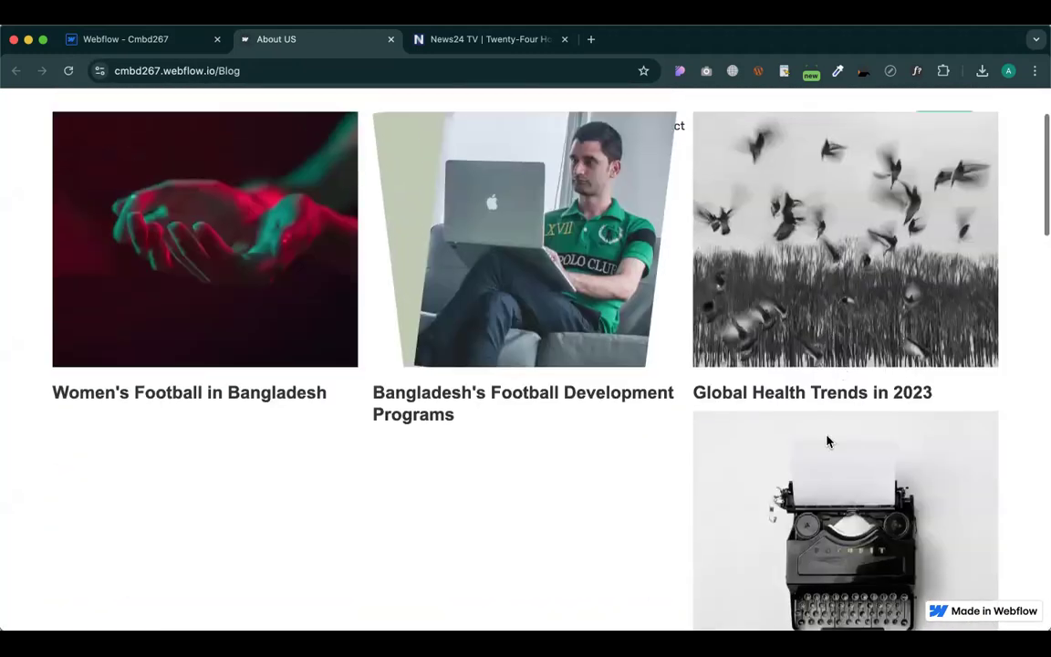
pyautogui.scroll(-3, 829, 441)
pyautogui.scroll(4, 826, 365)
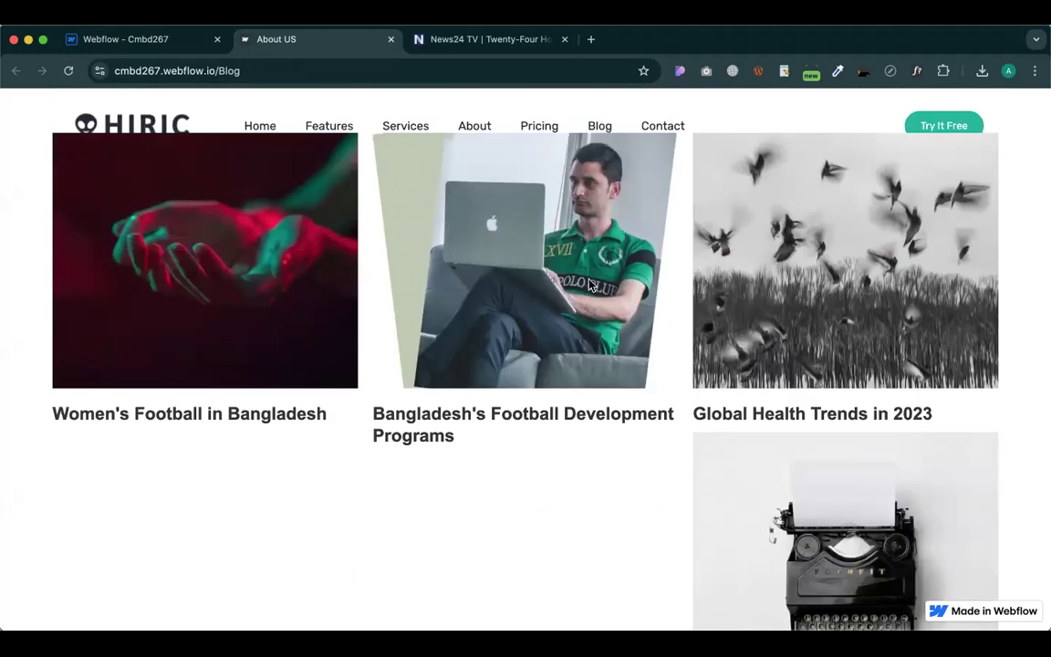
pyautogui.scroll(-3, 433, 383)
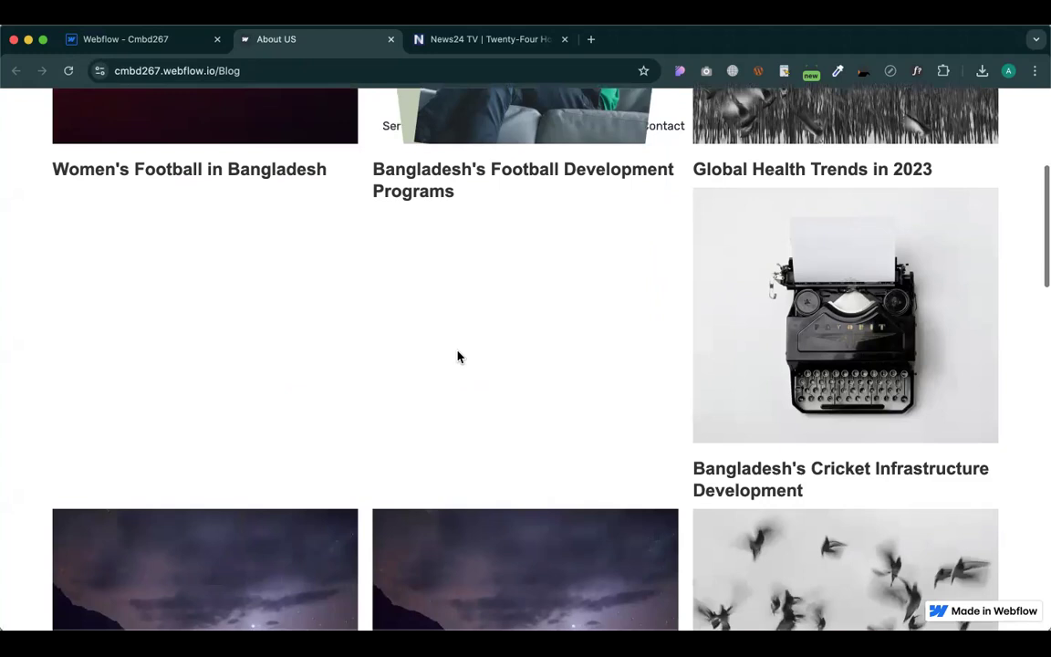
pyautogui.scroll(-1, 467, 371)
pyautogui.scroll(3, 467, 370)
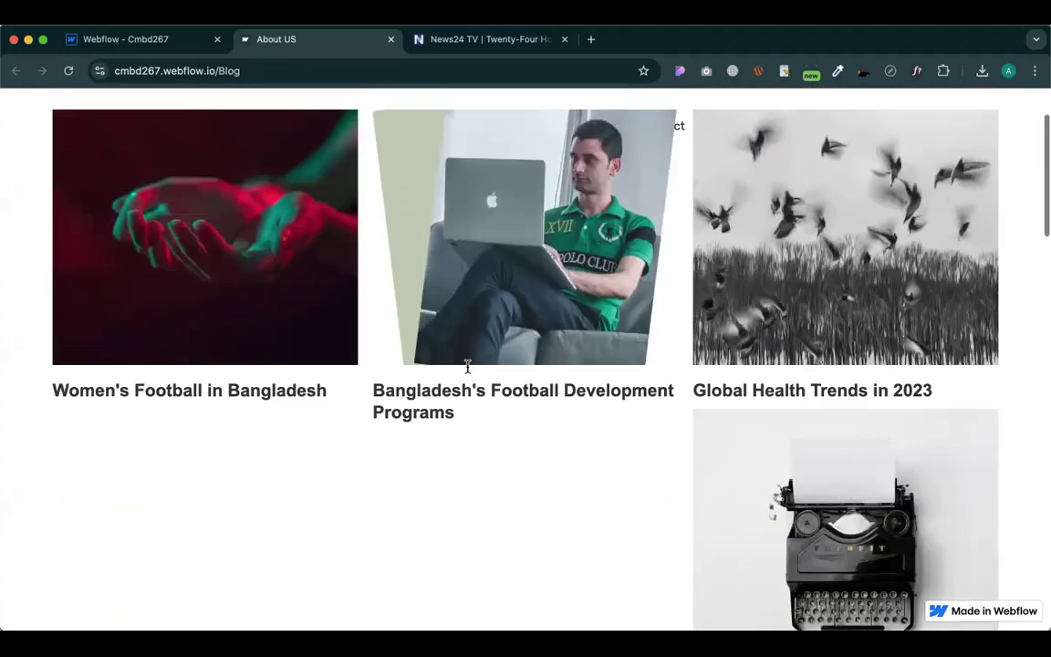
# Compare the one-line and two-line post titles with the grid gaps below them on the live blog page
pyautogui.tripleClick(290, 390)
pyautogui.click(415, 398)
pyautogui.tripleClick(589, 392)
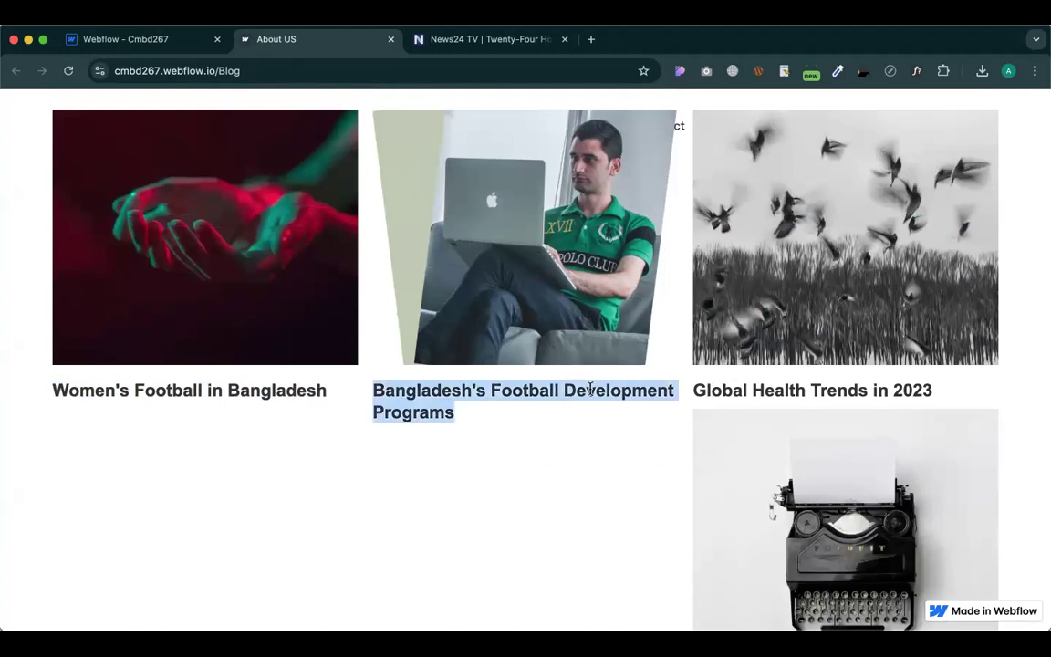
pyautogui.scroll(-5, 589, 393)
pyautogui.tripleClick(735, 284)
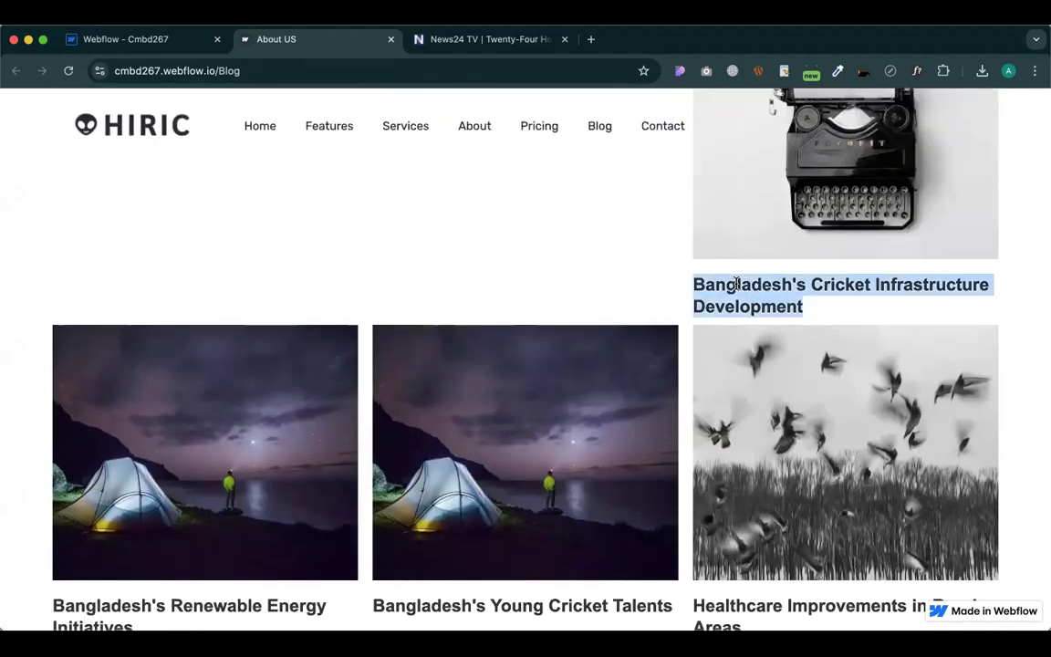
pyautogui.scroll(-4, 713, 332)
pyautogui.tripleClick(712, 331)
pyautogui.scroll(-2, 716, 328)
pyautogui.scroll(-3, 717, 324)
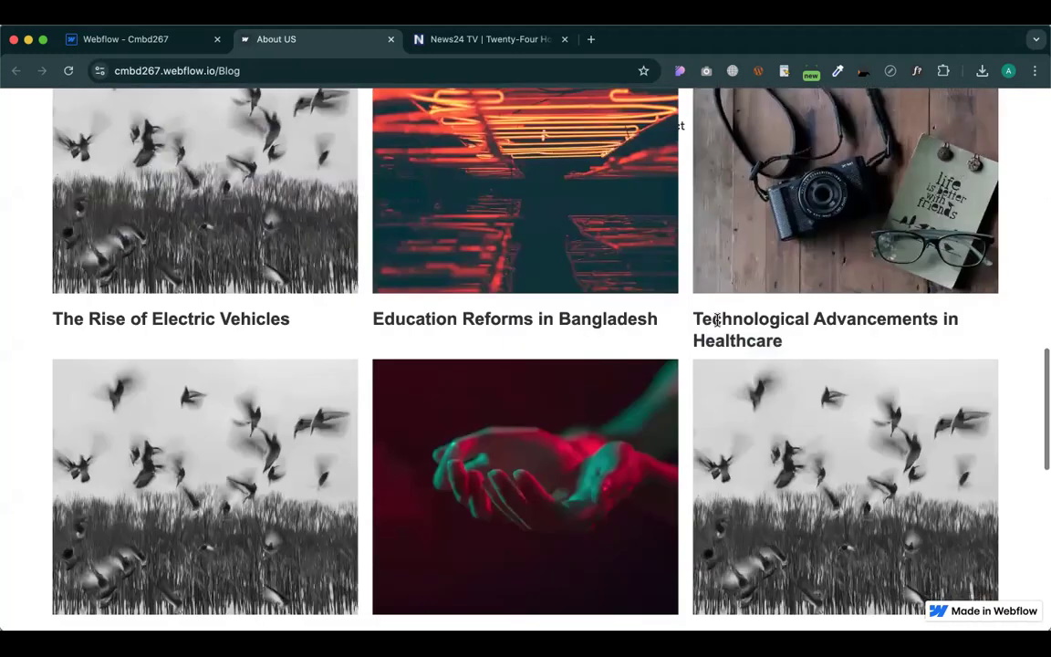
# Return to the Webflow designer from the live blog page and close the publish options
pyautogui.scroll(8, 717, 321)
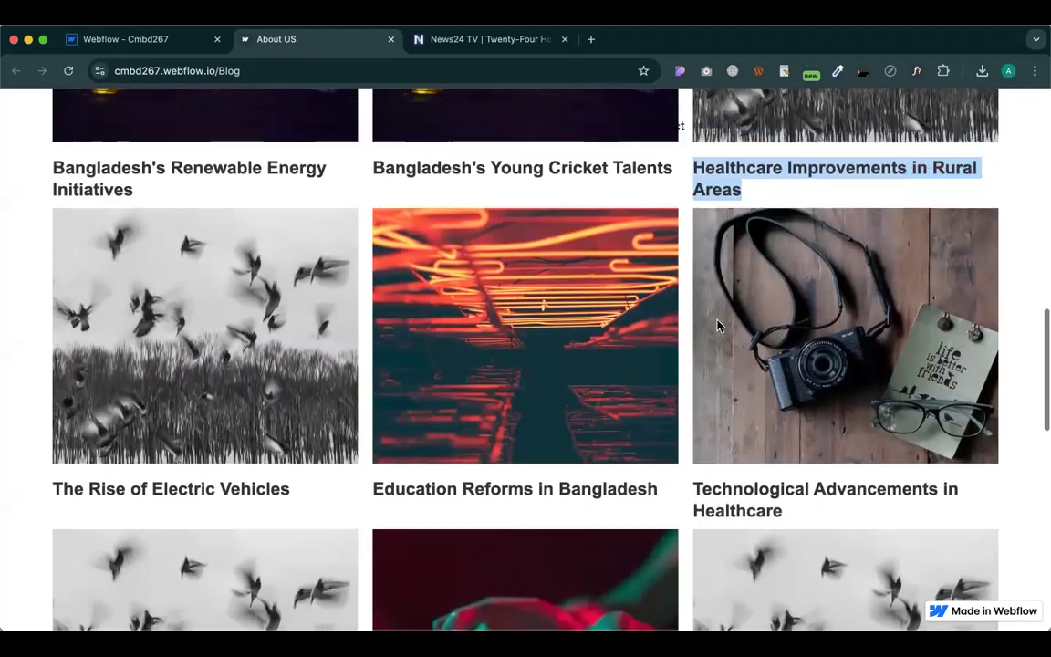
pyautogui.scroll(5, 717, 326)
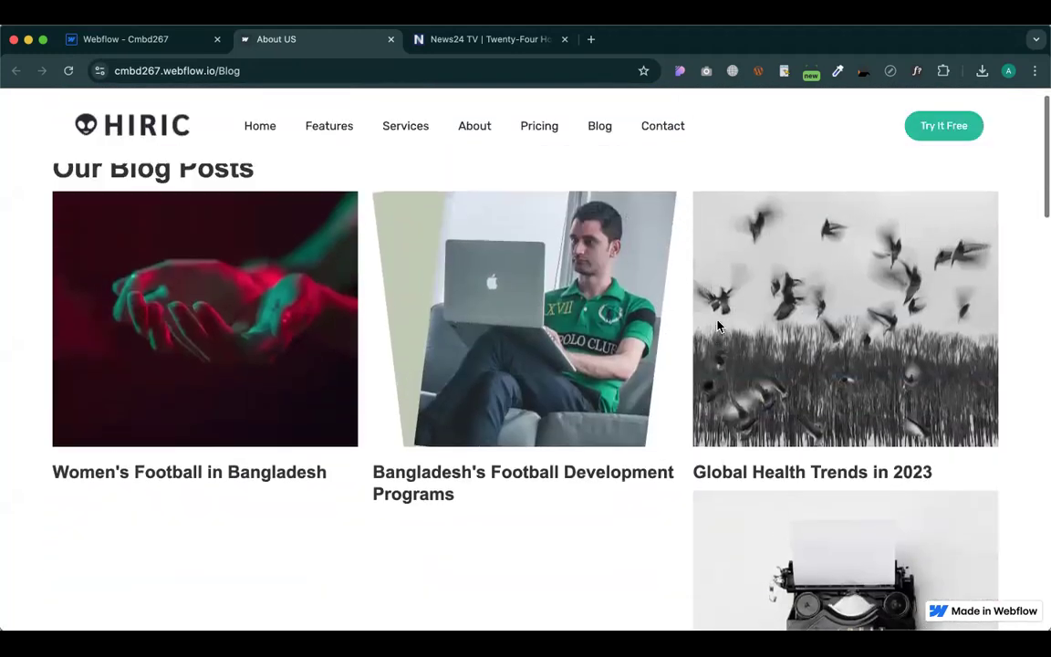
pyautogui.click(113, 44)
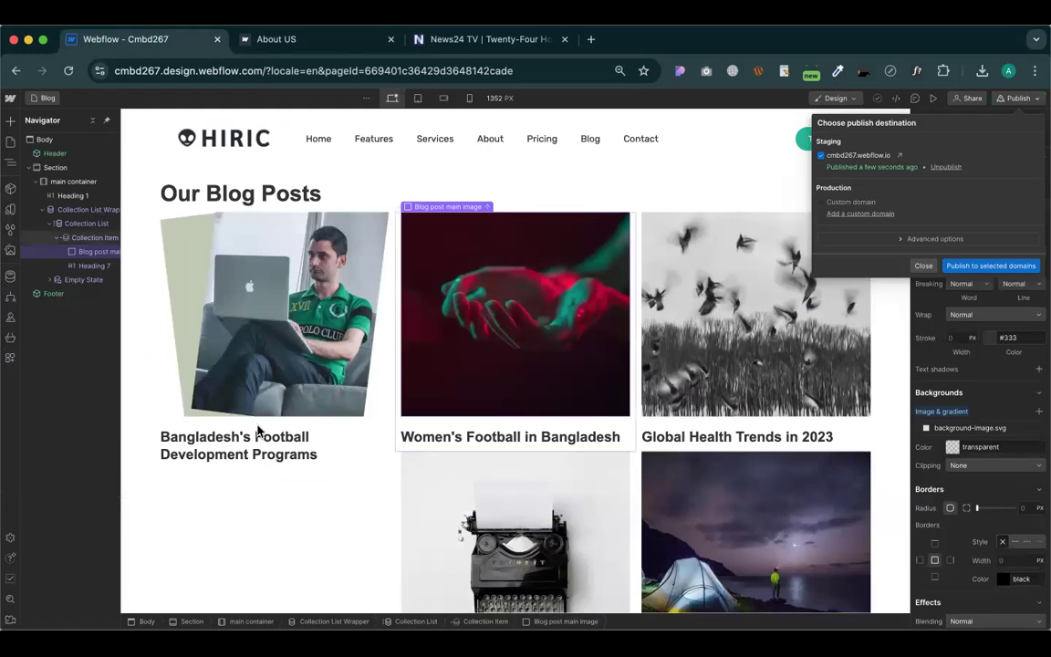
pyautogui.click(346, 438)
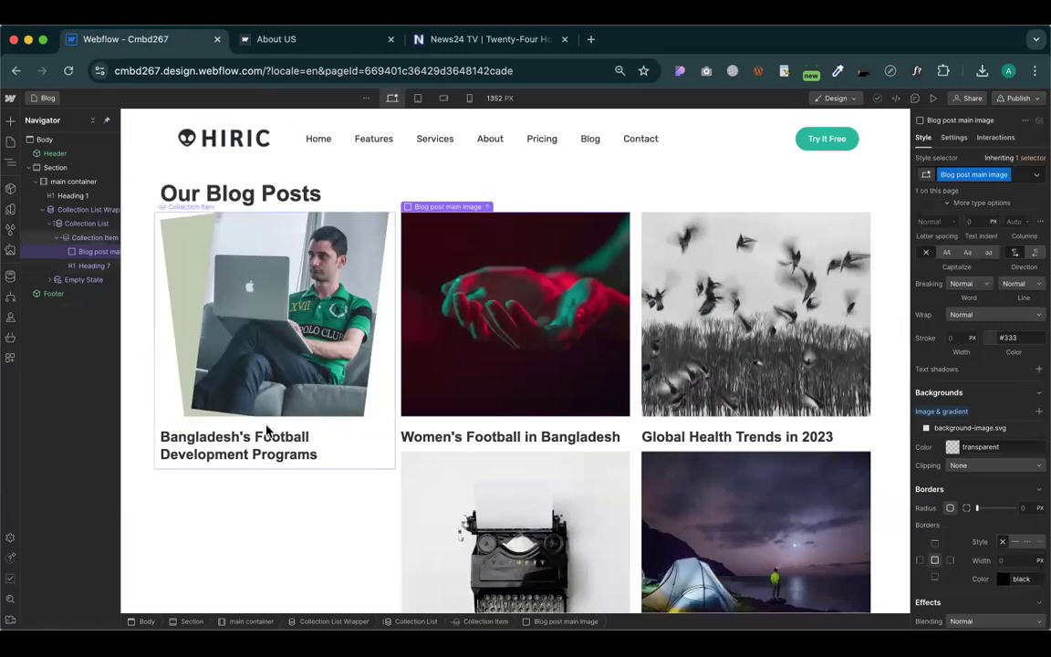
# Try a 100 px minimum height on the blog post title heading, Heading 7, and settle on 60 px
pyautogui.scroll(-1, 266, 429)
pyautogui.click(298, 424)
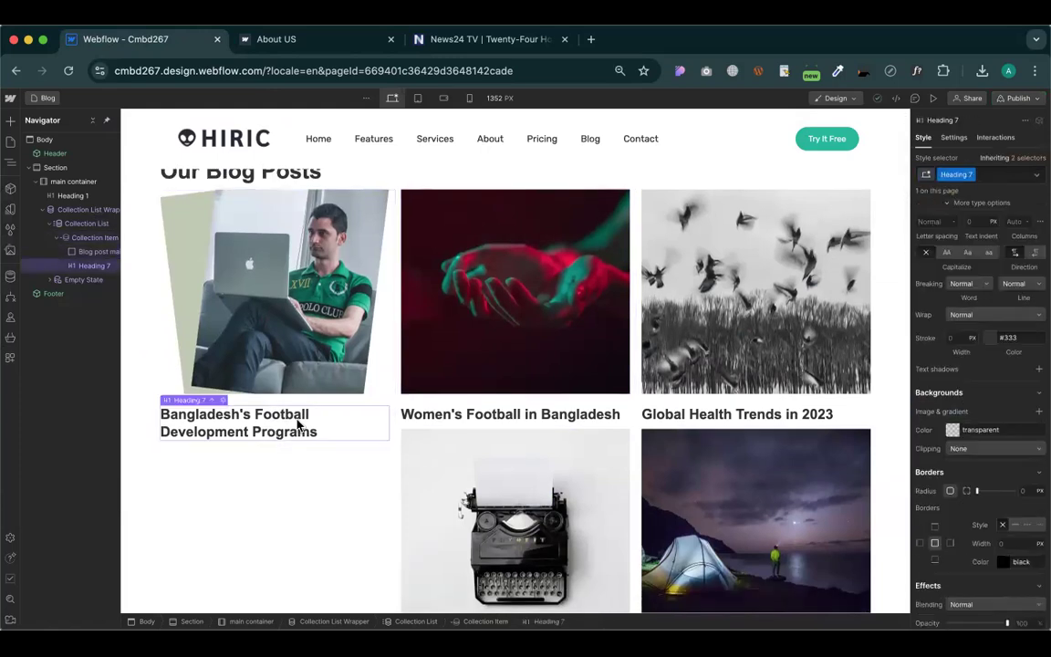
pyautogui.scroll(5, 948, 312)
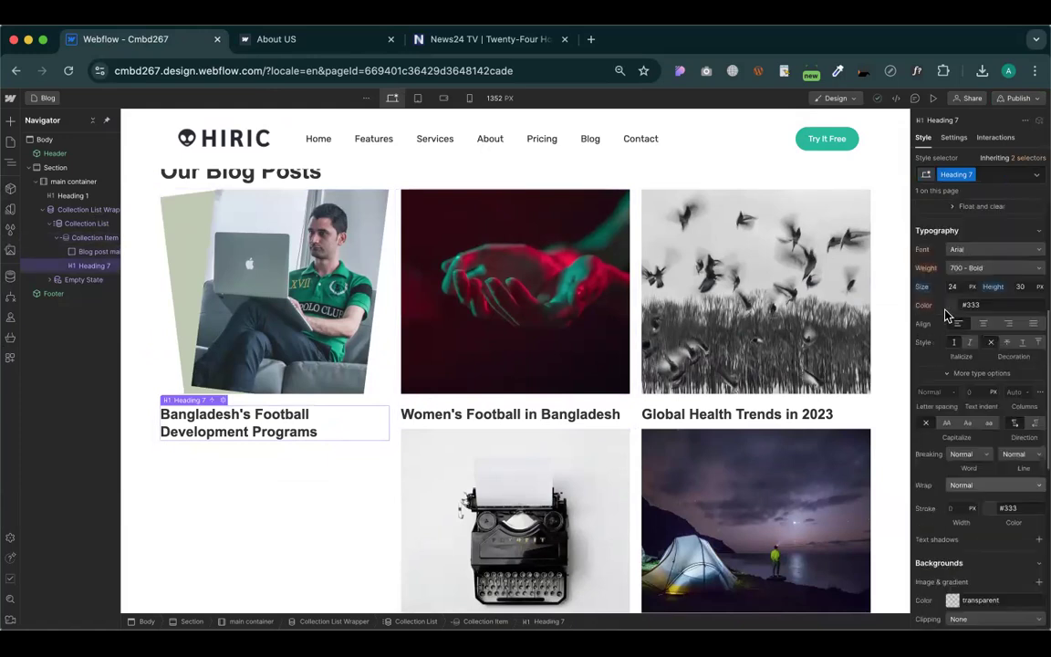
pyautogui.scroll(2, 948, 316)
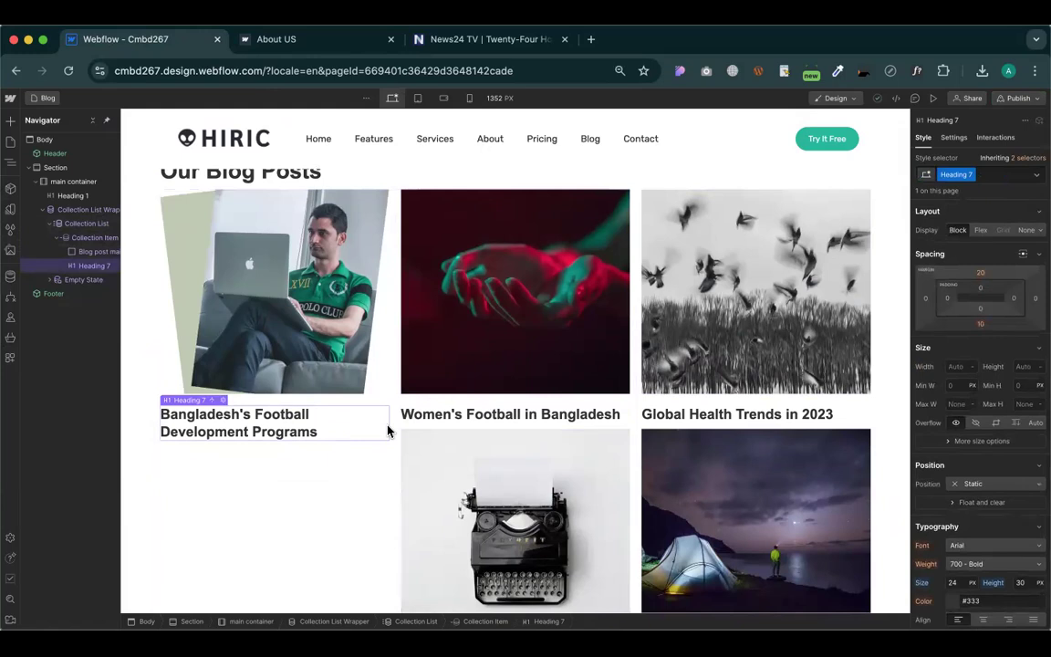
pyautogui.scroll(1, 388, 431)
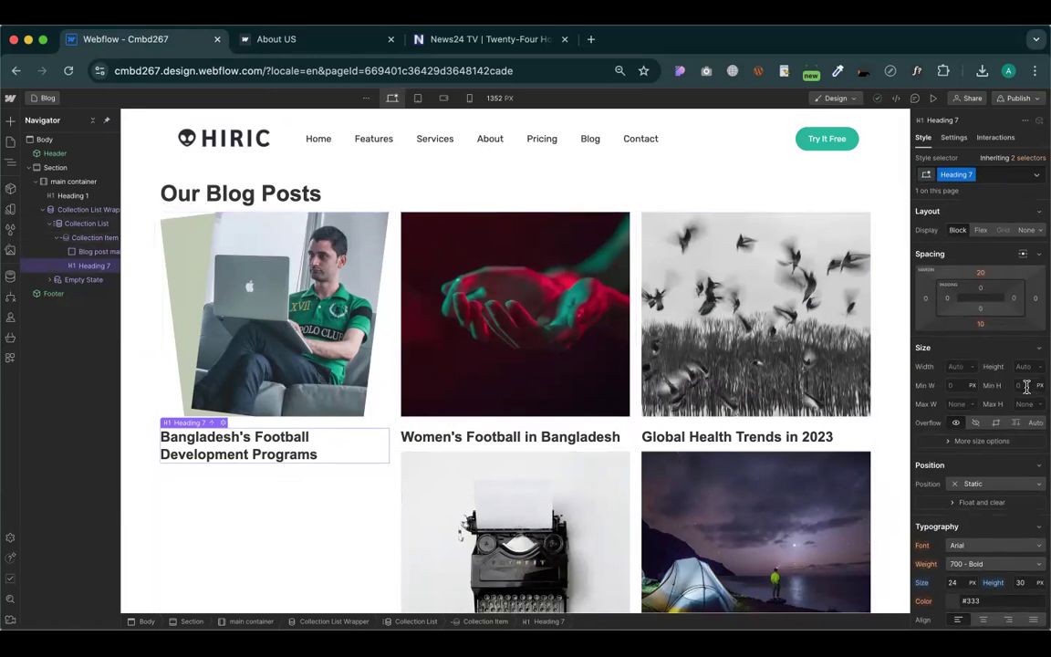
pyautogui.write('100')
pyautogui.press('Return')
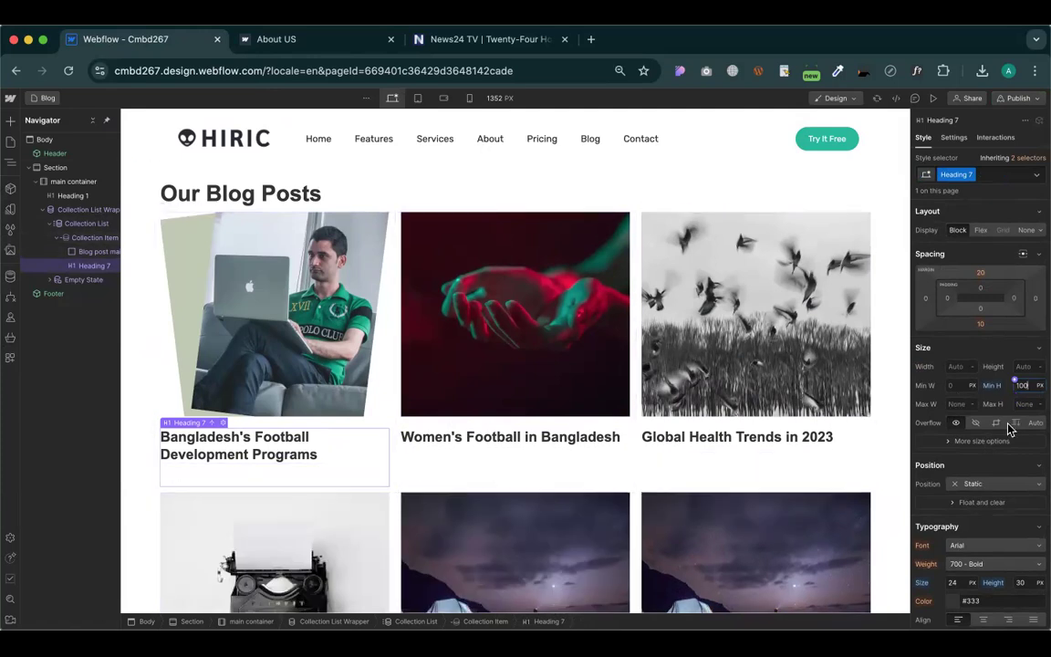
pyautogui.write('1')
pyautogui.write('0')
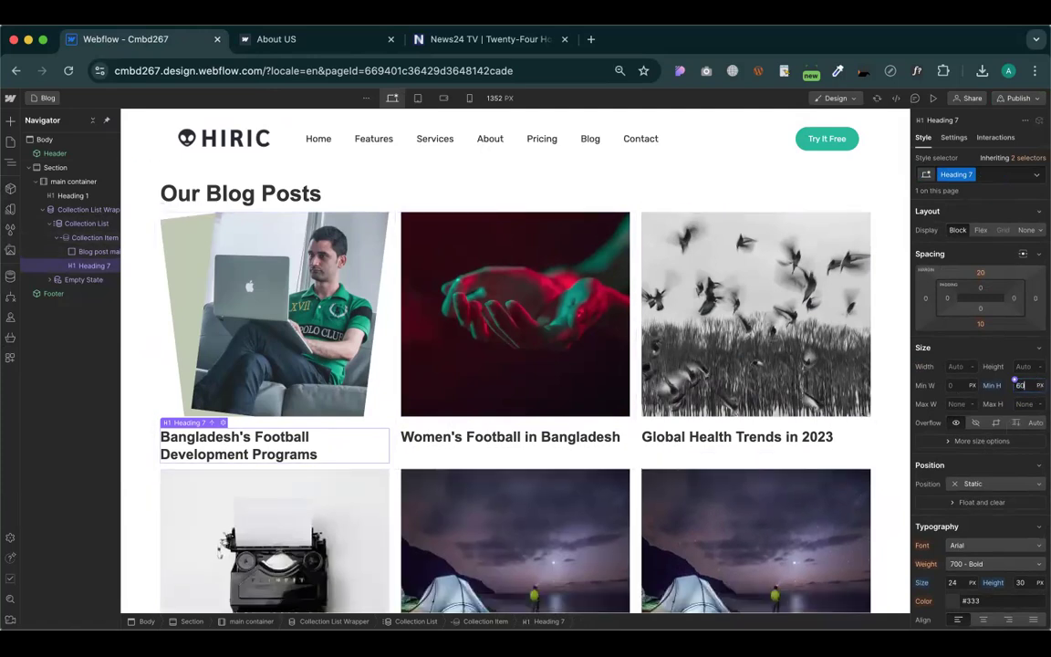
# Examine the row alignment under one-line and two-line post titles throughout the collection list on the canvas
pyautogui.scroll(-5, 1039, 369)
pyautogui.scroll(-3, 727, 429)
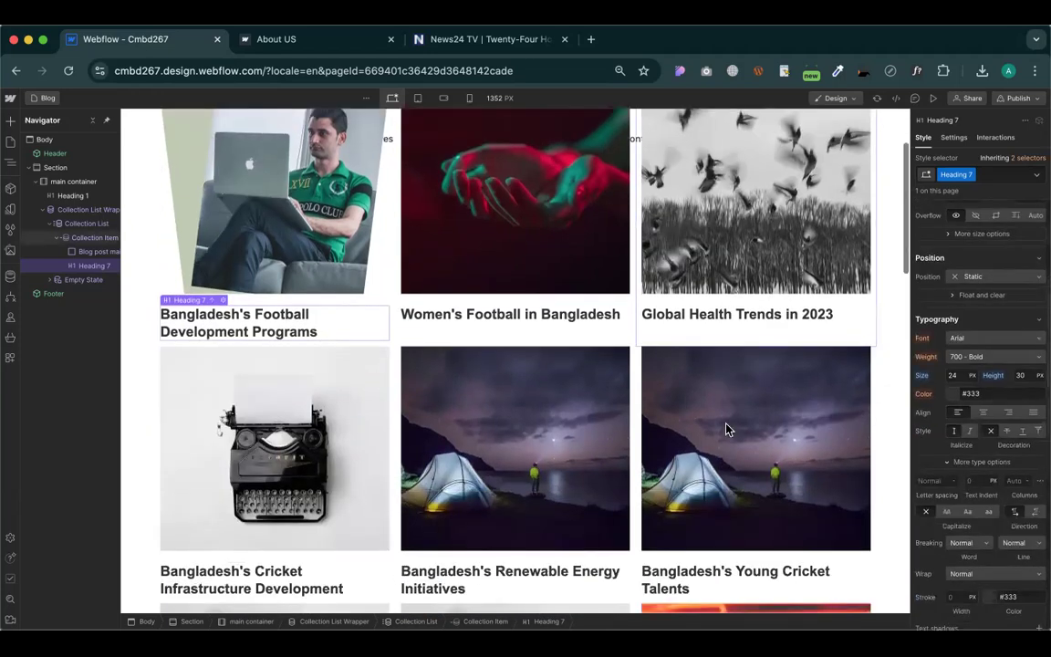
pyautogui.scroll(-5, 727, 429)
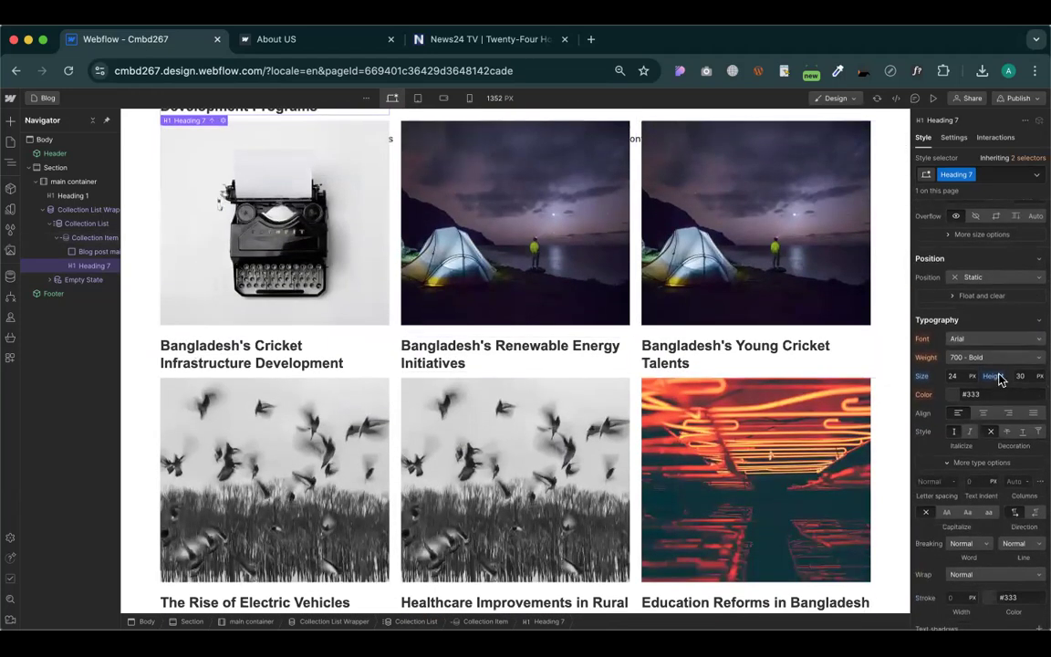
pyautogui.scroll(4, 1000, 380)
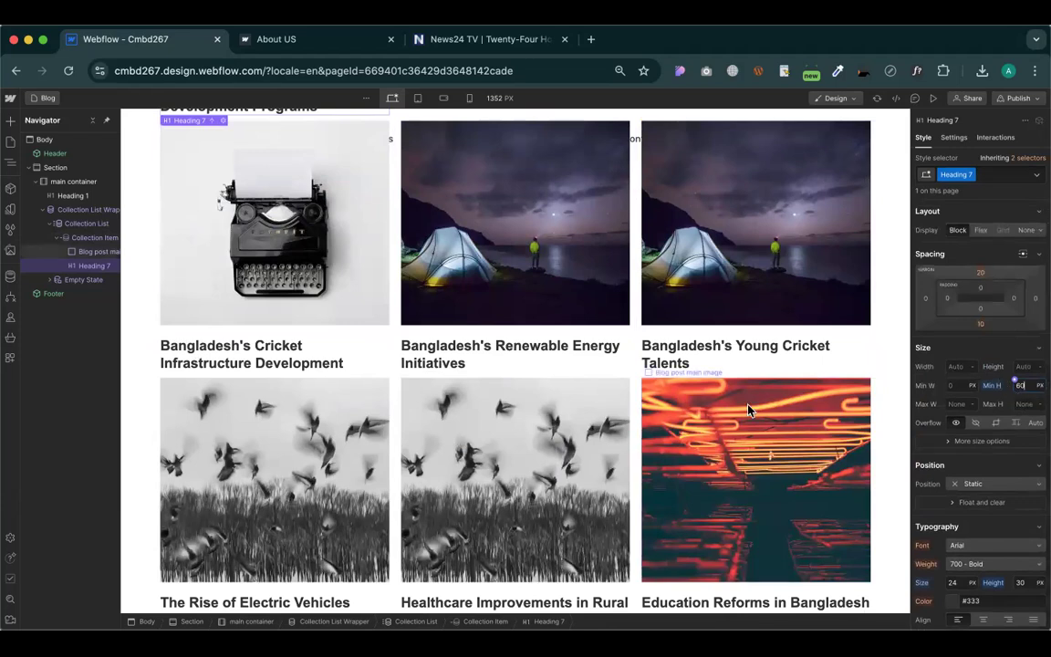
pyautogui.scroll(4, 748, 408)
pyautogui.scroll(3, 699, 293)
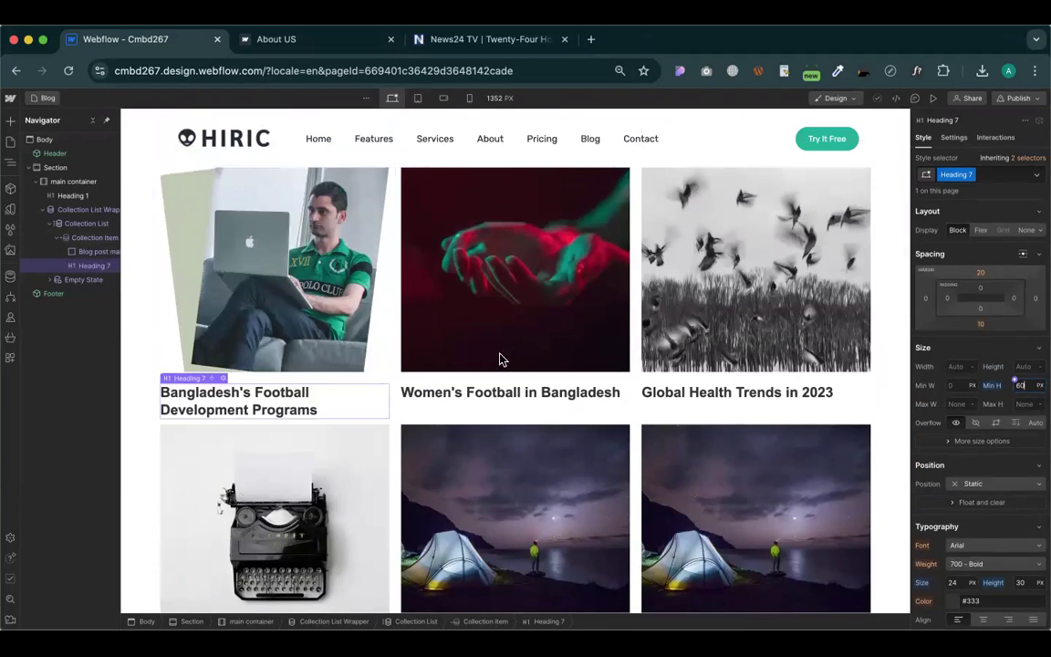
pyautogui.click(485, 404)
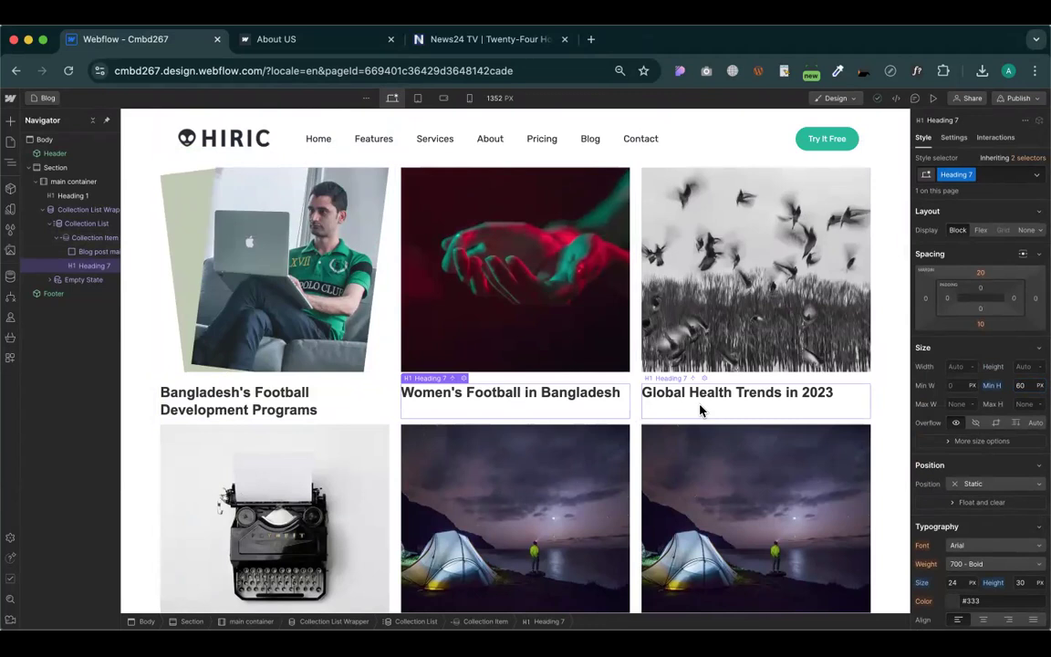
pyautogui.scroll(-7, 699, 411)
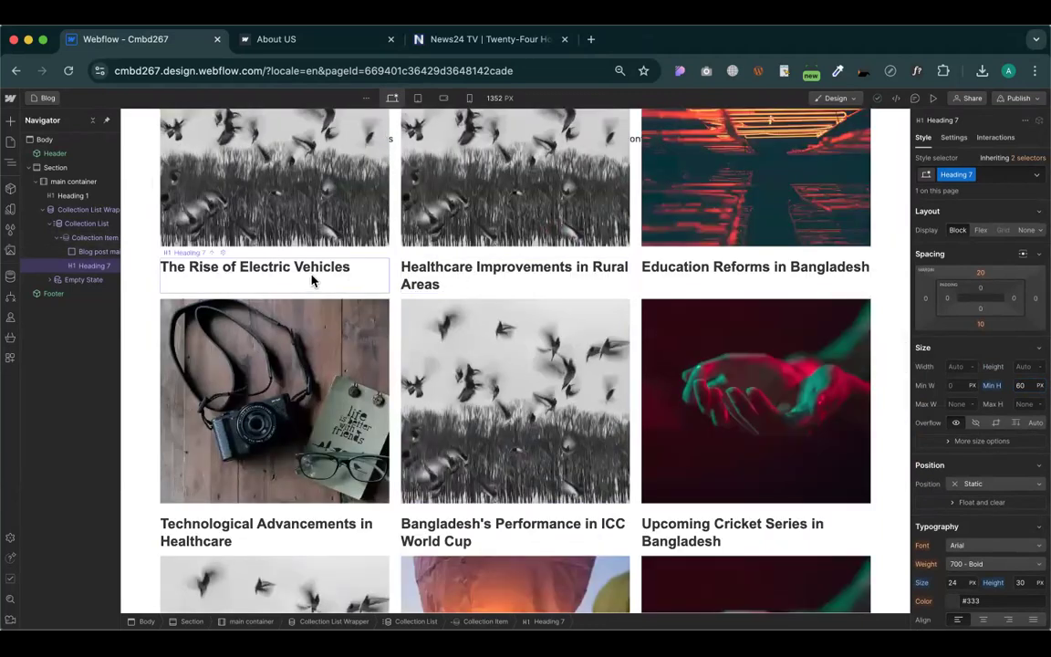
pyautogui.scroll(-3, 699, 283)
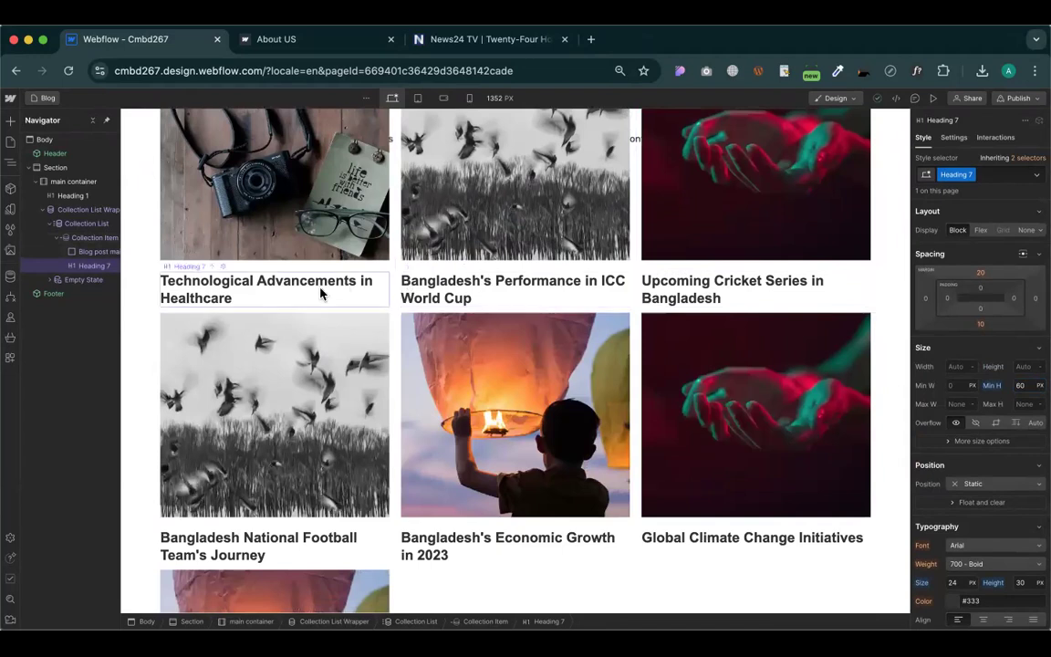
pyautogui.scroll(10, 584, 292)
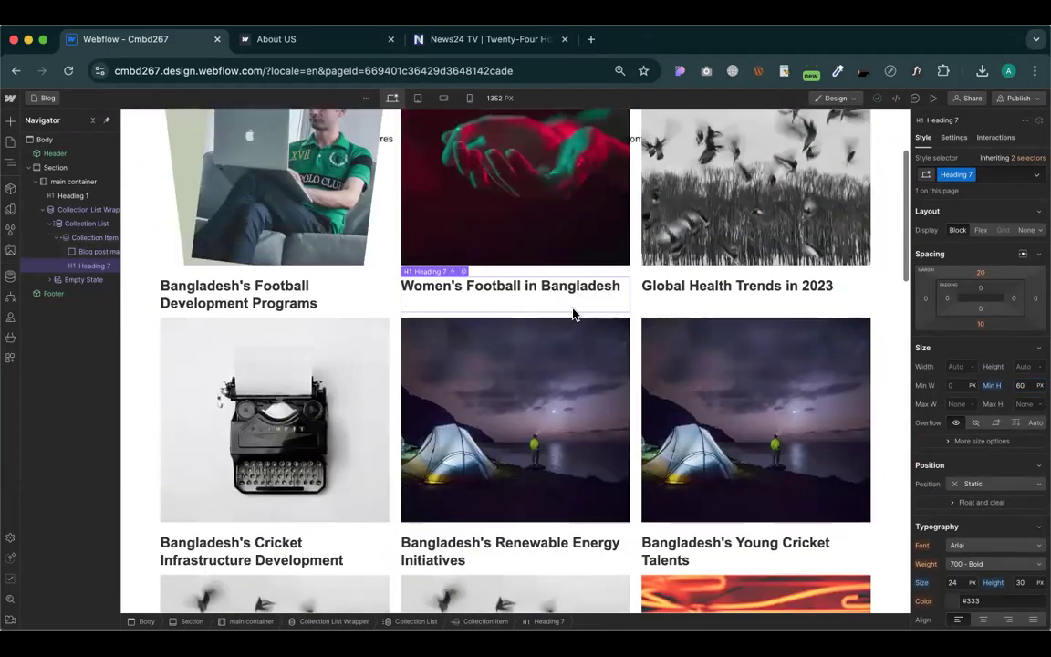
pyautogui.scroll(2, 573, 314)
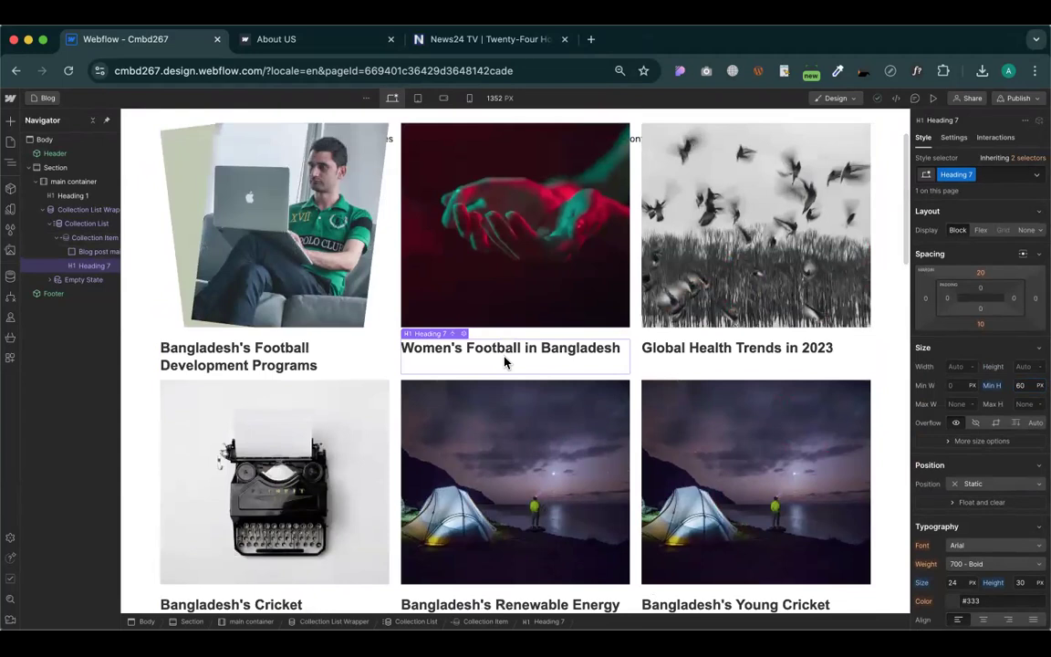
pyautogui.scroll(1, 505, 362)
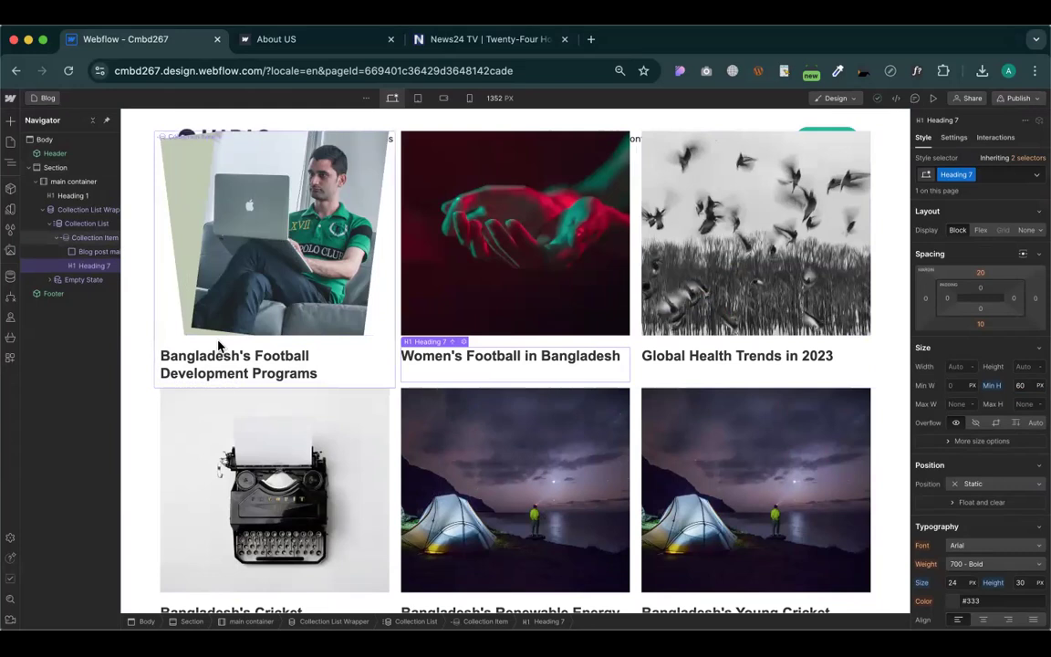
pyautogui.rightClick(194, 343)
pyautogui.click(194, 343)
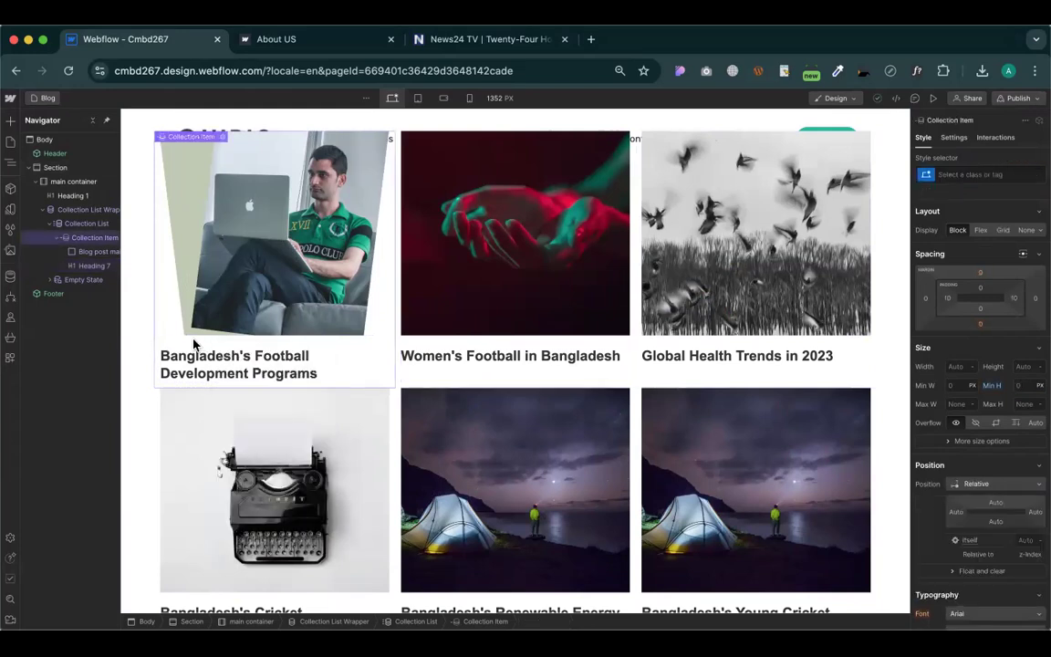
pyautogui.click(223, 136)
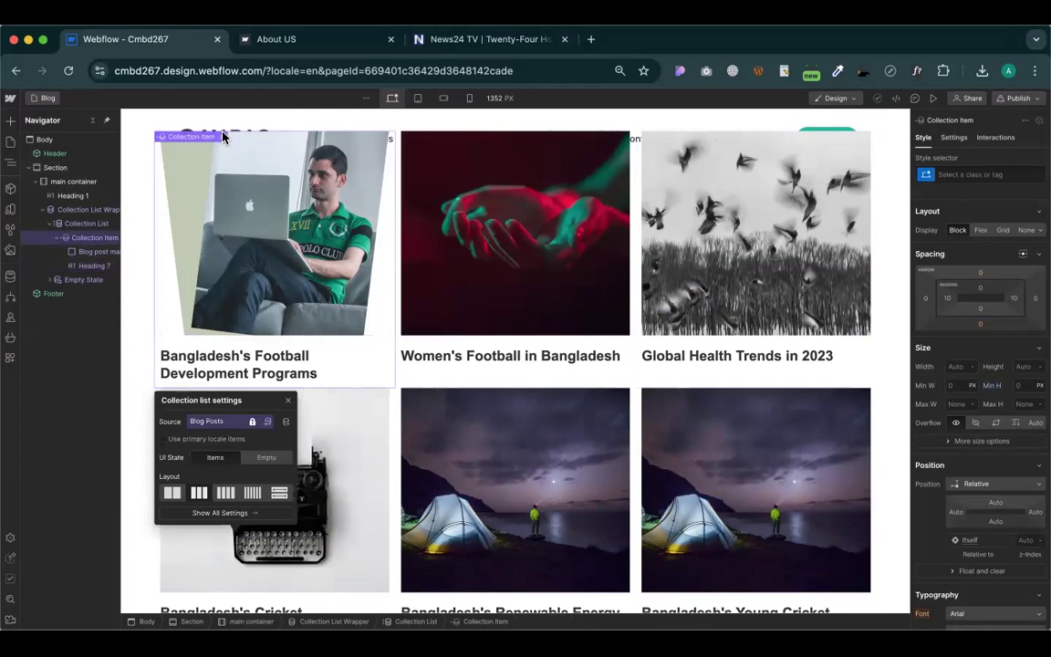
pyautogui.click(157, 303)
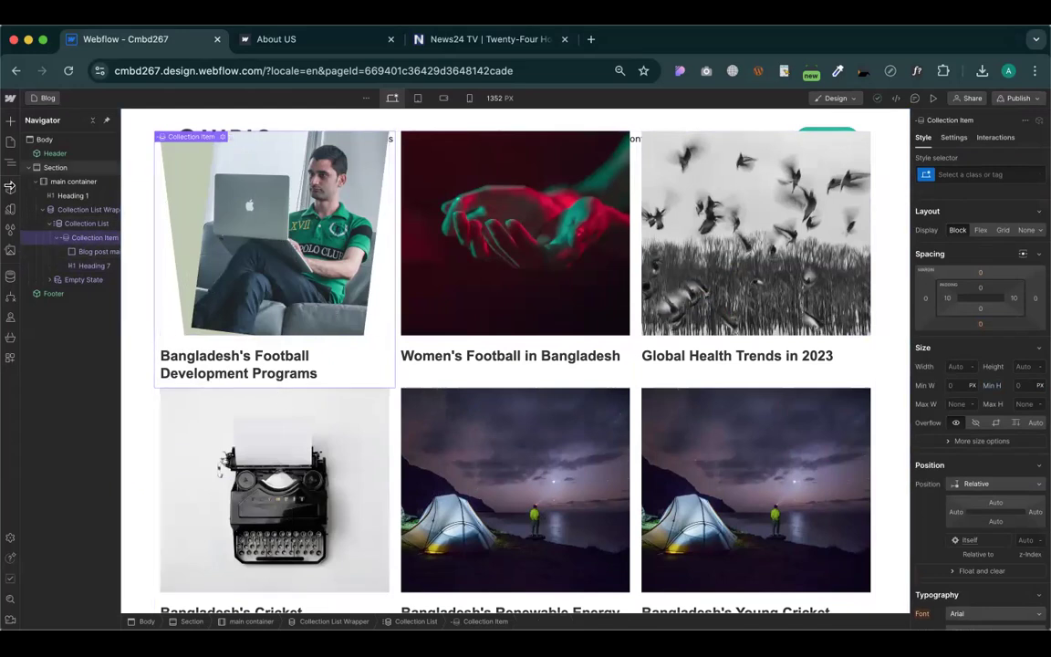
# Insert a Link Block into the Collection Item and nest the Blog post main image div and Heading 7 inside it
pyautogui.click(9, 120)
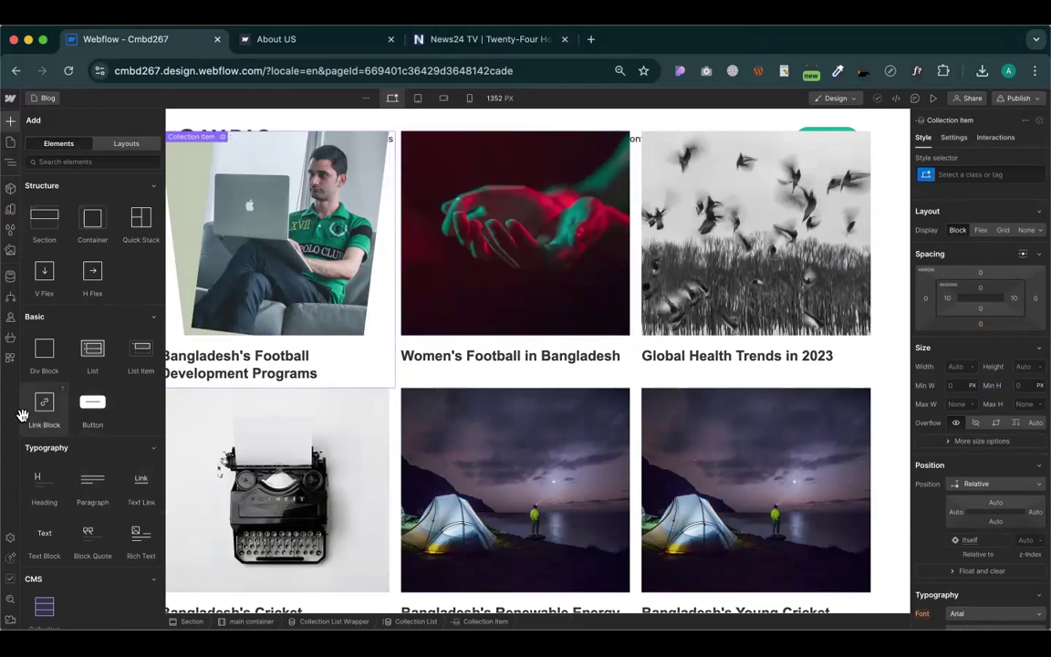
pyautogui.moveTo(46, 403); pyautogui.dragTo(182, 340)
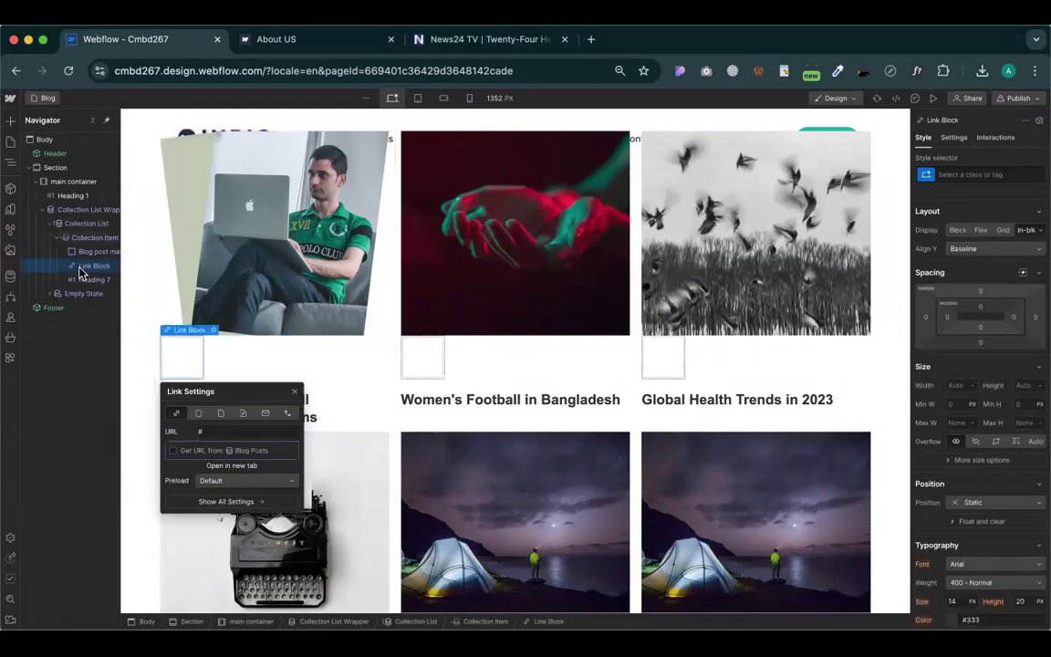
pyautogui.moveTo(79, 272)
pyautogui.mouseDown()
pyautogui.moveTo(77, 252)
pyautogui.moveTo(90, 266)
pyautogui.moveTo(92, 254)
pyautogui.mouseUp()
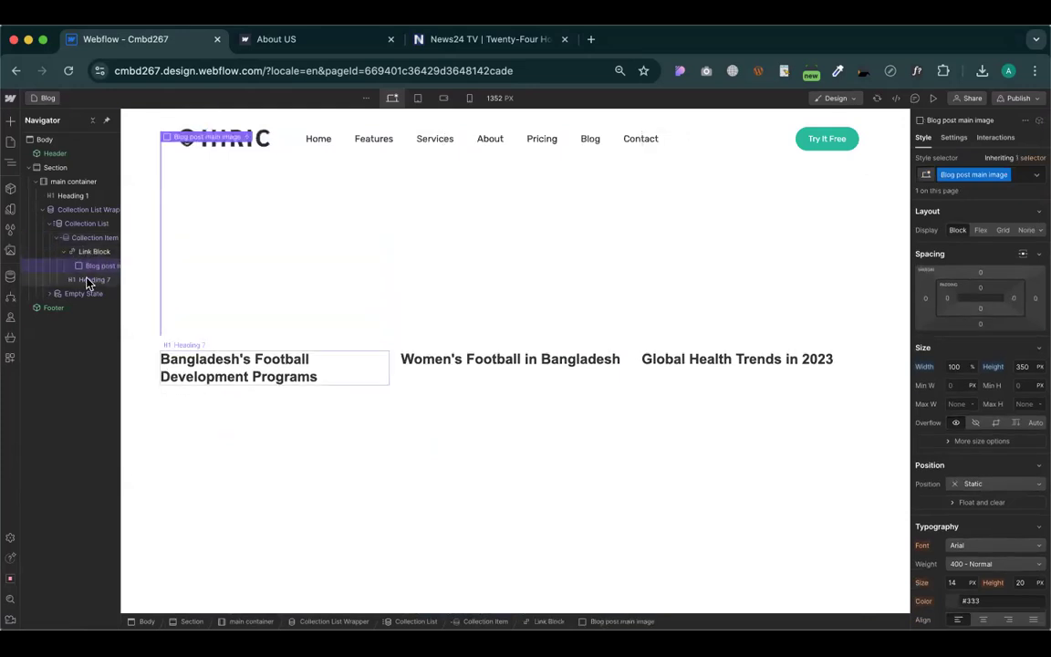
pyautogui.click(113, 279)
pyautogui.moveTo(114, 279); pyautogui.dragTo(103, 250)
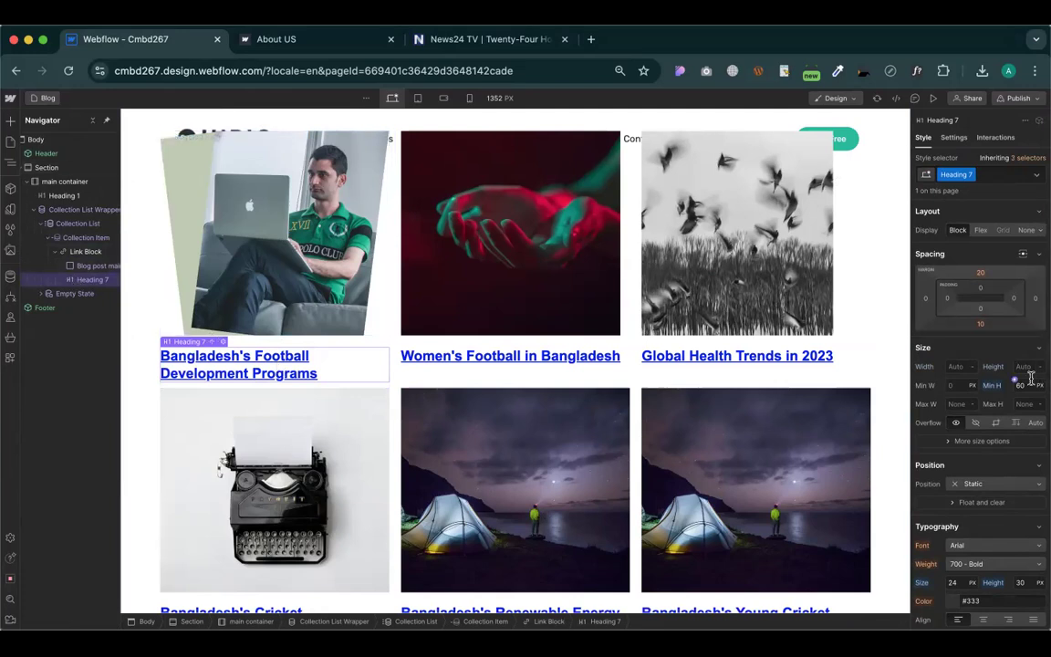
# Set the text color of the post title heading, Heading 7, to dark grey #373737
pyautogui.scroll(-3, 1022, 383)
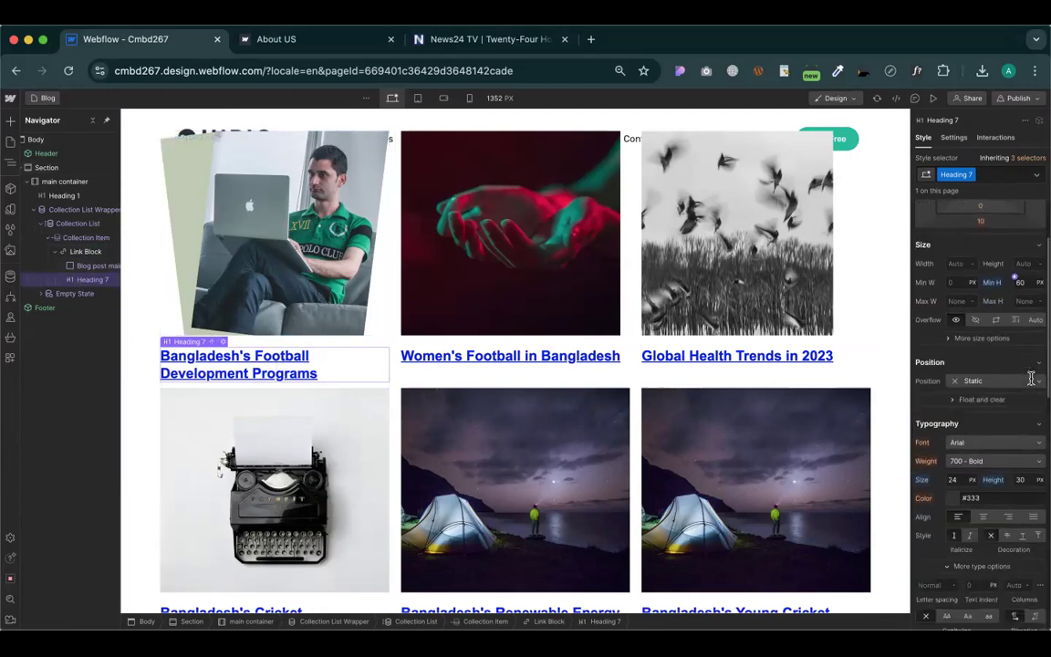
pyautogui.click(955, 504)
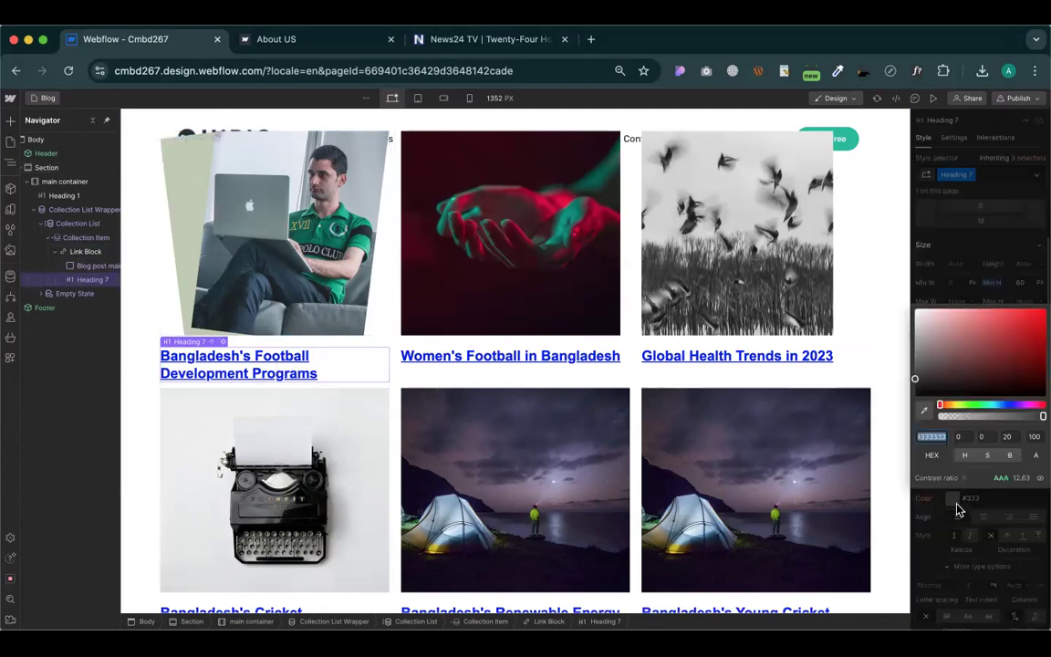
pyautogui.click(916, 344)
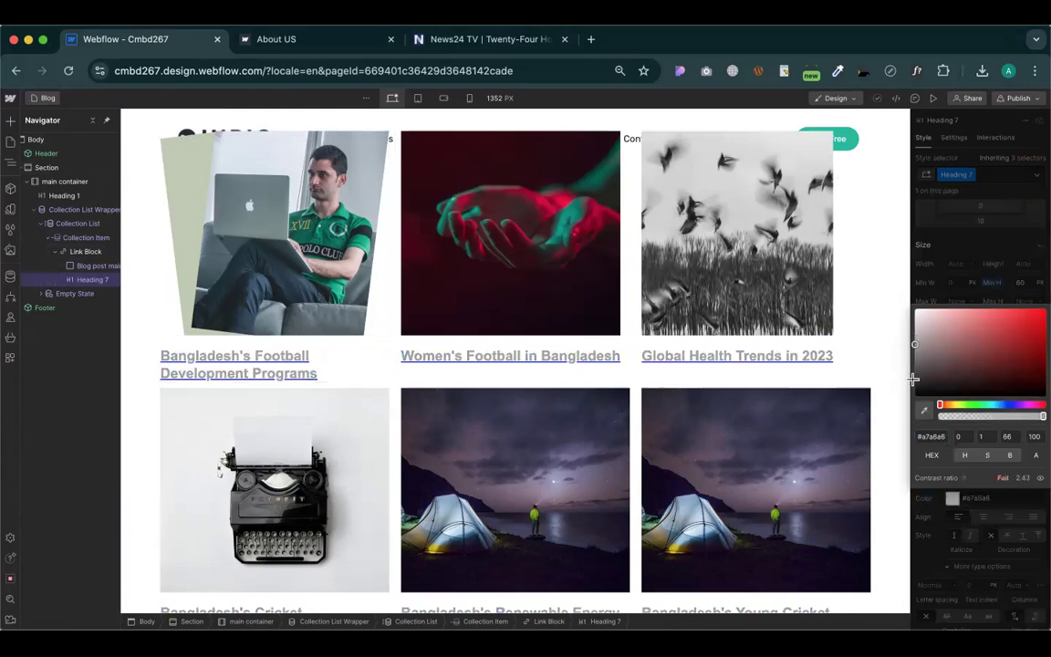
pyautogui.click(913, 379)
pyautogui.moveTo(913, 378); pyautogui.dragTo(914, 375)
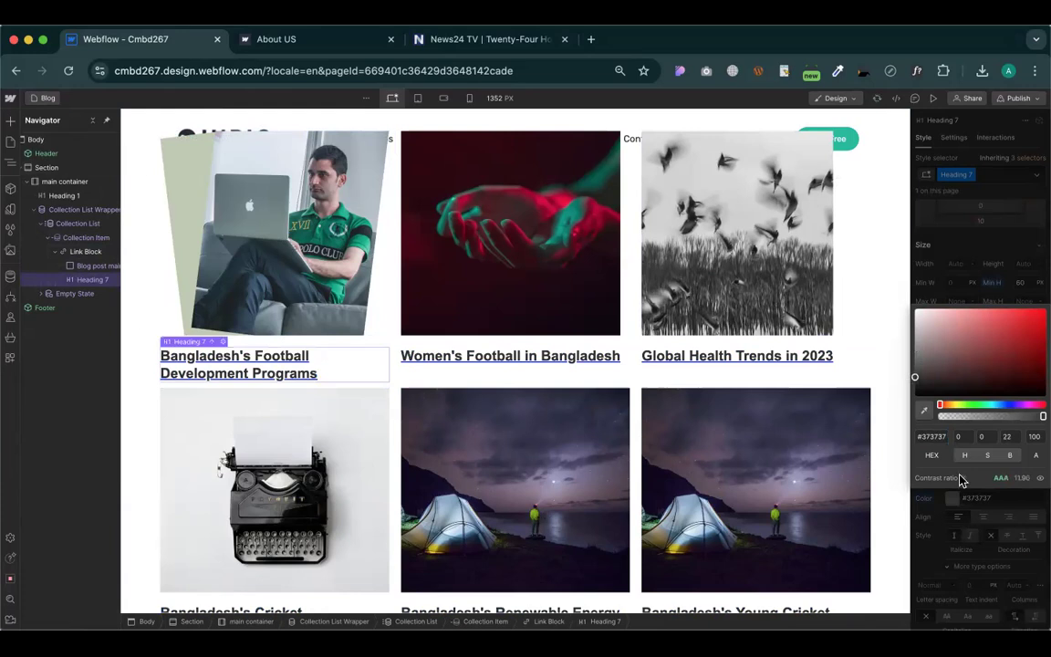
# Set the text decoration to none on Heading 7 and on the Link Block that wraps it
pyautogui.click(987, 540)
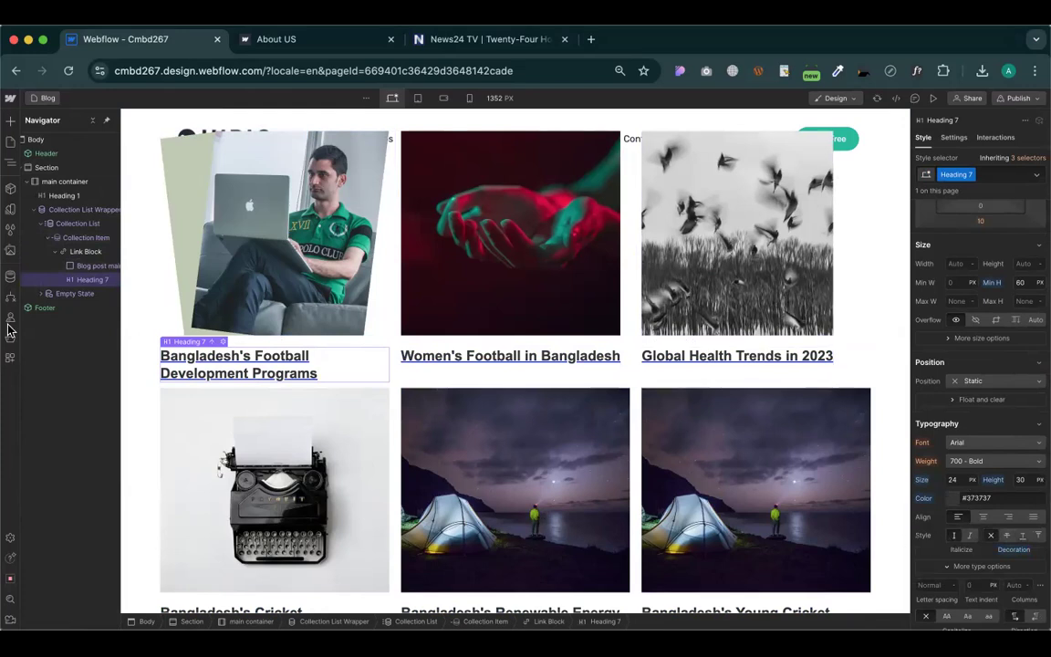
pyautogui.click(74, 255)
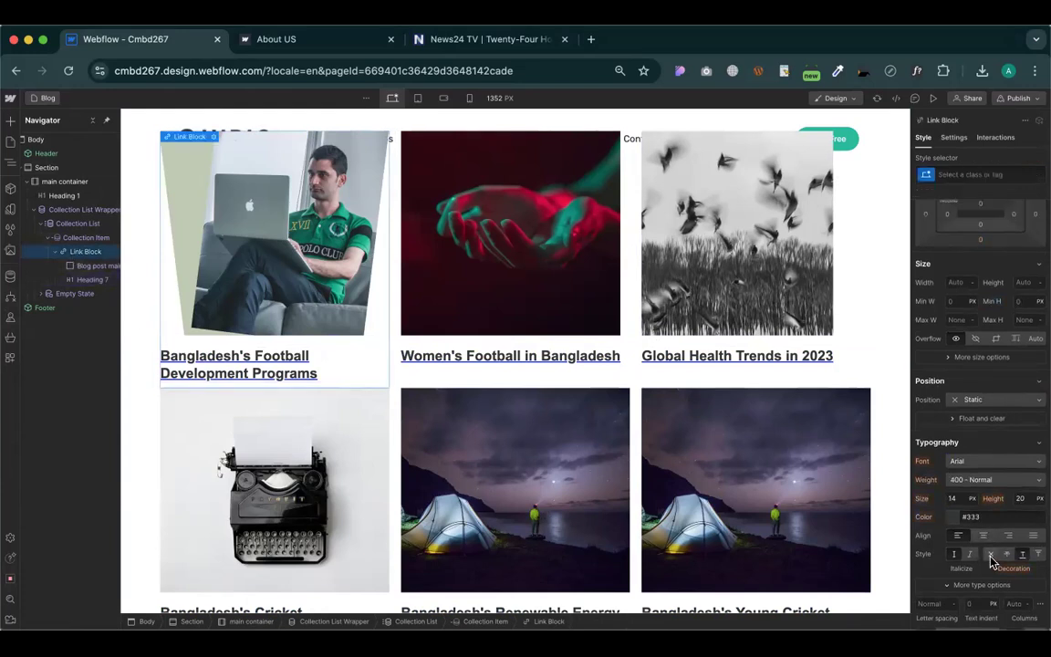
pyautogui.click(991, 555)
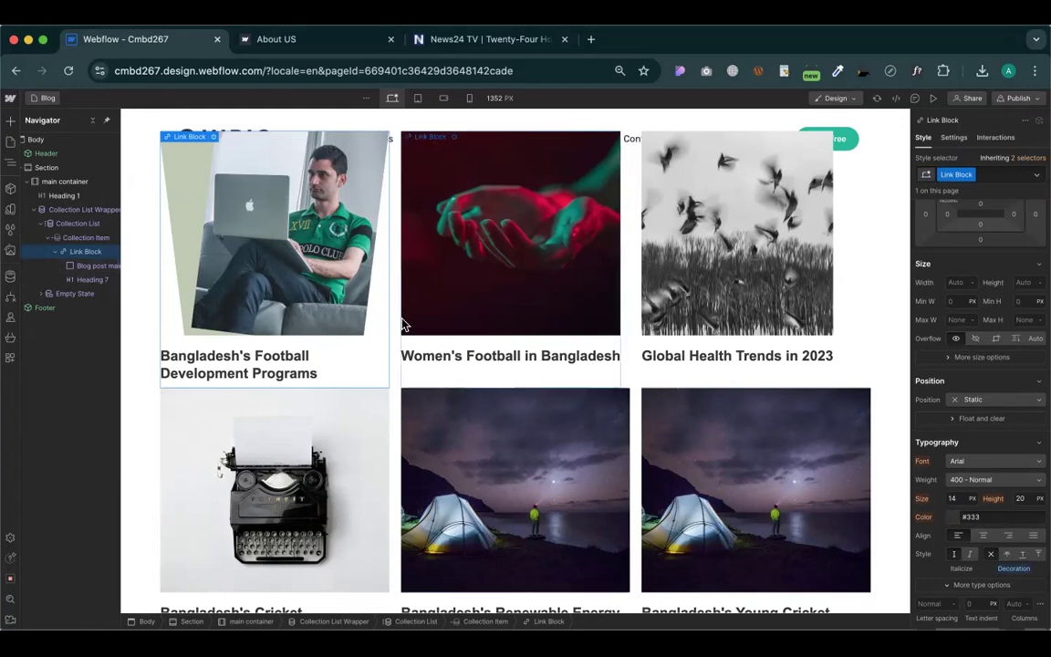
# Link the Link Block around each post card to the Current Blog Post collection page
pyautogui.click(214, 137)
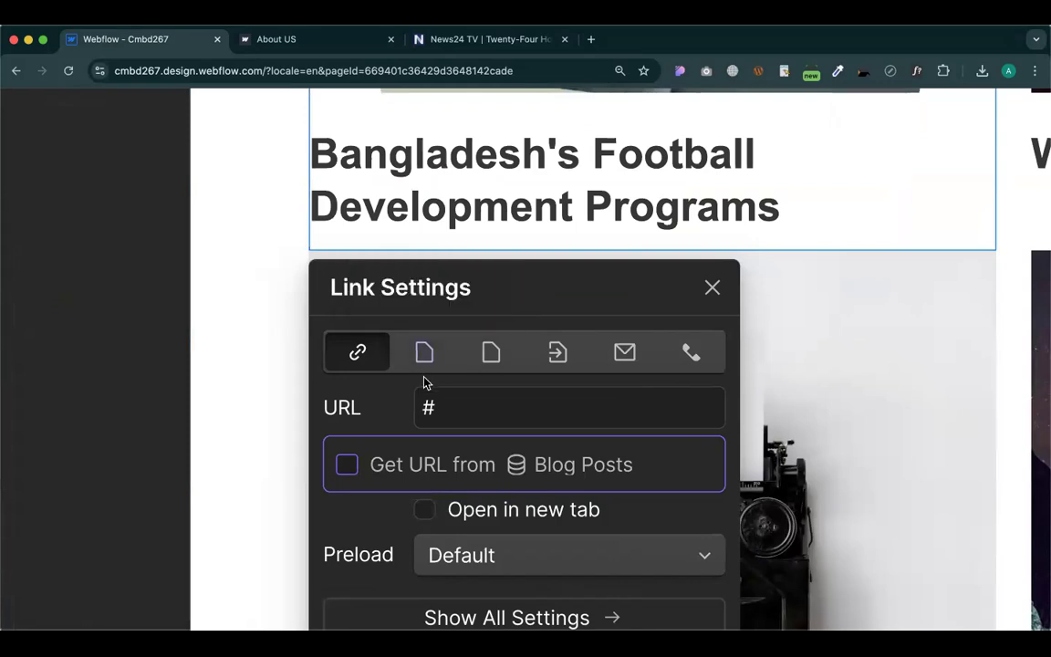
pyautogui.click(424, 356)
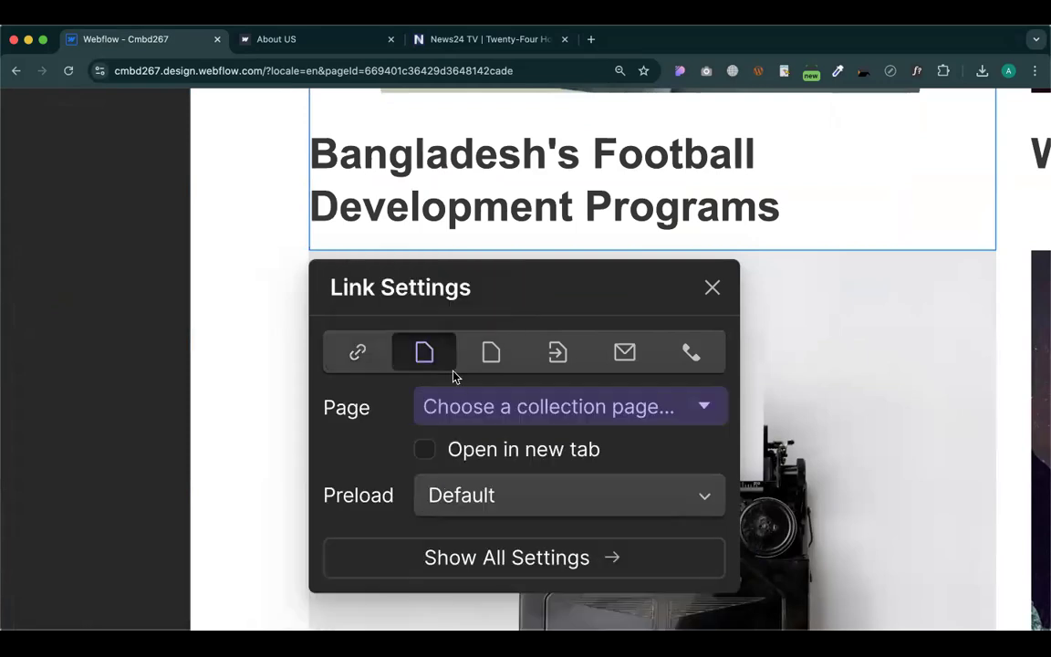
pyautogui.click(488, 411)
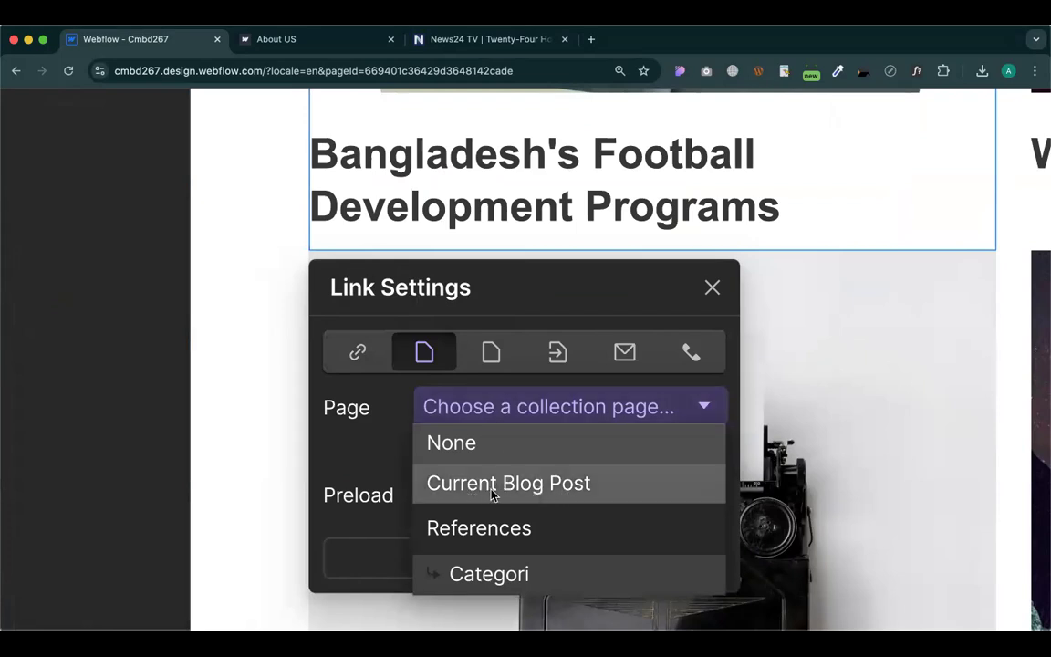
pyautogui.click(516, 488)
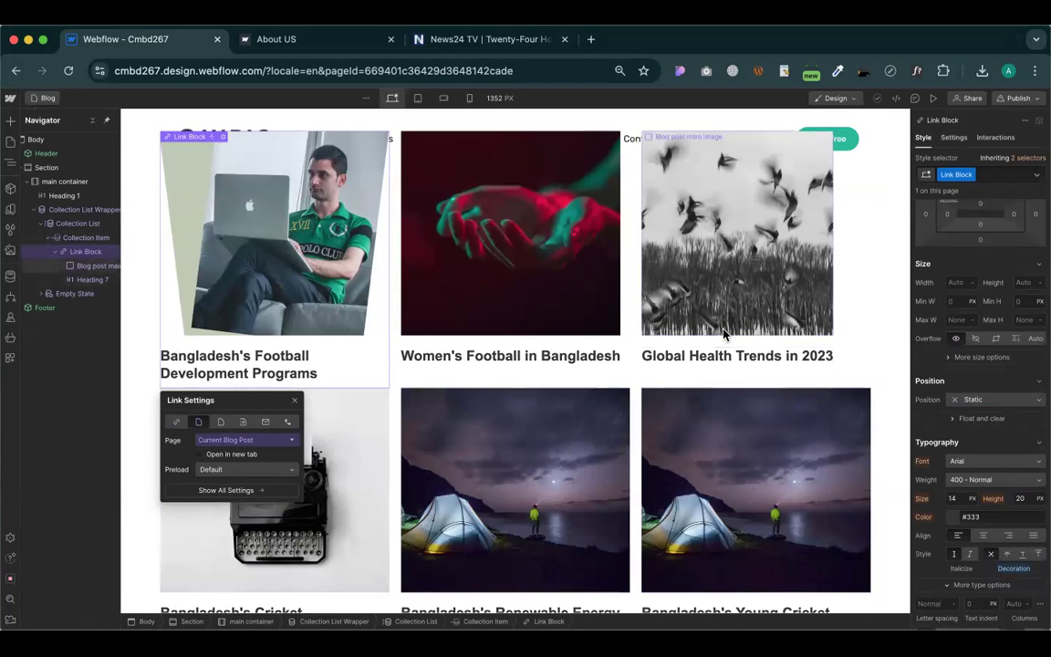
pyautogui.scroll(2, 730, 329)
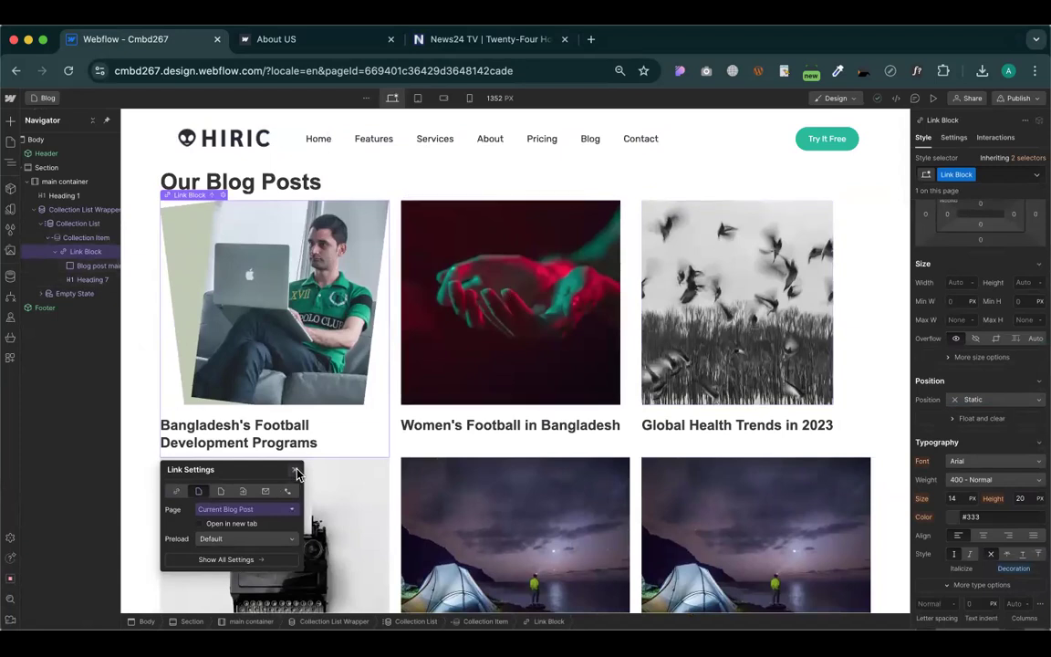
pyautogui.click(302, 437)
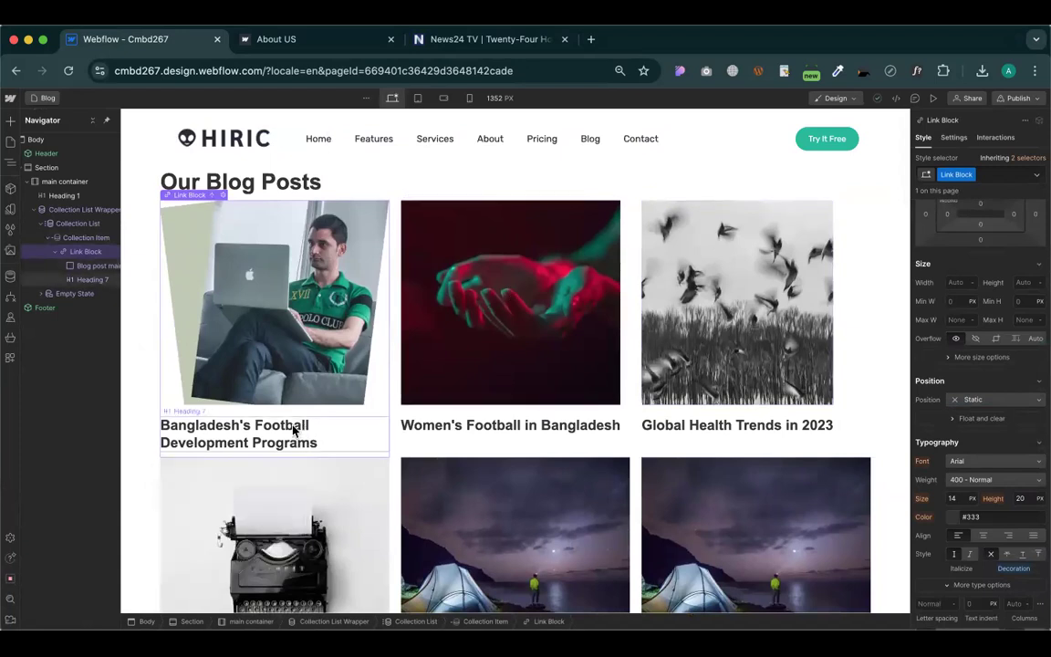
pyautogui.click(297, 433)
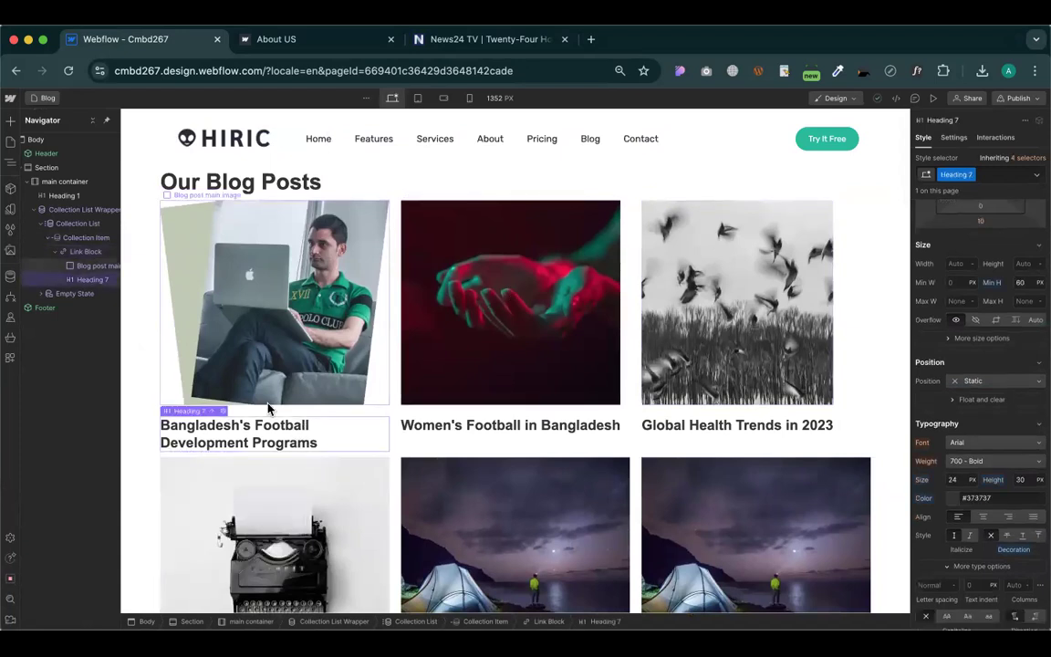
pyautogui.click(13, 121)
pyautogui.moveTo(107, 401); pyautogui.dragTo(260, 448)
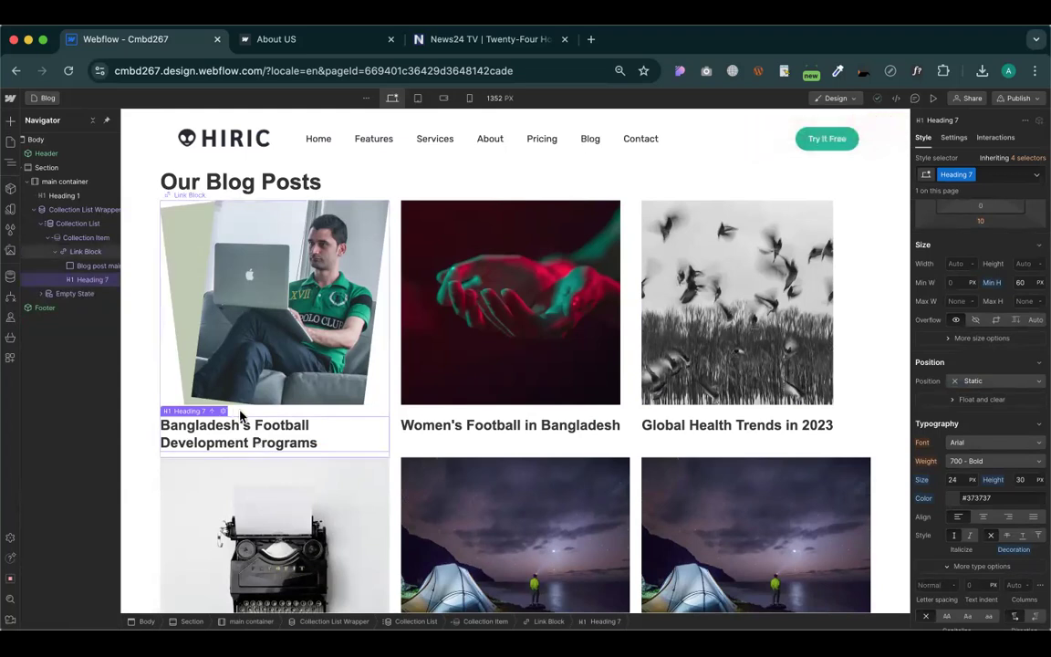
pyautogui.click(217, 273)
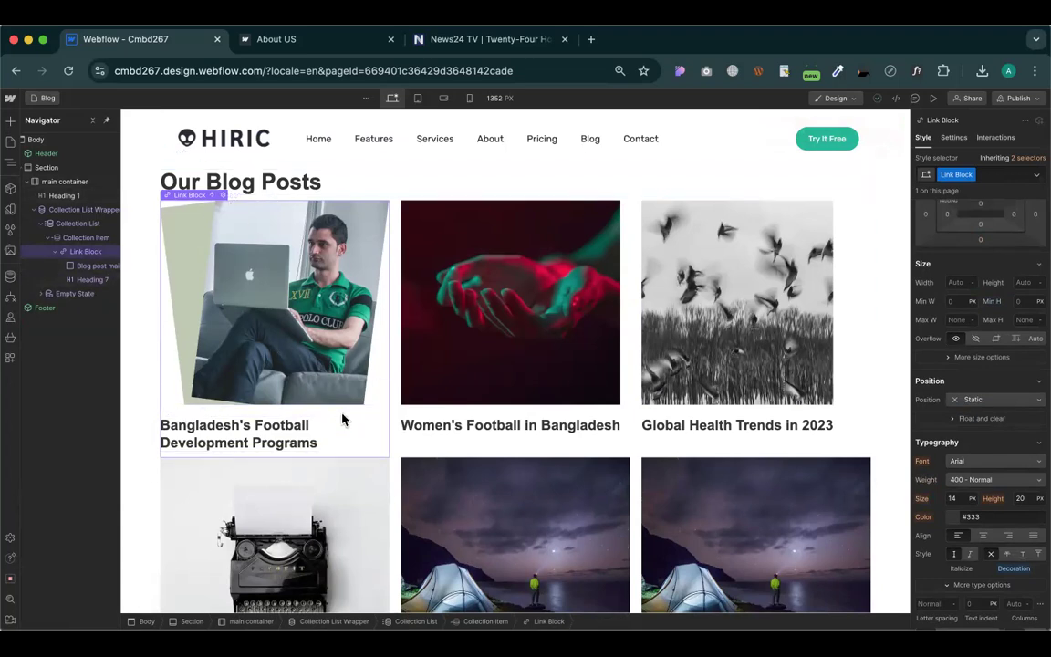
# Switch to the News24 TV site, examine how its news cards combine image and title, and return to the Webflow page
pyautogui.click(434, 45)
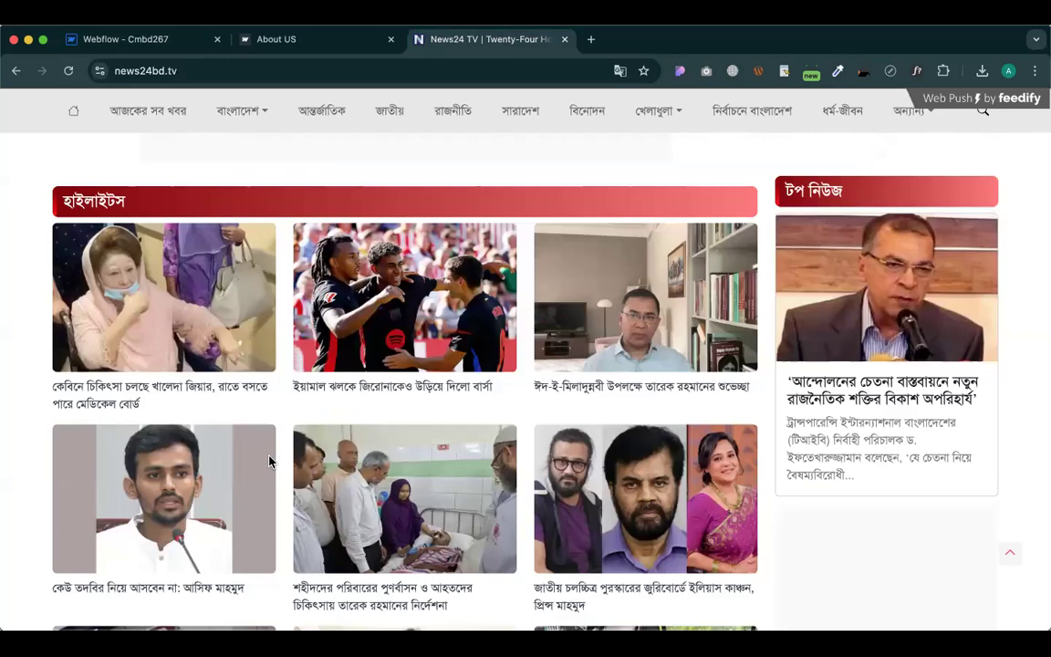
pyautogui.scroll(-2, 242, 409)
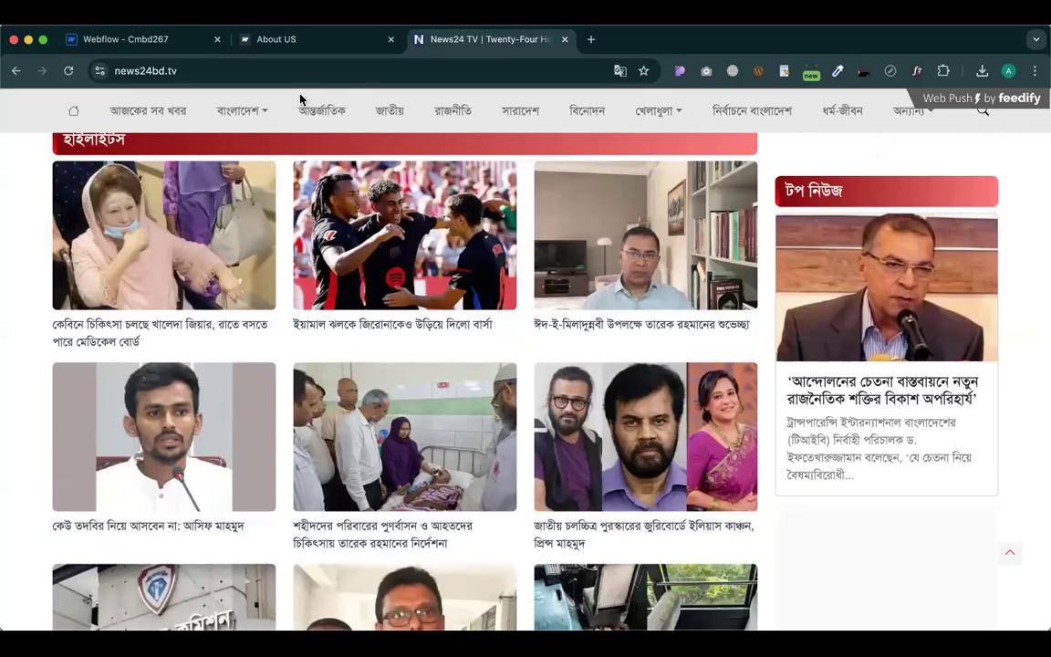
pyautogui.click(130, 42)
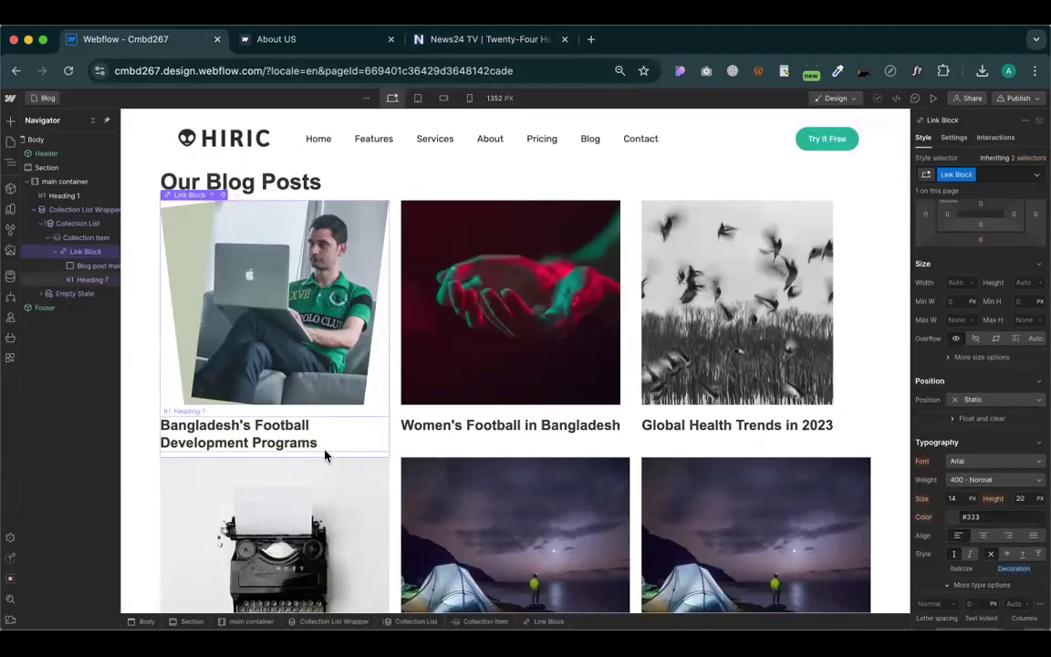
pyautogui.click(299, 440)
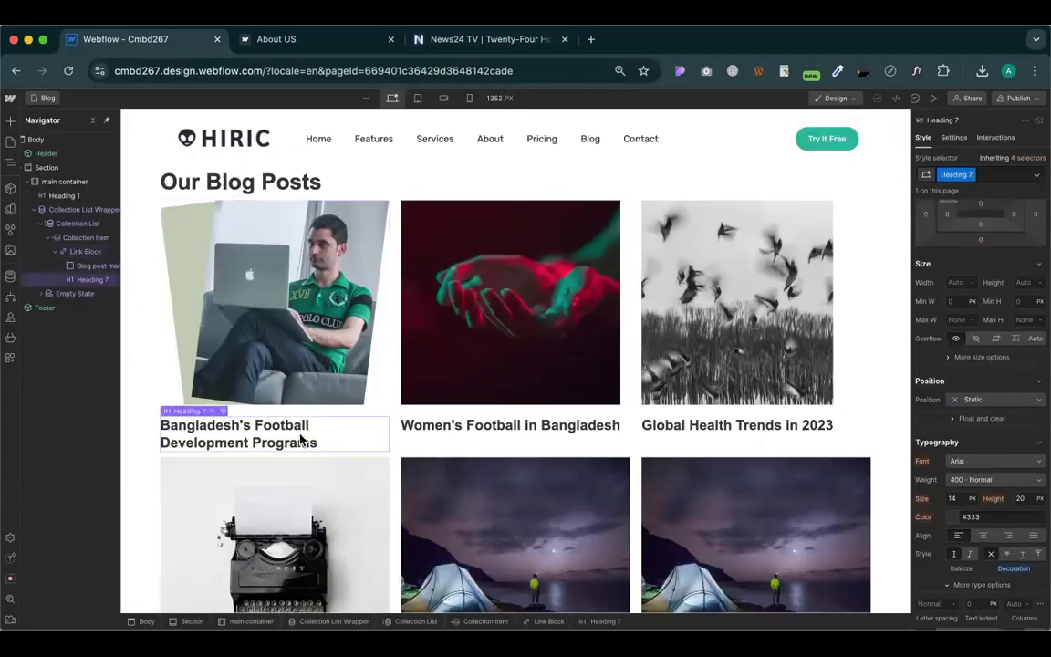
pyautogui.rightClick(281, 438)
pyautogui.moveTo(374, 408)
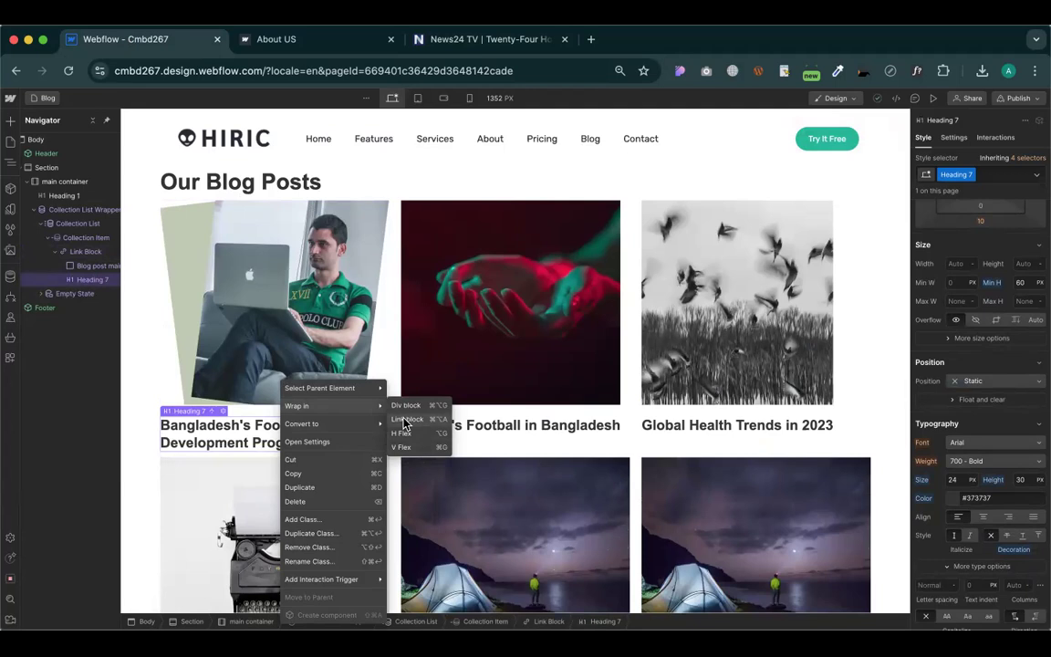
pyautogui.click(304, 315)
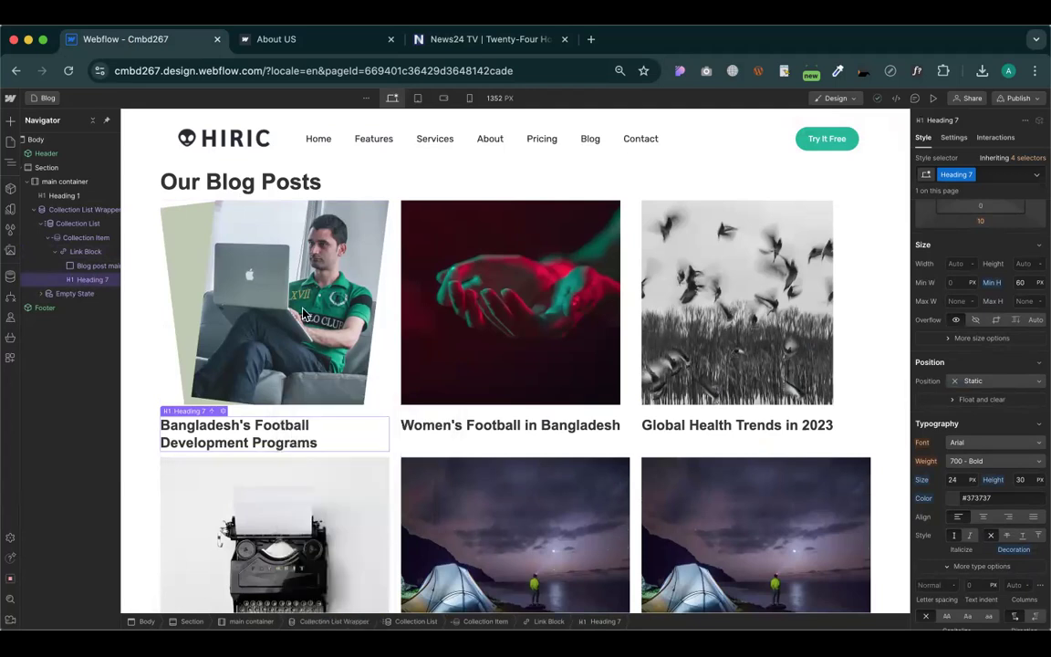
pyautogui.rightClick(303, 314)
pyautogui.moveTo(370, 334)
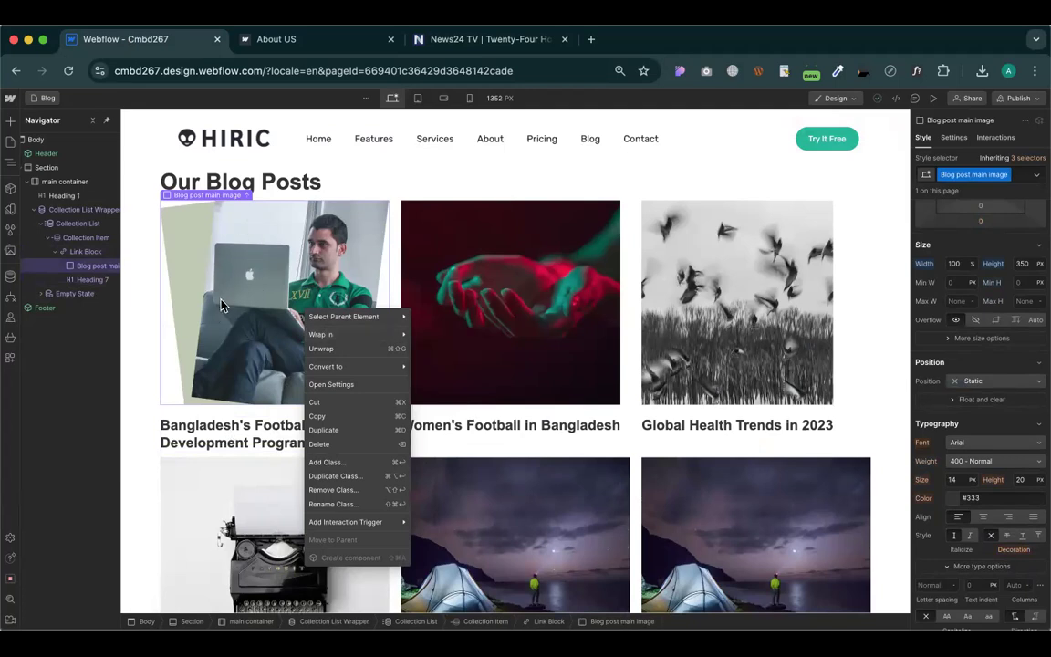
pyautogui.click(247, 440)
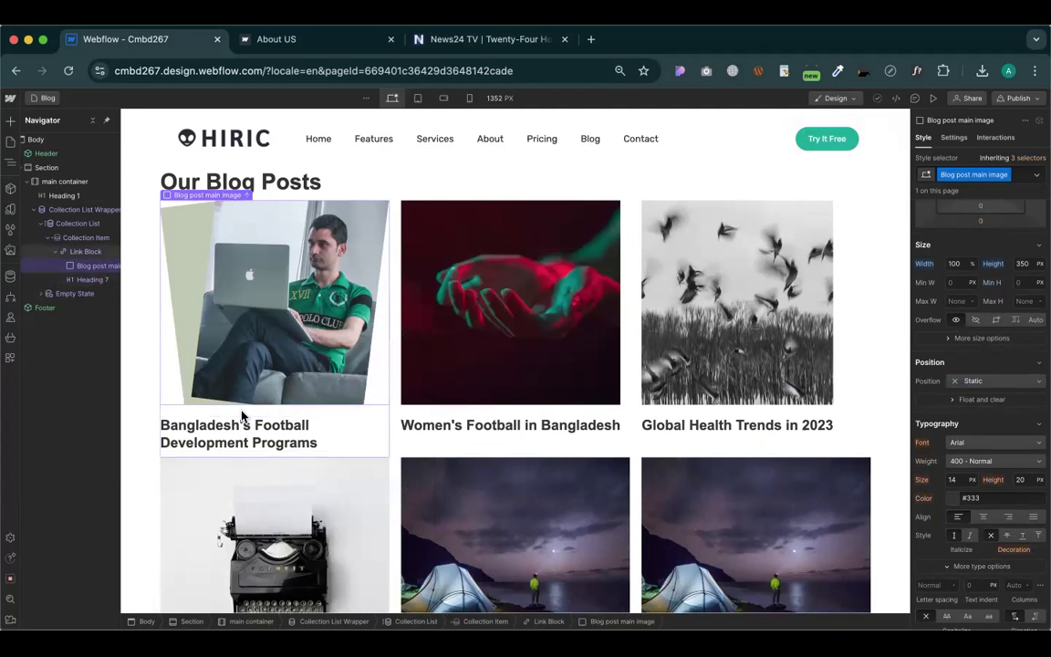
# Set the Link Block's bottom margin to 20 px and check the row spacing down the collection list
pyautogui.click(242, 415)
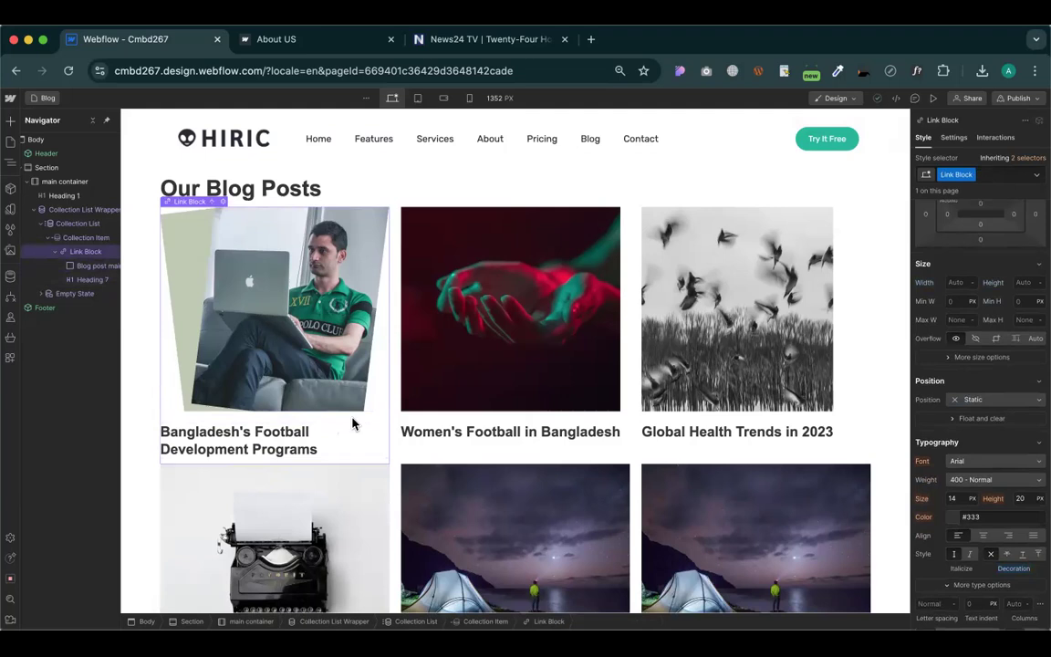
pyautogui.click(981, 240)
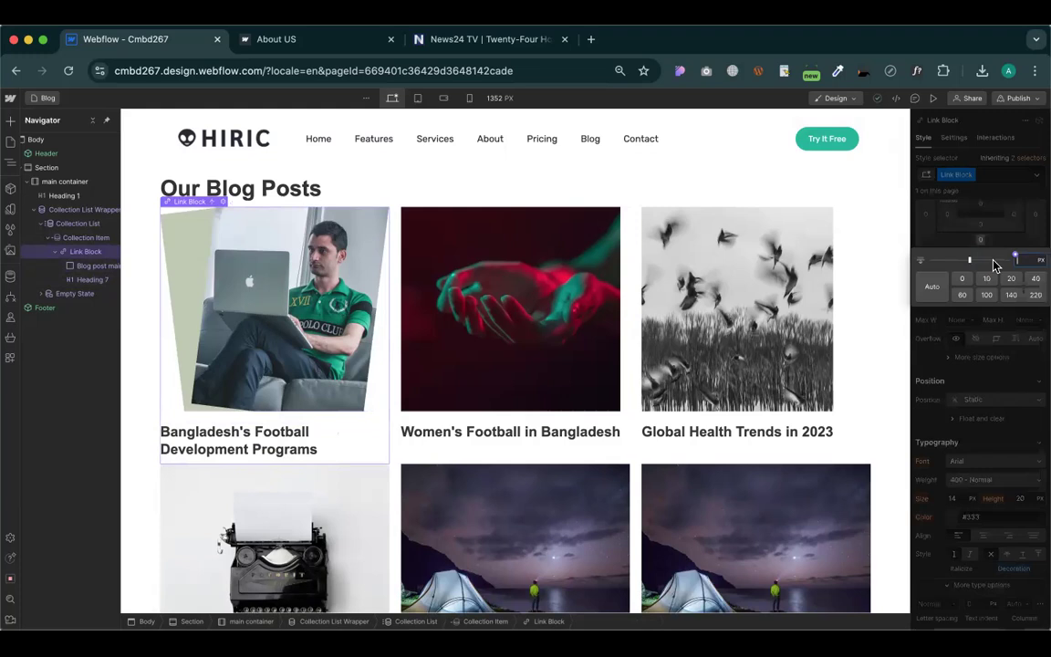
pyautogui.click(1011, 280)
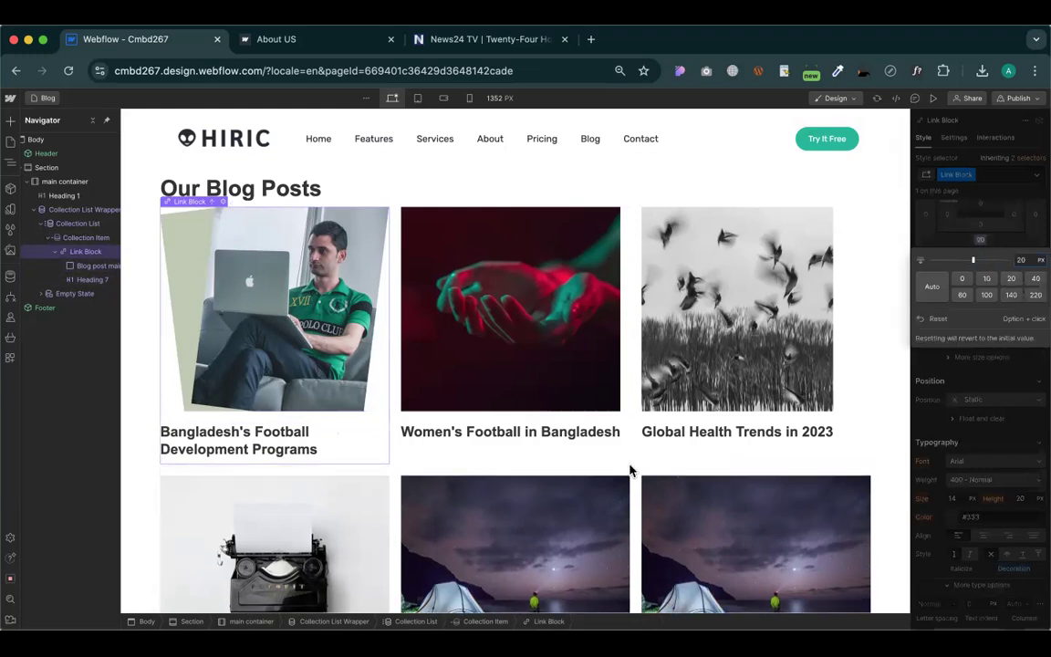
pyautogui.scroll(-10, 876, 451)
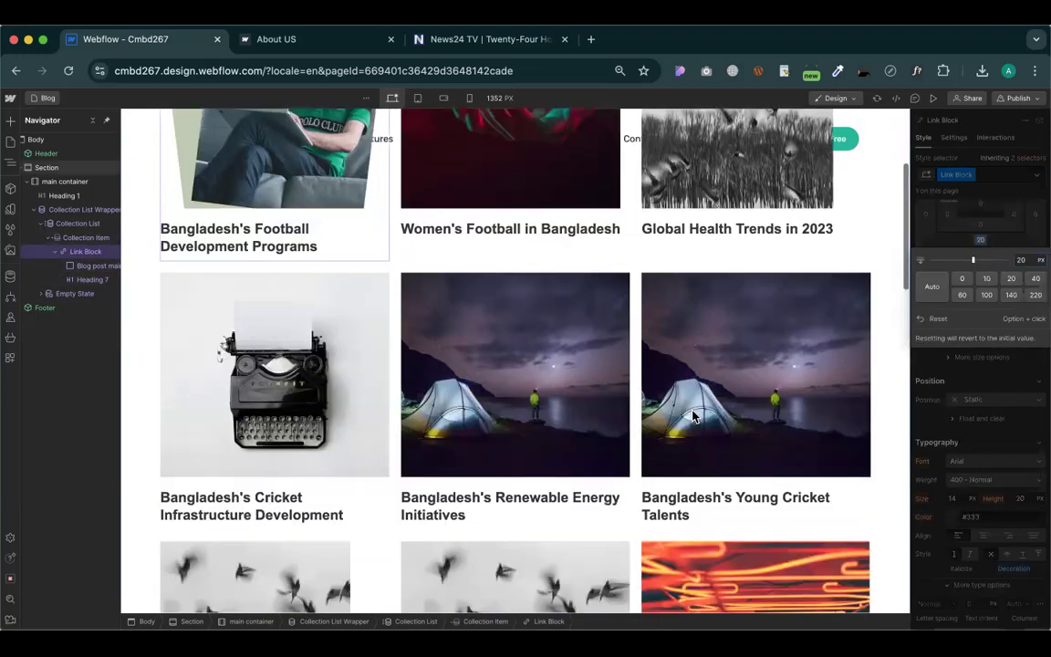
pyautogui.scroll(-10, 692, 417)
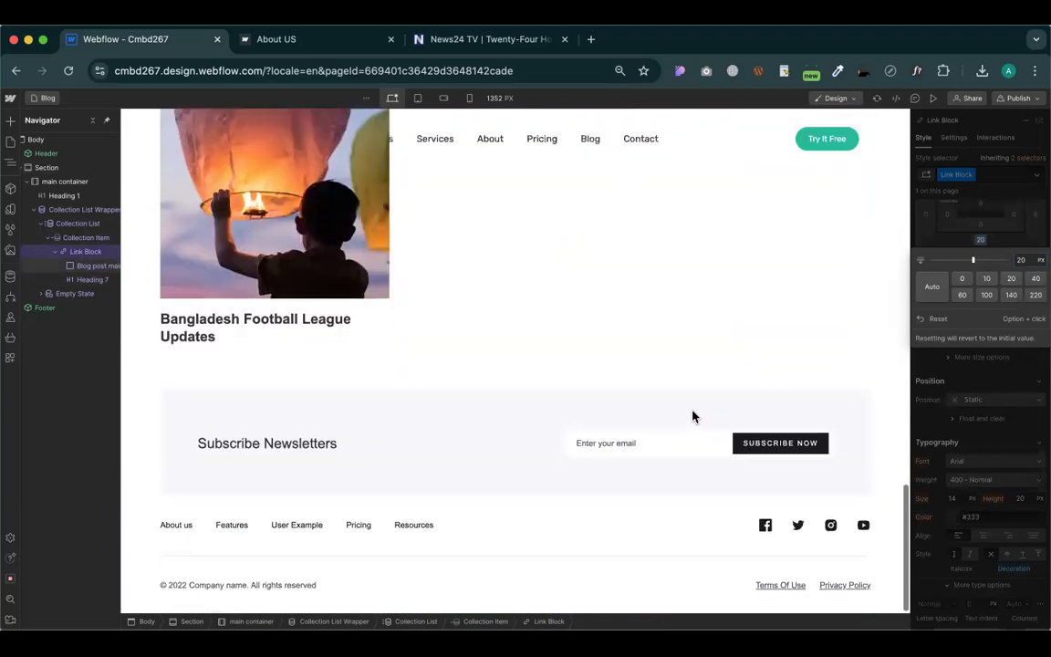
pyautogui.scroll(20, 692, 416)
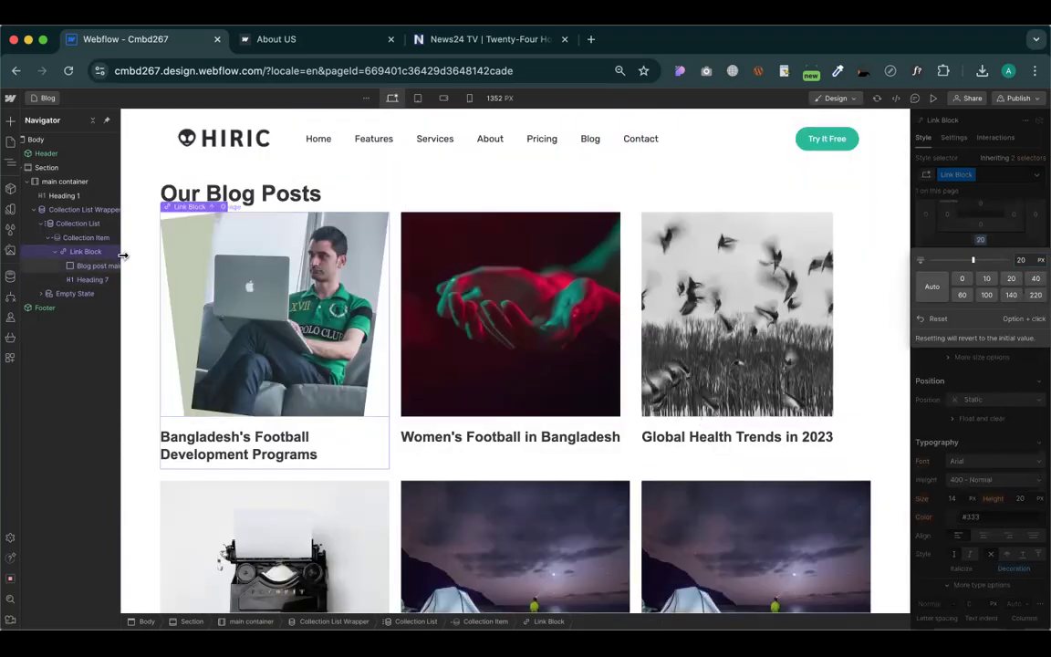
pyautogui.click(140, 270)
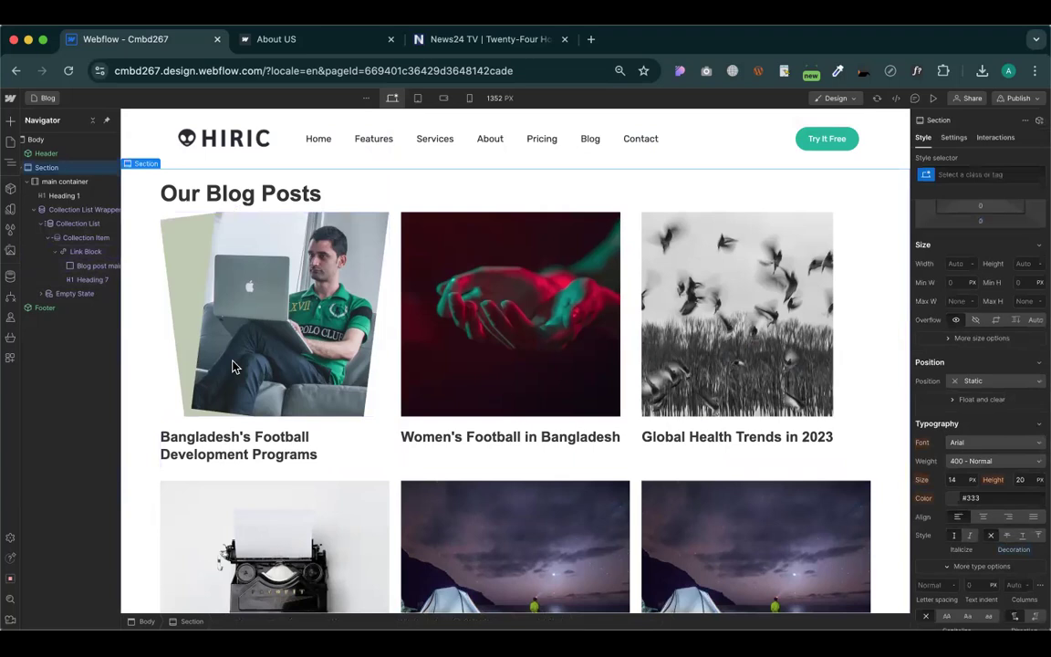
pyautogui.scroll(-12, 200, 328)
pyautogui.scroll(-5, 273, 356)
pyautogui.scroll(15, 326, 365)
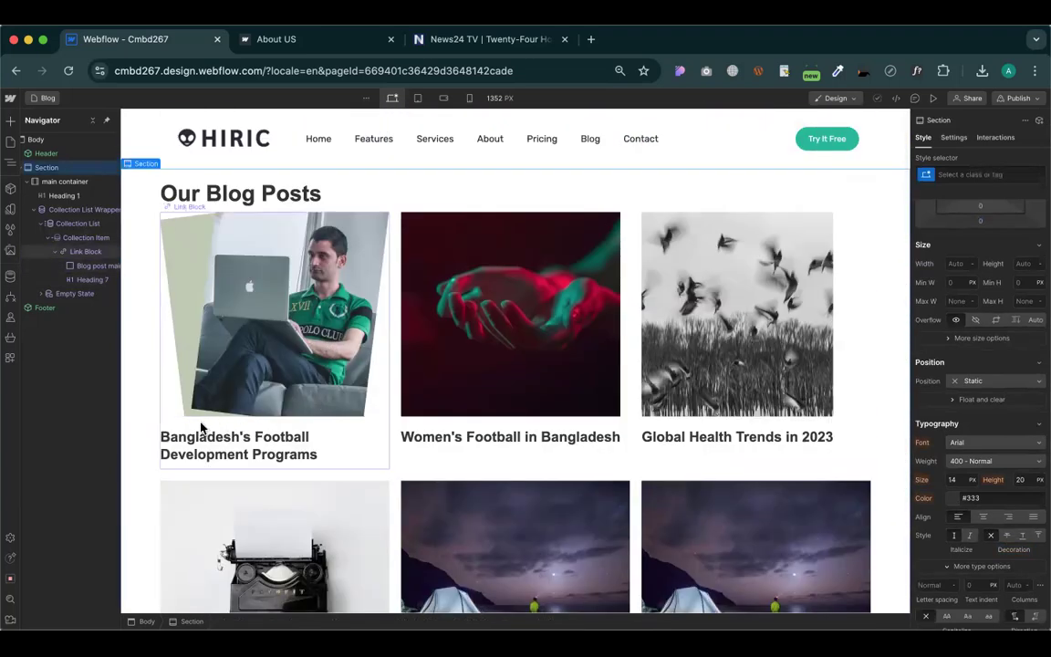
# Convert the Link Block inside the Collection Item to a Div Block
pyautogui.click(203, 427)
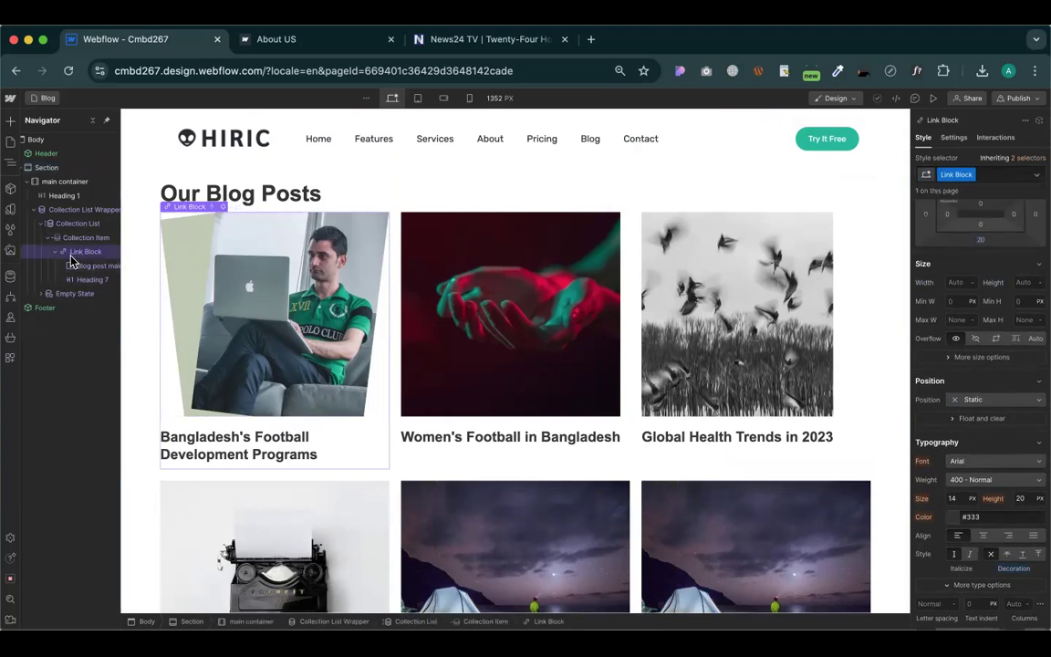
pyautogui.moveTo(71, 277)
pyautogui.mouseDown()
pyautogui.moveTo(73, 247)
pyautogui.moveTo(75, 256)
pyautogui.mouseUp()
pyautogui.click(57, 252)
pyautogui.rightClick(79, 256)
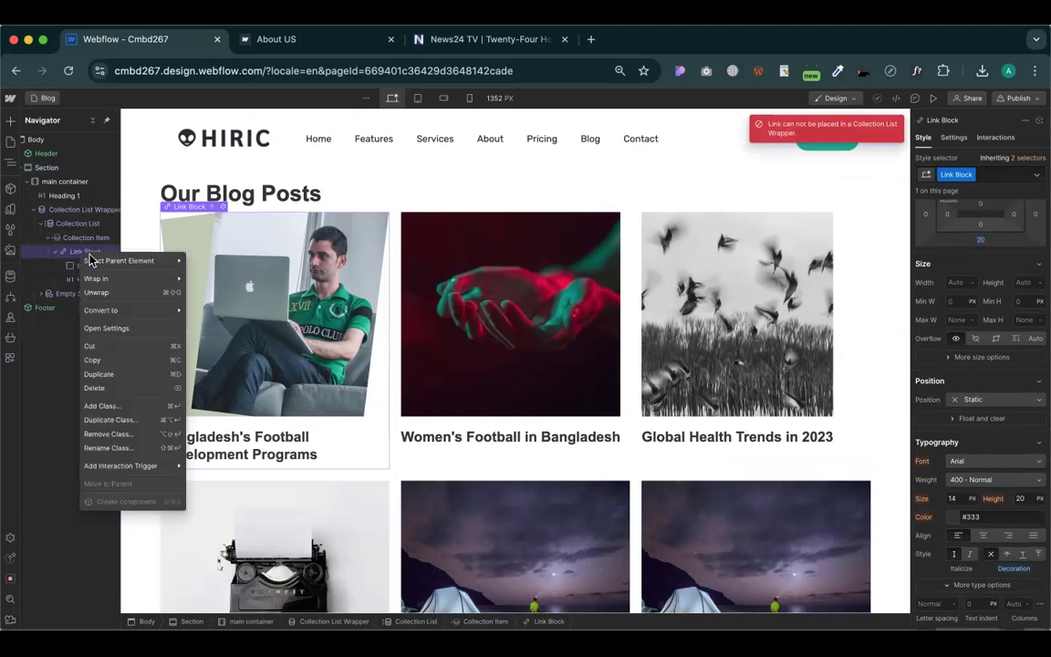
pyautogui.moveTo(169, 311)
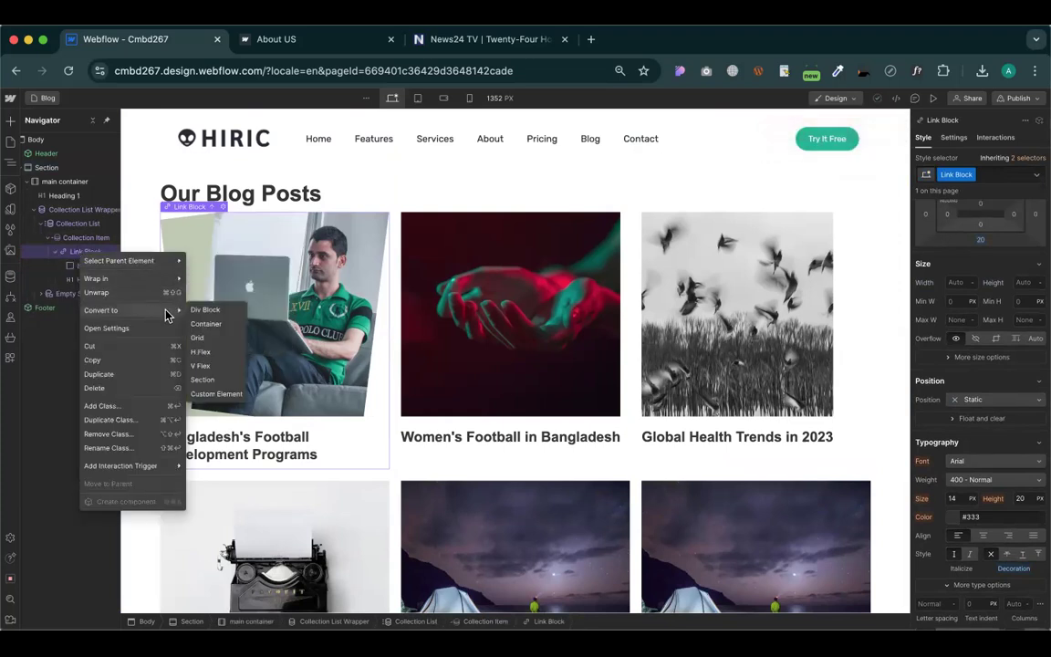
pyautogui.click(205, 310)
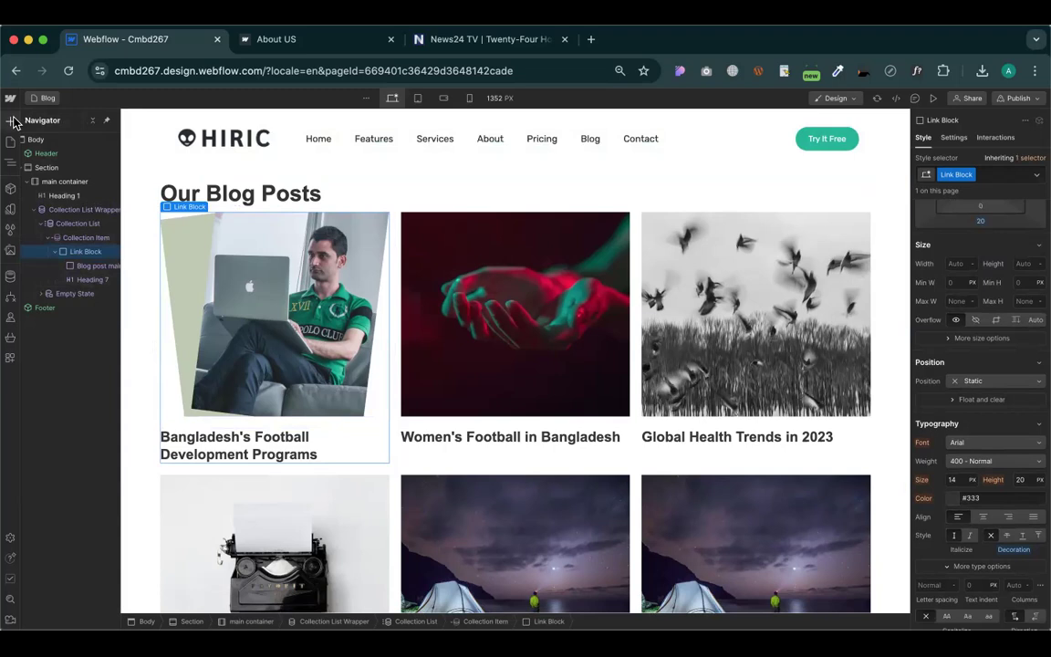
# Add a Button below Heading 7 inside the post card and link it to the Current Blog Post collection page
pyautogui.press('a')
pyautogui.moveTo(84, 370); pyautogui.dragTo(209, 412)
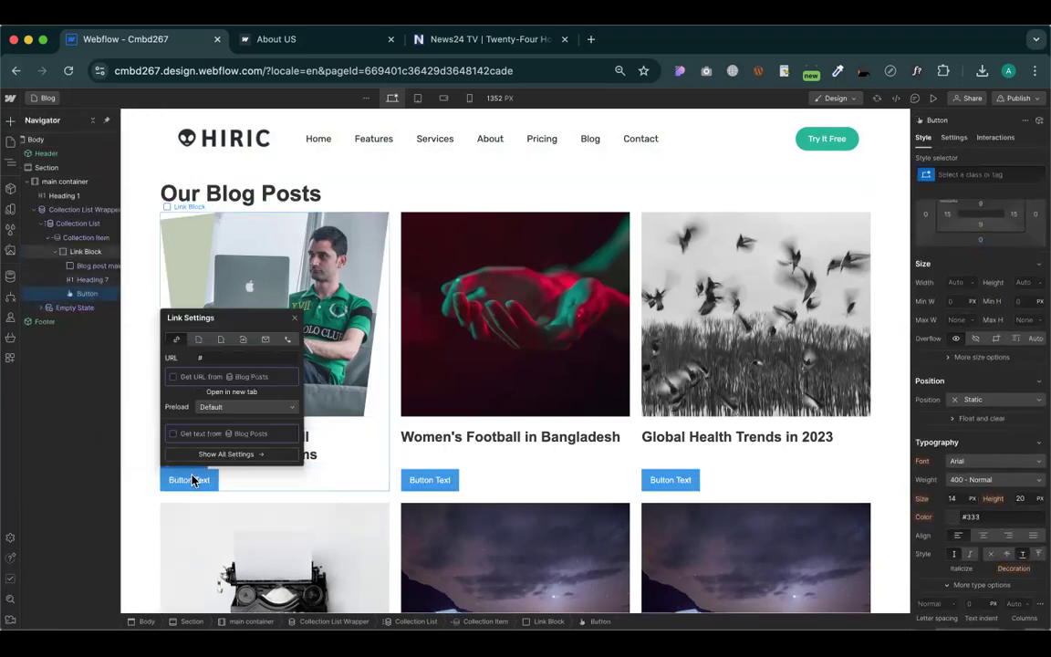
pyautogui.click(199, 342)
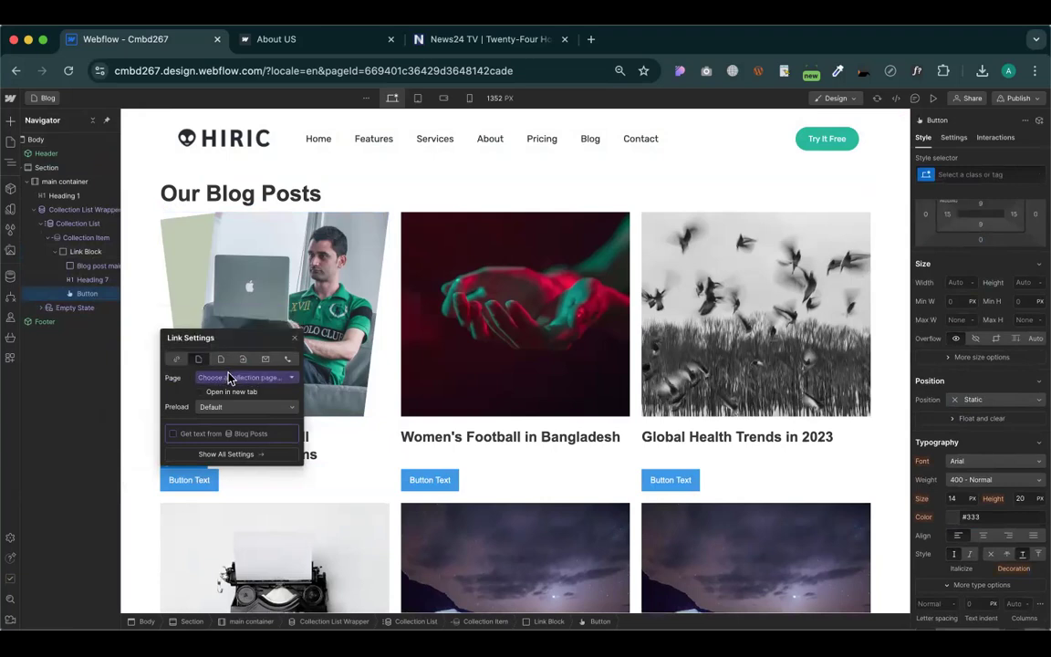
pyautogui.click(235, 378)
pyautogui.click(239, 403)
pyautogui.click(294, 340)
# Change the text of the button in the post card to "Read More"
pyautogui.doubleClick(193, 479)
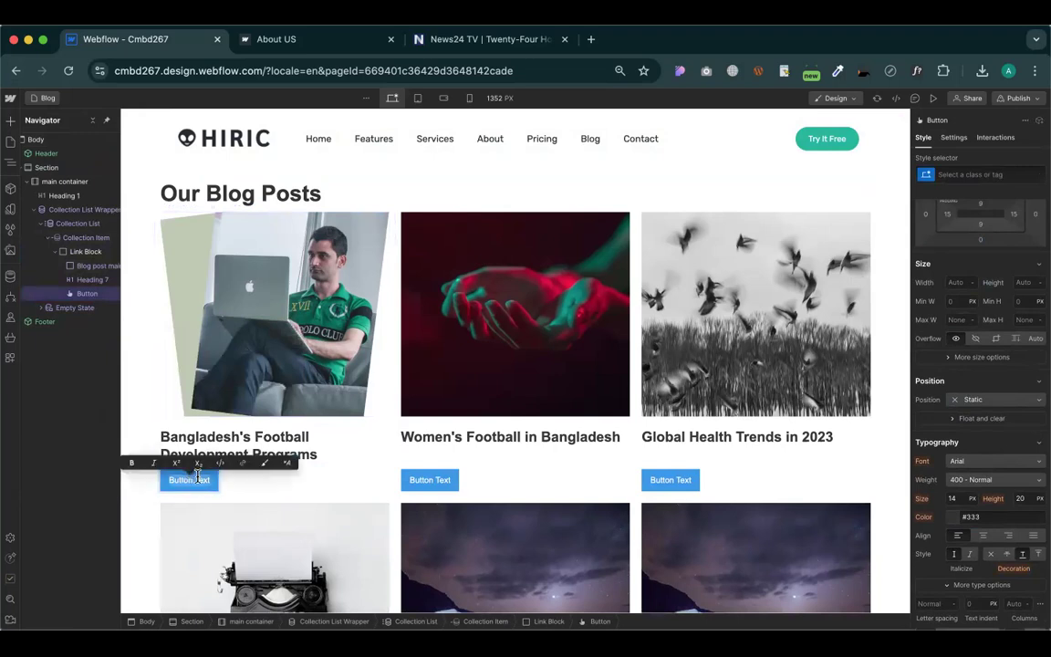
pyautogui.press('BackSpace')
pyautogui.write('Read More')
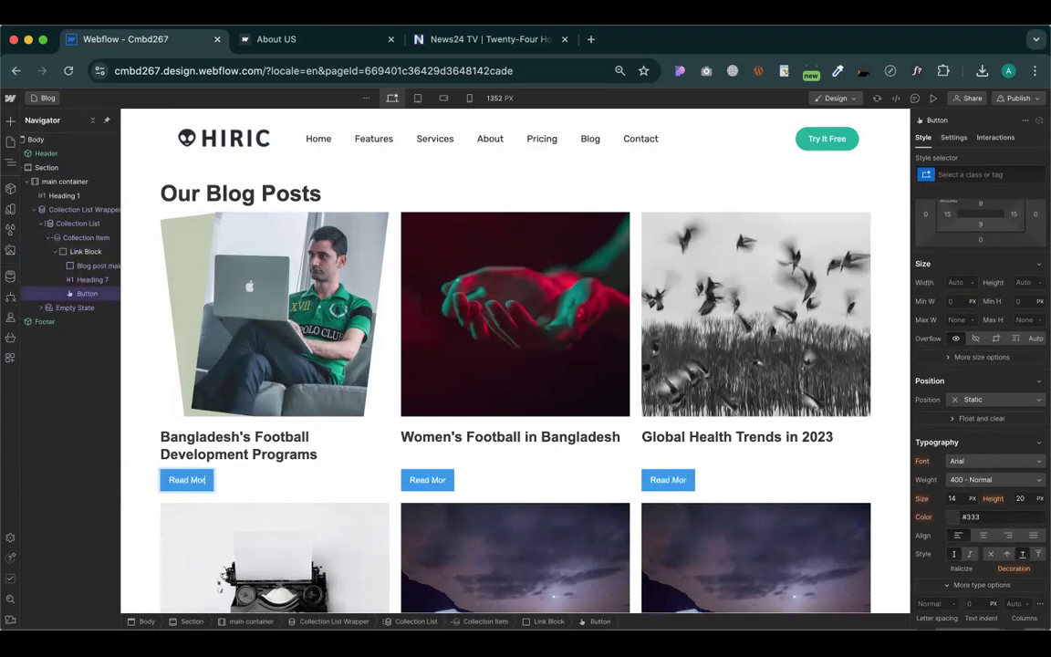
pyautogui.press('Escape')
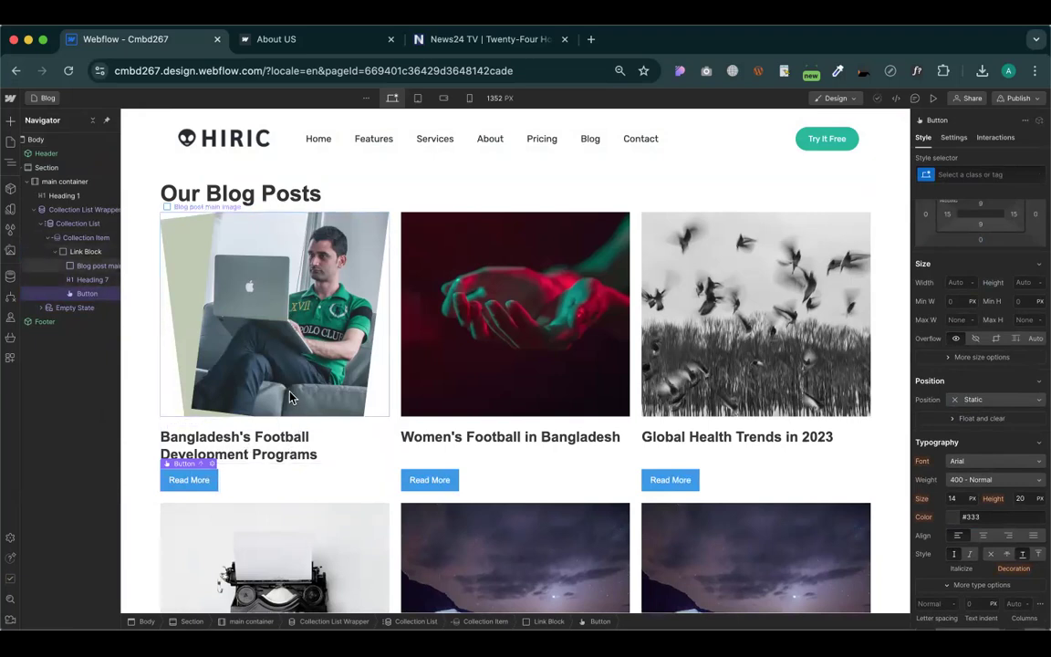
# Wrap the blog post main image in the first card in a Link Block and view its link settings
pyautogui.click(281, 301)
pyautogui.rightClick(281, 299)
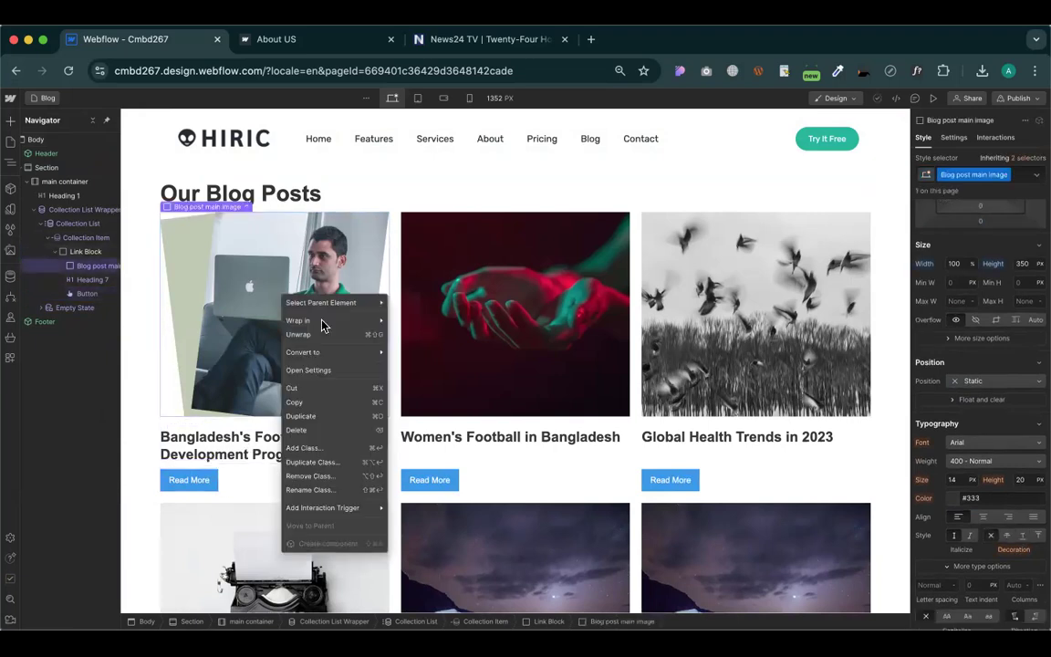
pyautogui.moveTo(374, 320)
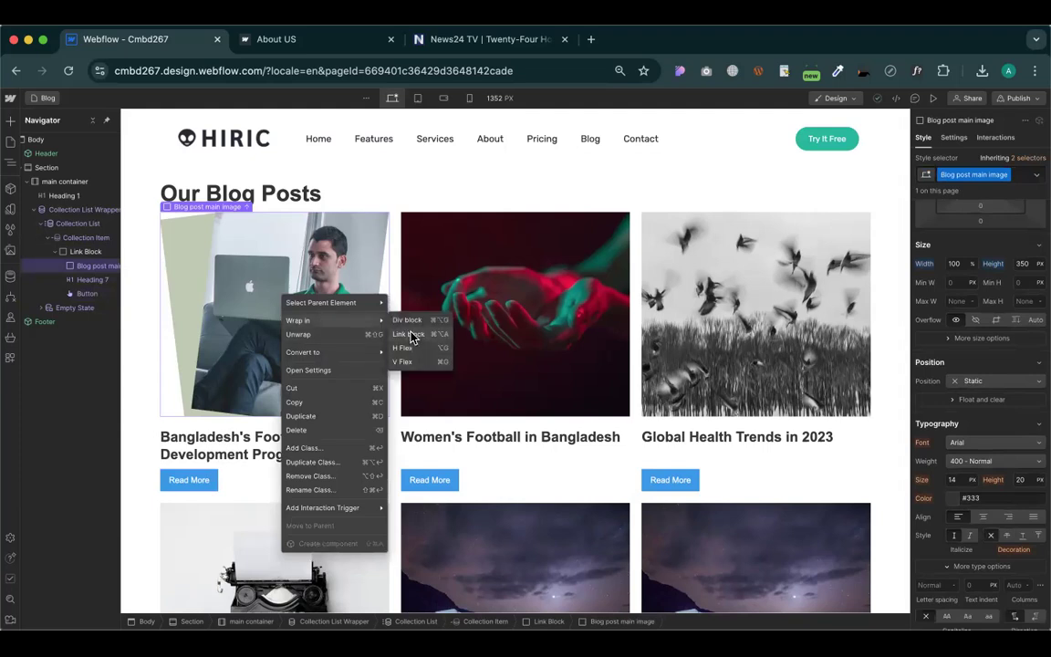
pyautogui.click(412, 336)
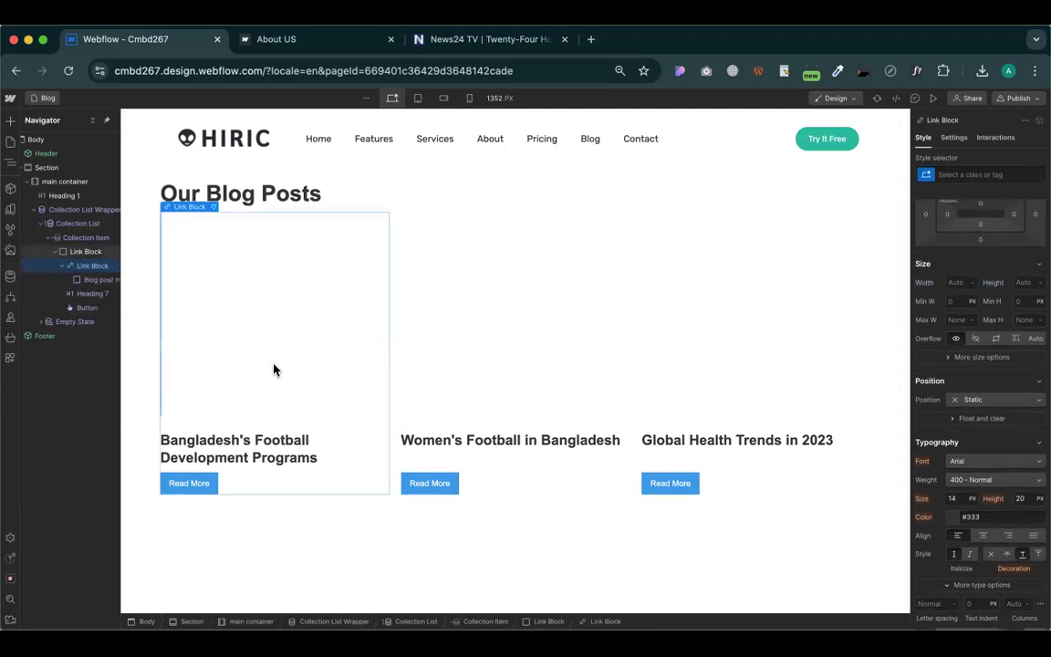
pyautogui.click(214, 208)
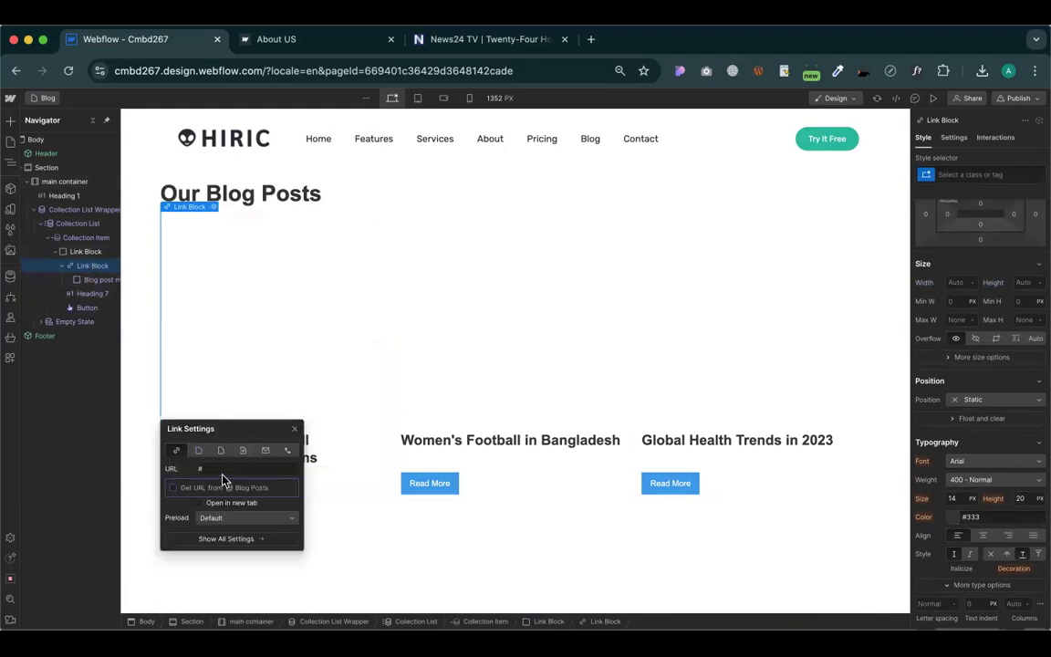
pyautogui.click(294, 429)
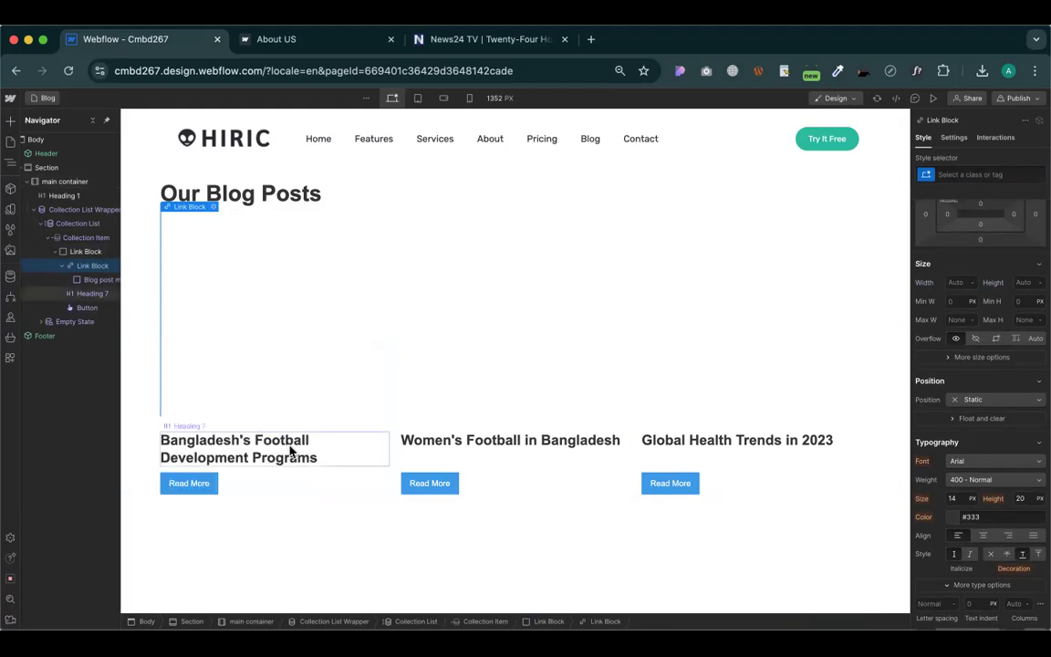
# Move Heading 7 into the new inner Link Block, directly below the blog post main image
pyautogui.click(209, 406)
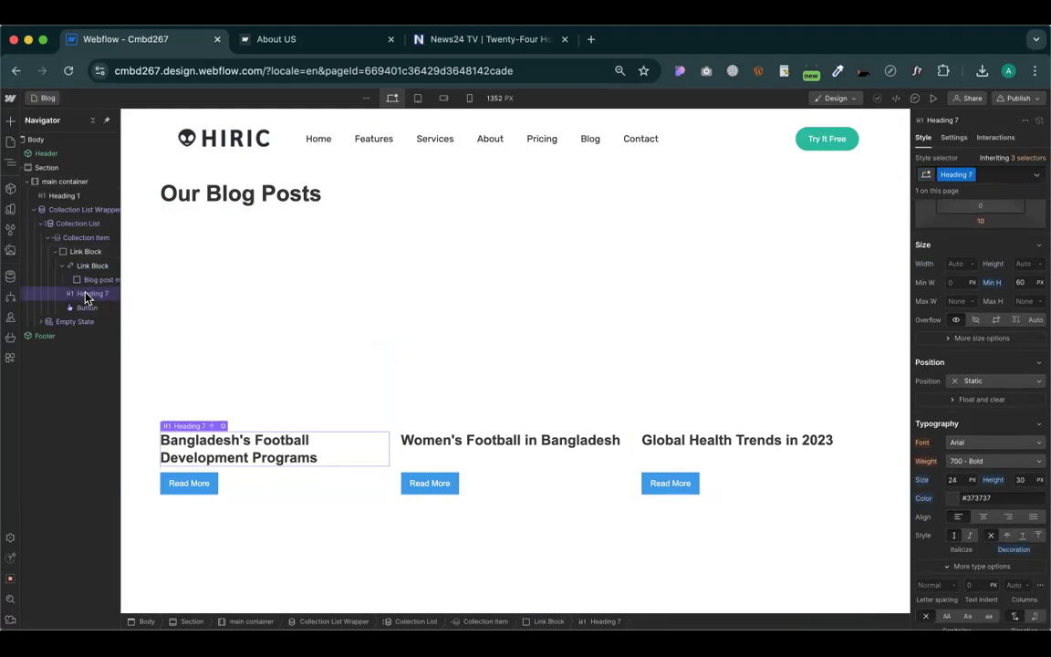
pyautogui.moveTo(87, 306); pyautogui.dragTo(102, 288)
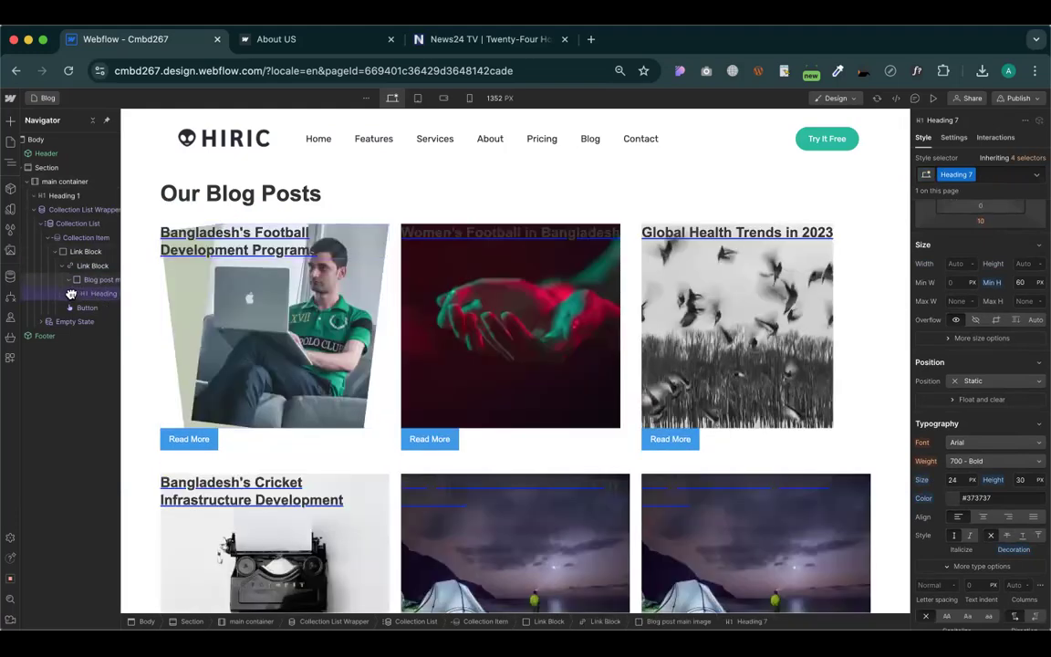
pyautogui.moveTo(65, 283); pyautogui.dragTo(73, 290)
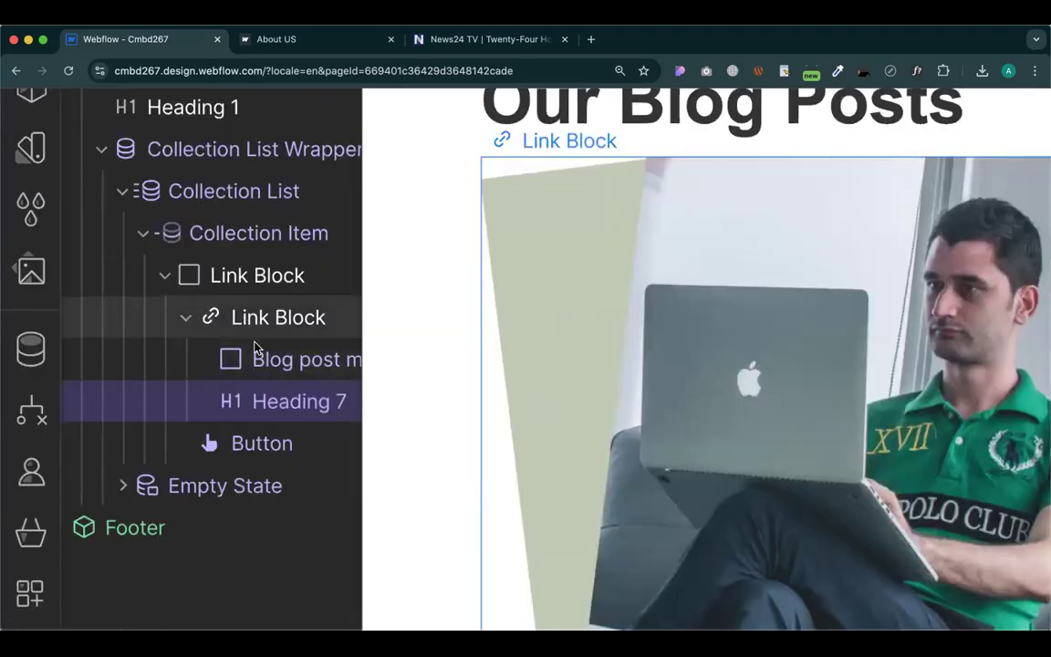
# Rename the outer block's class inside the Collection Item to "Single blog wrapper div"
pyautogui.click(217, 284)
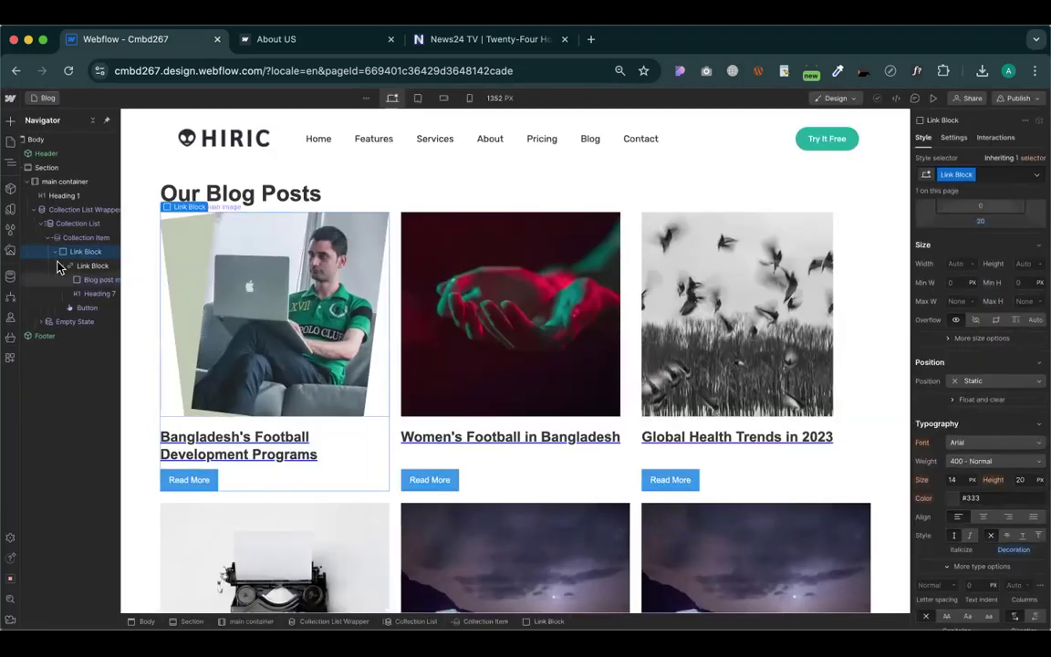
pyautogui.doubleClick(963, 174)
pyautogui.write('Single blo')
pyautogui.write('g wi')
pyautogui.write('ra')
pyautogui.write('pper')
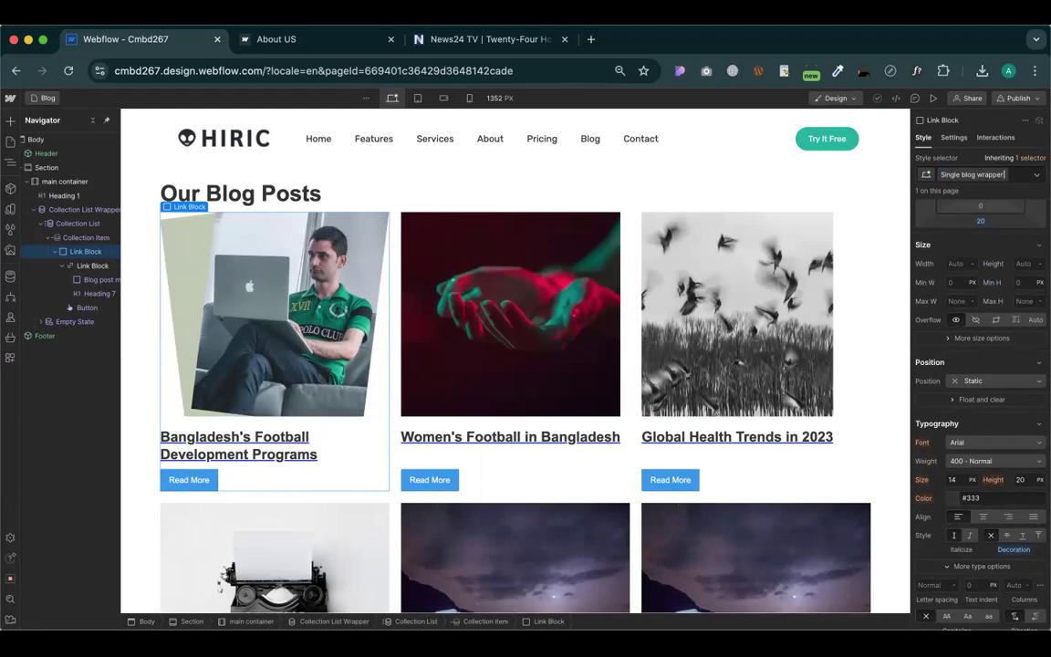
pyautogui.write(' div')
pyautogui.press('Return')
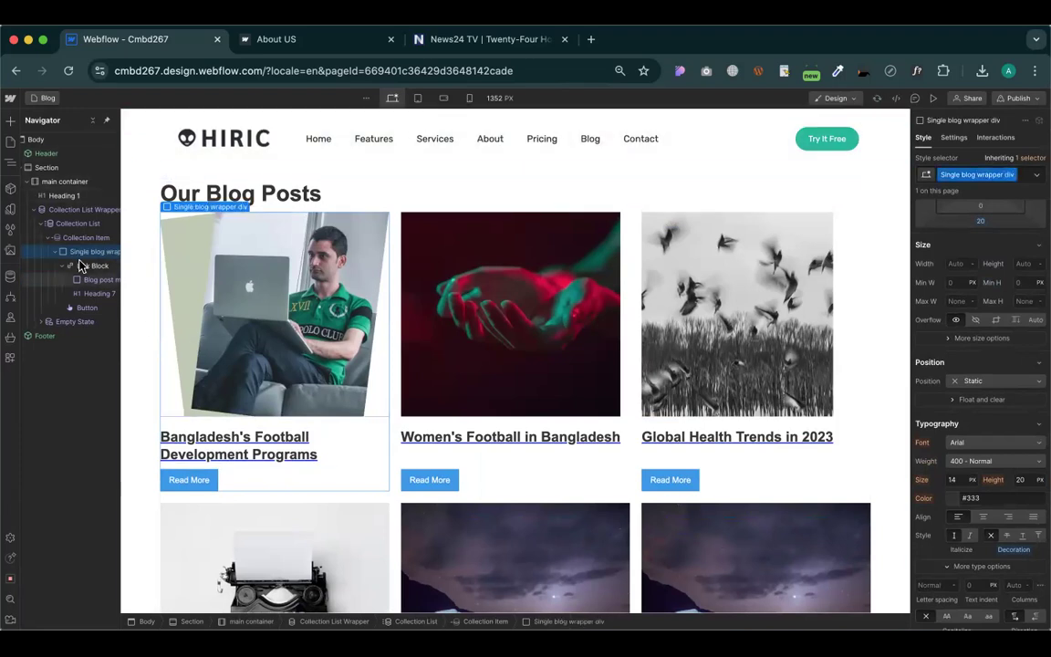
# Set the text decoration of the inner Link Block around the image and heading to none
pyautogui.click(87, 266)
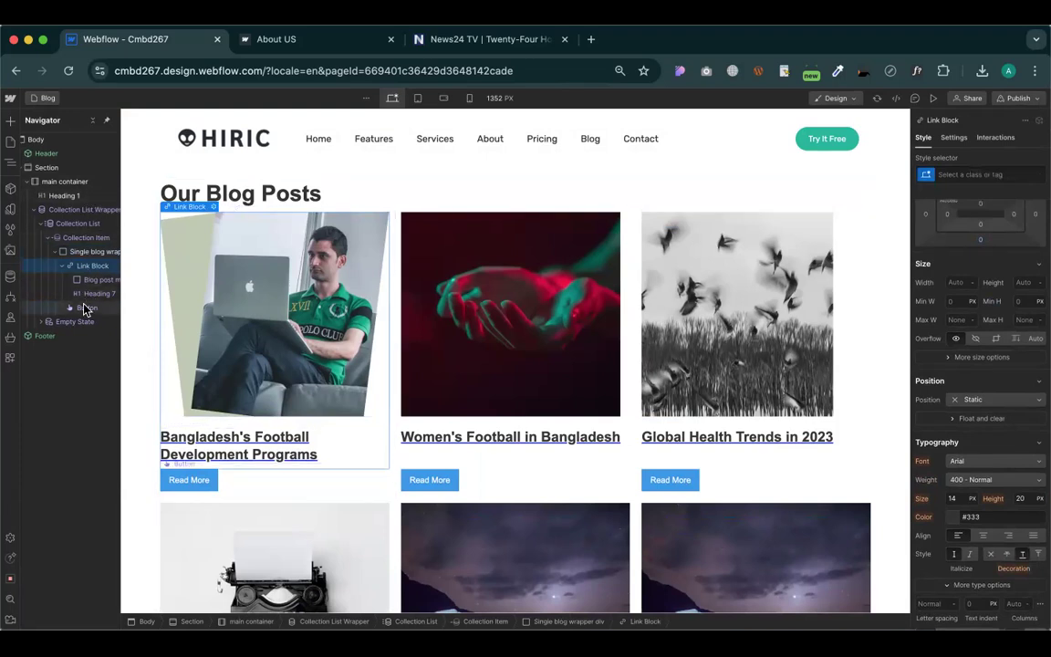
pyautogui.click(84, 308)
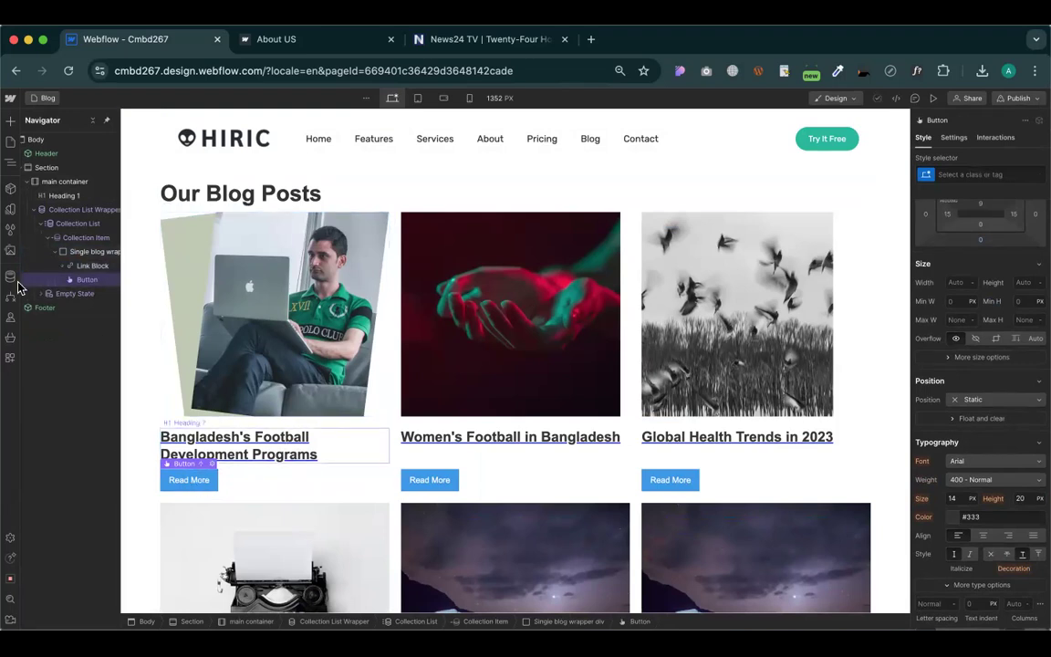
pyautogui.click(91, 266)
pyautogui.scroll(-5, 940, 466)
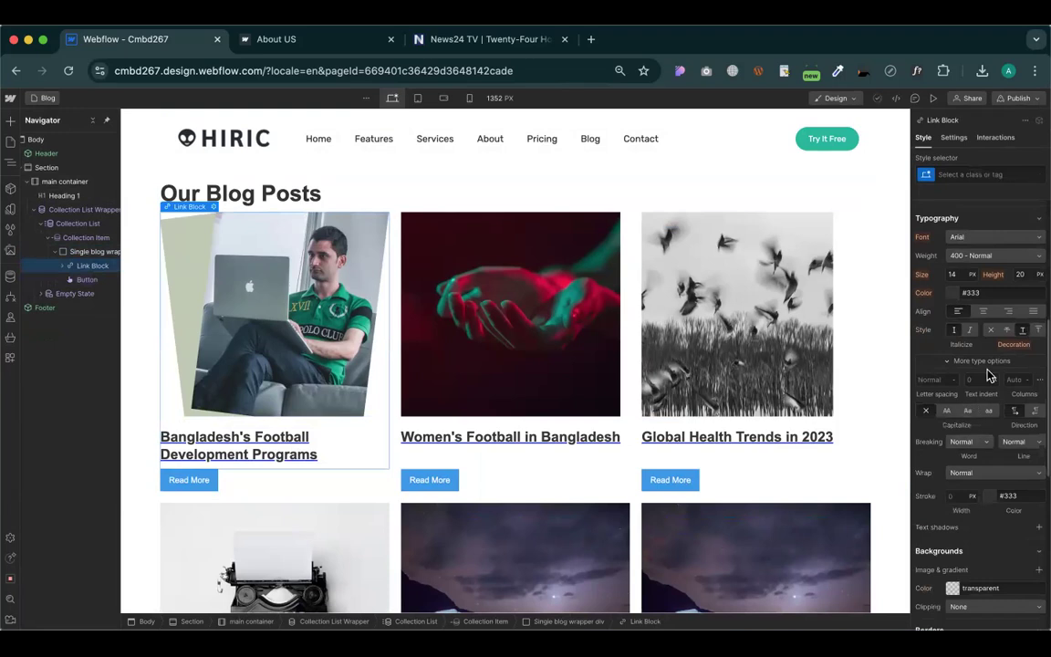
pyautogui.click(992, 331)
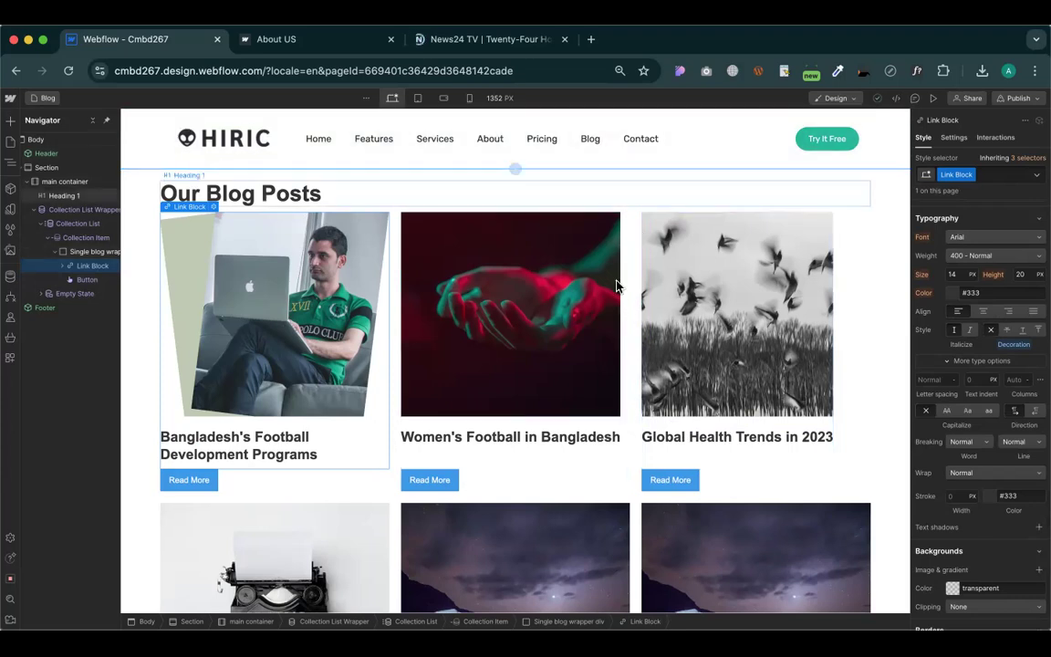
# Examine the cards throughout the collection list, comparing the widths of the heading, main image and wrapper div
pyautogui.click(523, 447)
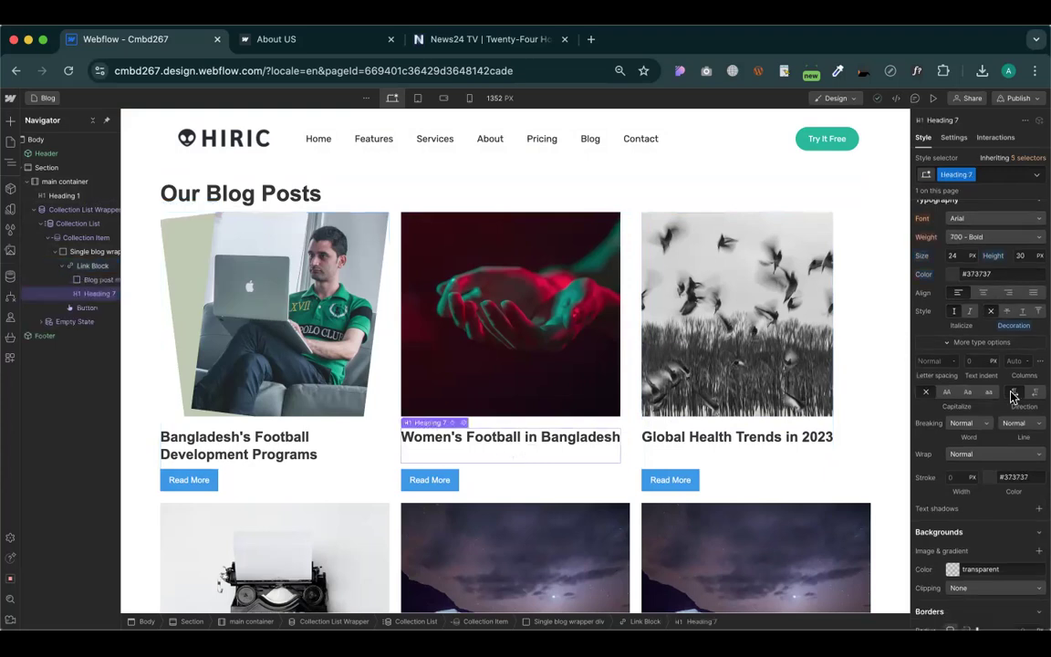
pyautogui.scroll(5, 1013, 396)
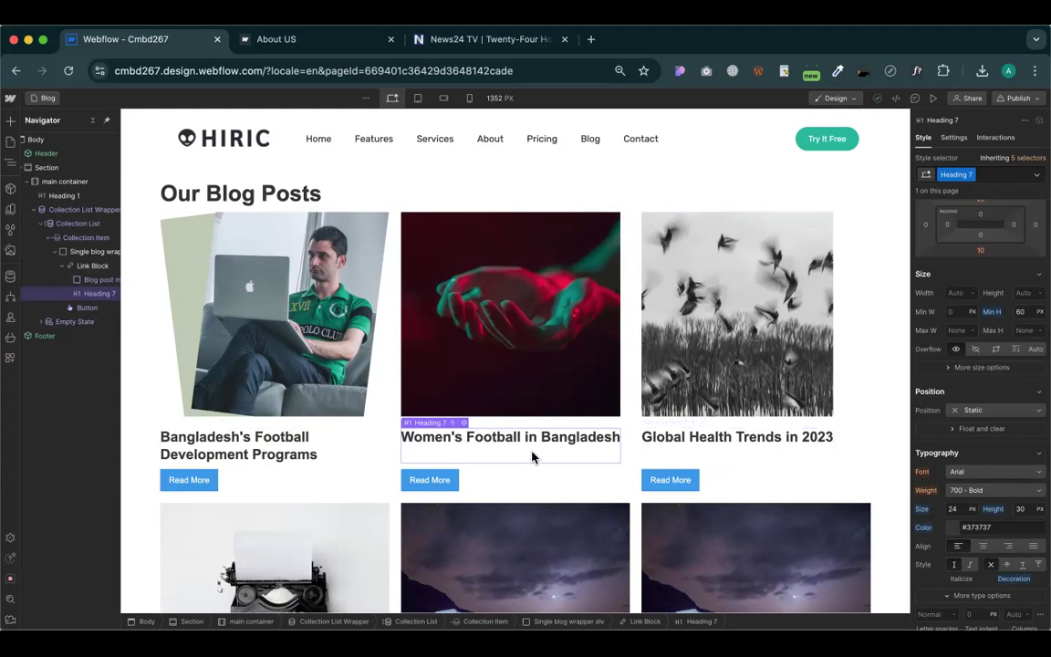
pyautogui.scroll(-5, 535, 459)
pyautogui.scroll(-20, 393, 489)
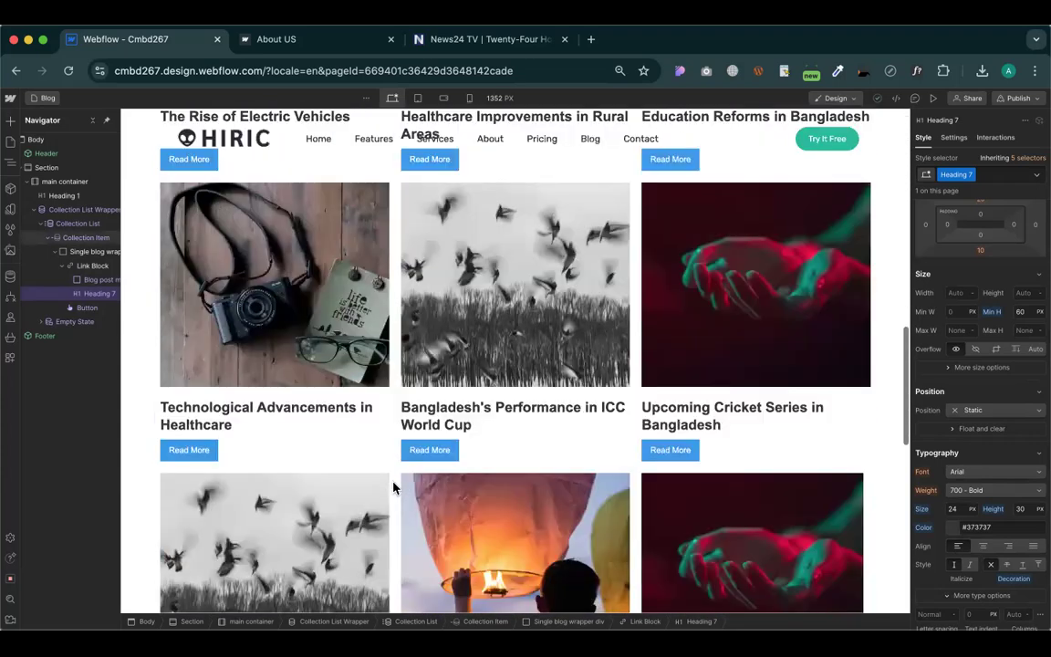
pyautogui.scroll(20, 393, 489)
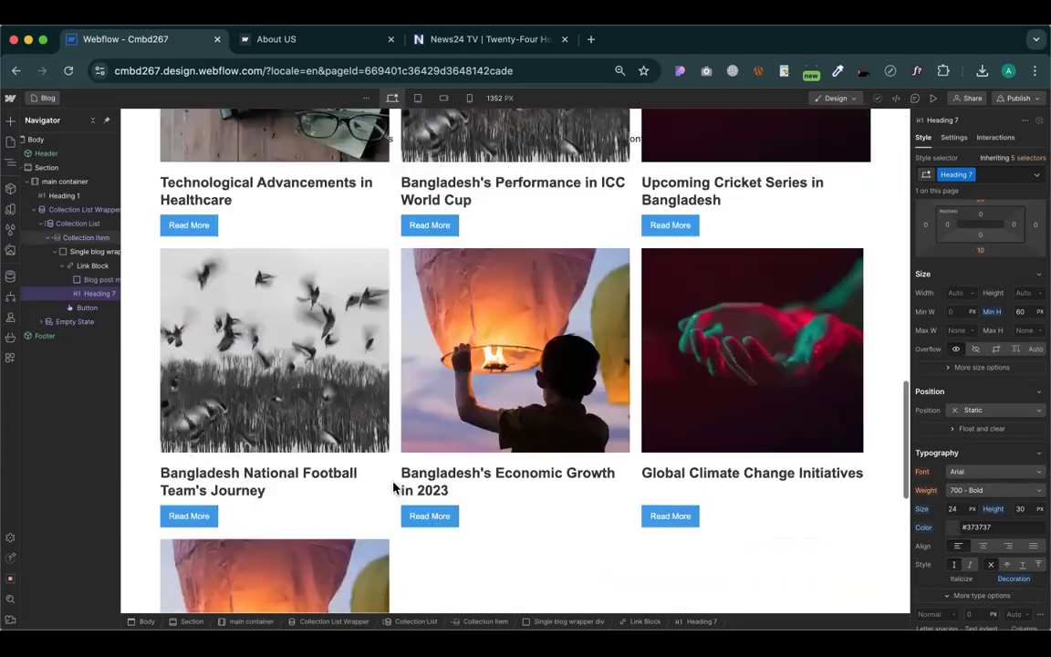
pyautogui.scroll(15, 393, 488)
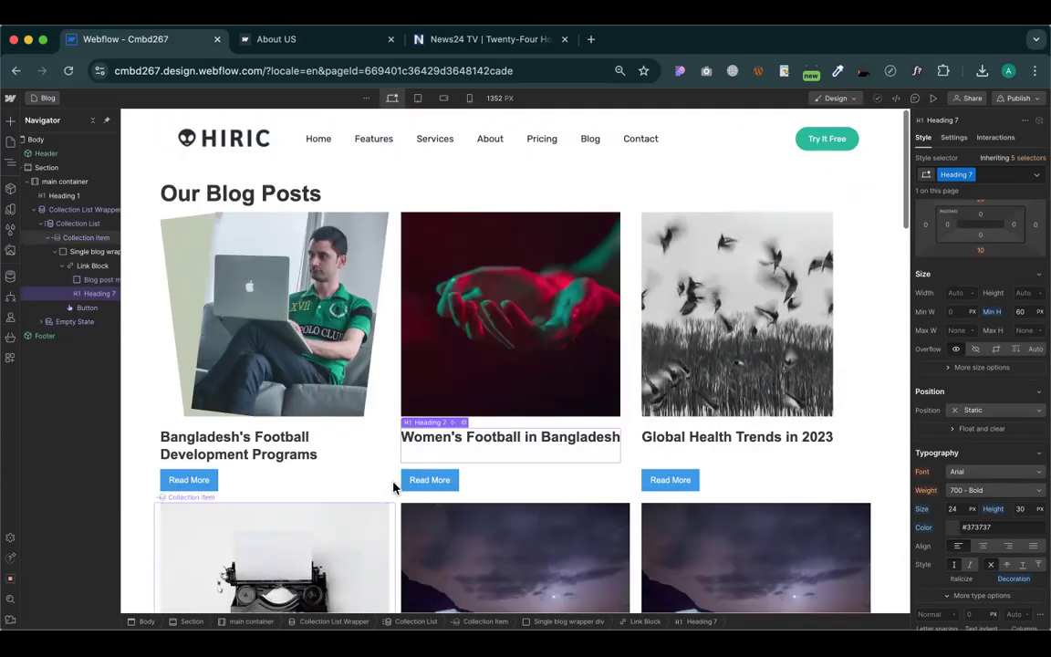
pyautogui.click(509, 428)
pyautogui.click(520, 482)
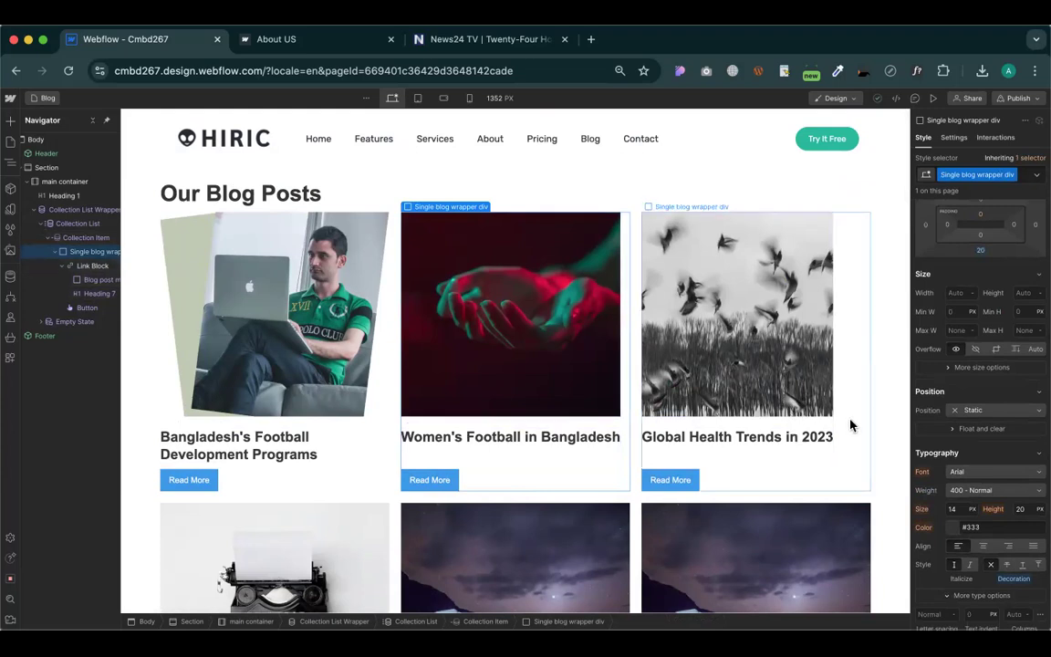
pyautogui.click(692, 289)
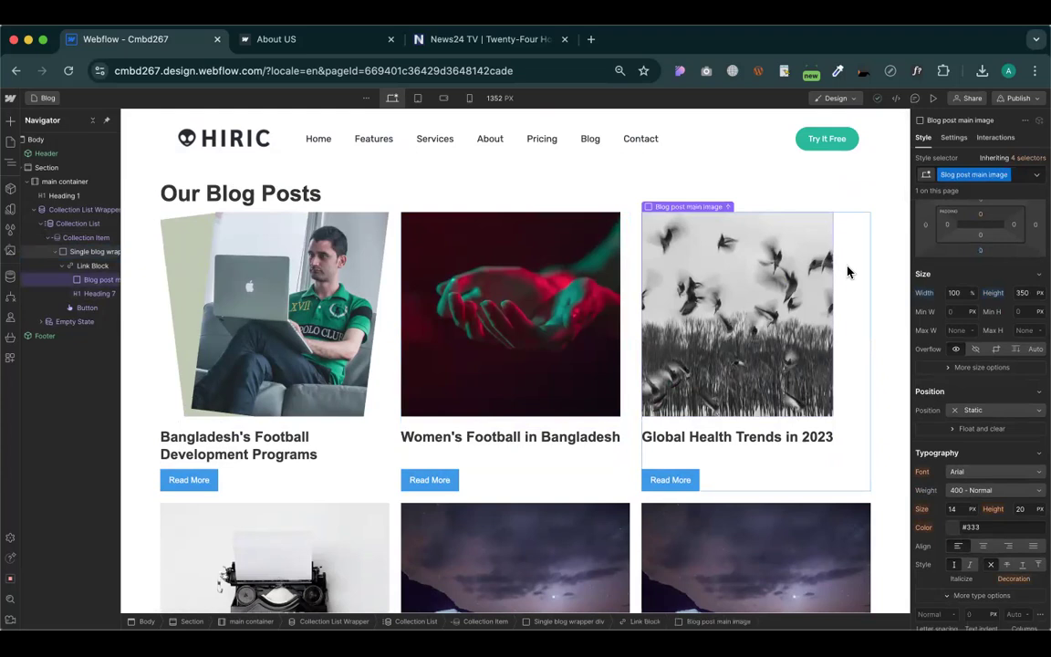
pyautogui.click(847, 272)
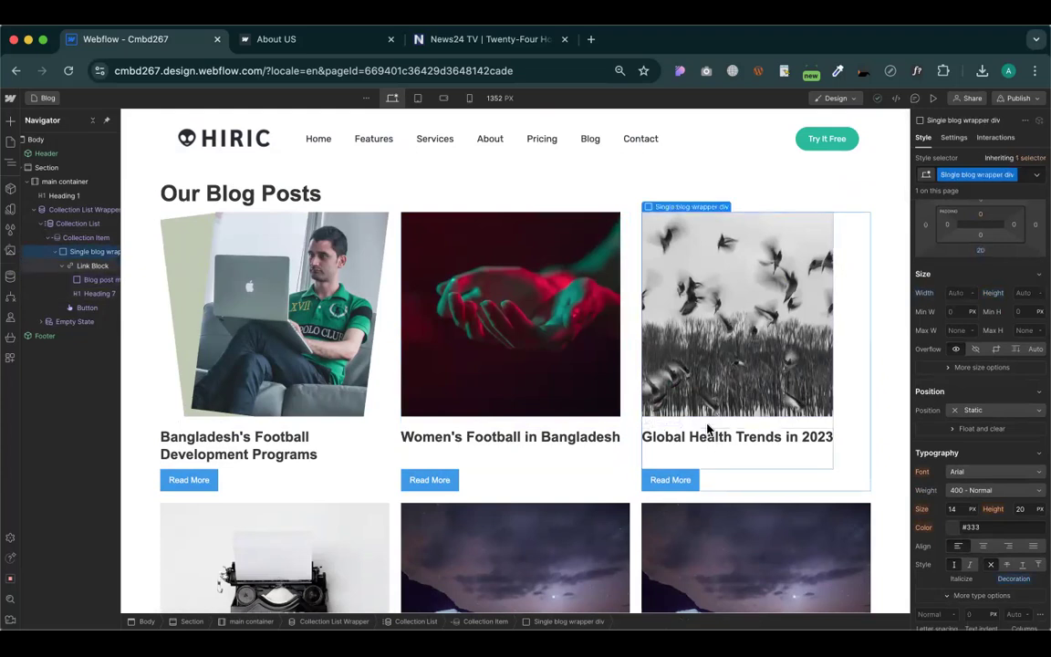
# Set the inner Link Block's width to 100% and check the image widths across the collection list
pyautogui.click(87, 265)
pyautogui.scroll(2, 962, 385)
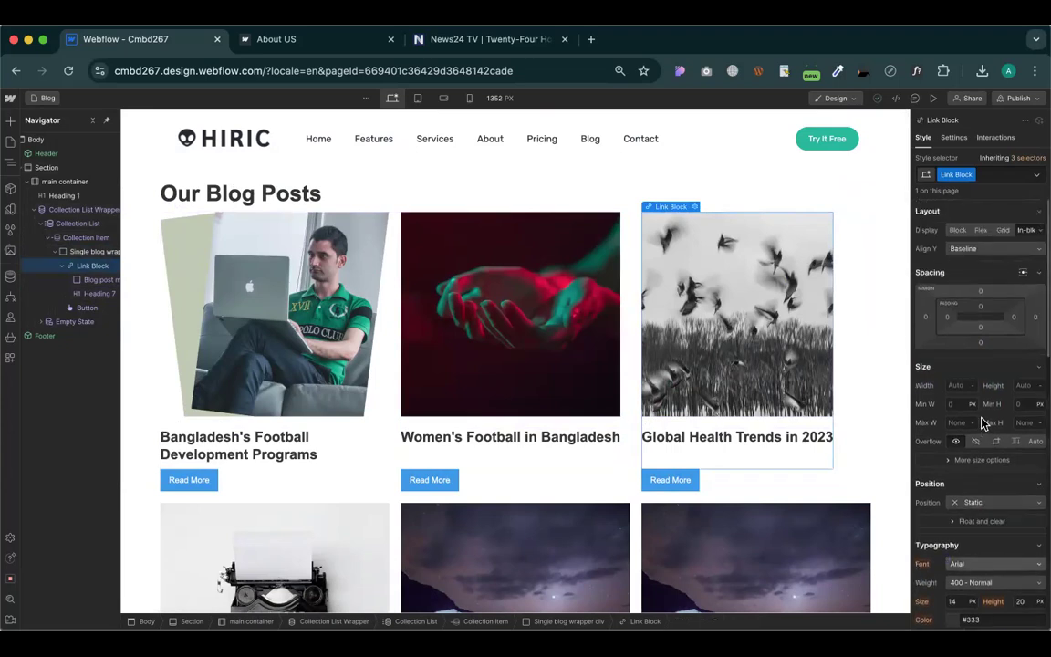
pyautogui.click(962, 385)
pyautogui.write('100%')
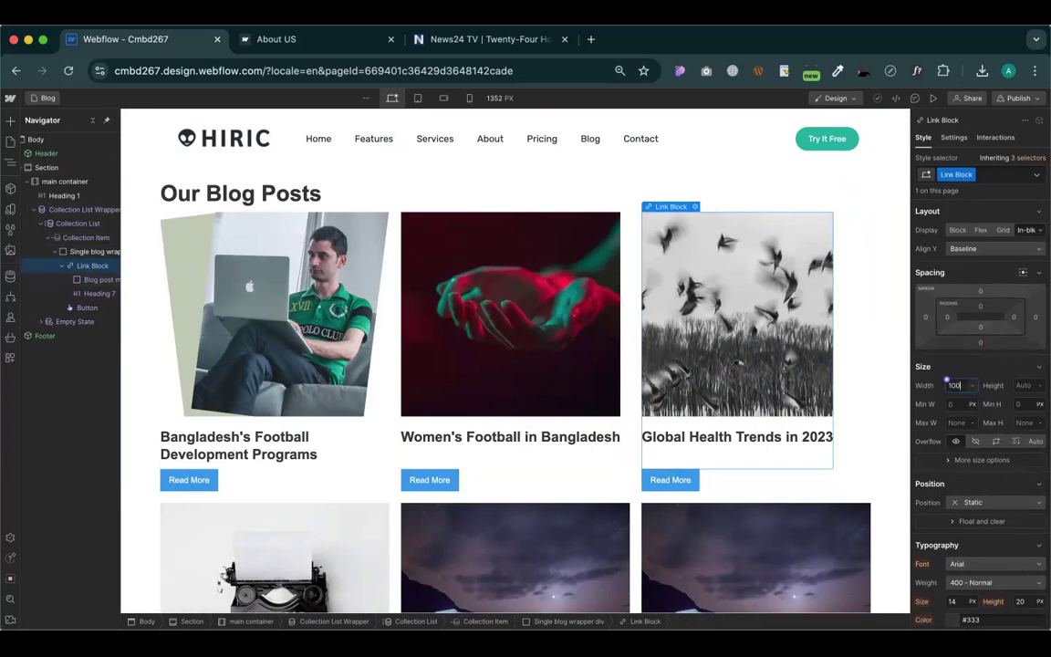
pyautogui.press('Return')
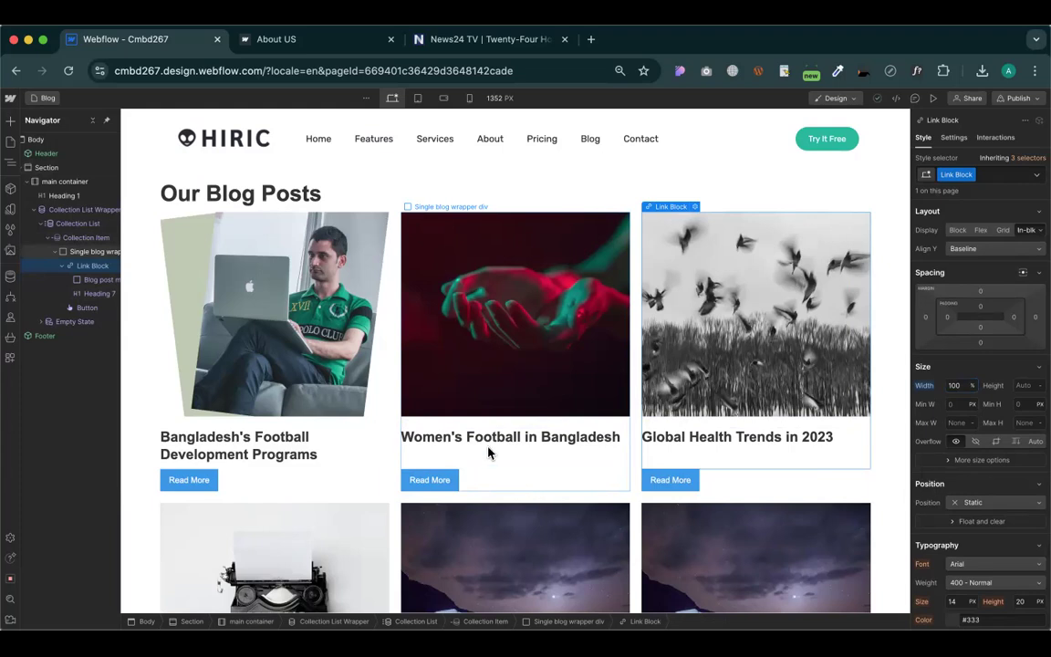
pyautogui.scroll(-3, 432, 406)
pyautogui.scroll(3, 432, 406)
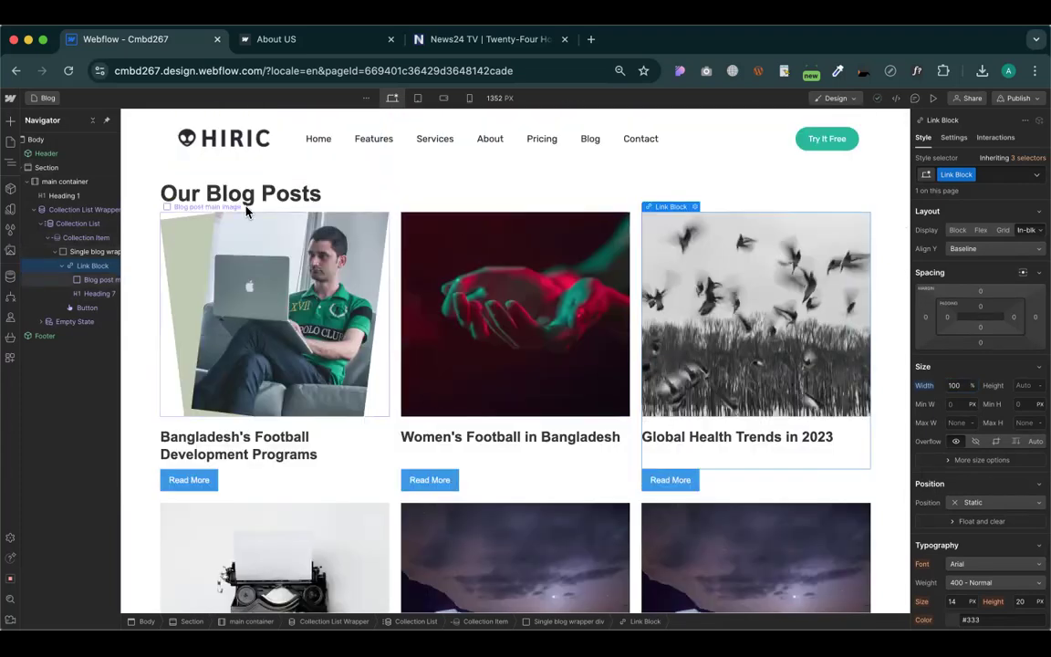
pyautogui.scroll(-7, 250, 207)
pyautogui.scroll(7, 183, 237)
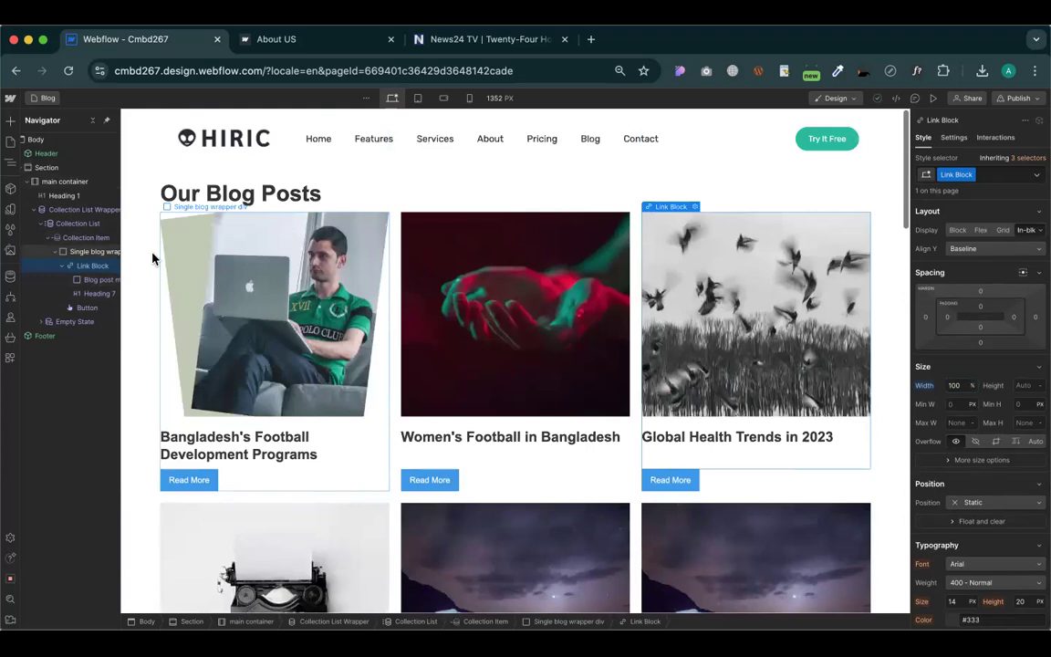
# Paginate the Collection List Wrapper with 6 items per page and check the pagination below the posts
pyautogui.click(68, 212)
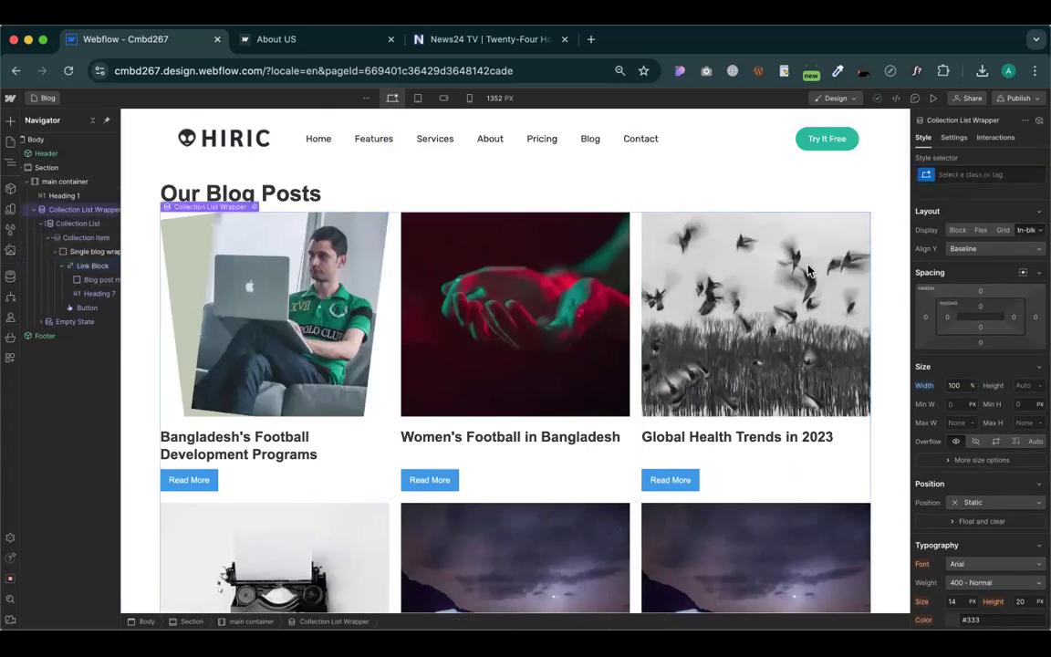
pyautogui.click(956, 137)
pyautogui.scroll(-1, 966, 456)
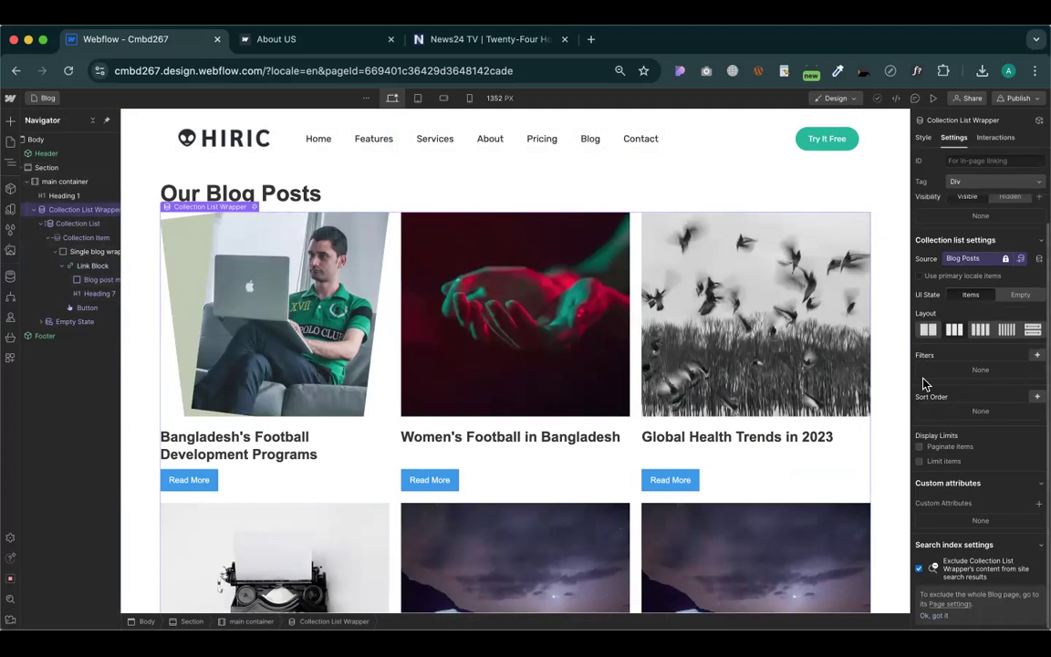
pyautogui.click(919, 447)
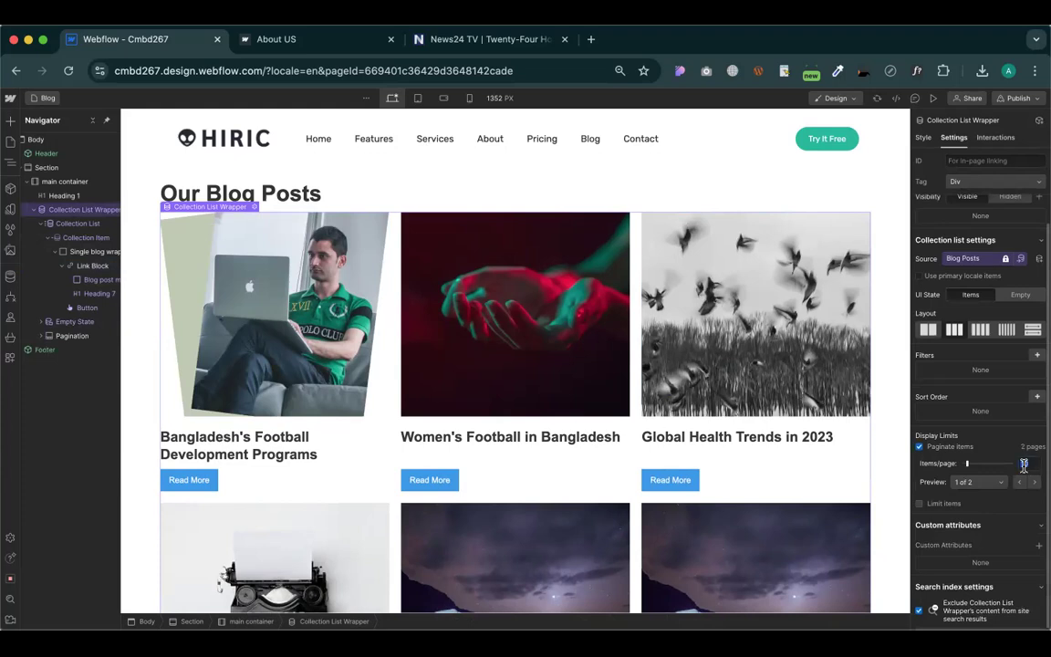
pyautogui.write('6')
pyautogui.scroll(-5, 694, 452)
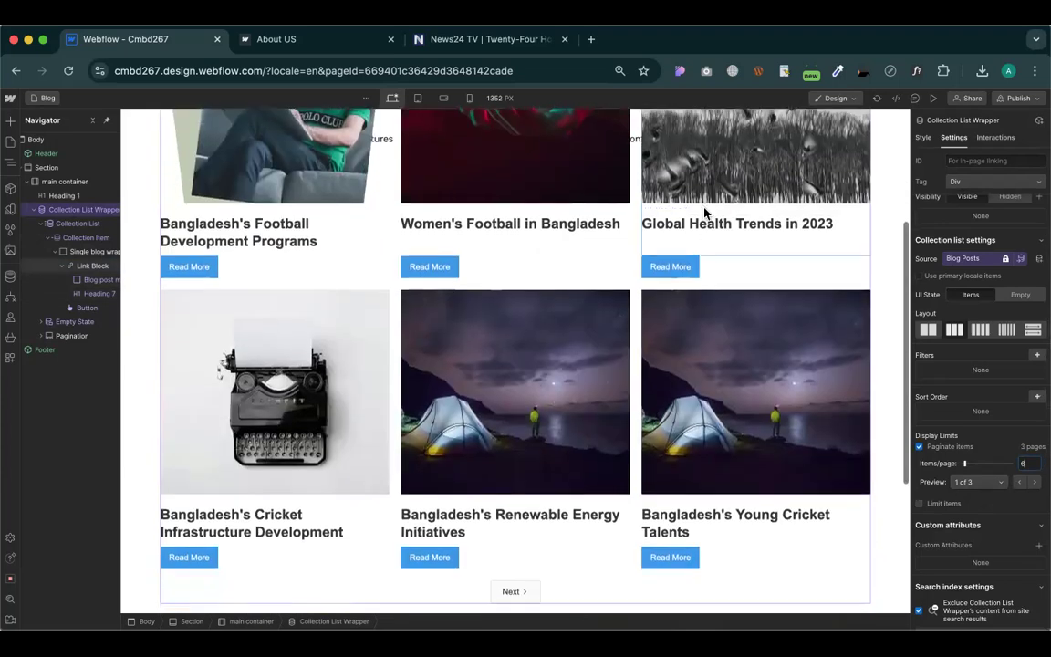
pyautogui.scroll(-5, 629, 347)
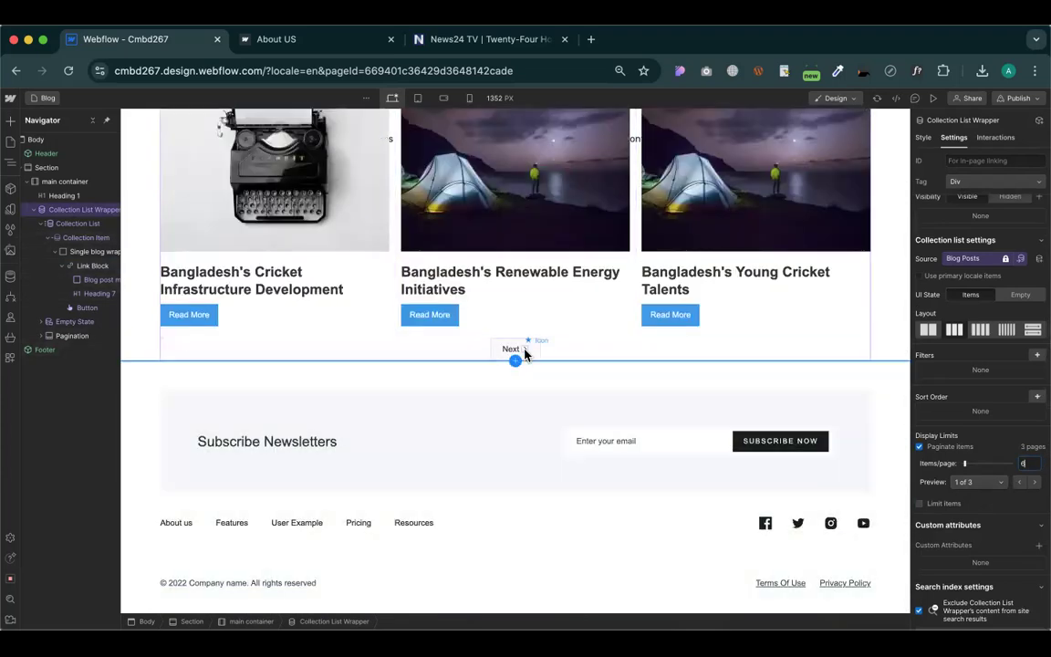
# Preview the blog page and go to the second page of posts to test the pagination
pyautogui.click(936, 101)
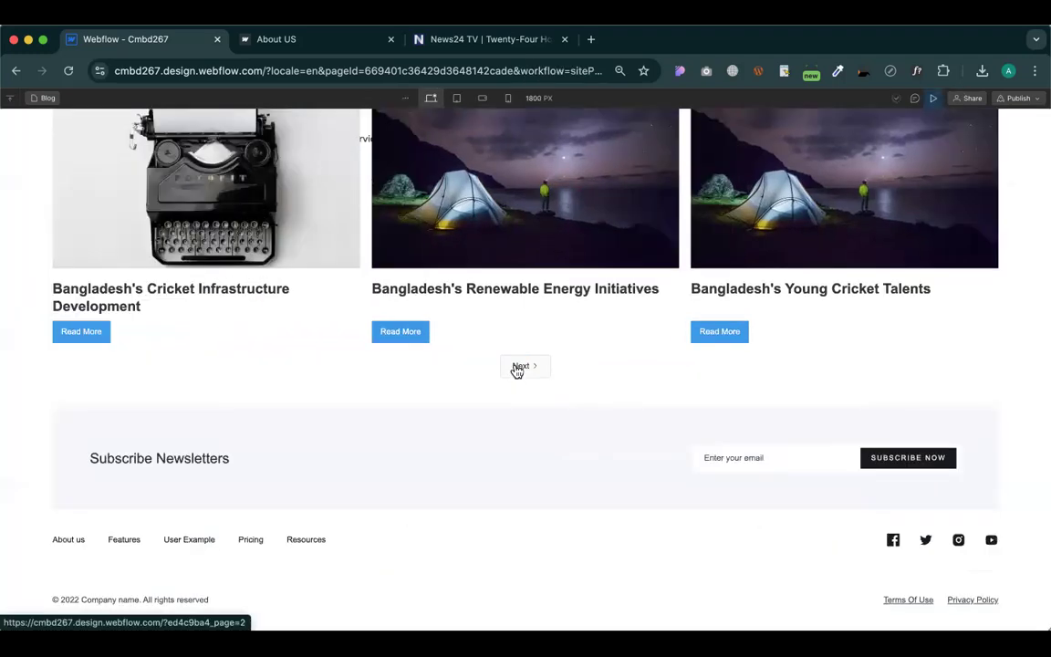
pyautogui.click(518, 370)
pyautogui.scroll(4, 551, 371)
pyautogui.scroll(-4, 500, 427)
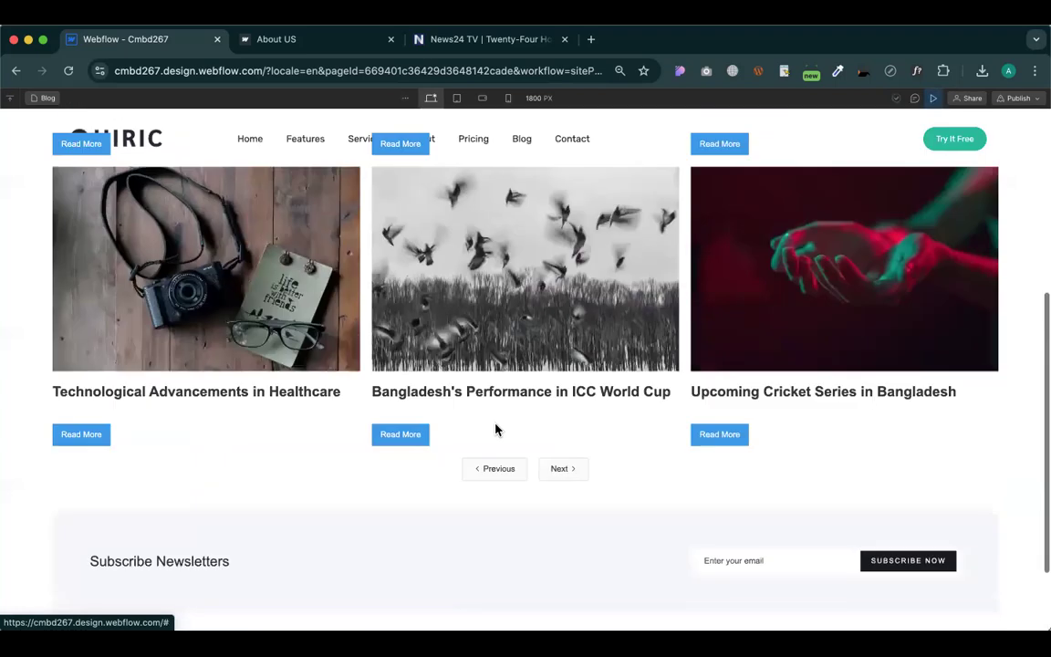
# Test the pagination by going to the last page of posts and back, and return to the design canvas
pyautogui.click(561, 370)
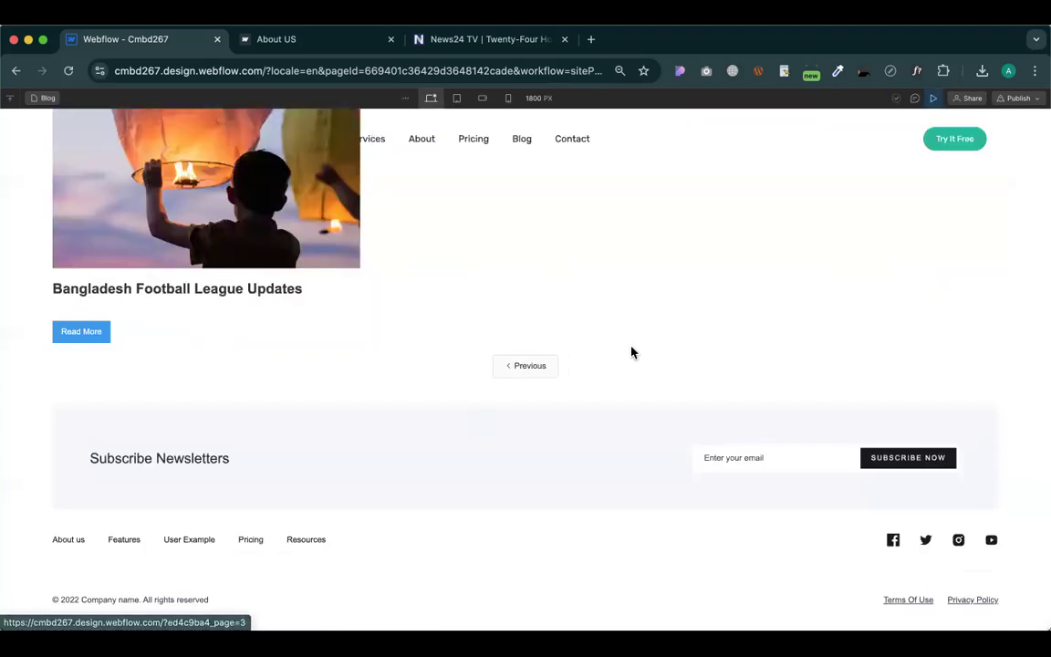
pyautogui.scroll(5, 629, 352)
pyautogui.scroll(-5, 633, 354)
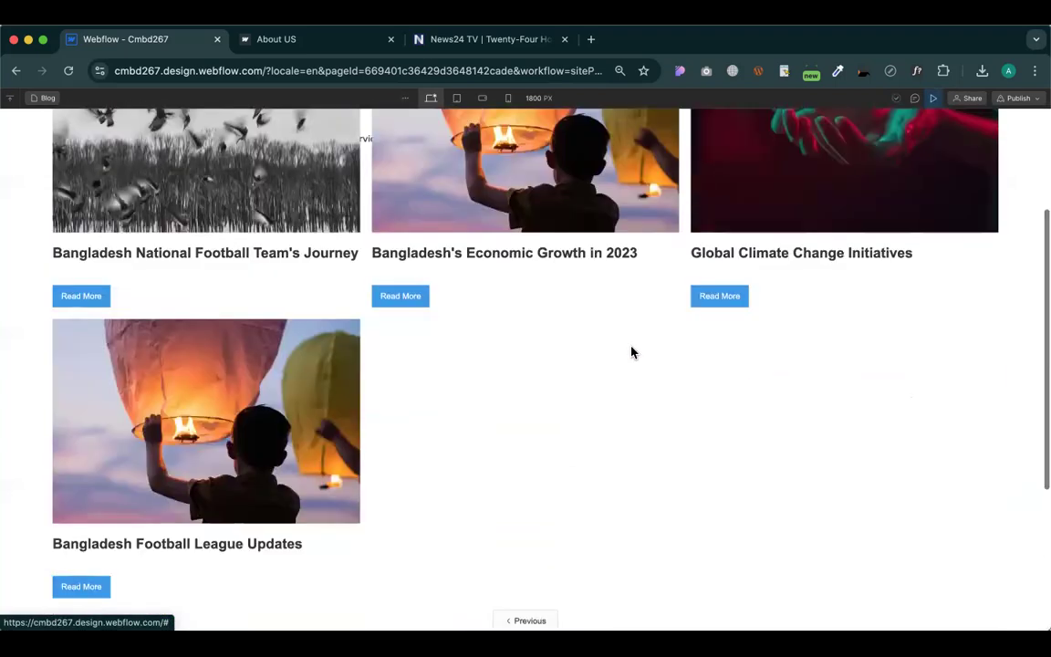
pyautogui.click(530, 449)
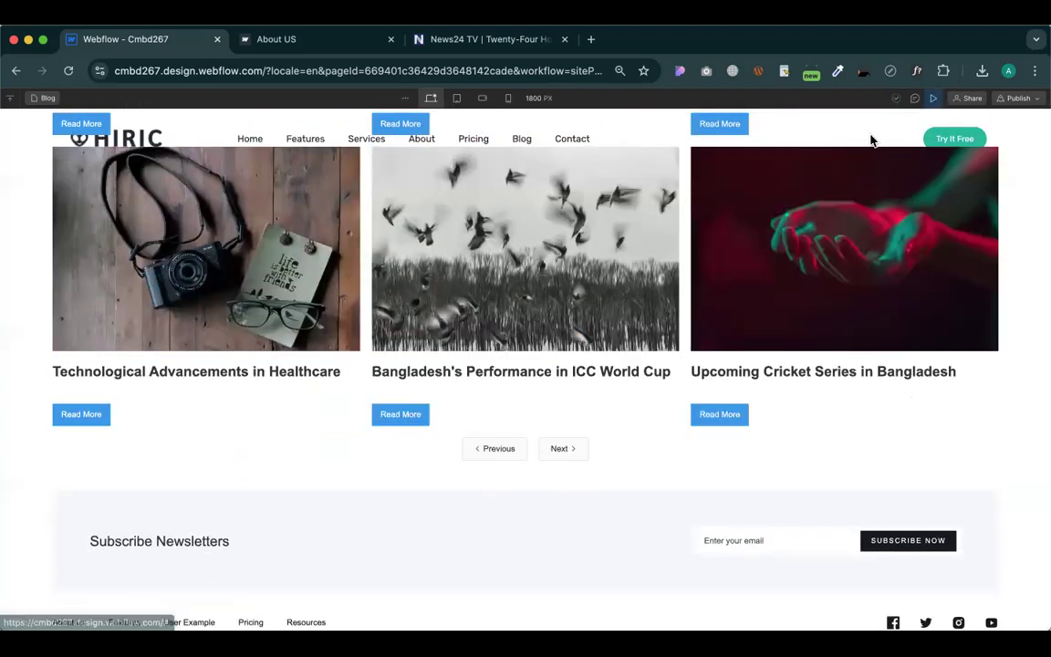
pyautogui.click(935, 100)
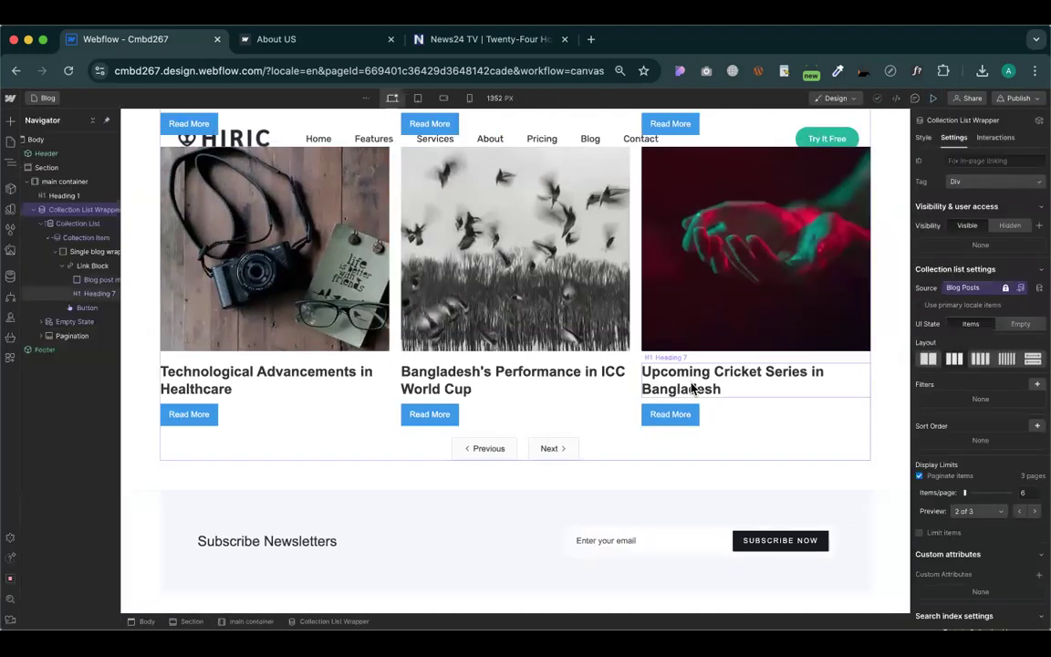
pyautogui.scroll(3, 691, 389)
pyautogui.scroll(5, 691, 389)
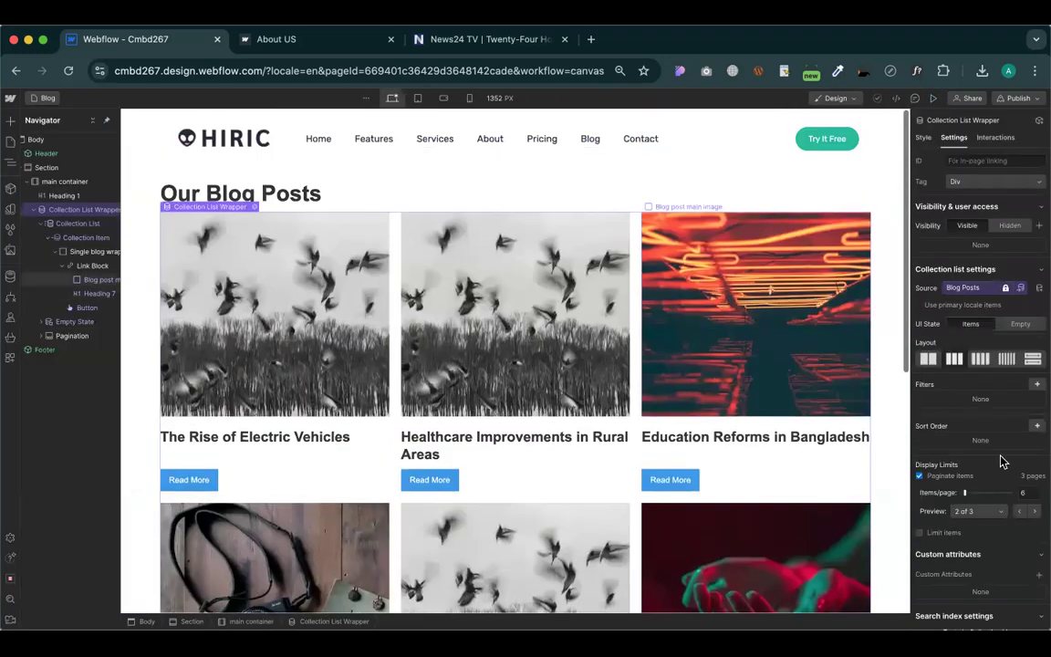
# Turn off pagination for the Collection List Wrapper and limit its items to 9, checking the posts down to the footer
pyautogui.click(920, 476)
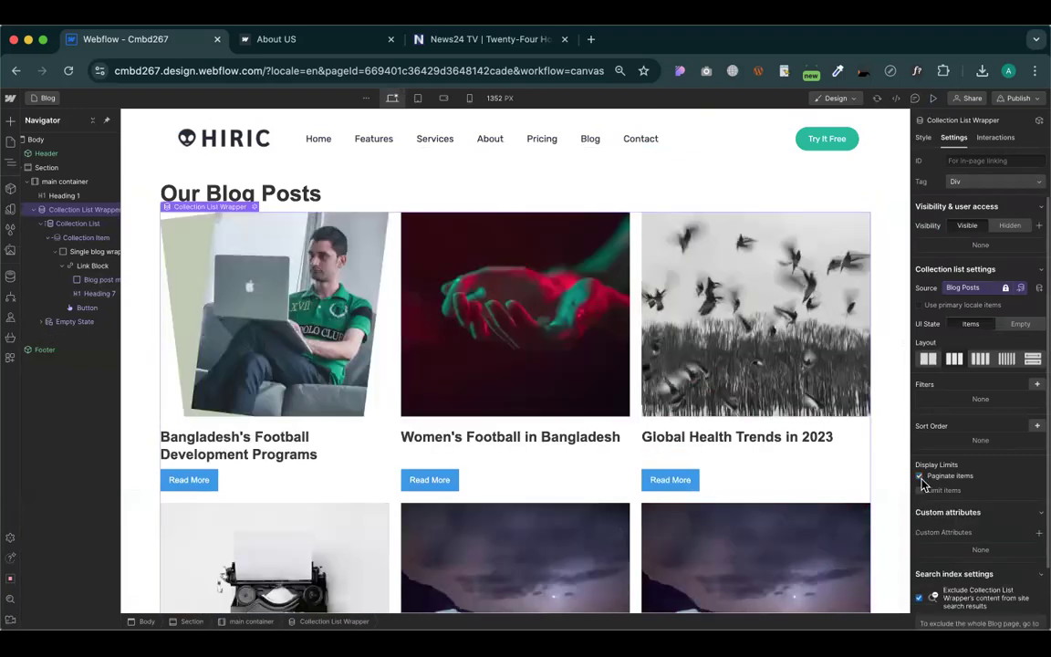
pyautogui.click(920, 490)
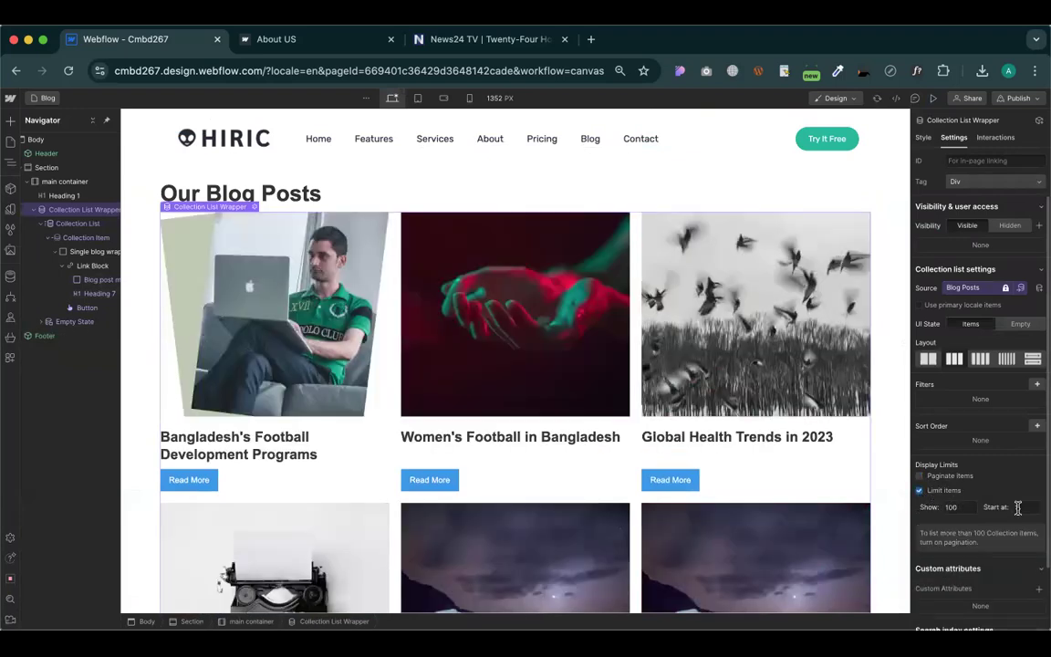
pyautogui.click(951, 506)
pyautogui.write('6')
pyautogui.press('Return')
pyautogui.write('9')
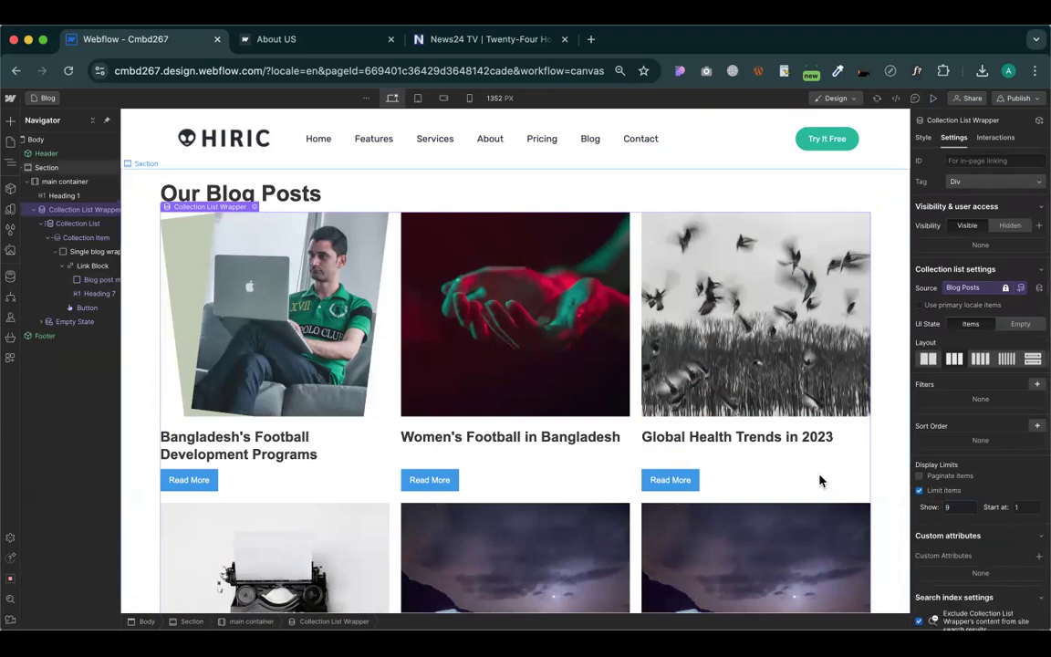
pyautogui.scroll(-1, 819, 481)
pyautogui.scroll(-10, 820, 481)
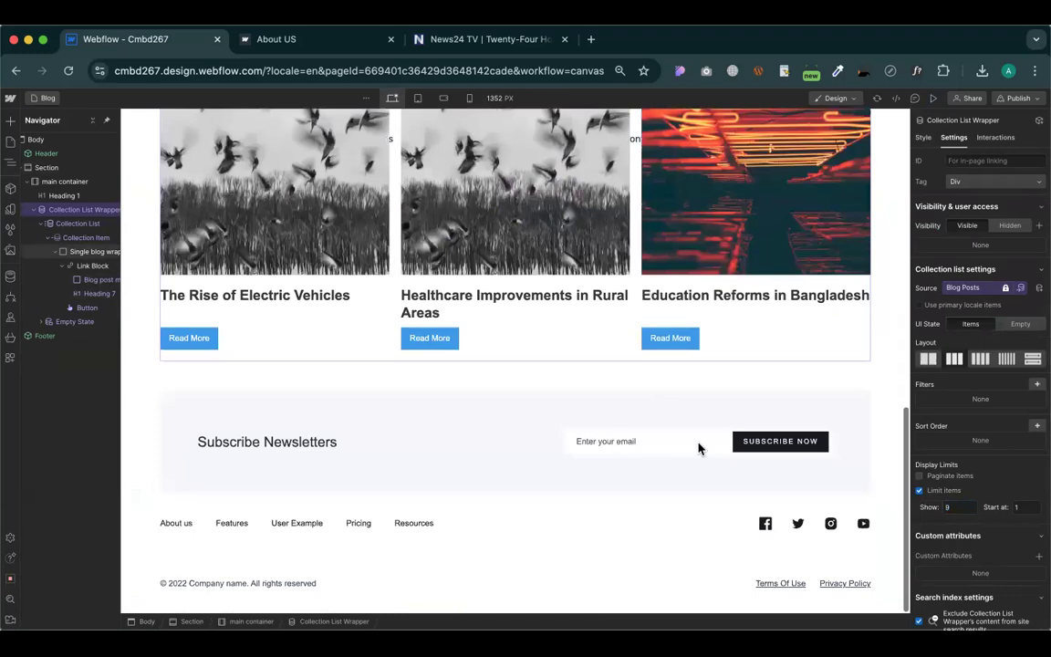
pyautogui.scroll(11, 657, 429)
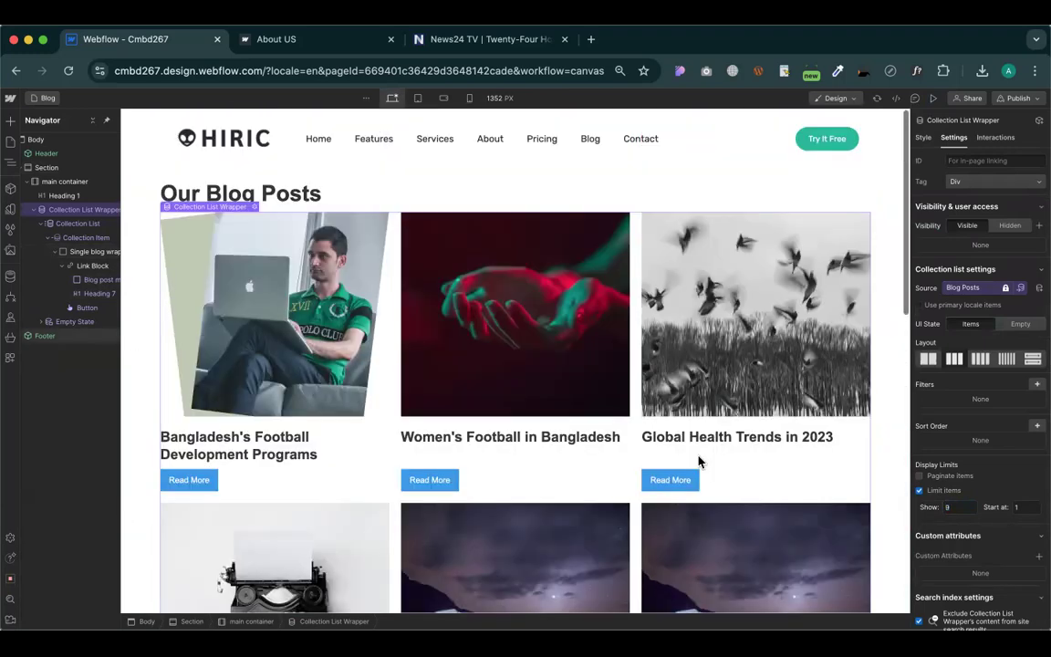
# Paginate the Collection List Wrapper again with 6 items per page and remove its item limit
pyautogui.click(919, 483)
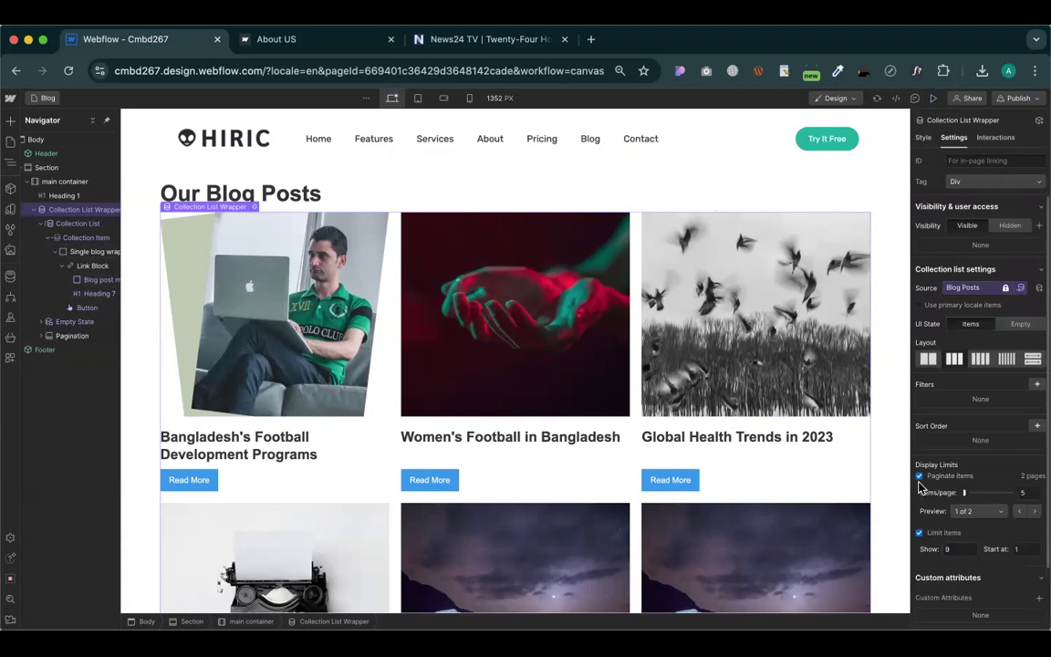
pyautogui.doubleClick(1029, 493)
pyautogui.write('6')
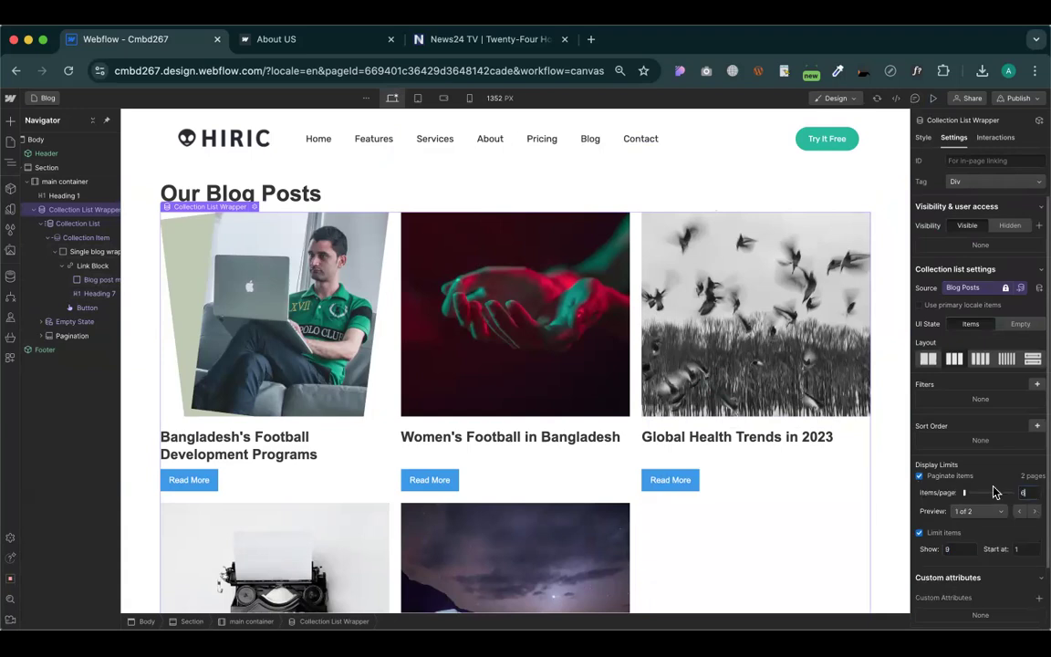
pyautogui.press('Return')
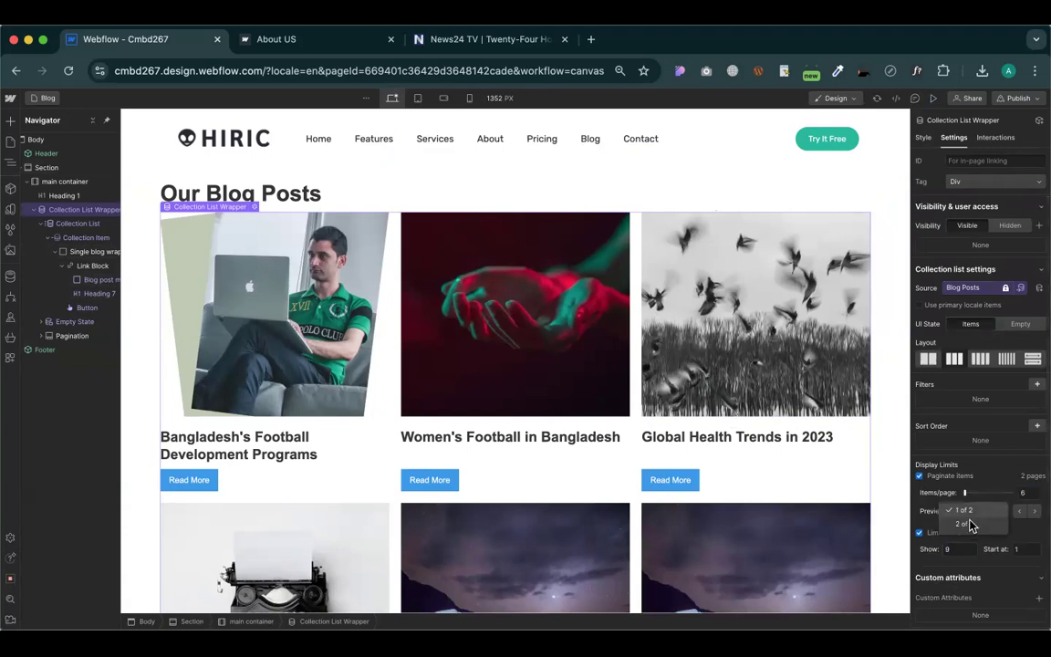
pyautogui.click(971, 514)
pyautogui.click(926, 505)
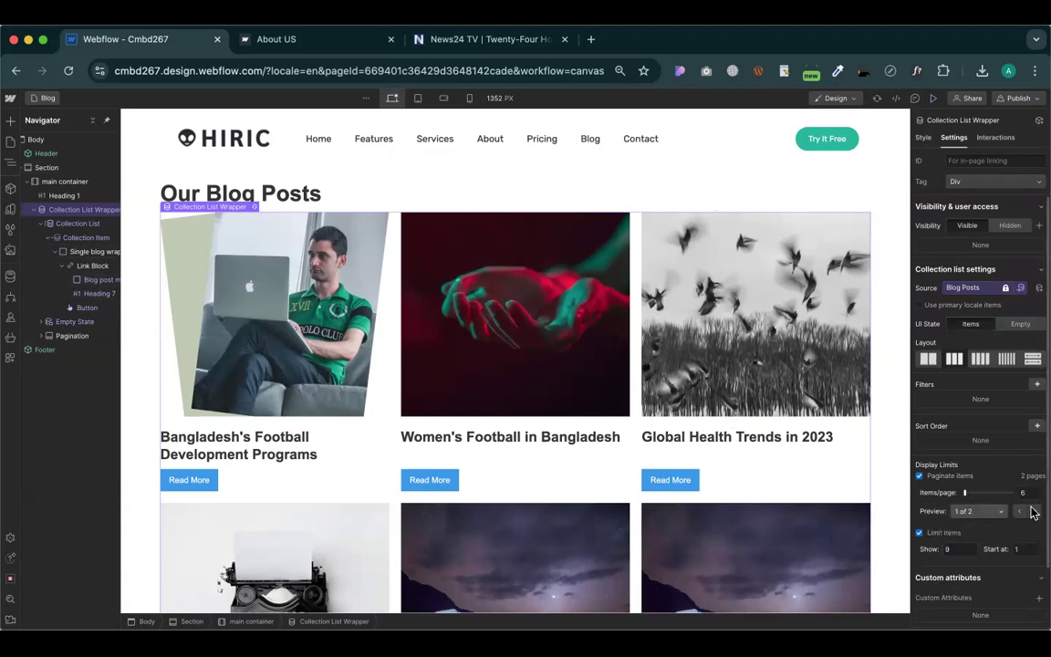
pyautogui.scroll(-5, 716, 442)
pyautogui.click(919, 533)
pyautogui.scroll(5, 746, 419)
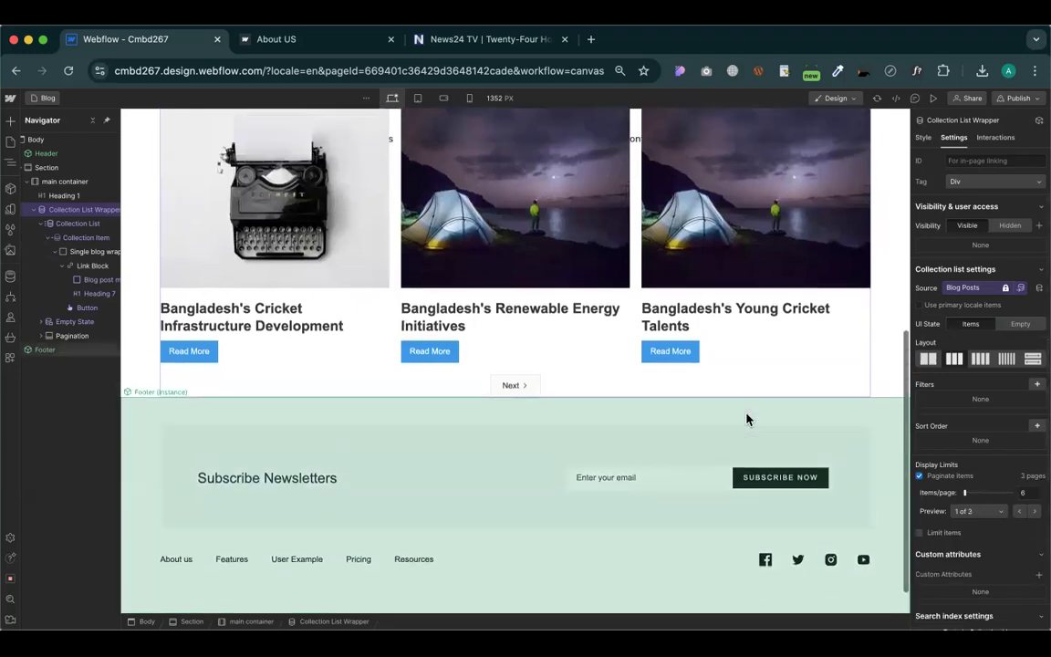
pyautogui.scroll(-1, 747, 419)
pyautogui.scroll(-5, 747, 419)
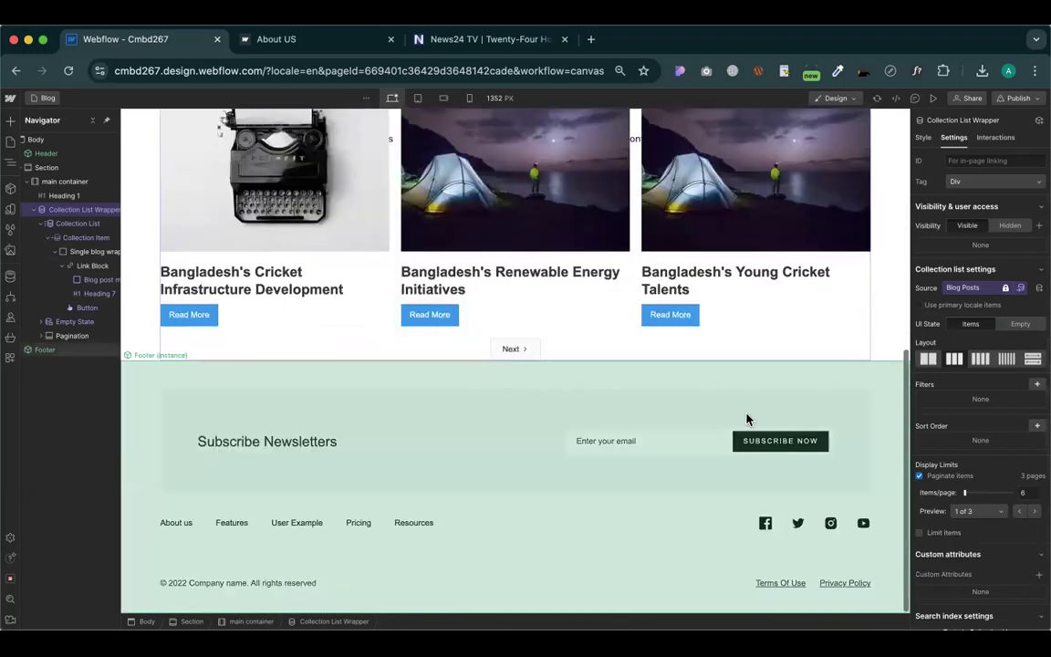
pyautogui.scroll(6, 799, 210)
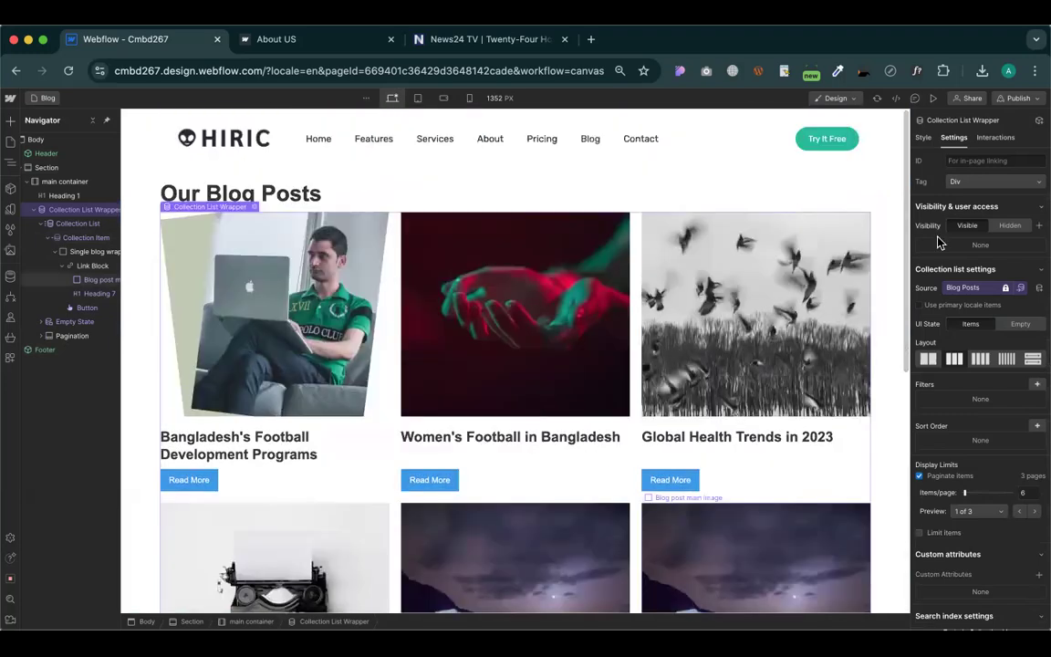
# Publish the site and dismiss the publishing progress display
pyautogui.click(1026, 101)
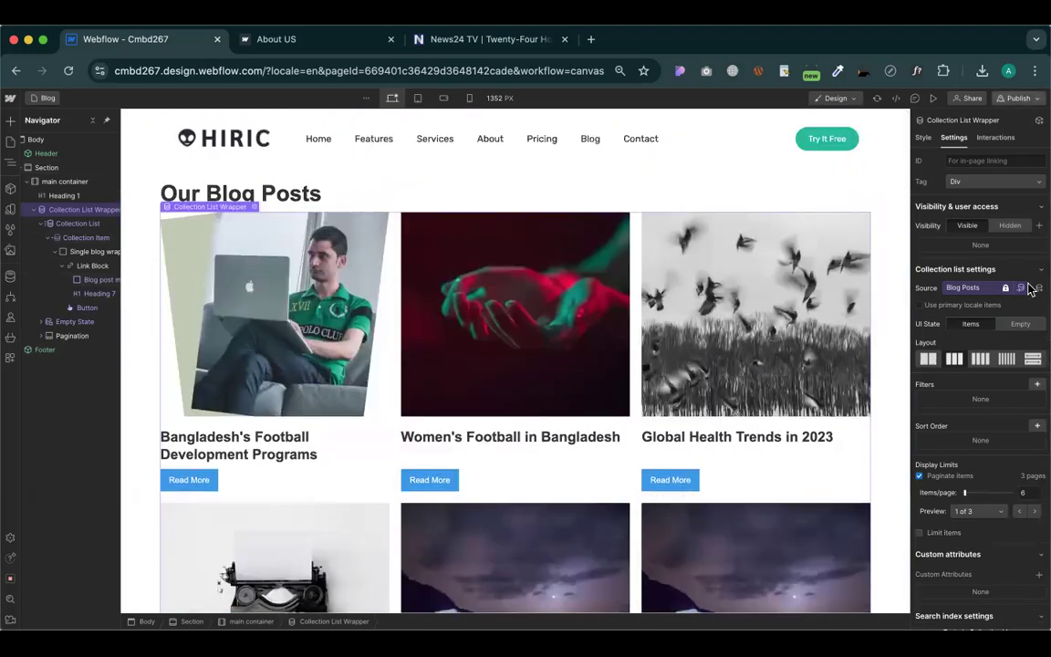
pyautogui.click(985, 285)
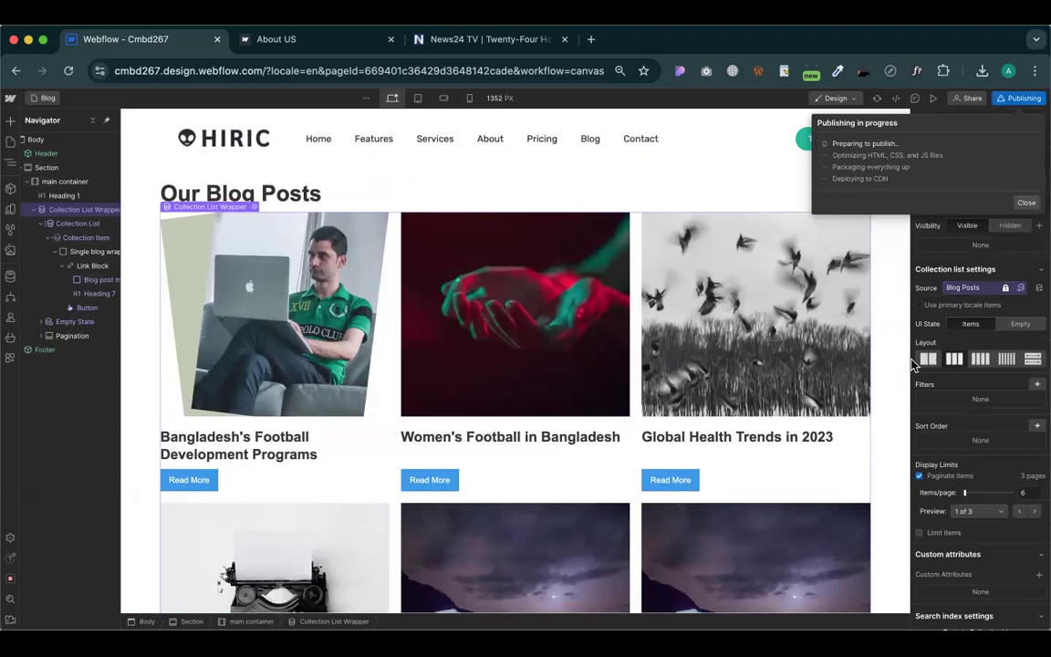
pyautogui.click(897, 411)
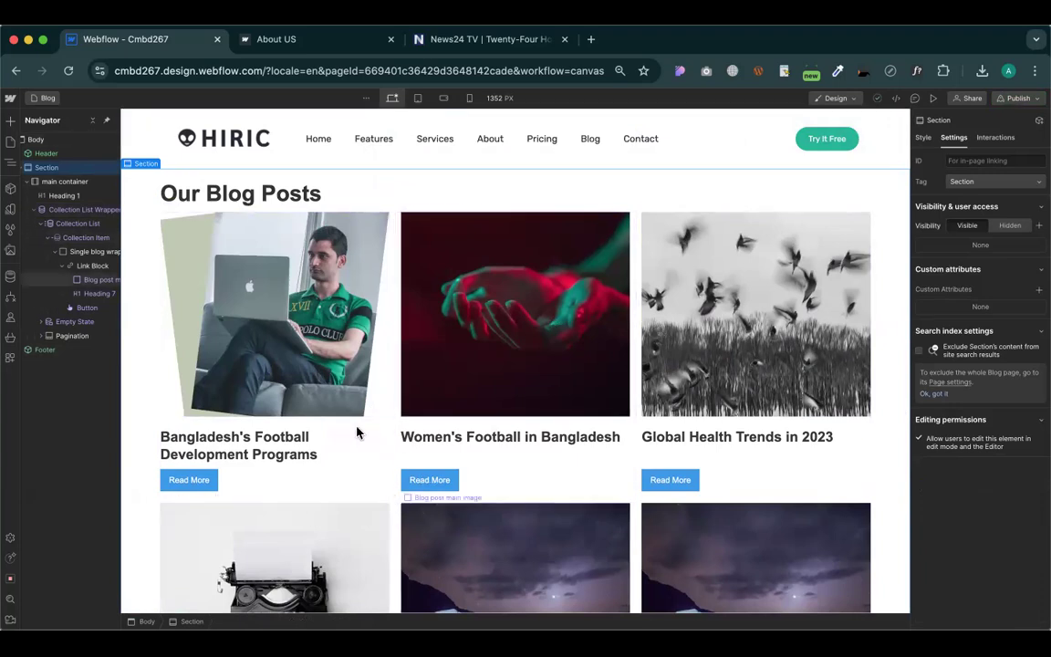
# Start a new item in the Blog Posts CMS collection and title it "Demo post"
pyautogui.click(10, 277)
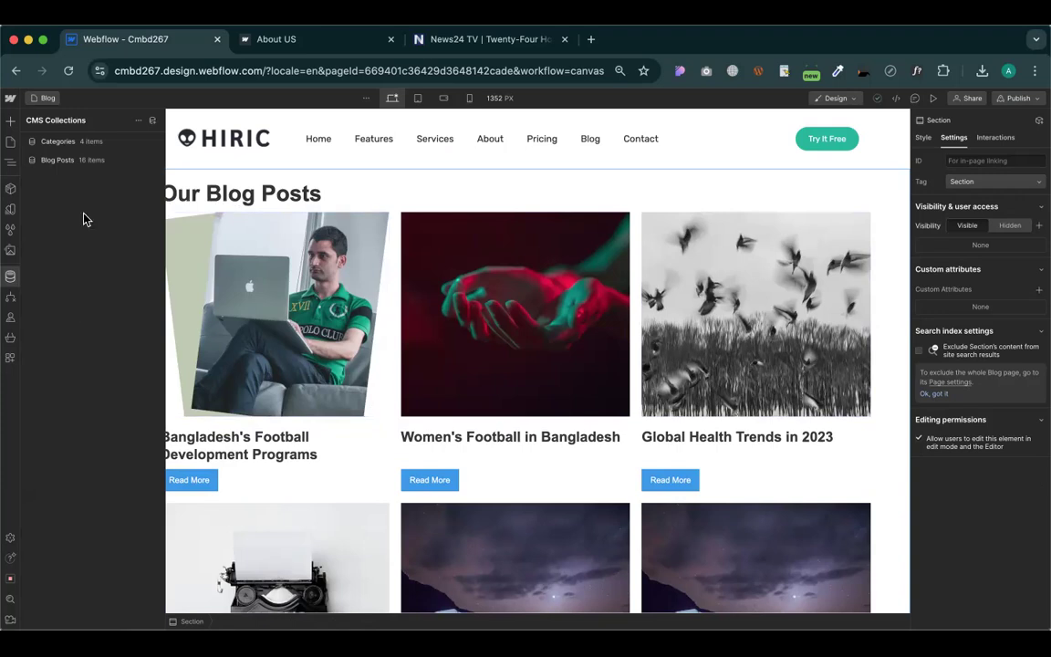
pyautogui.click(84, 160)
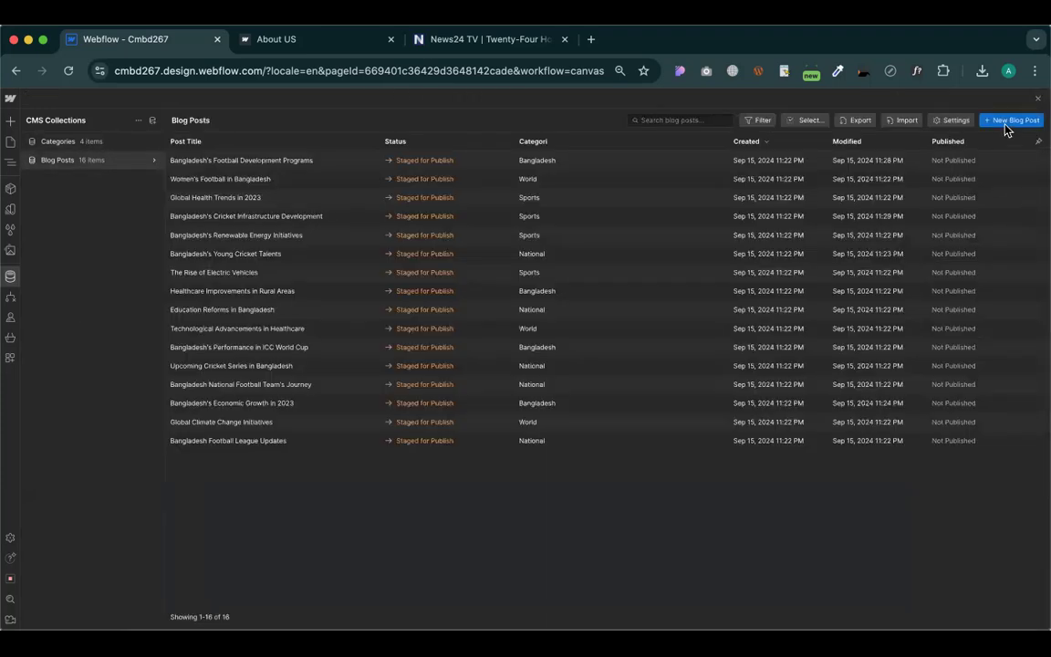
pyautogui.click(291, 194)
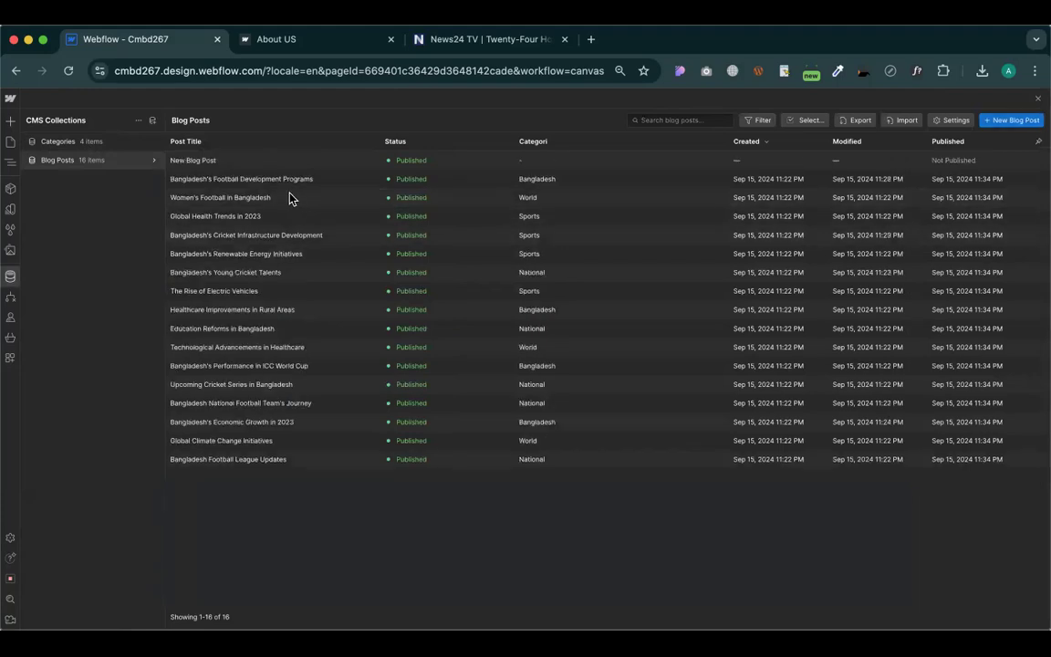
pyautogui.click(342, 184)
pyautogui.write('Demo post')
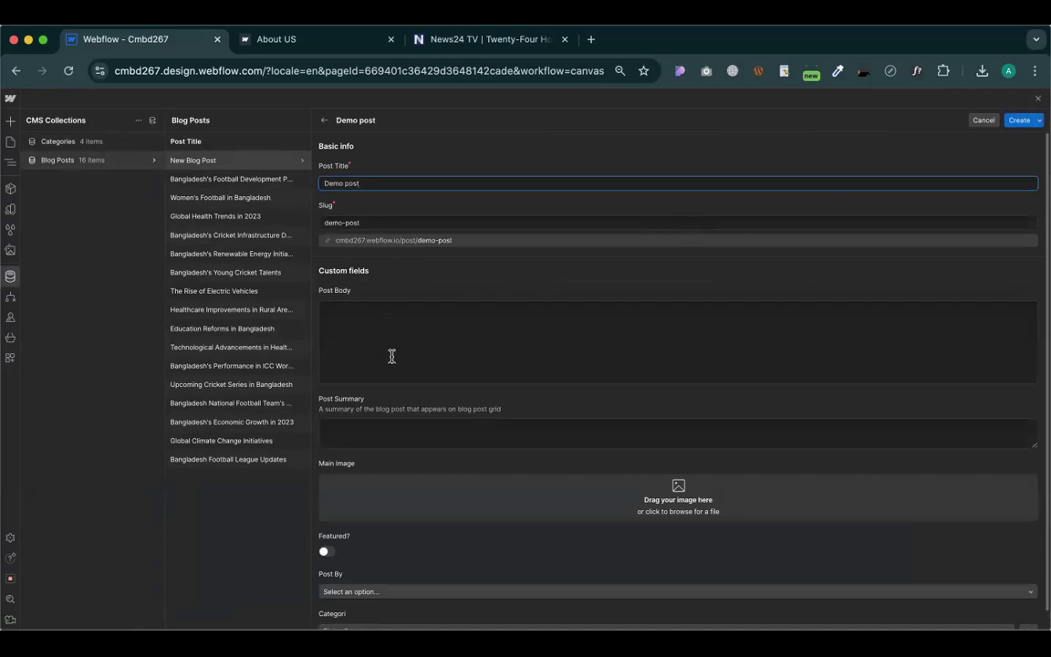
# Fill the post body with the text "kichu ekta" repeated on eight lines
pyautogui.click(391, 356)
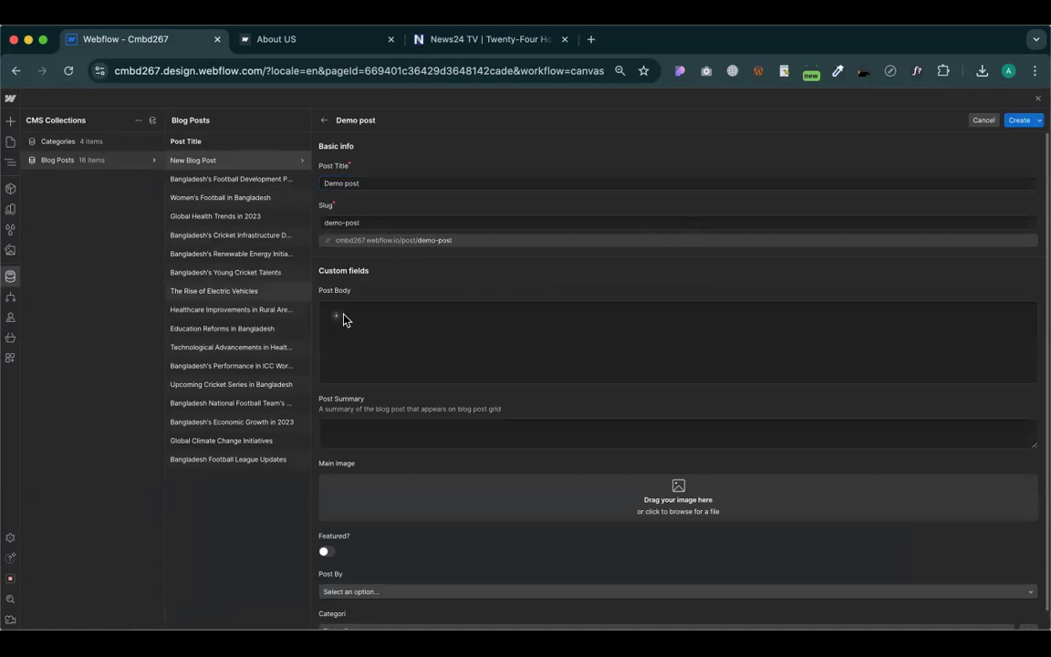
pyautogui.write('kid')
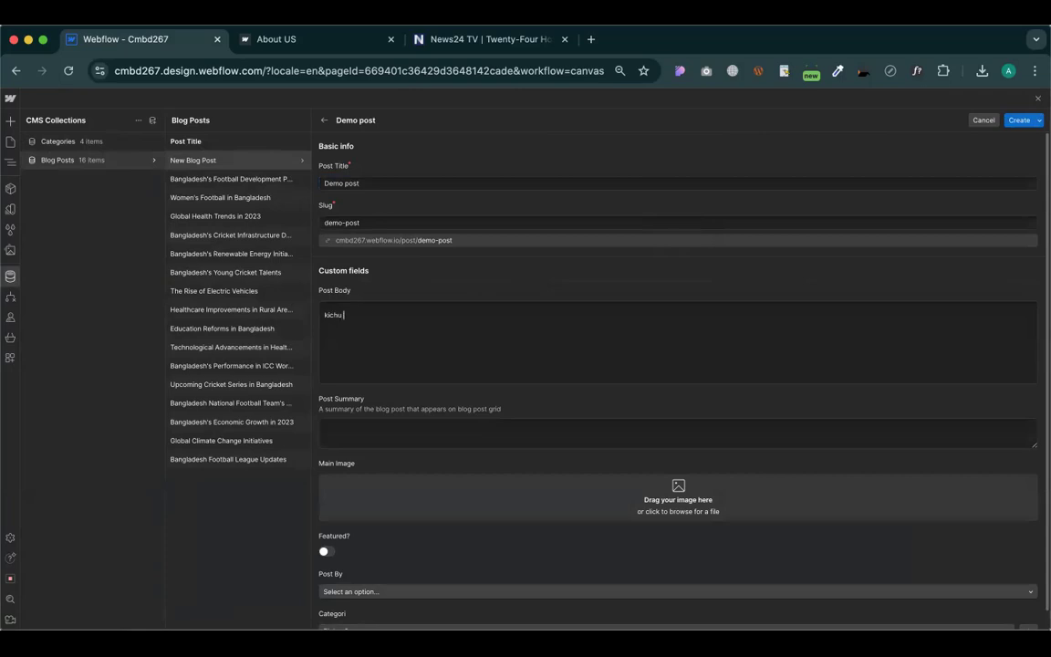
pyautogui.press('super+a')
pyautogui.press('Right')
pyautogui.press('super+a')
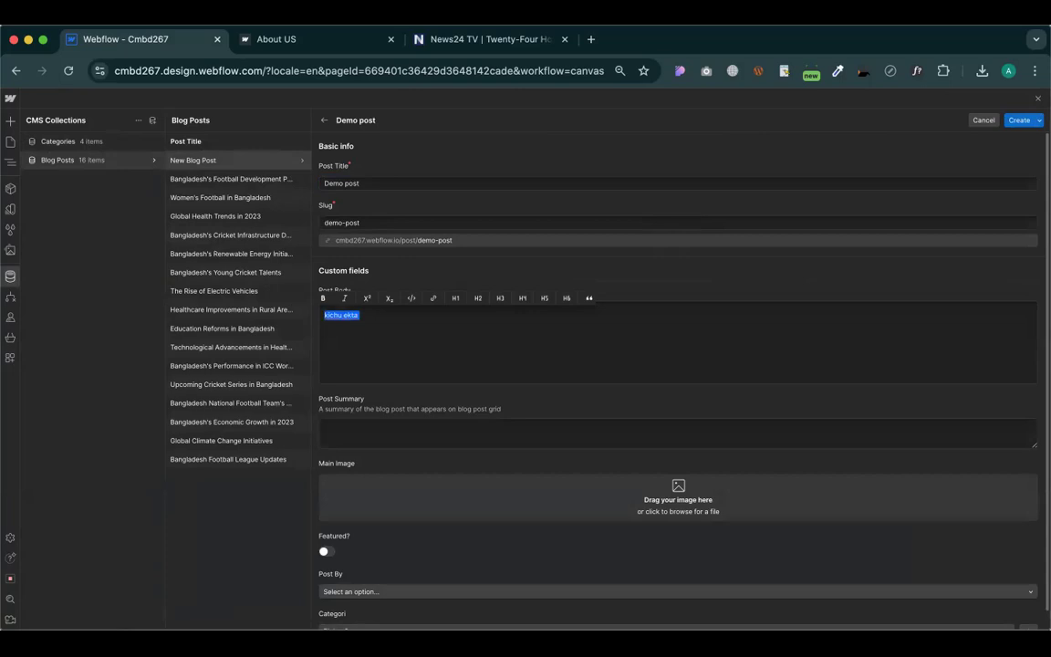
pyautogui.press('super+v')
pyautogui.press('super+v')
pyautogui.press('super+v')
pyautogui.press('super+v')
pyautogui.press('super+v')
pyautogui.press('super+v')
pyautogui.press('super+v')
pyautogui.press('super+v')
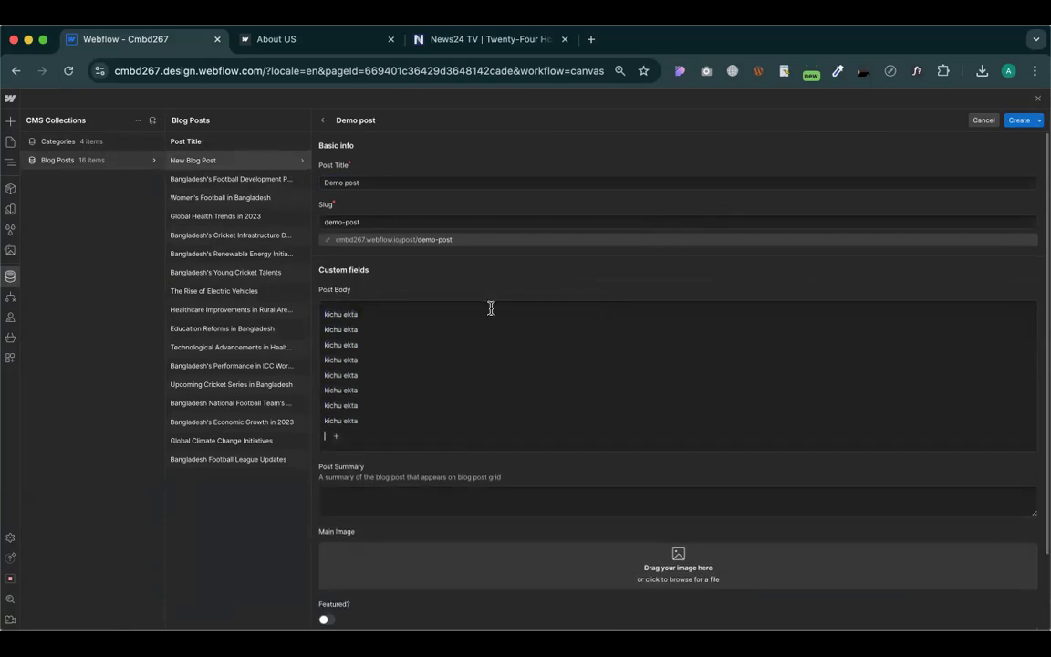
pyautogui.scroll(-2, 491, 308)
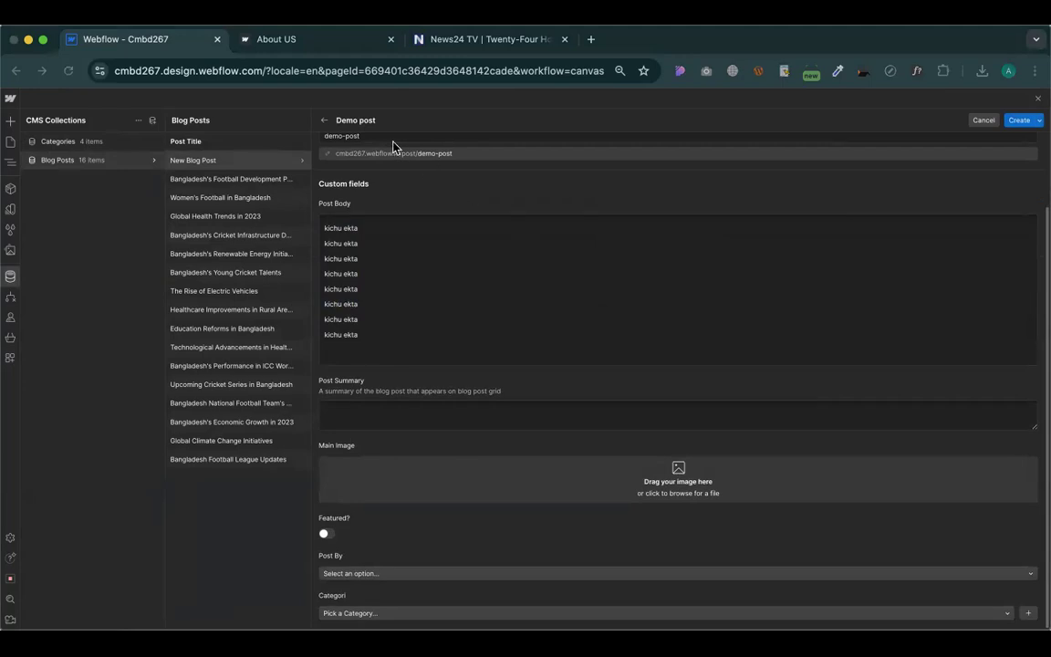
pyautogui.click(752, 313)
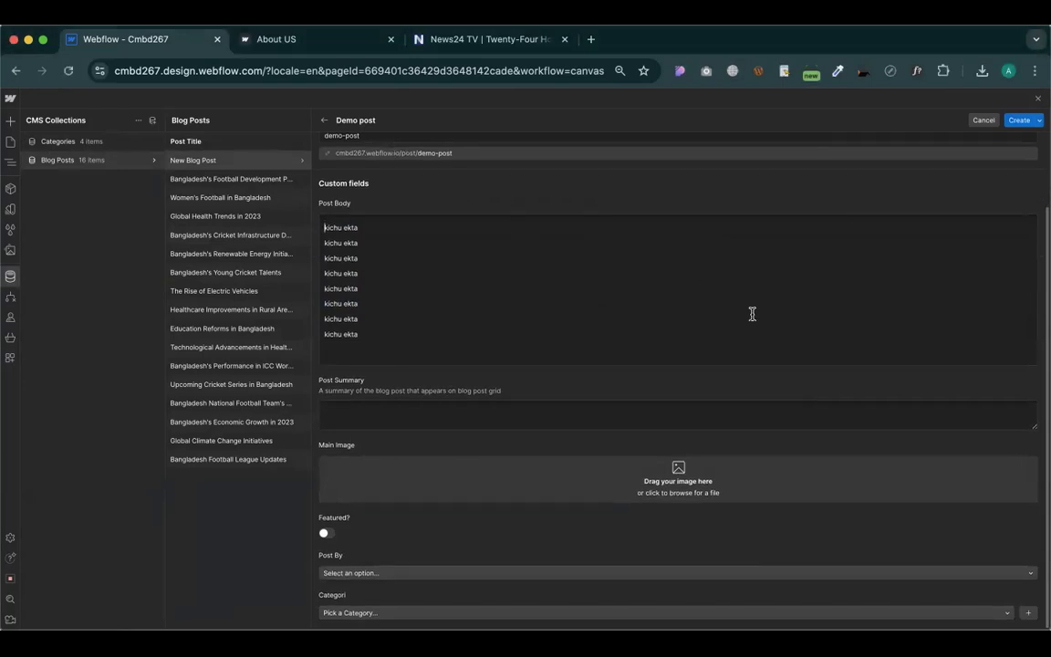
pyautogui.scroll(-1, 416, 517)
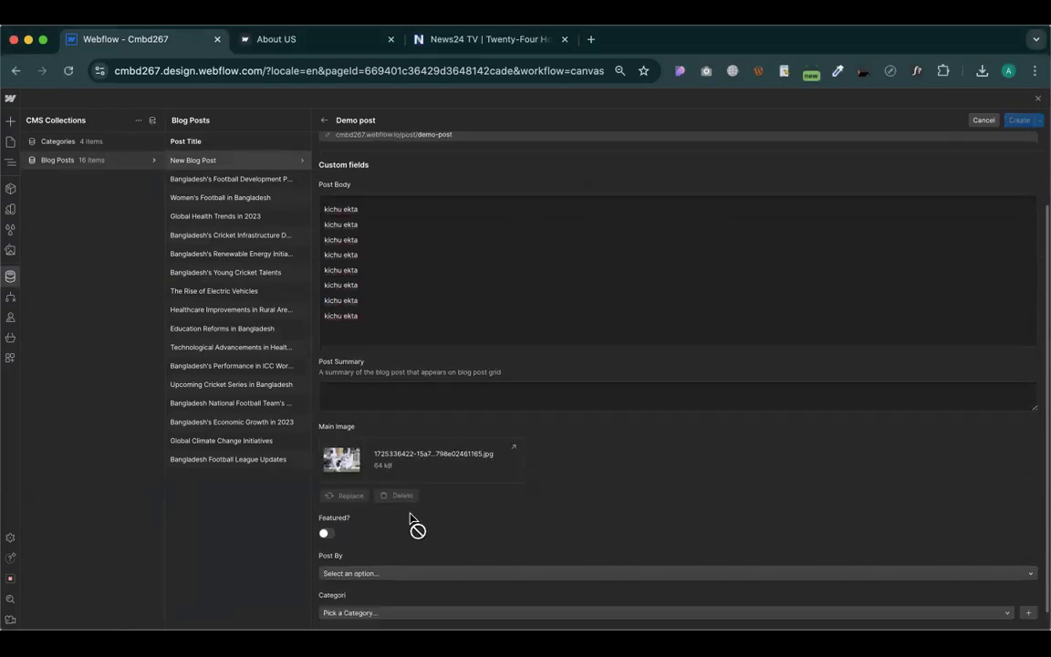
# Select the post's author and the National category, and create the blog post
pyautogui.click(365, 584)
pyautogui.click(359, 617)
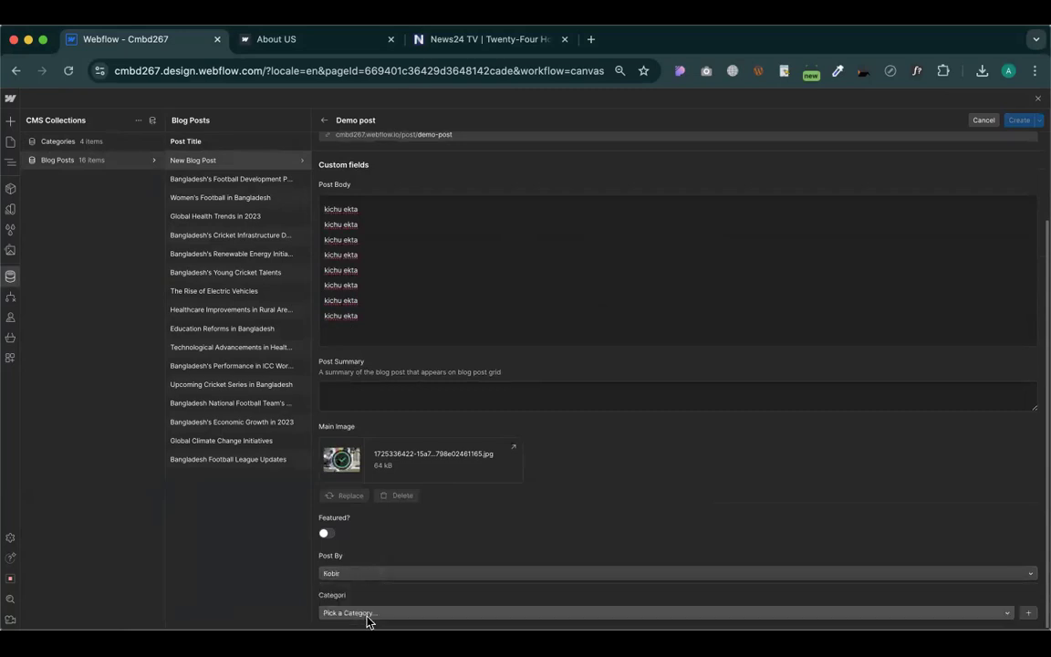
pyautogui.click(370, 613)
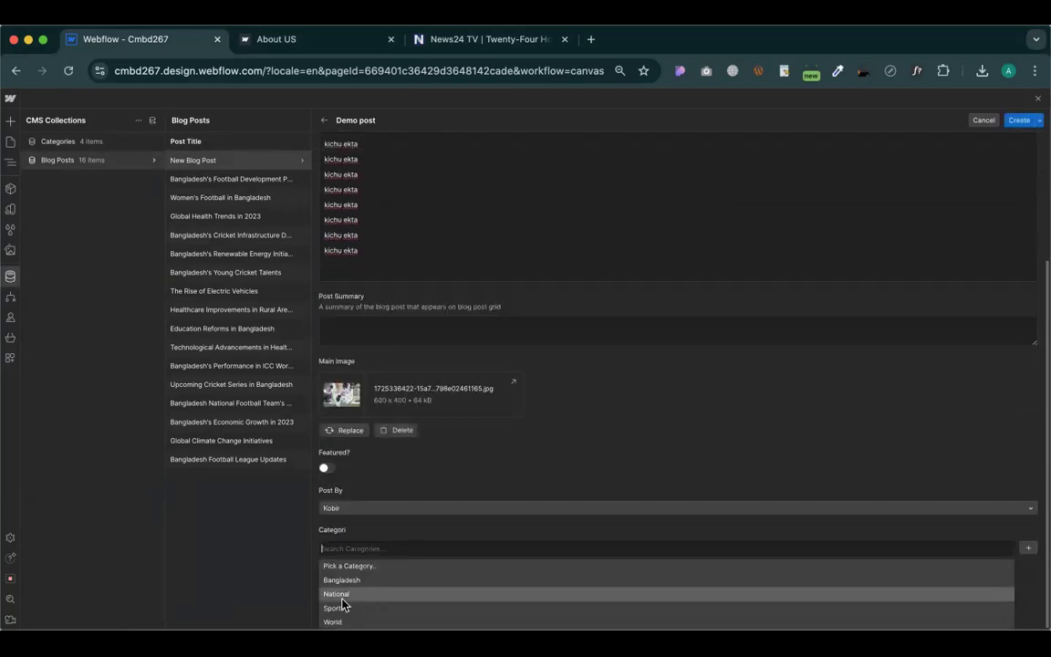
pyautogui.click(336, 595)
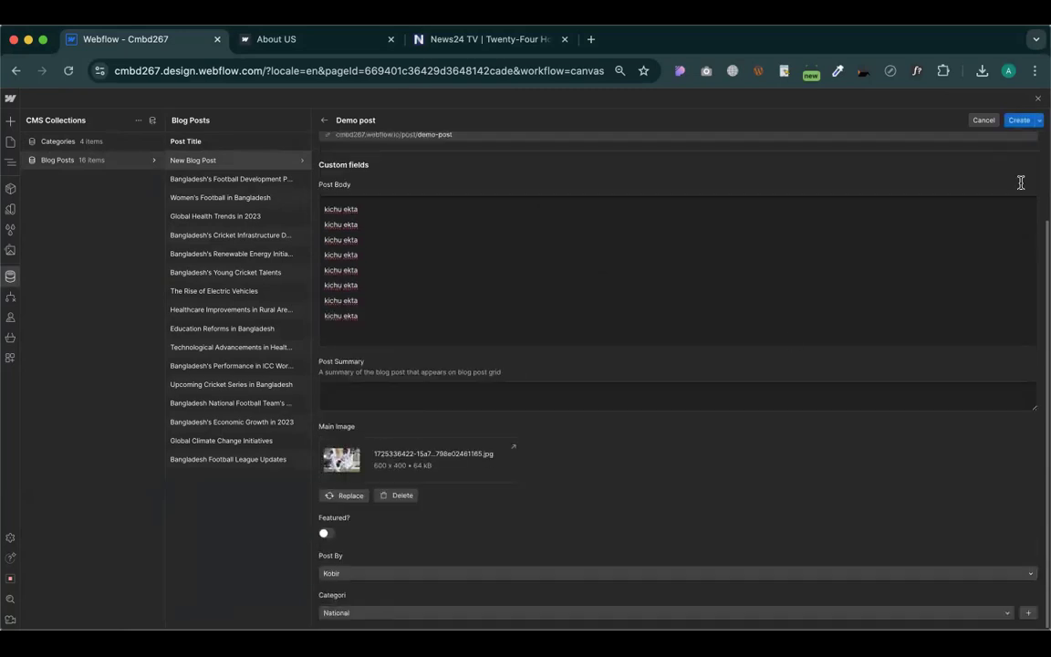
pyautogui.click(1019, 120)
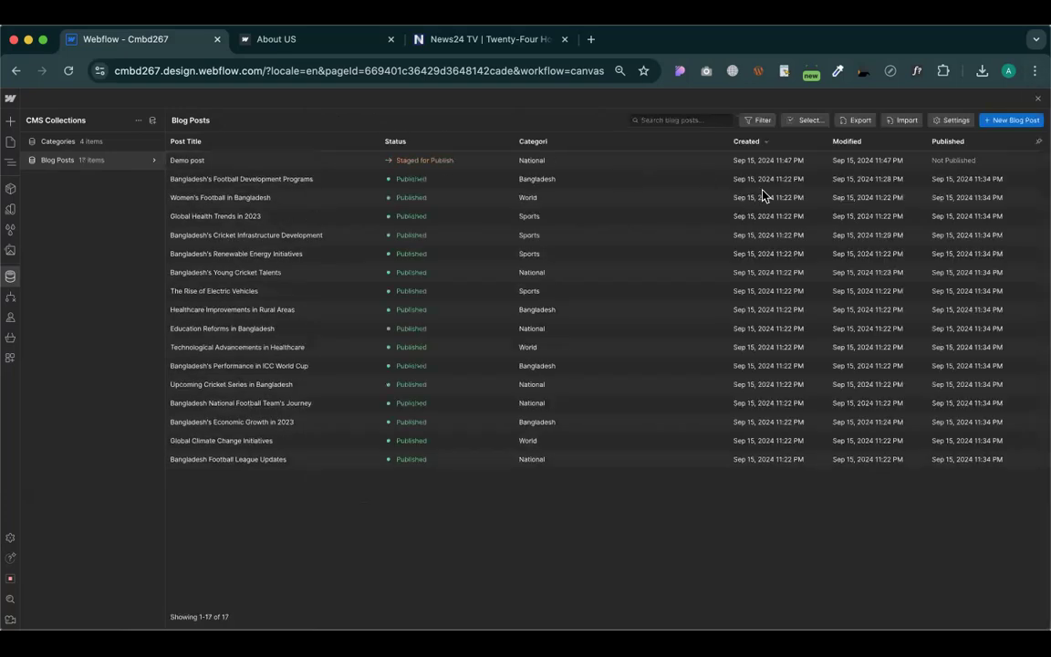
# Close the Blog Posts collection and check how the demo post appears in the Blog page's post grid
pyautogui.click(1038, 100)
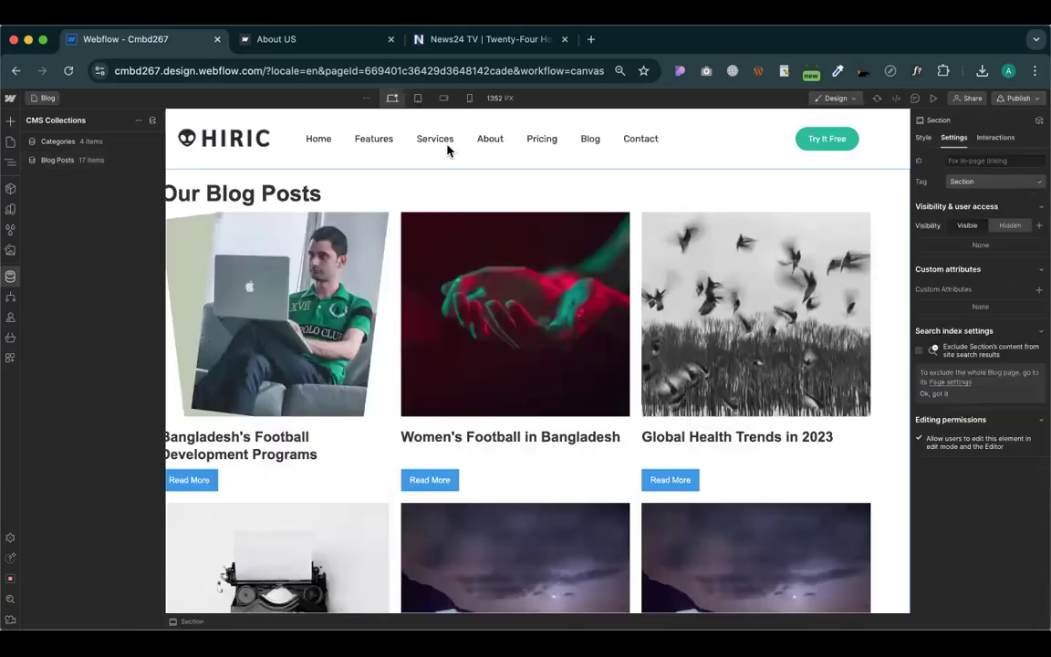
pyautogui.scroll(-2, 294, 469)
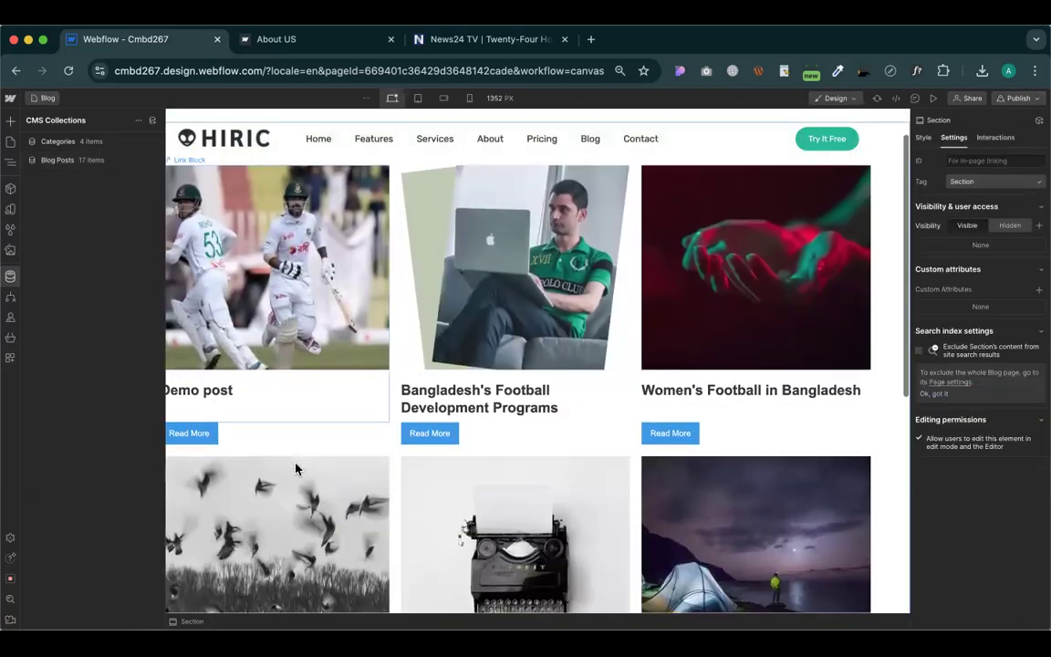
pyautogui.scroll(1, 378, 437)
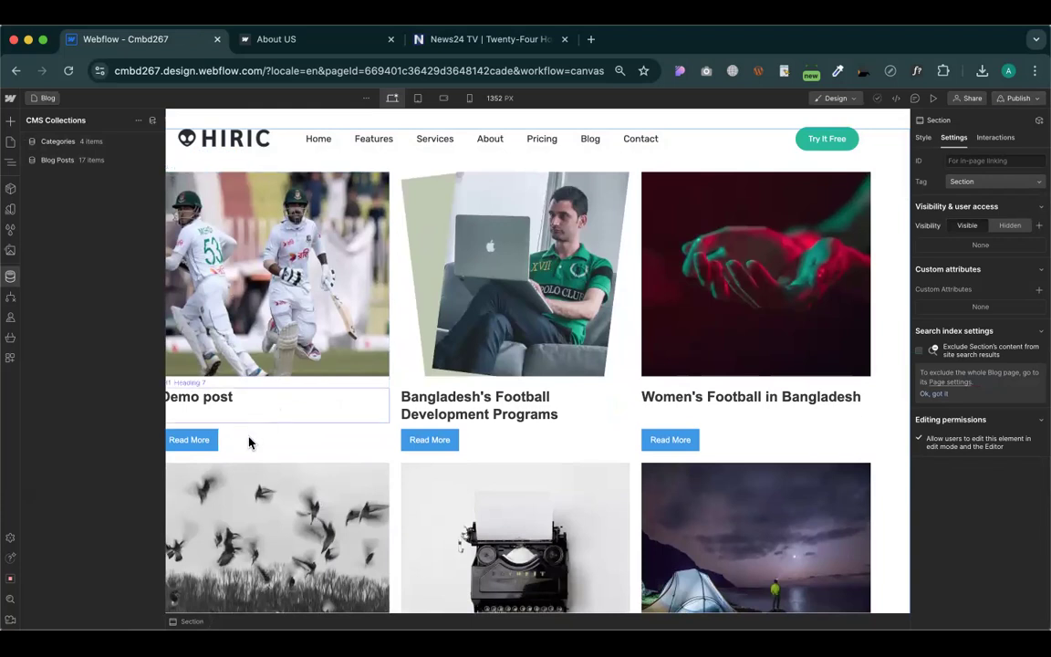
# Preview the Blog page, follow the Read More link of "Bangladesh's Football Development Programs", and return to editing the Blog page
pyautogui.click(935, 99)
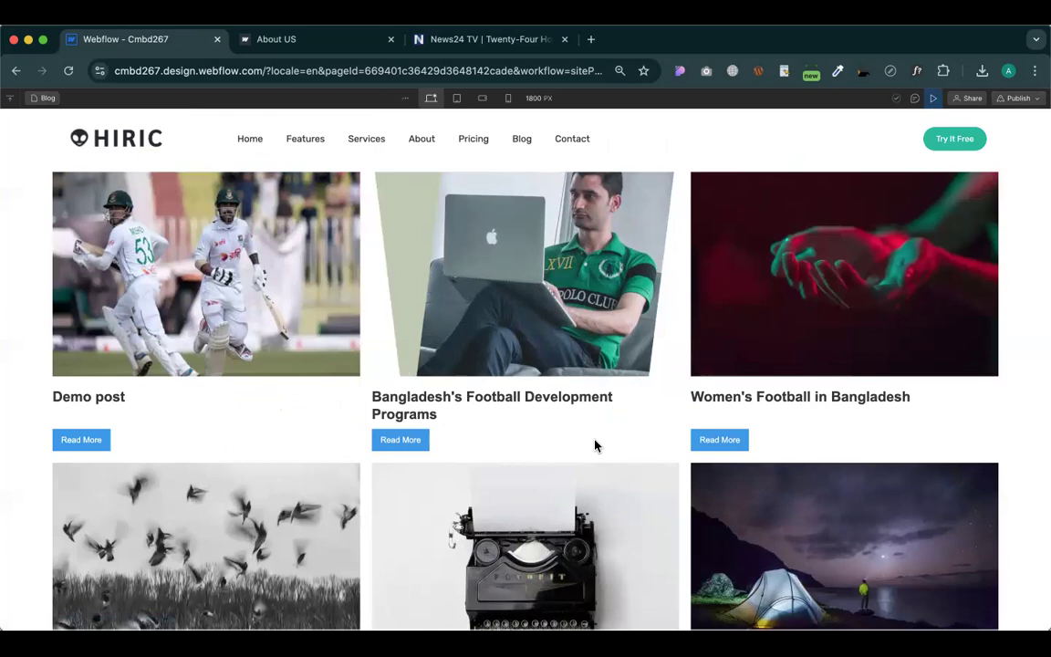
pyautogui.click(400, 446)
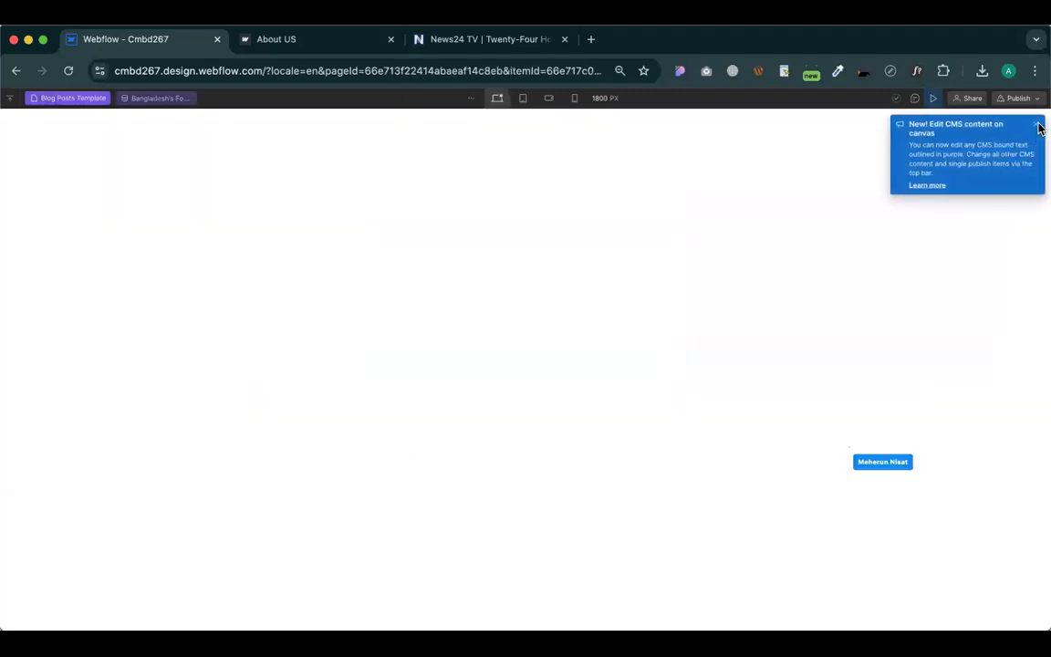
pyautogui.click(1035, 124)
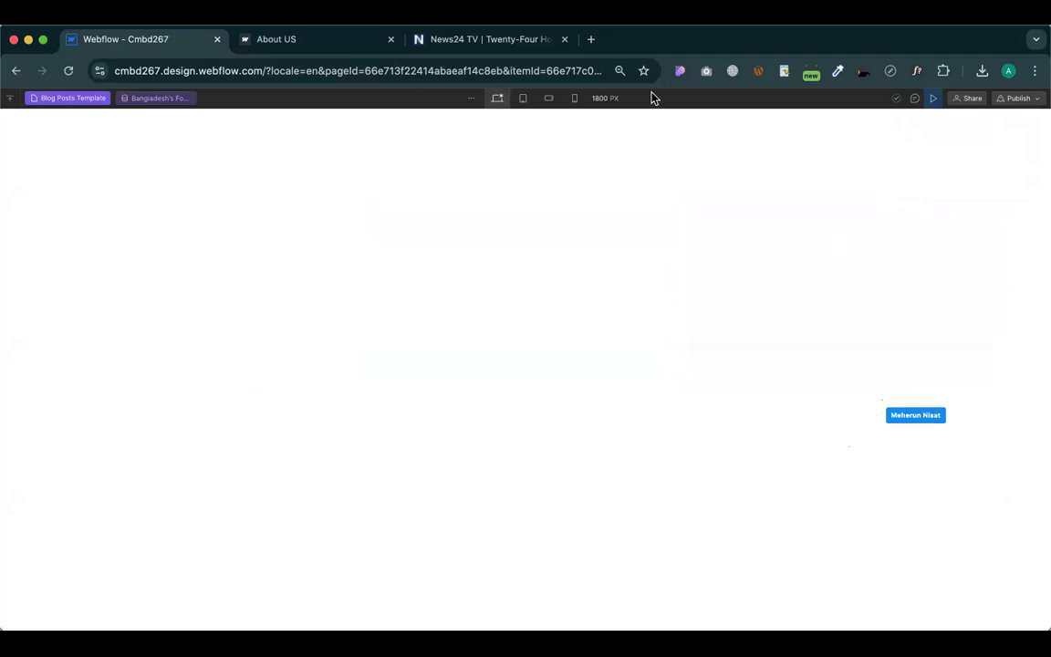
pyautogui.click(930, 101)
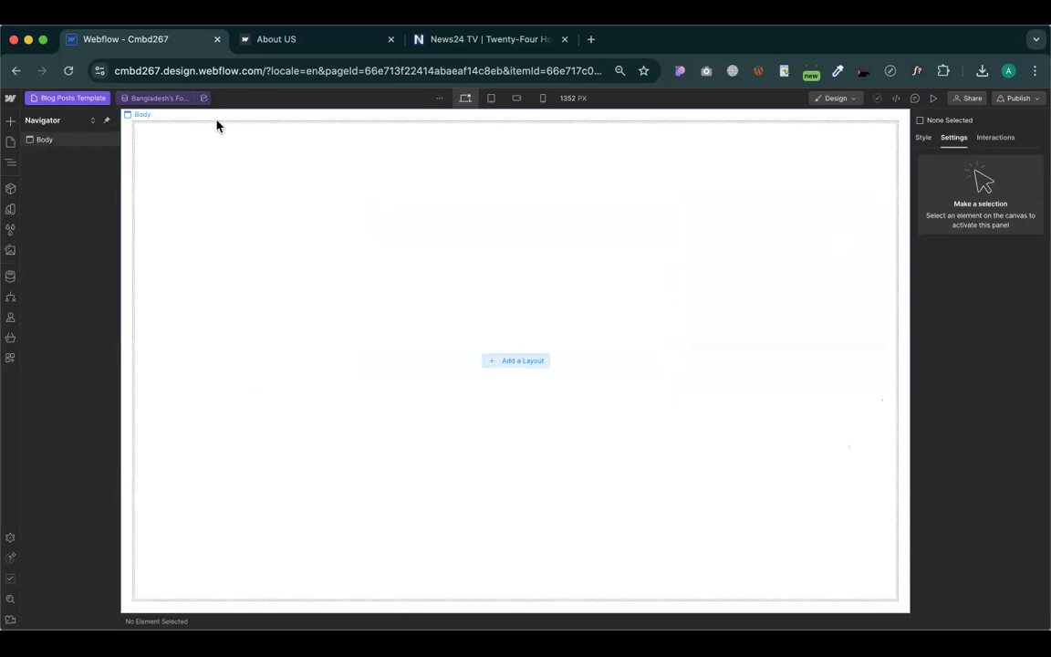
pyautogui.click(78, 98)
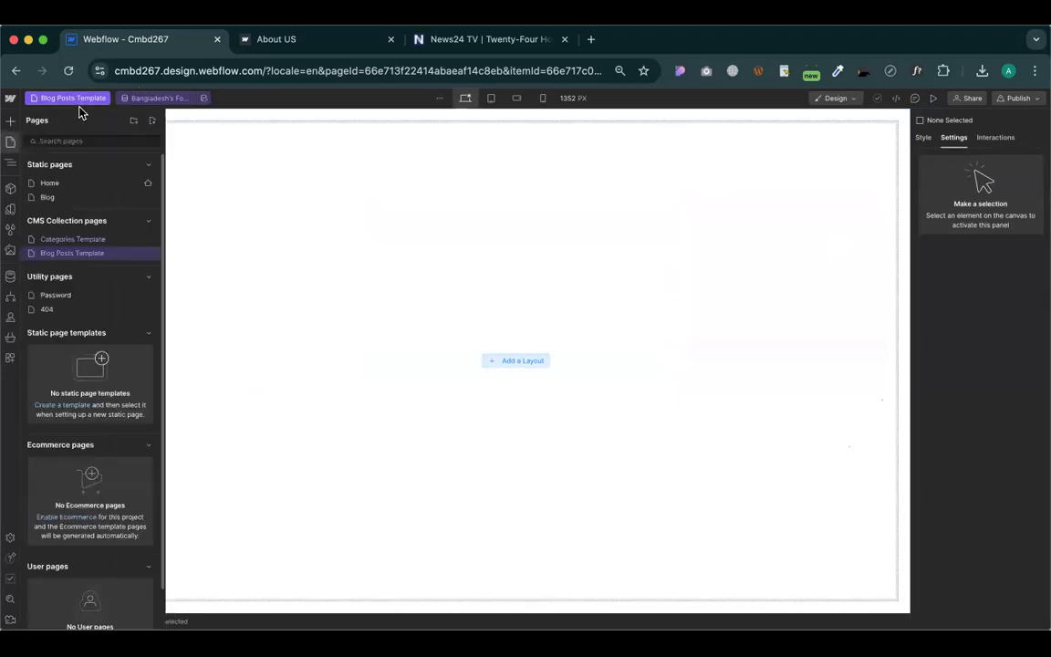
pyautogui.click(52, 199)
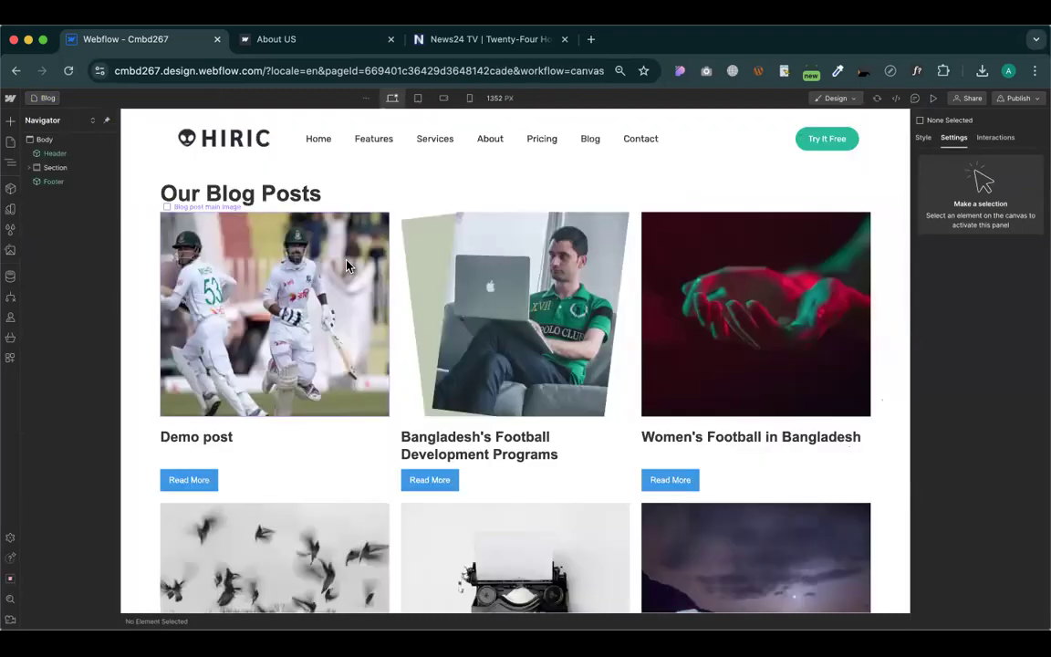
# Publish the site to cmbd267.webflow.io and check the publish status of the Blog Posts collection items
pyautogui.click(1031, 99)
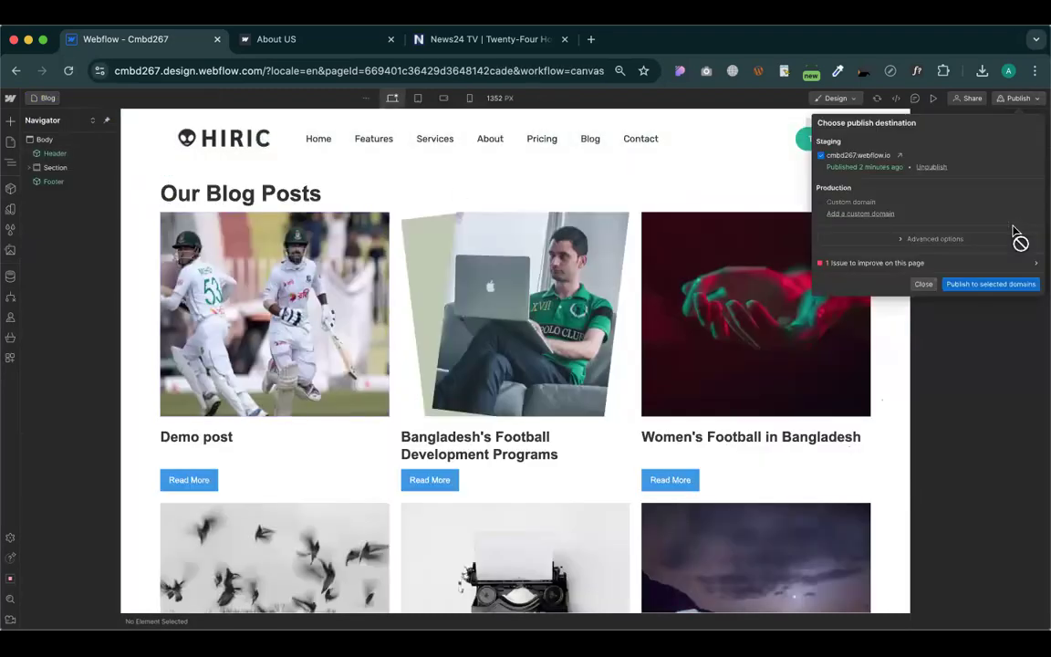
pyautogui.click(989, 284)
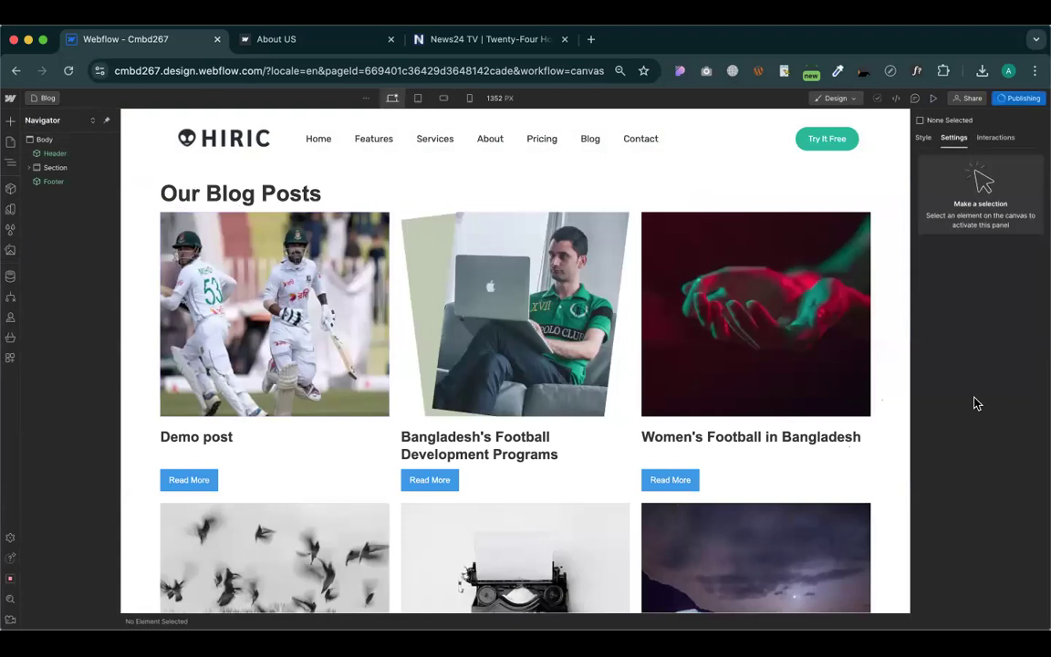
pyautogui.click(8, 276)
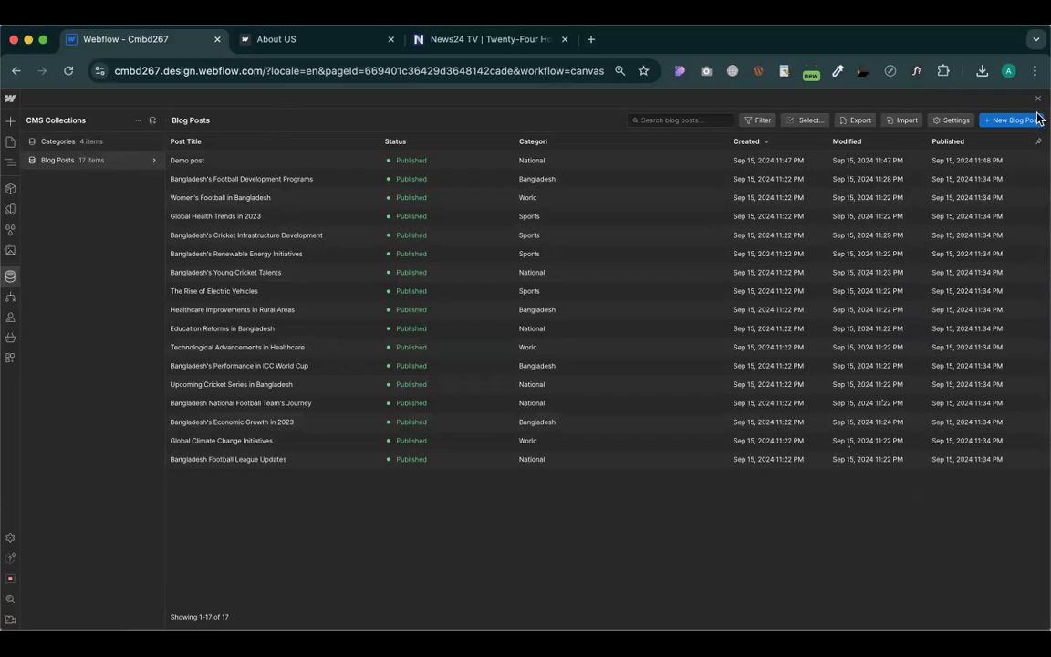
pyautogui.press('Escape')
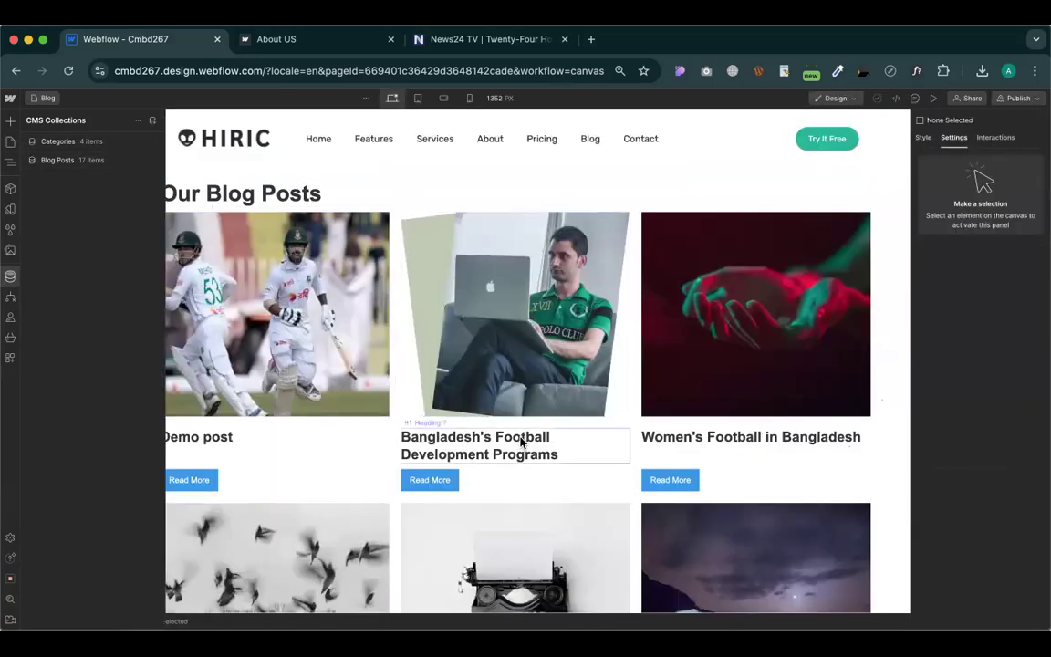
# Look through the Blog page from the post grid down to the pagination and footer
pyautogui.scroll(-10, 520, 443)
pyautogui.scroll(10, 521, 441)
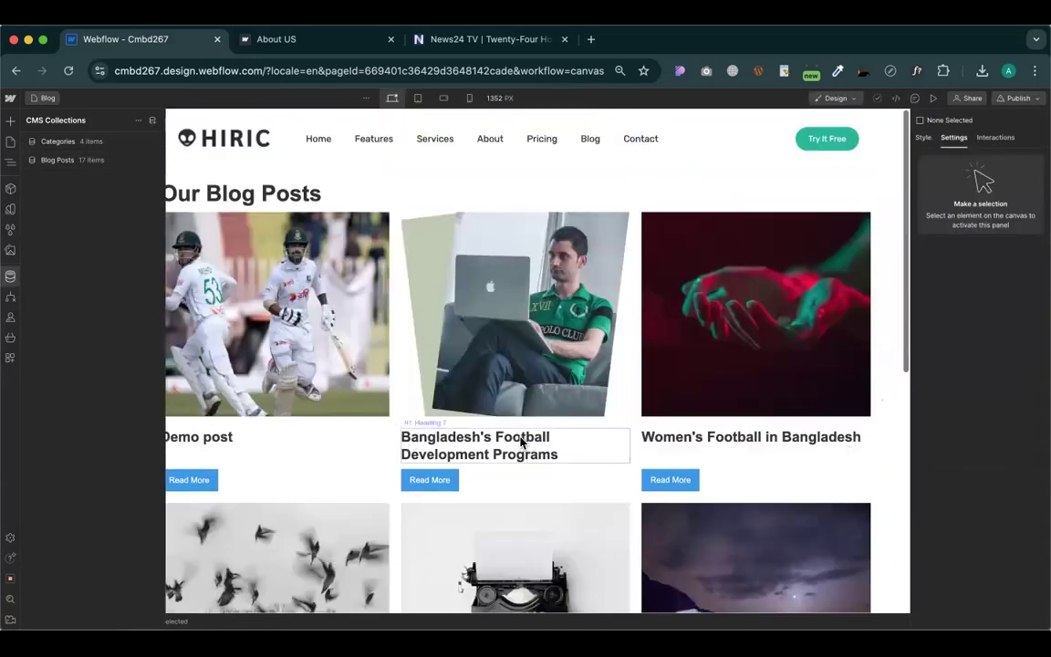
pyautogui.scroll(-5, 532, 374)
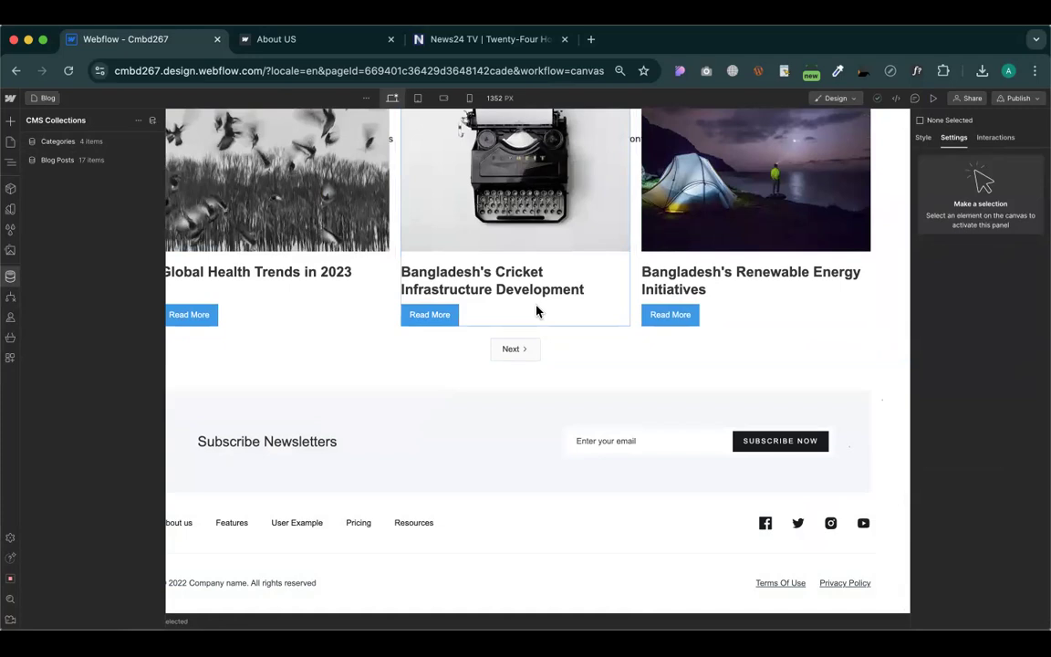
pyautogui.scroll(5, 538, 309)
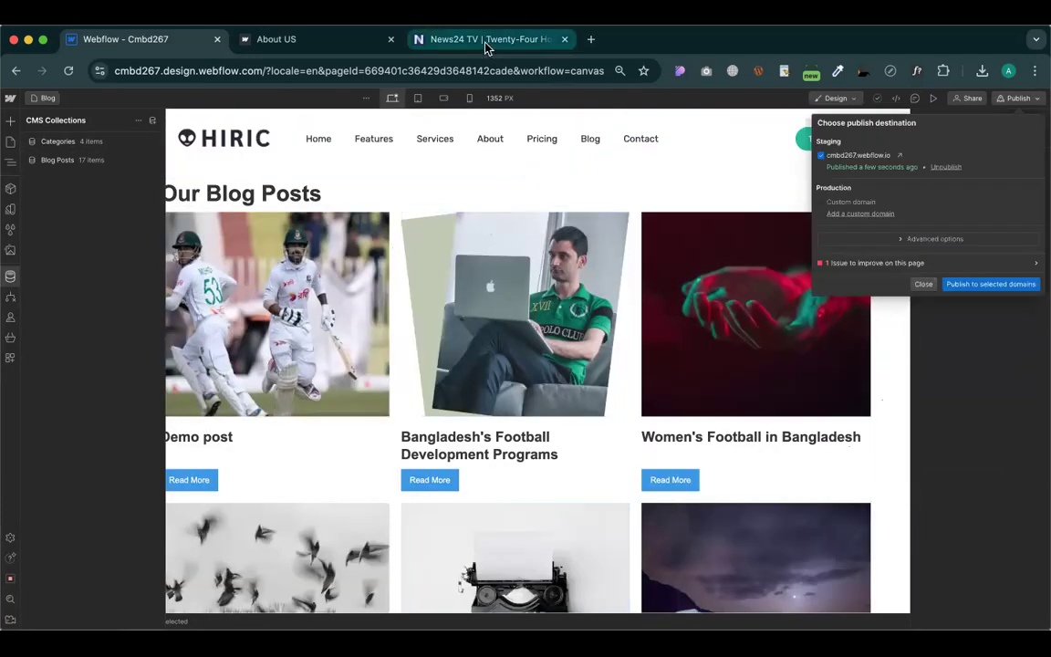
# Publish the site again to the staging domain cmbd267.webflow.io and reopen the publish destinations
pyautogui.click(486, 42)
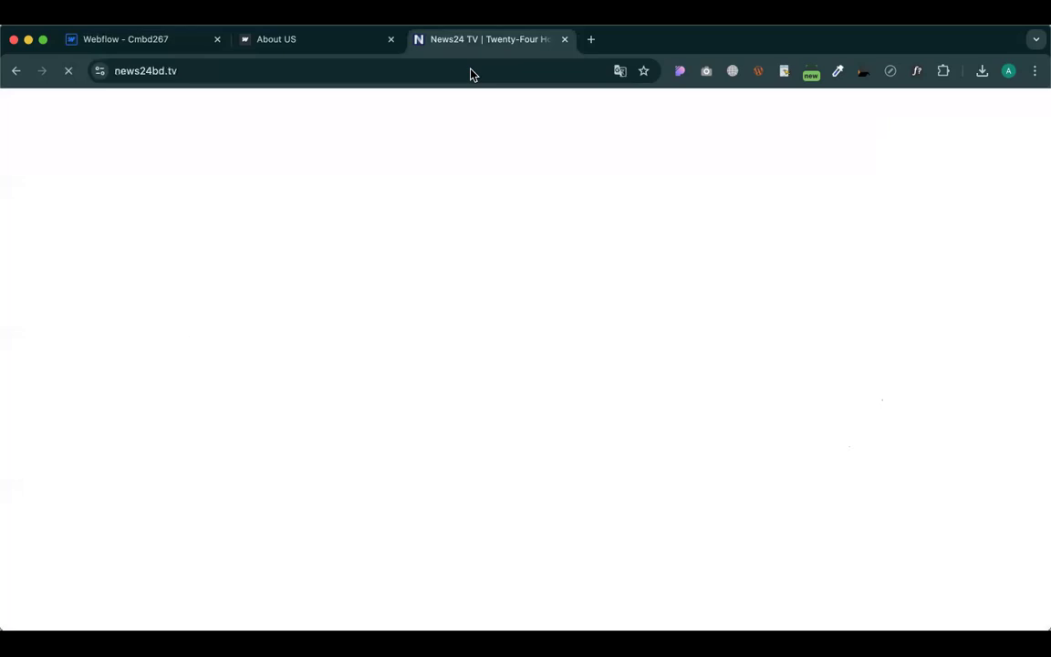
pyautogui.click(142, 37)
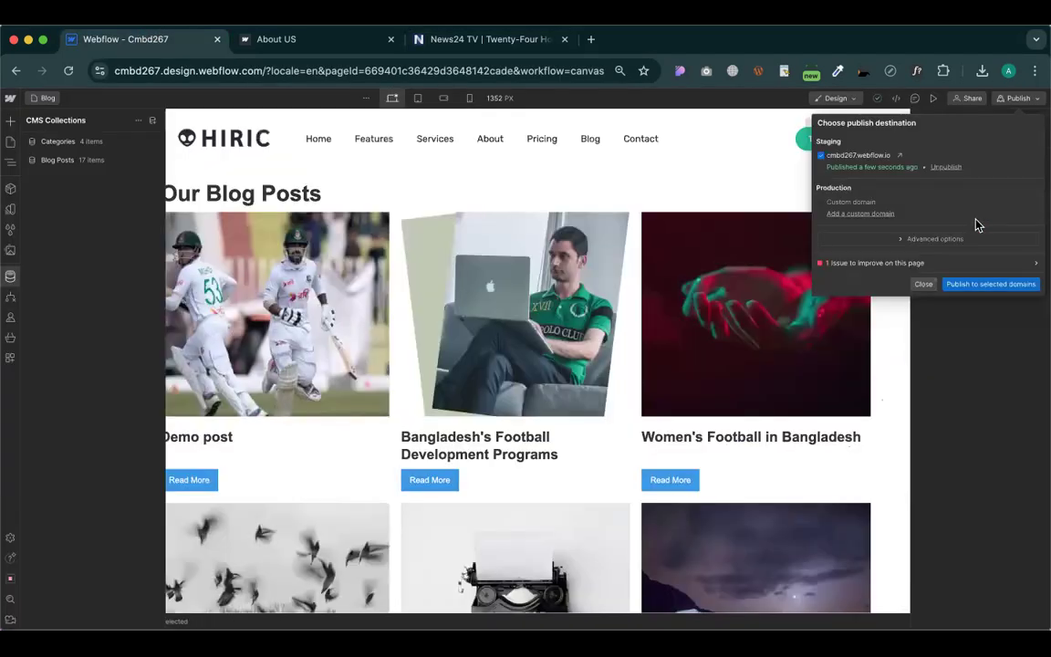
pyautogui.click(975, 287)
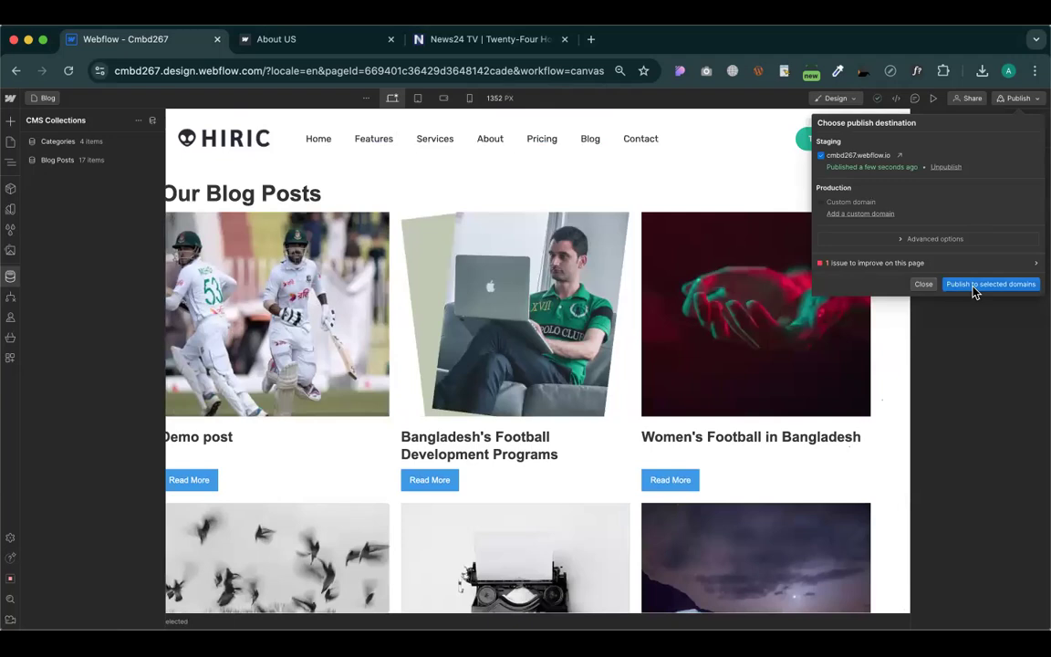
pyautogui.click(967, 392)
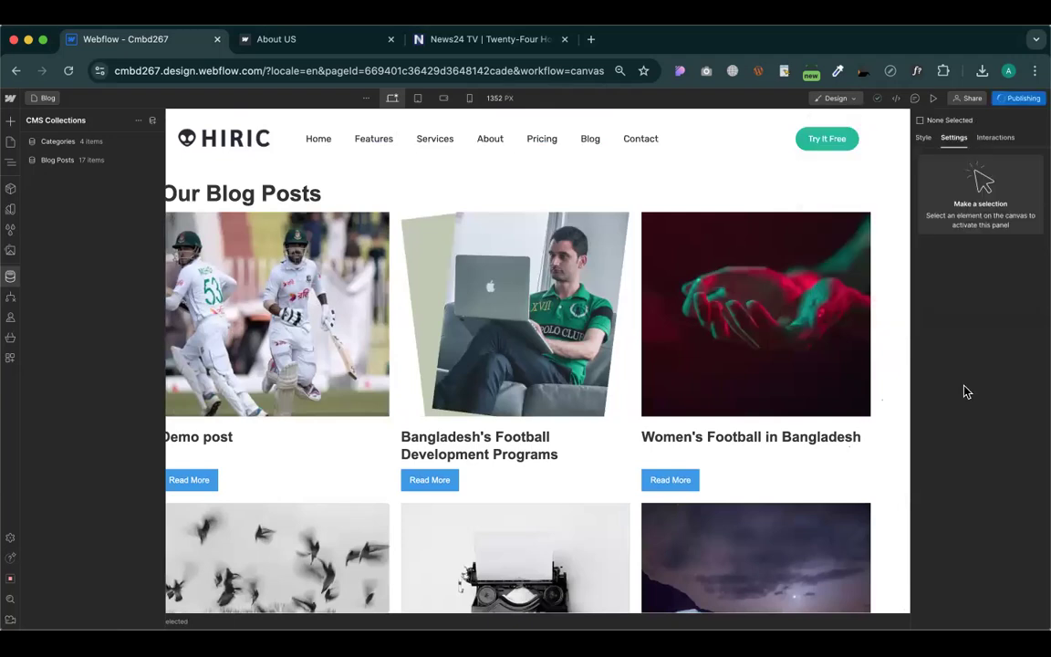
pyautogui.click(1020, 99)
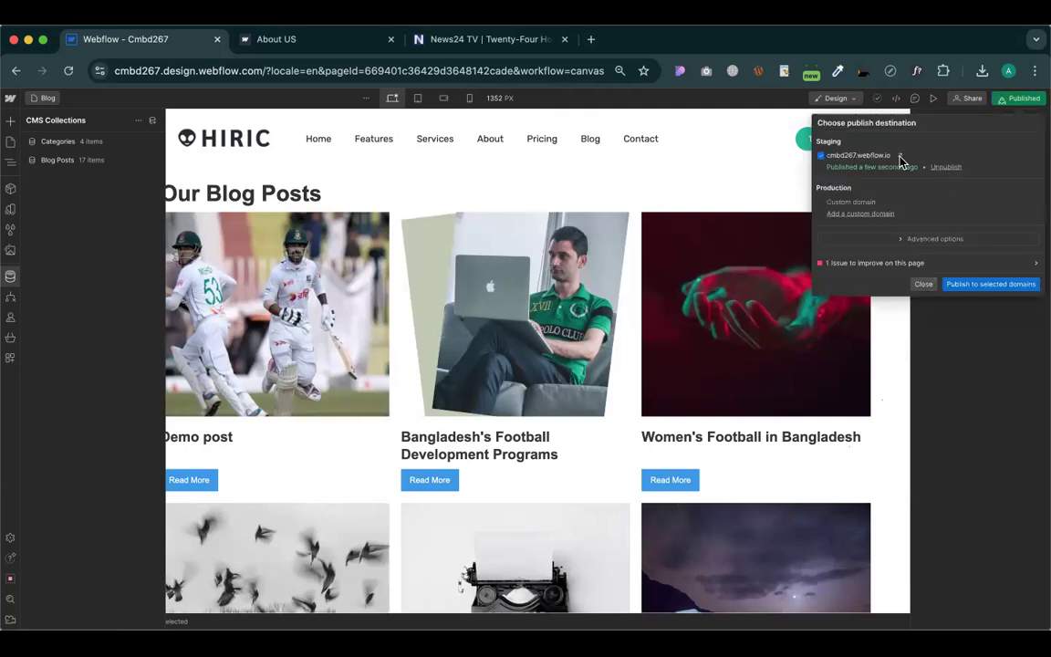
# Look at the live page cmbd267.webflow.io/Blog and return to the Webflow designer
pyautogui.click(265, 40)
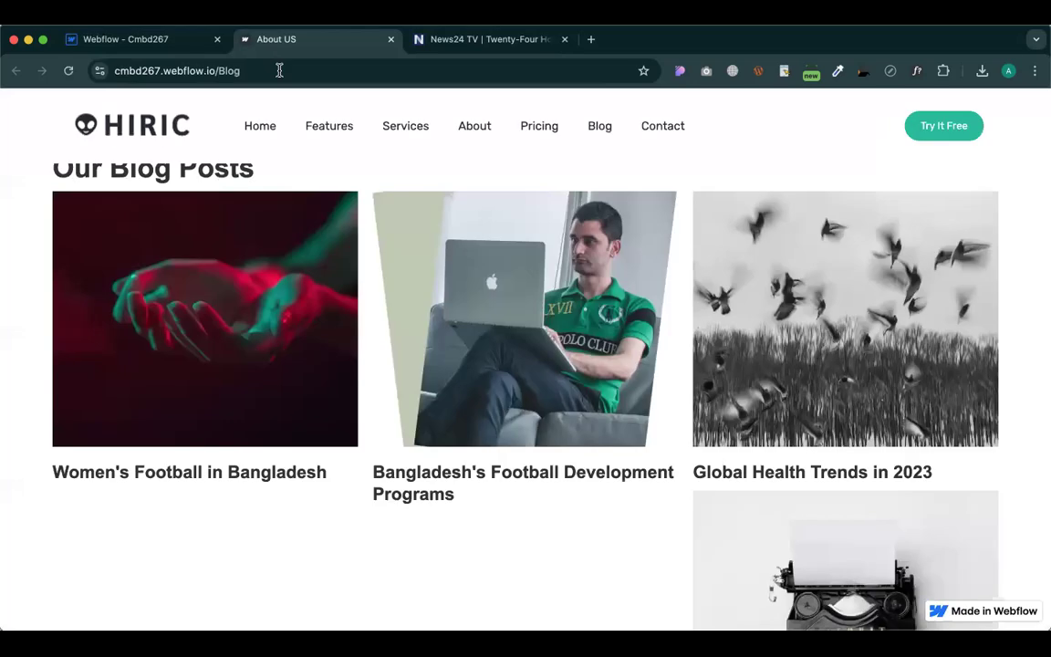
pyautogui.click(279, 70)
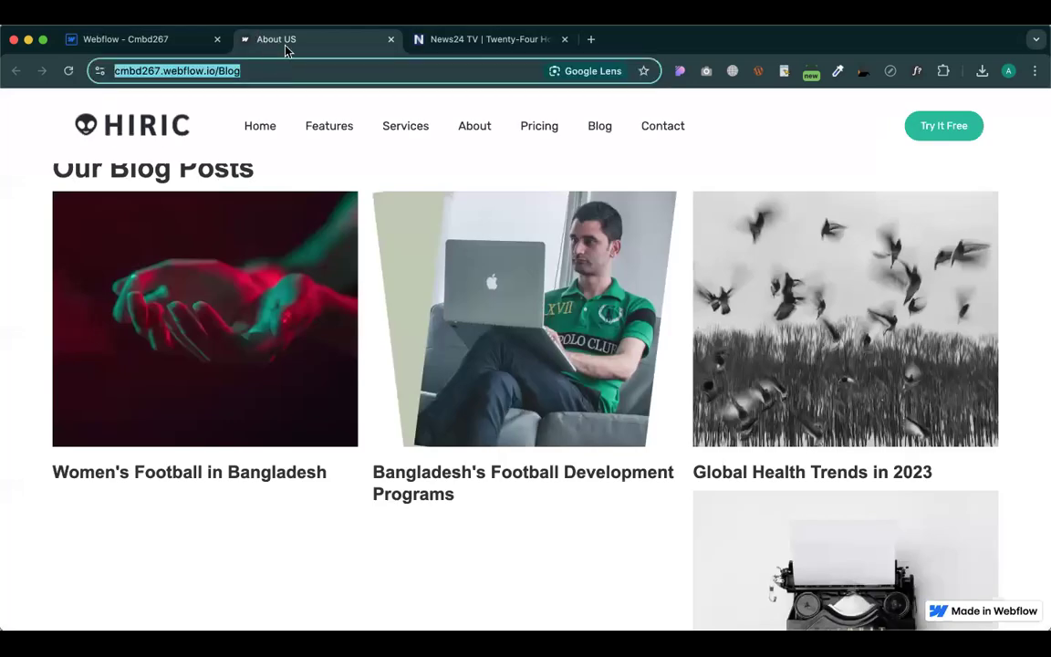
pyautogui.click(136, 49)
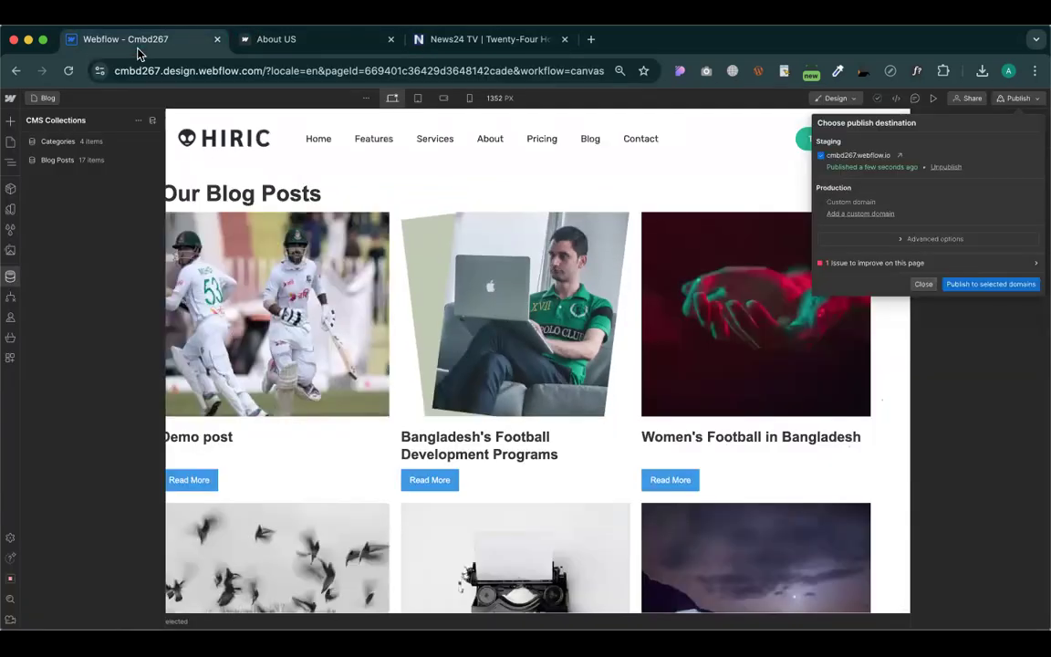
# Set the SEO title tag of the Blog page to "Blog Page" and save the page settings
pyautogui.click(9, 146)
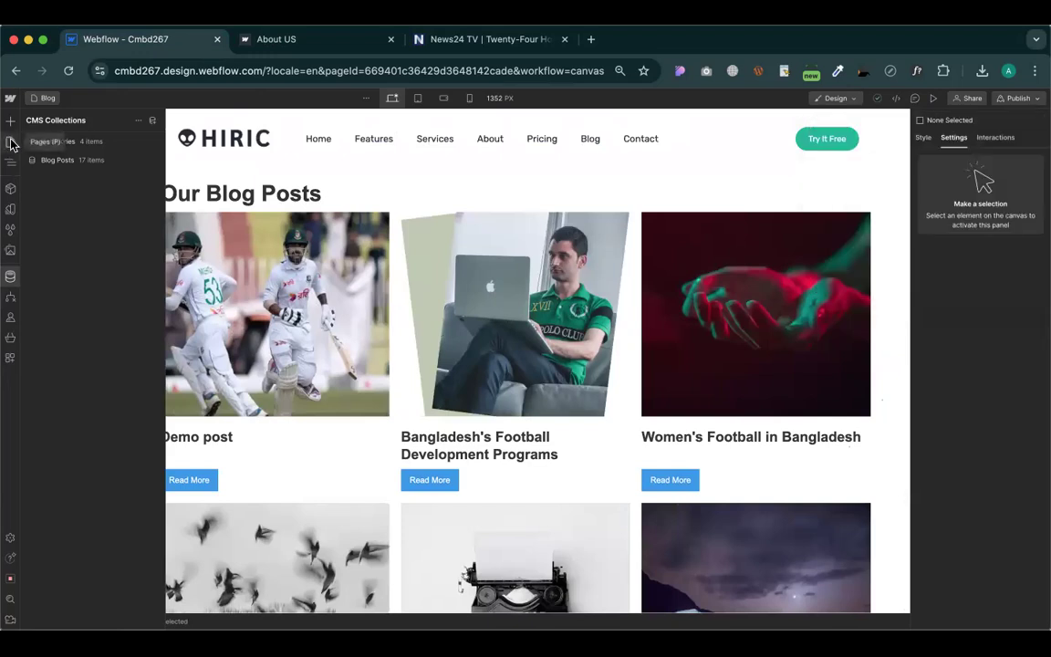
pyautogui.click(11, 143)
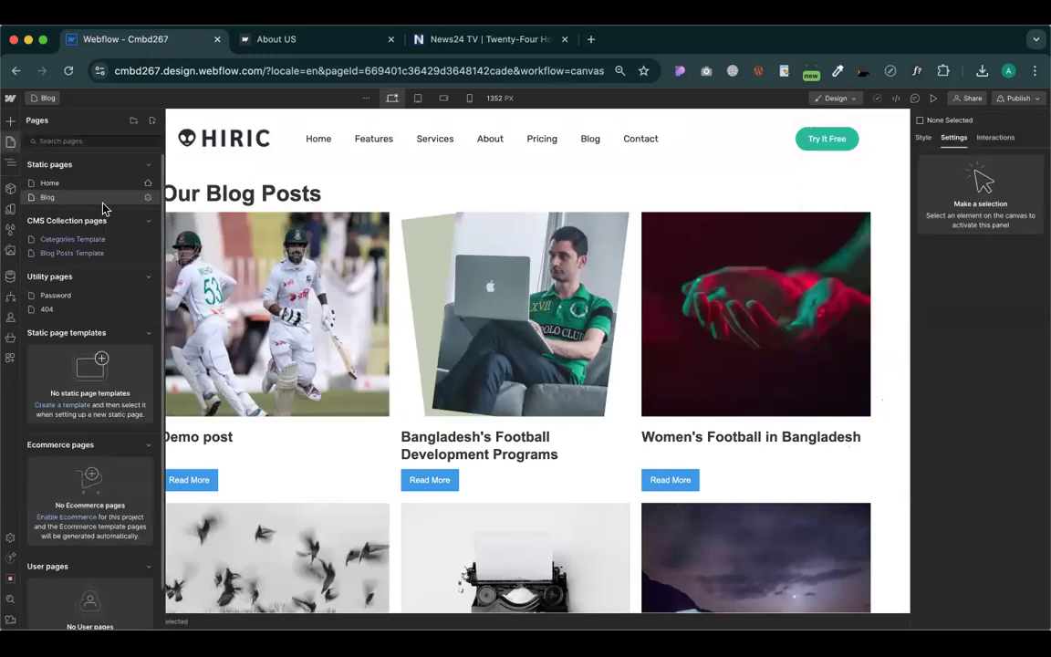
pyautogui.click(148, 198)
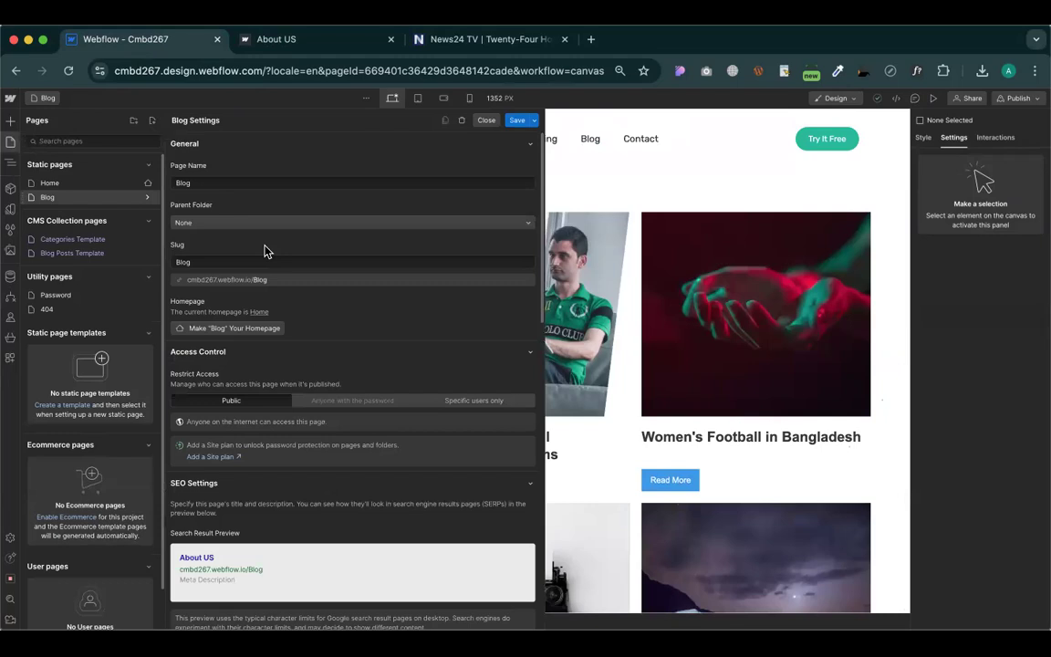
pyautogui.scroll(-5, 265, 251)
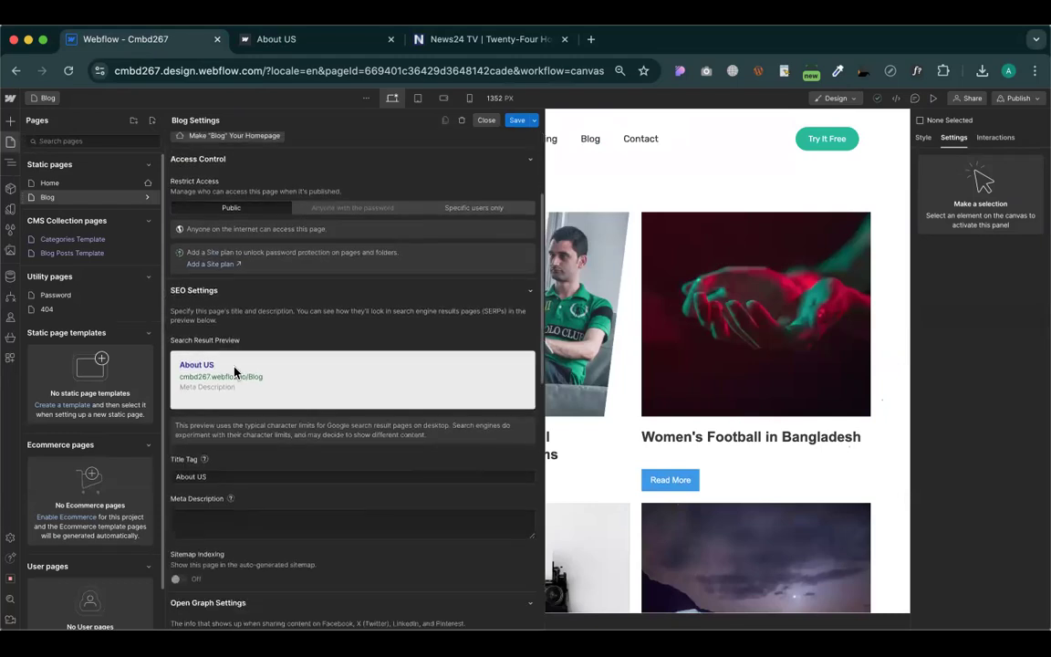
pyautogui.scroll(-1, 236, 371)
pyautogui.click(198, 434)
pyautogui.tripleClick(205, 435)
pyautogui.press('BackSpace')
pyautogui.write('Blog ')
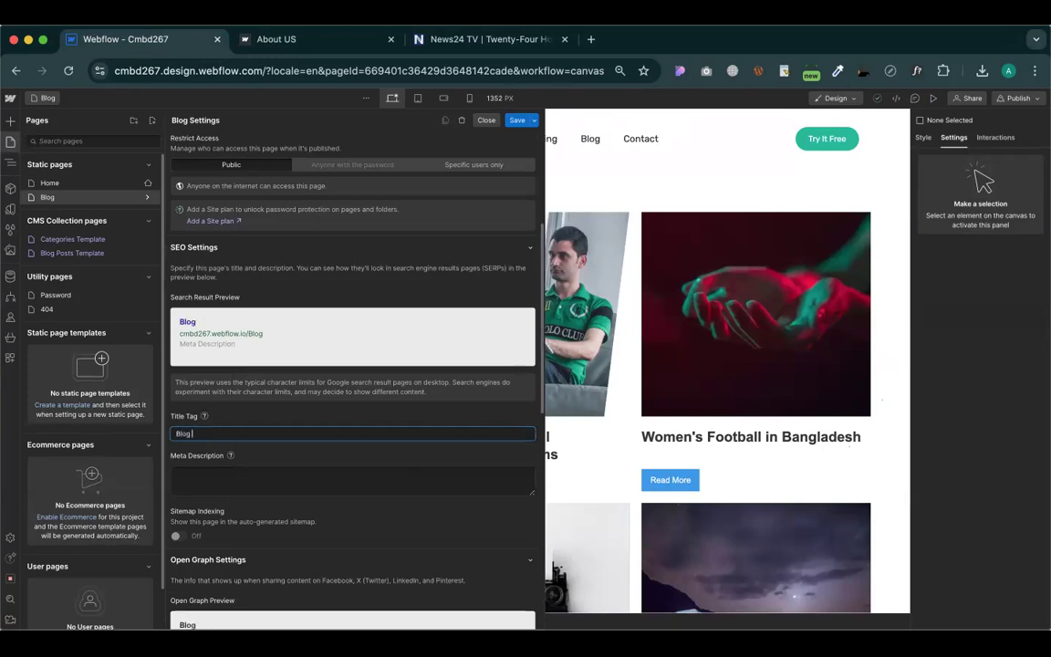
pyautogui.write('Page')
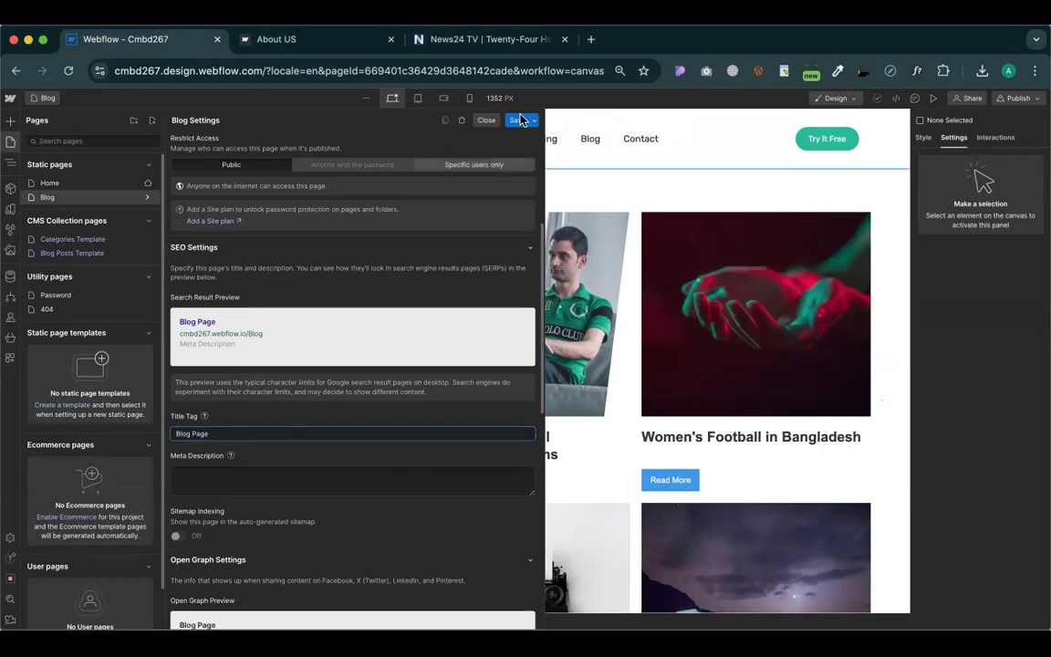
pyautogui.click(517, 123)
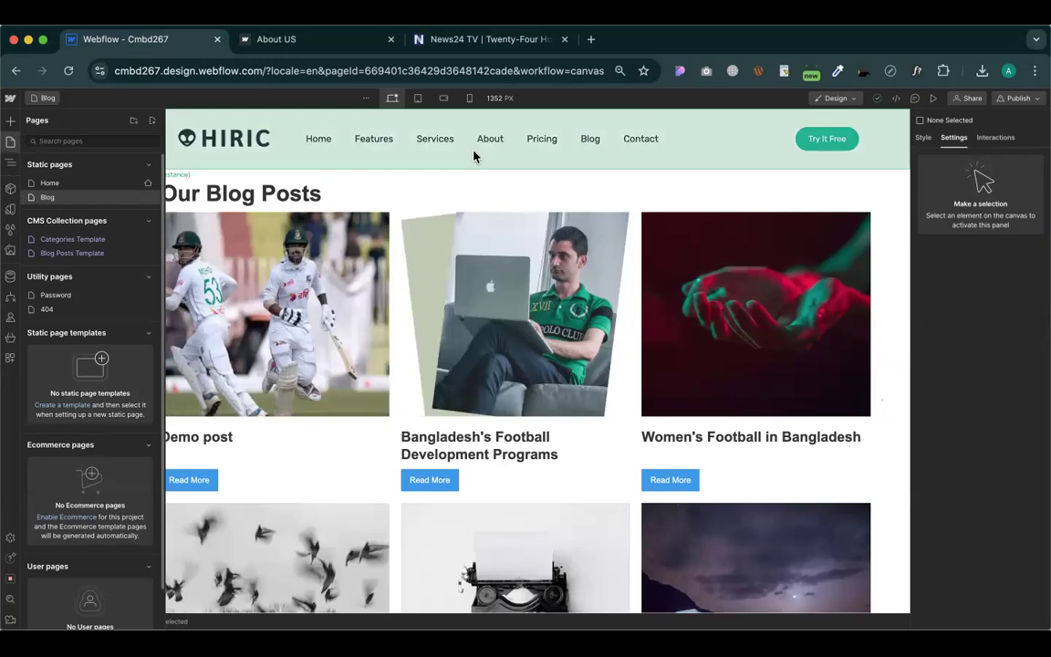
# Publish the updated Blog page settings to cmbd267.webflow.io
pyautogui.click(998, 99)
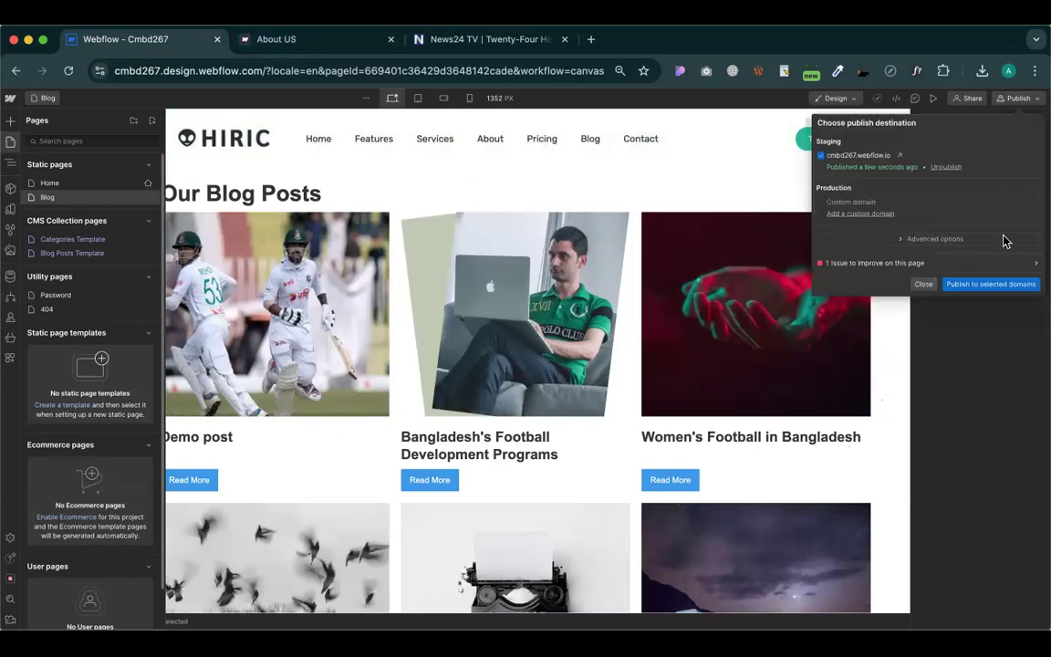
pyautogui.click(981, 284)
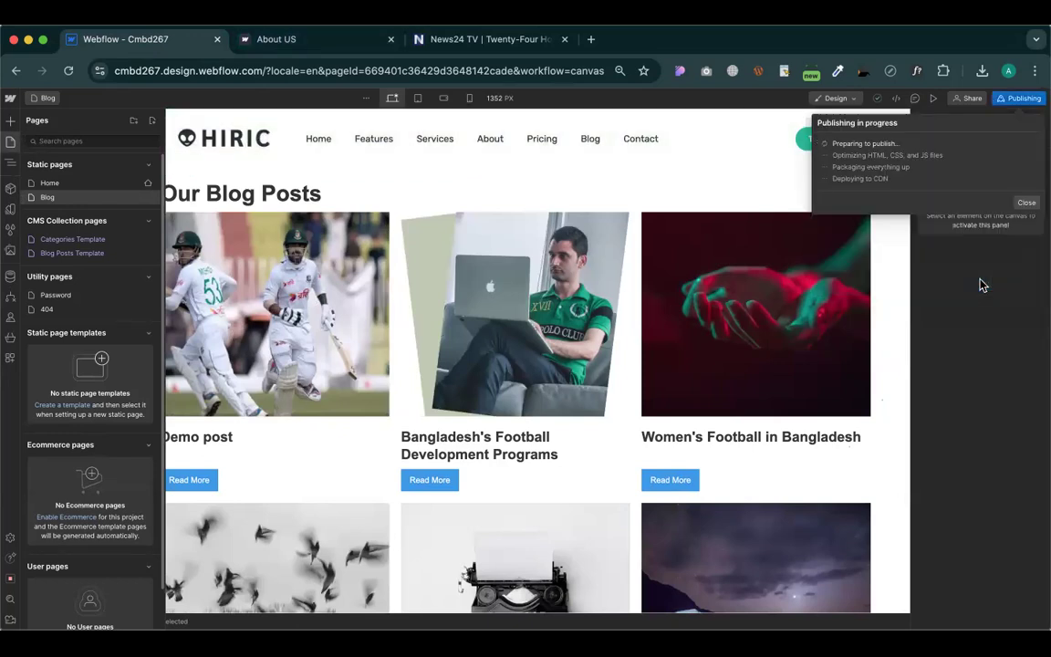
pyautogui.click(285, 46)
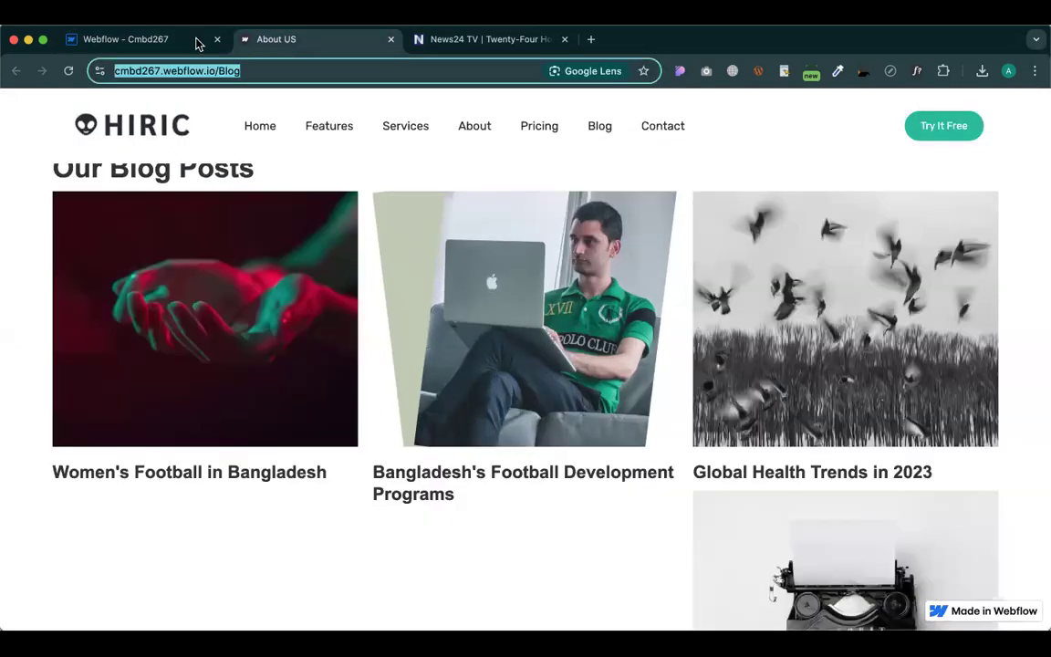
pyautogui.click(200, 41)
# Reload the live Blog page, review its post grid, pagination and footer, and return to the Webflow designer
pyautogui.click(291, 46)
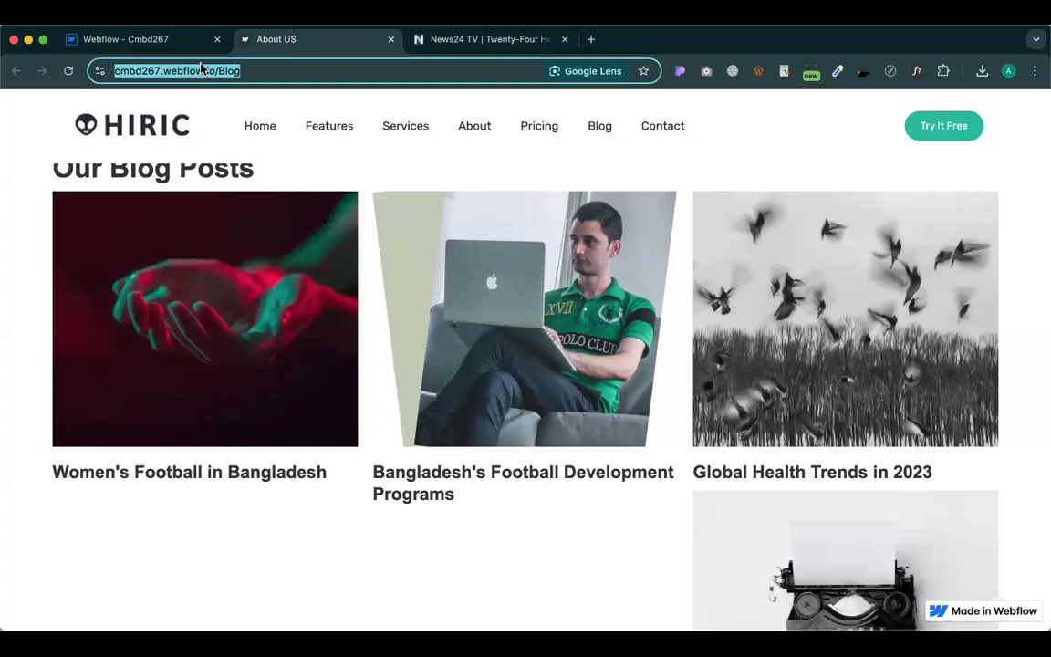
pyautogui.click(68, 72)
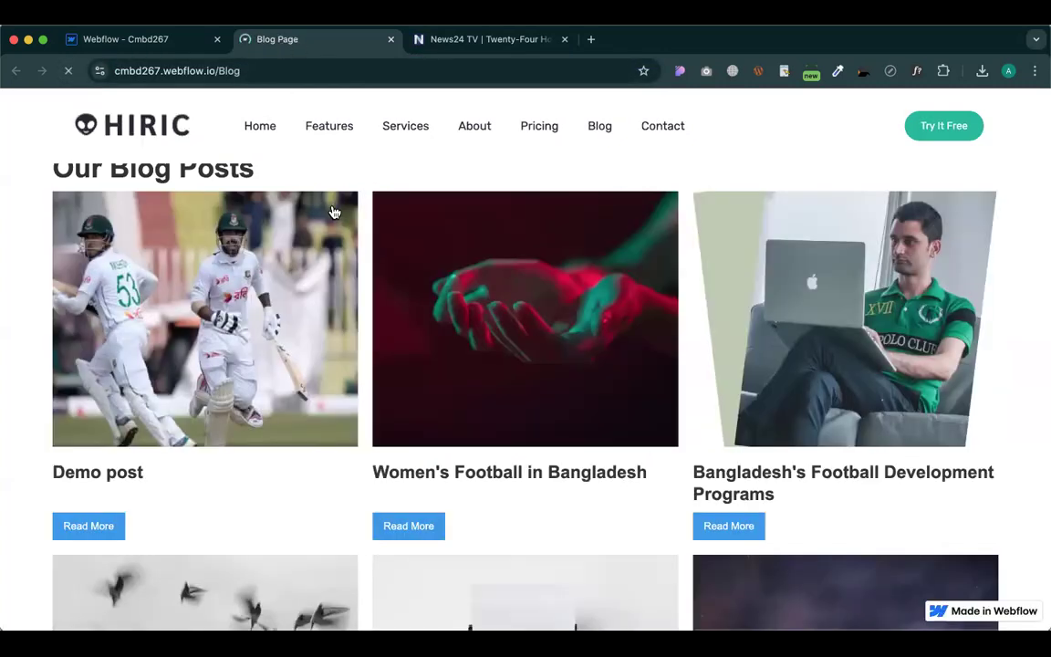
pyautogui.scroll(-10, 334, 211)
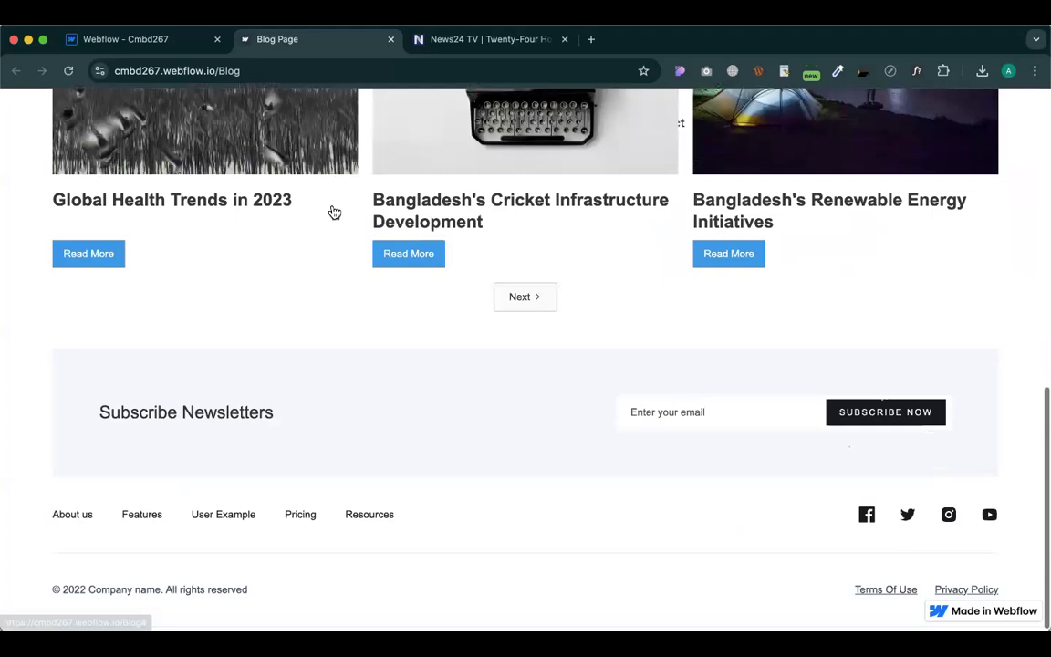
pyautogui.scroll(10, 334, 212)
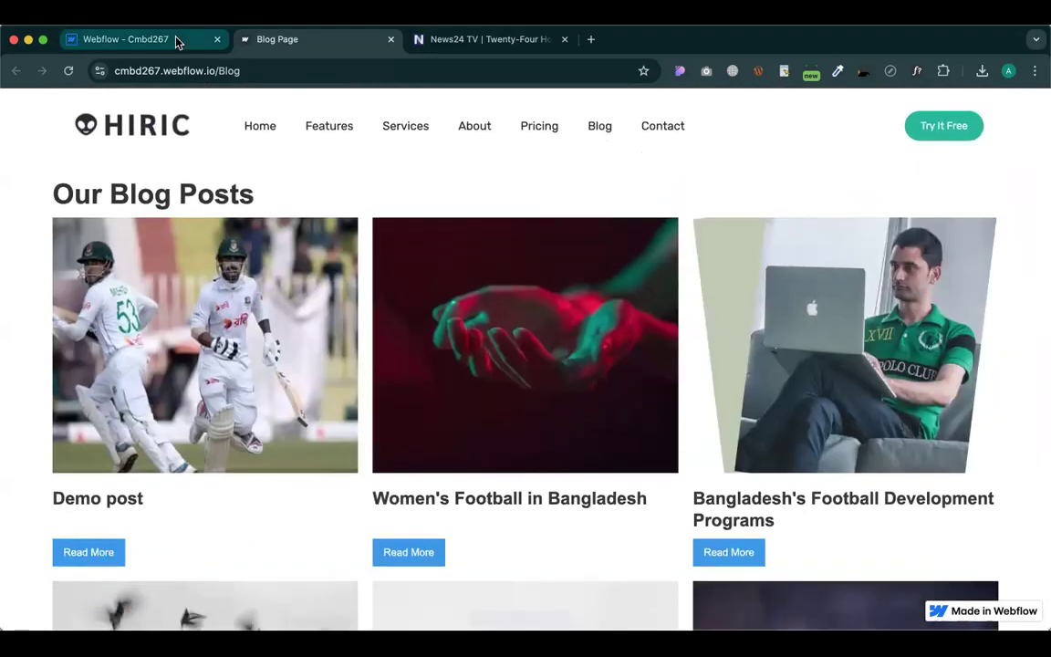
pyautogui.click(178, 41)
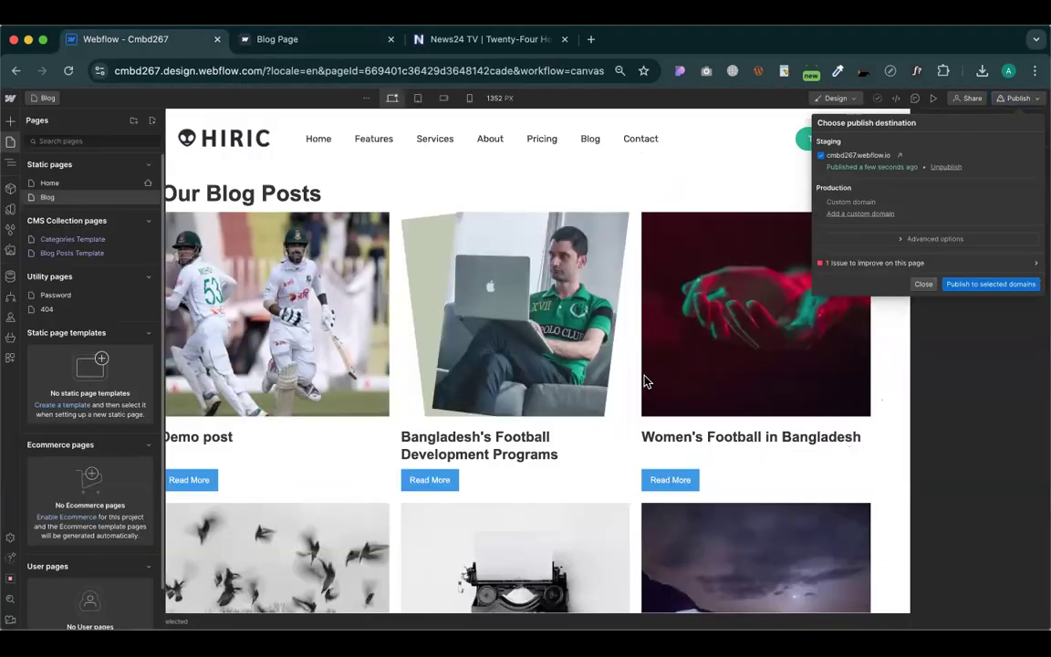